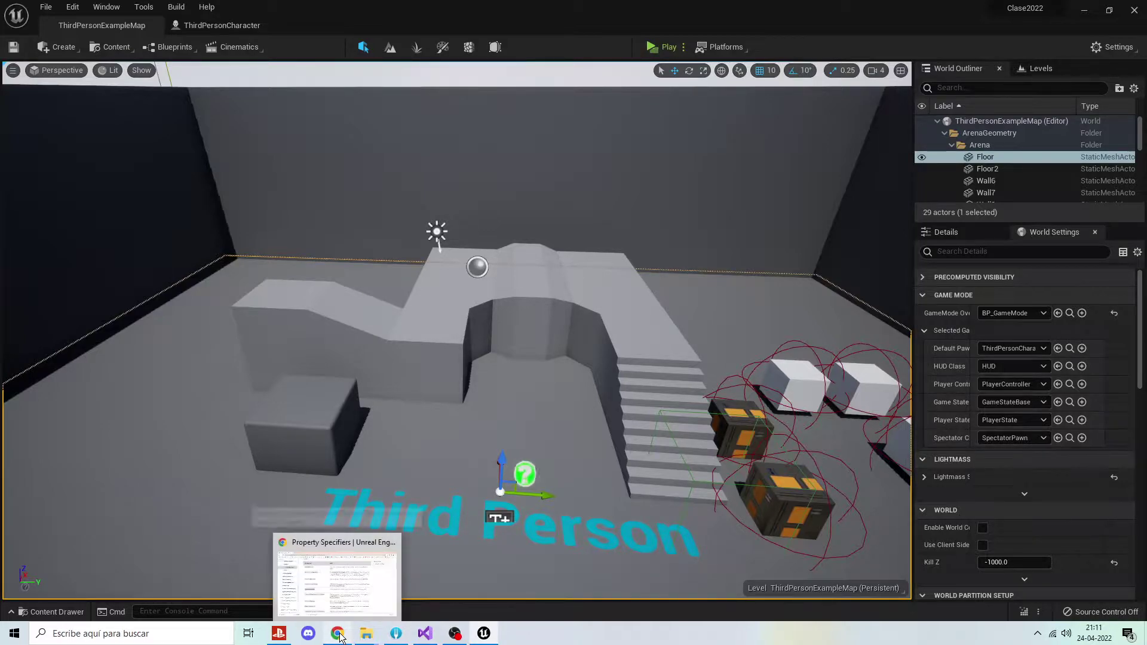
Switch from the Unreal Engine editor to the Chrome window showing the Property Specifiers docs.
click(338, 598)
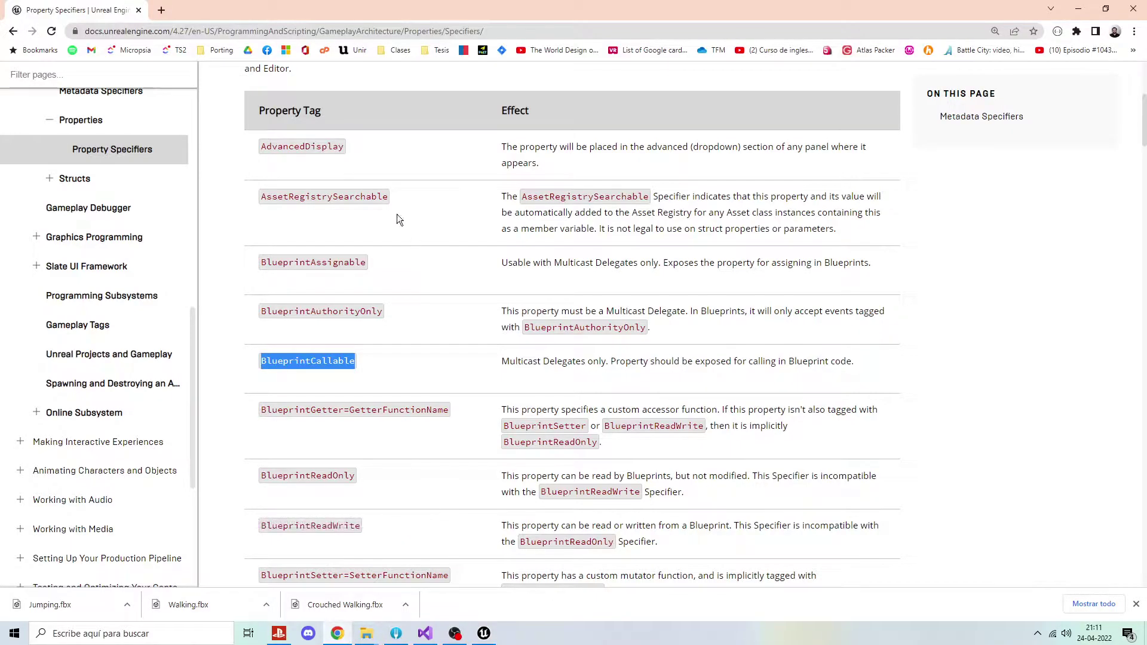
Go to mixamo.com in a new Chrome tab by typing 'mixa' in the address bar.
click(166, 15)
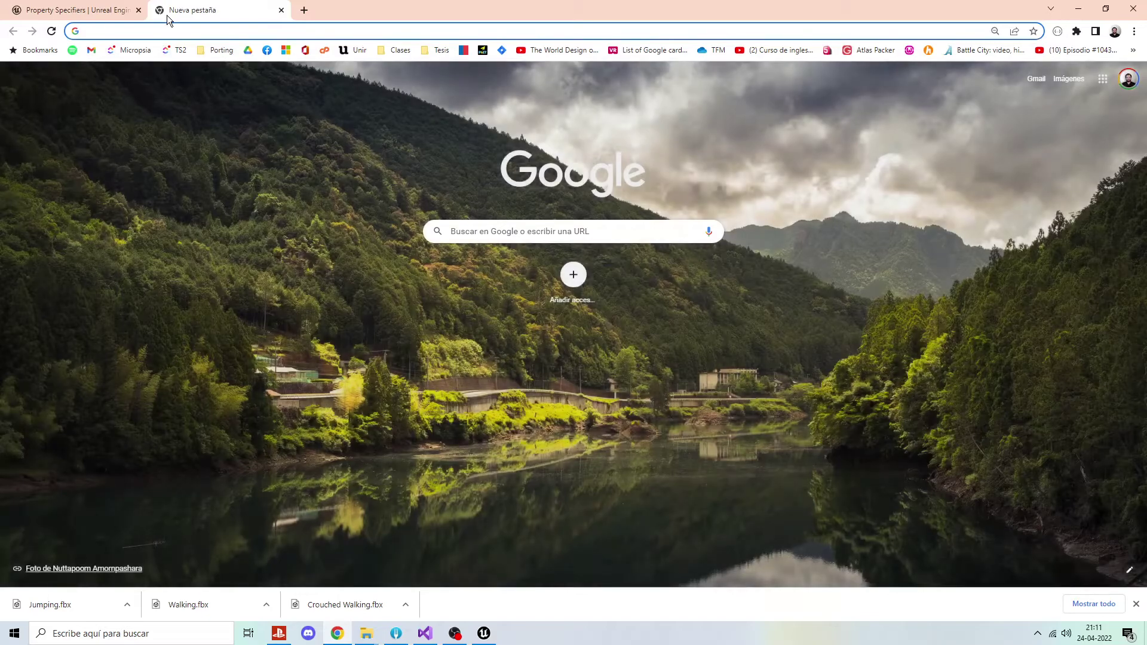
text(mixa)
key(Return)
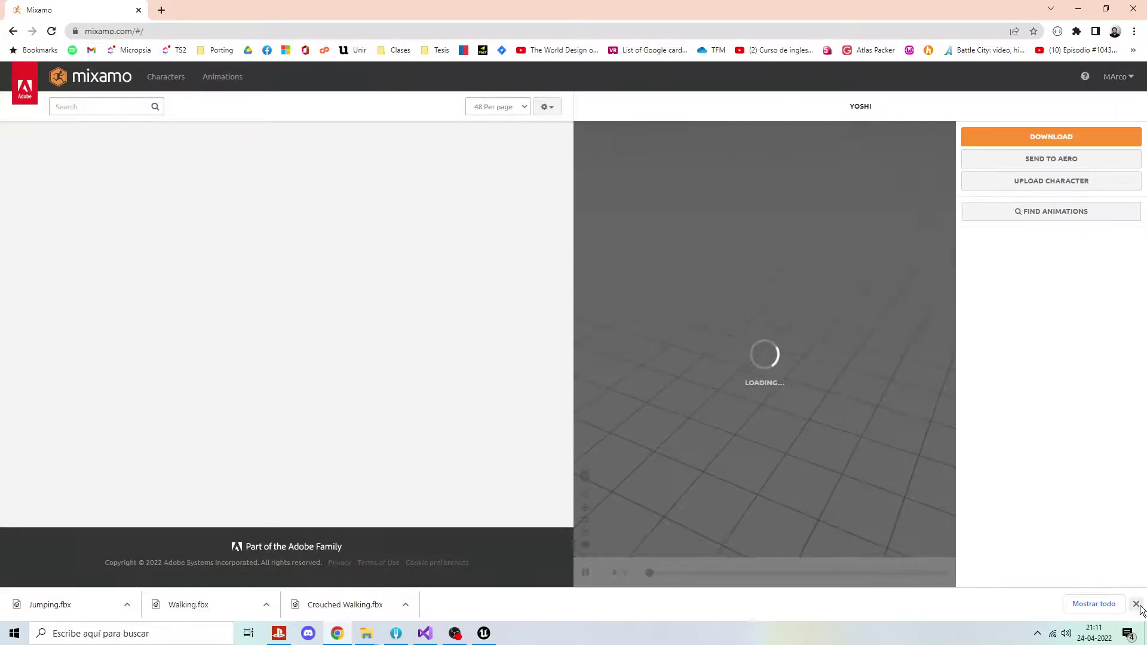
Play the Shoved Reaction With Spin animation on Yoshi from several angles, then browse the Characters library.
click(1137, 604)
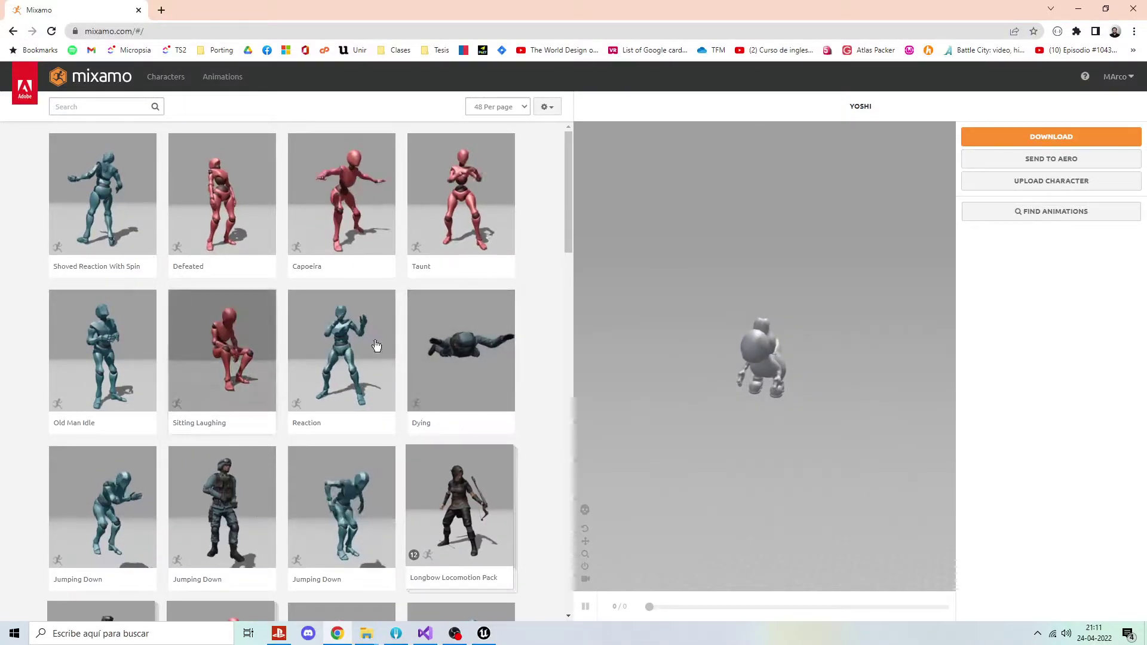
drag(708, 366, 733, 363)
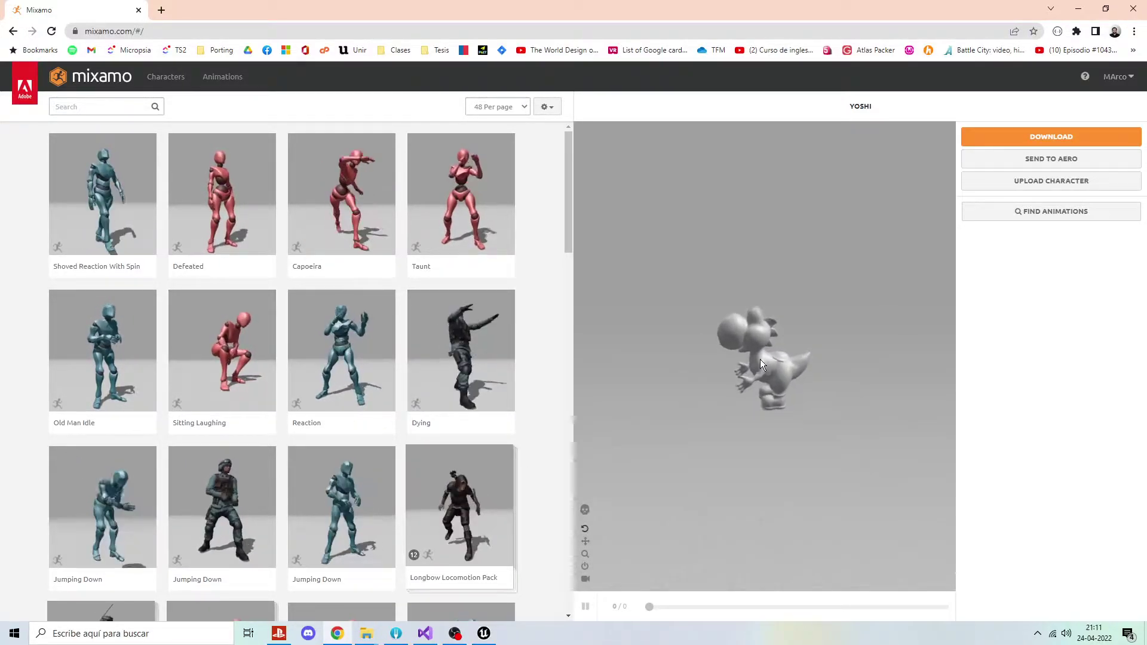
scroll(762, 321, up, 5)
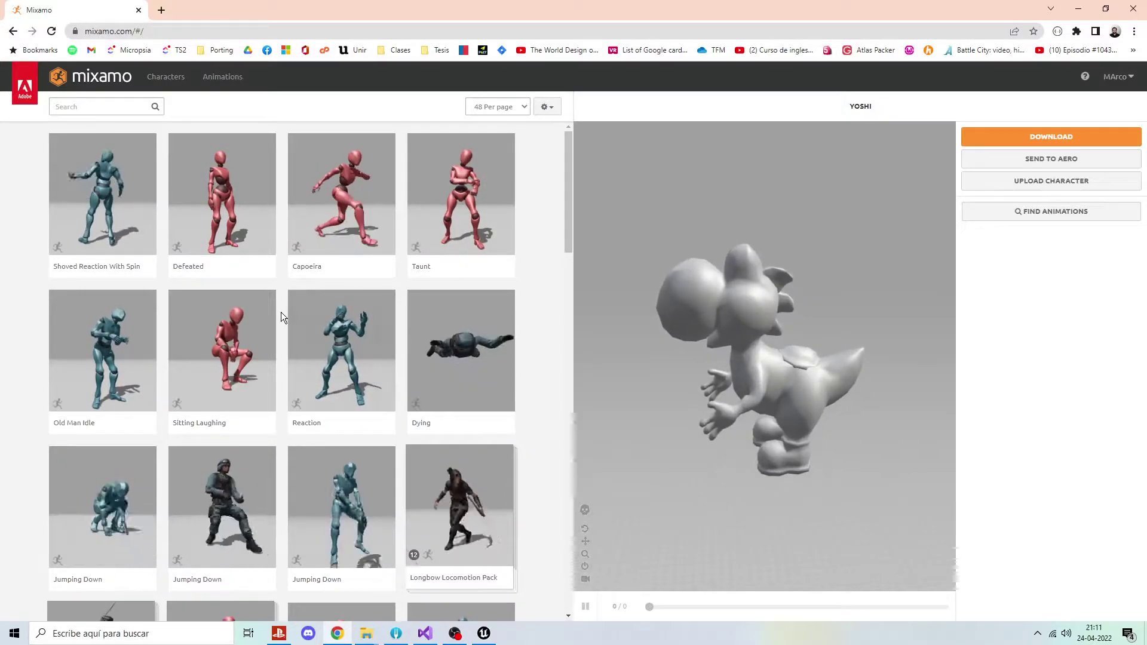
click(124, 258)
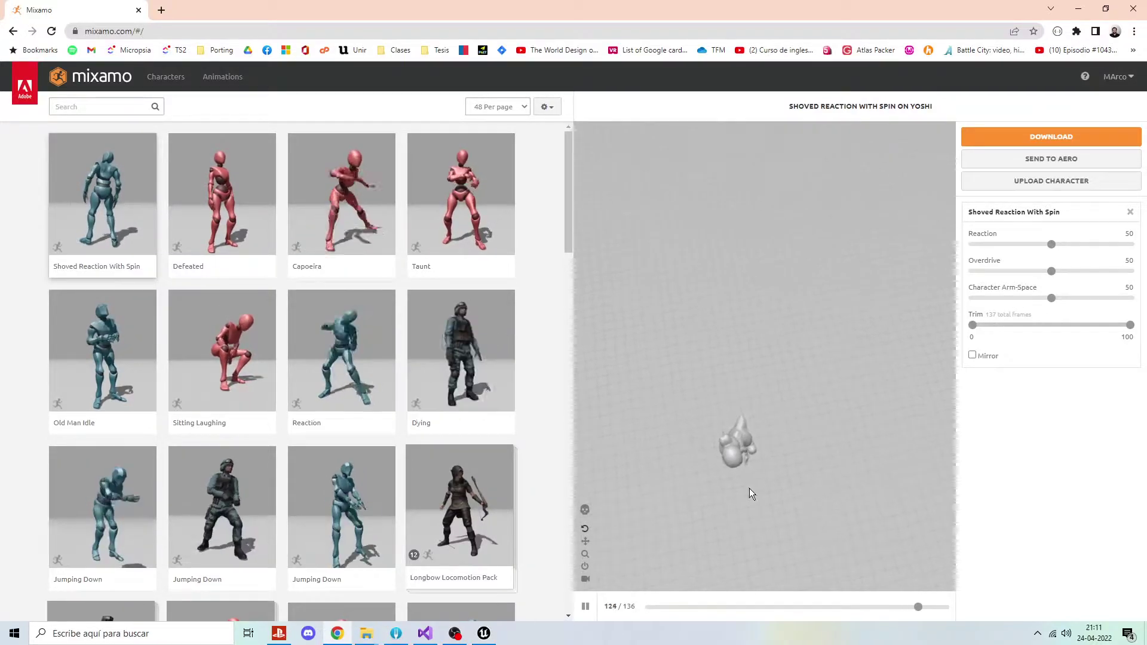
mouse_move(748, 471)
mouse_down()
mouse_move(758, 503)
mouse_move(724, 492)
mouse_up()
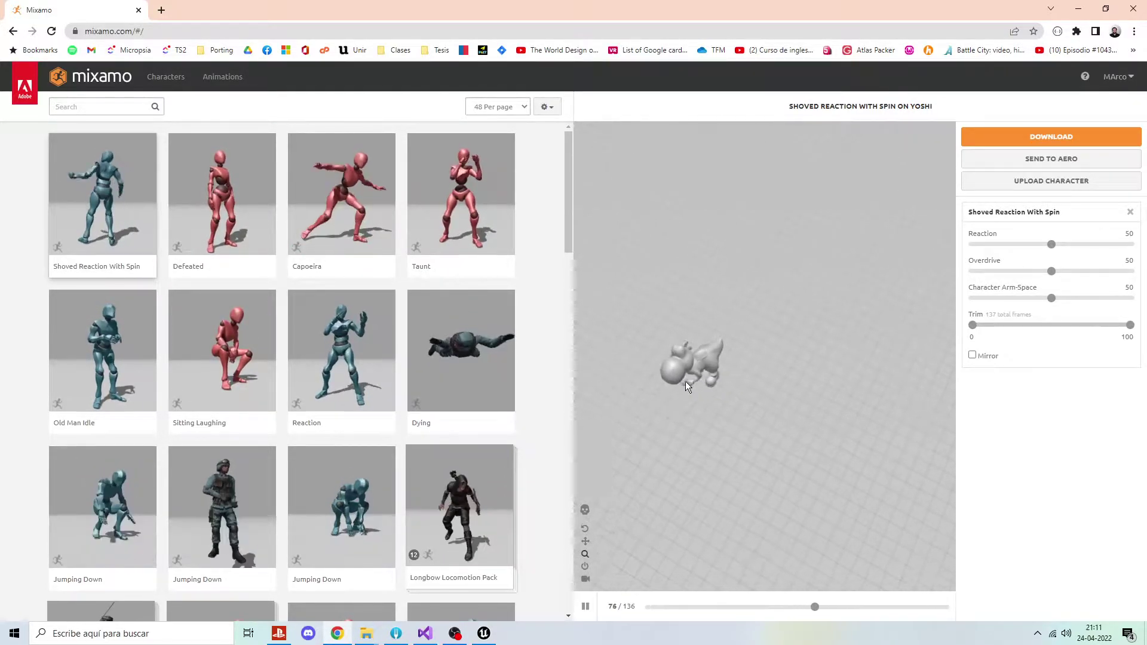
click(160, 79)
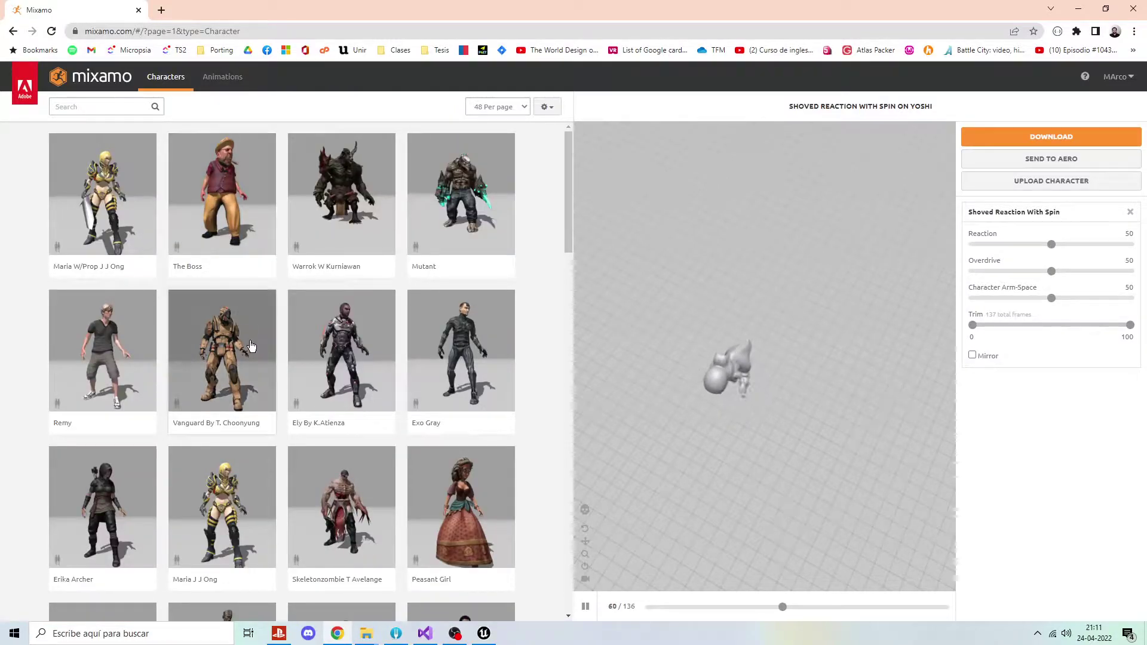
Pick Abe from the character grid and confirm him as the active character, replacing Yoshi.
scroll(371, 405, down, 6)
scroll(338, 410, down, 2)
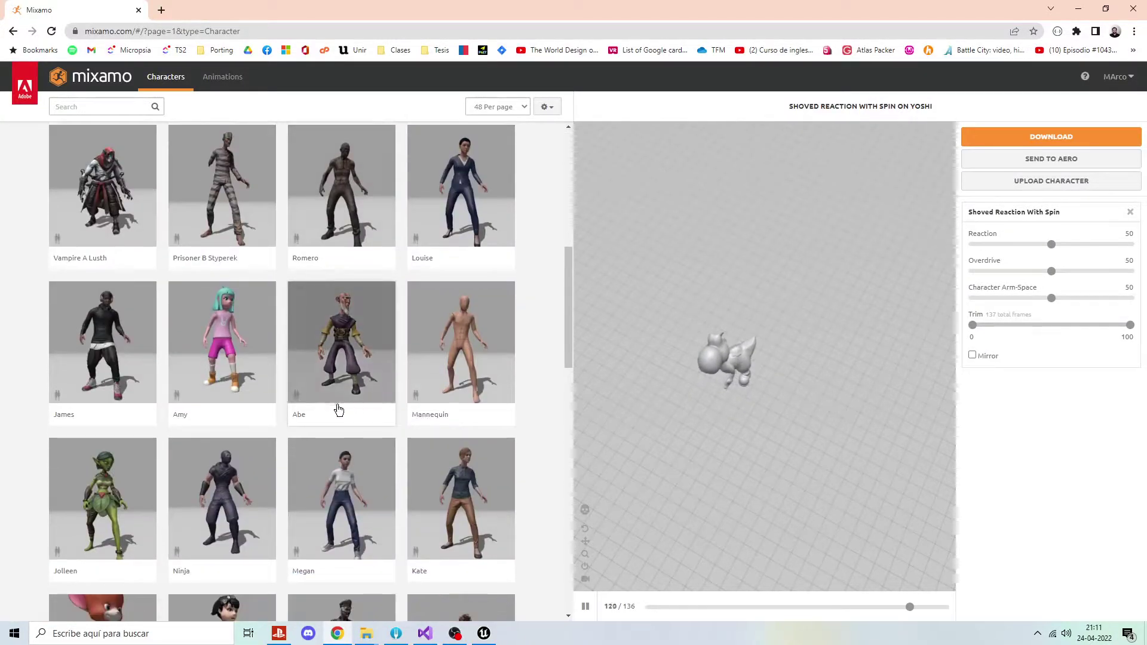
click(345, 359)
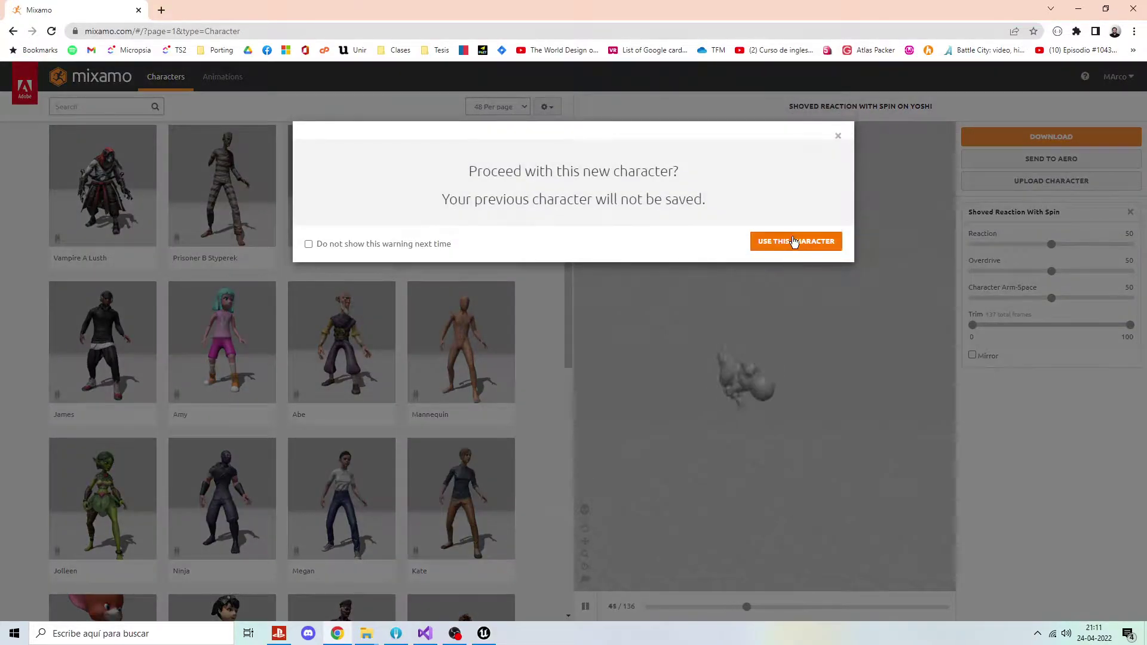
click(794, 241)
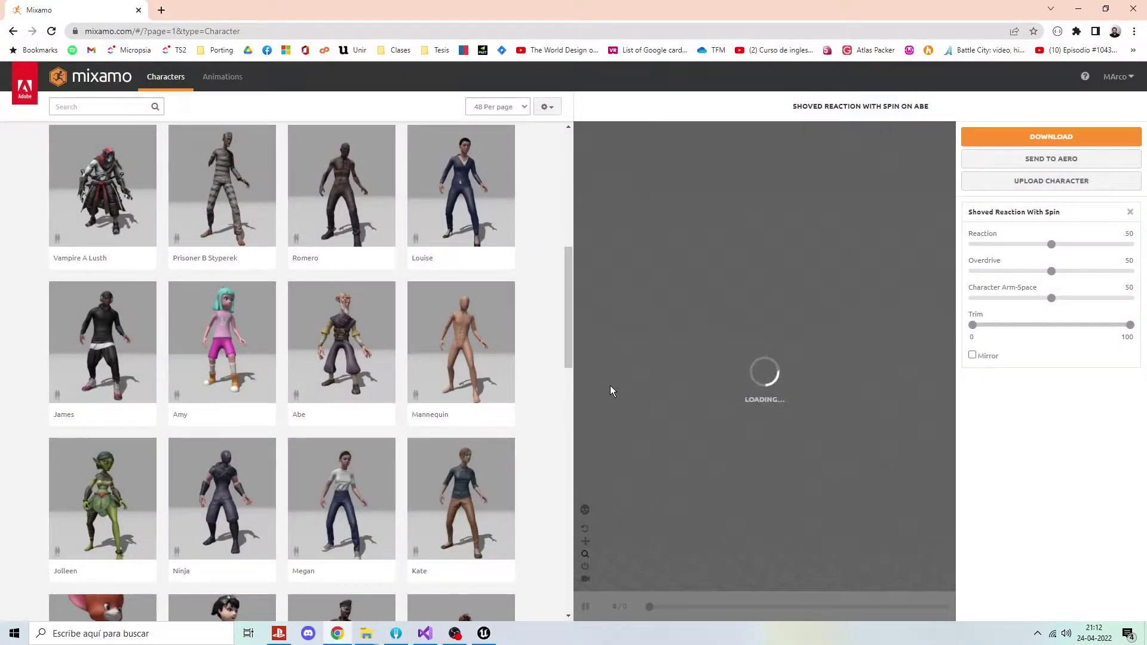
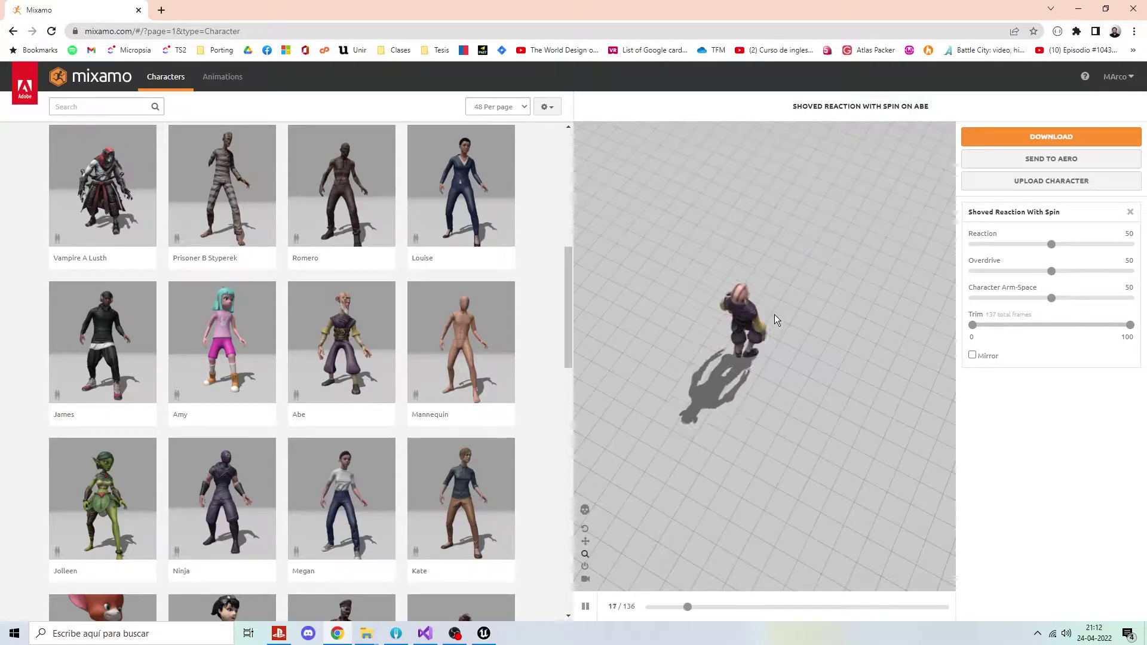
Search Mixamo's Animations for 'walk' and close the genre filter list.
click(223, 76)
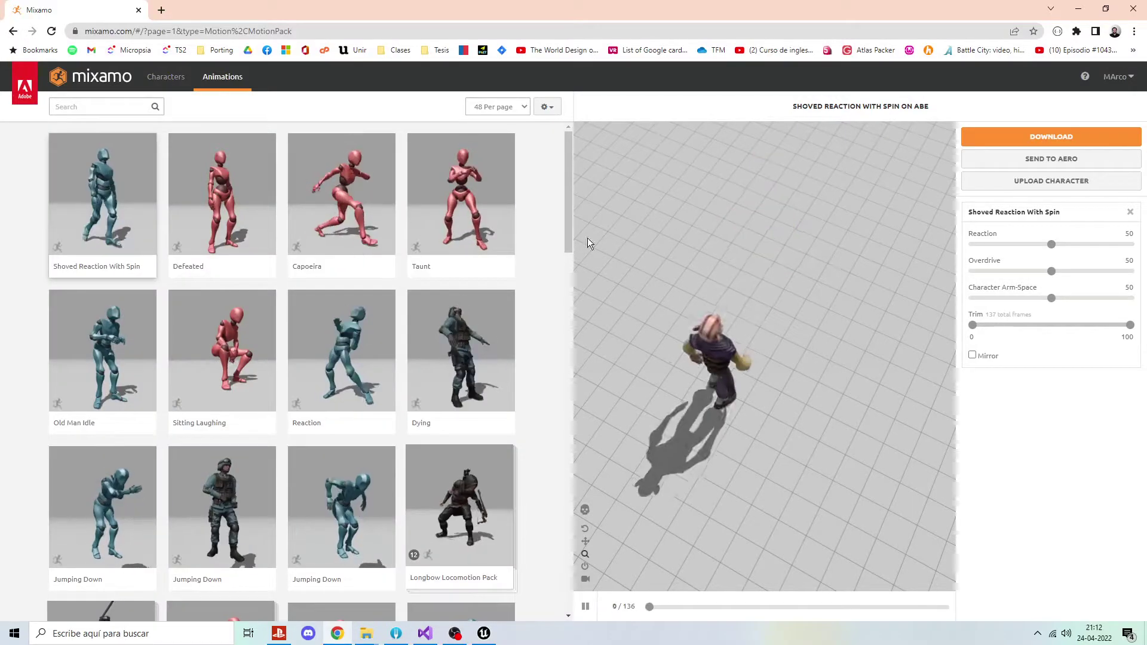
click(111, 111)
text(walk)
key(Return)
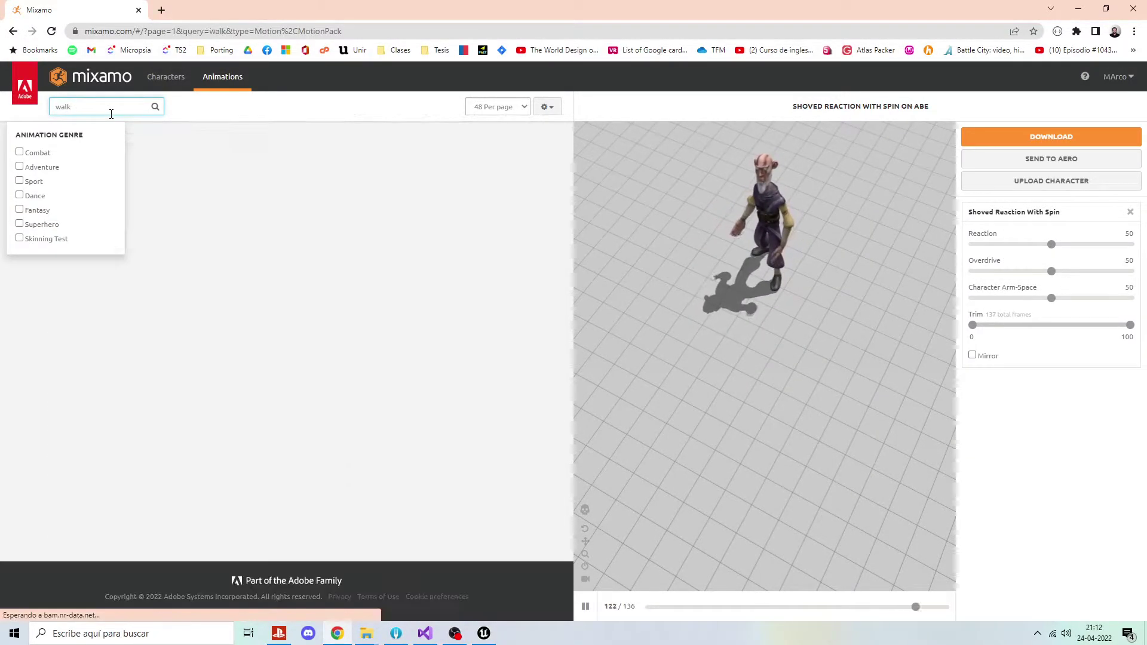
click(321, 158)
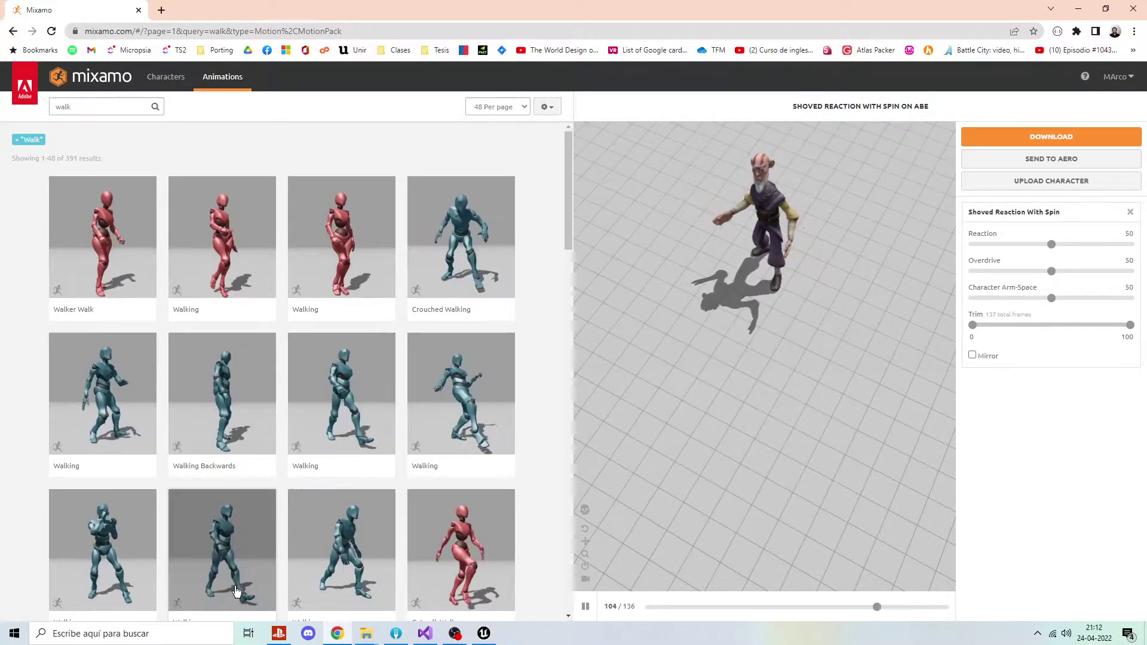
Preview Walking with In Place checked, then reload the Mixamo page.
click(338, 552)
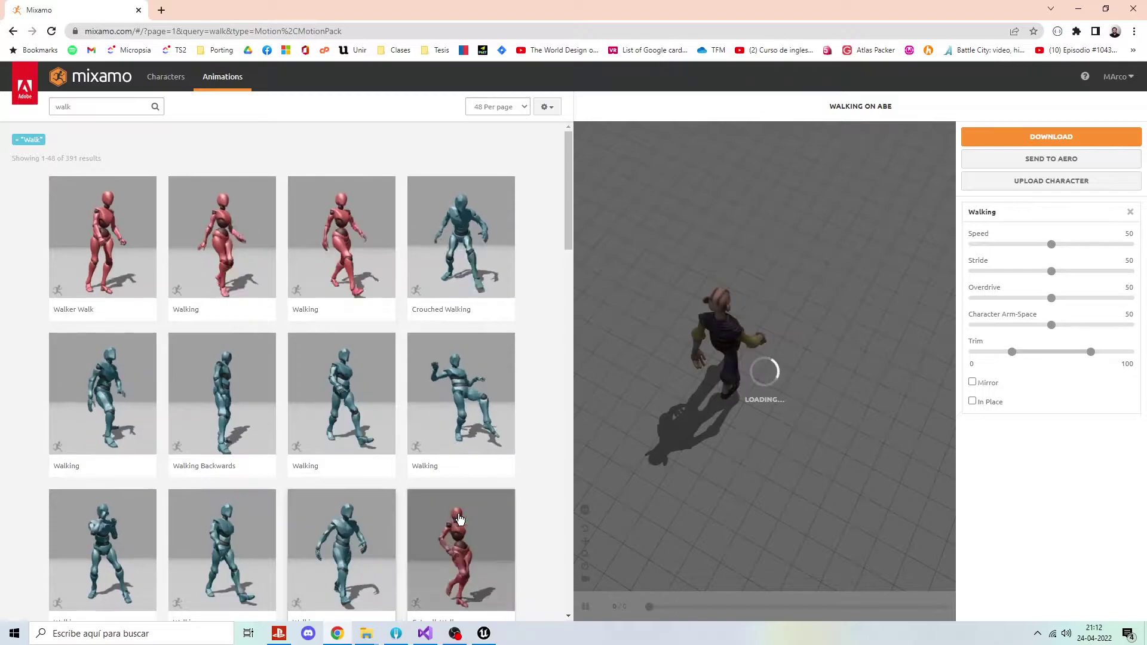
scroll(358, 537, down, 3)
click(973, 401)
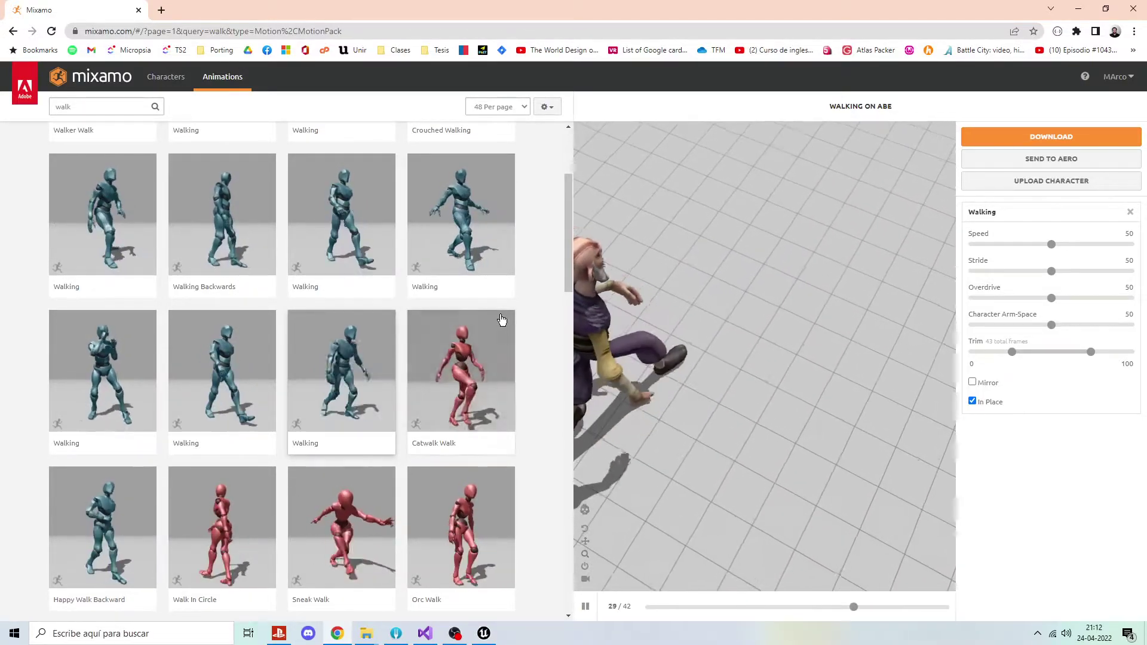
mouse_move(669, 289)
right_down()
mouse_move(656, 526)
mouse_move(672, 537)
right_up()
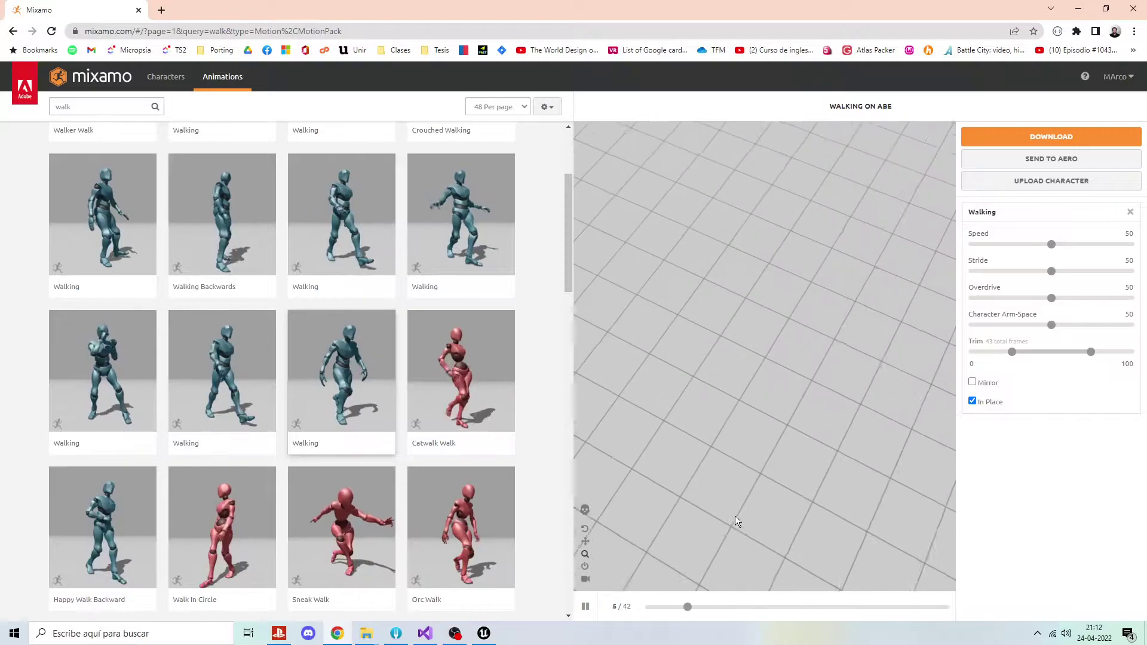
drag(721, 524, 776, 497)
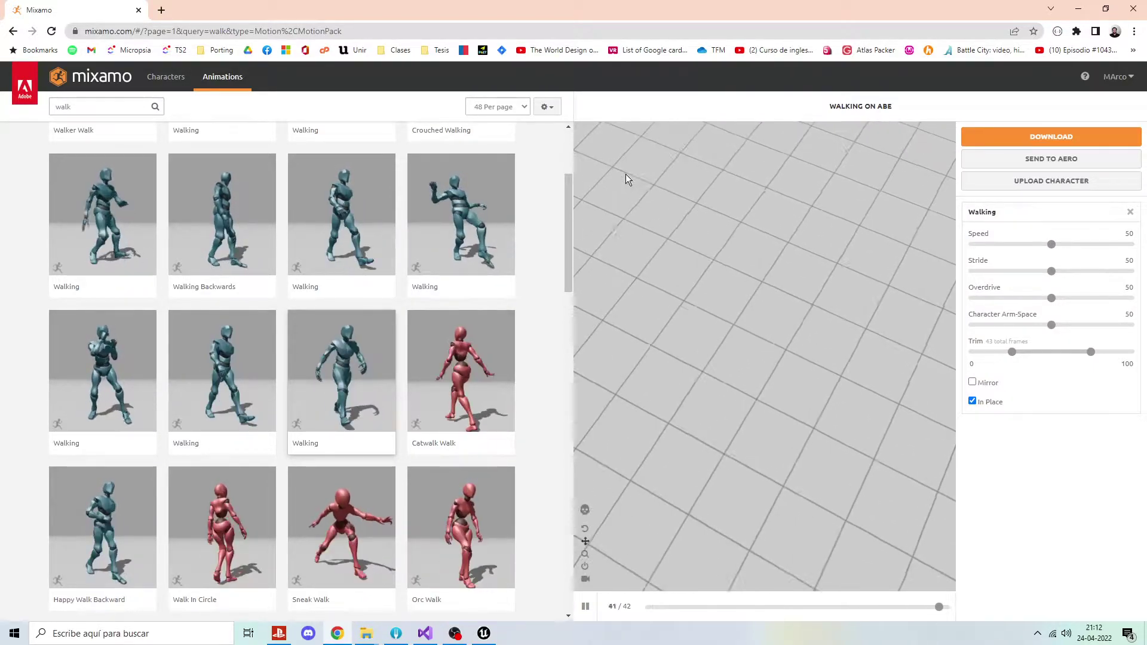
click(665, 31)
key(Return)
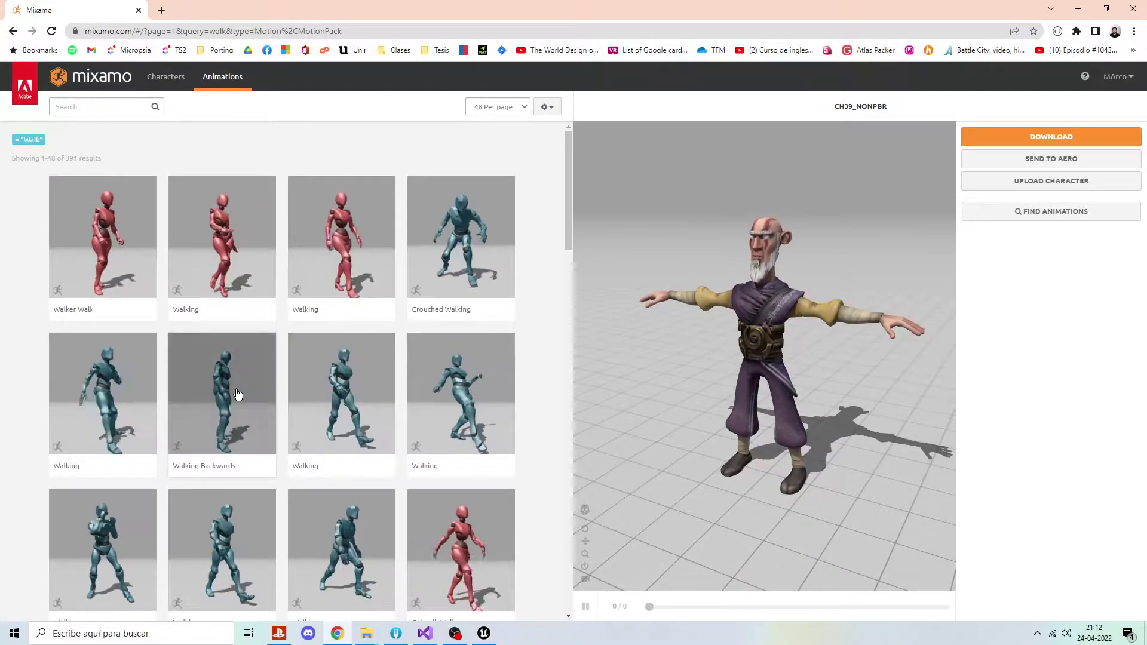
Download the in-place Walking animation on CH39_NONPBR as FBX Binary With Skin.
click(198, 390)
click(239, 520)
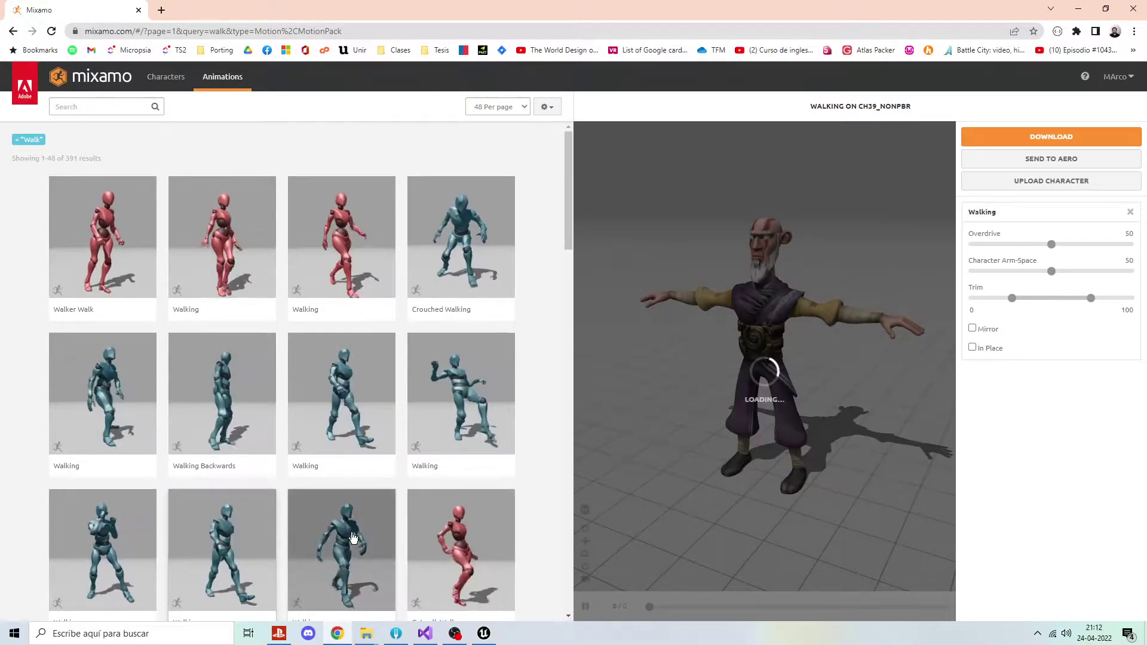
scroll(446, 478, down, 3)
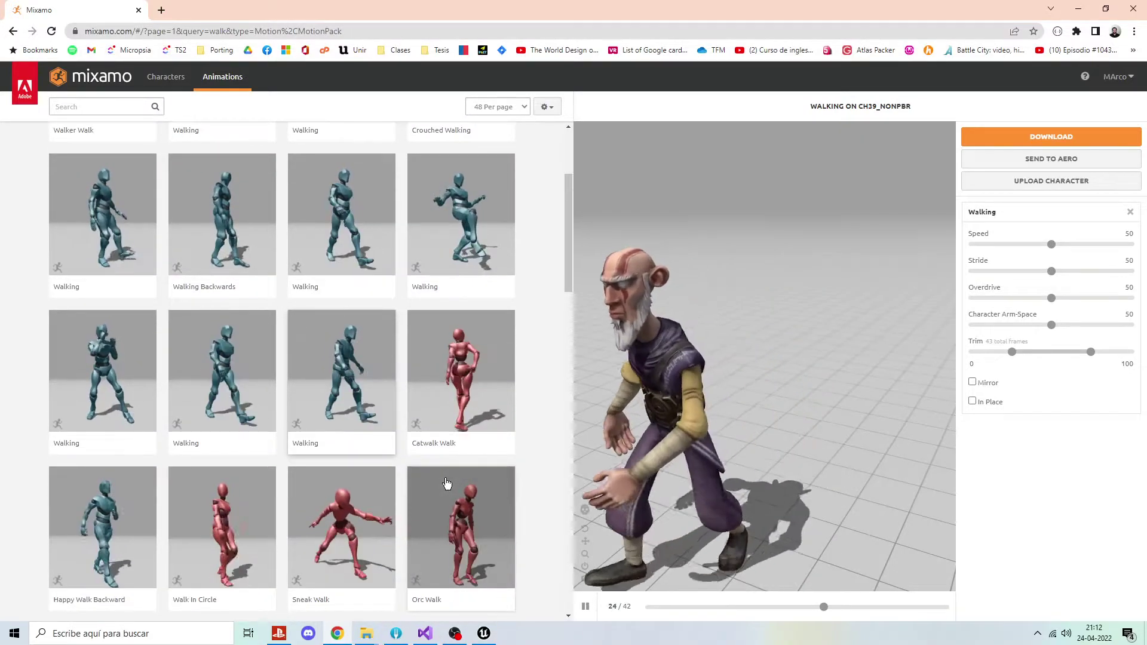
click(973, 401)
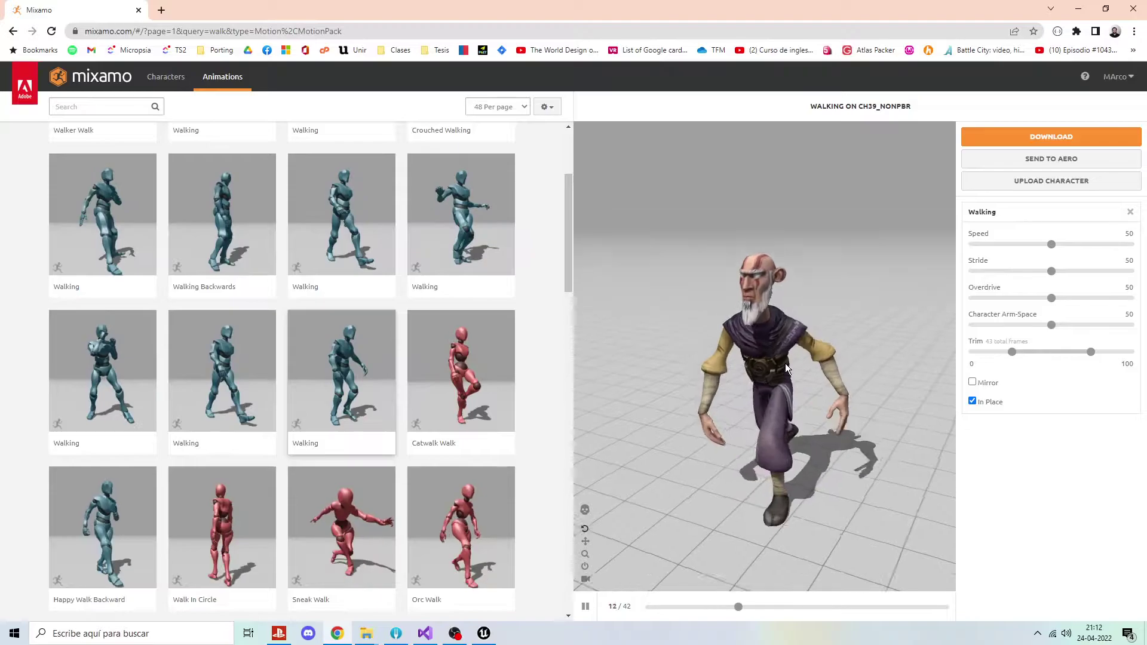
scroll(804, 359, up, 3)
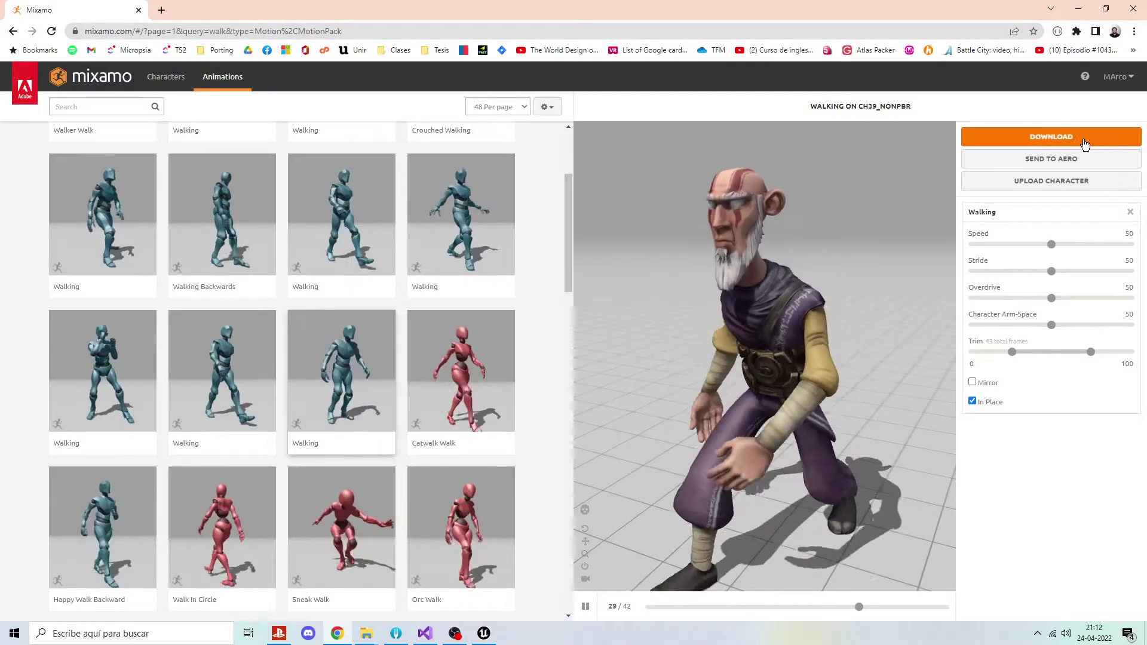
click(1084, 142)
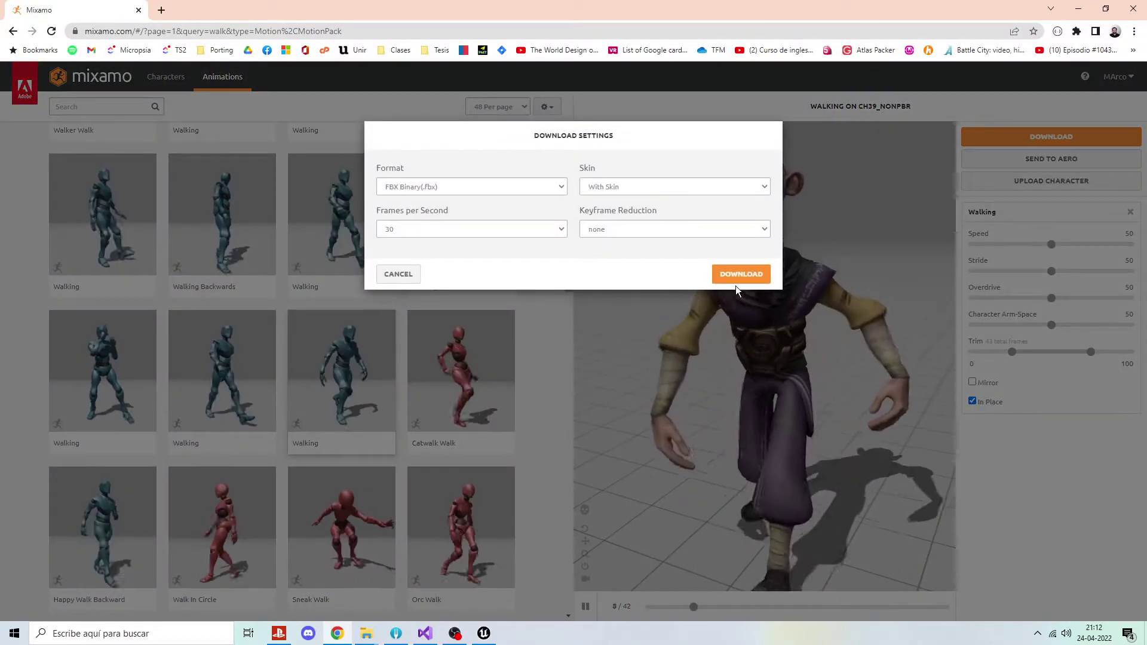
click(744, 274)
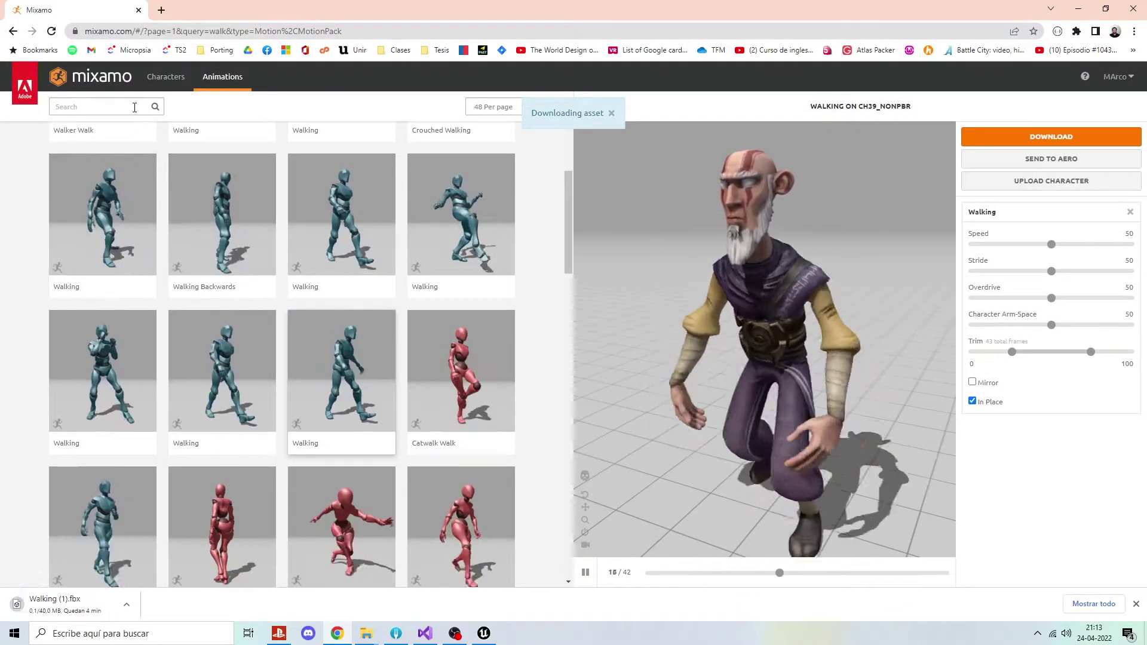
click(135, 108)
Search 'idle' and download the Idle animation on CH39_NONPBR as Idle.fbx.
text(idle)
key(Return)
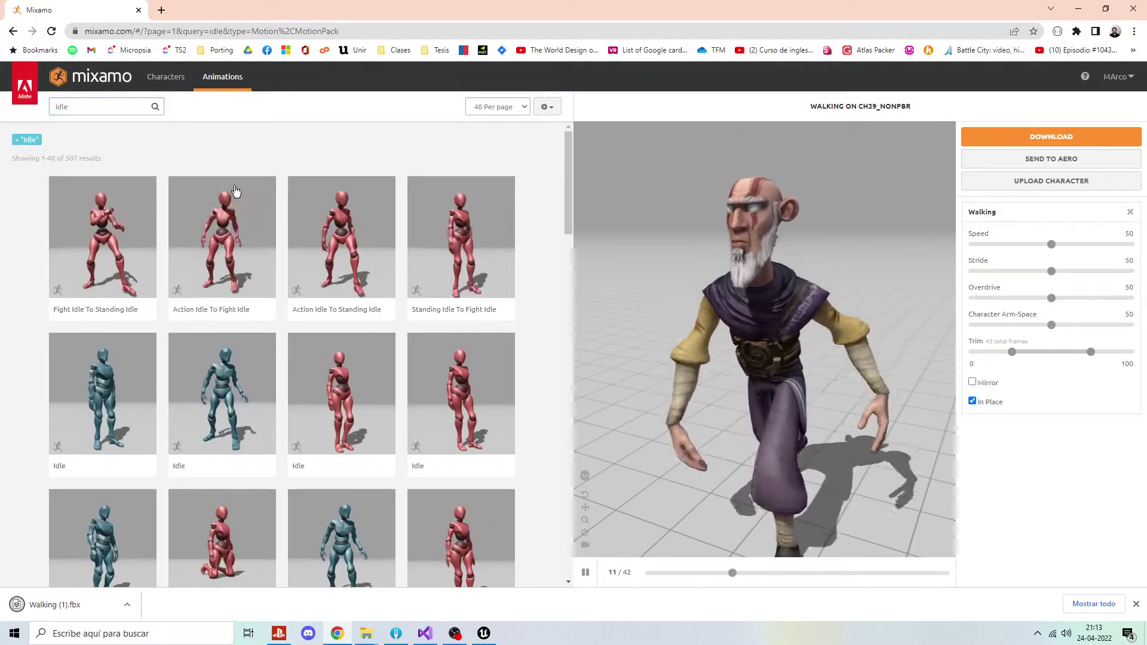
click(222, 388)
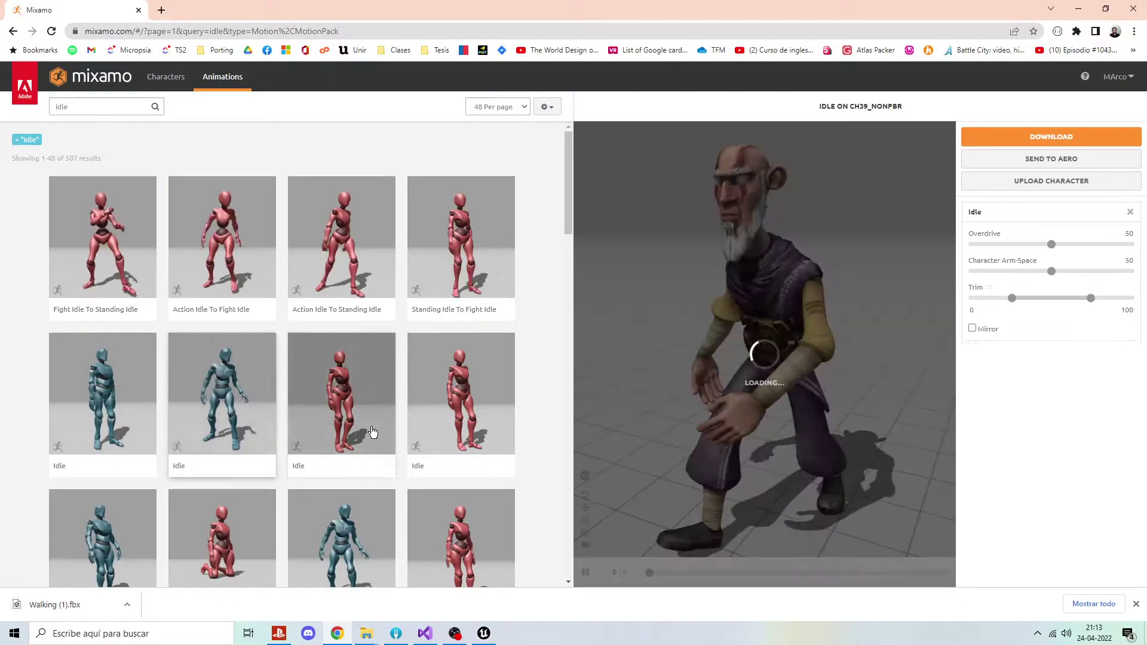
scroll(404, 470, down, 2)
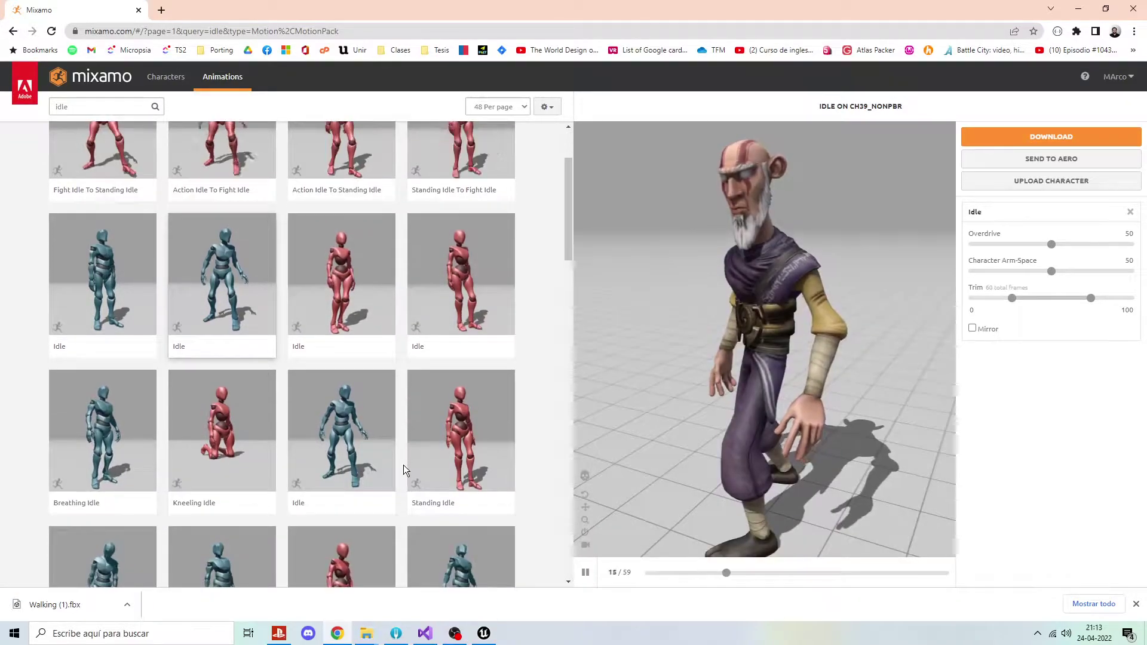
click(1086, 139)
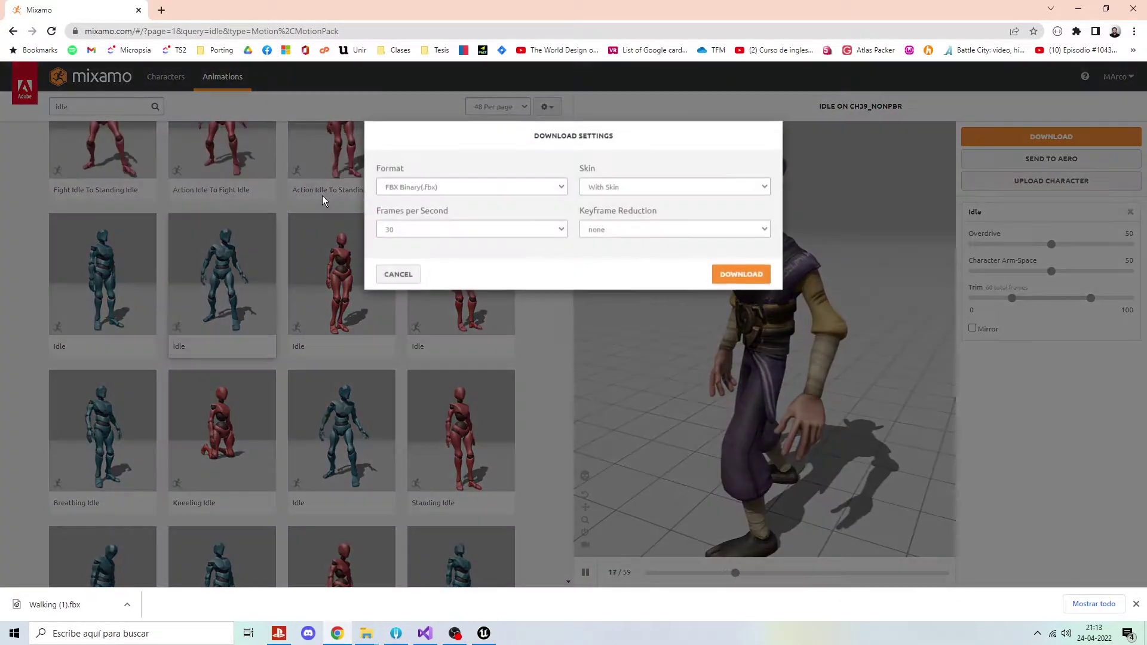
click(750, 278)
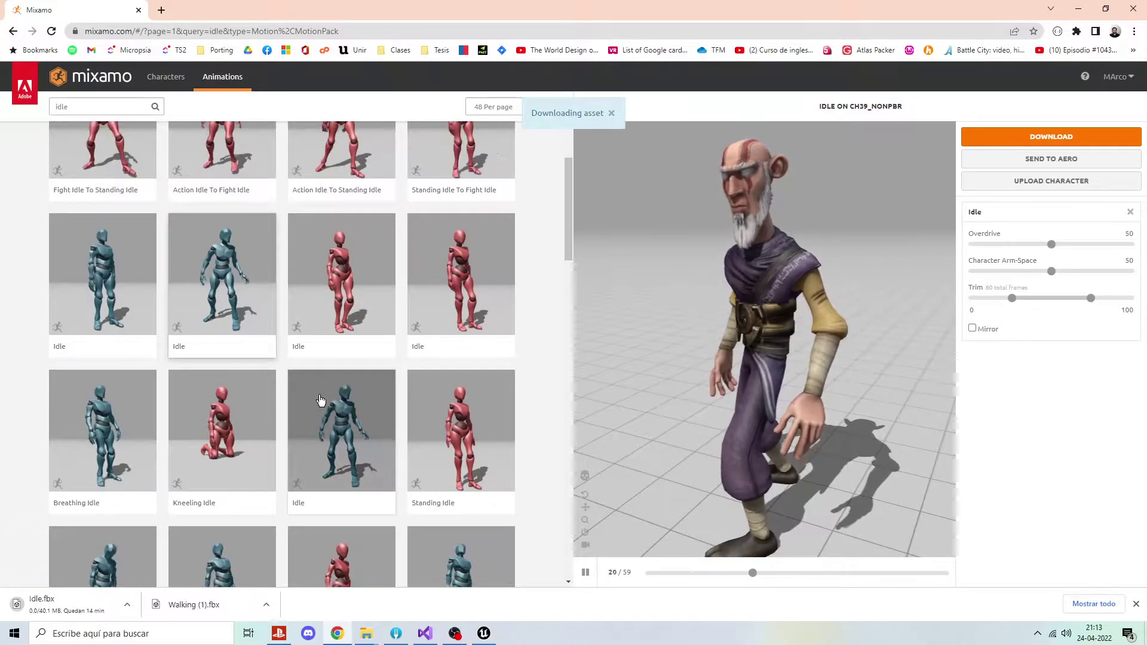
scroll(321, 400, up, 2)
click(97, 105)
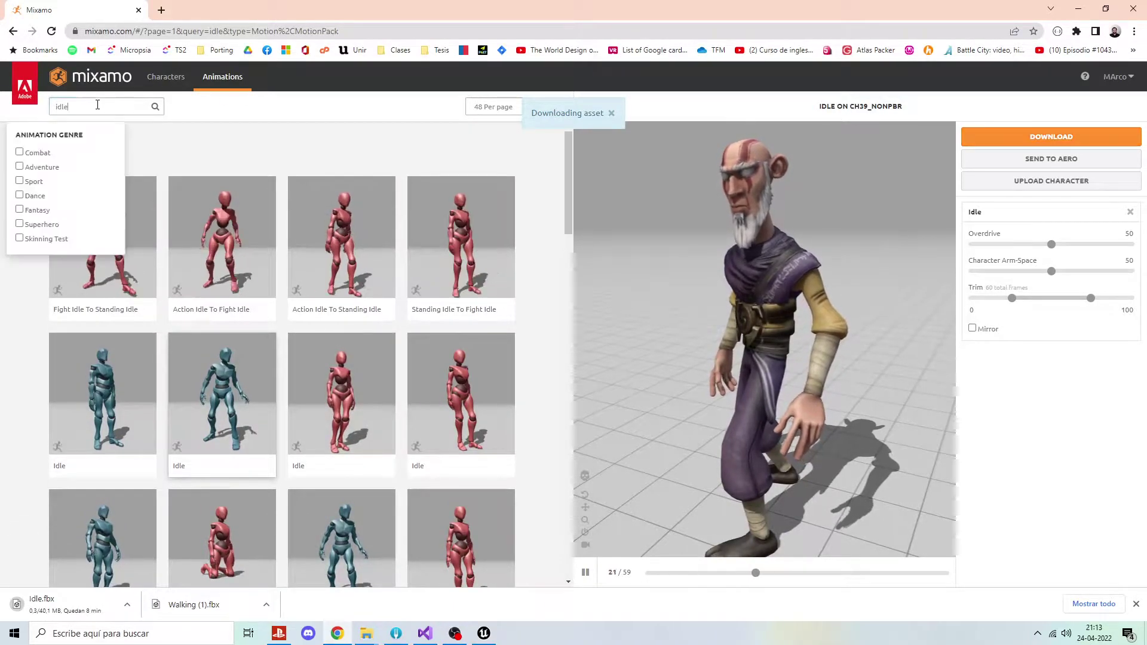
text(run)
Search 'run' and download Fast Run with In Place checked.
key(Return)
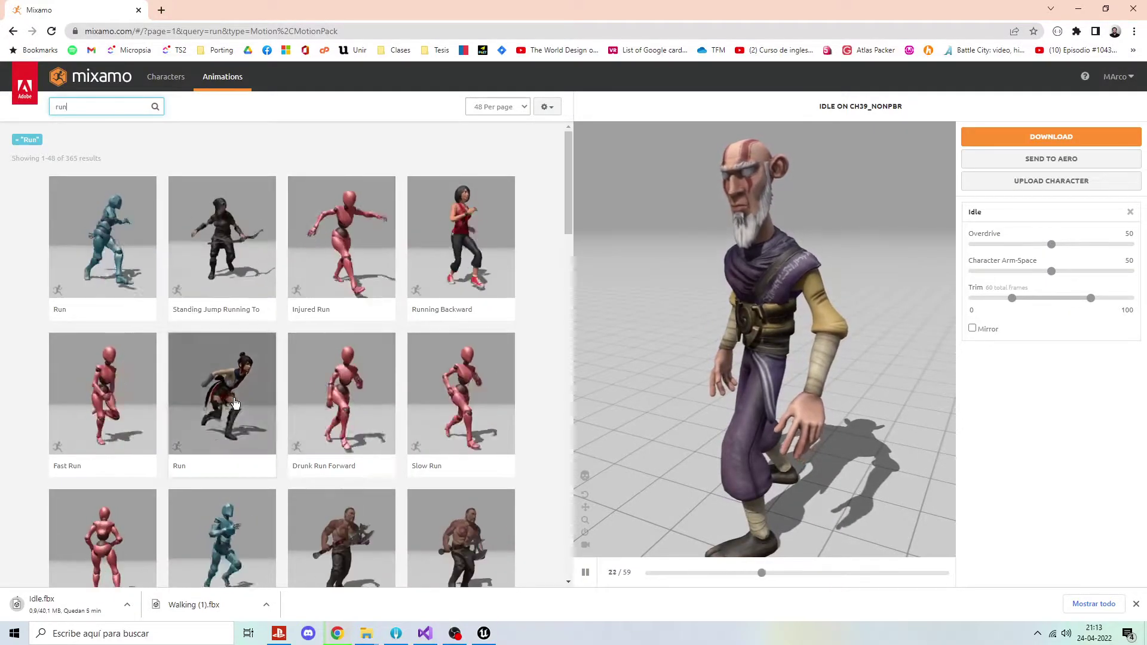
click(263, 380)
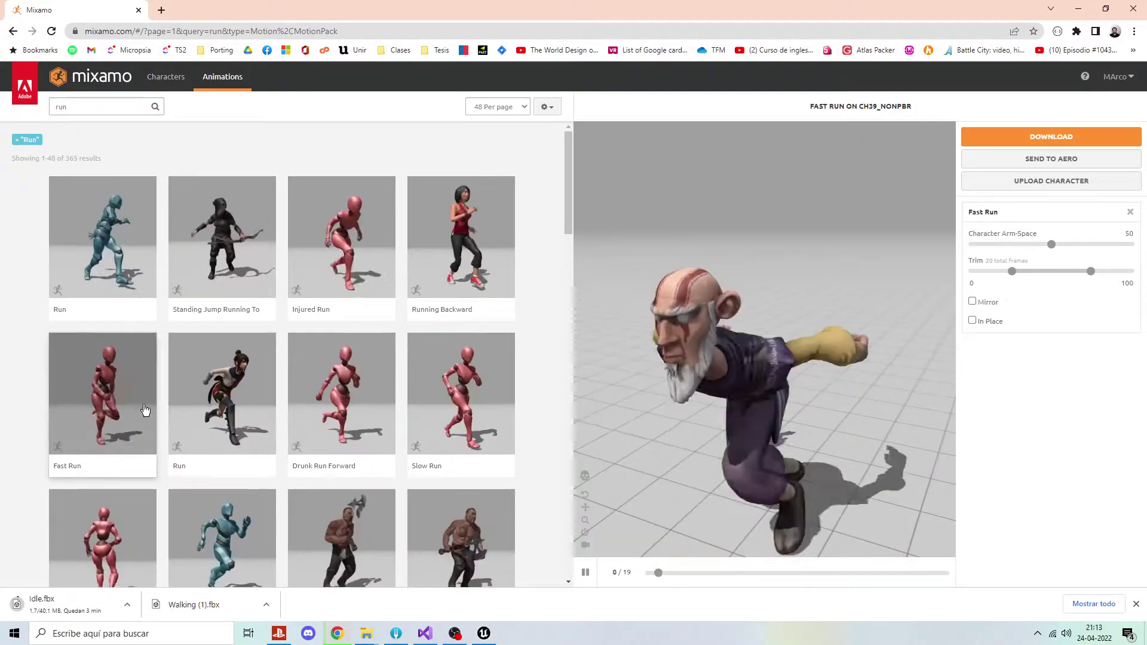
click(144, 410)
click(979, 351)
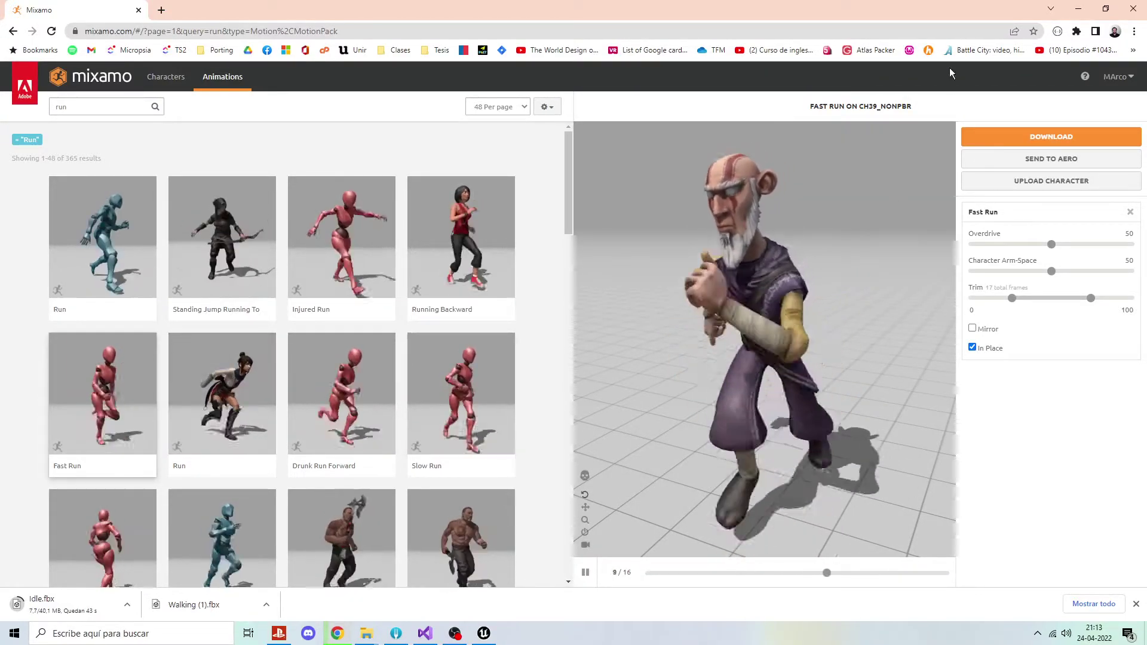
click(1040, 137)
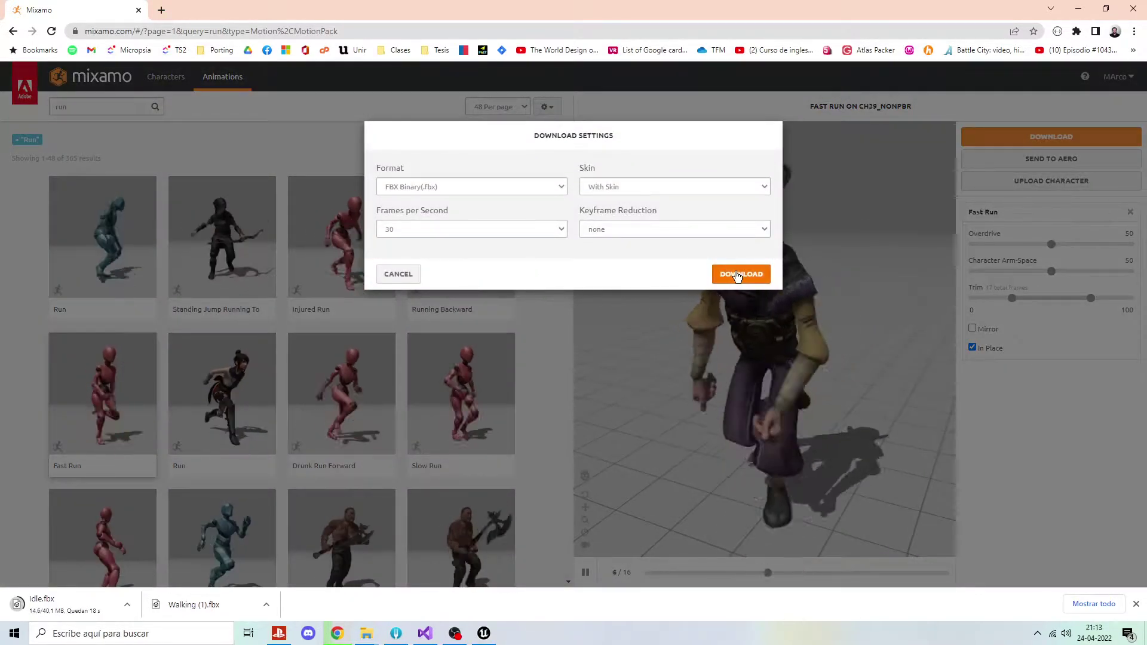
click(738, 275)
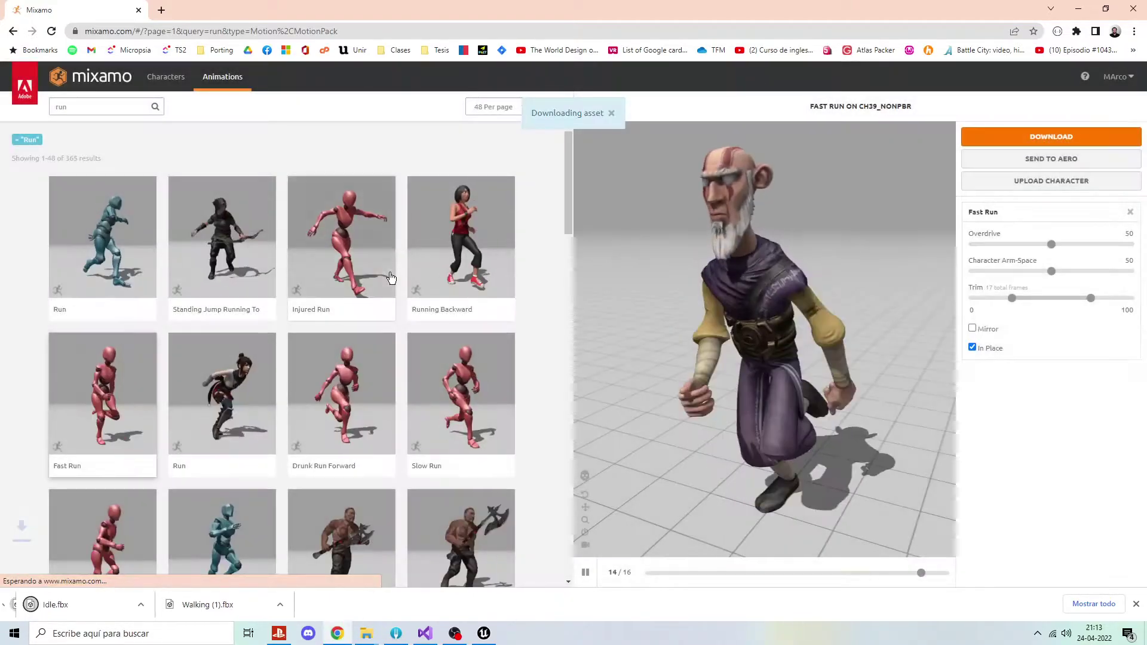
Search 'jump' and download the Jump animation on CH39_NONPBR as Jump.fbx.
double_click(59, 106)
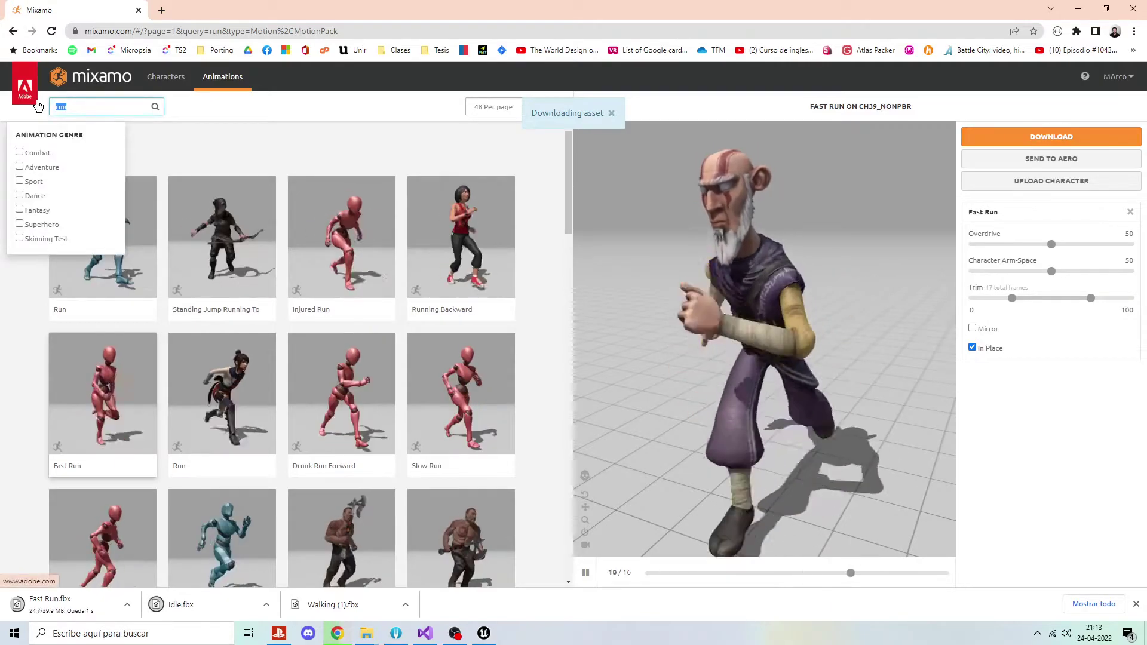
text(jump)
key(Return)
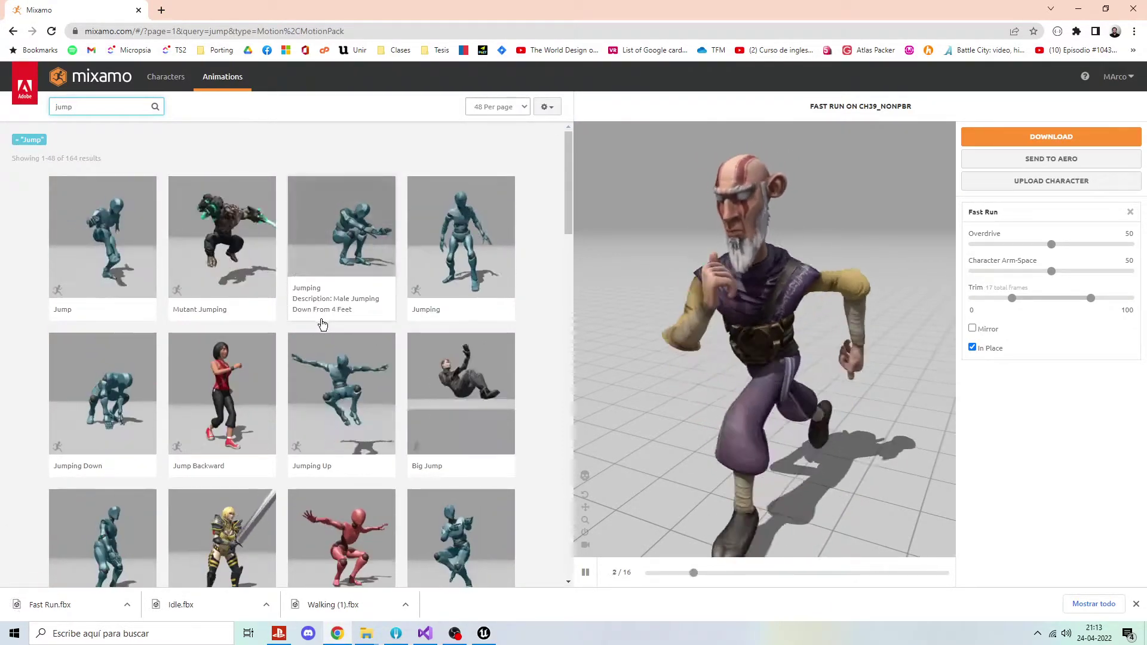
scroll(352, 395, down, 1)
scroll(225, 401, down, 2)
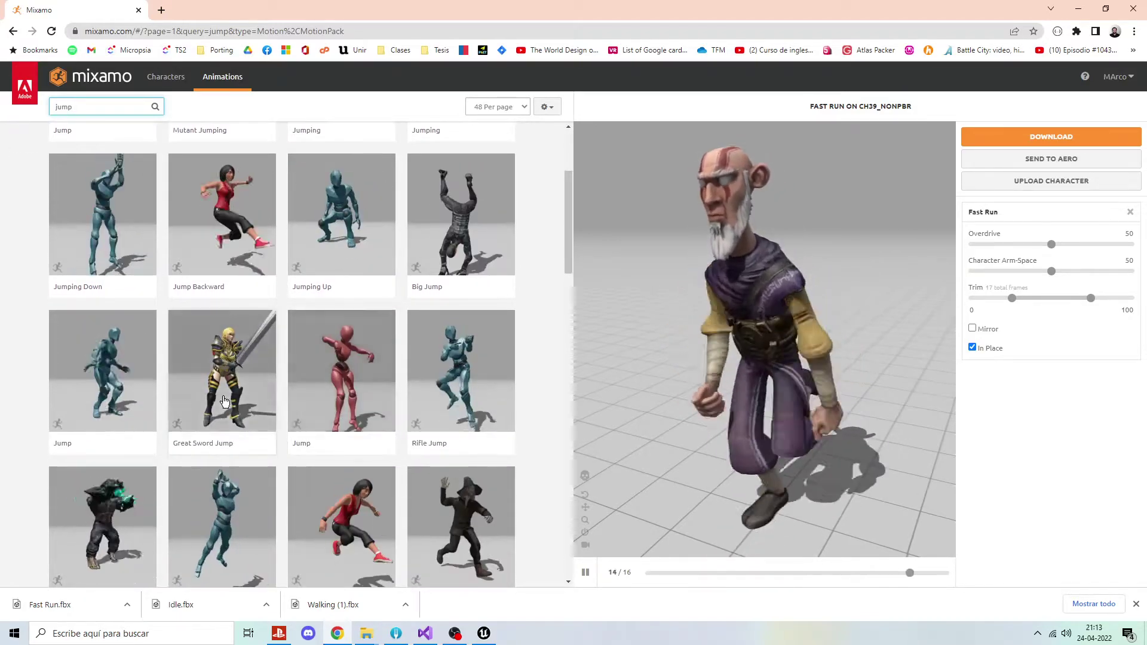
click(148, 367)
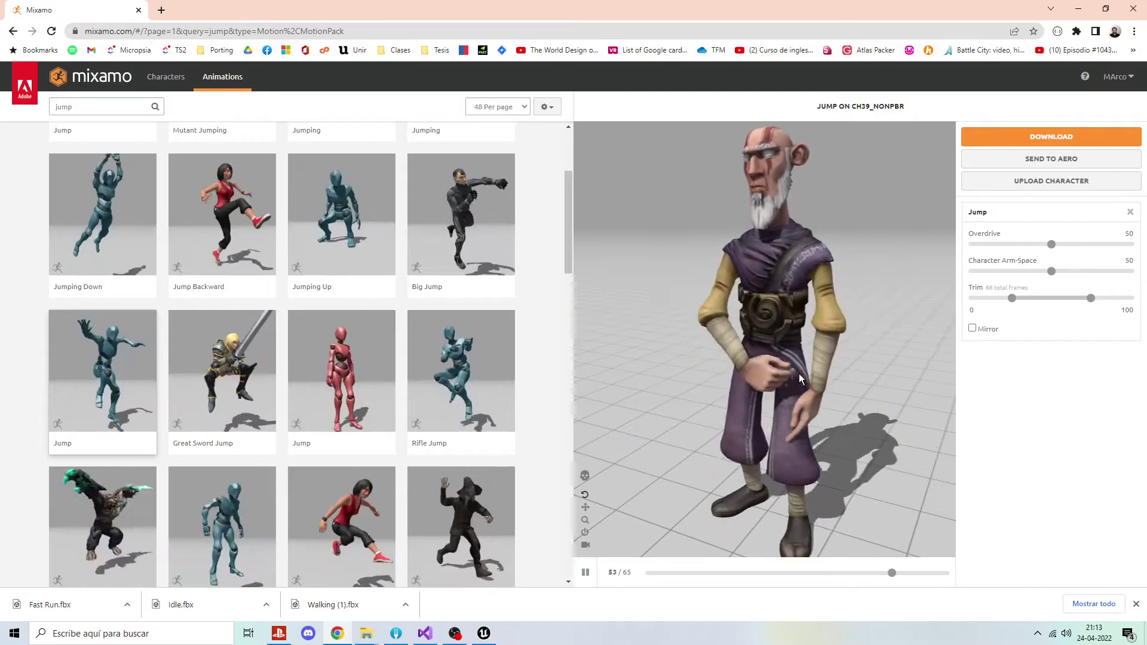
click(1052, 137)
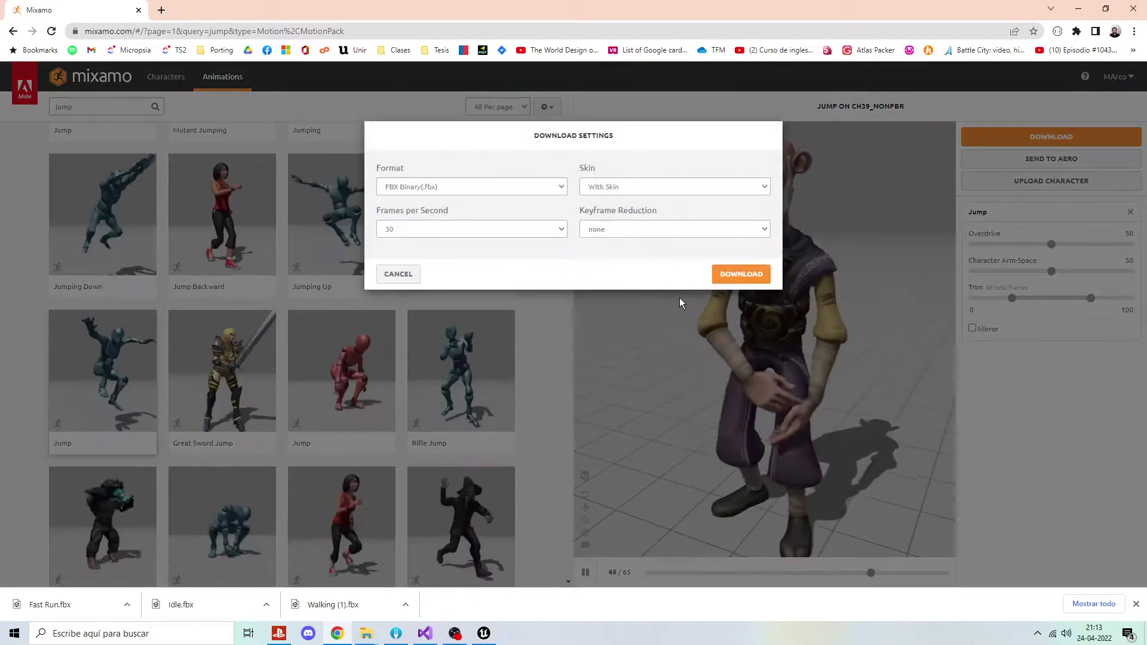
click(741, 274)
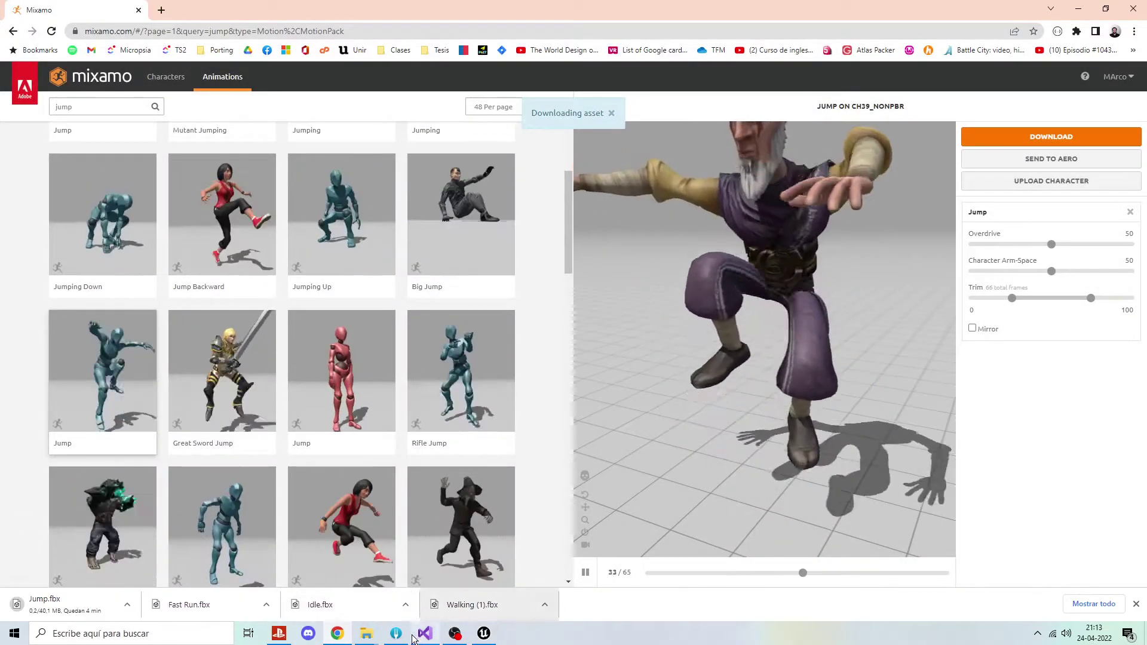
mouse_move(485, 635)
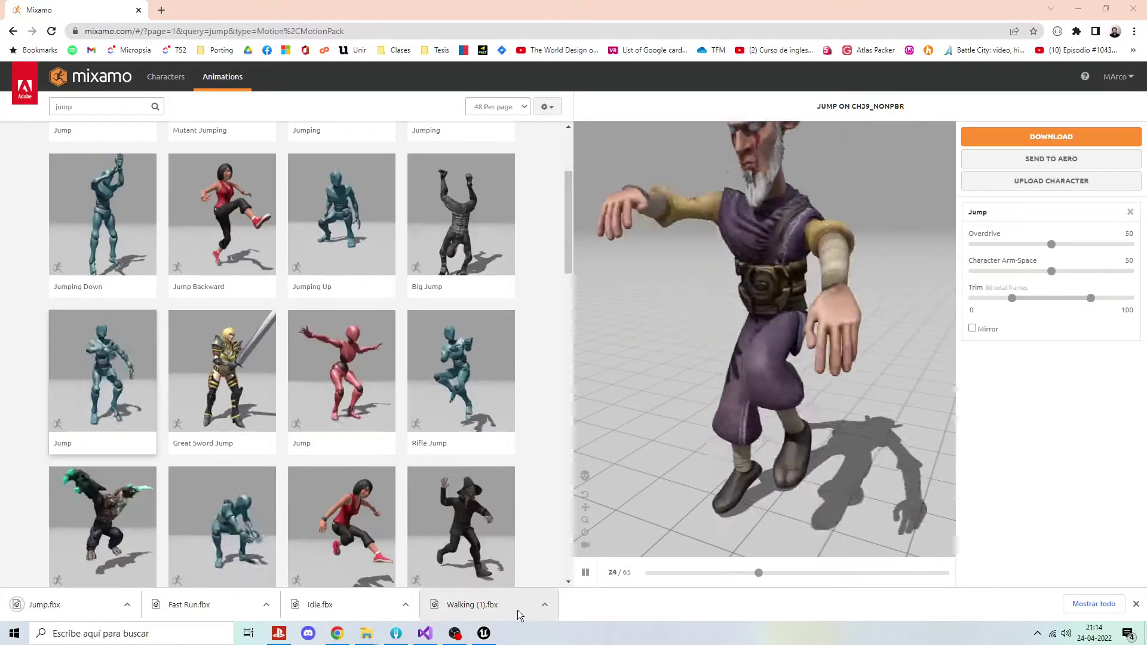
Delete the yoshi_color texture and yoshi_color_Mat material from the Blueprints folder.
click(483, 634)
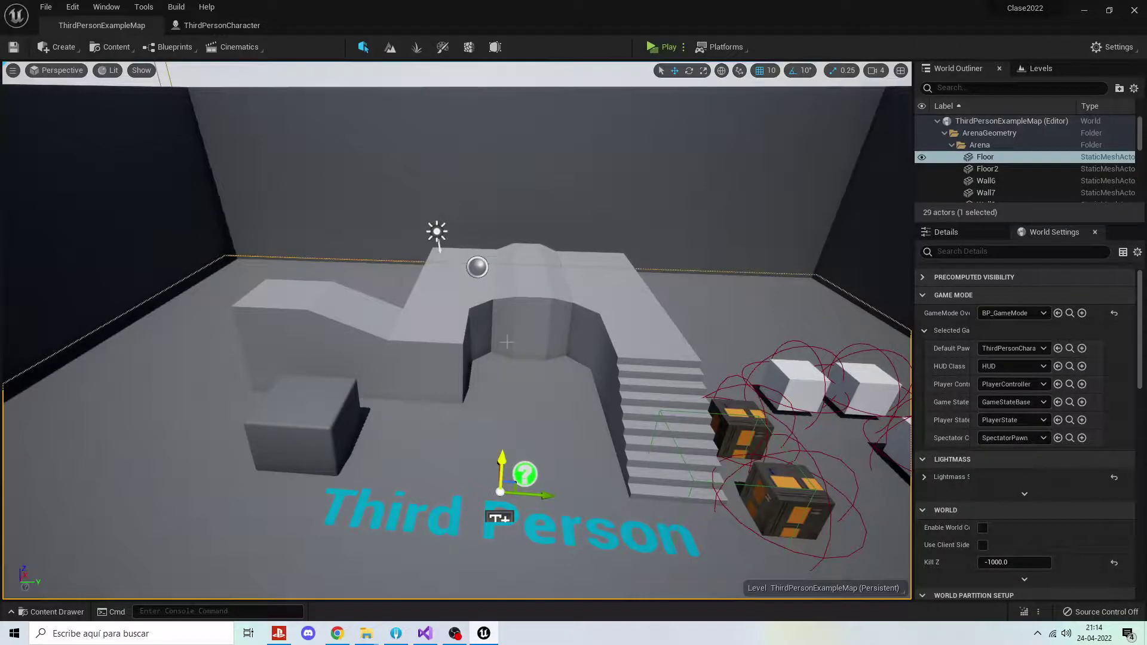
click(227, 26)
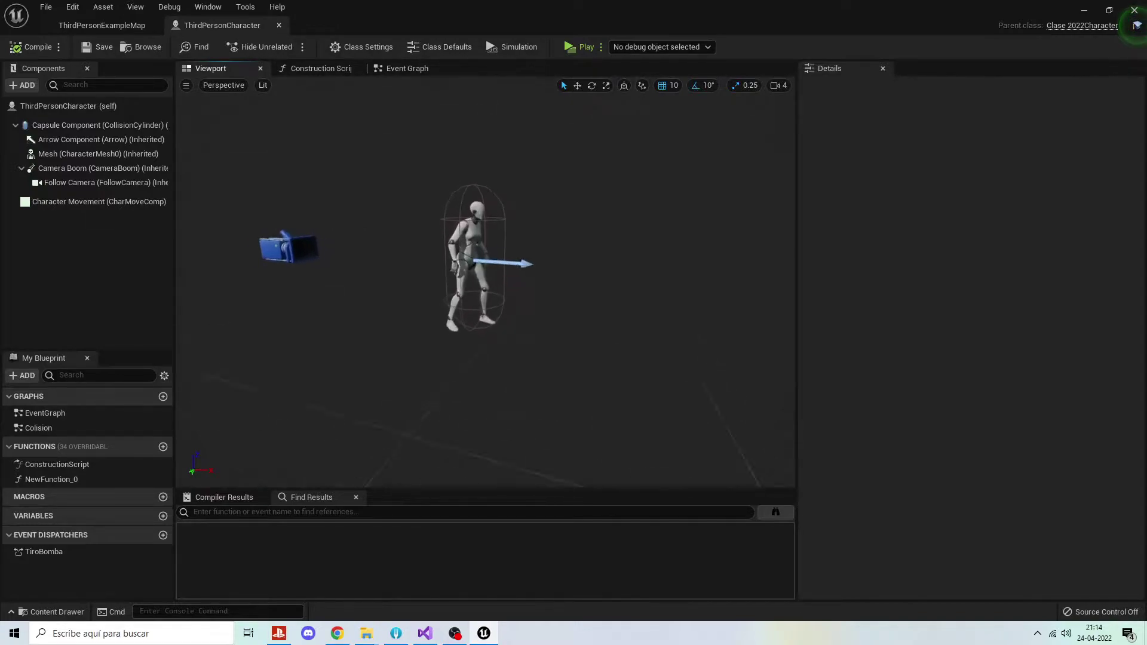
scroll(485, 281, up, 5)
scroll(485, 281, down, 5)
scroll(485, 281, up, 5)
scroll(486, 281, up, 5)
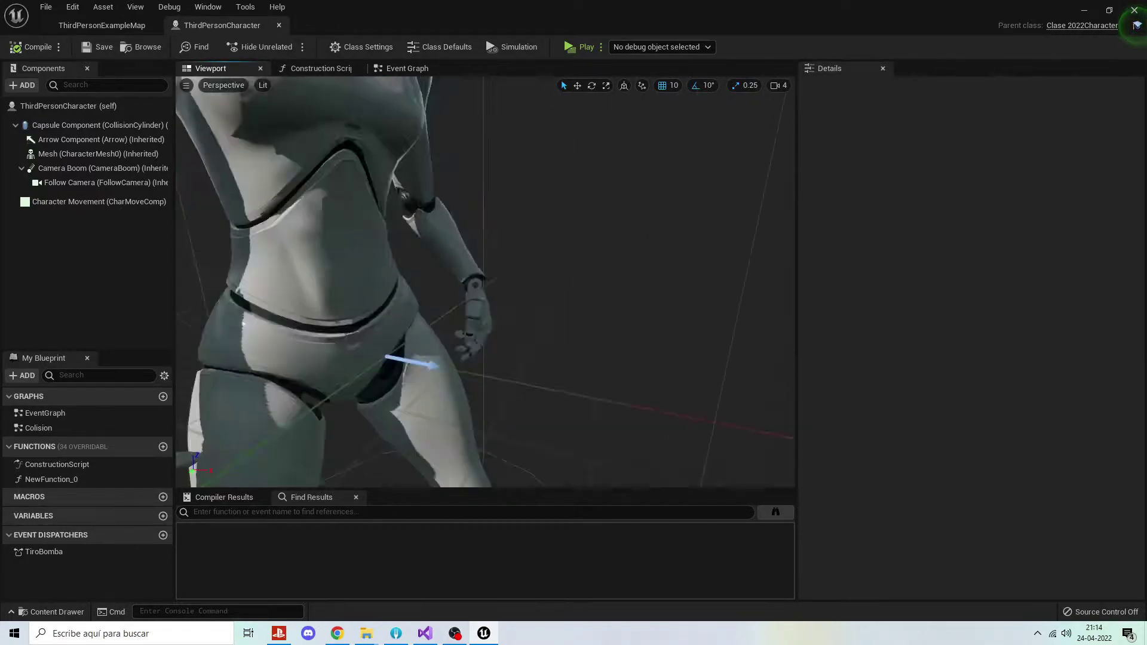
scroll(485, 281, down, 5)
click(50, 612)
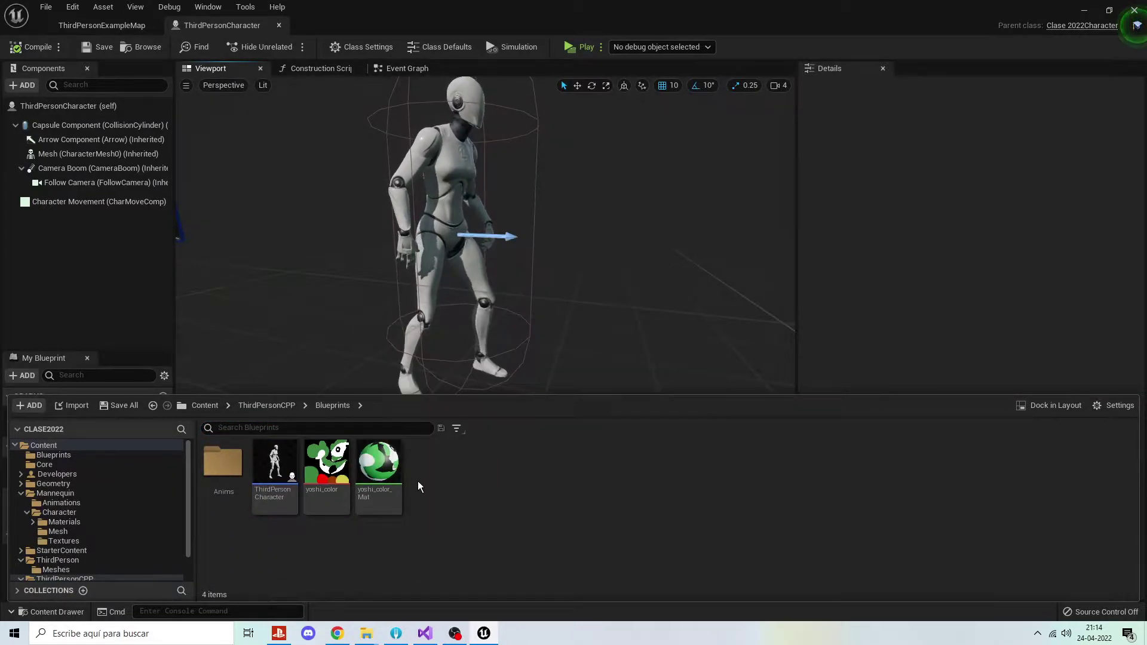
ctrl+click(327, 463)
key(Delete)
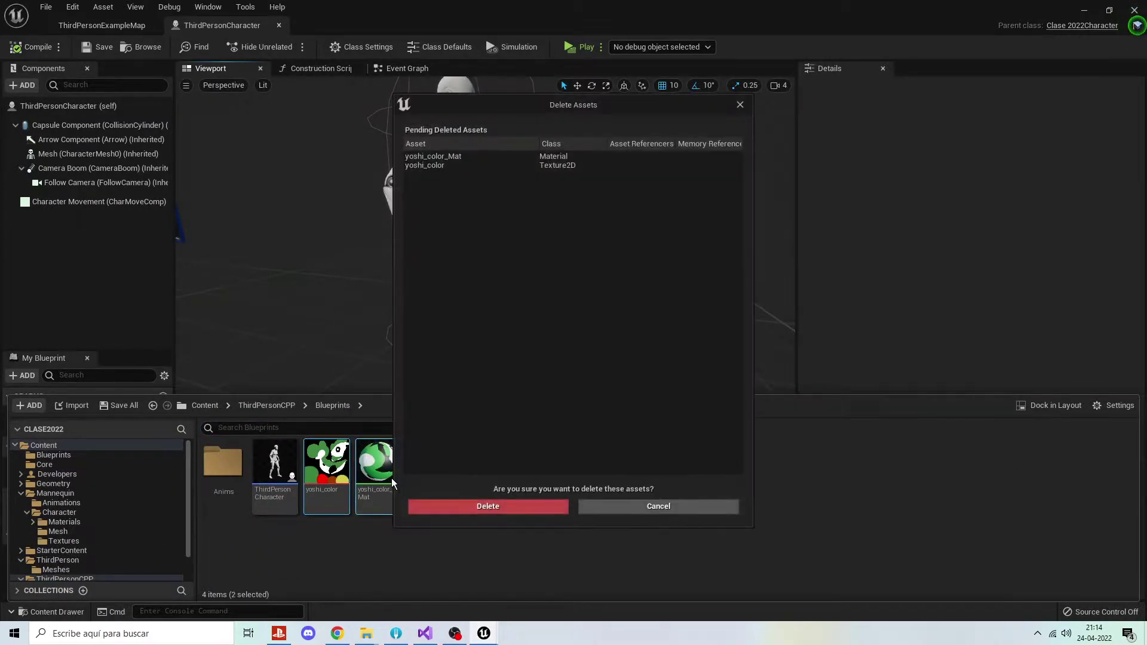
click(466, 500)
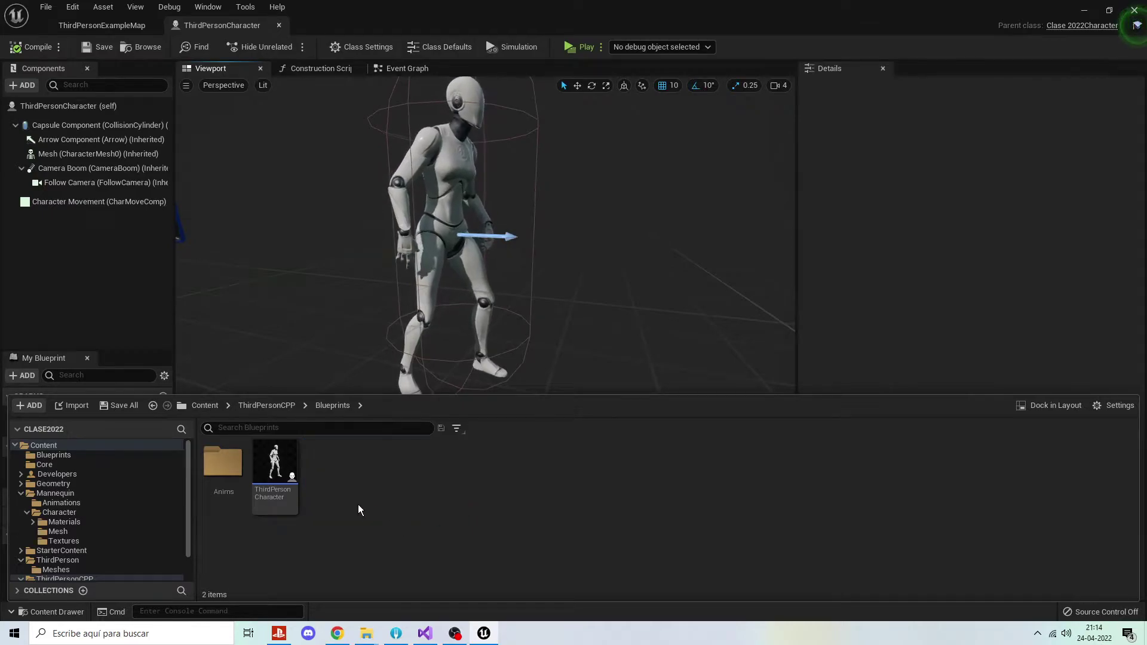
Force-delete all five Yoshi assets inside the Anims folder.
click(222, 473)
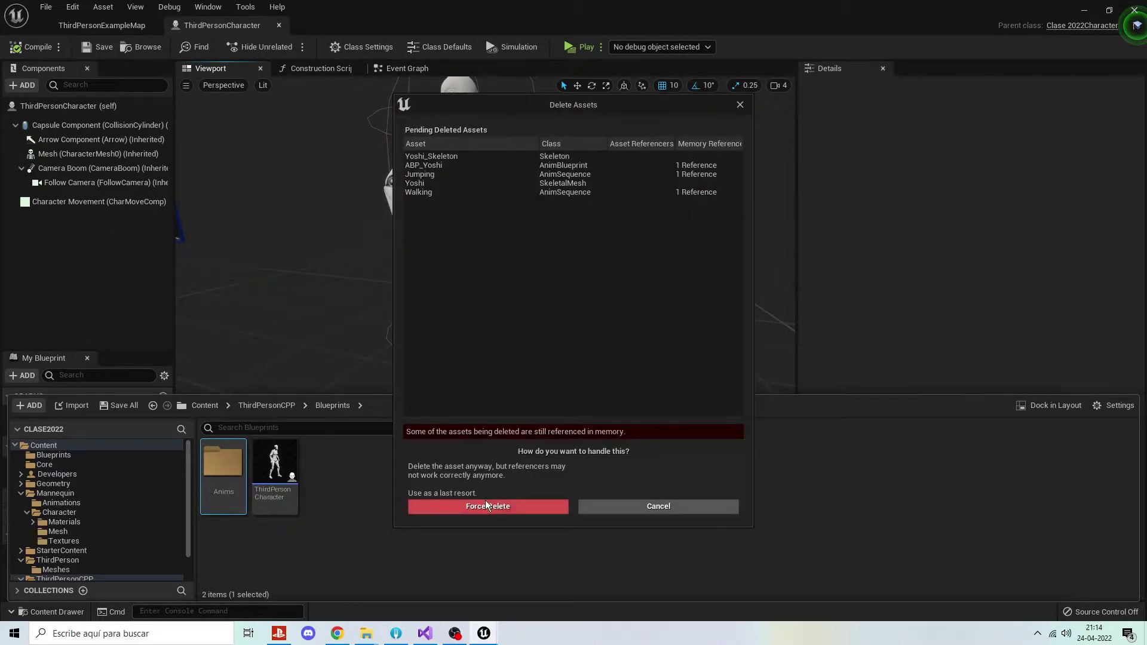
click(659, 507)
double_click(227, 472)
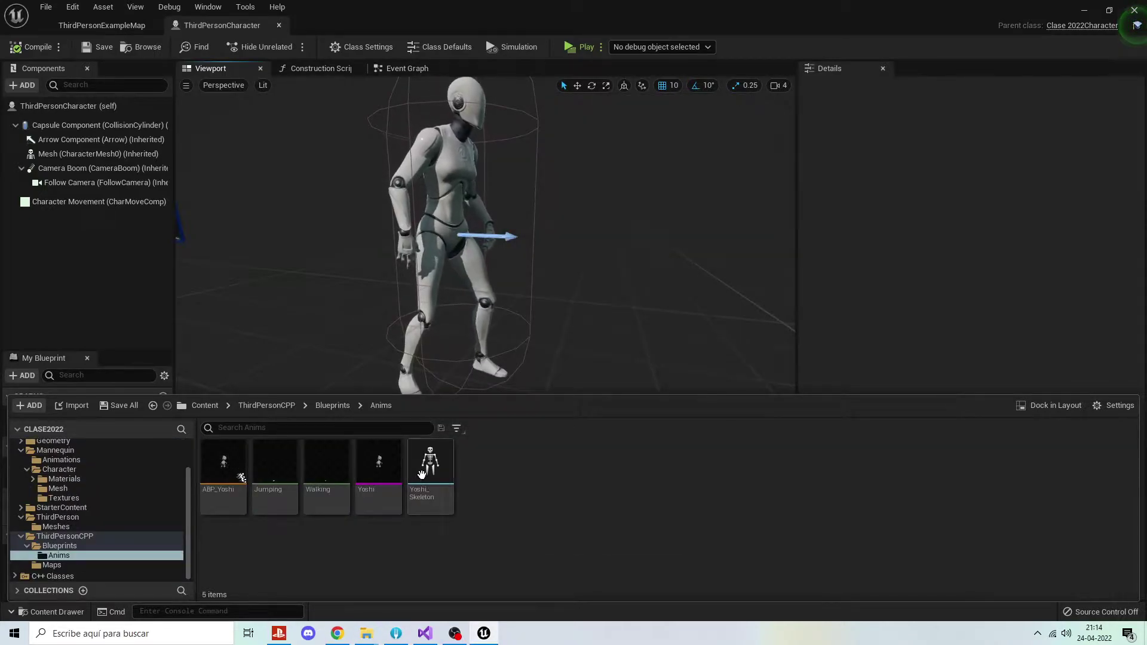
key(ctrl+a)
key(Delete)
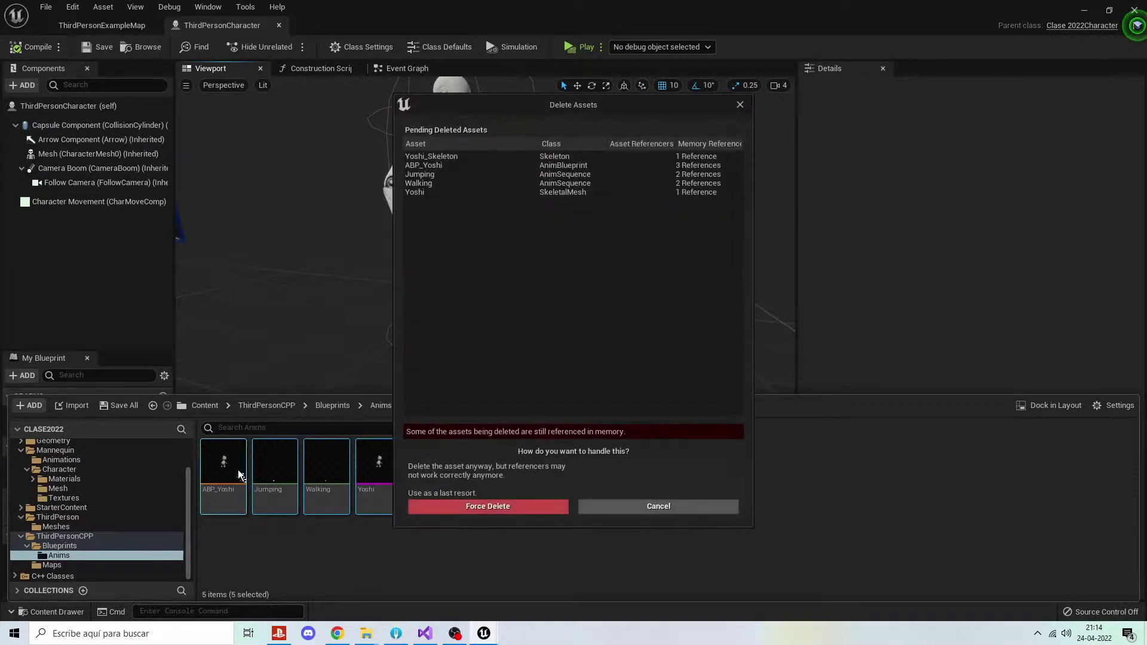
click(459, 506)
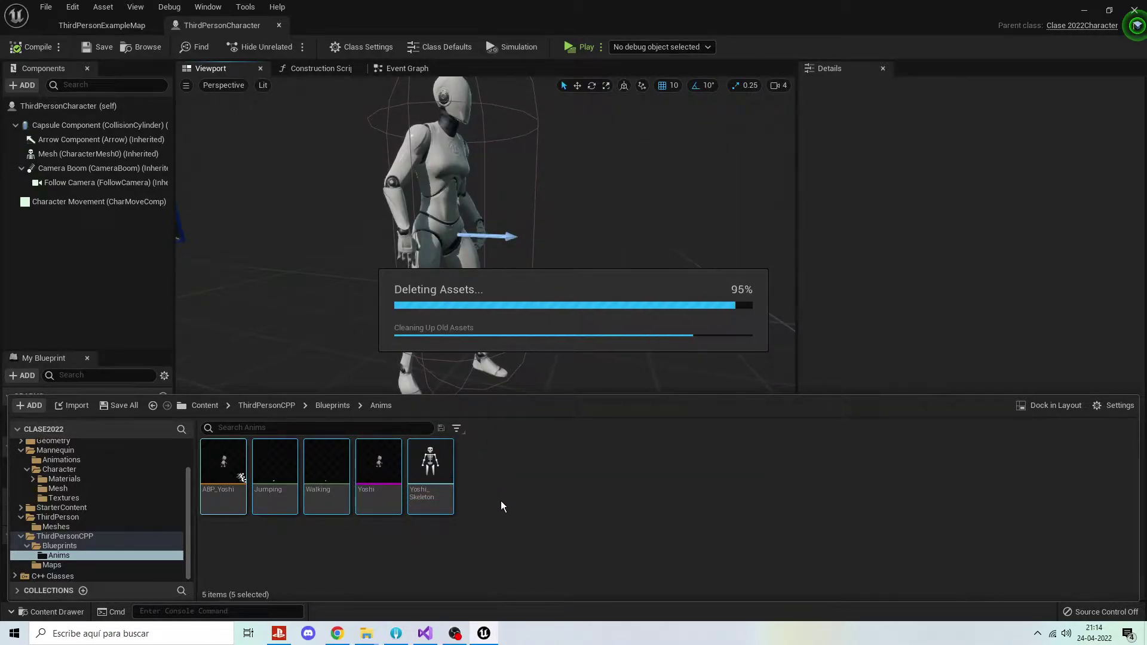
click(331, 405)
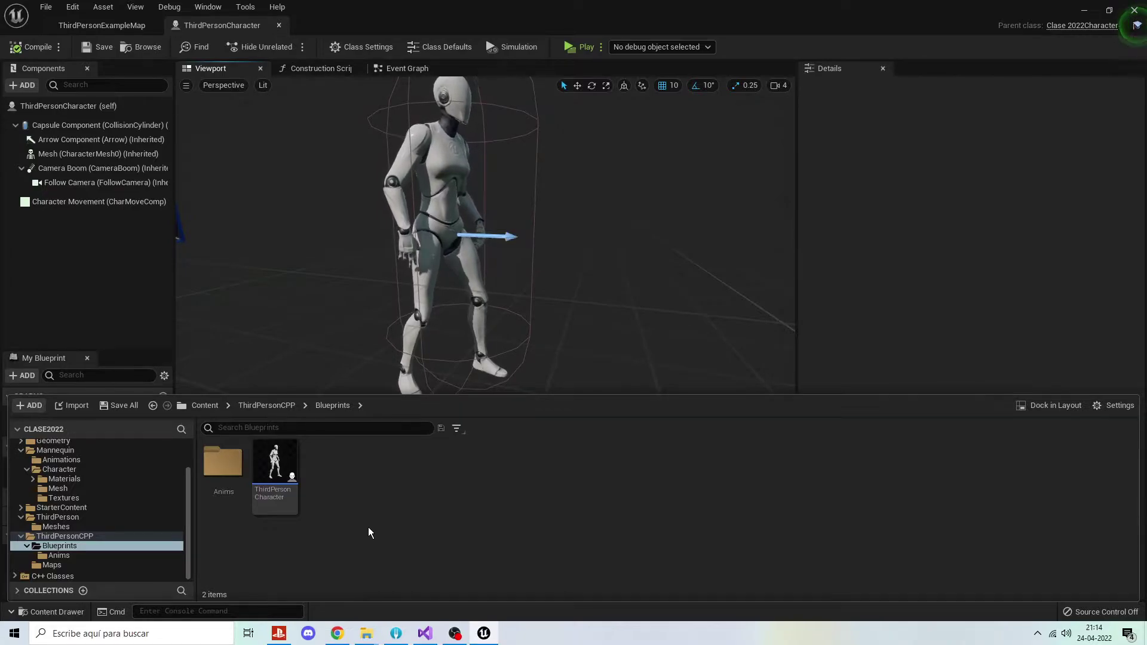
Delete Crouched Walking.fbx, Walking.fbx and Jumping.fbx from the Descargas folder.
mouse_move(364, 638)
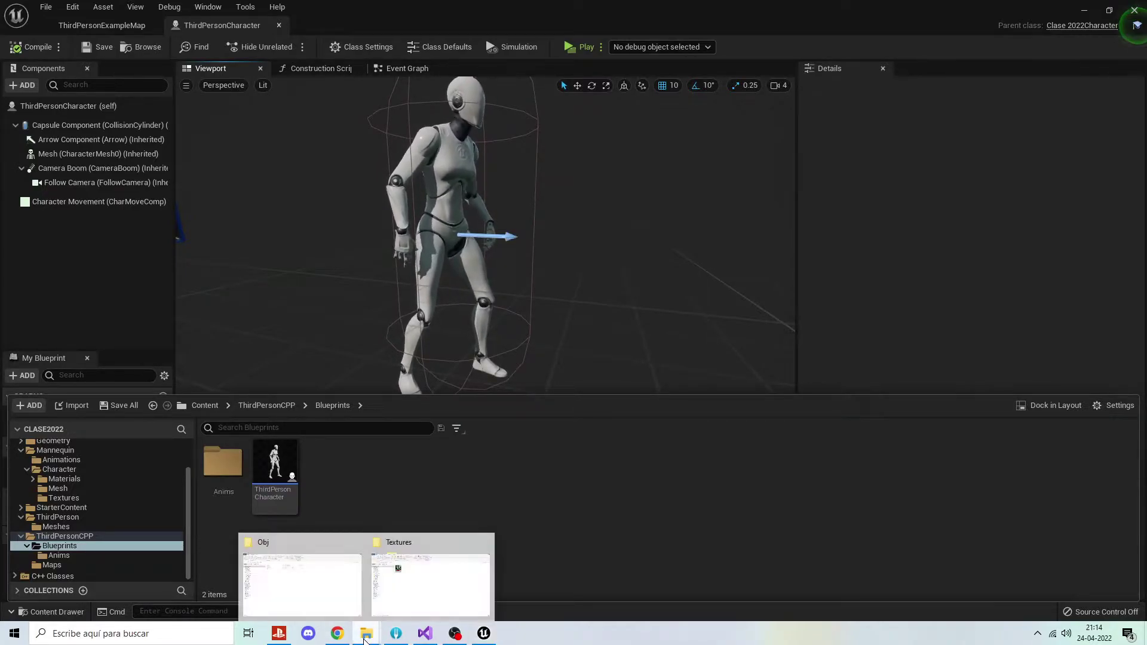
click(297, 578)
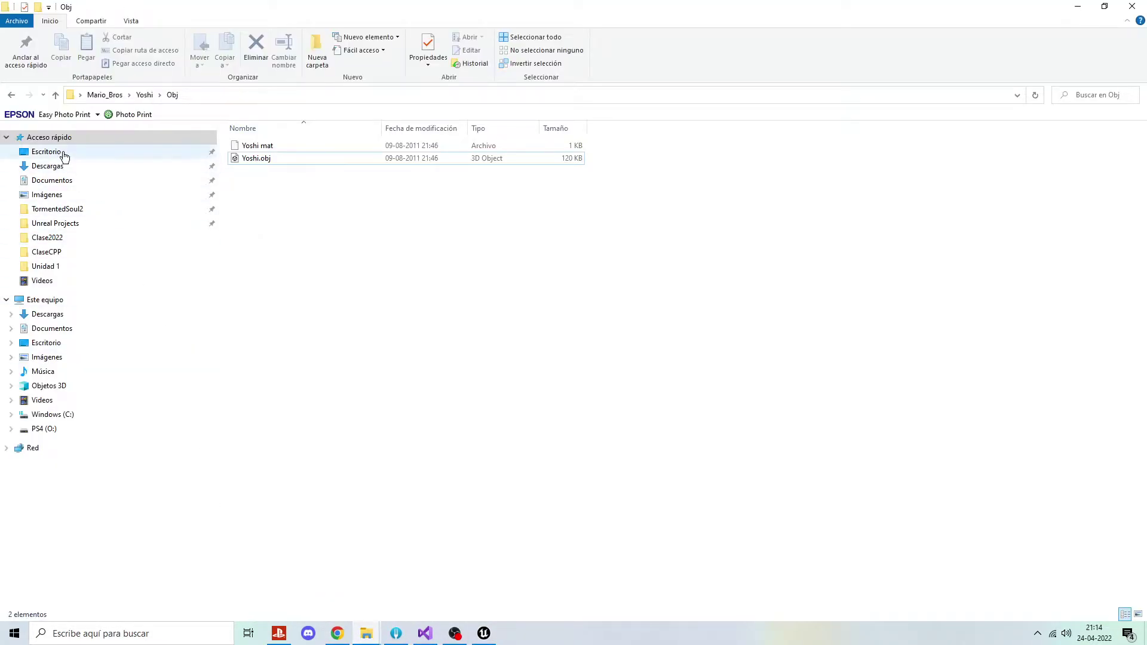
click(48, 165)
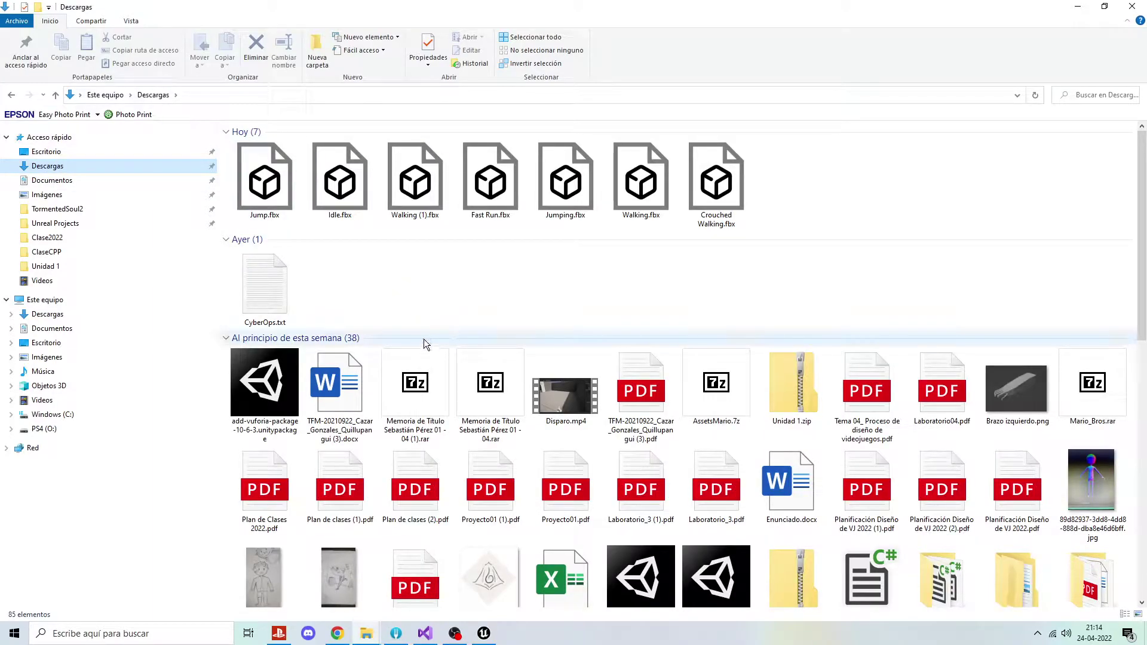
click(730, 204)
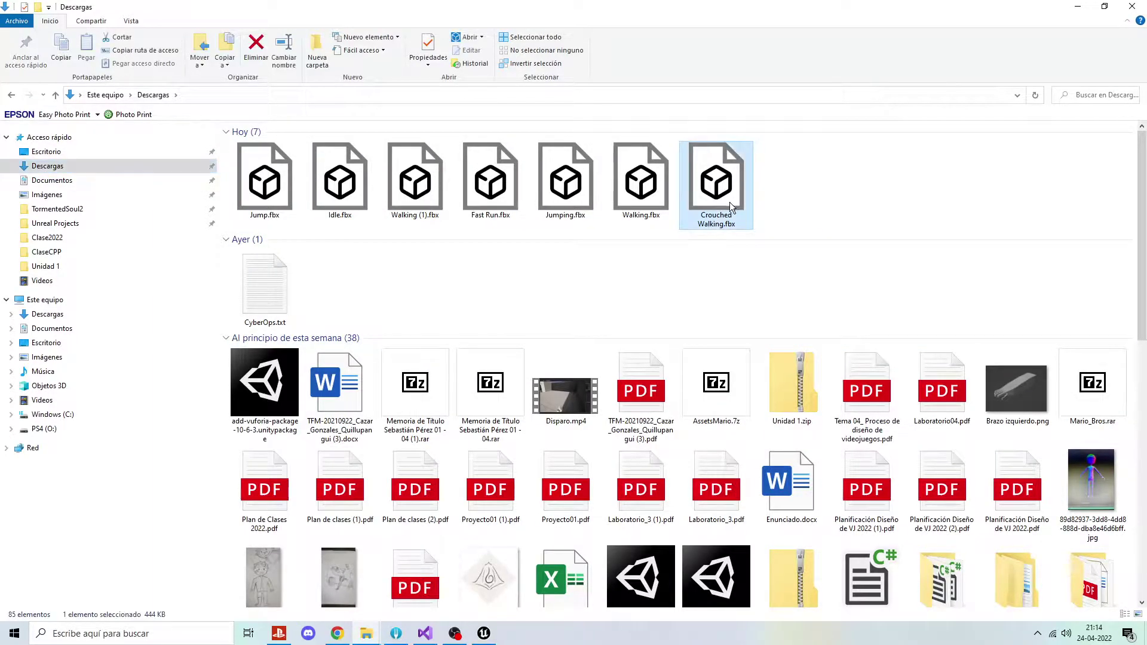
ctrl+click(642, 195)
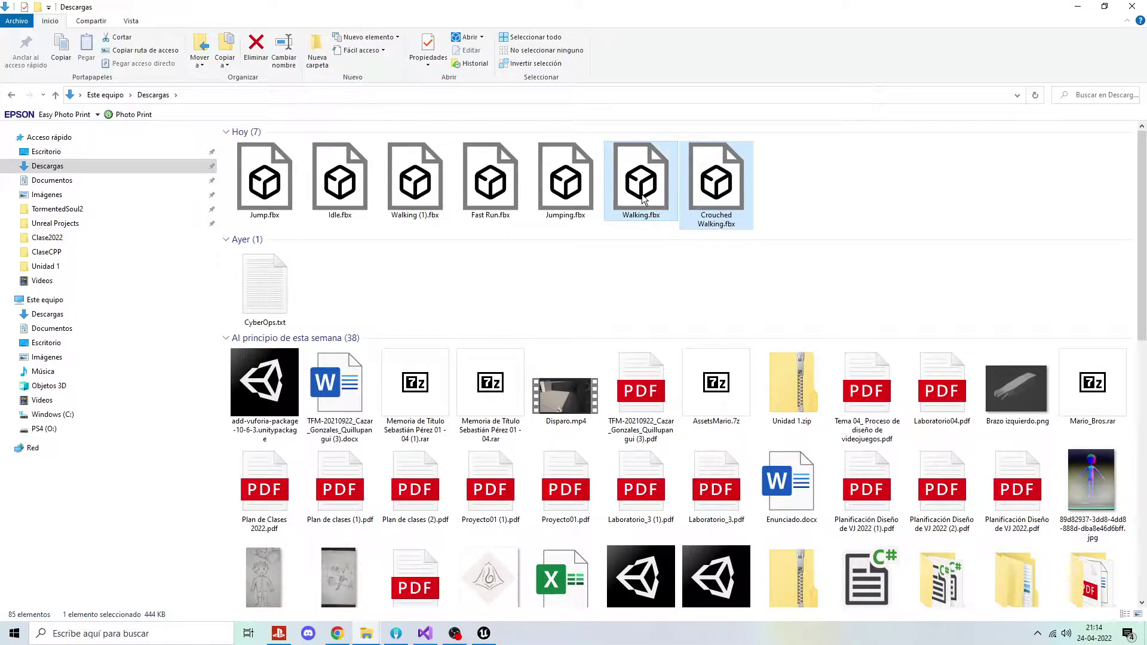
ctrl+click(577, 192)
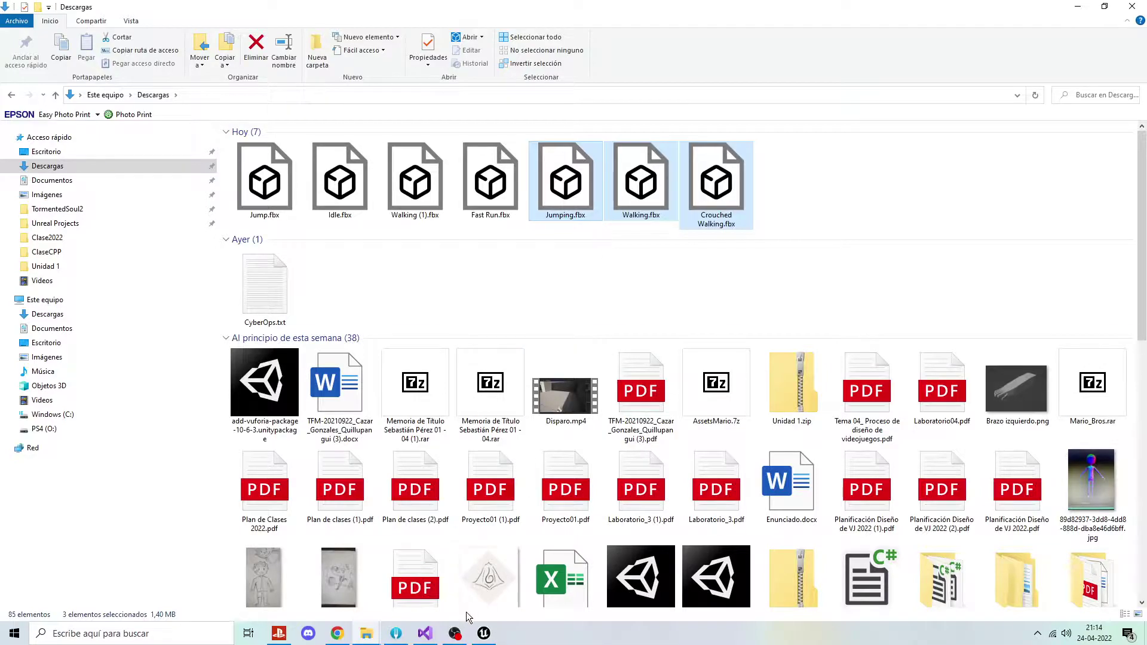
click(359, 637)
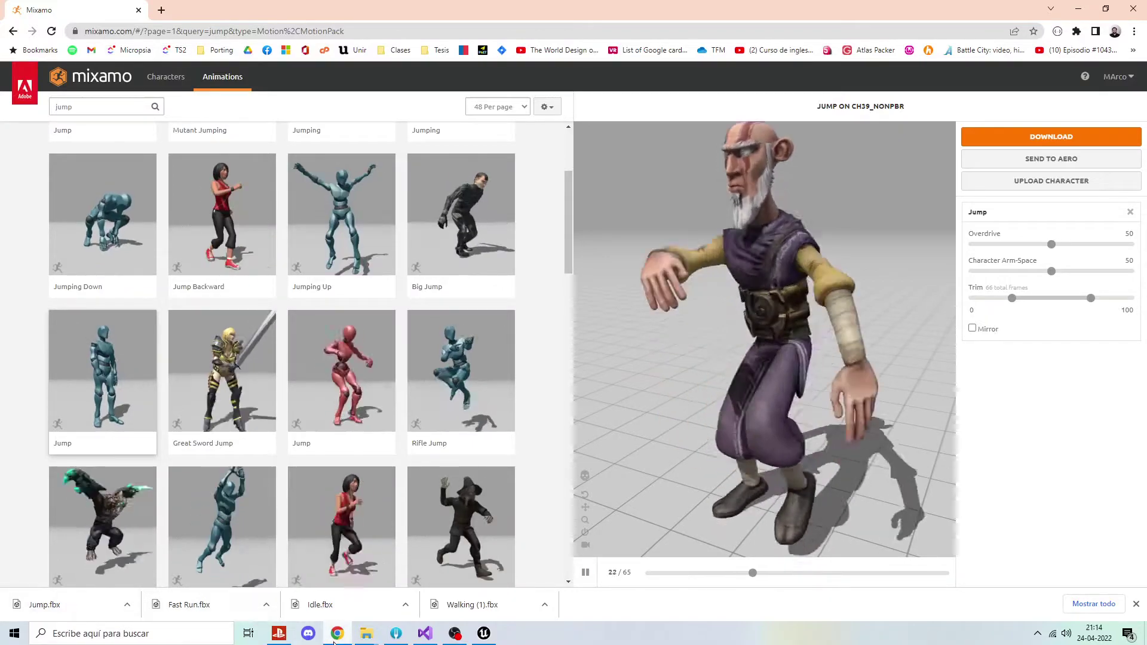
mouse_move(365, 634)
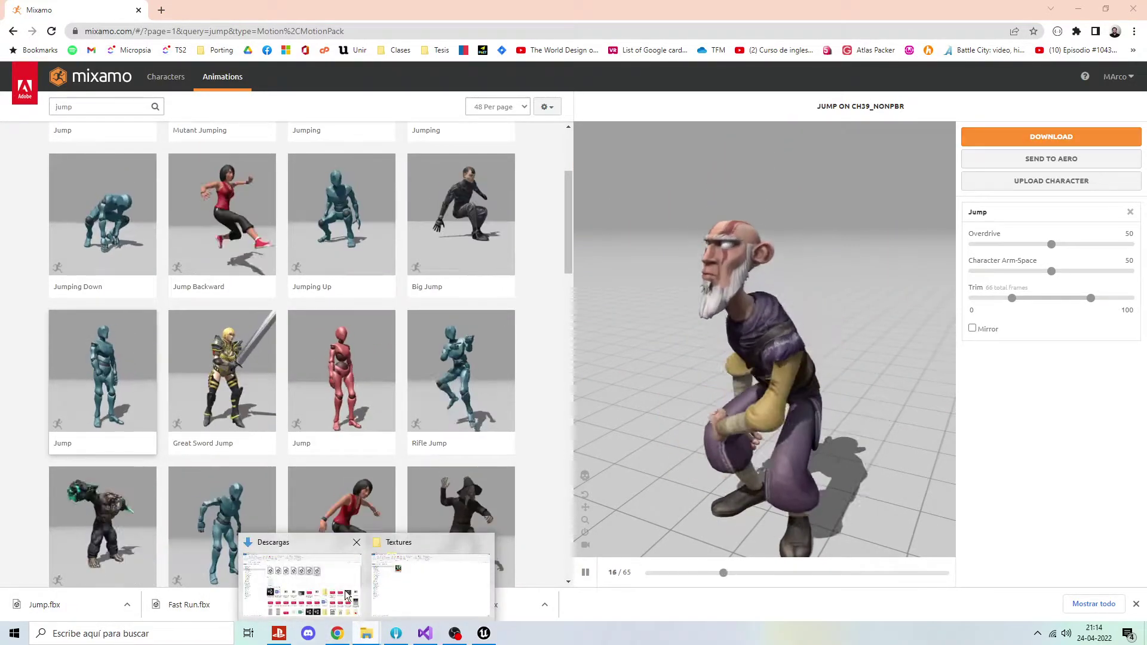
click(346, 594)
key(Delete)
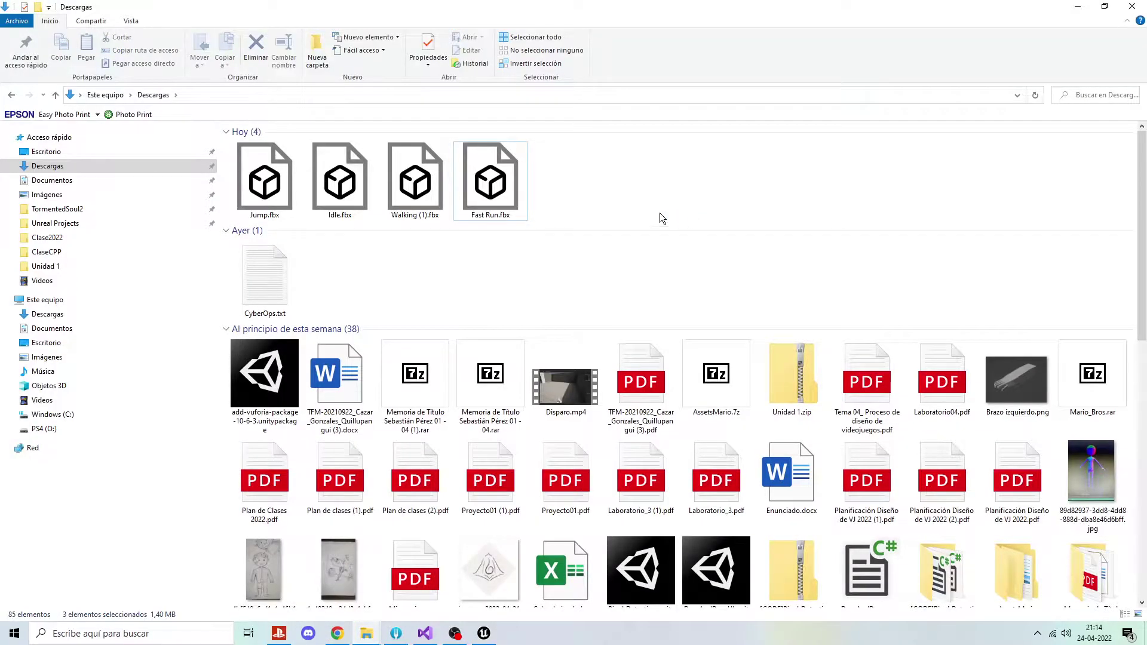
Create an OldMan folder in Descargas and move the four FBX animations into it.
right_click(656, 196)
mouse_move(705, 385)
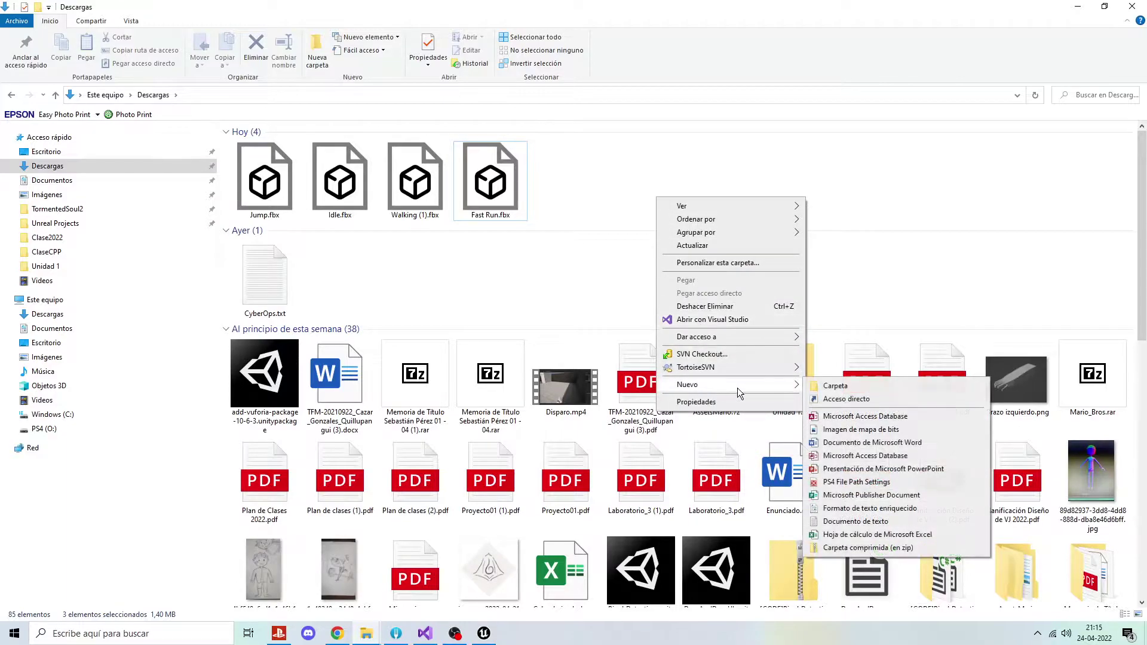
click(828, 388)
text(OldMan)
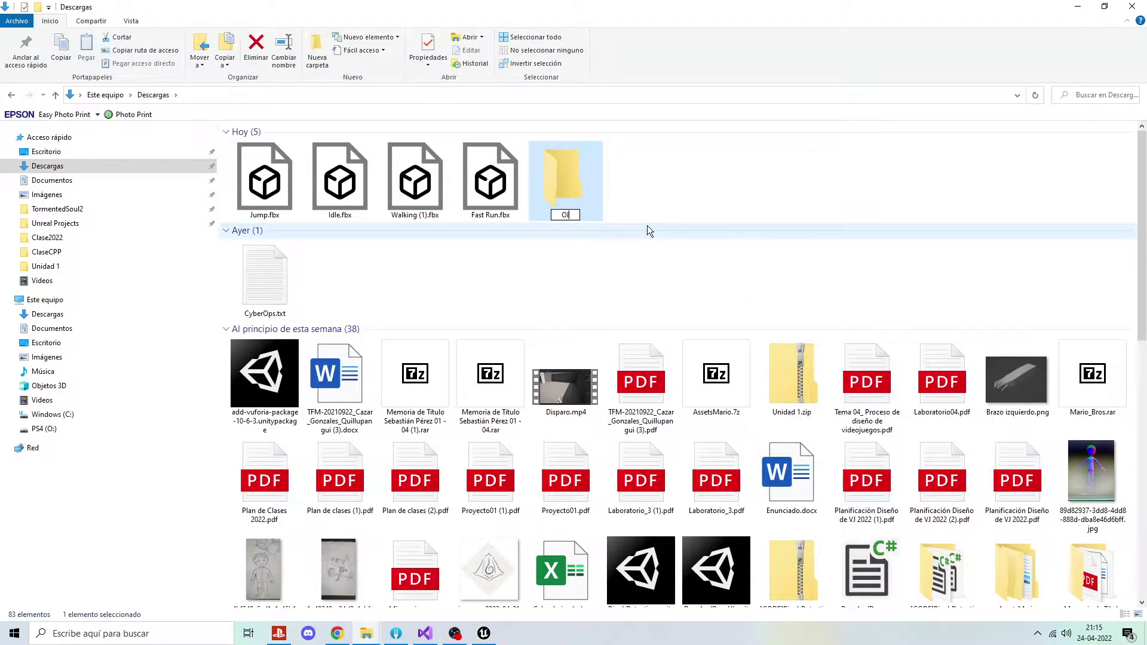
key(Return)
mouse_move(521, 177)
mouse_down()
mouse_move(269, 191)
mouse_move(517, 205)
mouse_move(564, 180)
mouse_up()
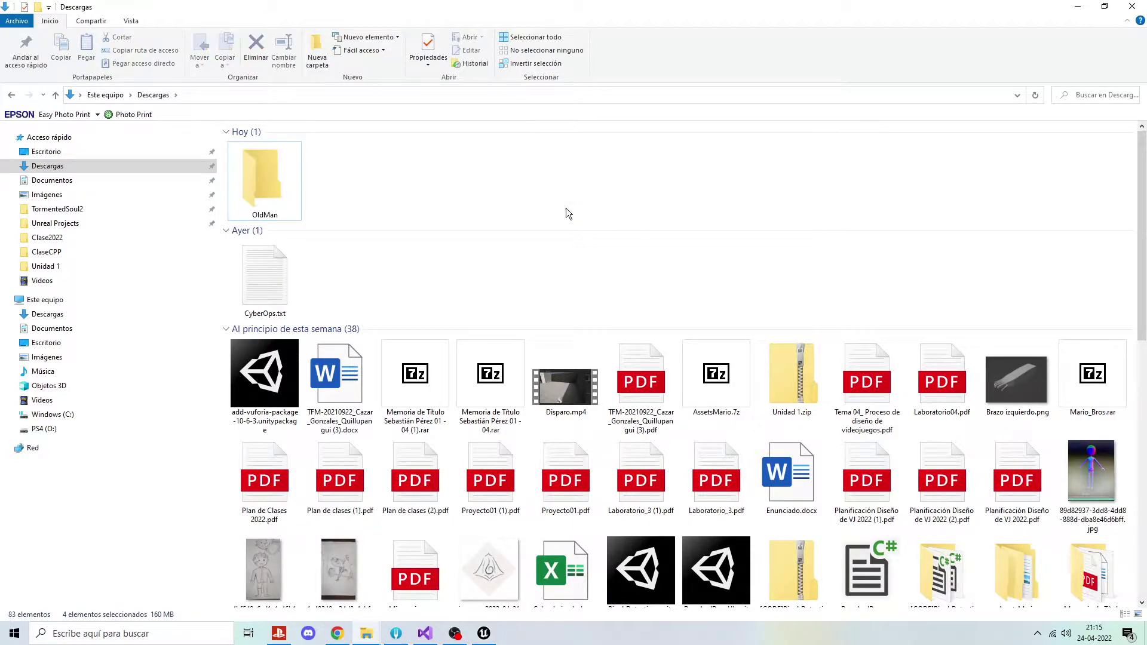
click(282, 184)
Rename Walking (1).fbx to Walking.fbx inside OldMan.
double_click(296, 189)
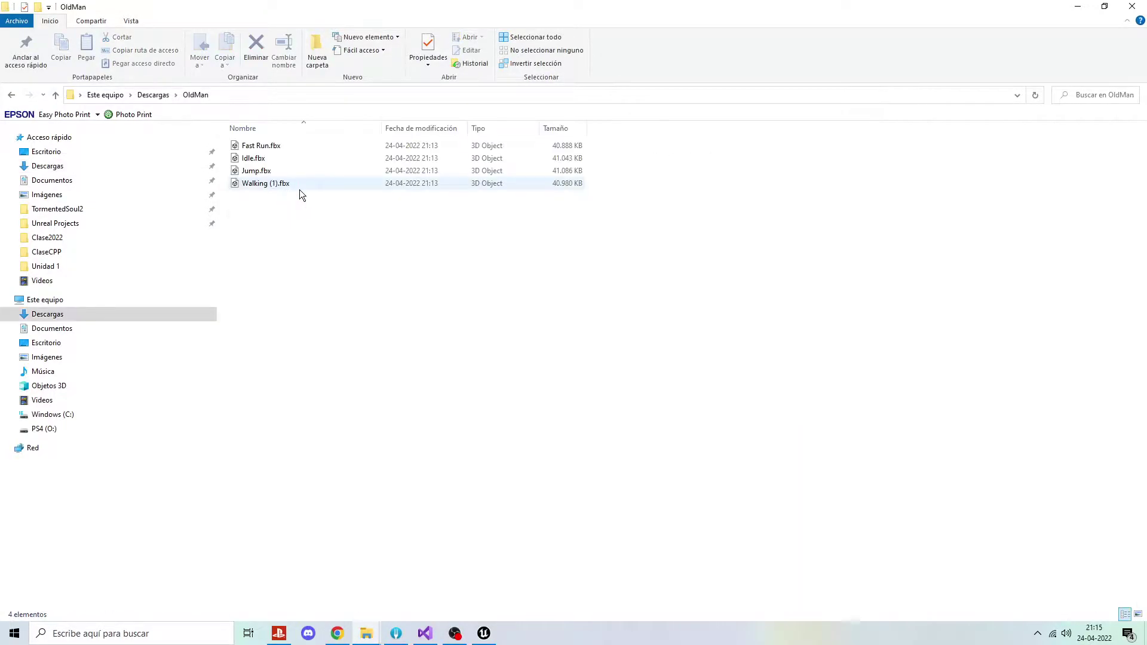
click(277, 184)
click(269, 185)
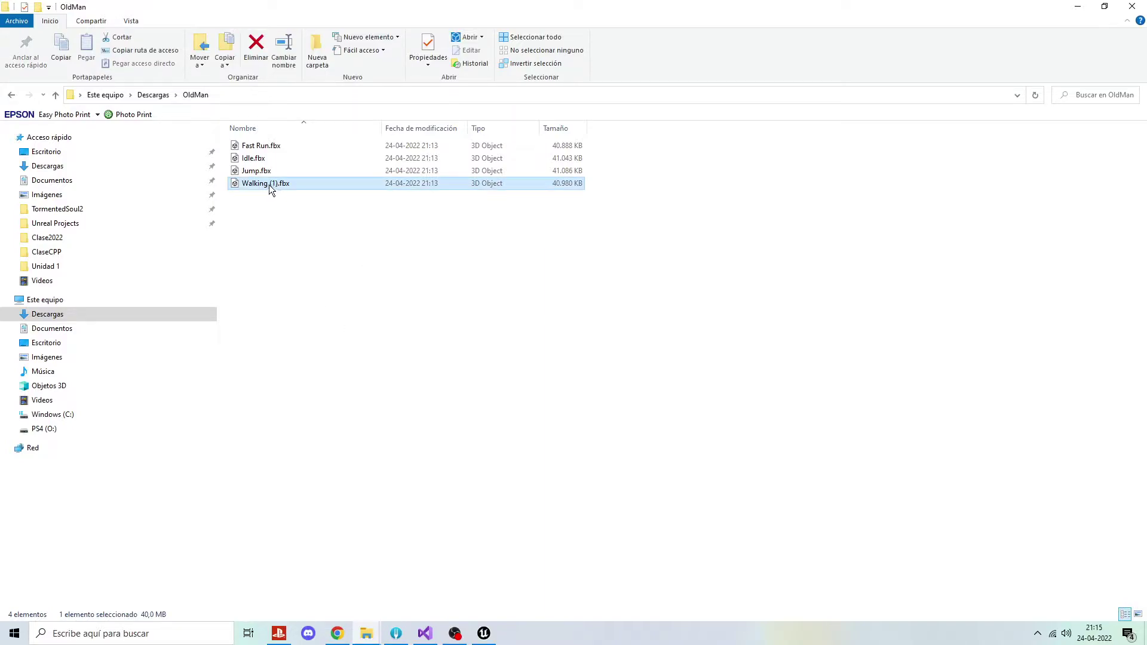
key(BackSpace)
key(BackSpace)
key(BackSpace)
key(BackSpace)
key(Return)
click(339, 222)
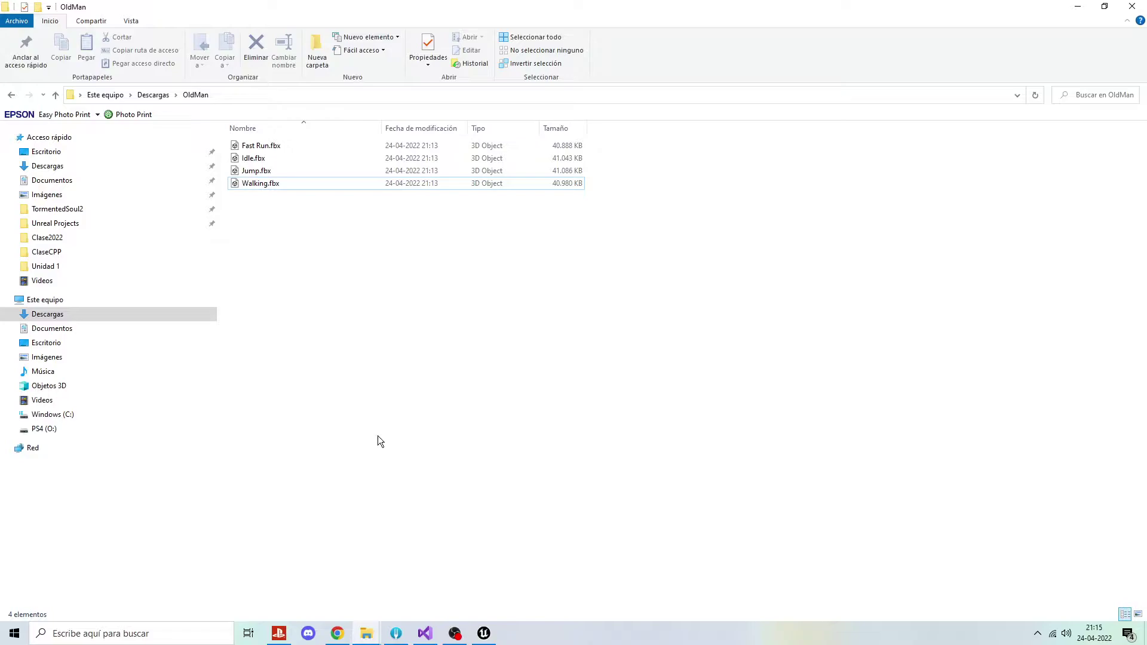
Drag Idle.fbx into Unreal's content browser to import it.
click(484, 638)
click(484, 638)
drag(253, 163, 374, 470)
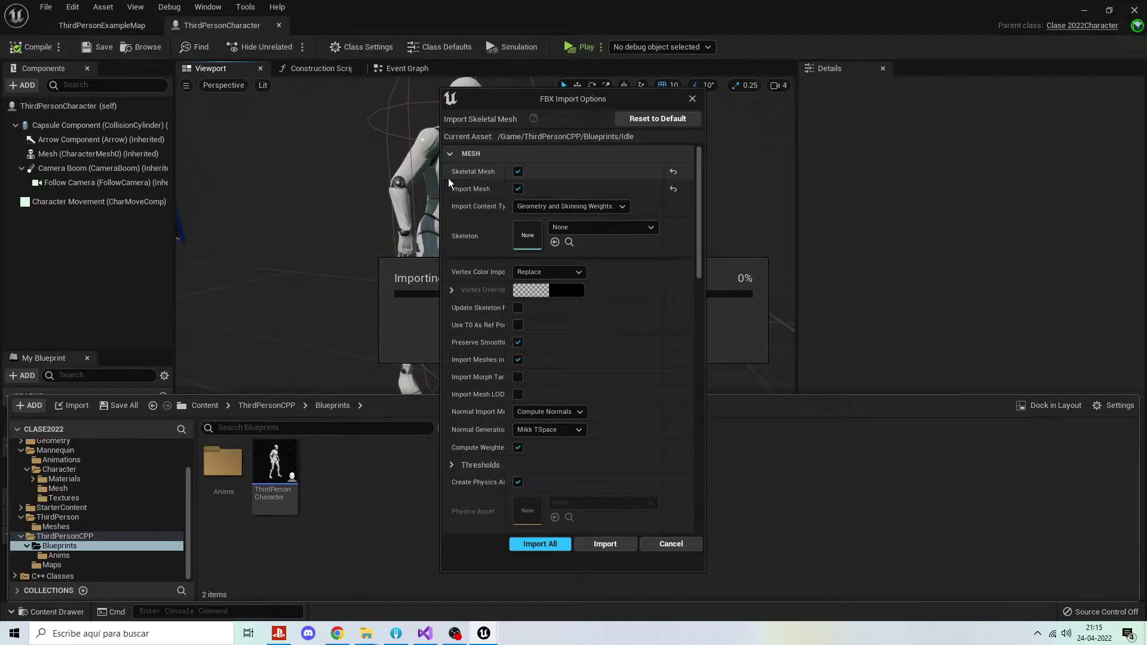
Leave the import Skeleton as None and uncheck Import Animations.
mouse_move(483, 189)
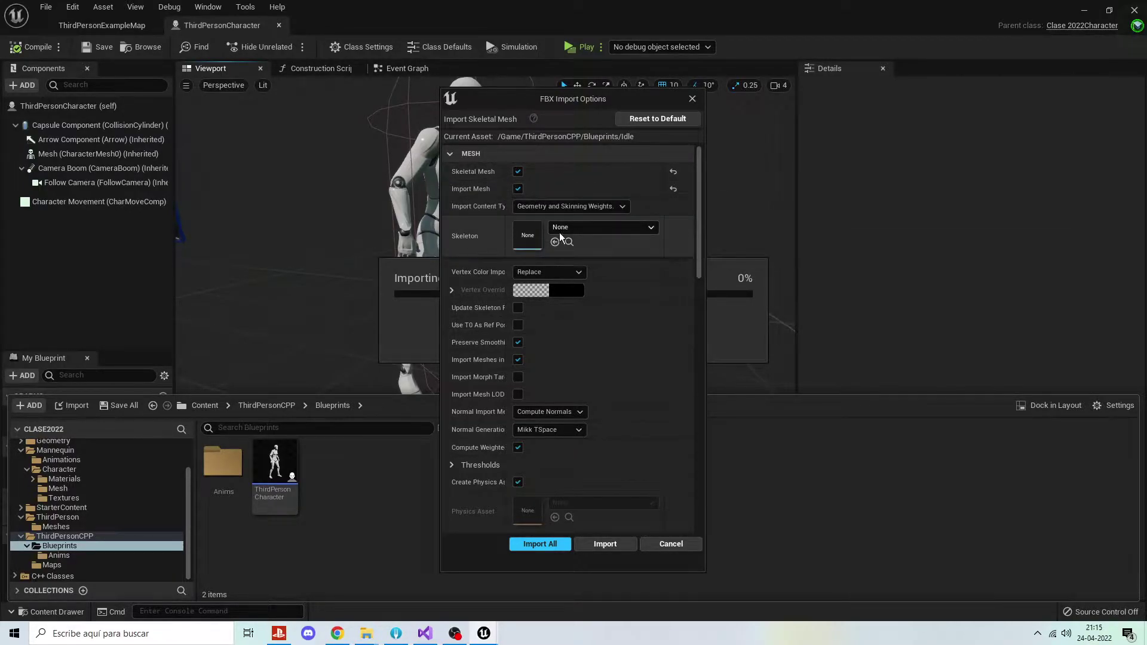
click(581, 228)
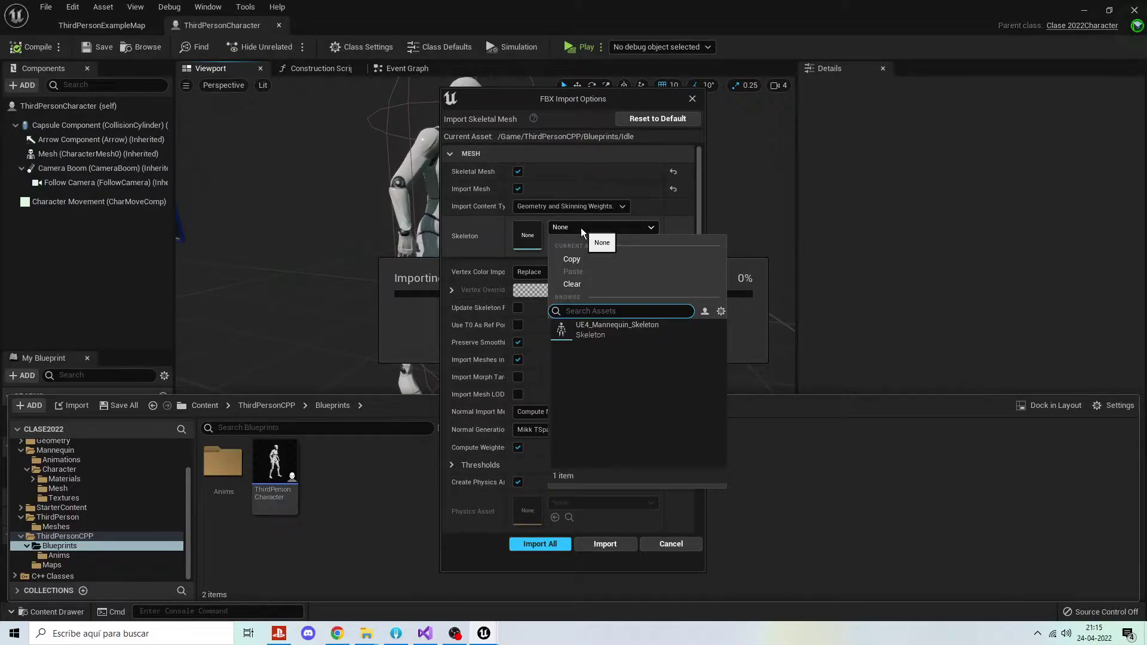
click(580, 227)
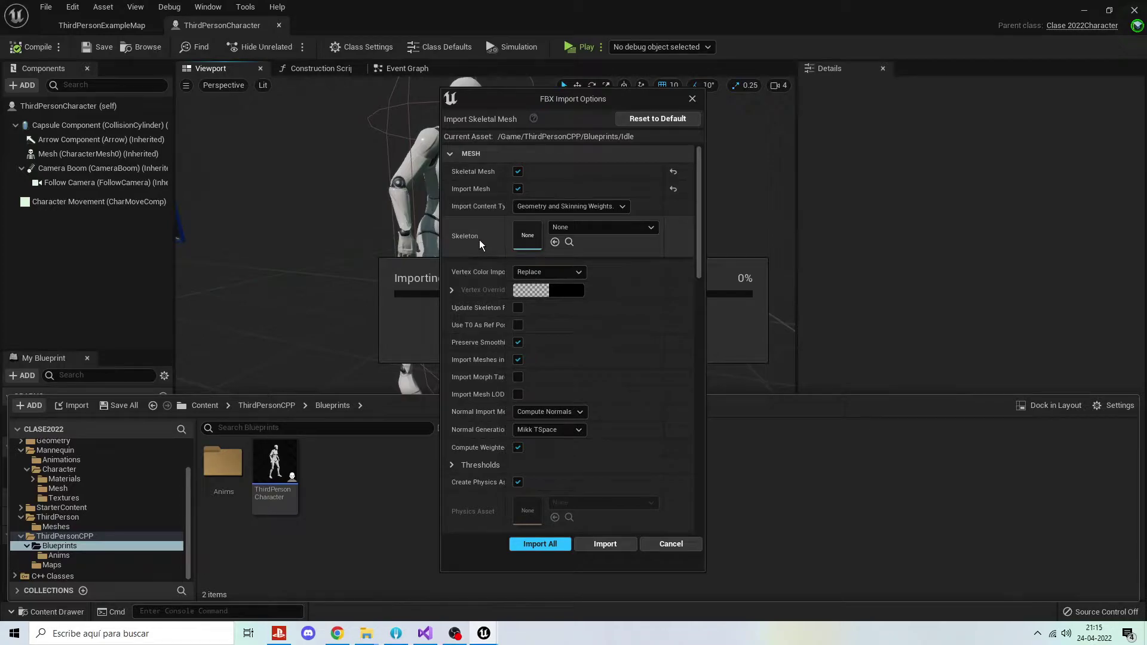
click(586, 229)
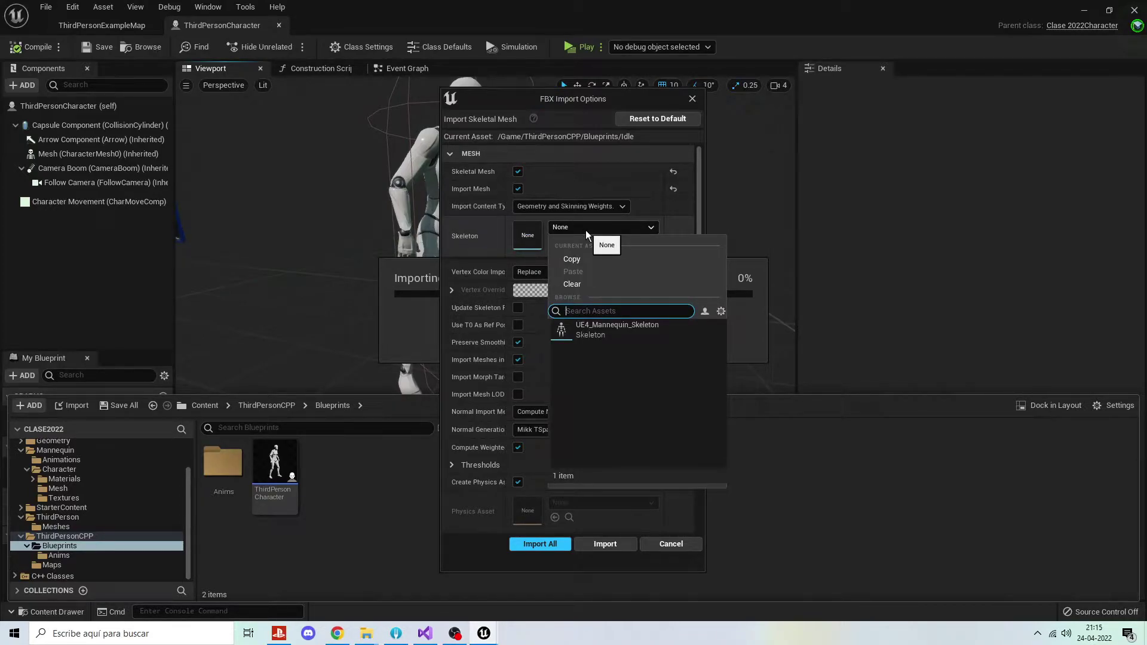
click(586, 231)
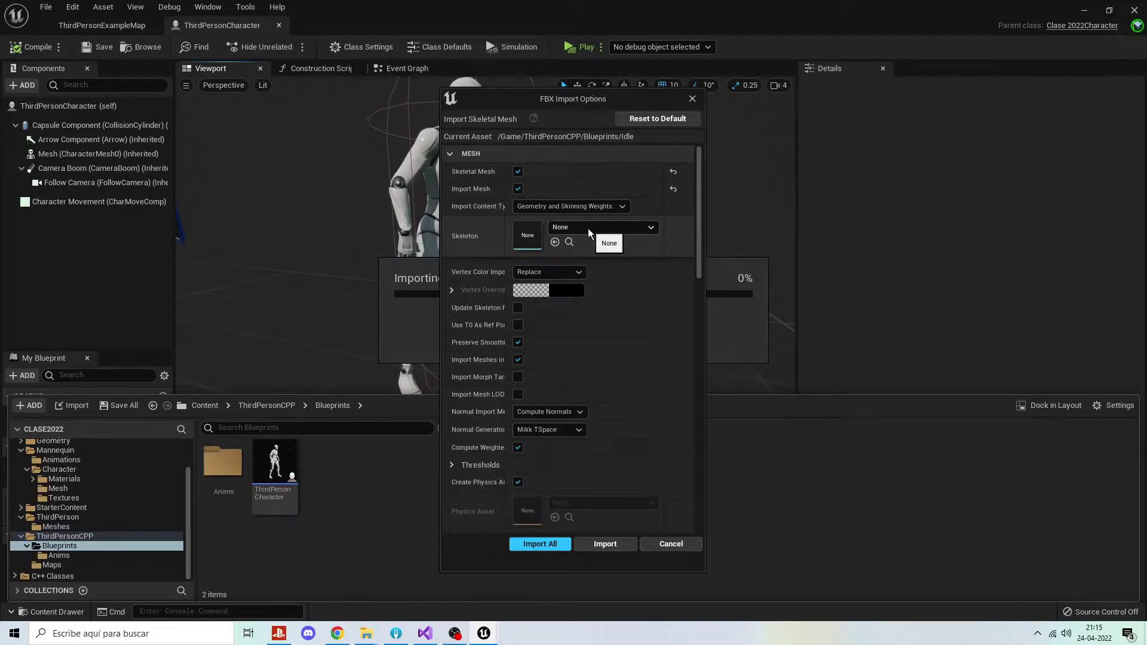
scroll(533, 422, down, 5)
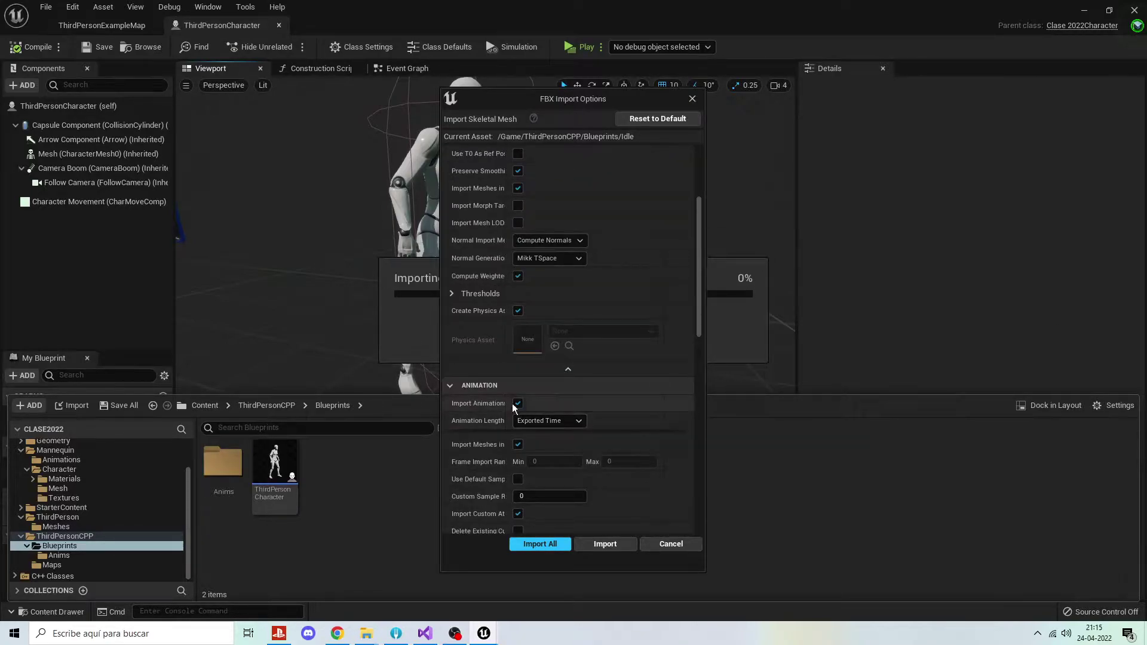
click(517, 404)
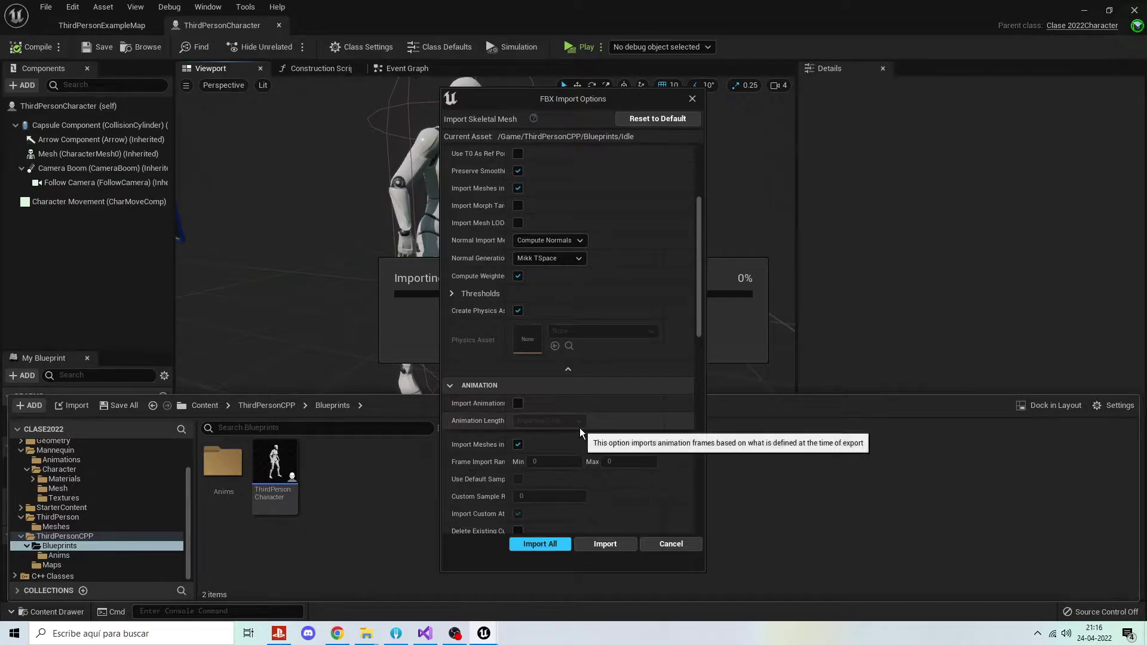
scroll(579, 429, down, 3)
scroll(579, 431, down, 3)
scroll(579, 433, down, 3)
scroll(579, 434, down, 3)
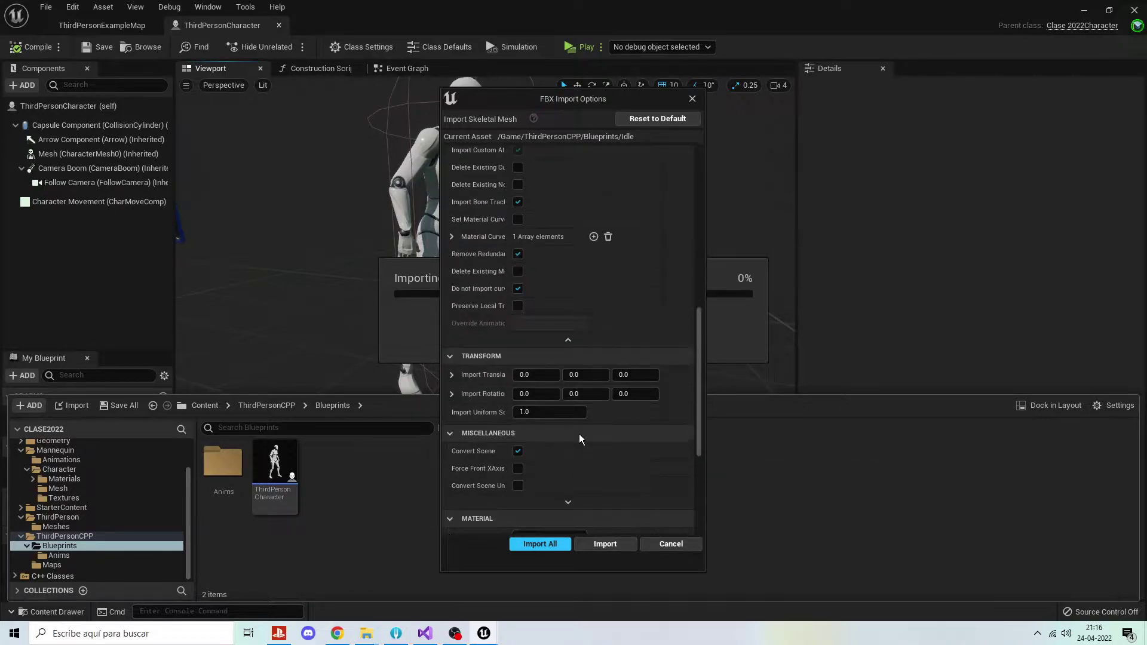
scroll(580, 438, down, 2)
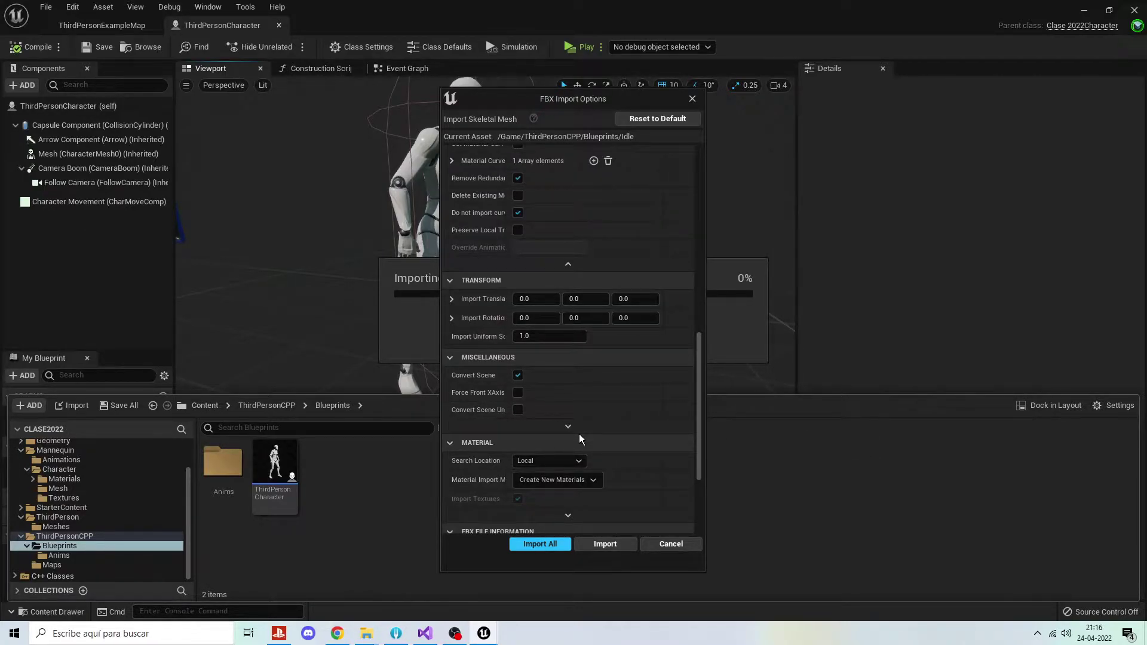
scroll(579, 433, down, 2)
scroll(565, 406, down, 2)
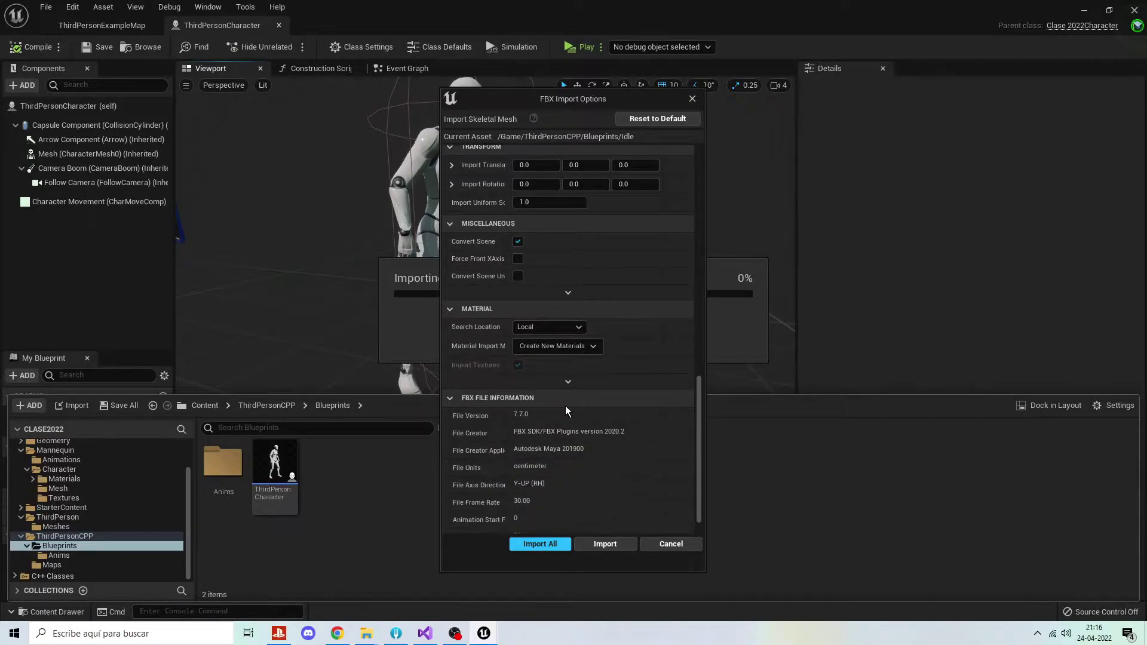
Keep materials at Local and Create New Materials, then Import All.
click(568, 326)
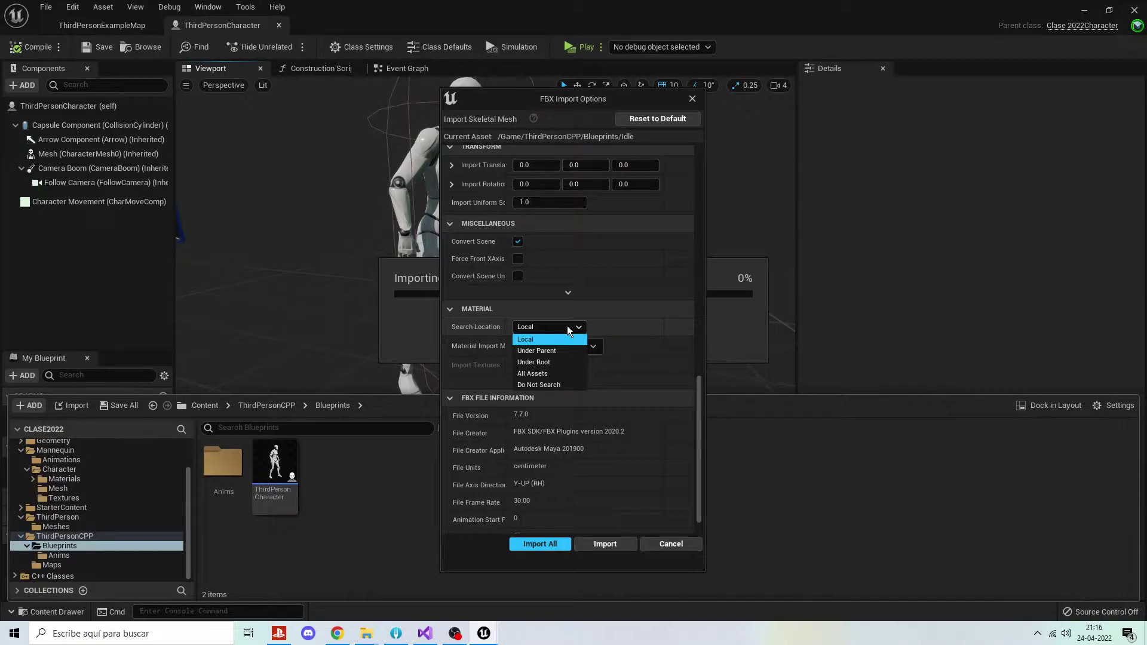
click(567, 327)
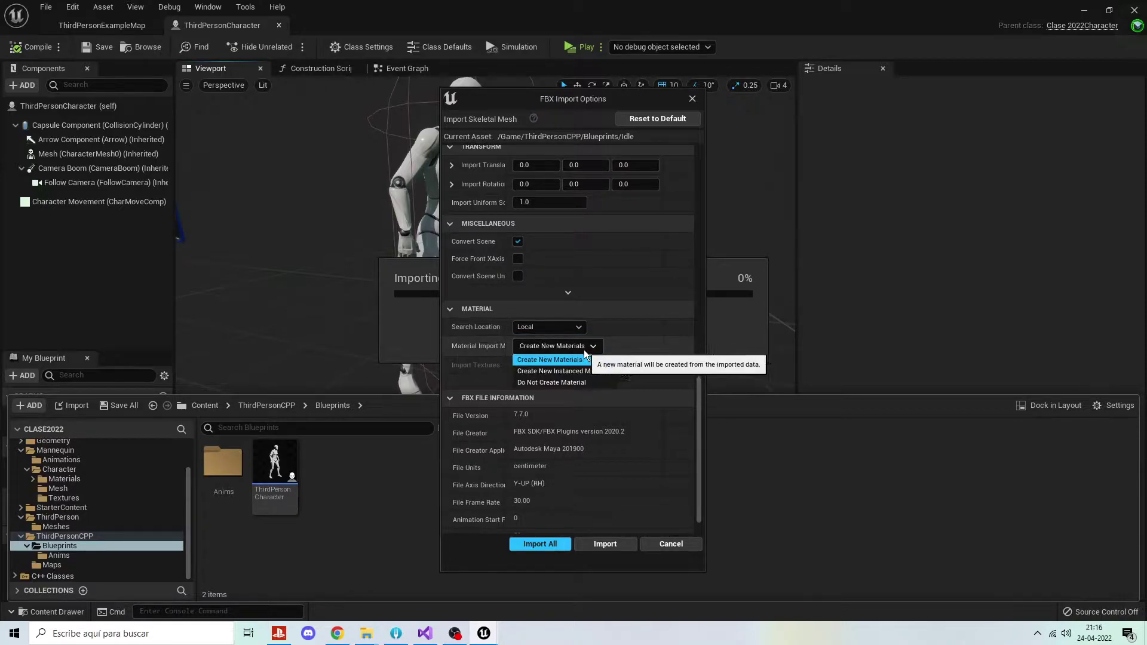
click(600, 348)
click(585, 348)
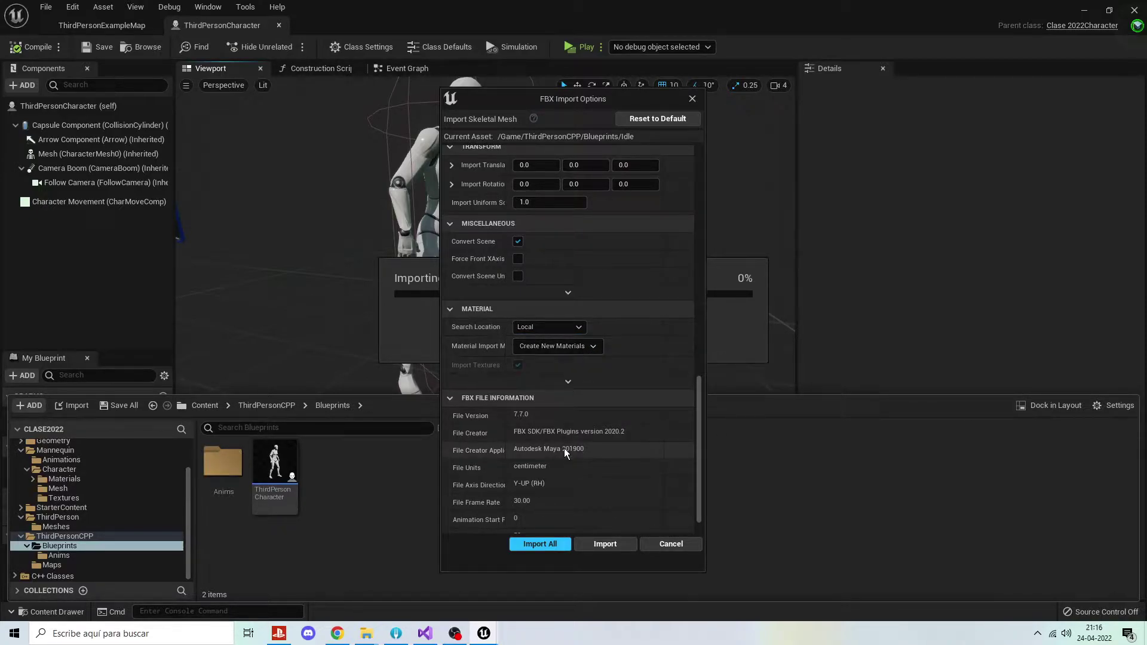
click(548, 543)
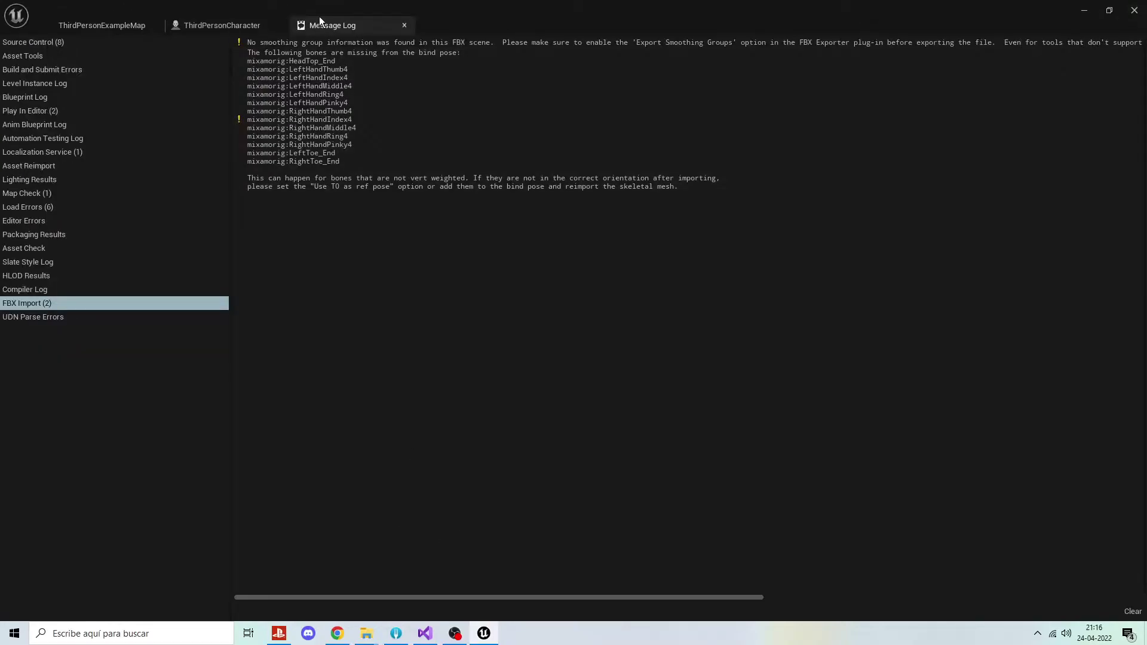
Close the Message Log and show the Blueprints folder from ThirdPersonExampleMap.
middle_click(371, 30)
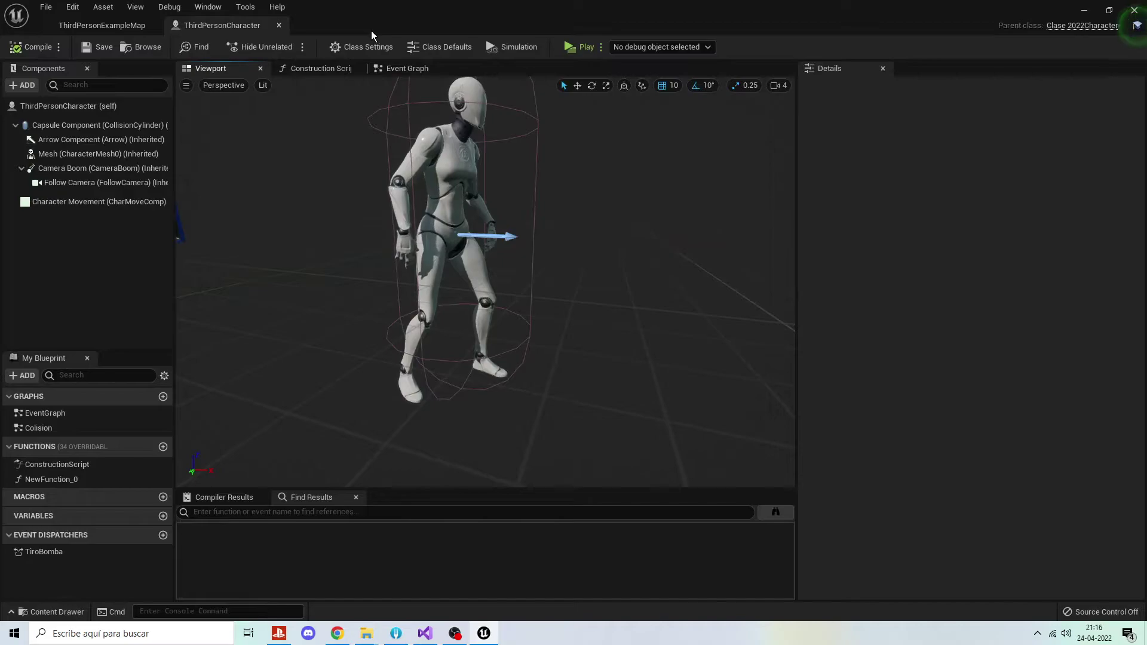
click(135, 31)
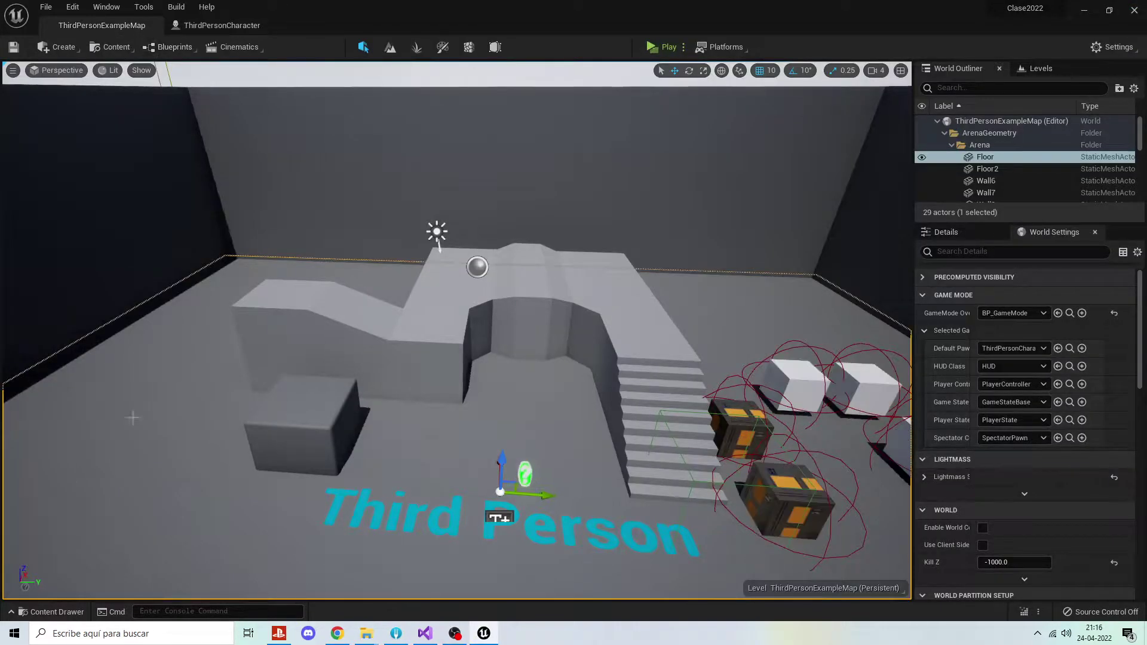
click(54, 612)
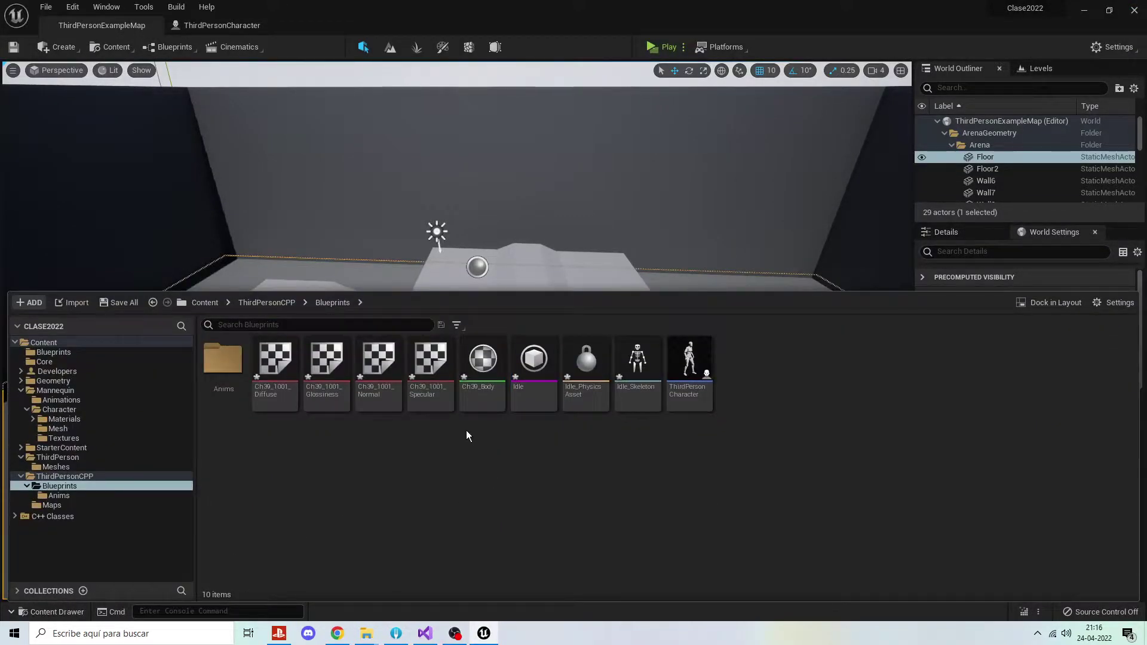
Select the Ch39_Body material and delete it.
click(430, 358)
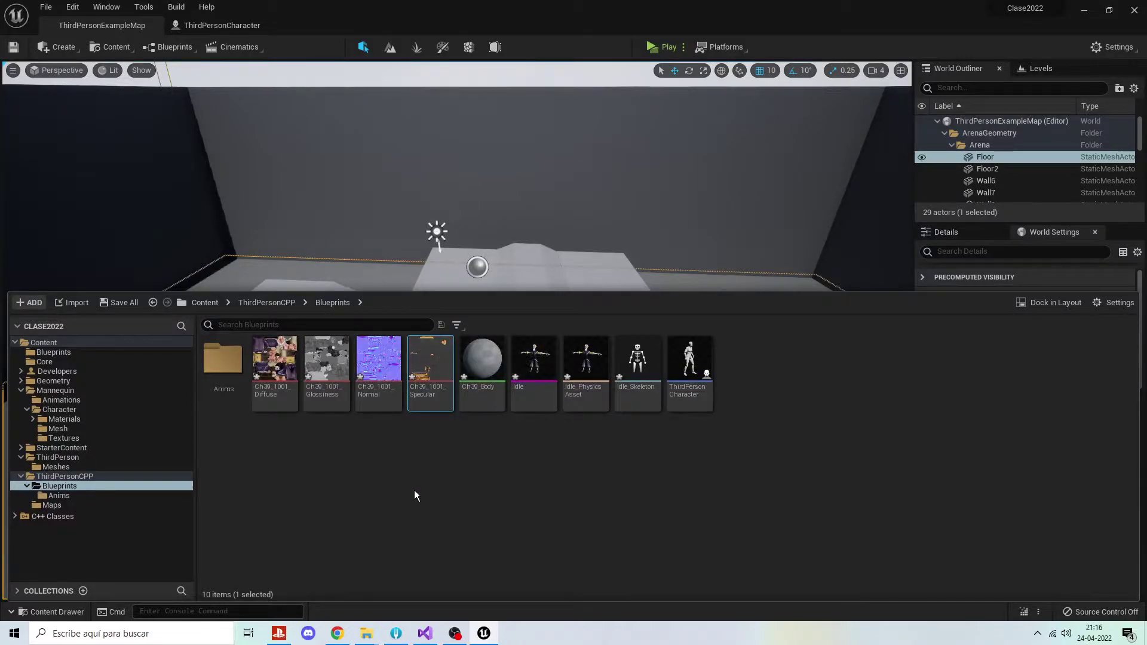
click(439, 479)
click(637, 362)
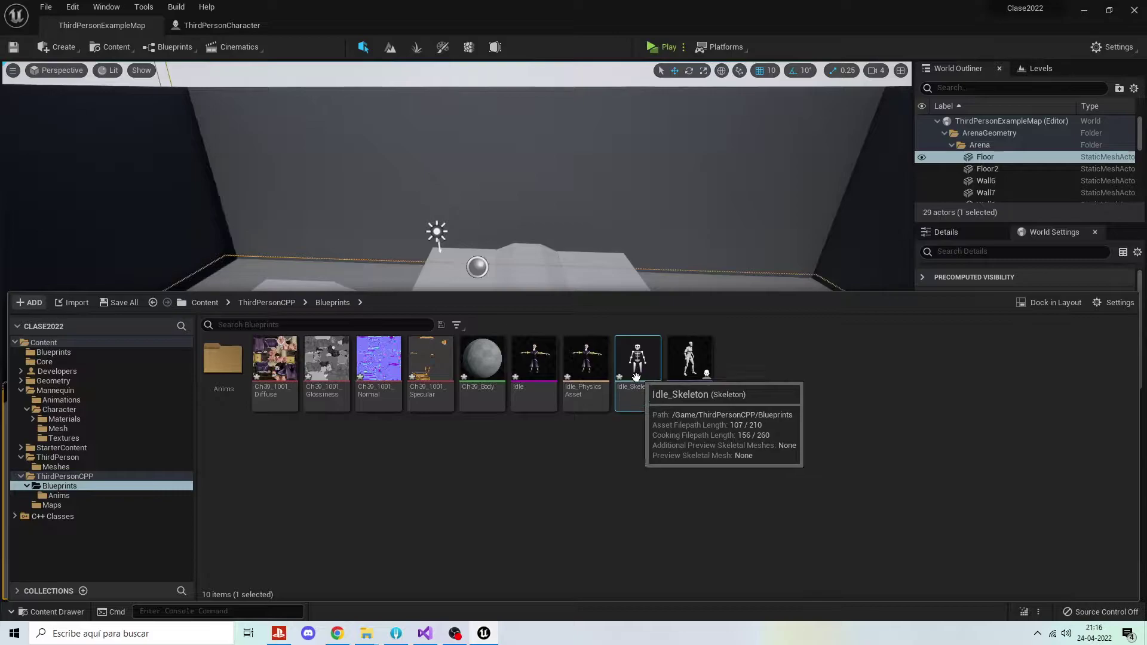
click(482, 373)
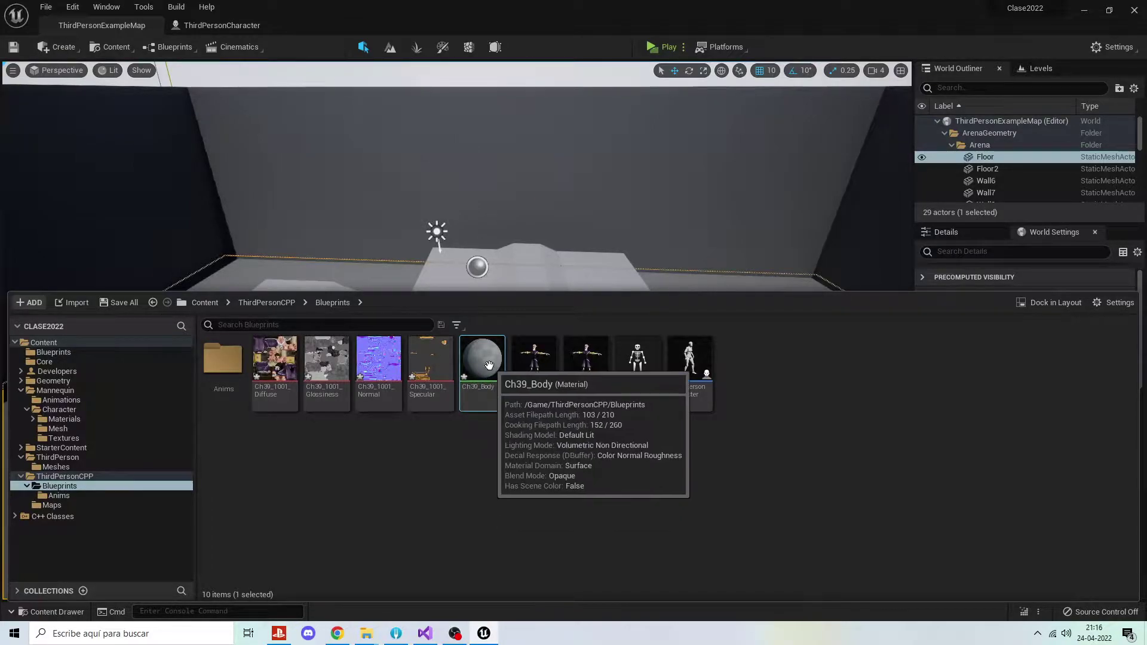
key(Delete)
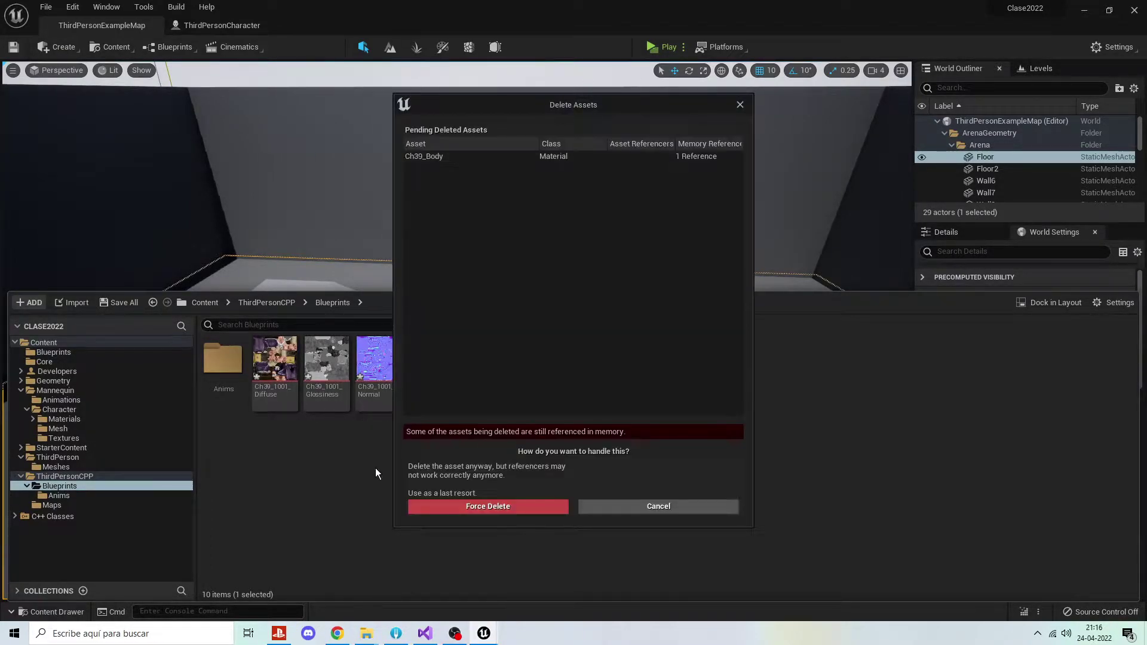
Force-delete the Ch39_Body material, then look over the Ch39 textures and the Idle mesh.
click(475, 504)
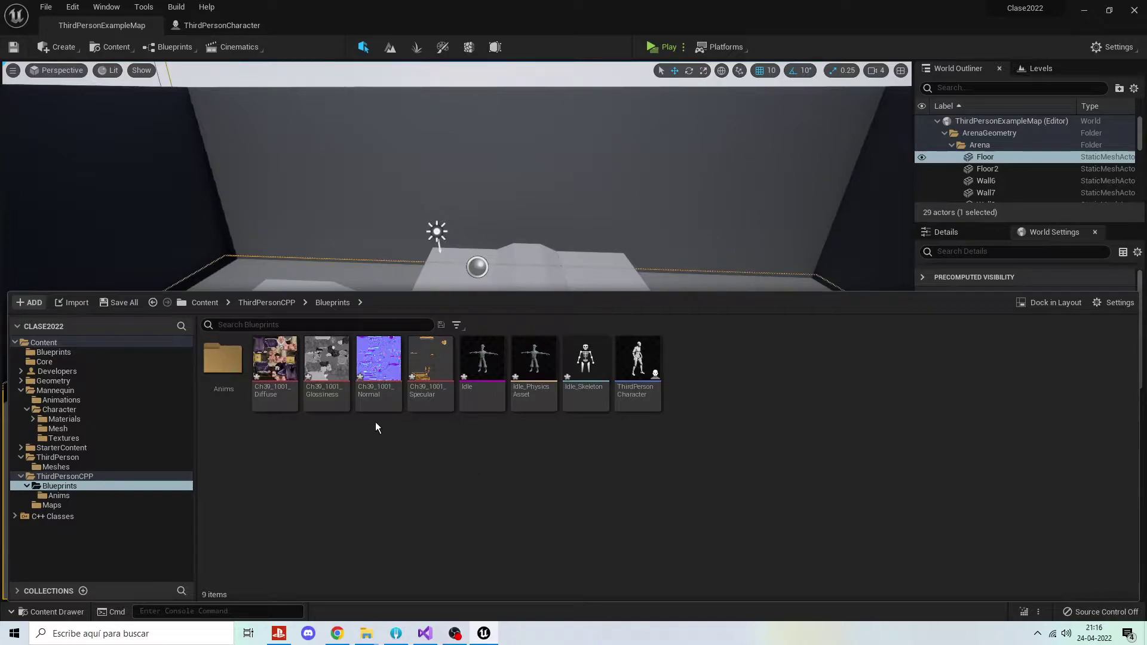
click(284, 373)
click(337, 382)
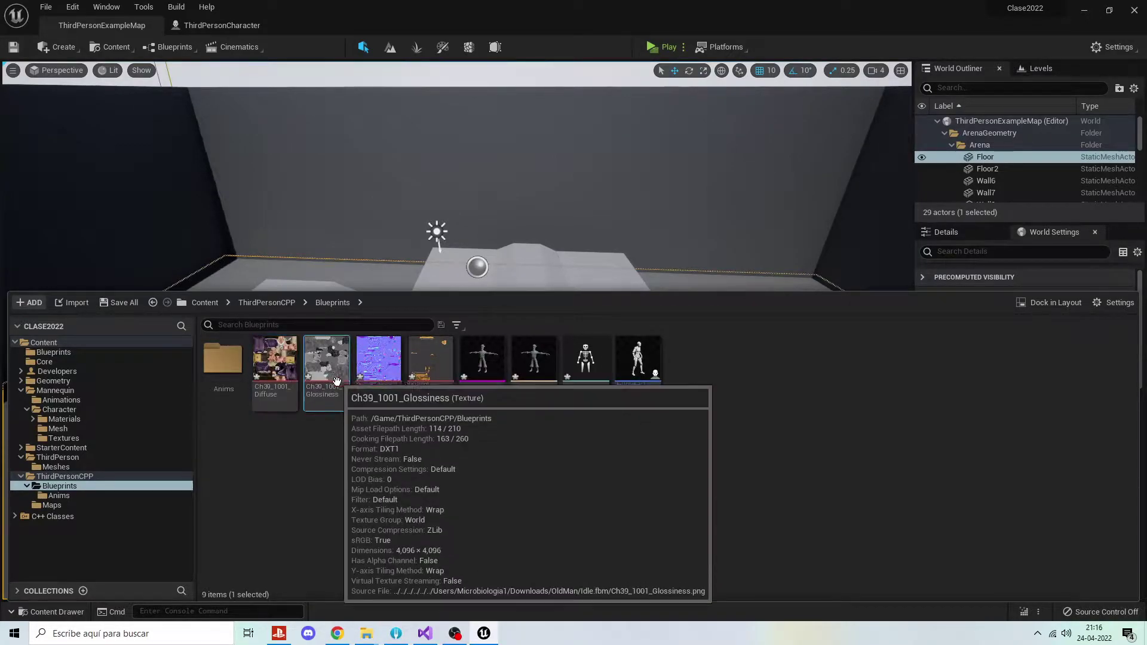
click(378, 362)
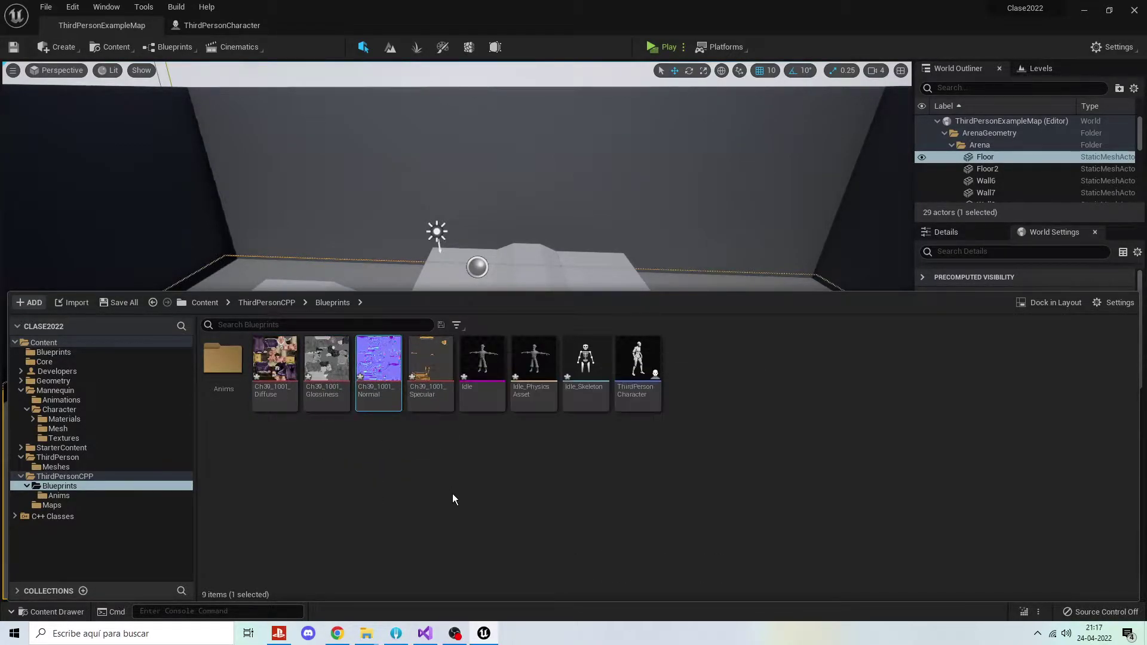
click(470, 478)
click(483, 364)
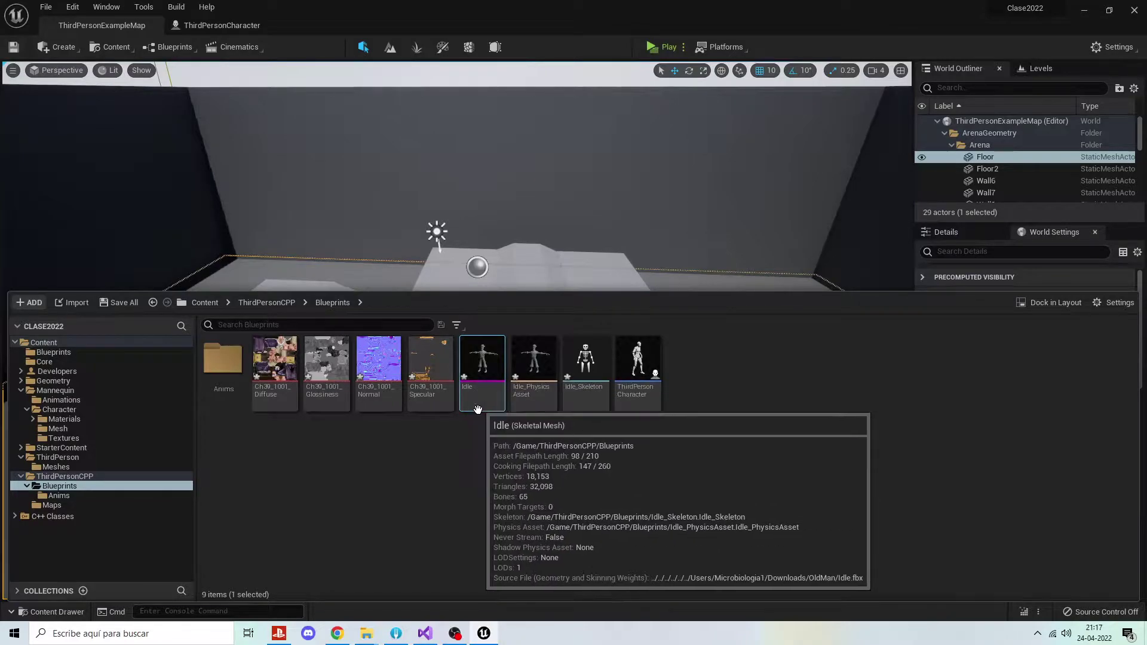
Inspect Idle_PhysicsAsset in its editor, then force-delete it.
click(539, 359)
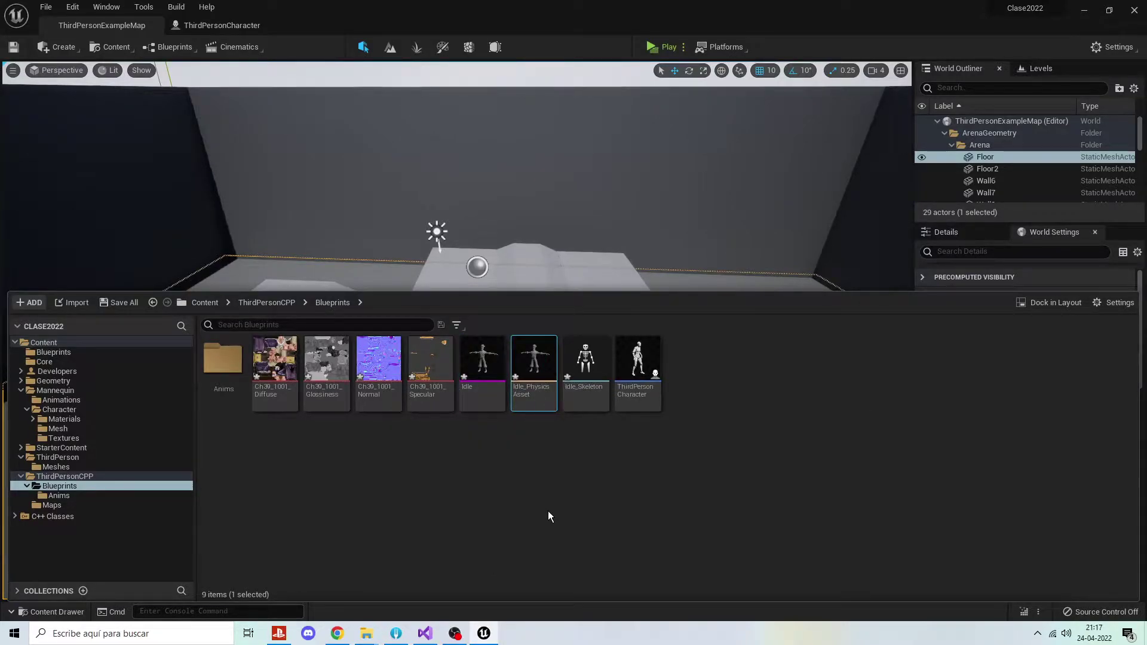
double_click(538, 391)
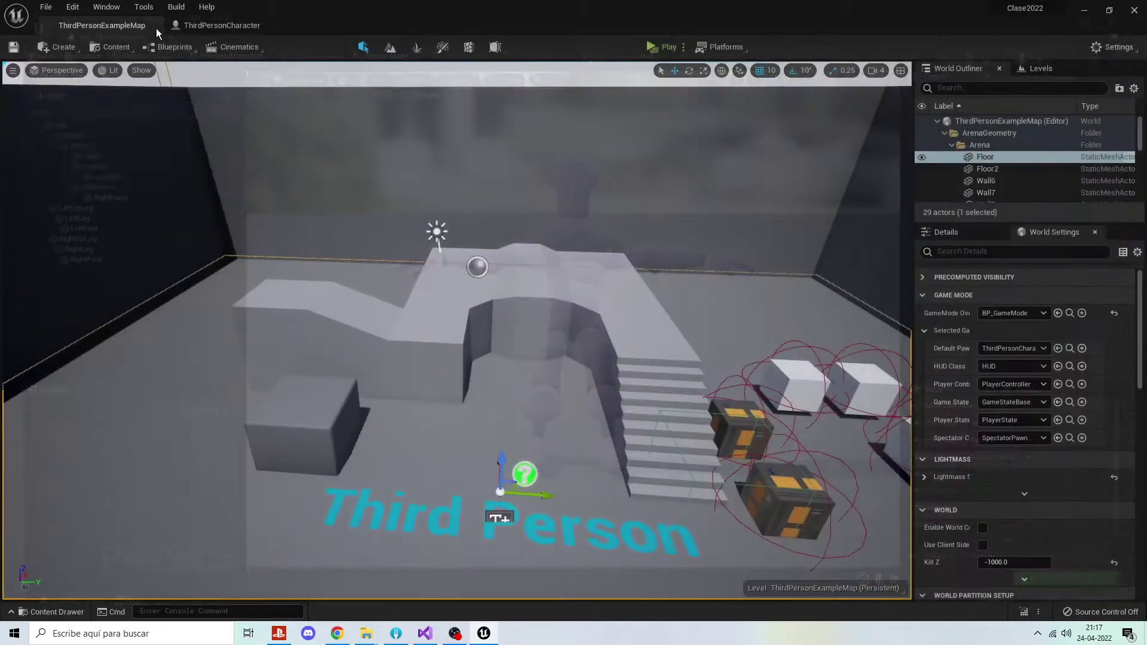
click(154, 26)
click(54, 612)
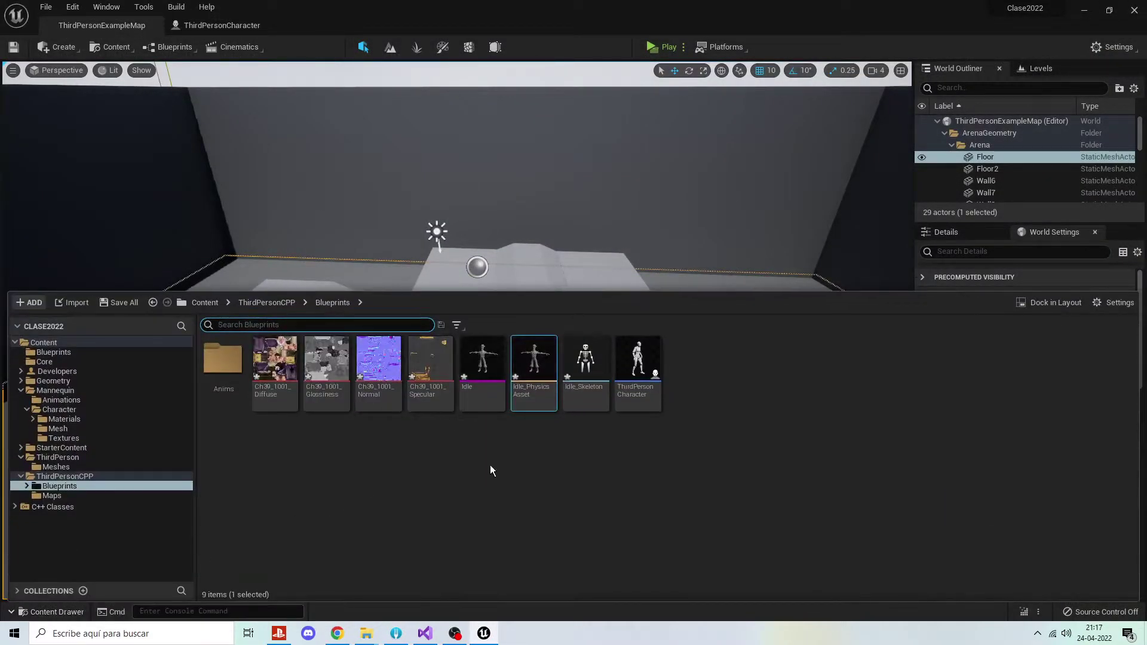
key(Delete)
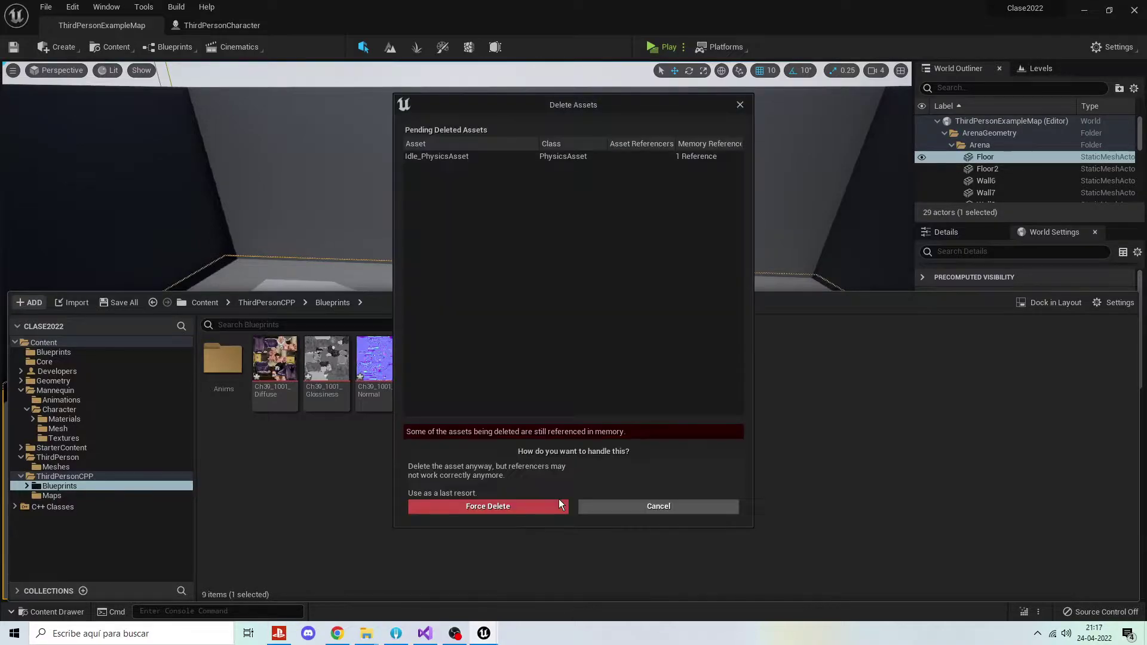
click(540, 500)
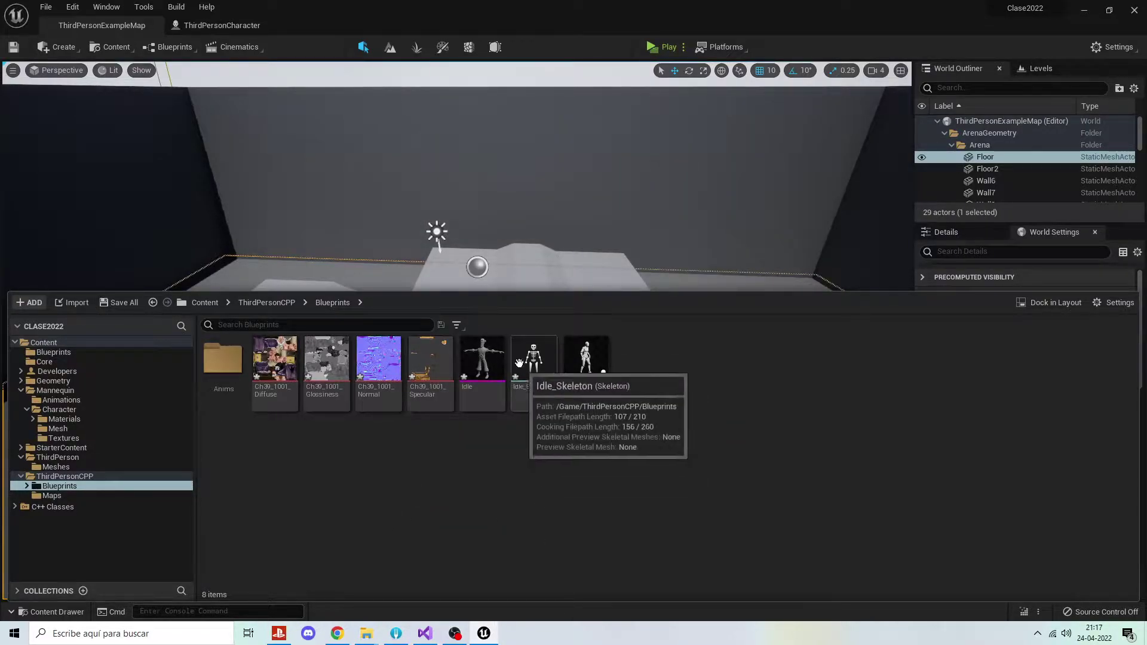
Rename the Idle skeletal mesh to OldMan.
click(481, 402)
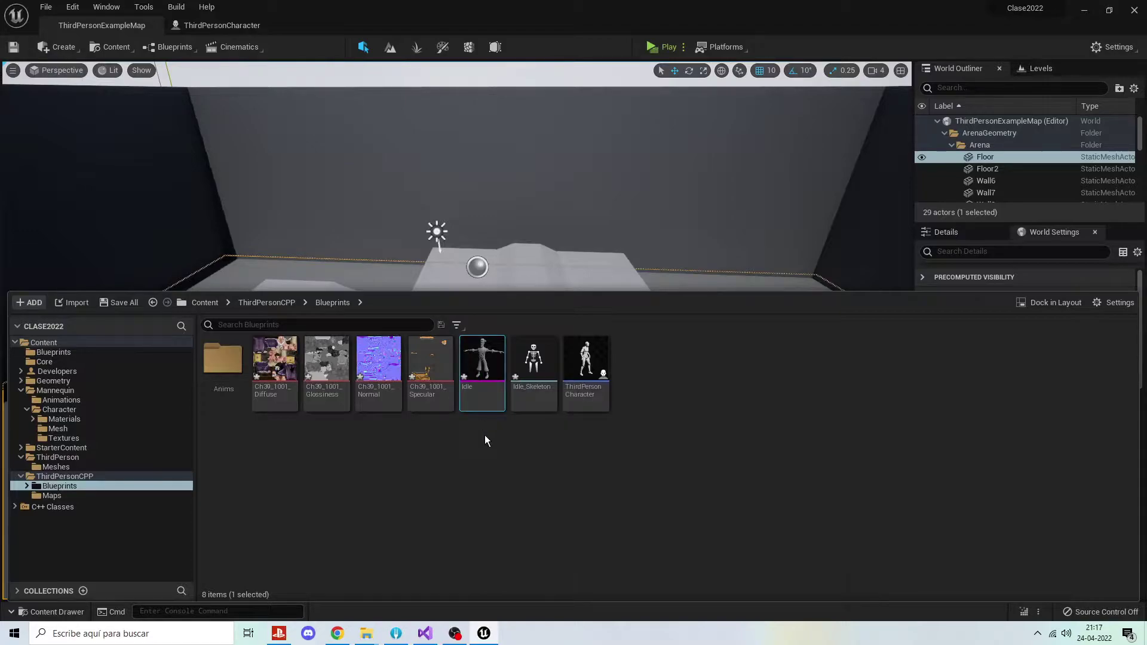
click(478, 391)
key(BackSpace)
text(0)
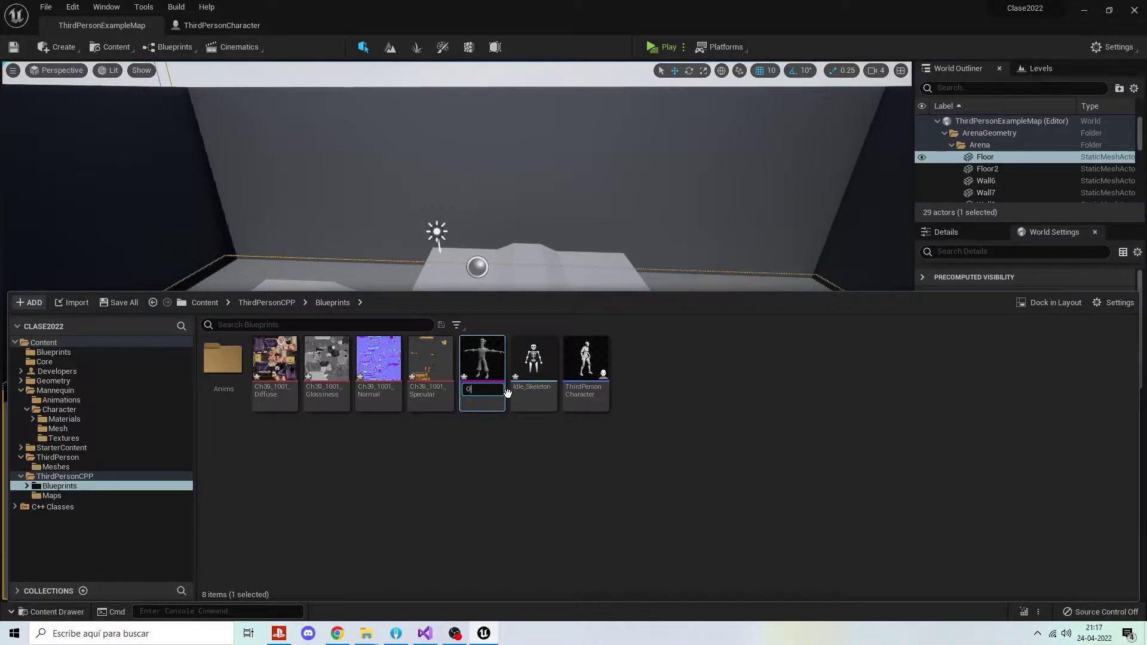
text(ldMan)
key(Return)
click(585, 370)
Rename Idle_Skeleton to OldMan_Skeleton.
click(467, 383)
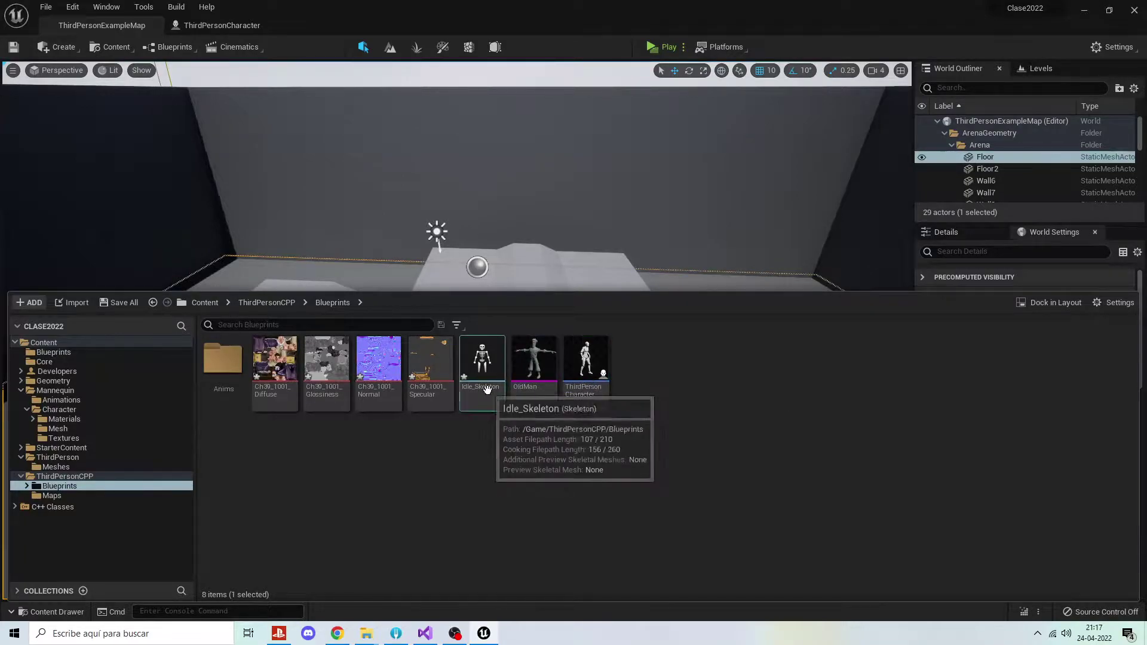
click(473, 393)
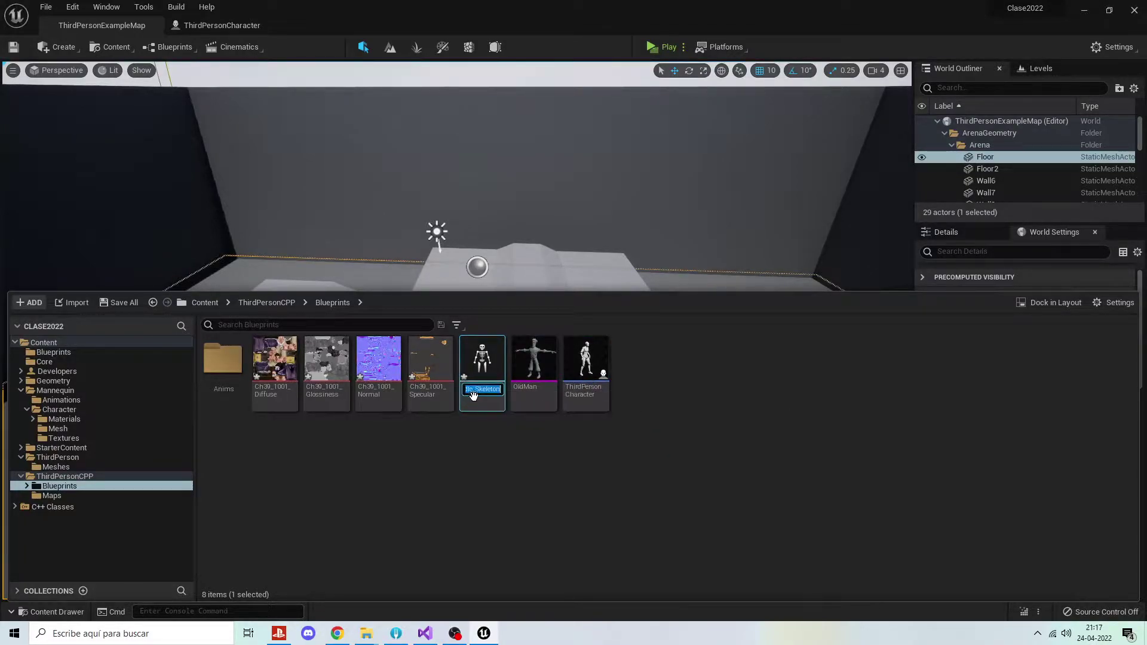
click(471, 392)
key(Return)
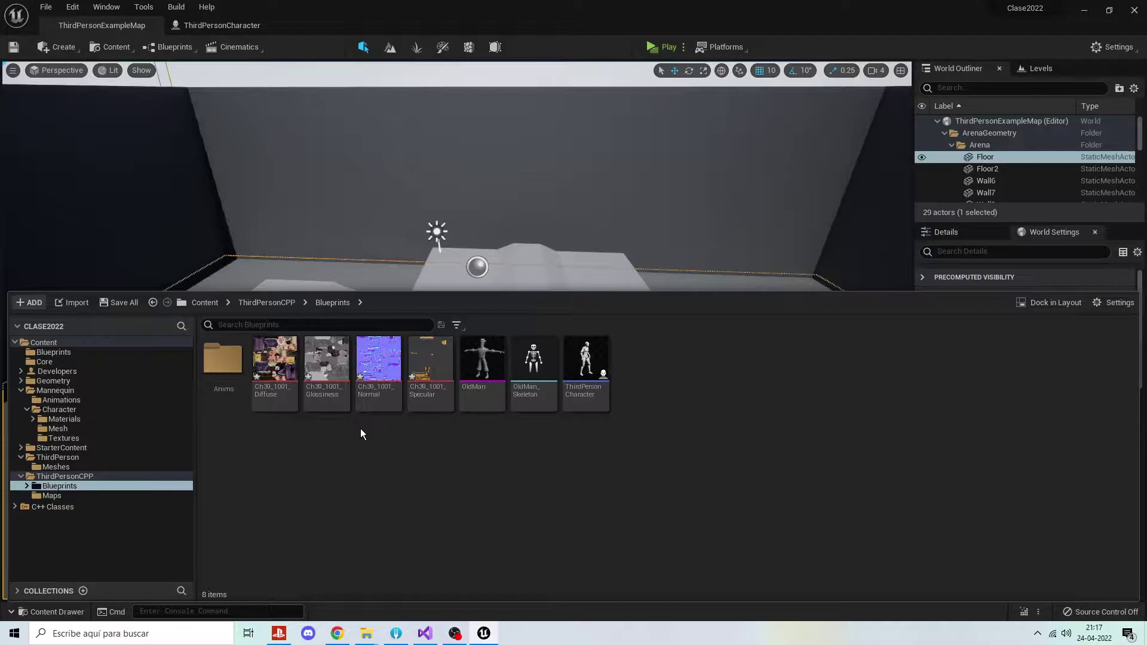
Create a new folder named Textures inside Blueprints.
double_click(223, 358)
click(333, 302)
right_click(391, 465)
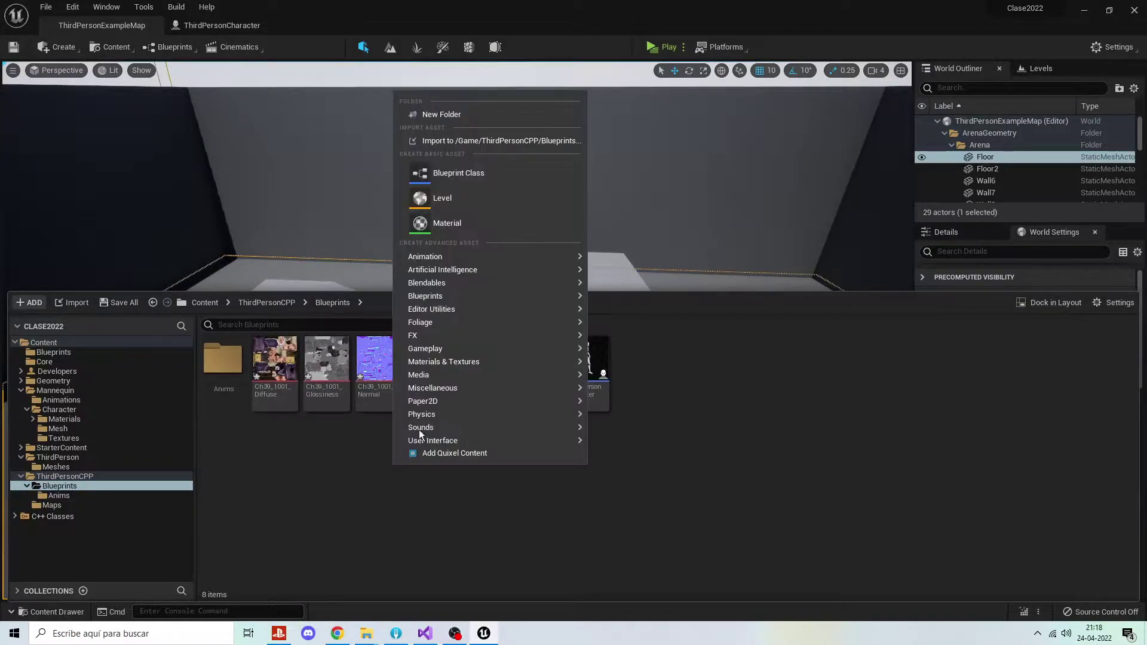
click(500, 115)
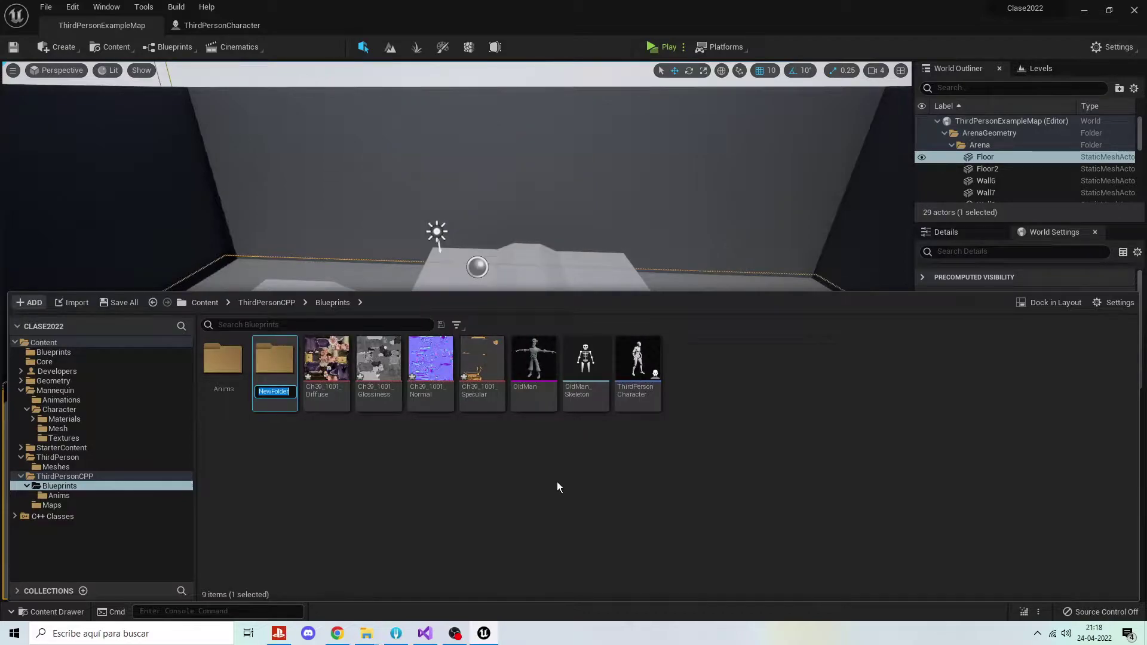
text(Textures)
key(Return)
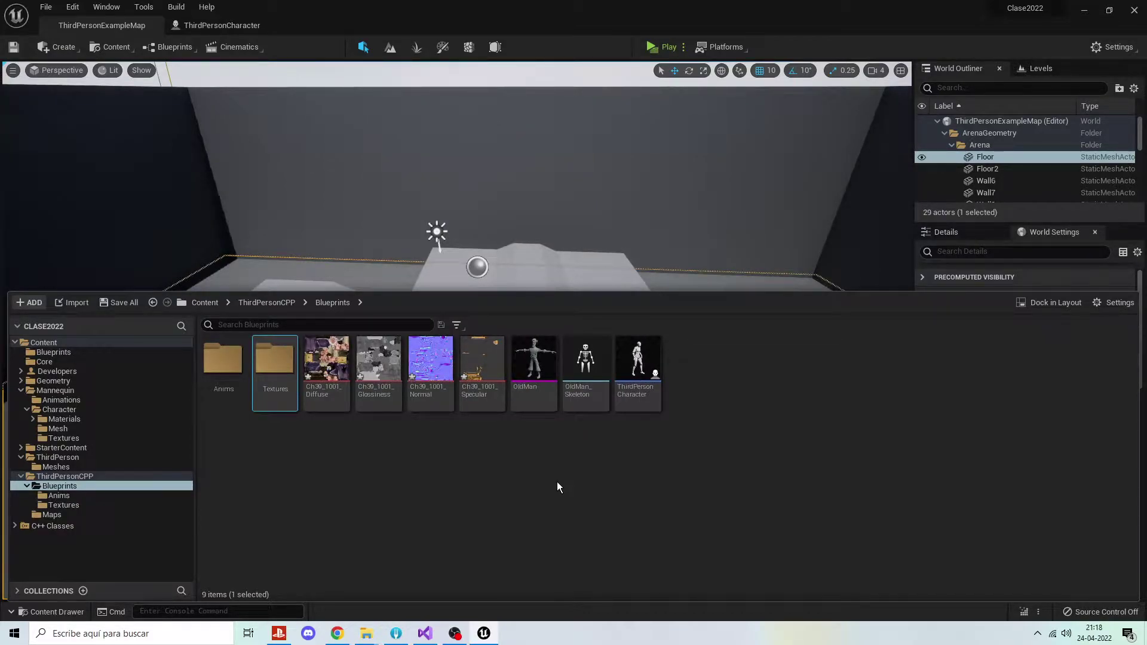
Copy the four Ch39 textures into the Textures folder and open it.
click(483, 359)
shift+click(330, 359)
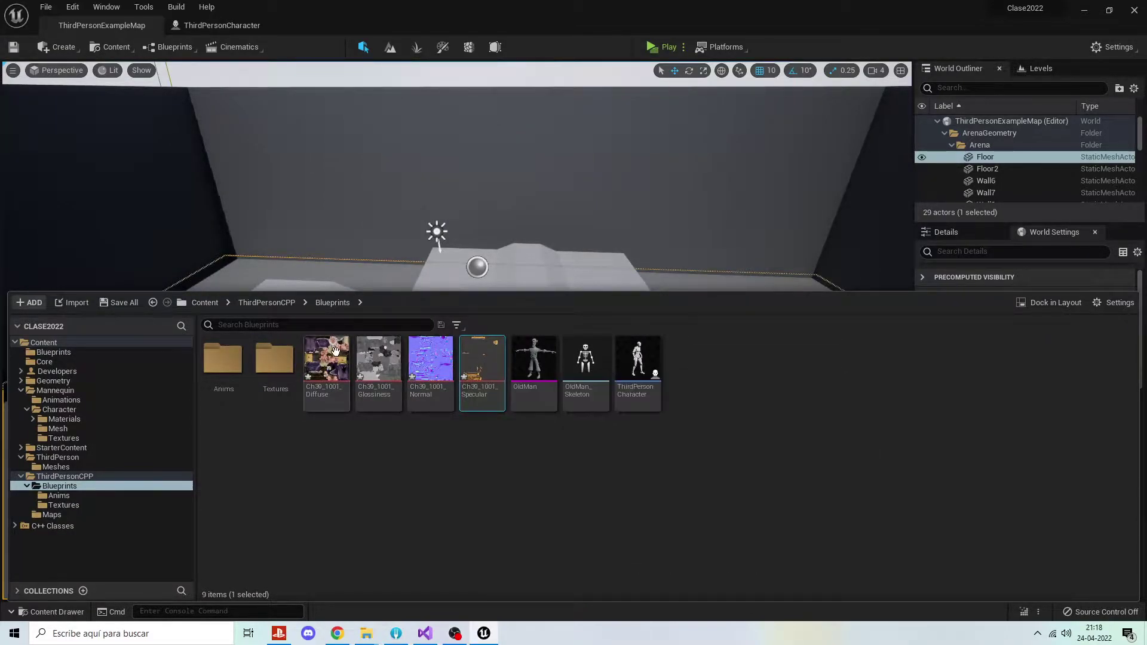
drag(330, 359, 282, 367)
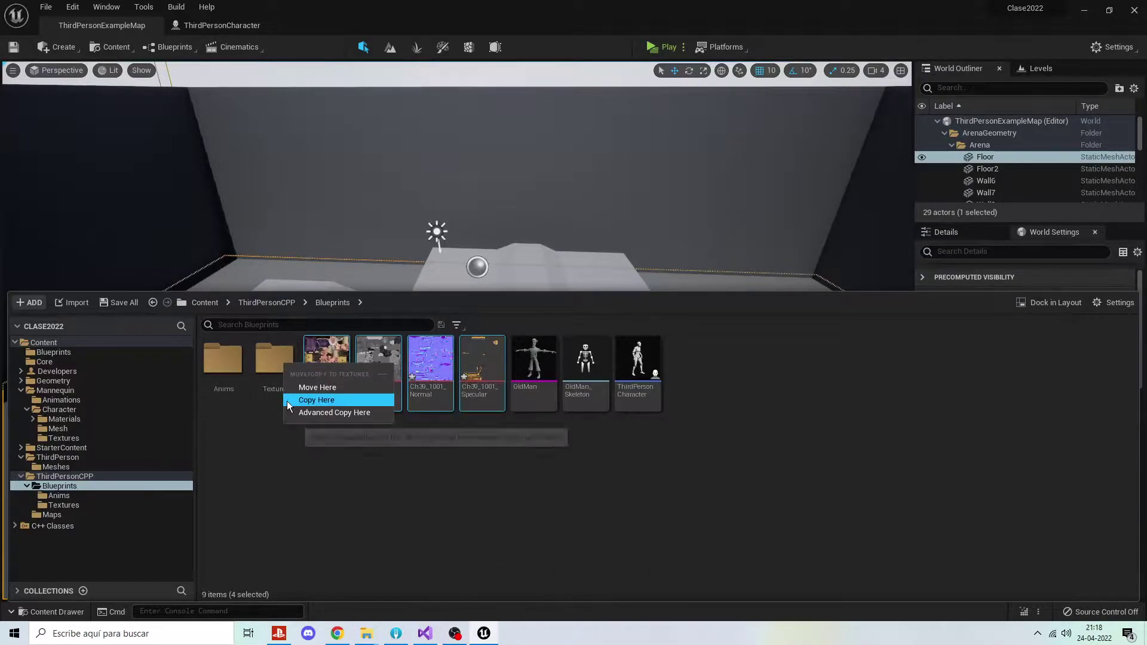
click(317, 399)
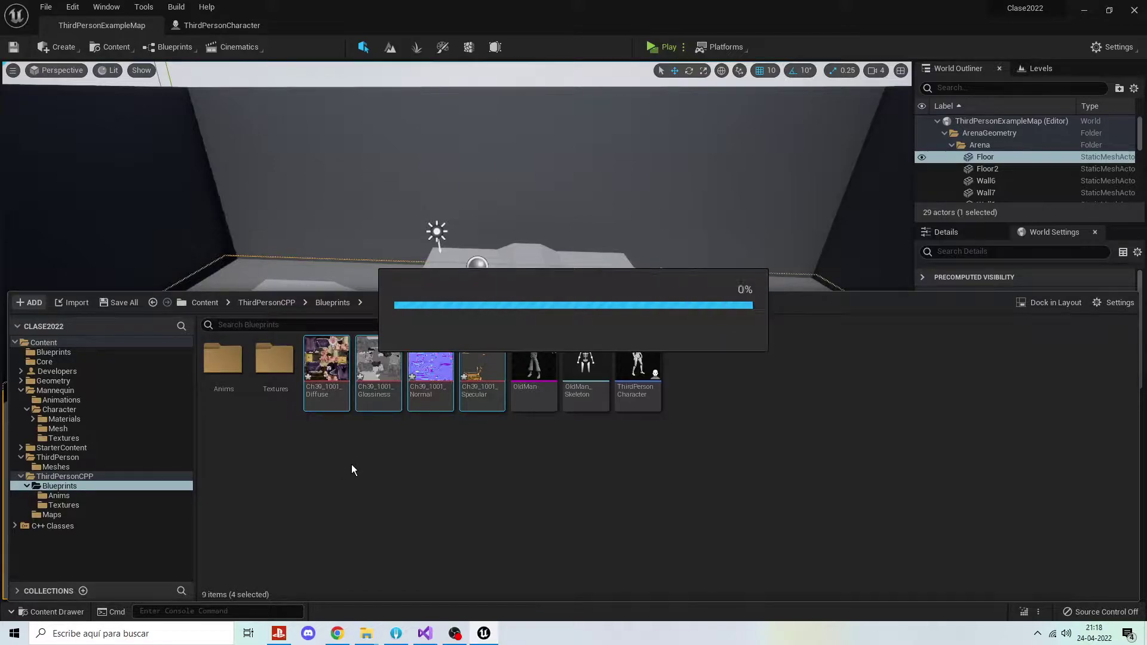
double_click(291, 370)
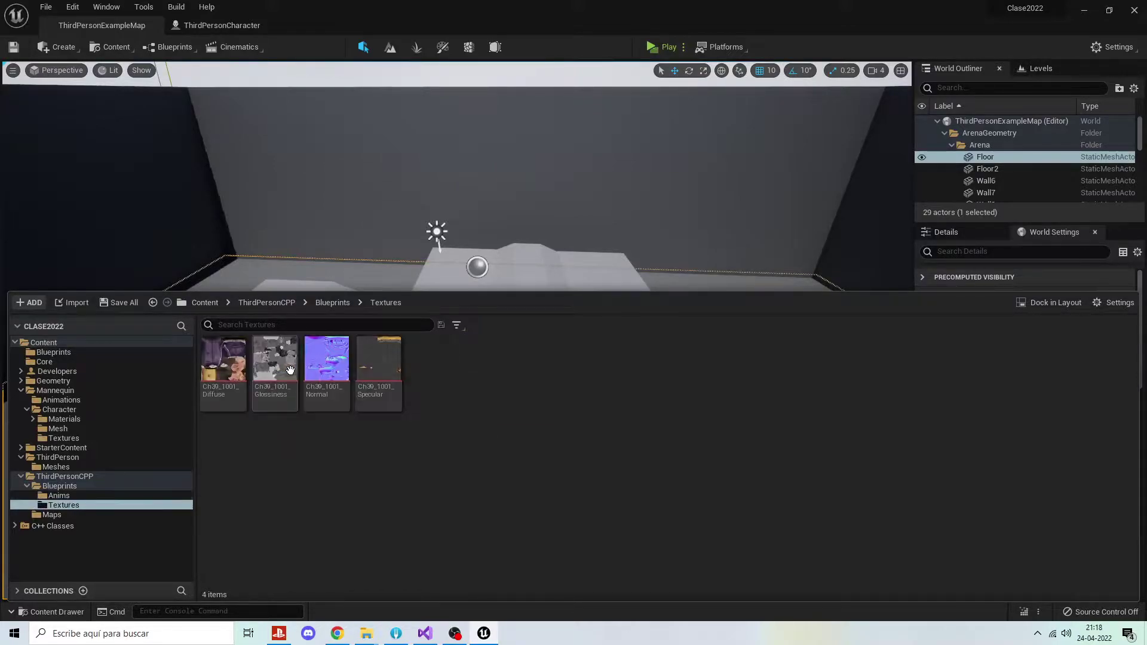
Create the M_OldMan material from the Ch39_1001_Diffuse texture and save it.
click(238, 372)
right_click(238, 372)
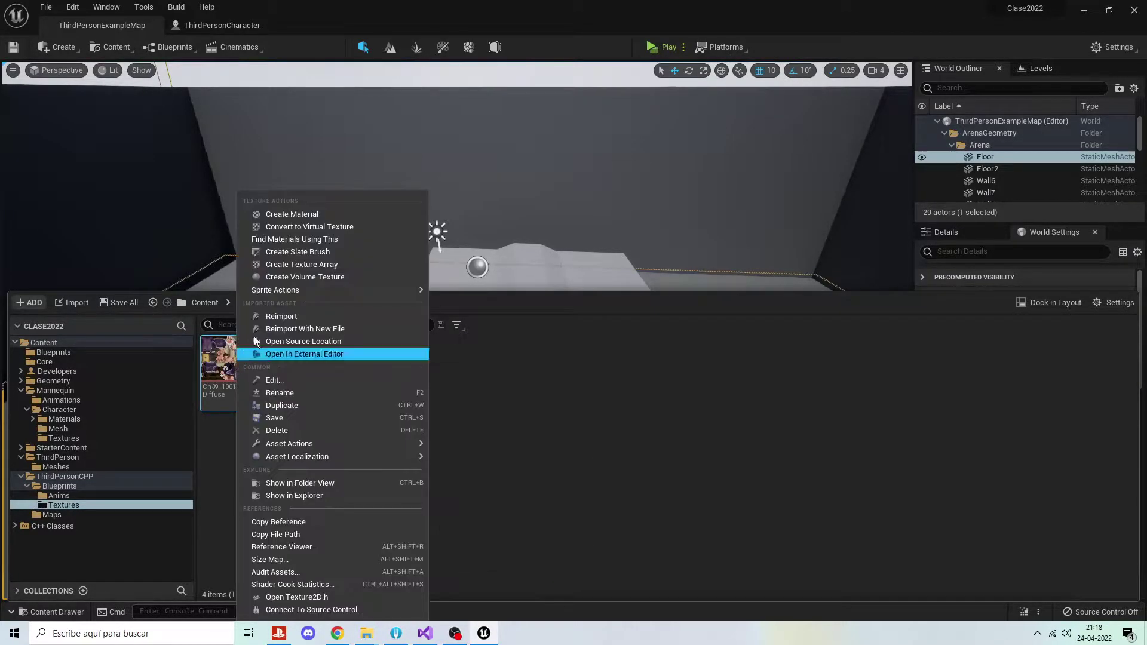
click(317, 213)
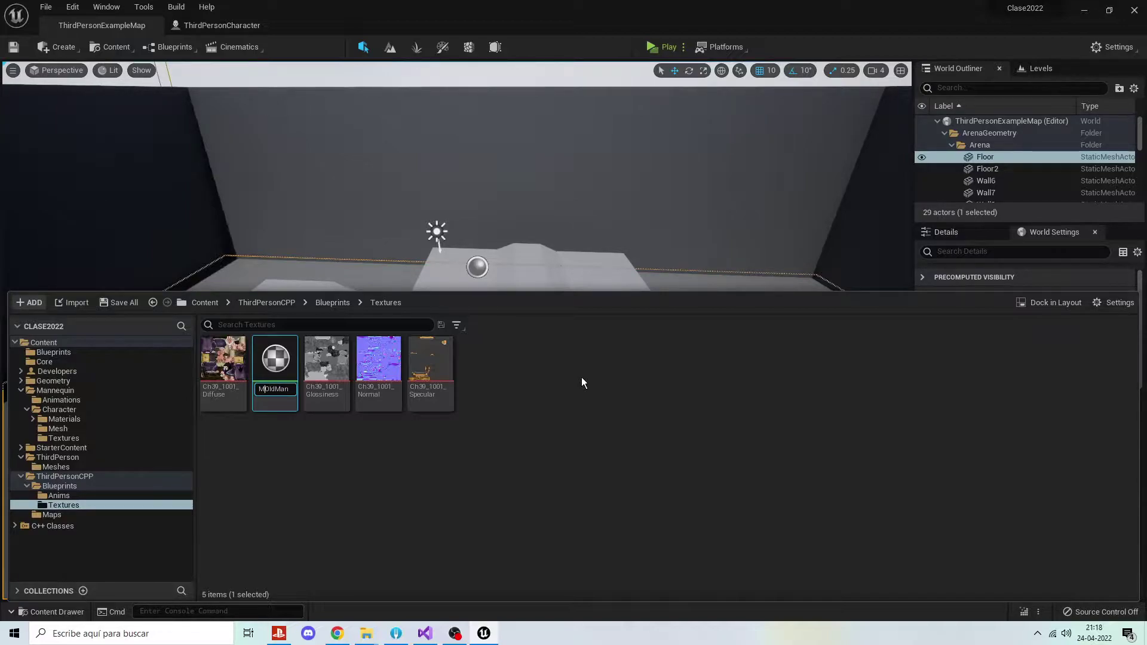
key(Return)
key(ctrl+s)
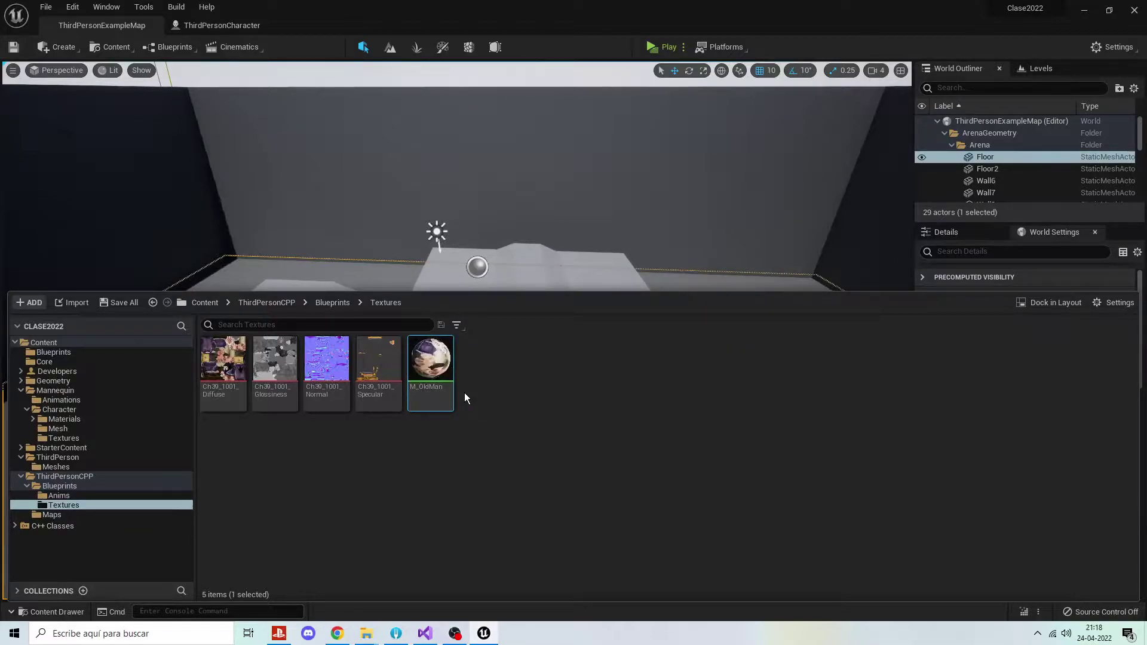
Open M_OldMan in a detached, taller editor window, with the Textures folder shown beside it.
double_click(421, 357)
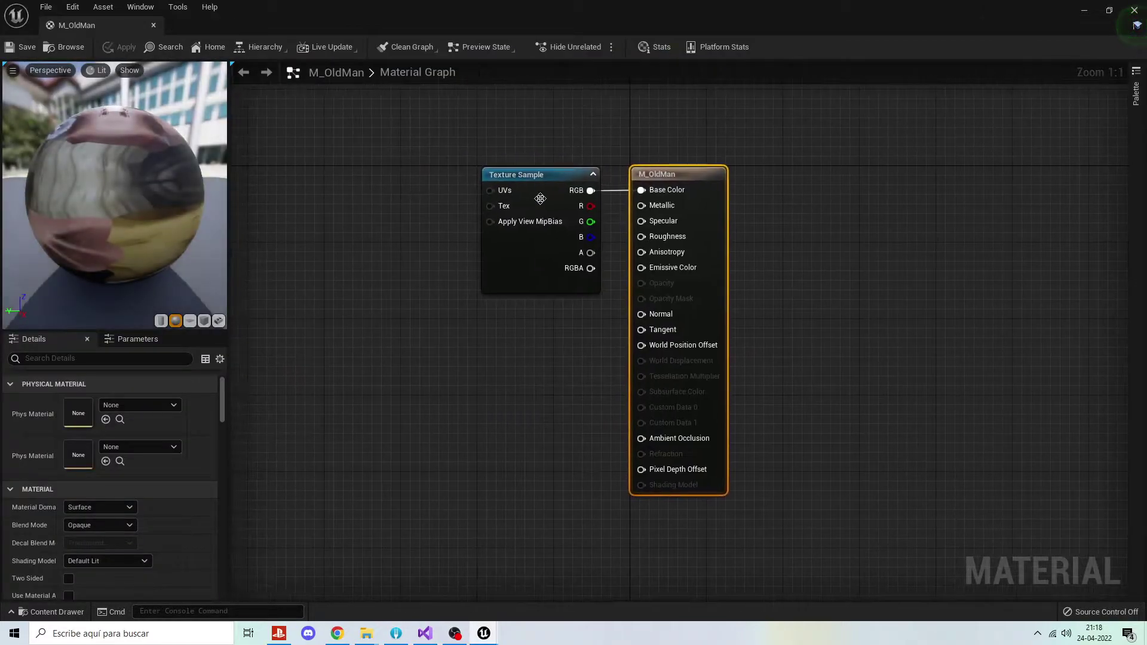
mouse_move(90, 27)
mouse_down()
mouse_move(804, 134)
mouse_move(723, 70)
mouse_up()
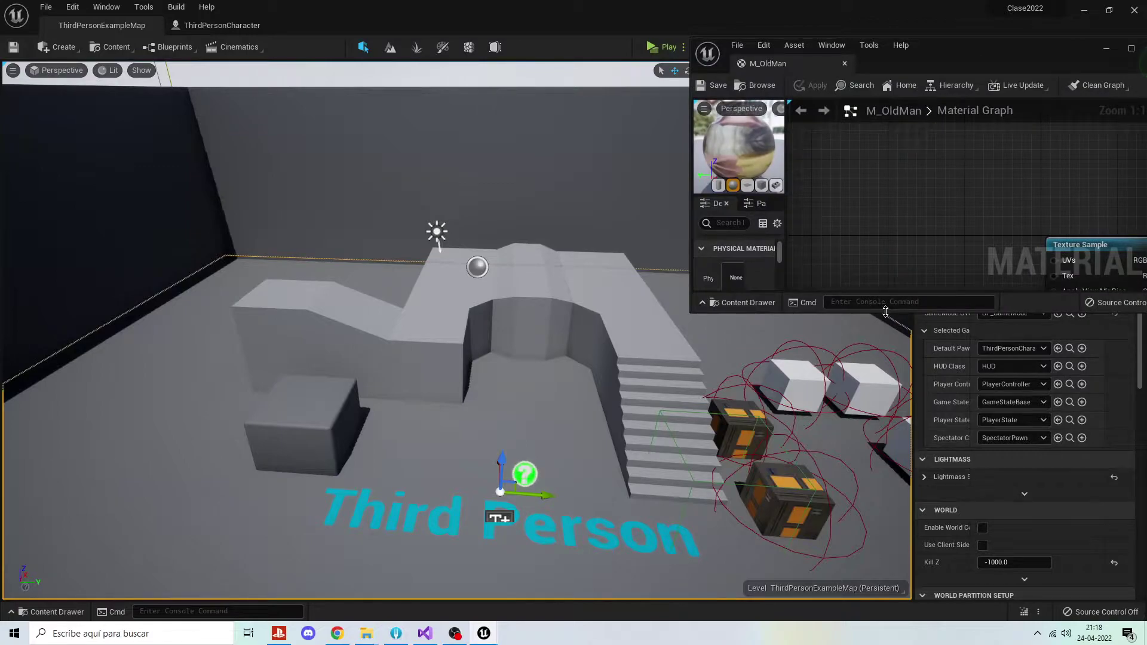
drag(886, 311, 886, 526)
right_drag(970, 407, 811, 317)
scroll(814, 316, down, 2)
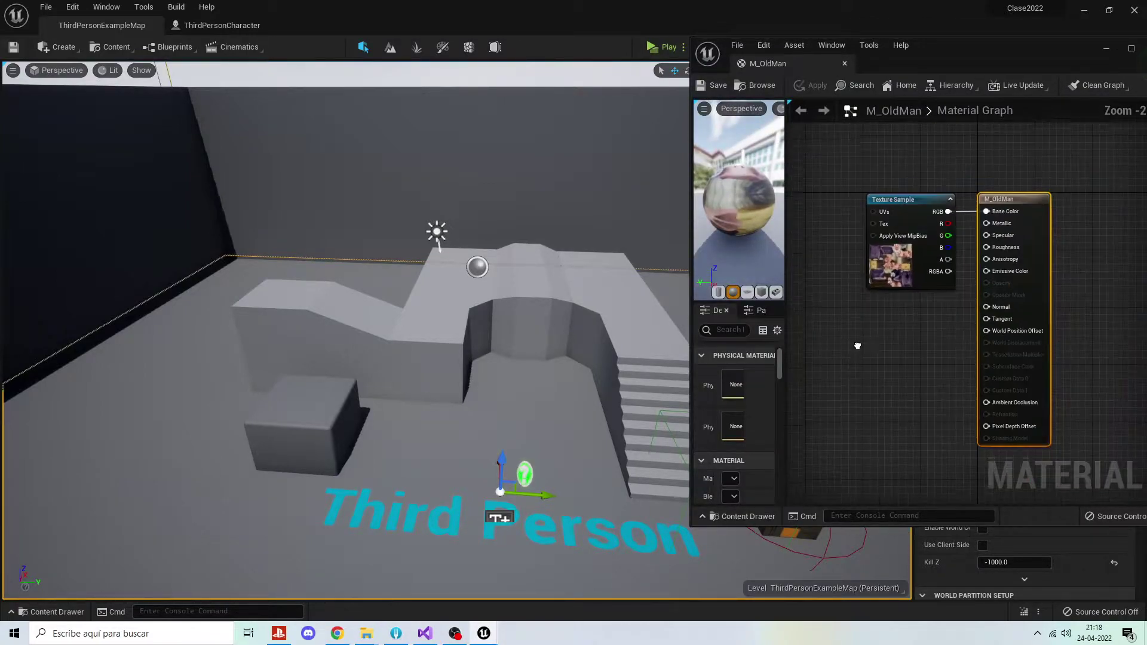
click(42, 611)
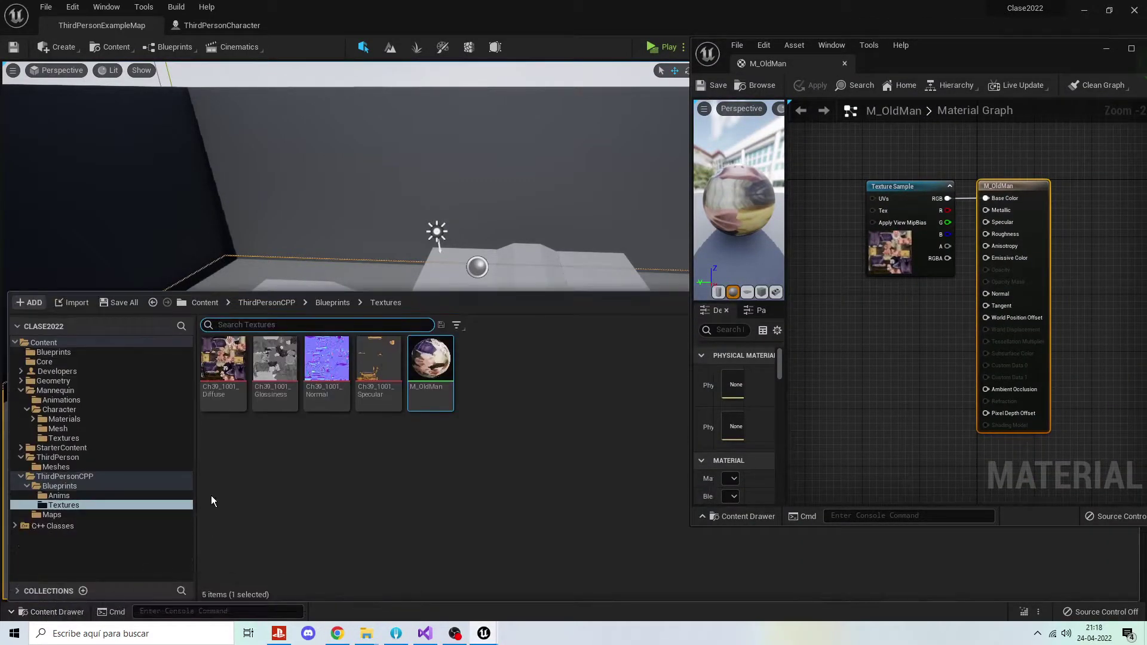
click(338, 500)
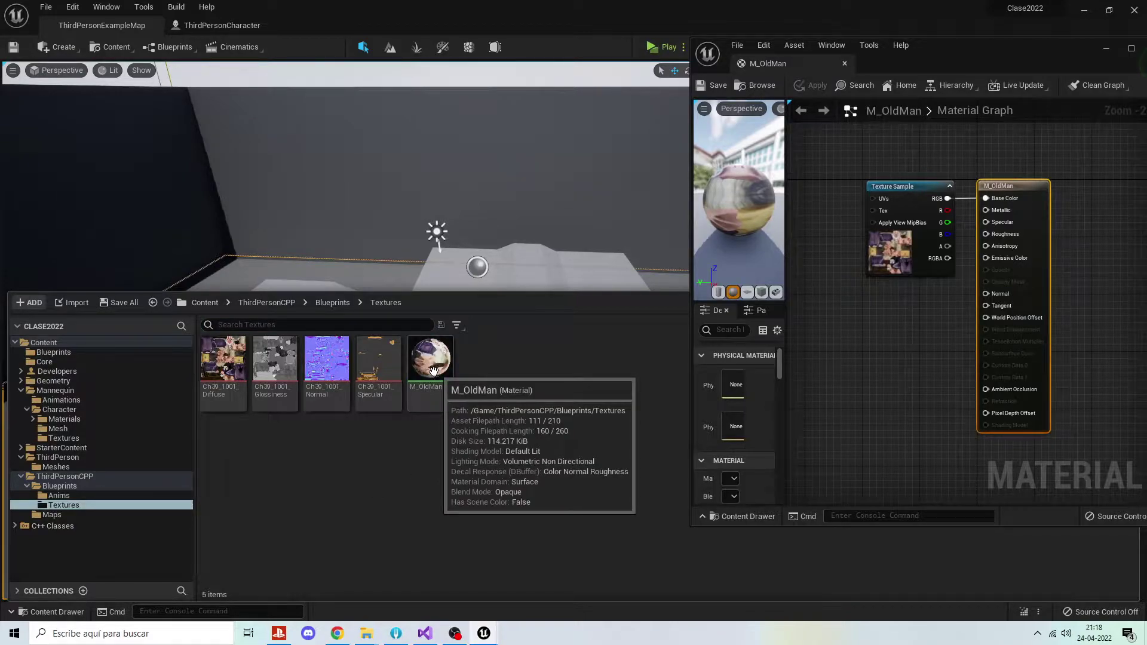
click(223, 362)
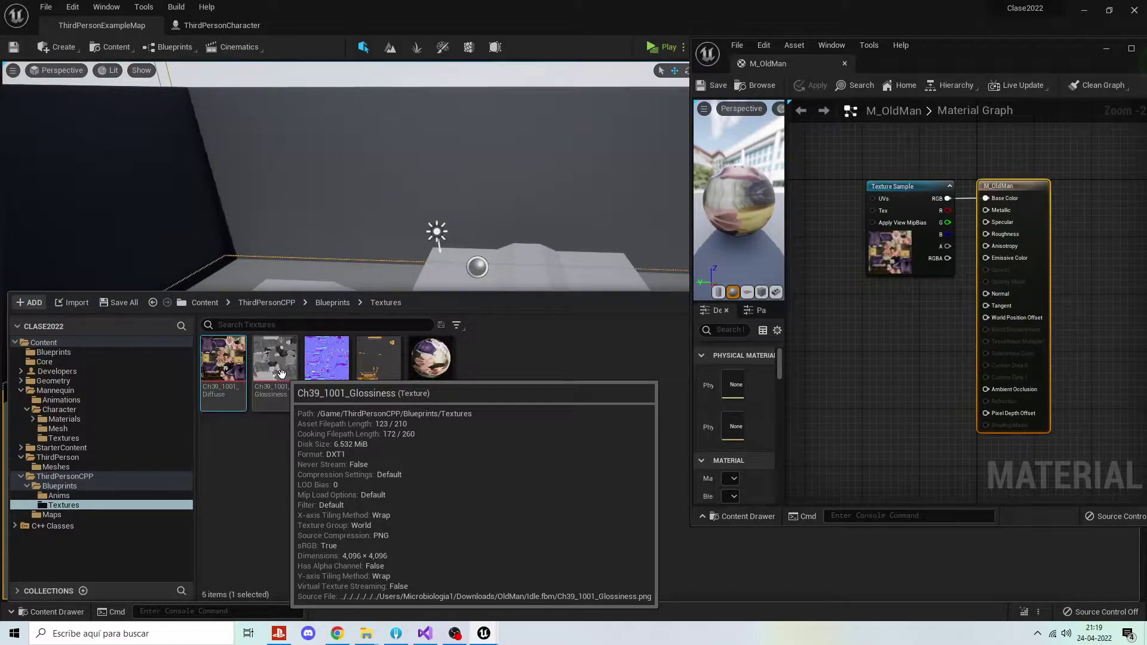
Add the Normal and Specular textures and wire them into the Normal and Specular inputs.
mouse_move(326, 359)
mouse_down()
mouse_move(880, 317)
mouse_move(873, 300)
mouse_up()
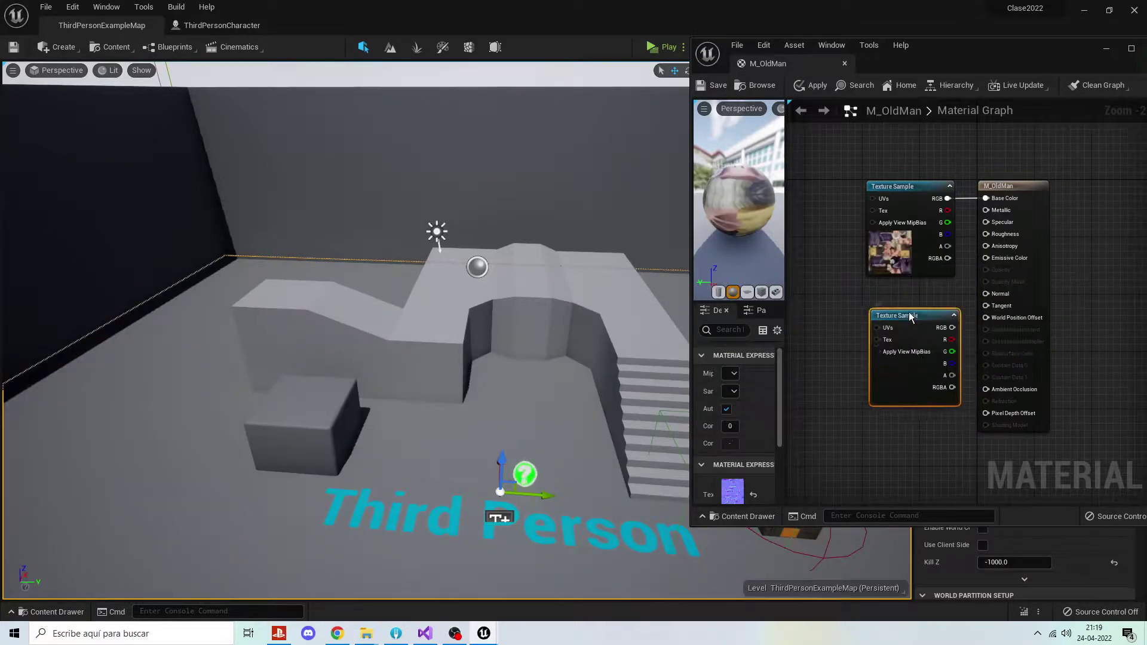
drag(945, 313, 986, 293)
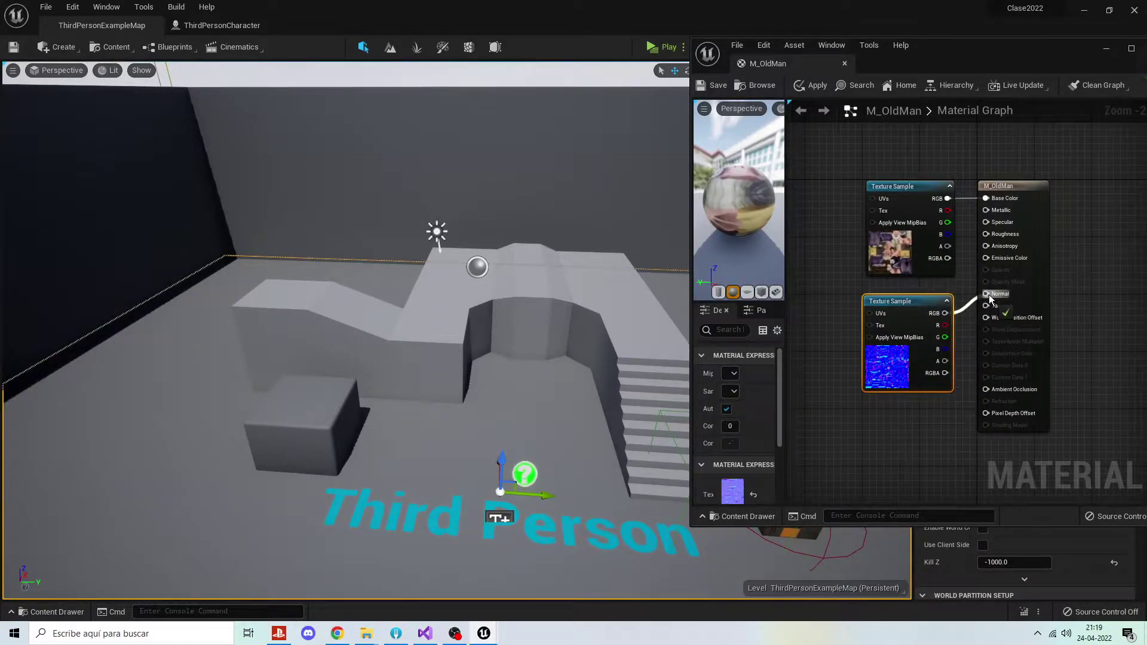
click(53, 612)
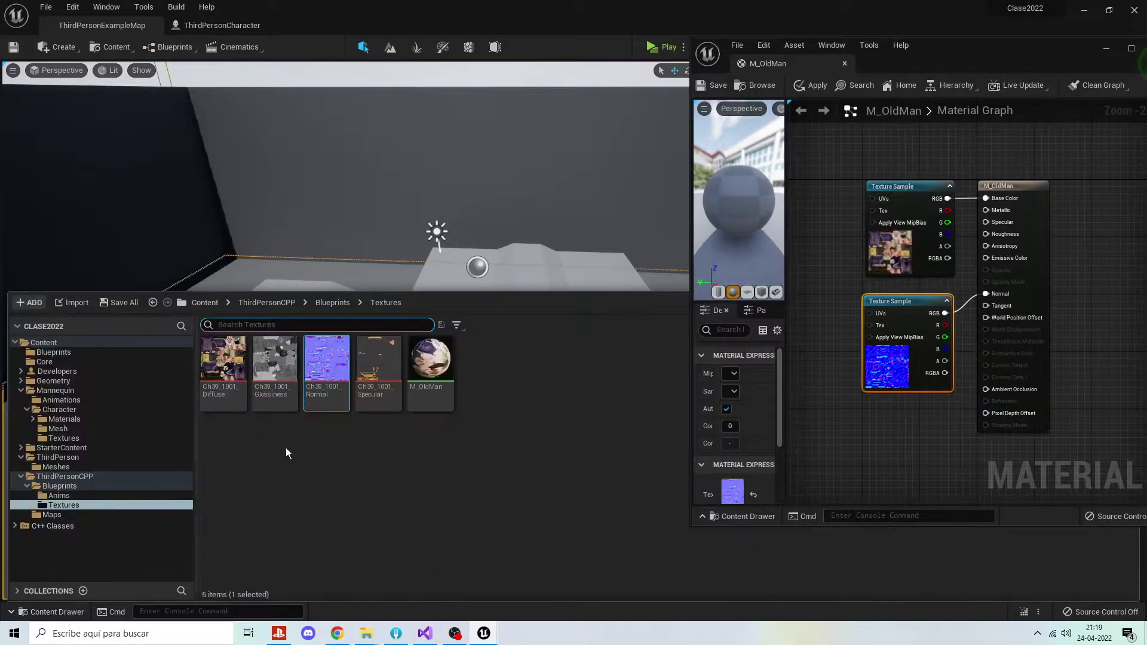
mouse_move(378, 359)
mouse_down()
mouse_move(842, 377)
mouse_move(867, 419)
mouse_move(839, 319)
mouse_move(919, 304)
mouse_move(995, 221)
mouse_up()
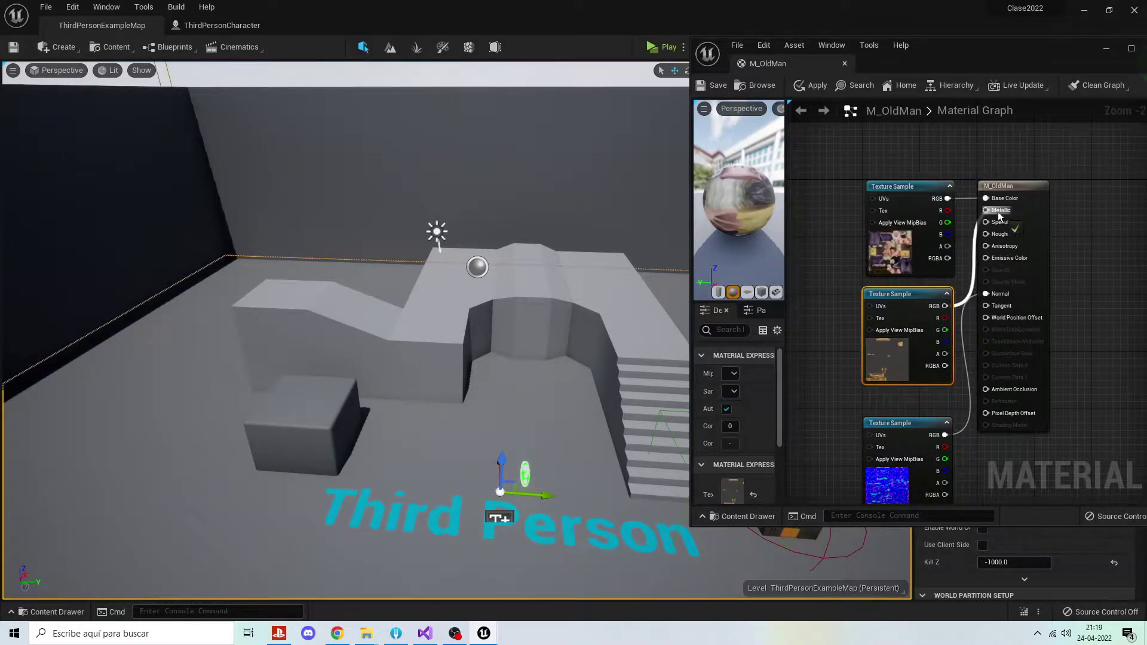
drag(904, 424, 905, 403)
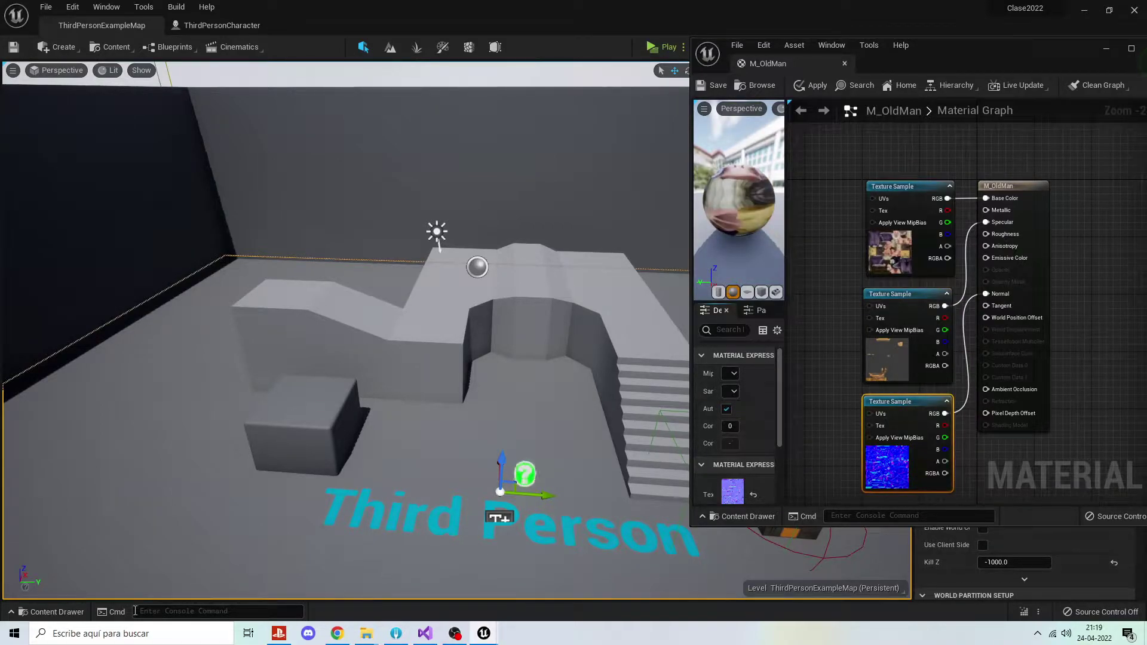
Add the Glossiness texture below the normal map and wire it into Roughness.
click(52, 612)
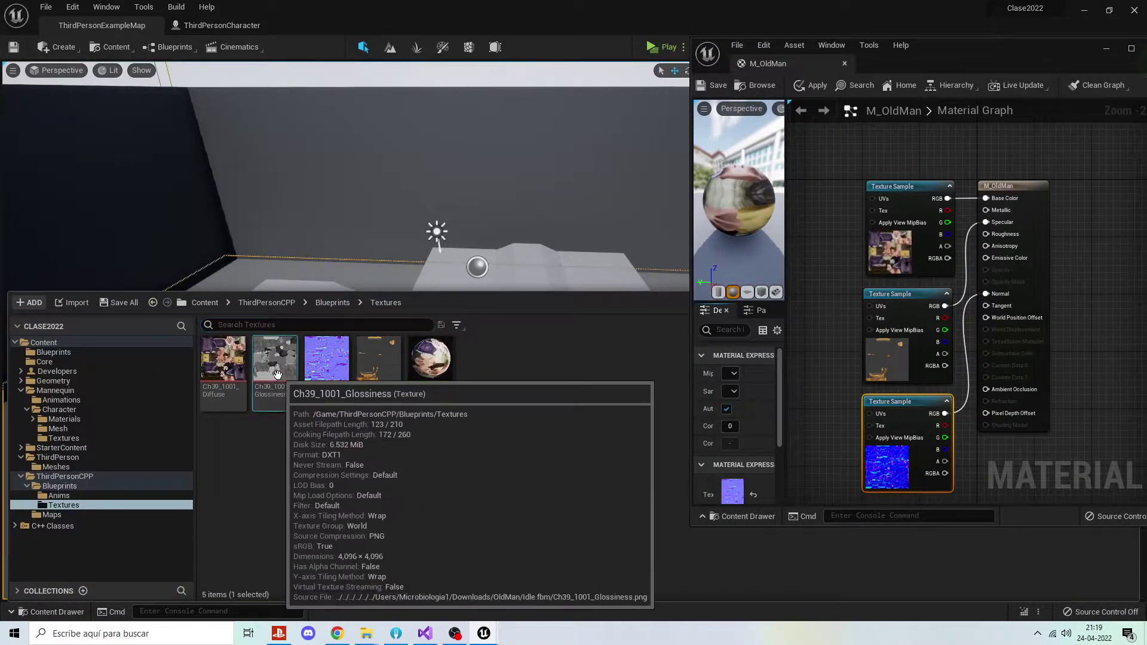
mouse_move(267, 398)
mouse_down()
mouse_move(882, 421)
mouse_move(837, 370)
mouse_up()
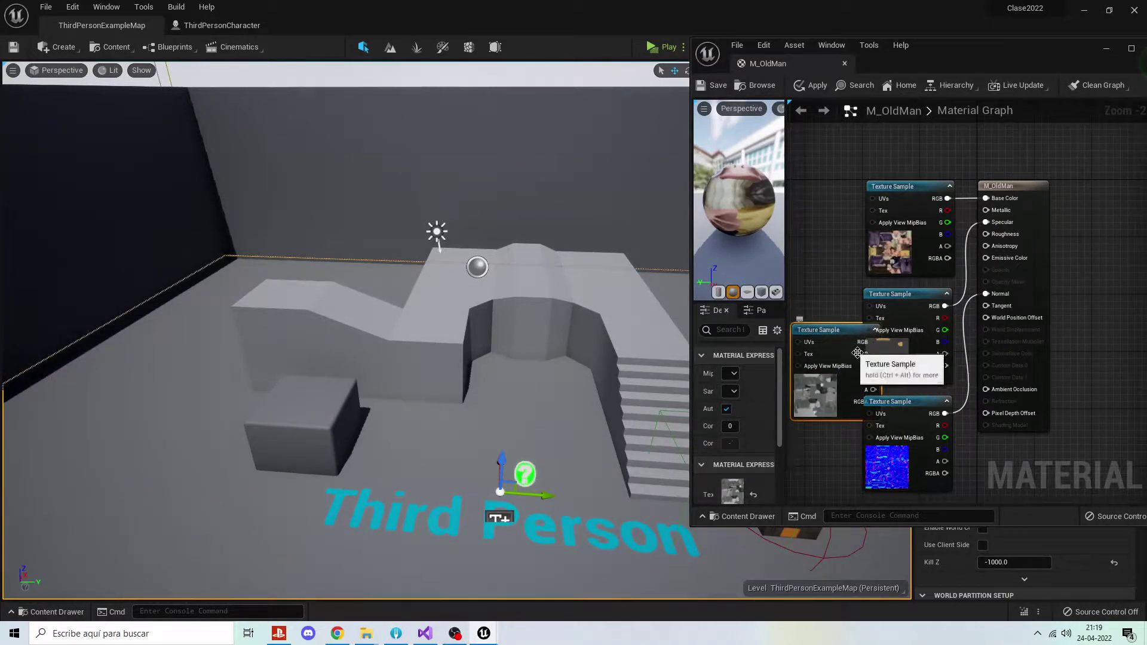
scroll(854, 275, down, 2)
drag(852, 267, 899, 388)
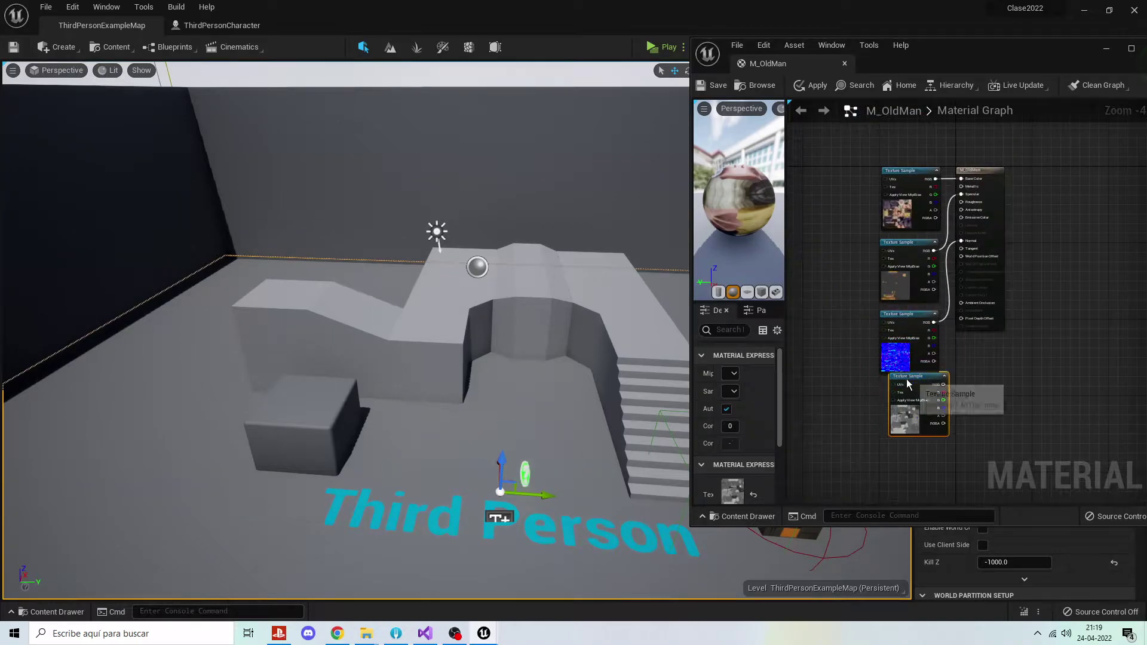
scroll(902, 388, up, 2)
scroll(902, 389, up, 2)
right_drag(1002, 399, 852, 478)
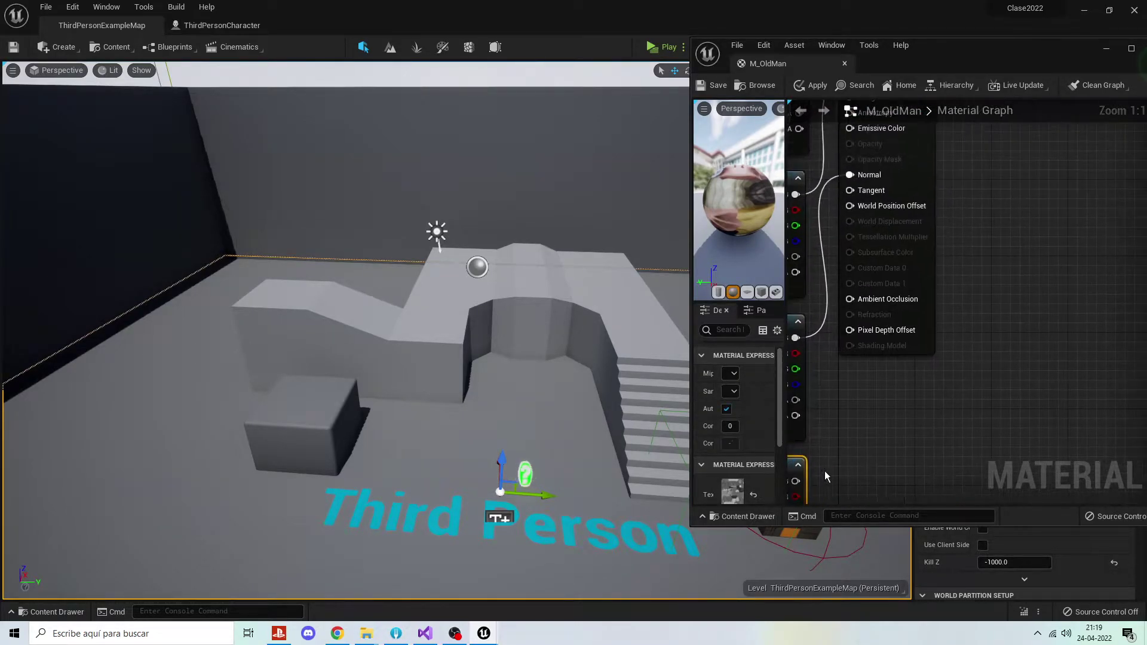
mouse_move(817, 481)
mouse_down()
mouse_move(884, 222)
mouse_move(877, 179)
mouse_up()
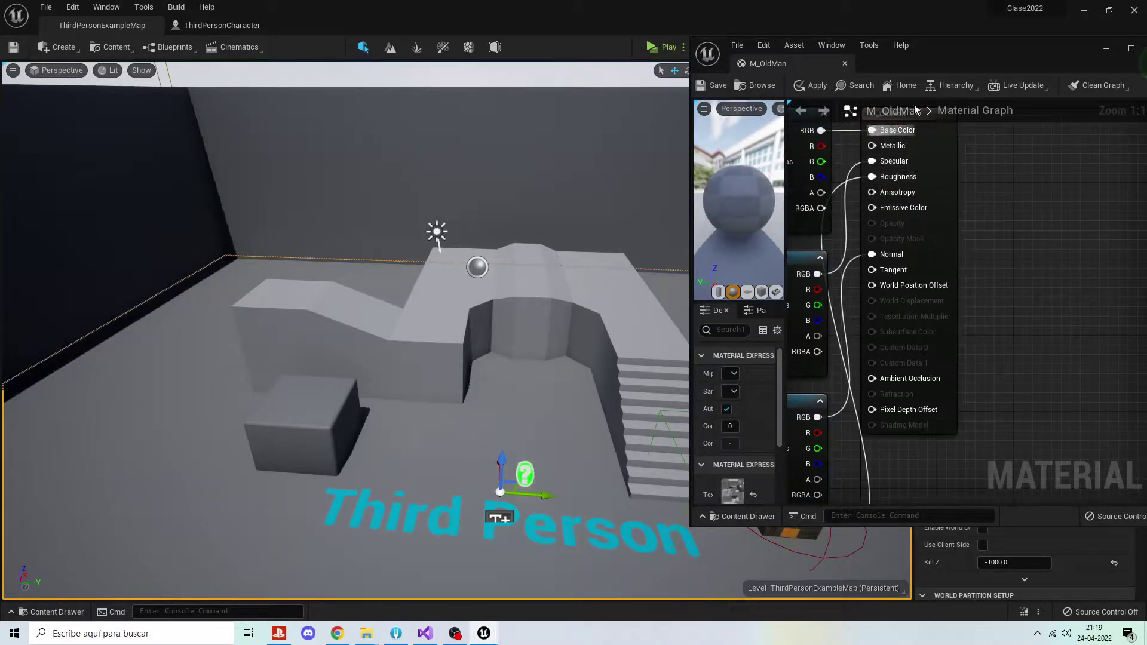
Maximise the material editor and apply the M_OldMan changes.
double_click(940, 49)
right_drag(314, 233, 733, 271)
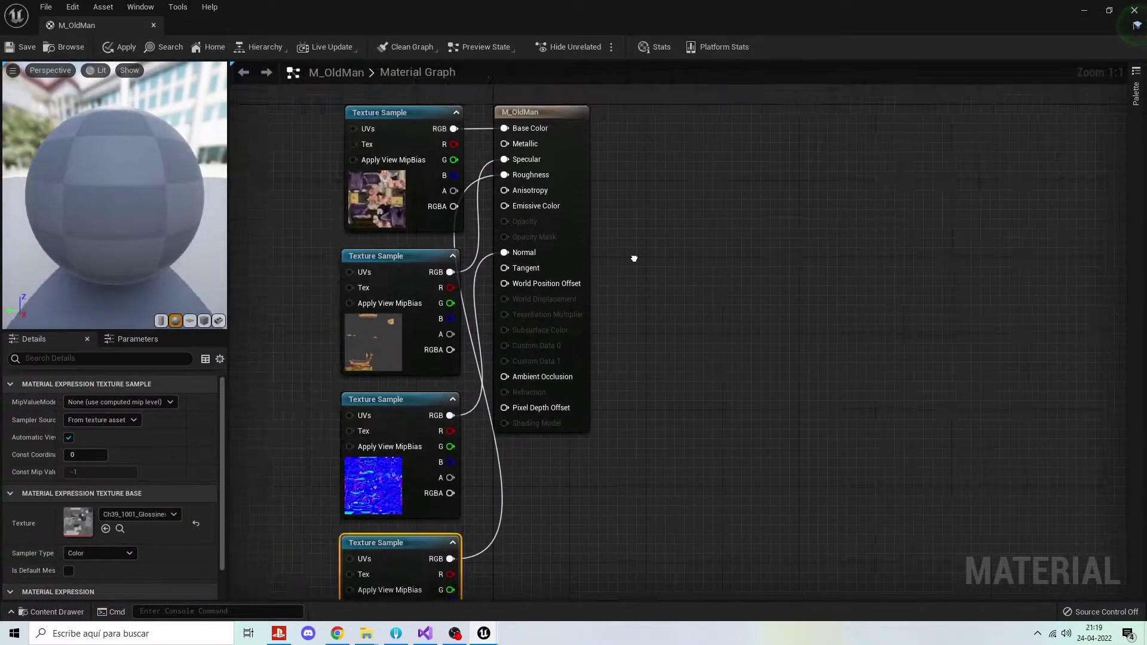
click(120, 47)
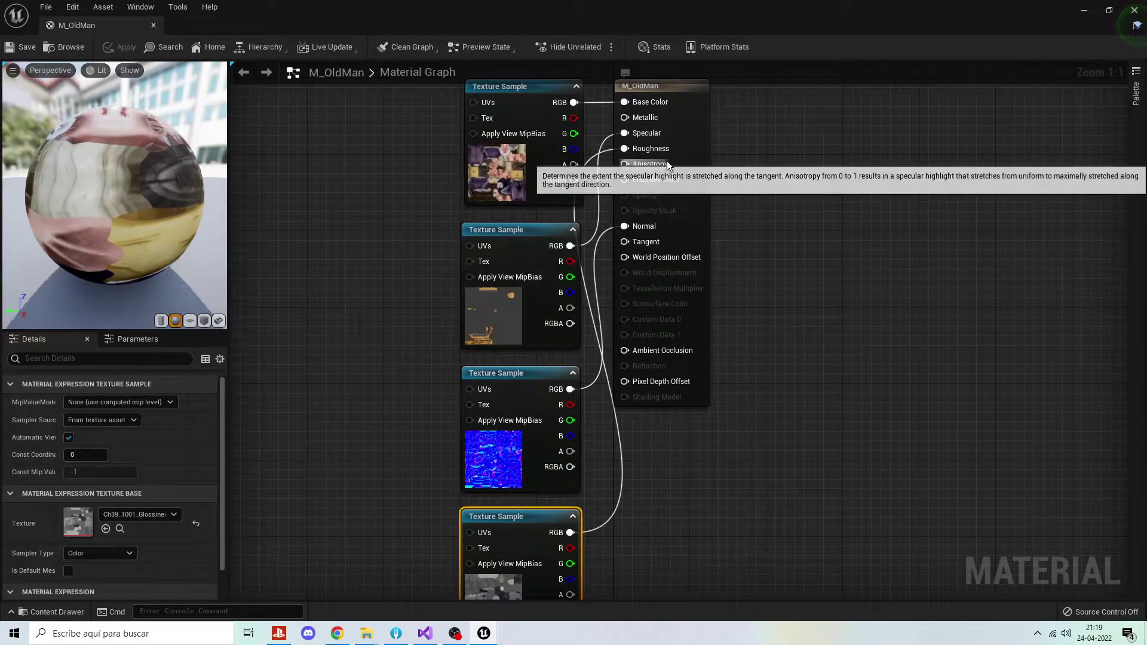
right_drag(763, 372, 880, 352)
scroll(880, 352, down, 2)
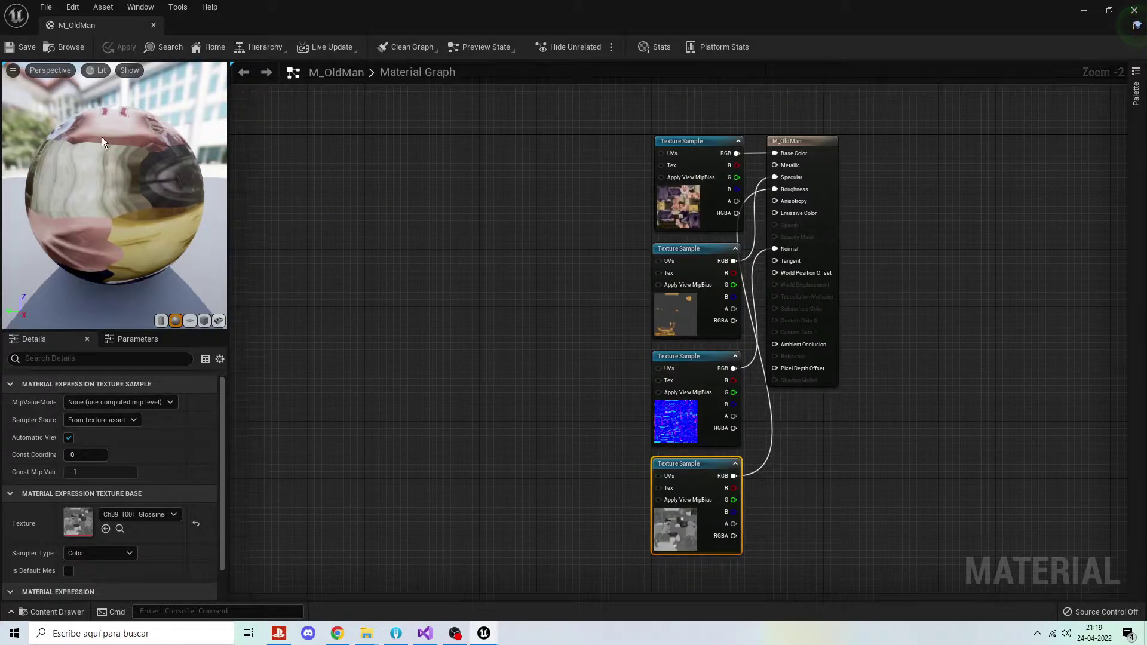
Dock the material editor, return to the level, and open OldMan from Blueprints.
drag(94, 27, 304, 28)
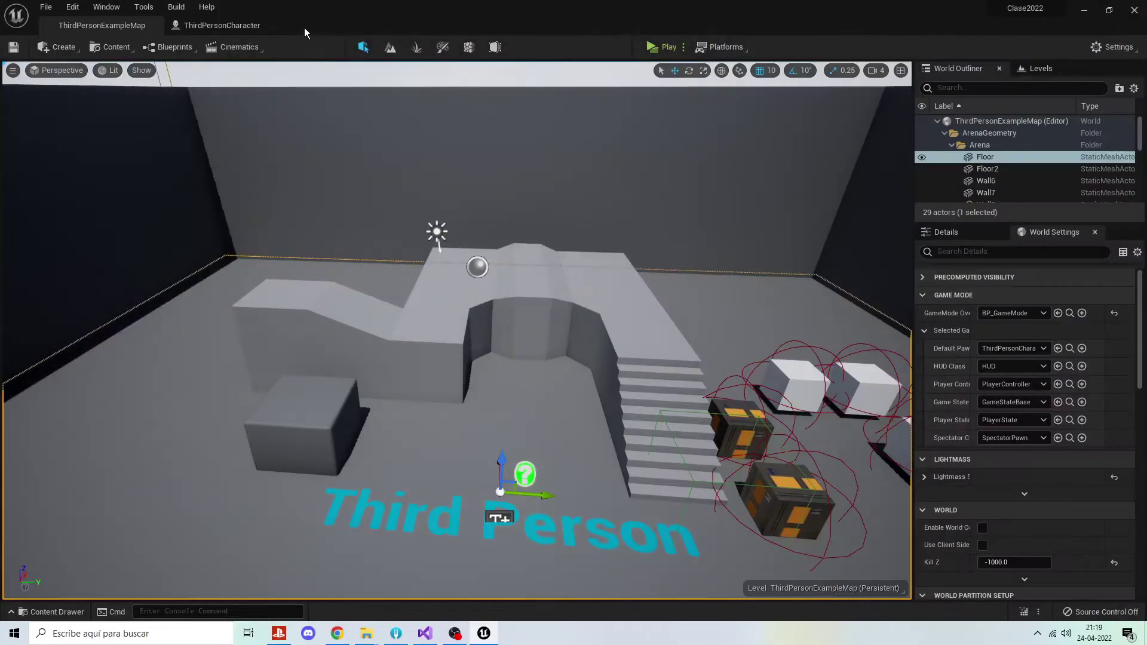
click(119, 27)
click(54, 612)
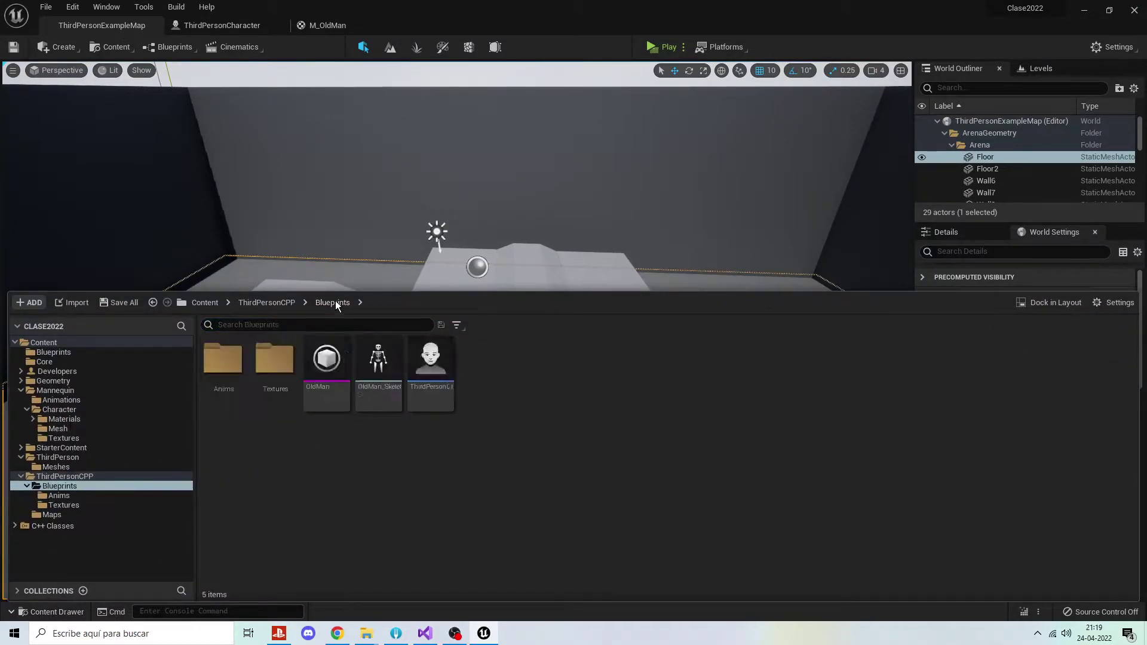
click(329, 368)
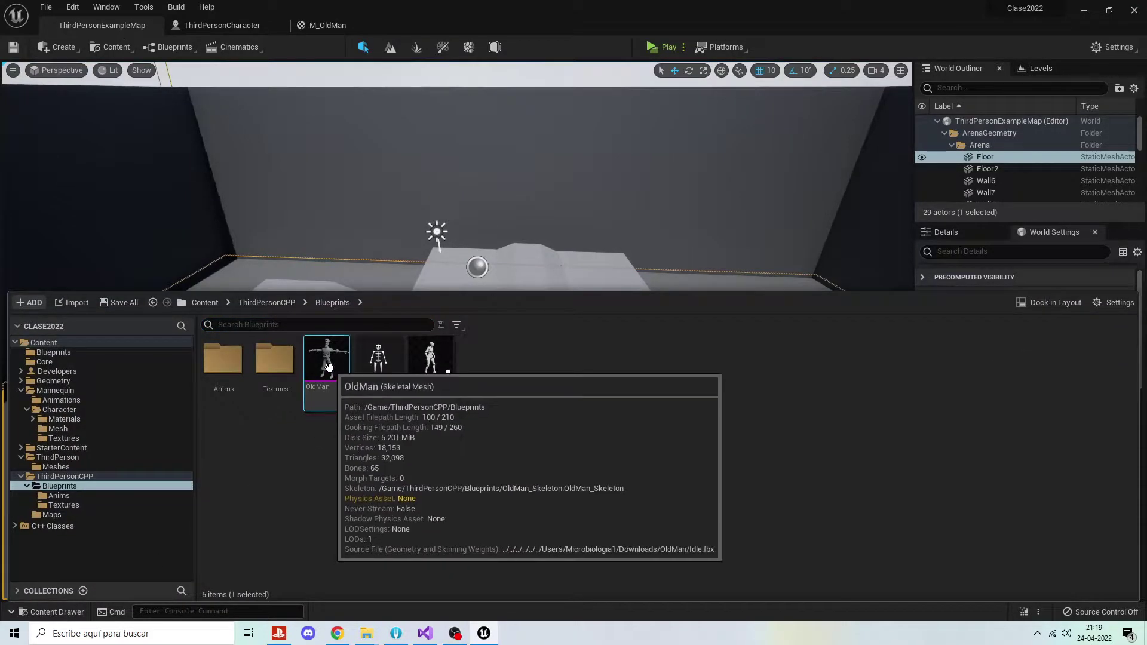
double_click(329, 367)
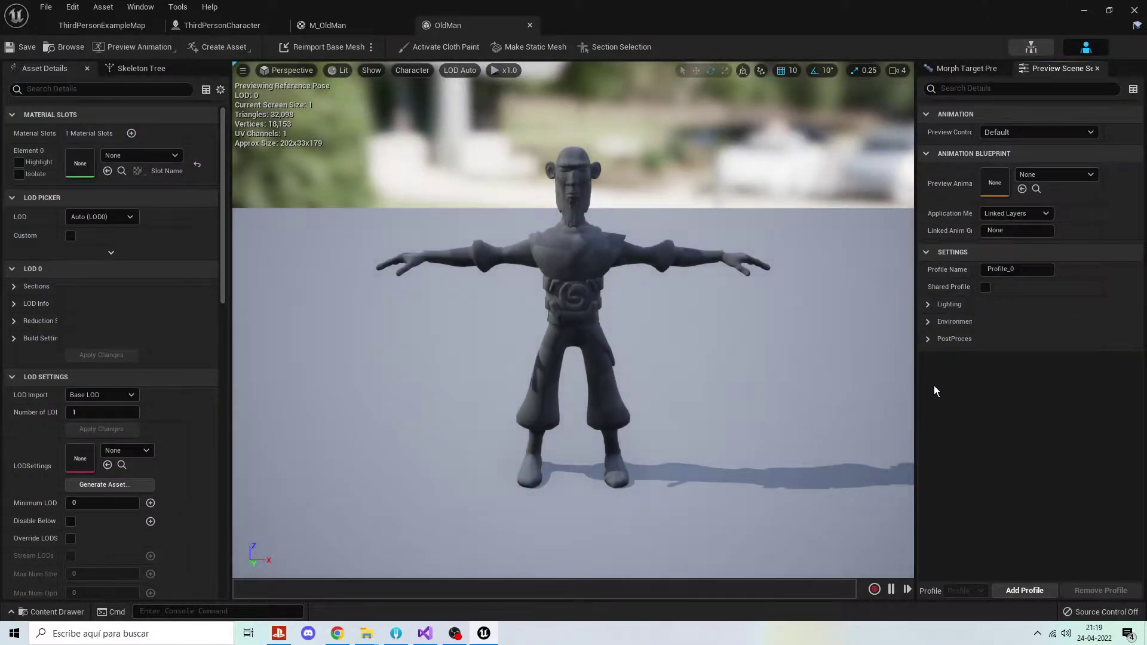
Set OldMan's Element 0 material slot to M_OldMan and save the mesh.
click(137, 155)
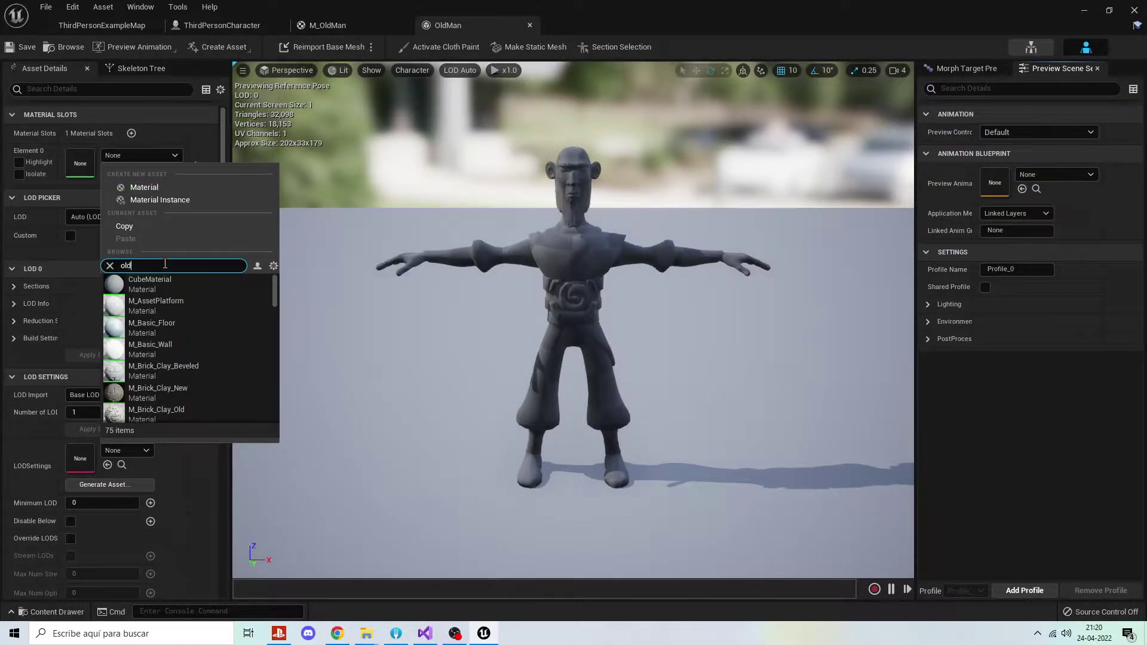
click(144, 328)
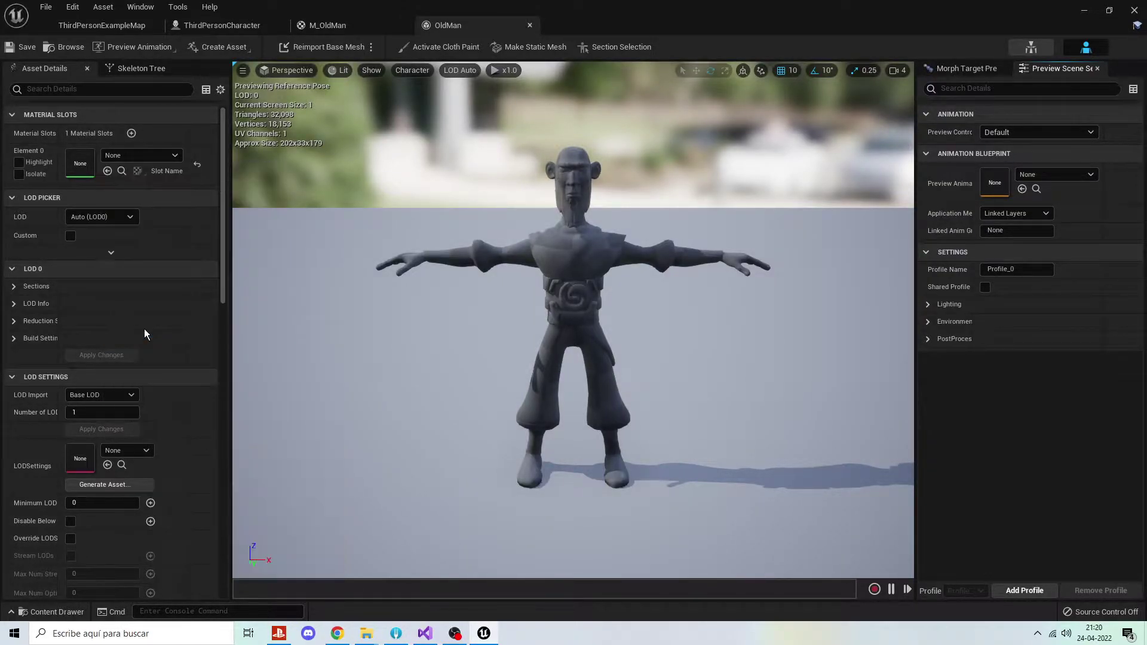
click(25, 52)
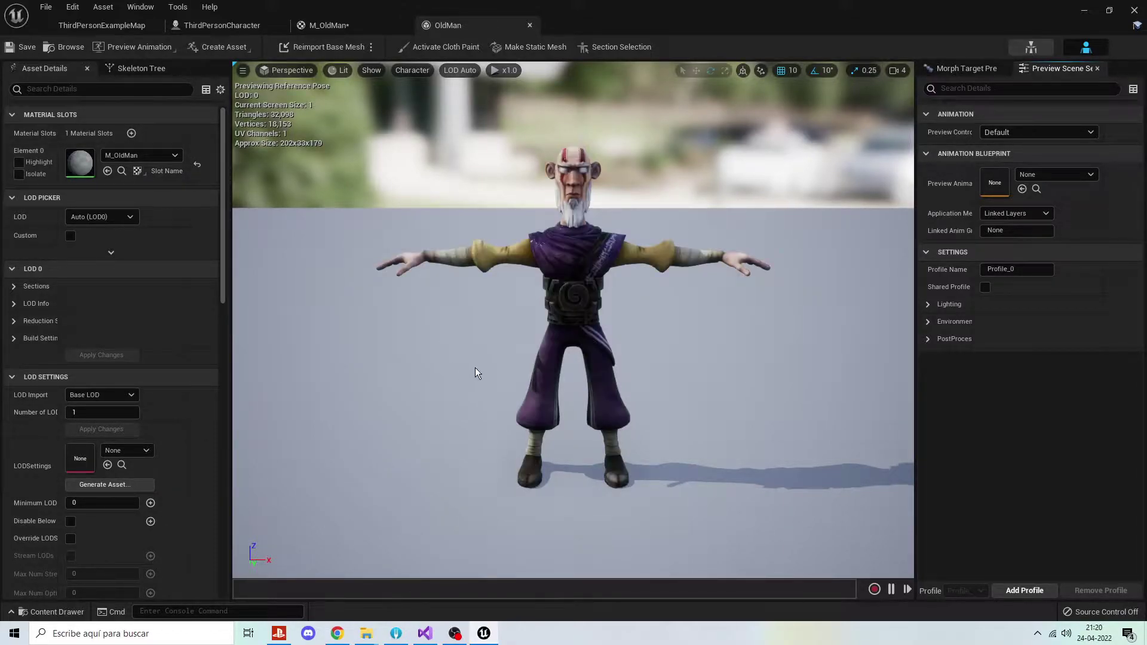
Frame the textured character and orbit to a close side view of its head.
scroll(595, 290, up, 2)
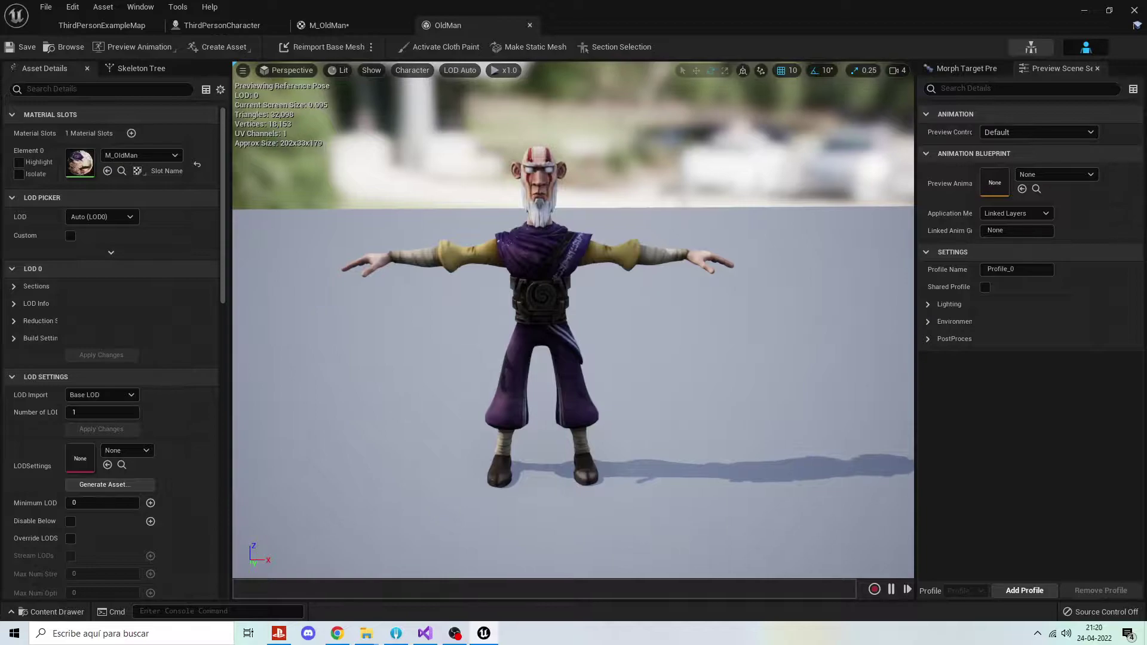
scroll(596, 291, up, 3)
key(f)
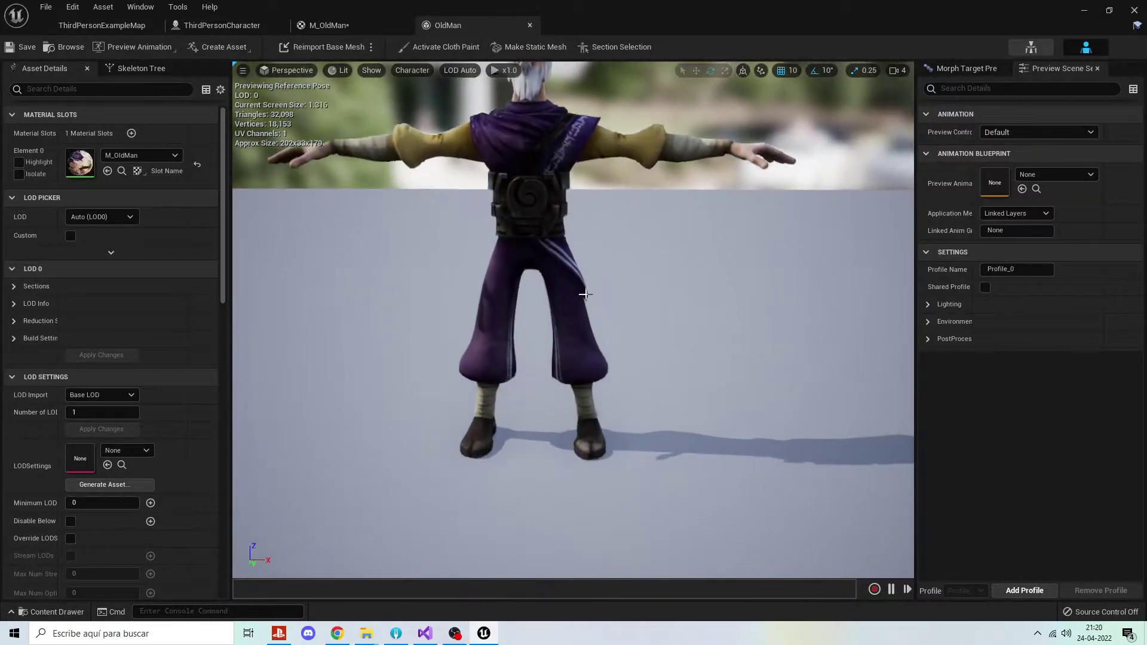
drag(573, 323, 573, 323)
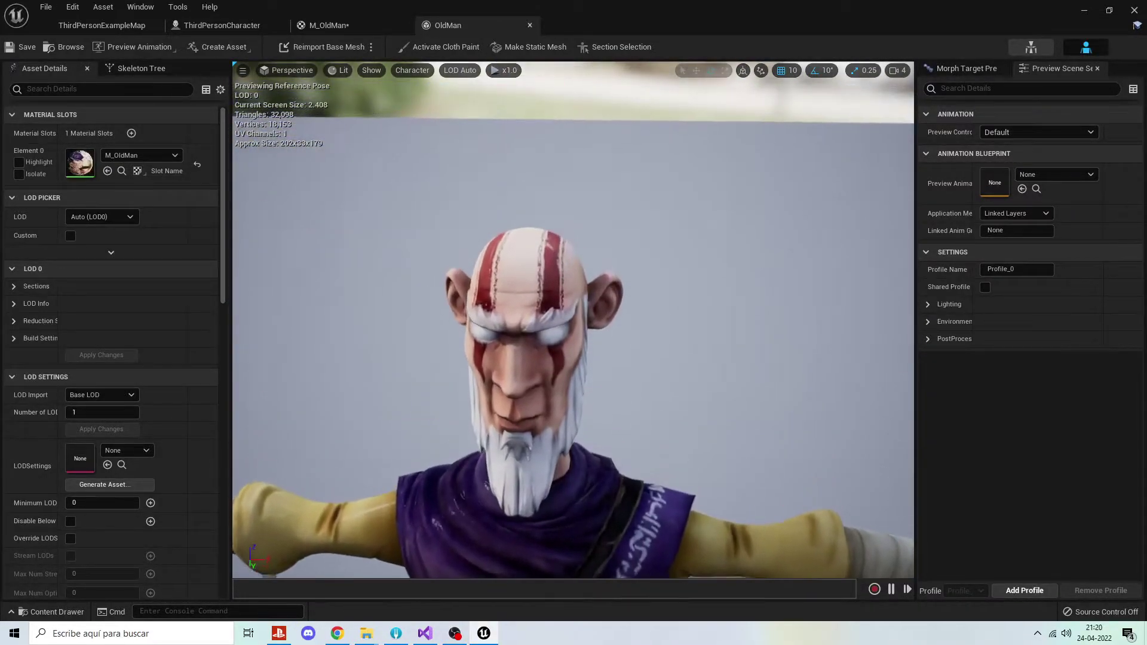
right_drag(574, 323, 574, 322)
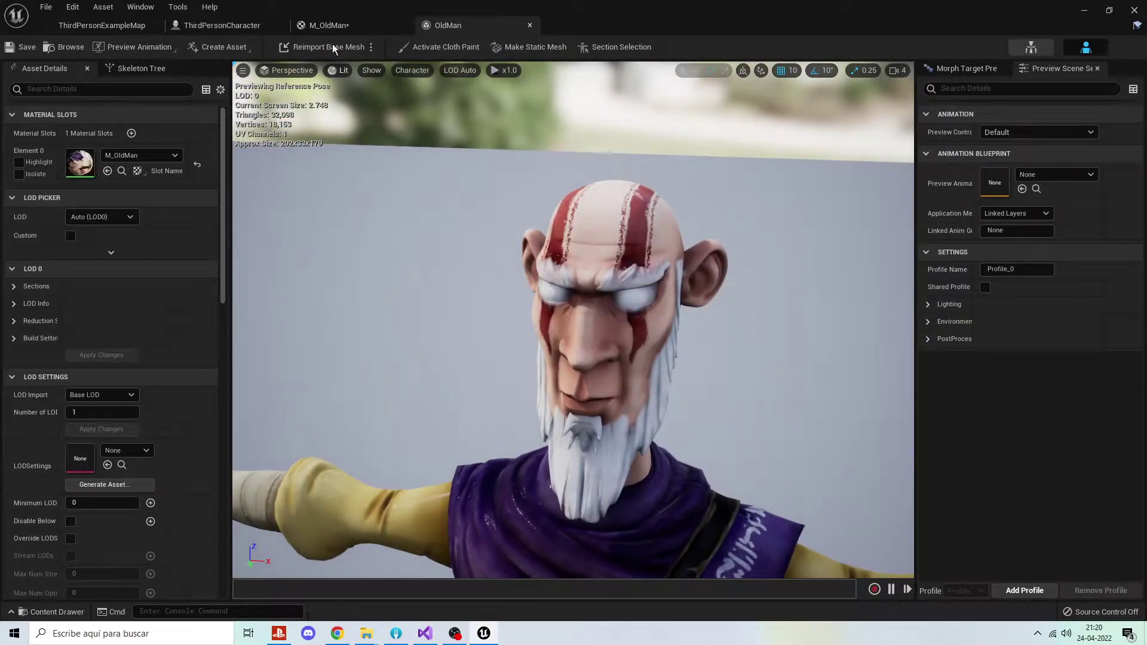
Save the M_OldMan material.
click(333, 25)
click(14, 49)
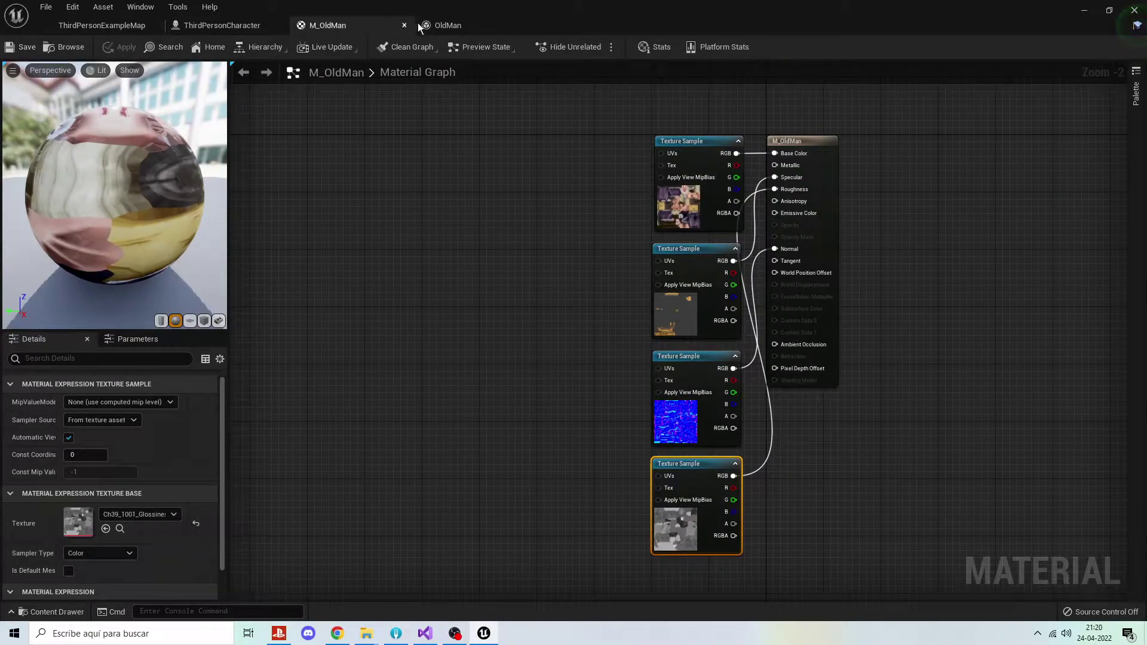
click(447, 25)
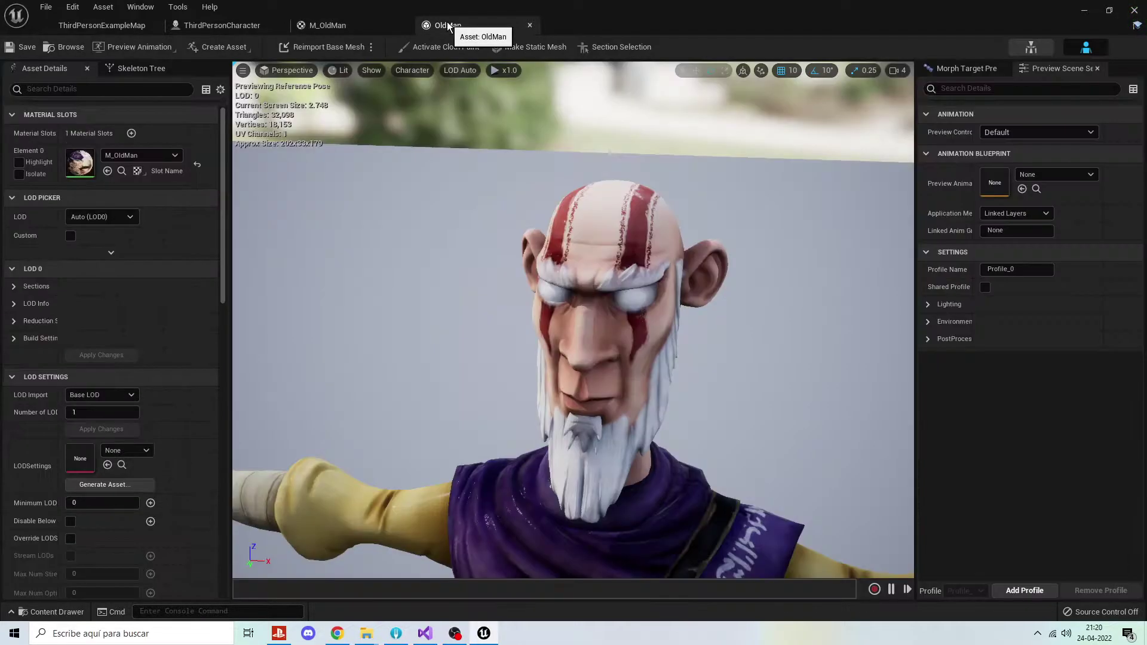
Return to the level and open the ThirdPersonCharacter blueprint from the Blueprints folder.
click(208, 25)
click(115, 27)
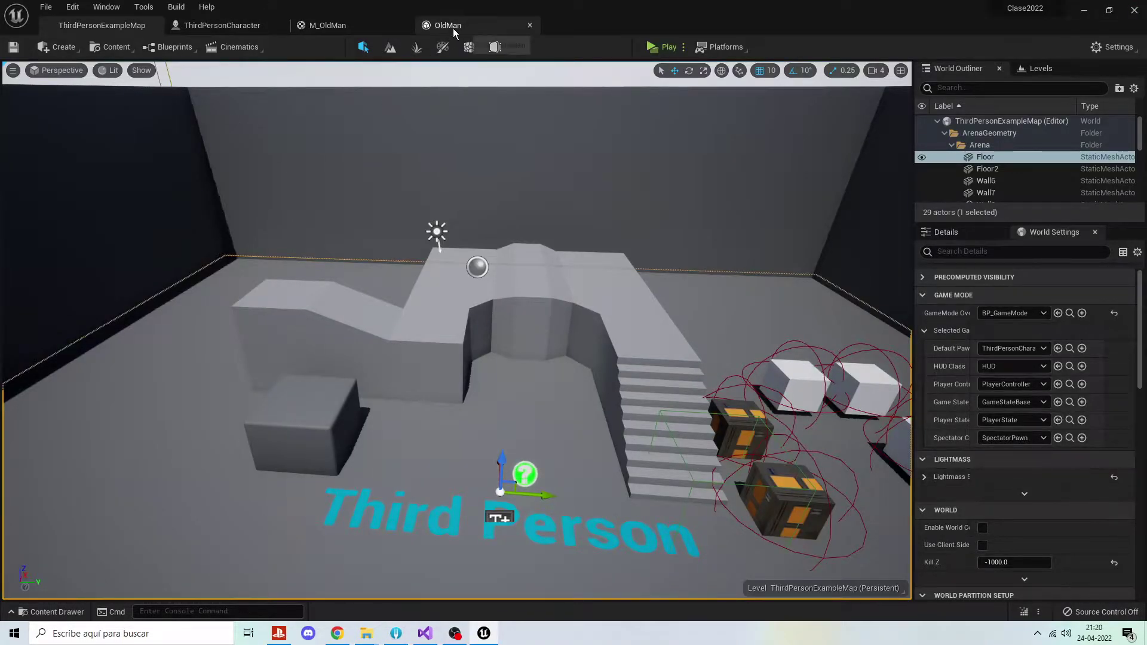
click(453, 27)
click(102, 25)
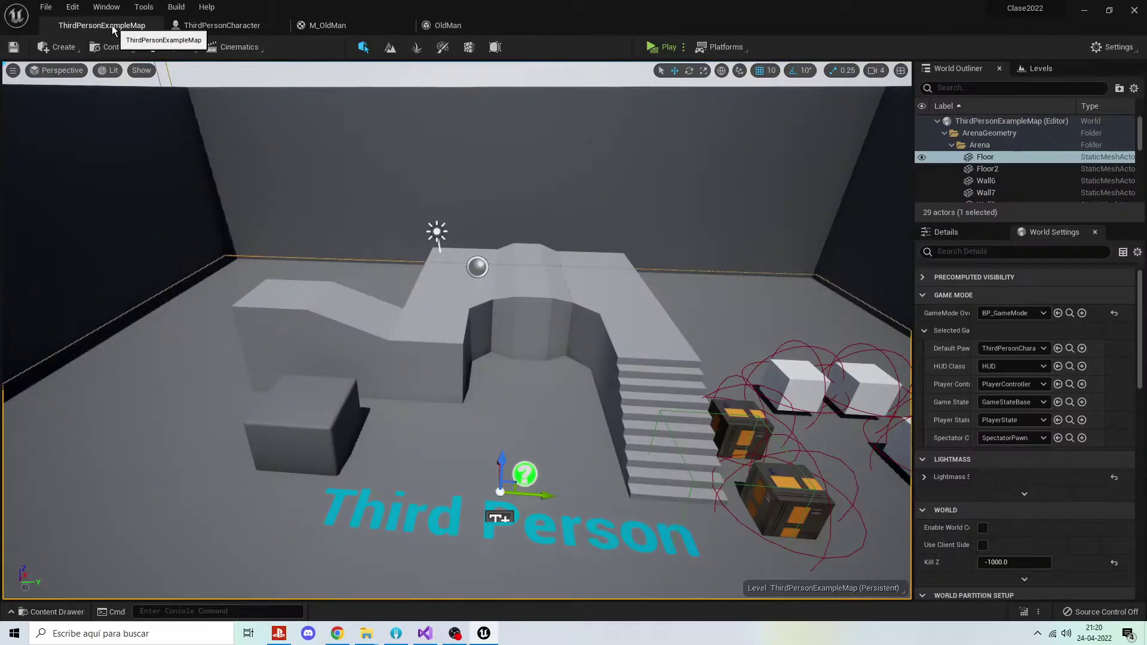
click(51, 612)
click(322, 472)
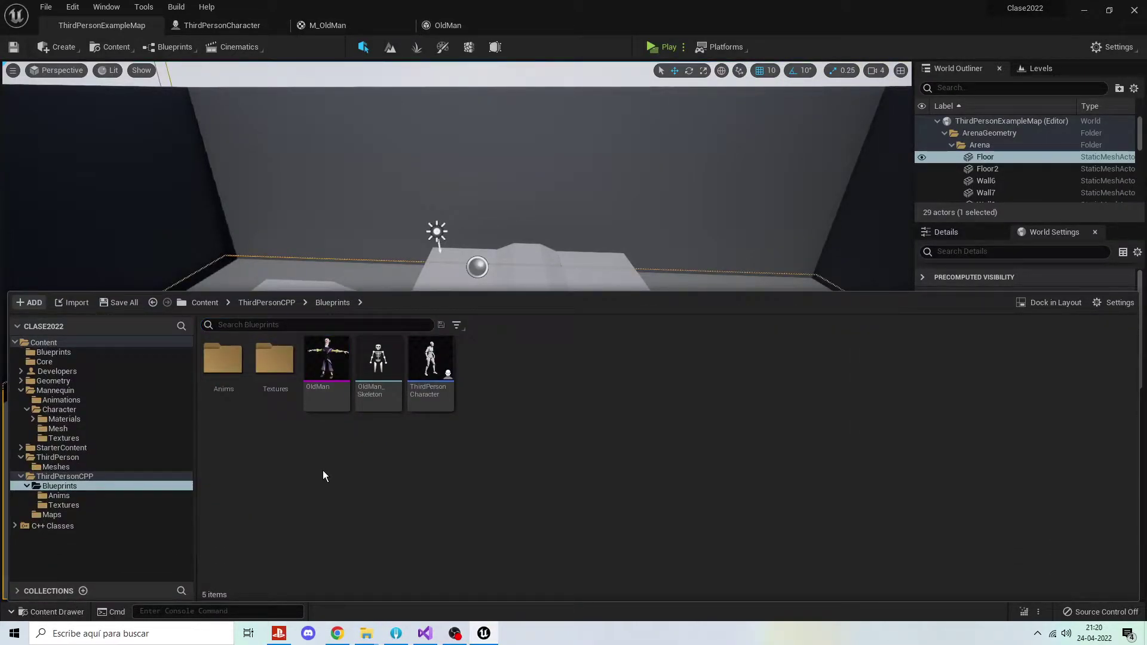
double_click(430, 361)
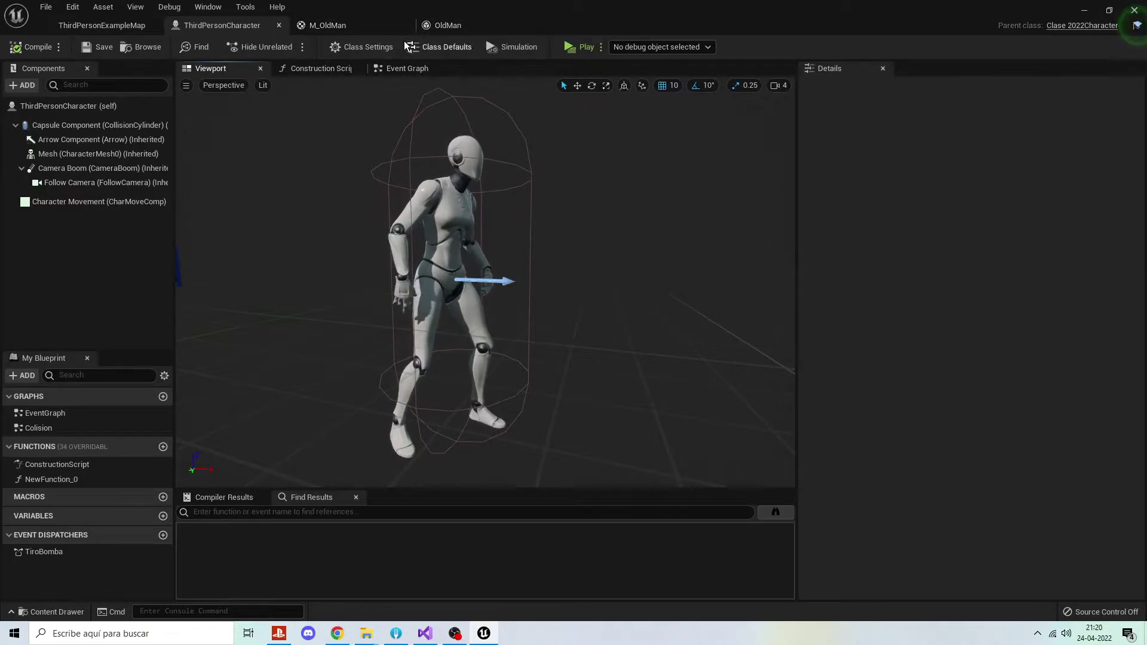
Set CharacterMesh0's Skeletal Mesh to OldMan, then compile and save ThirdPersonCharacter.
click(89, 154)
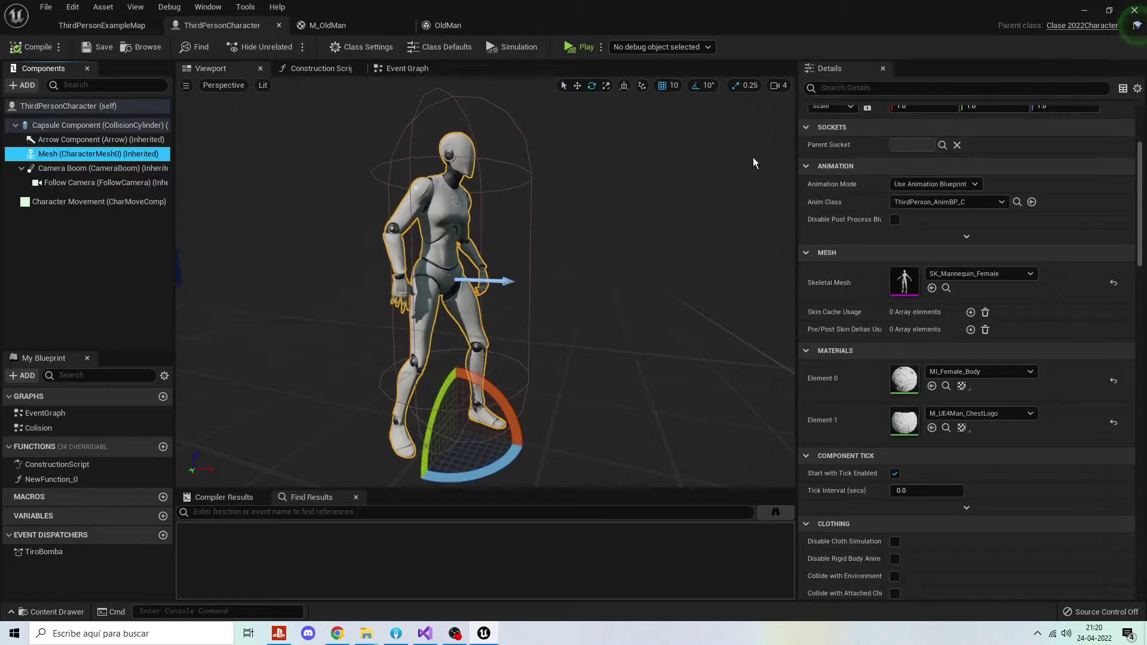
click(988, 276)
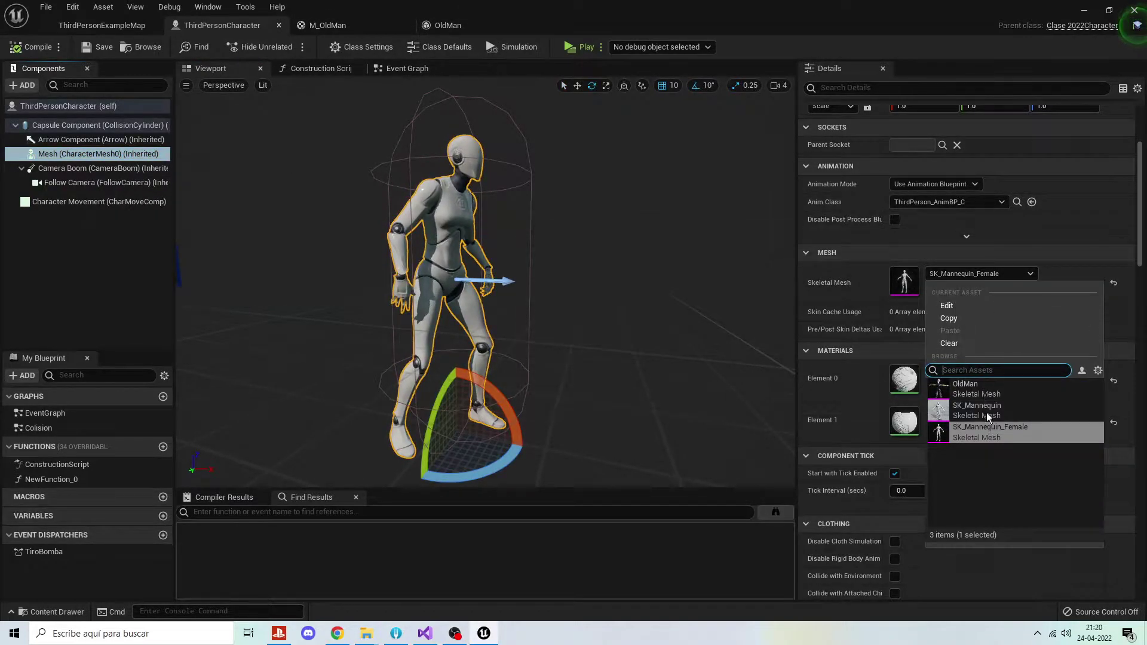
click(987, 390)
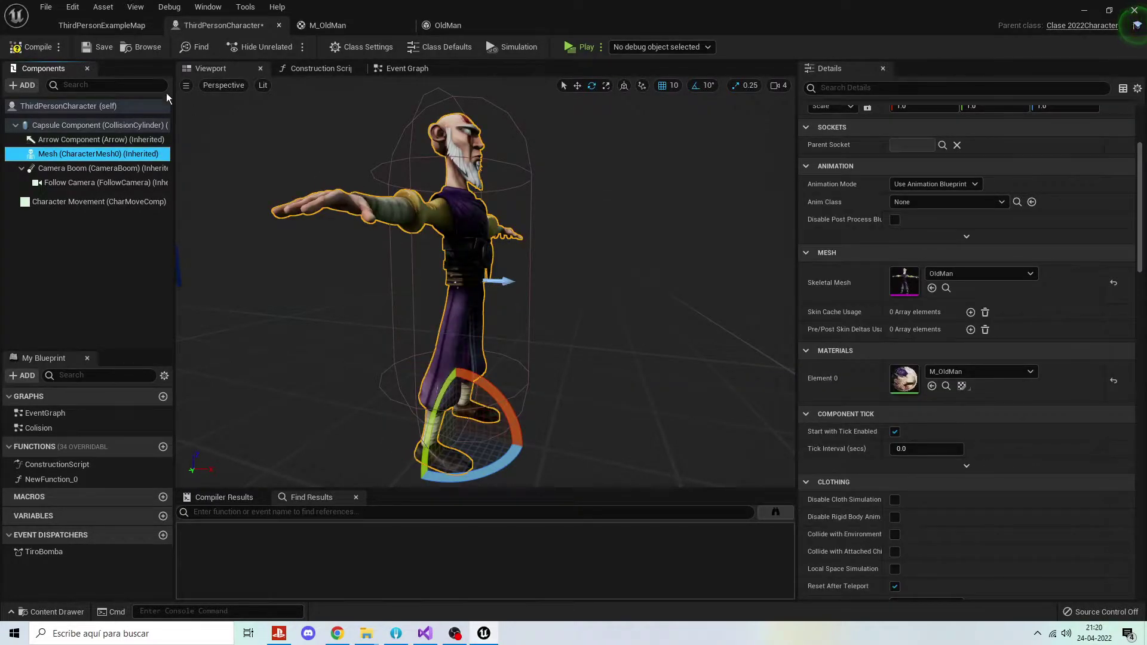
click(35, 48)
click(103, 47)
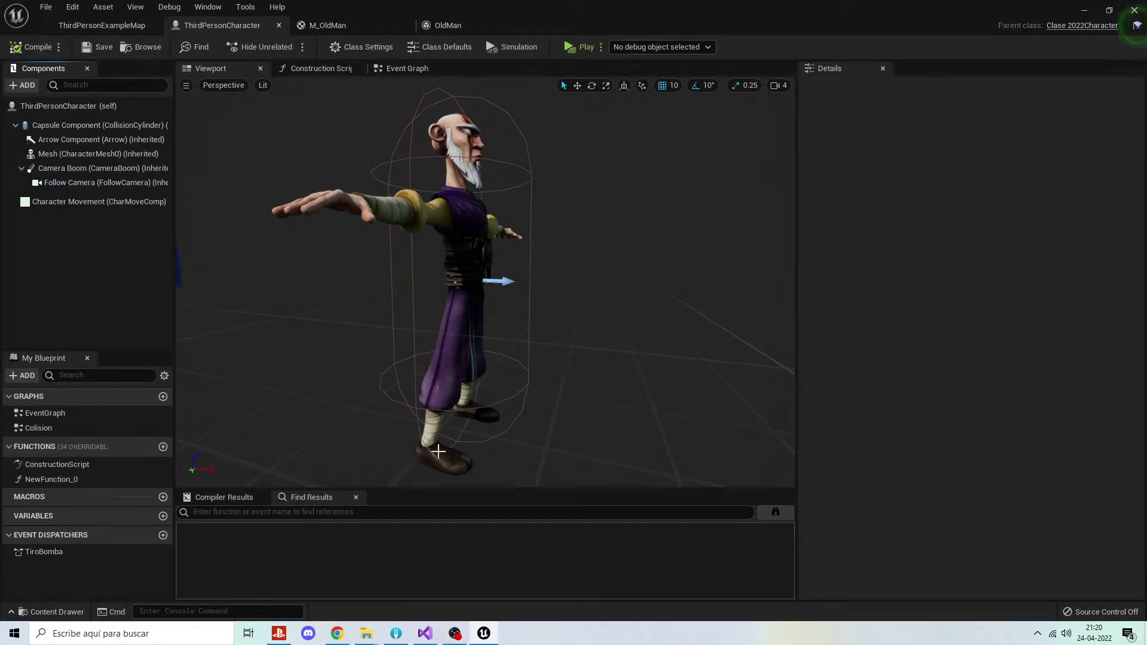
Drag Idle.fbx from the OldMan downloads folder toward Unreal and open the empty Anims folder.
mouse_move(367, 633)
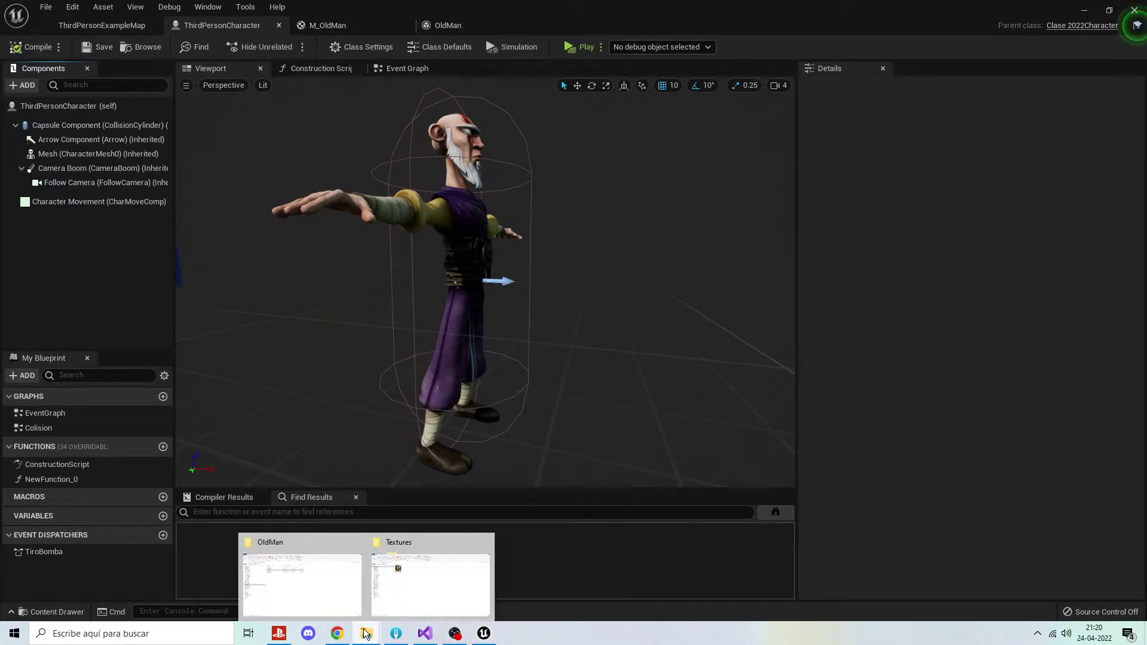
click(323, 572)
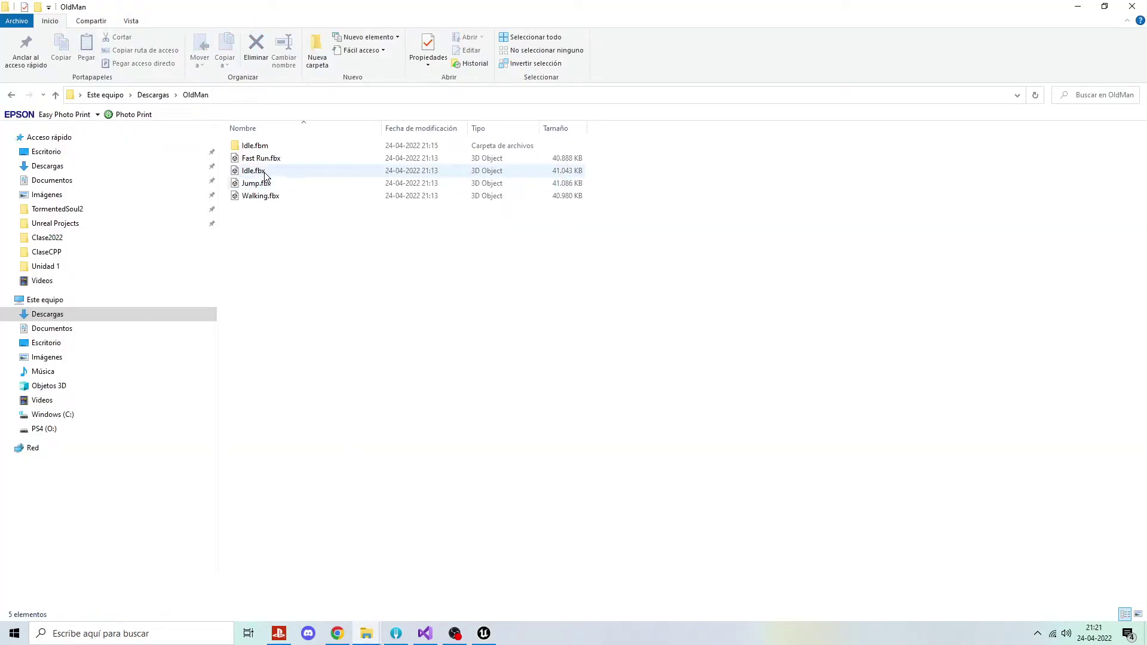
drag(249, 171, 487, 636)
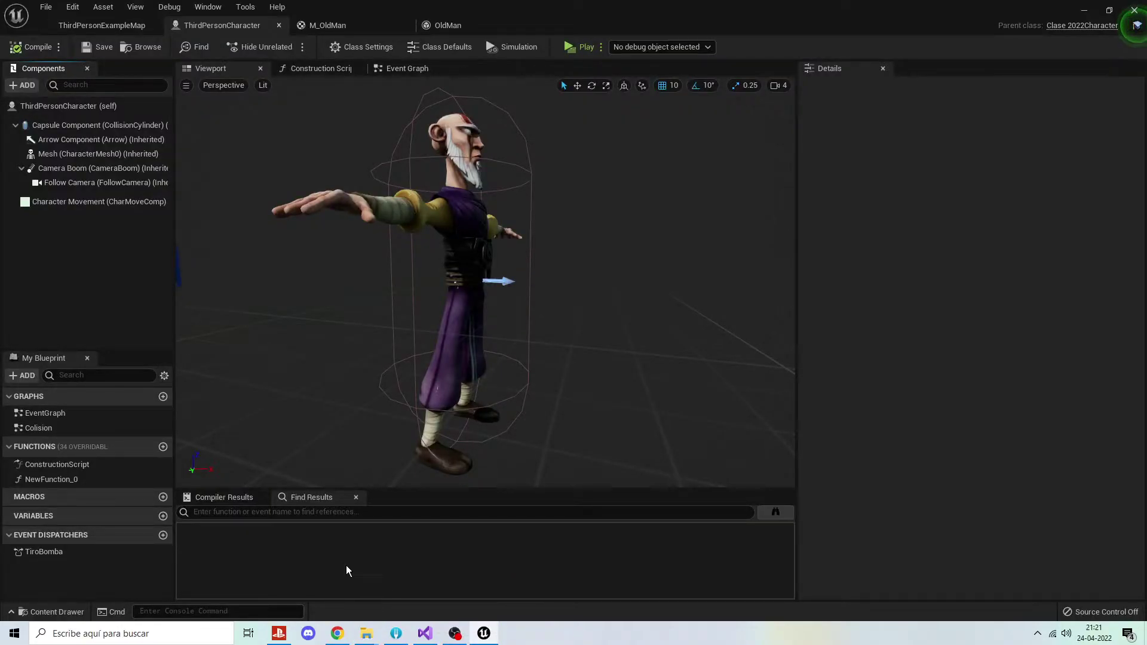
click(57, 612)
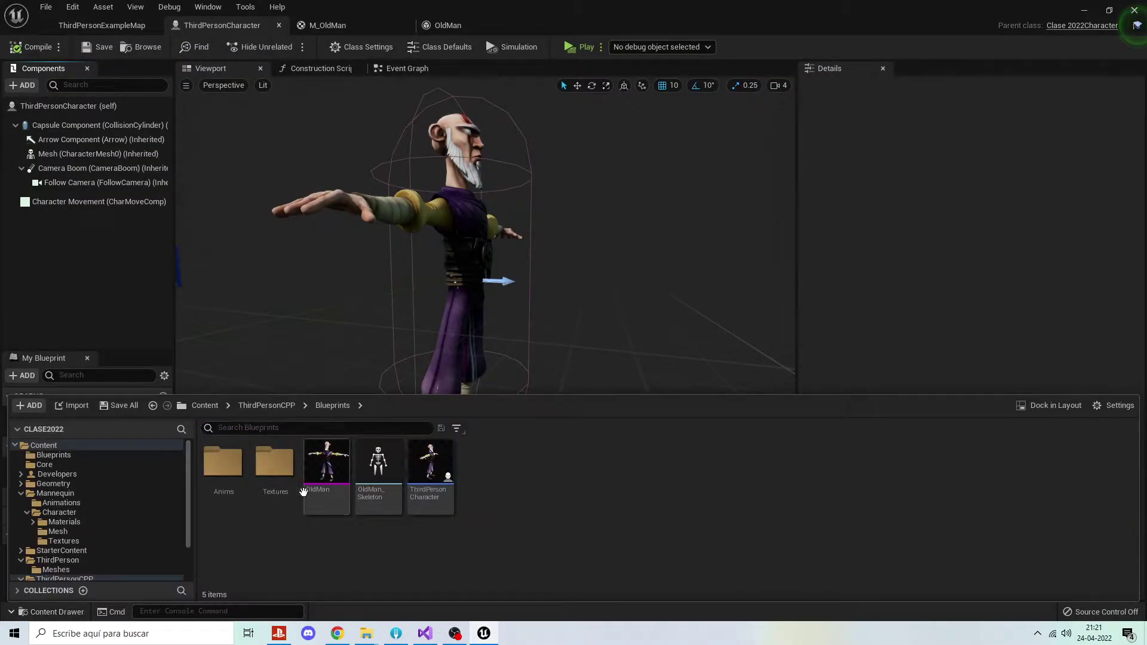
double_click(220, 479)
Drag Idle.fbx from the OldMan downloads folder to the Unreal editor again.
mouse_move(365, 632)
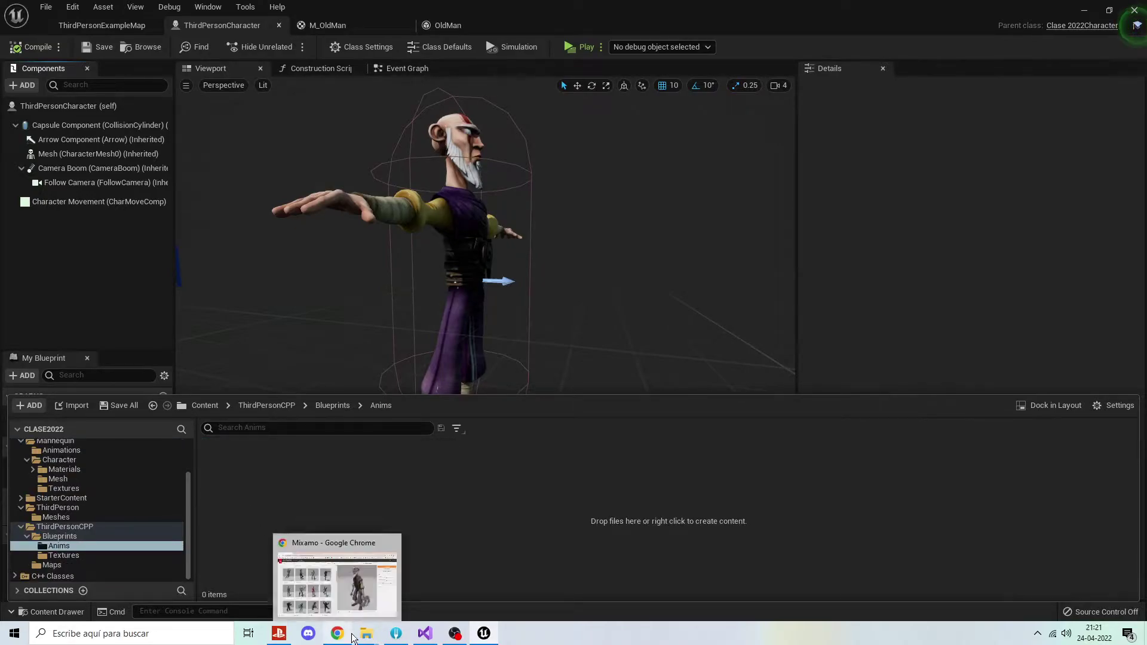
click(302, 577)
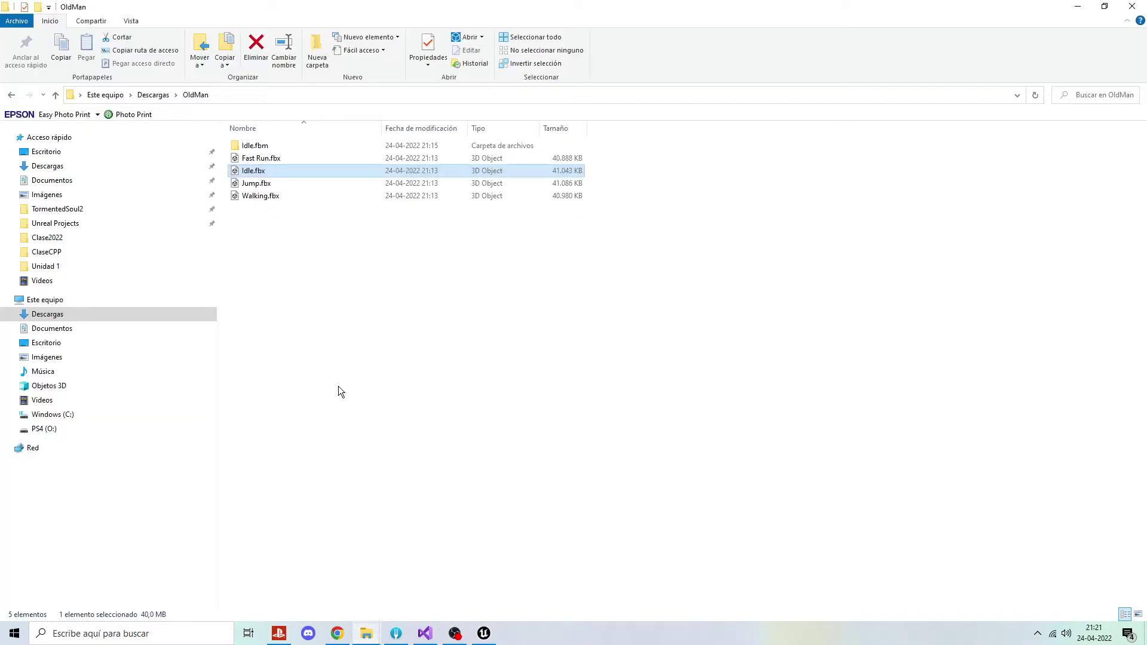
drag(252, 175, 466, 619)
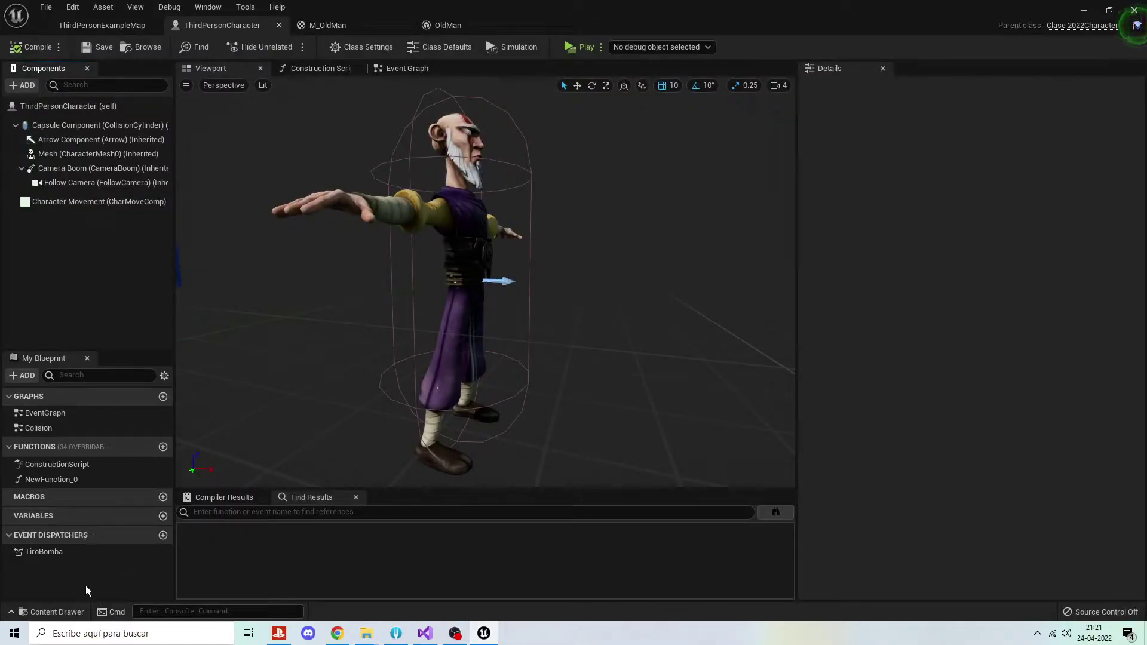
Dock the content browser as a panel across the bottom of the blueprint editor.
drag(87, 591, 270, 559)
click(1039, 408)
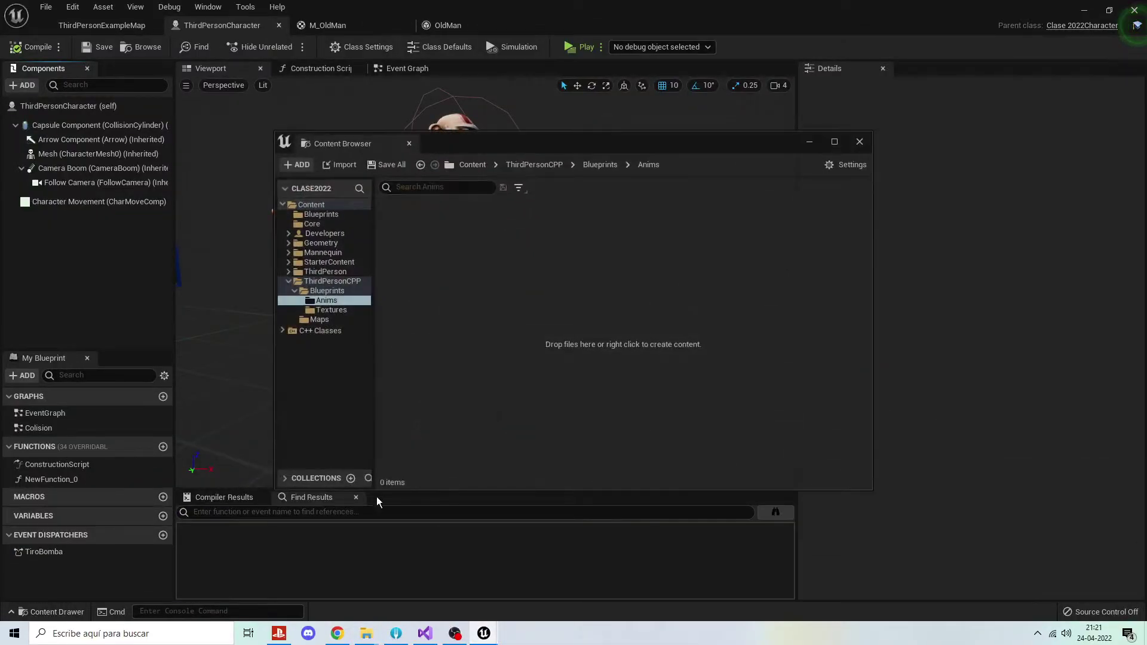
mouse_move(335, 149)
mouse_down()
mouse_move(271, 324)
mouse_move(278, 498)
mouse_up()
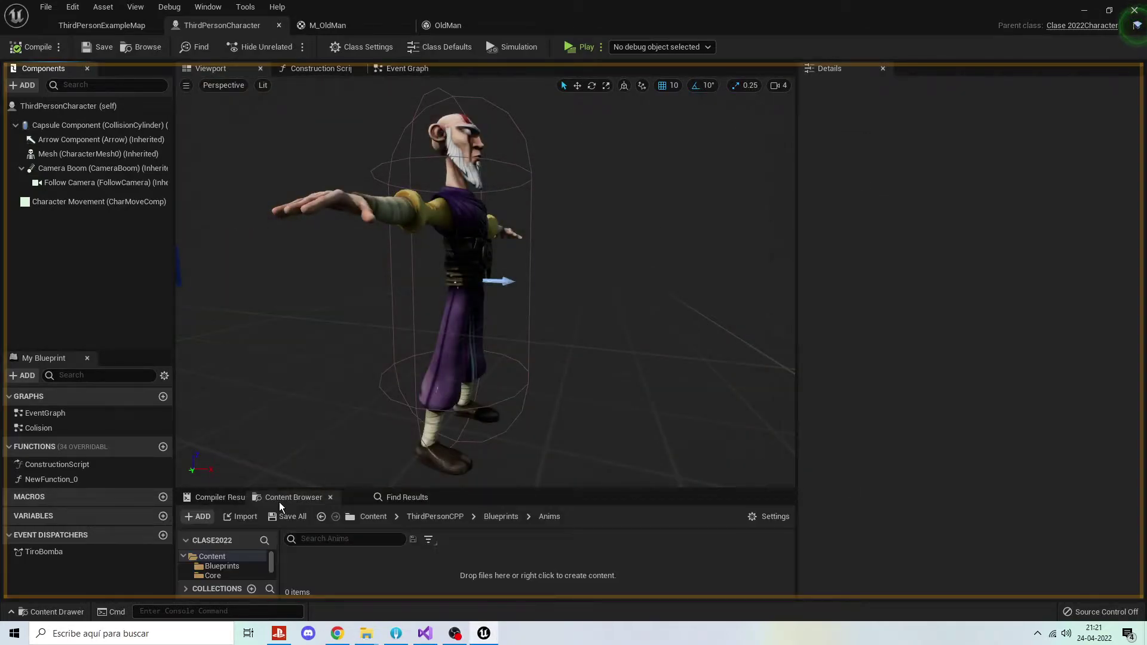
drag(359, 489, 382, 379)
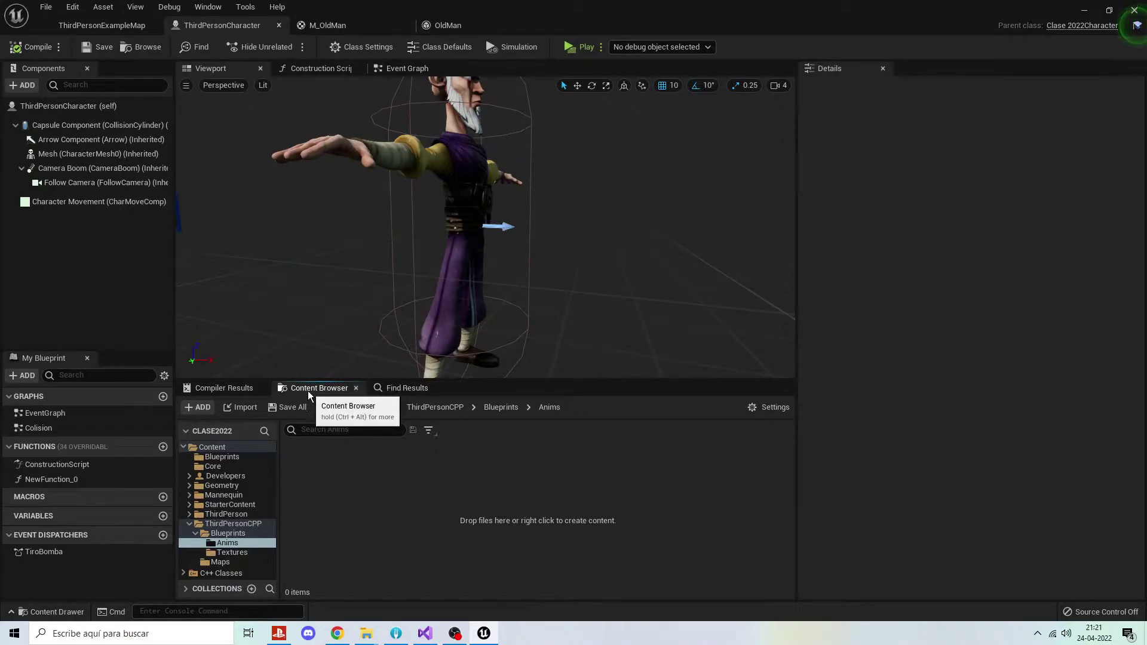
drag(321, 388, 255, 390)
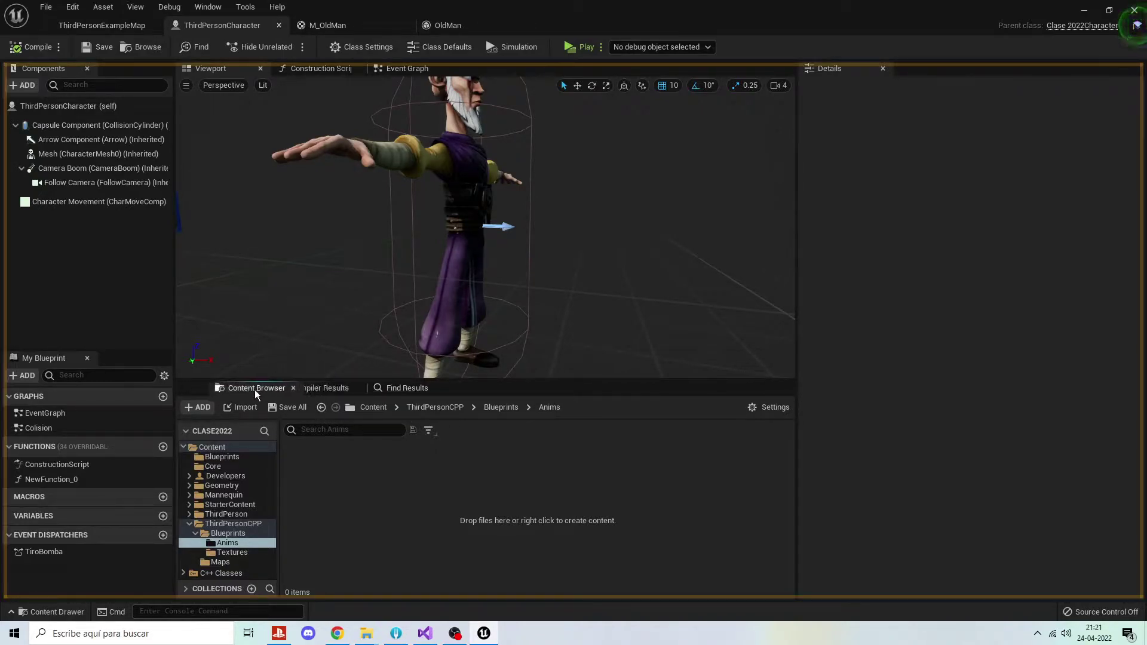
click(328, 389)
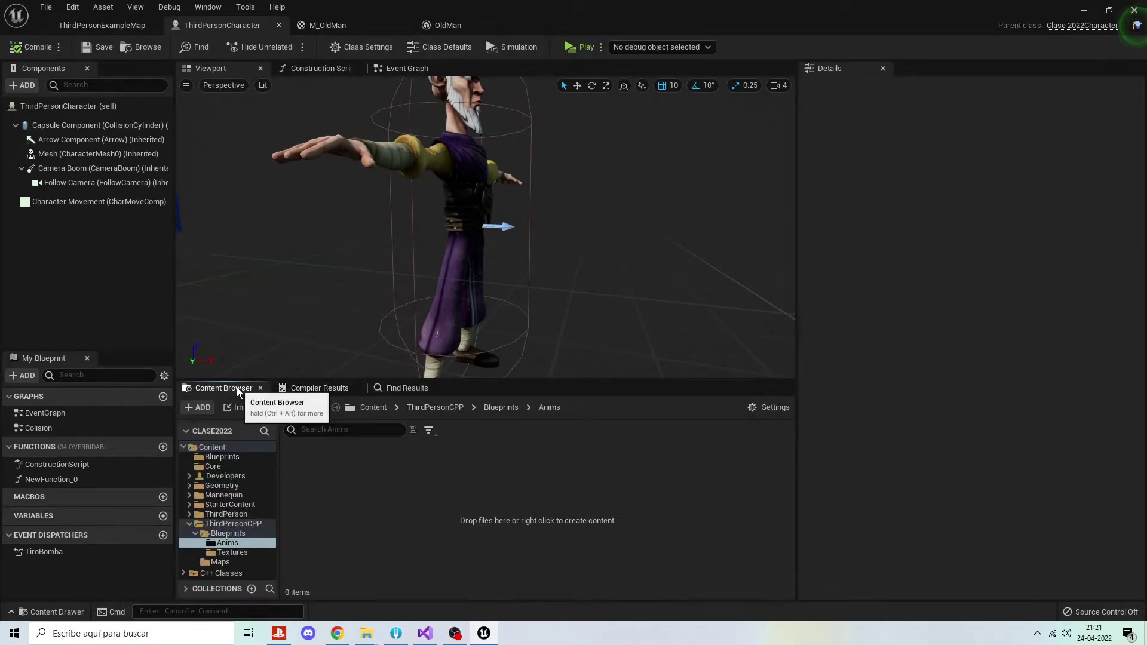
mouse_move(237, 387)
mouse_down()
mouse_move(91, 585)
mouse_move(94, 597)
mouse_up()
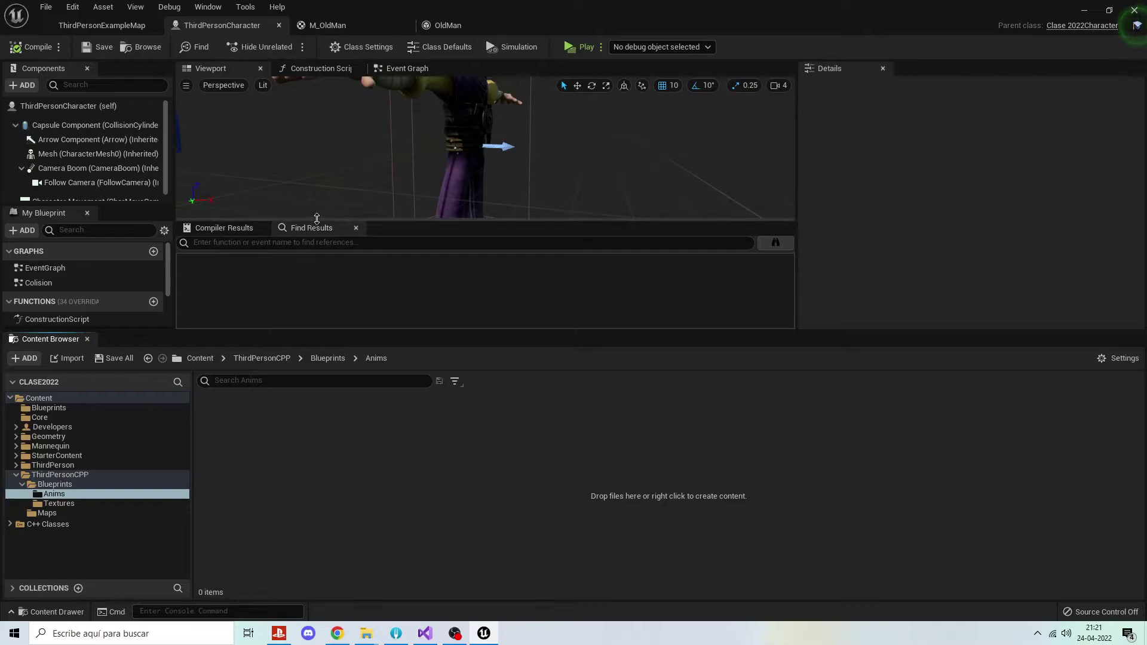
Close the Find Results and Compiler Results panels, leaving the browser on the empty Anims folder.
click(356, 228)
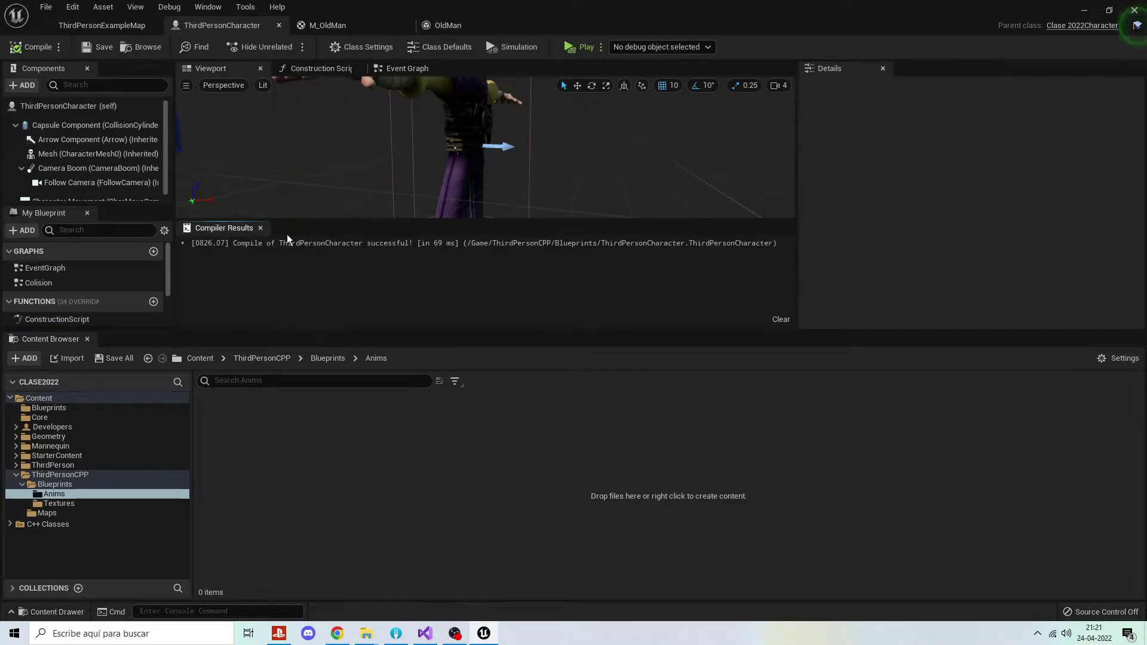
click(258, 228)
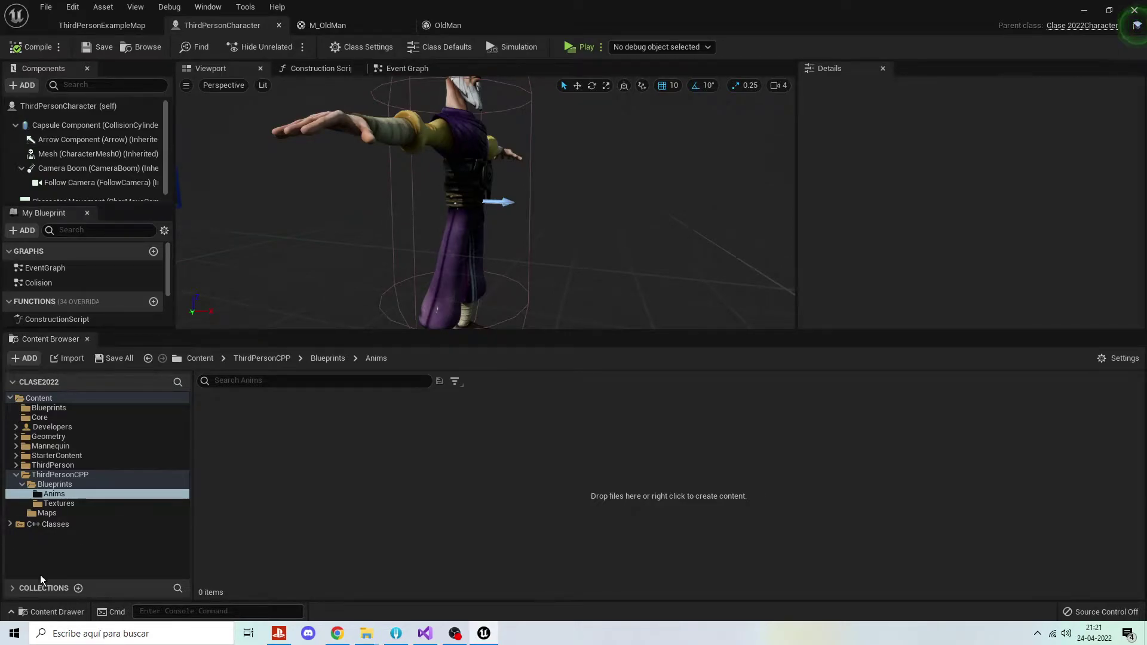
click(60, 614)
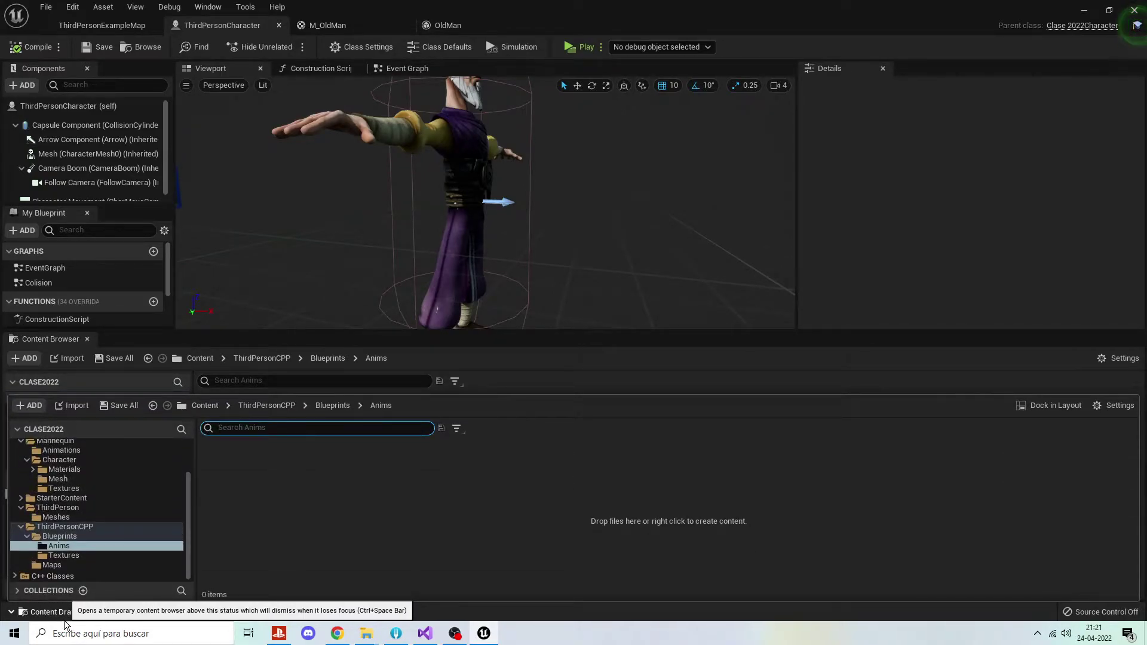
click(65, 616)
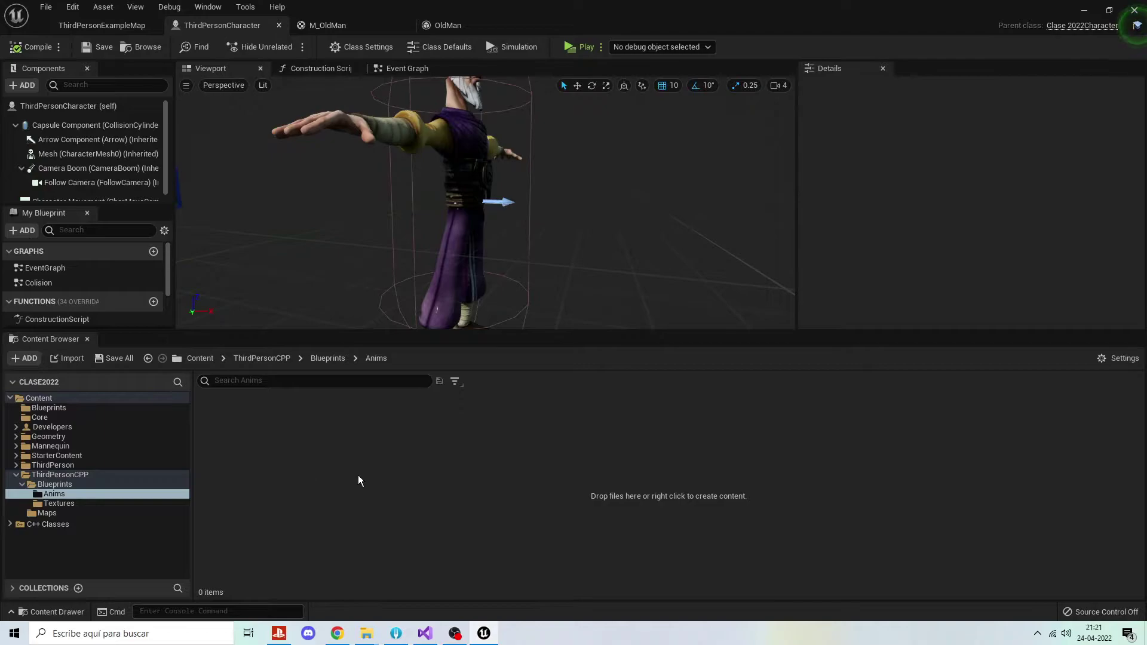
Drag Idle.fbx from the OldMan downloads folder into the Anims folder.
mouse_move(365, 637)
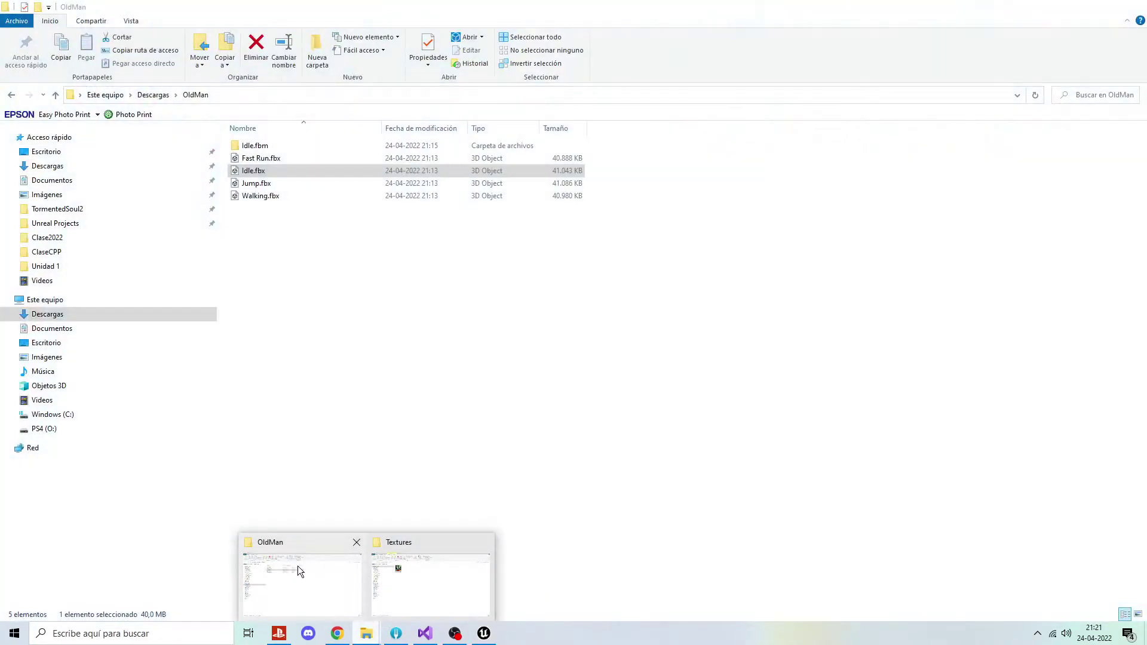
click(281, 568)
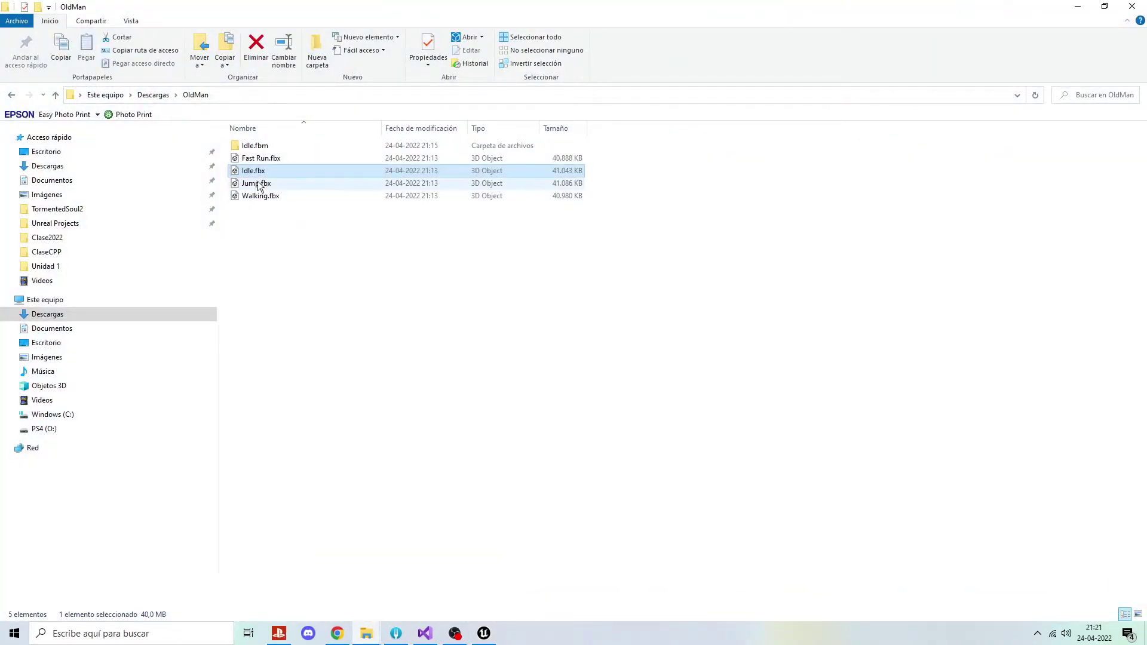
mouse_move(256, 172)
mouse_down()
mouse_move(362, 619)
mouse_move(489, 639)
mouse_move(391, 443)
mouse_up()
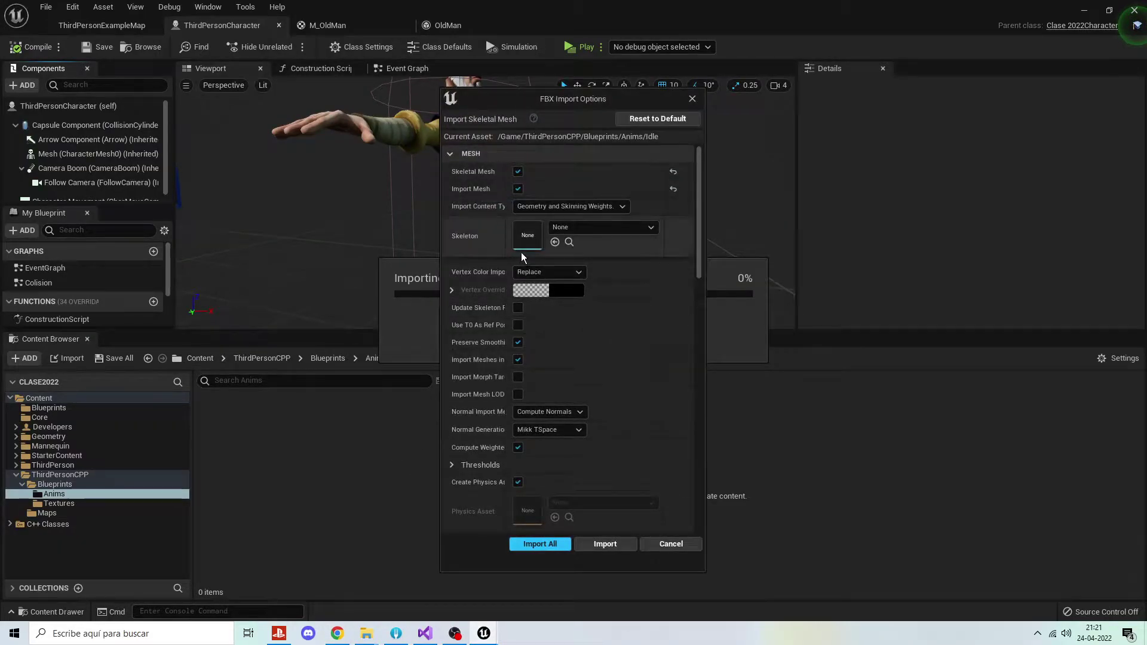
Set the FBX import options so Idle imports as a skeletal mesh.
click(517, 172)
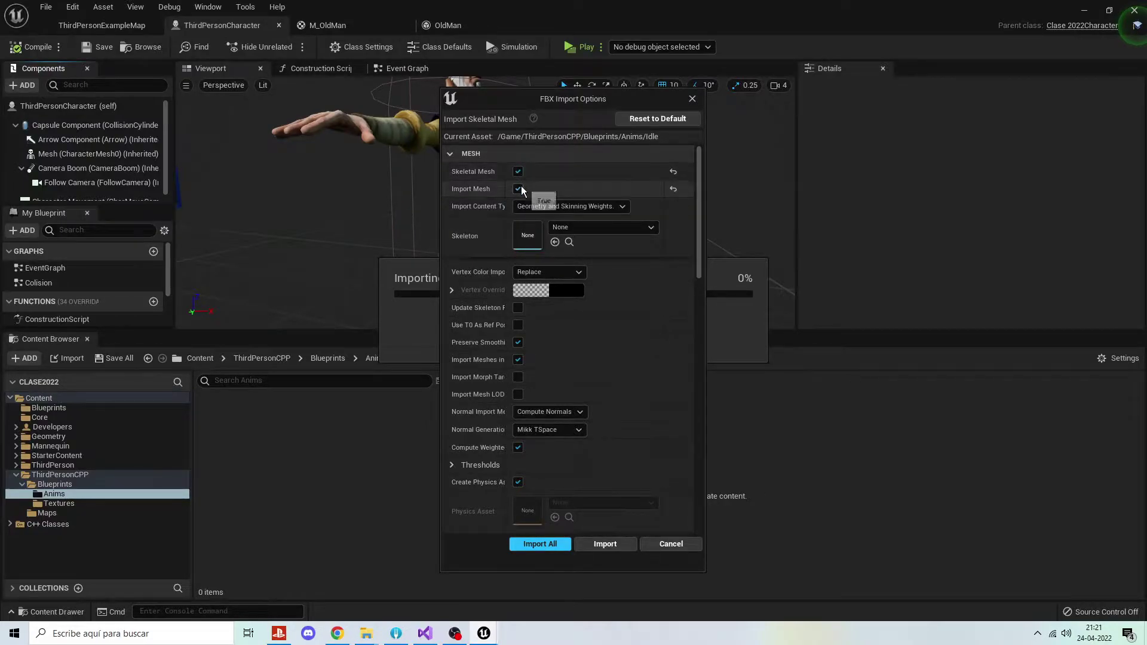
click(518, 172)
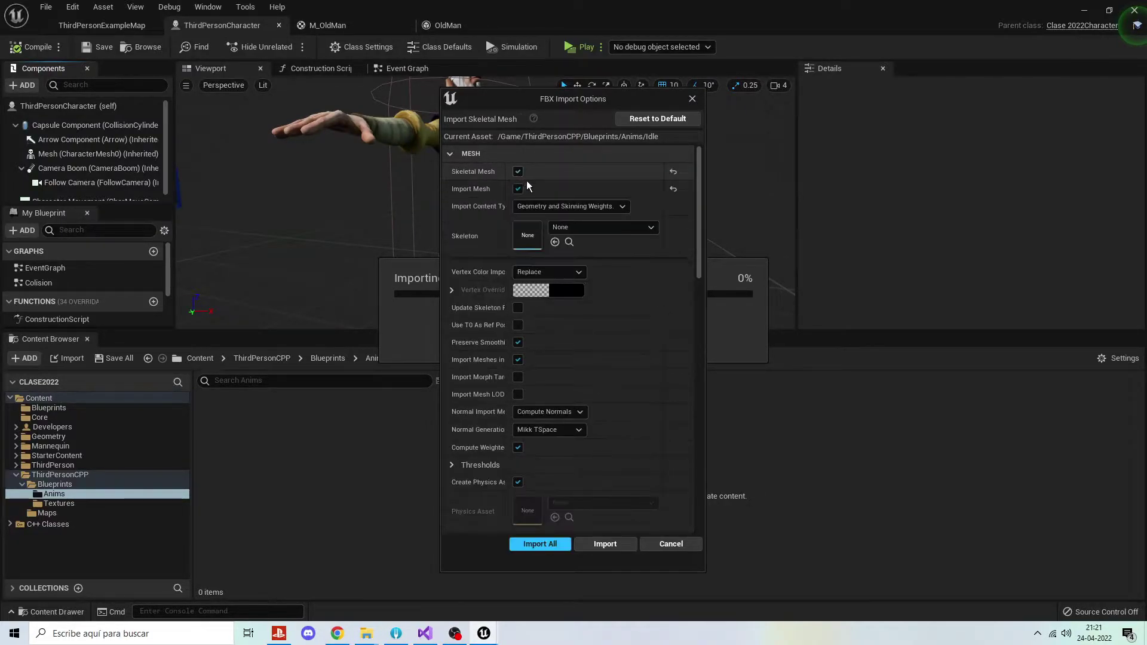
click(518, 184)
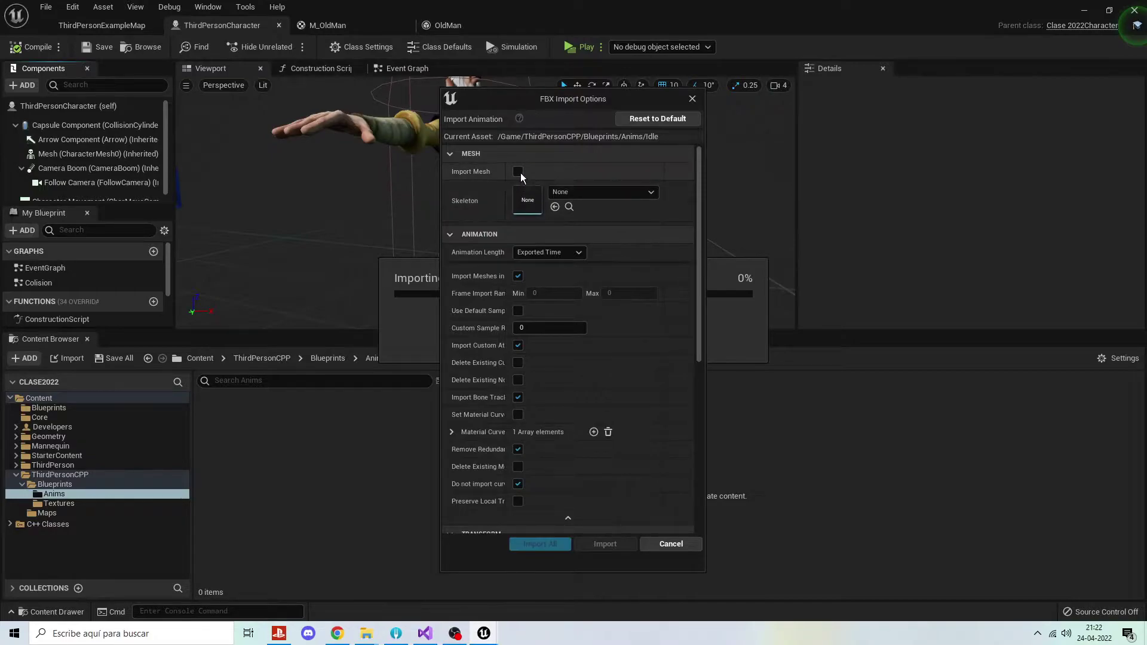
click(518, 173)
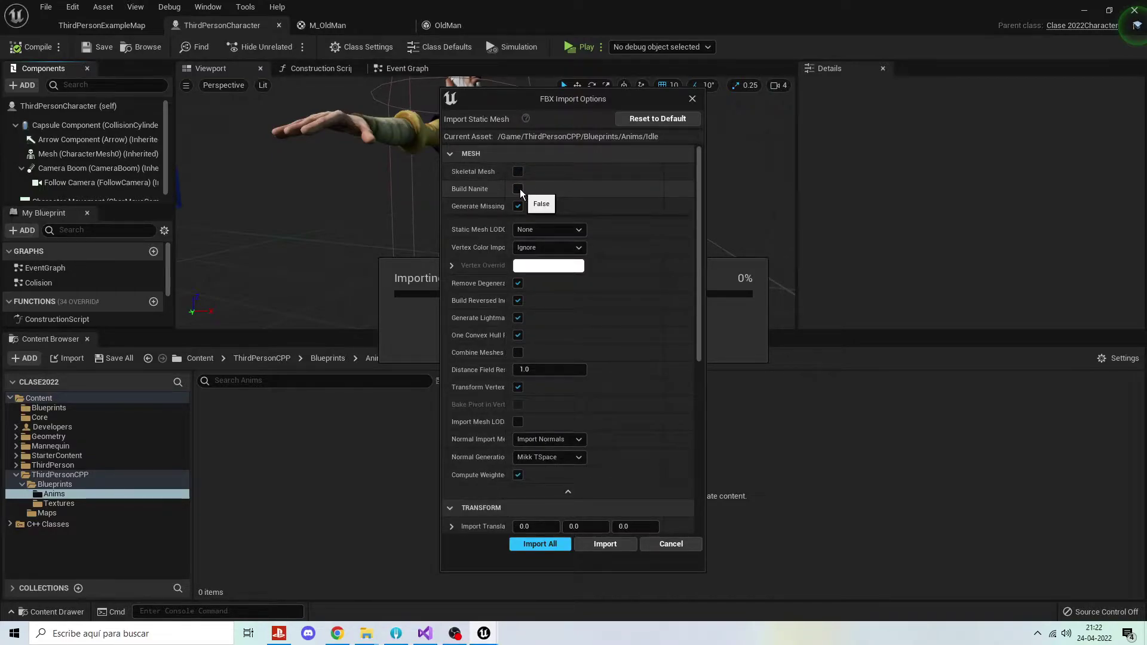
click(518, 173)
click(518, 172)
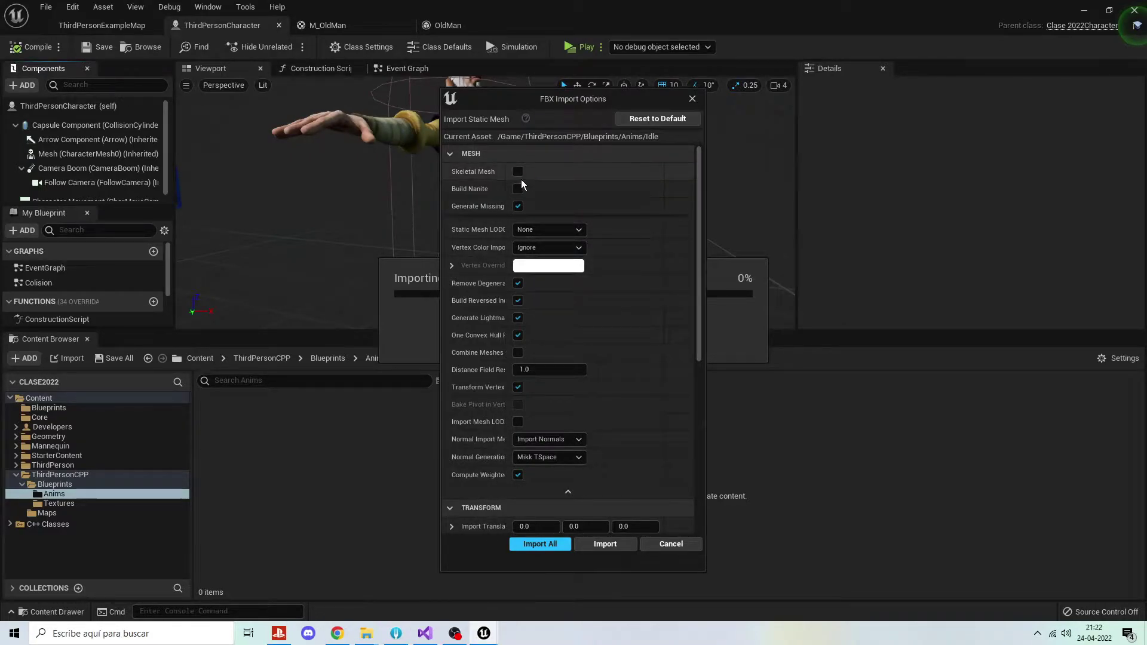
click(518, 172)
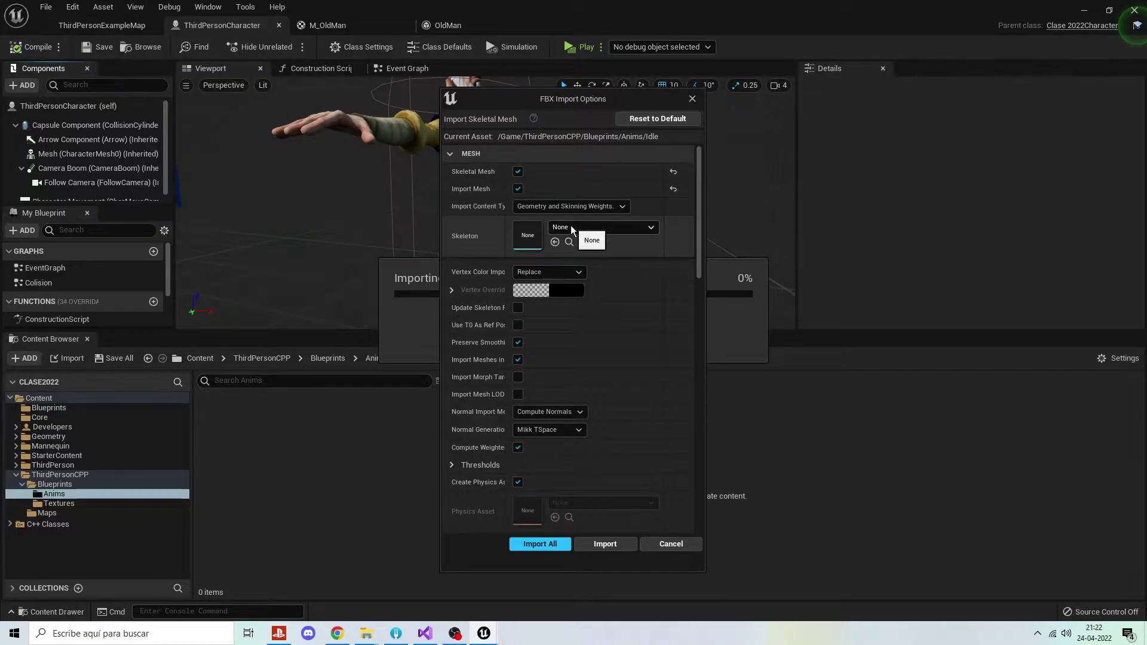
click(519, 189)
click(518, 172)
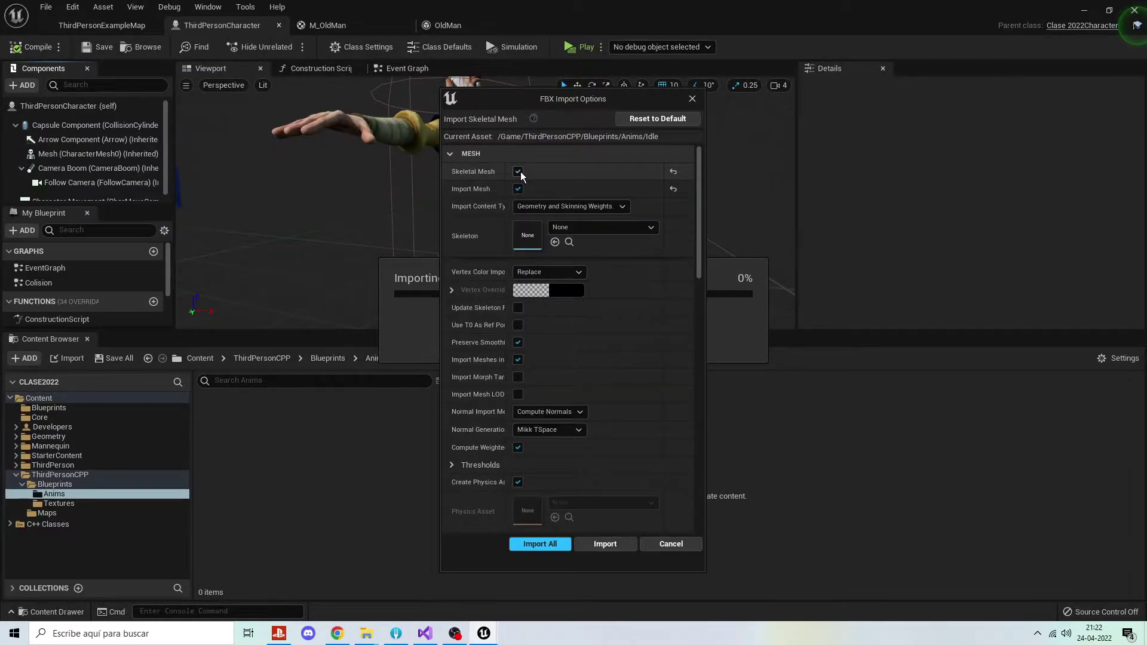
click(519, 172)
click(518, 173)
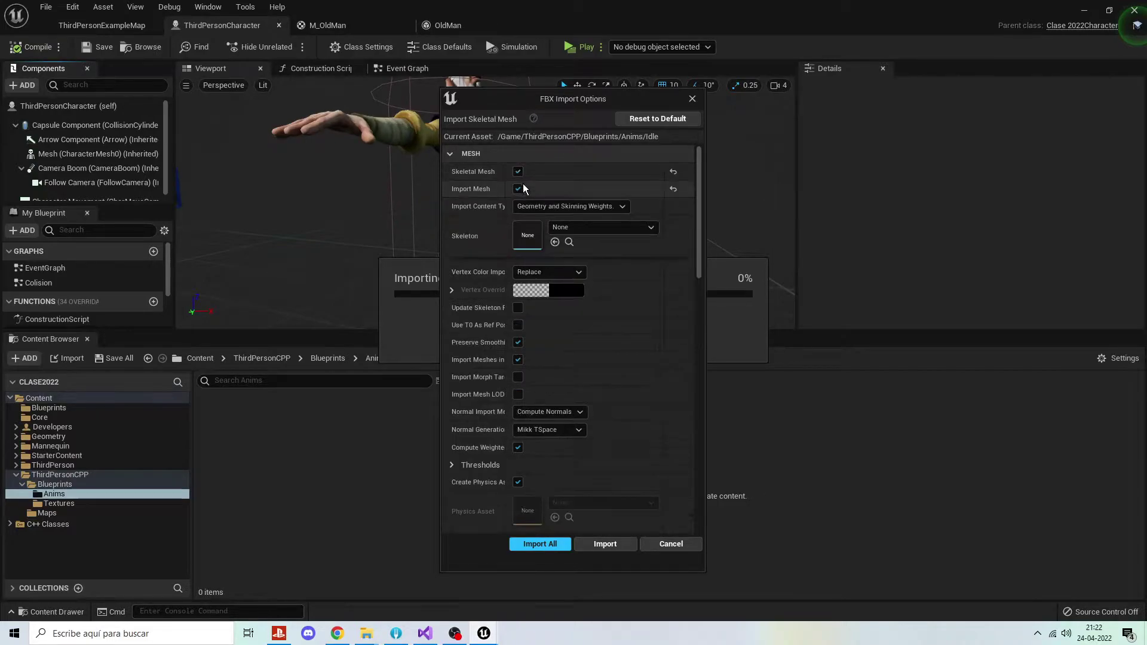
click(582, 227)
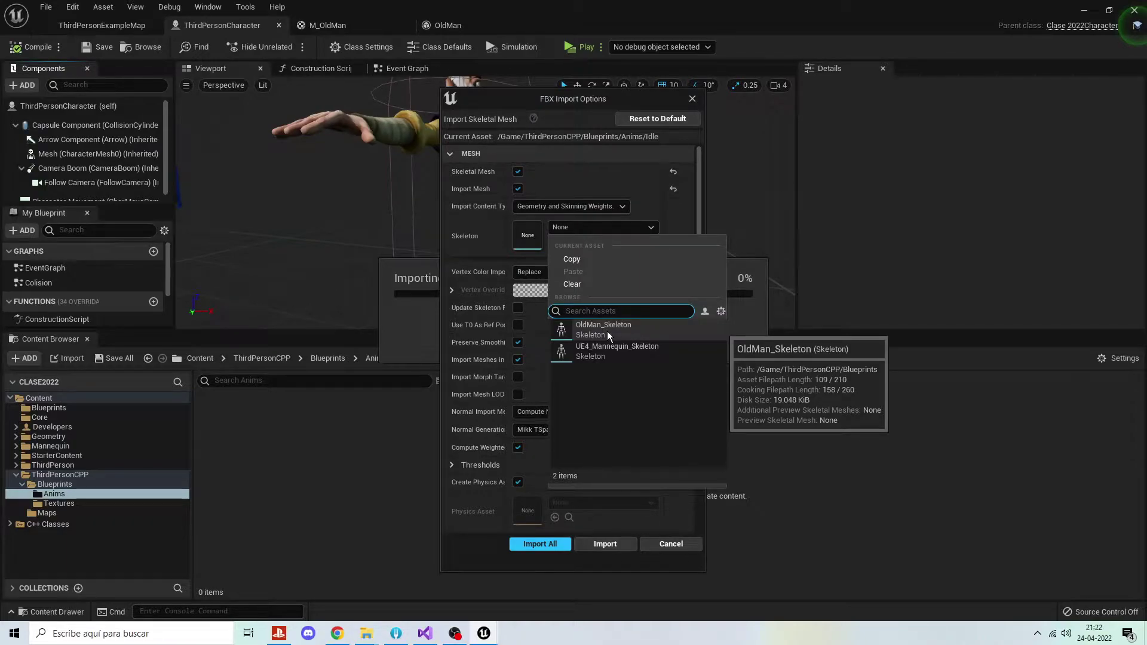
Assign OldMan_Skeleton and set Material Import Method to Do Not Create Material.
click(607, 331)
scroll(573, 352, down, 5)
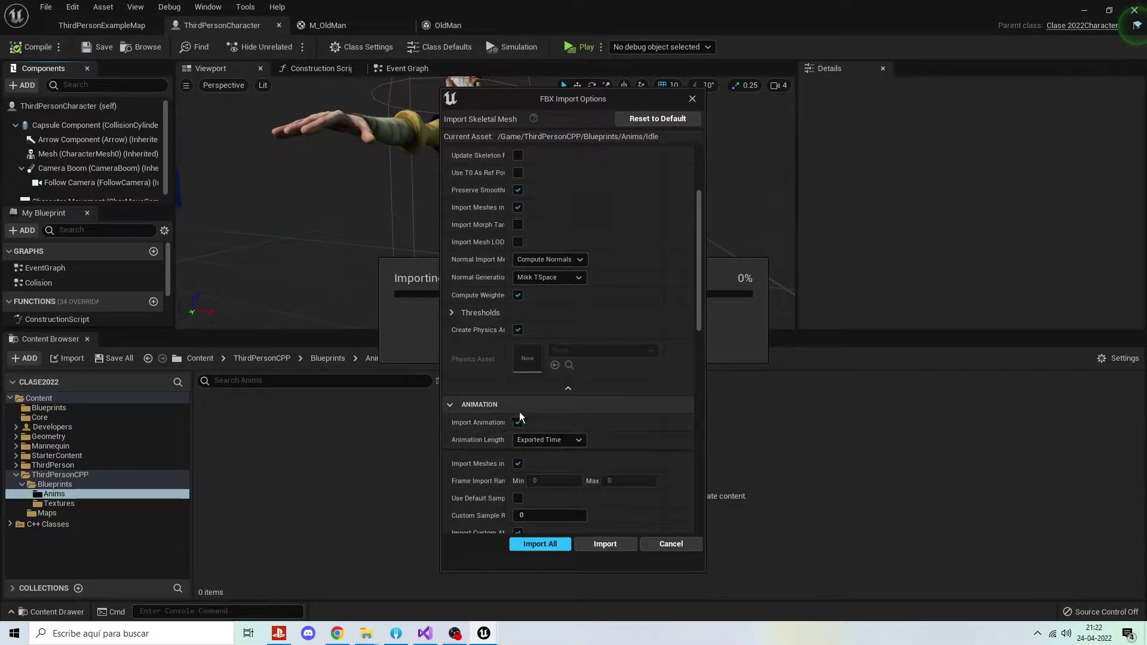
scroll(546, 466, down, 5)
scroll(548, 473, down, 3)
scroll(549, 475, down, 5)
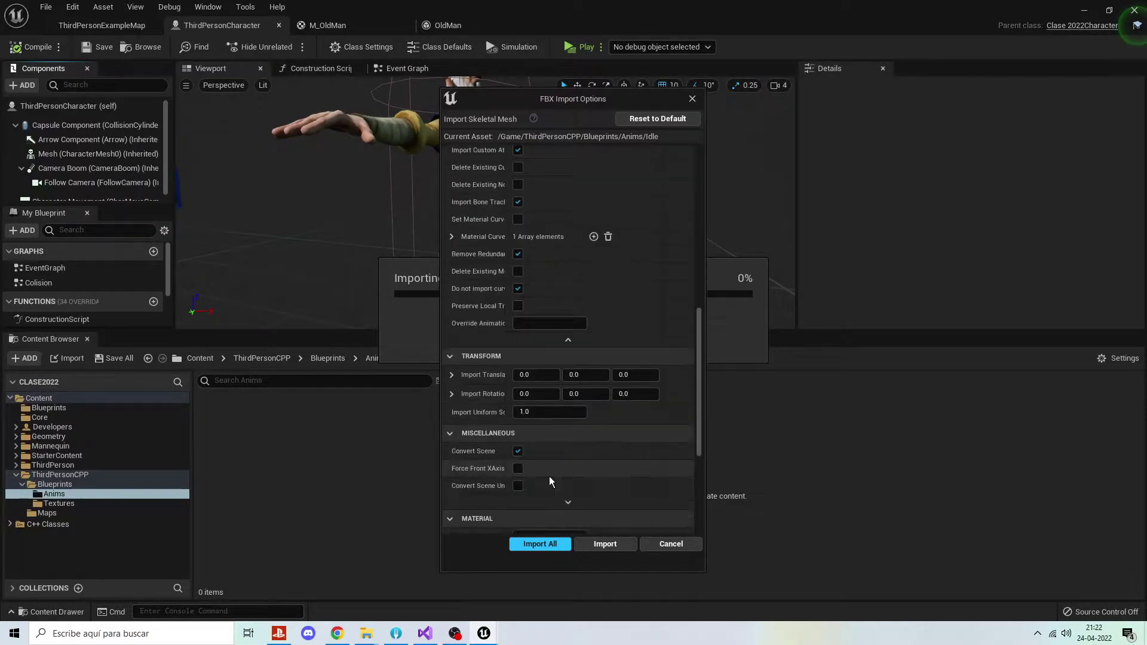
scroll(549, 476, down, 2)
scroll(550, 475, down, 2)
click(566, 405)
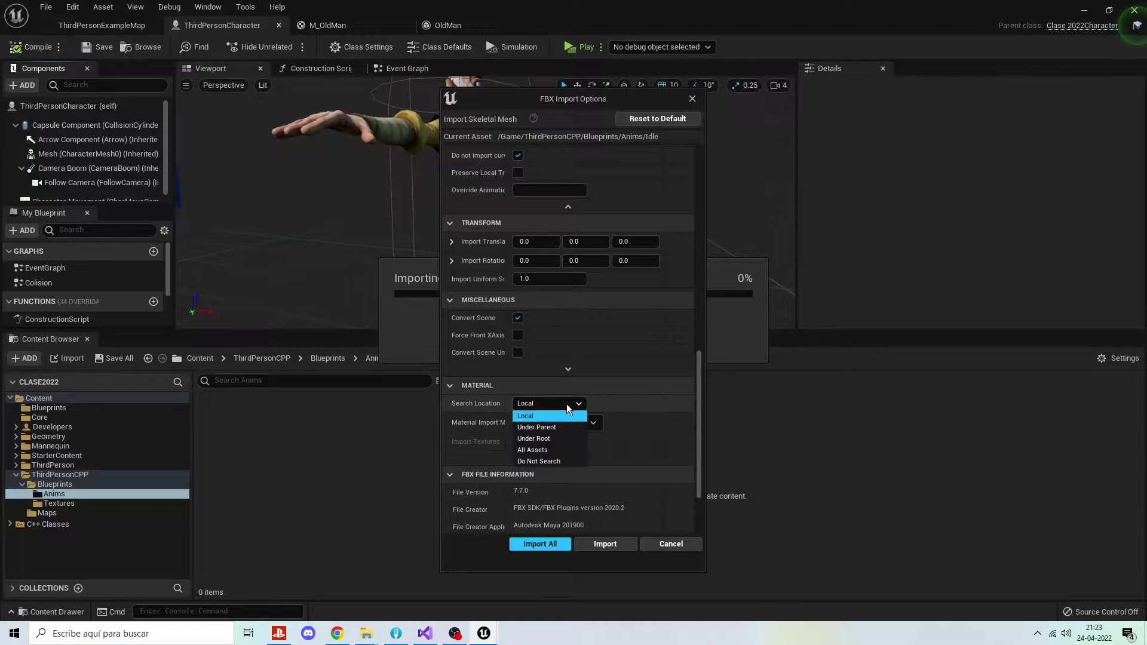
click(570, 411)
click(575, 423)
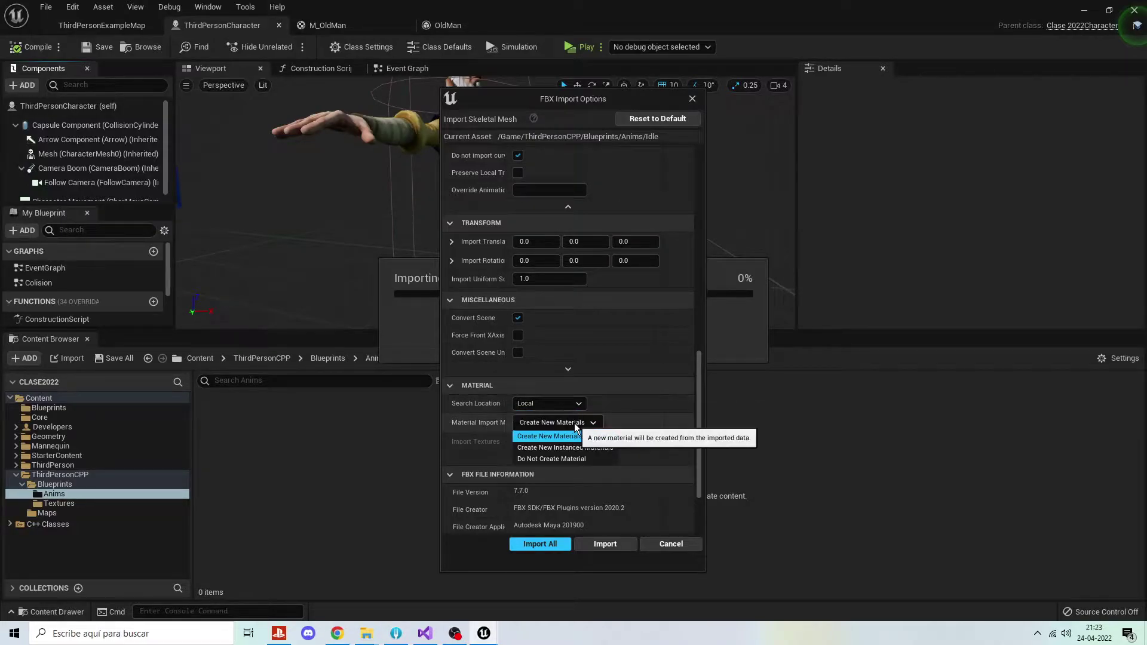
click(571, 460)
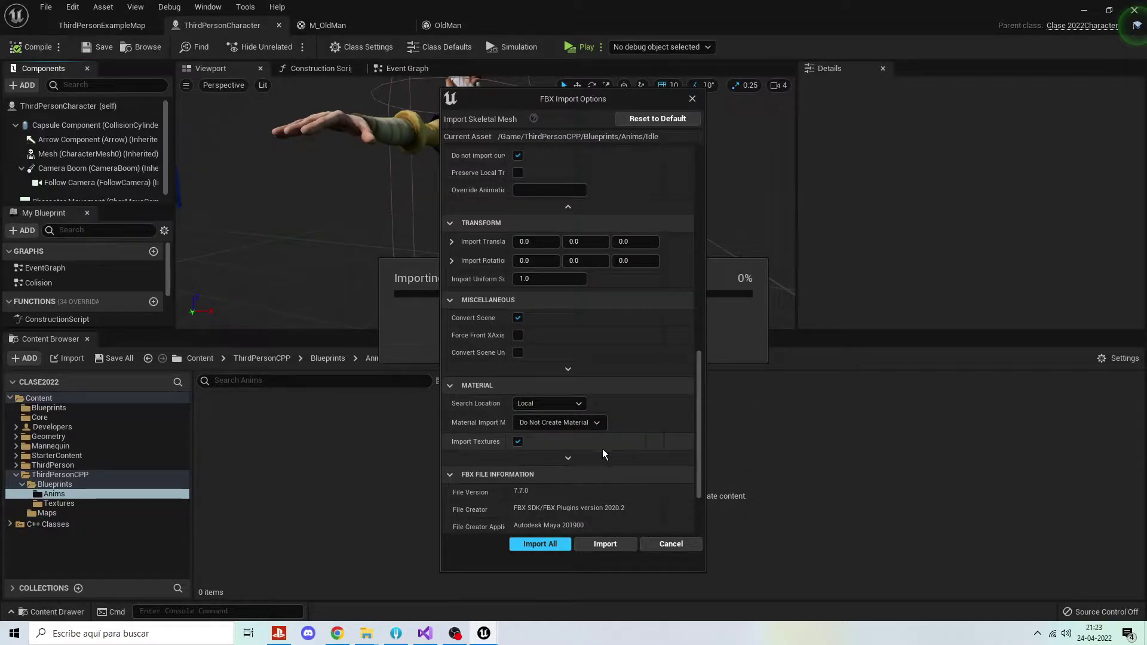
Uncheck Import Textures and import Idle.fbx with Import All.
click(518, 442)
scroll(605, 431, down, 2)
scroll(605, 436, down, 1)
scroll(604, 440, up, 2)
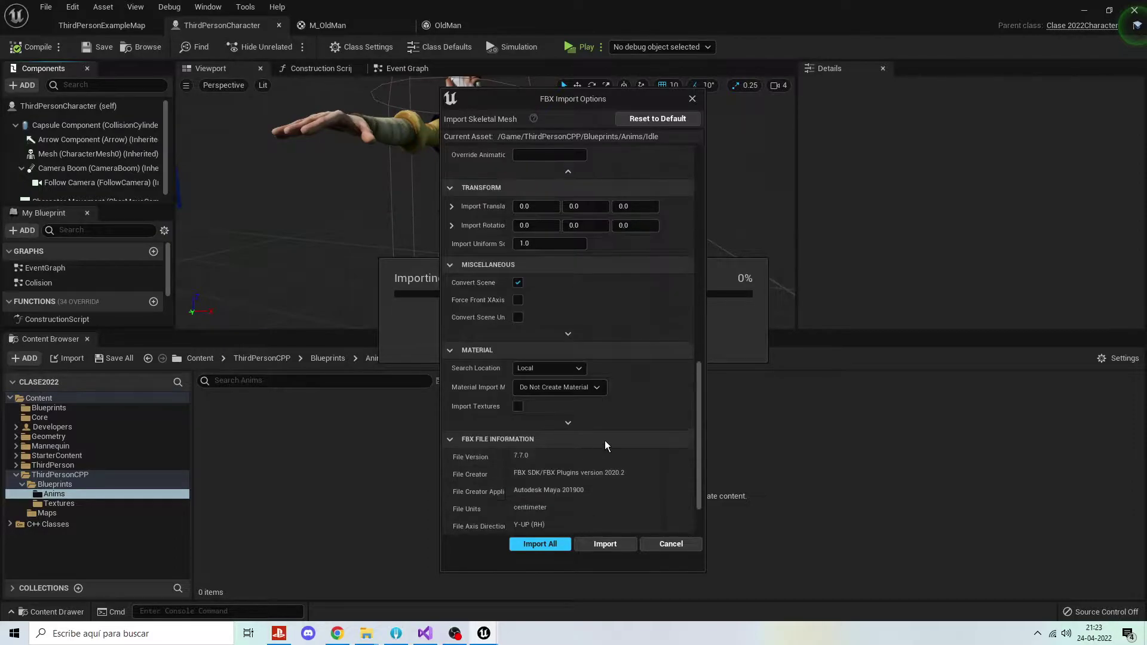
scroll(604, 442, up, 2)
scroll(604, 442, up, 2)
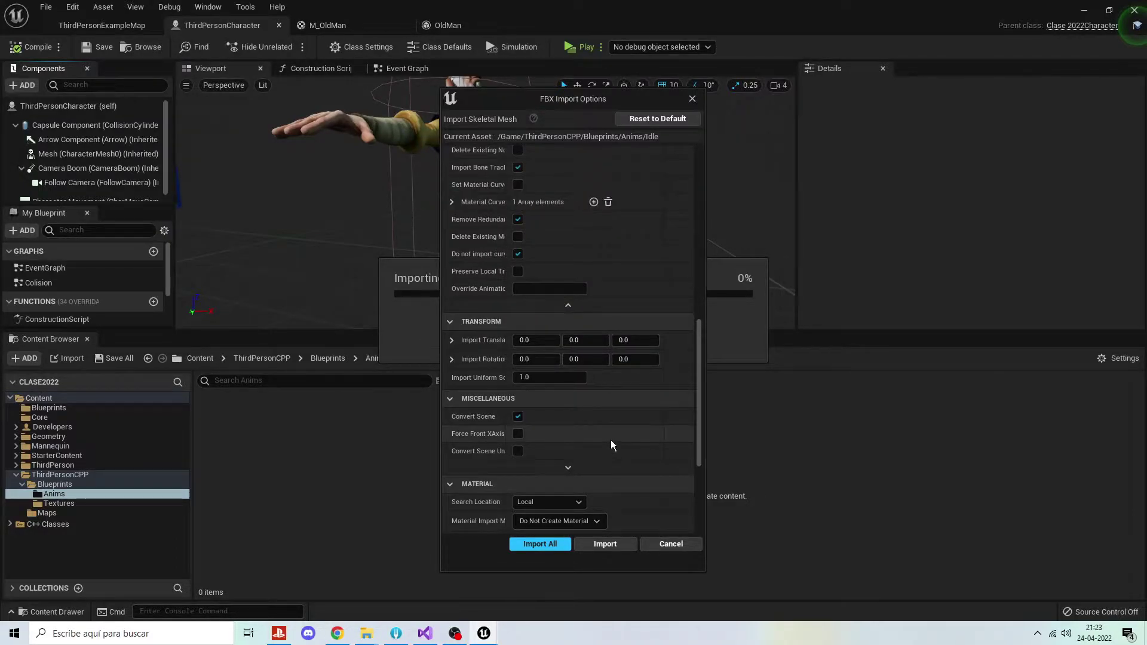
scroll(611, 439, up, 4)
scroll(606, 436, up, 2)
scroll(604, 434, up, 6)
scroll(604, 436, up, 3)
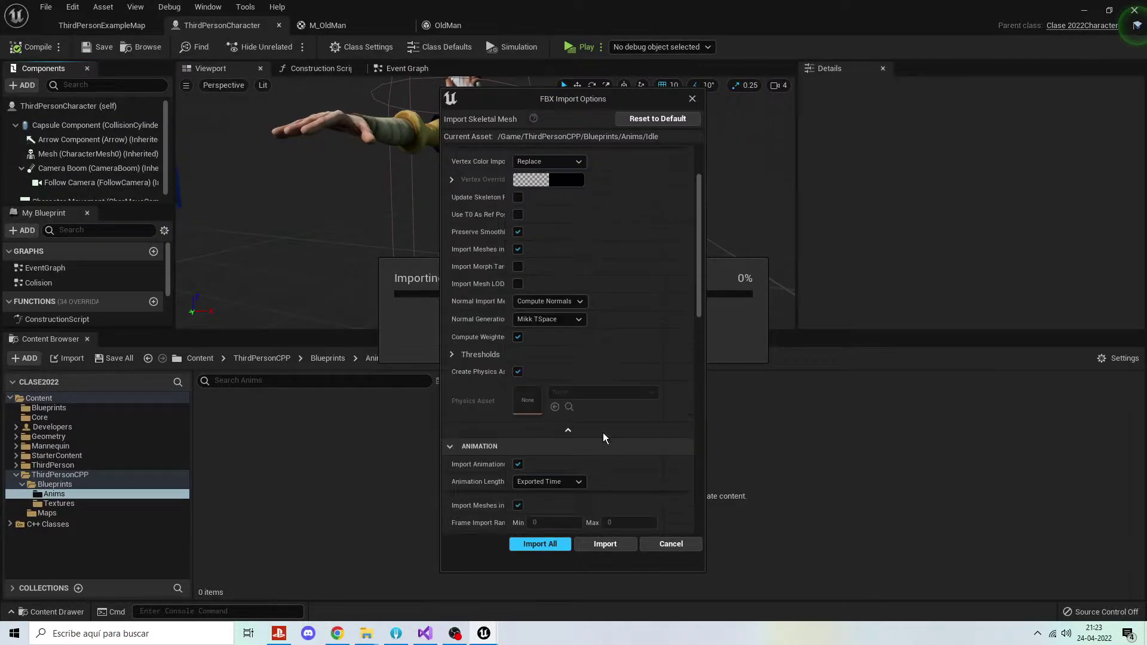
scroll(597, 431, up, 3)
scroll(591, 425, up, 1)
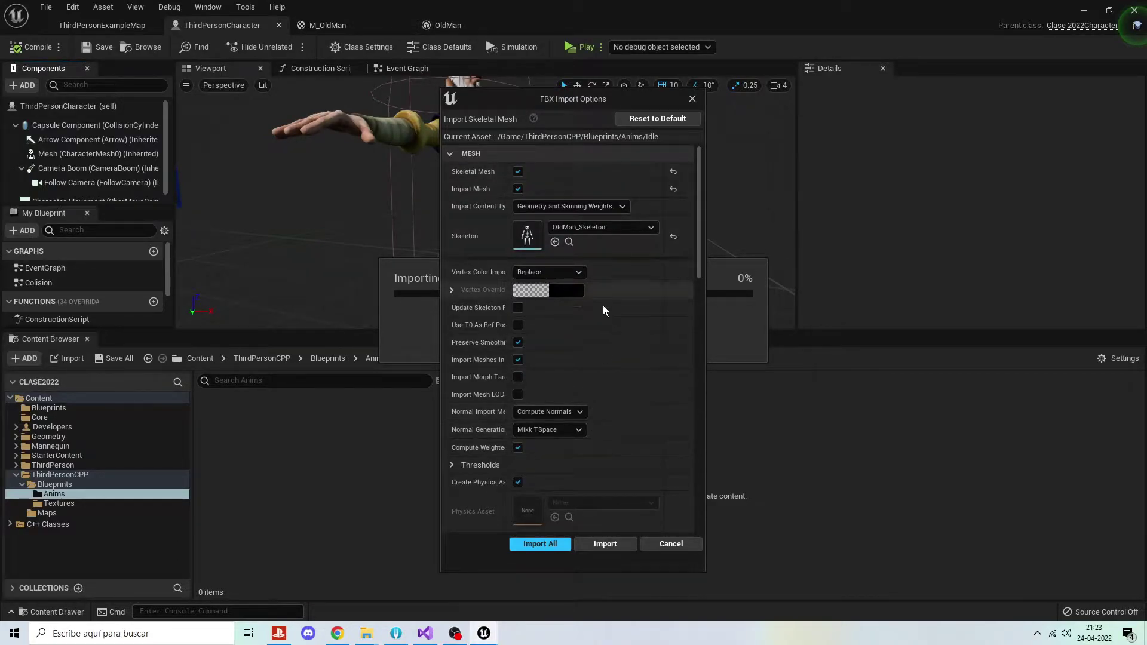
click(540, 543)
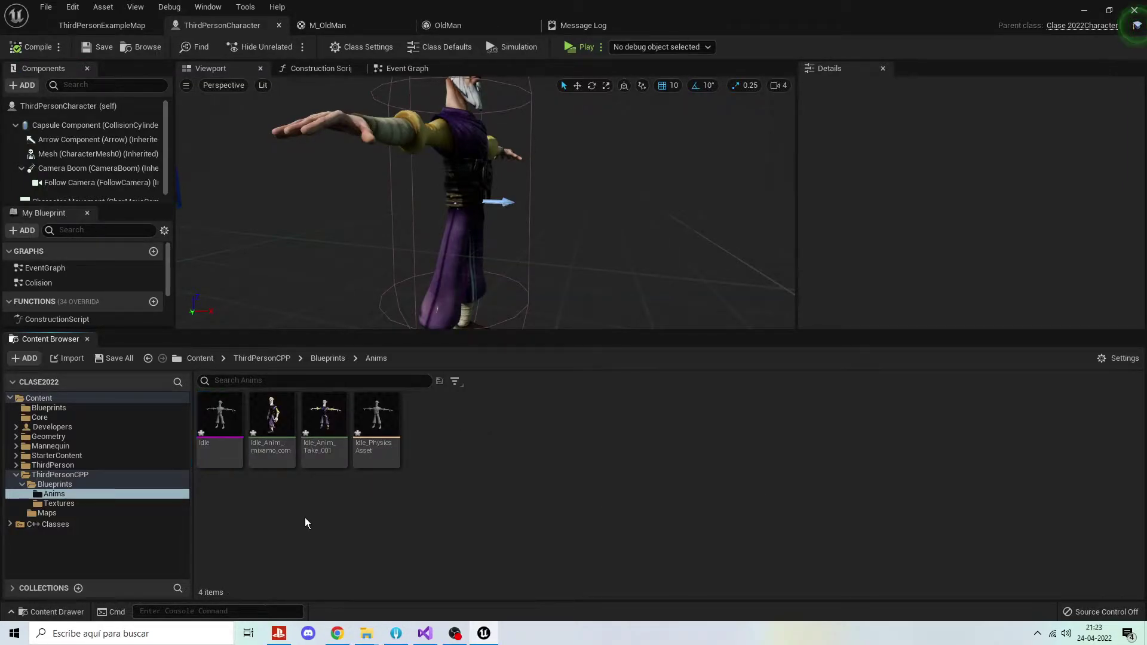
Inspect the grey untextured Idle mesh up close, then close it for ThirdPersonExampleMap.
double_click(219, 413)
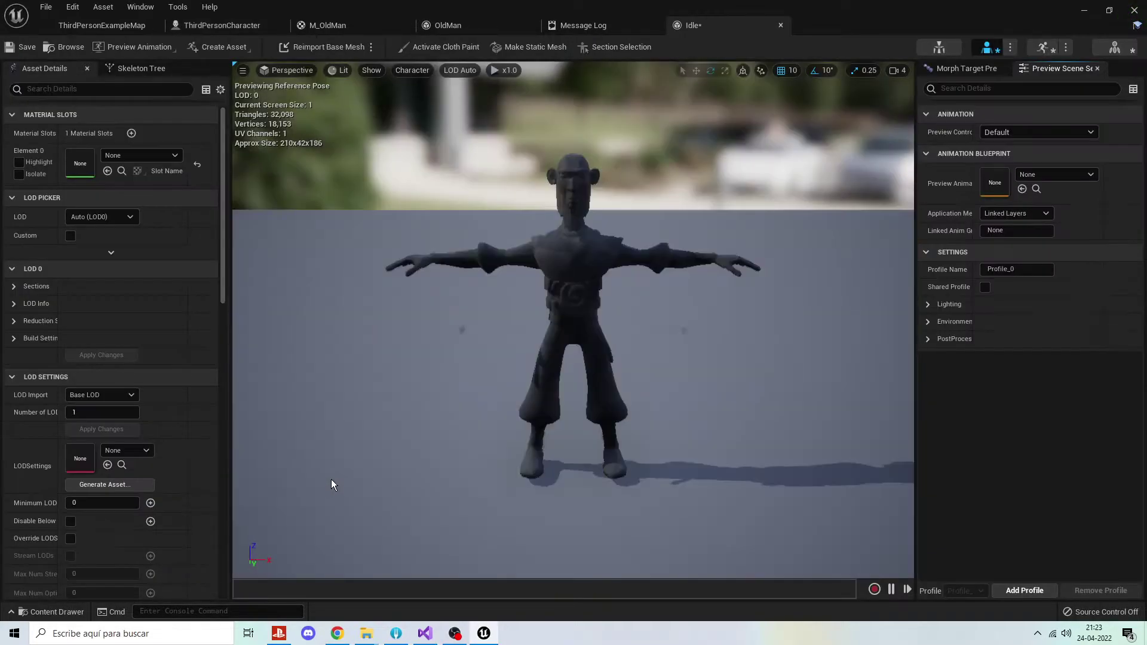
drag(333, 484, 638, 138)
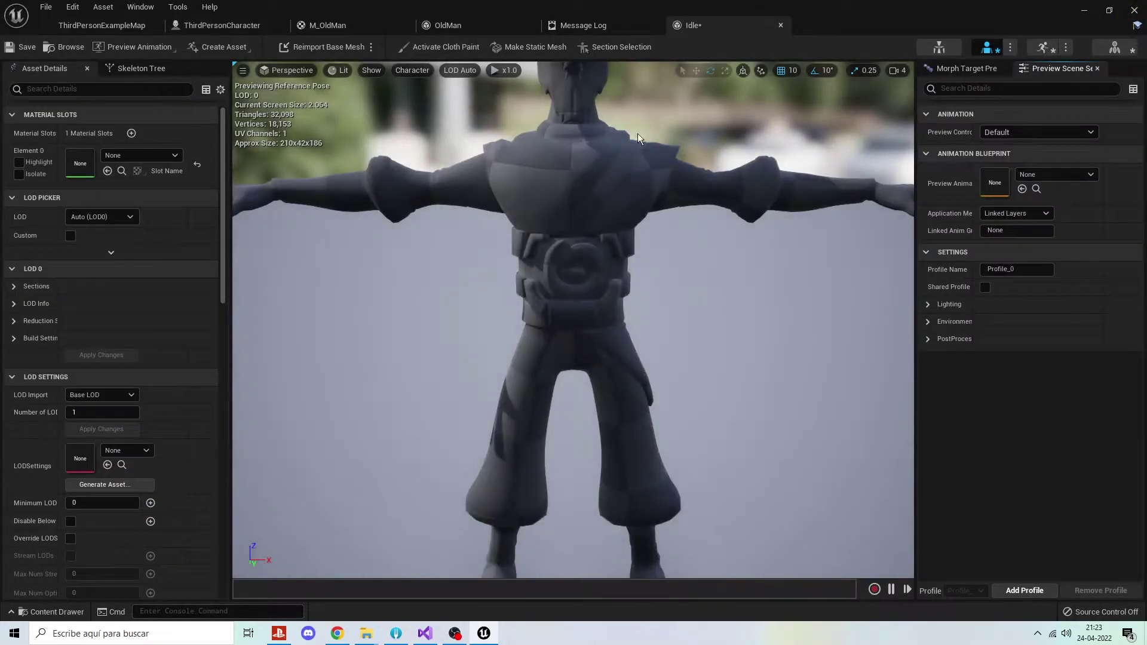
scroll(638, 138, down, 5)
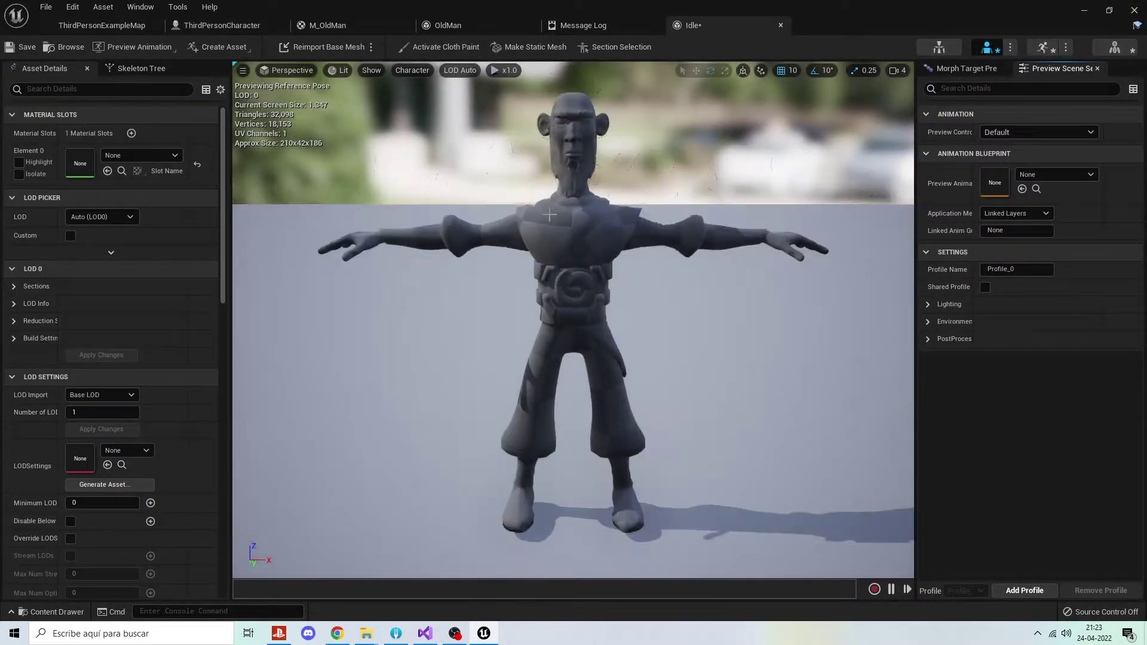
click(781, 25)
click(85, 25)
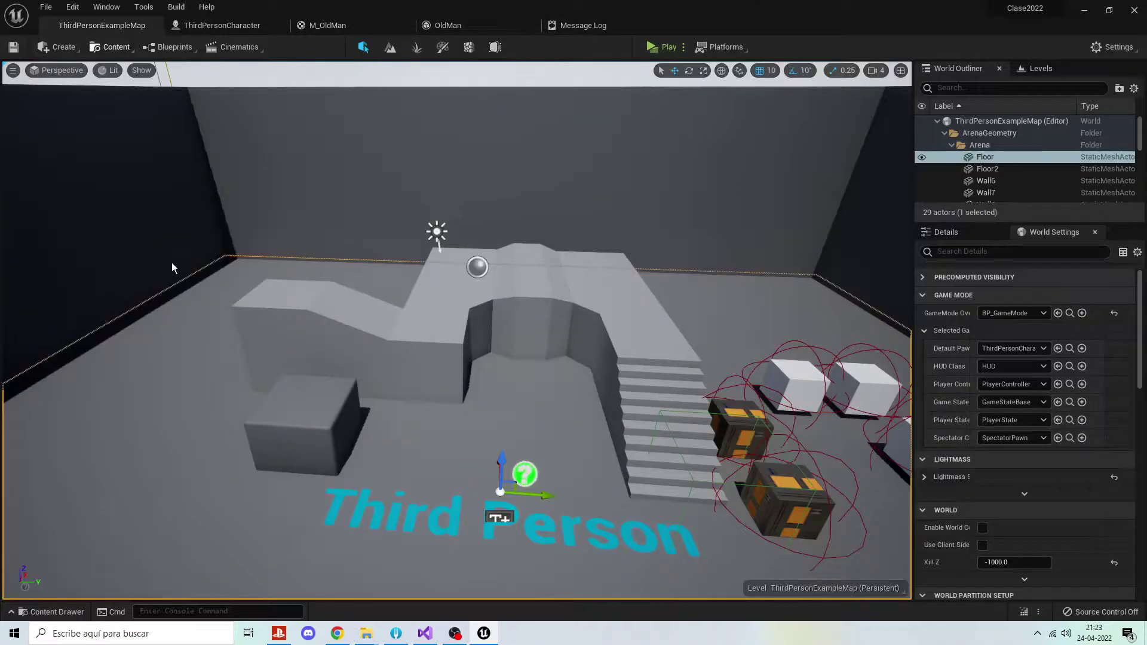
Preview Idle_Anim_mixamo_com on the textured old man, then reopen Anims and select Idle_PhysicsAsset.
click(58, 612)
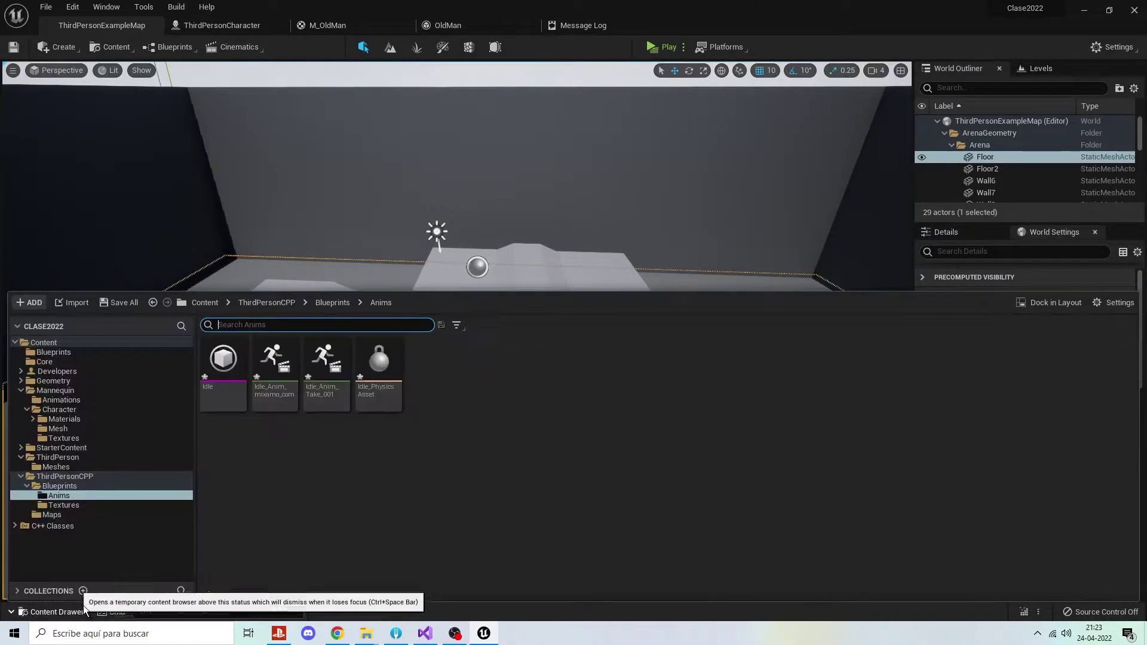
double_click(275, 358)
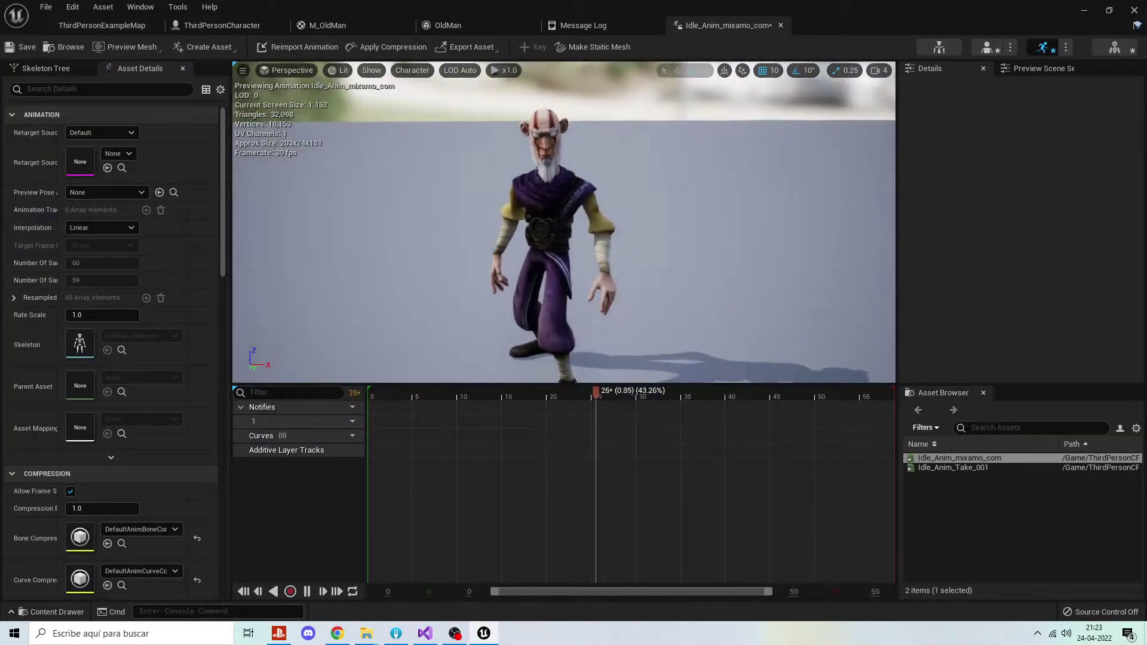
scroll(592, 246, up, 3)
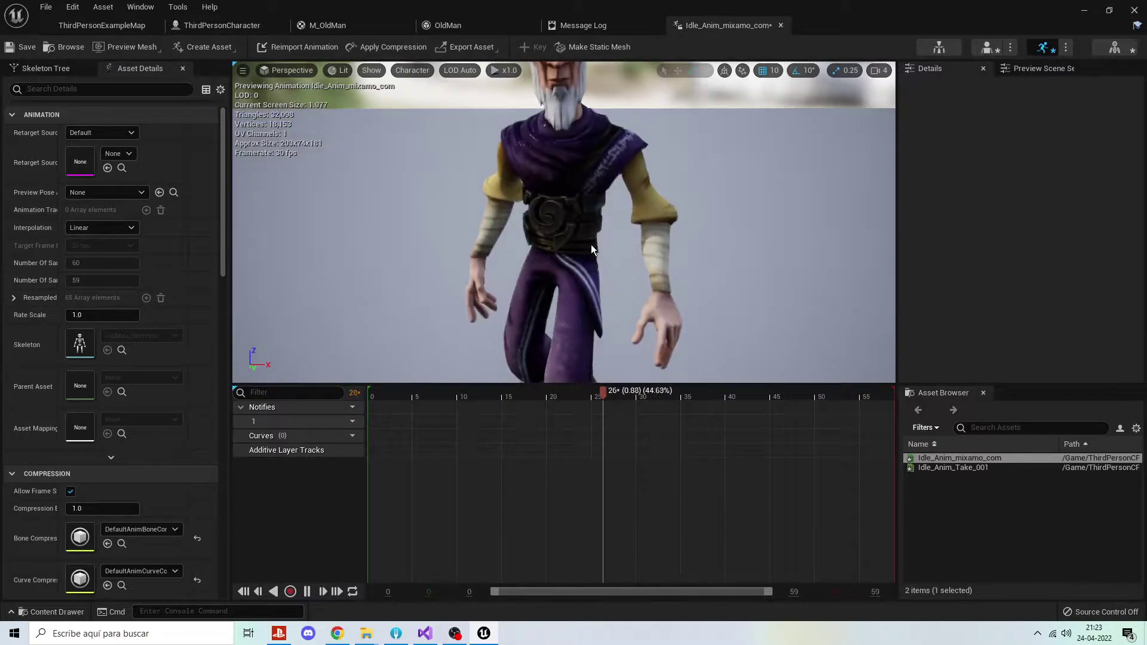
scroll(590, 245, down, 3)
middle_click(716, 18)
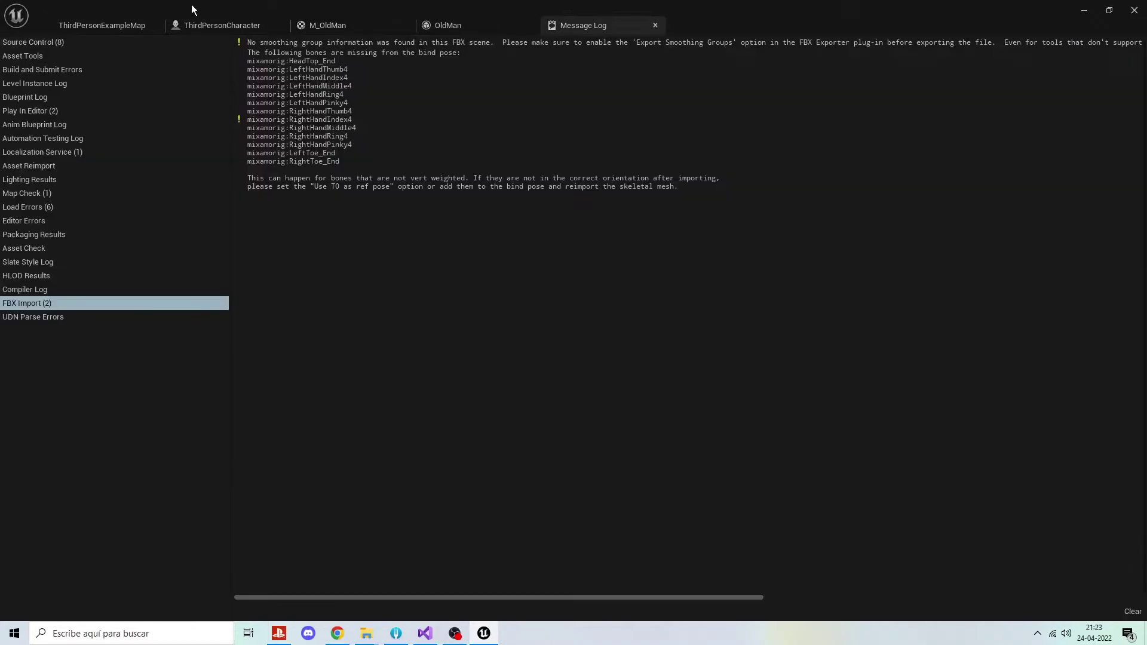
click(105, 25)
click(57, 613)
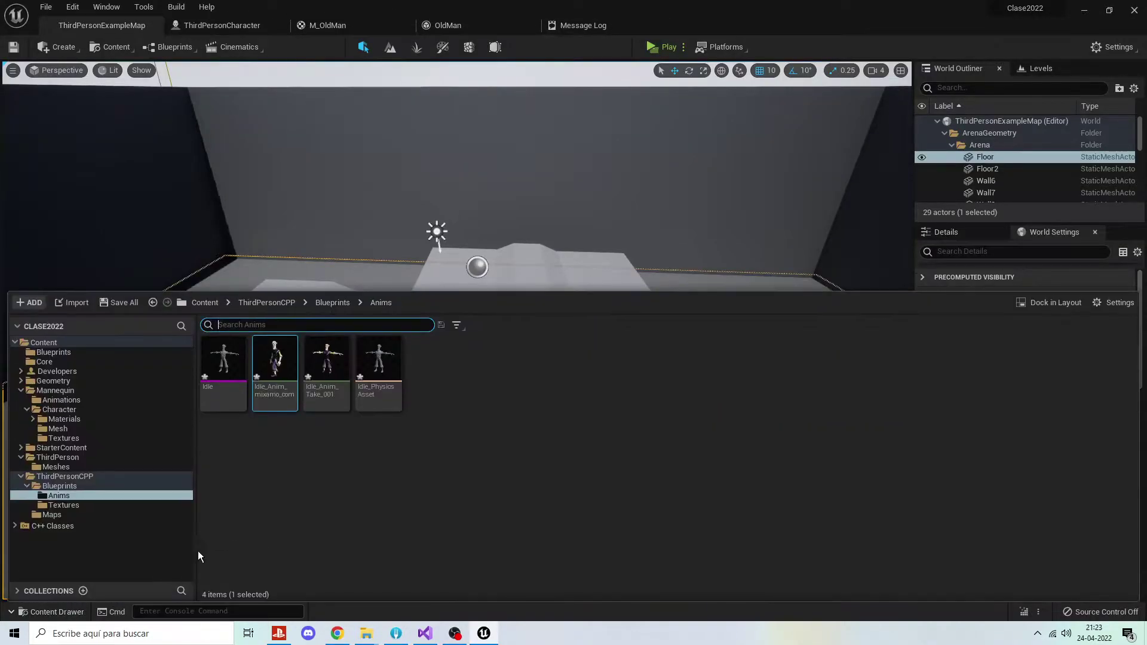
click(379, 361)
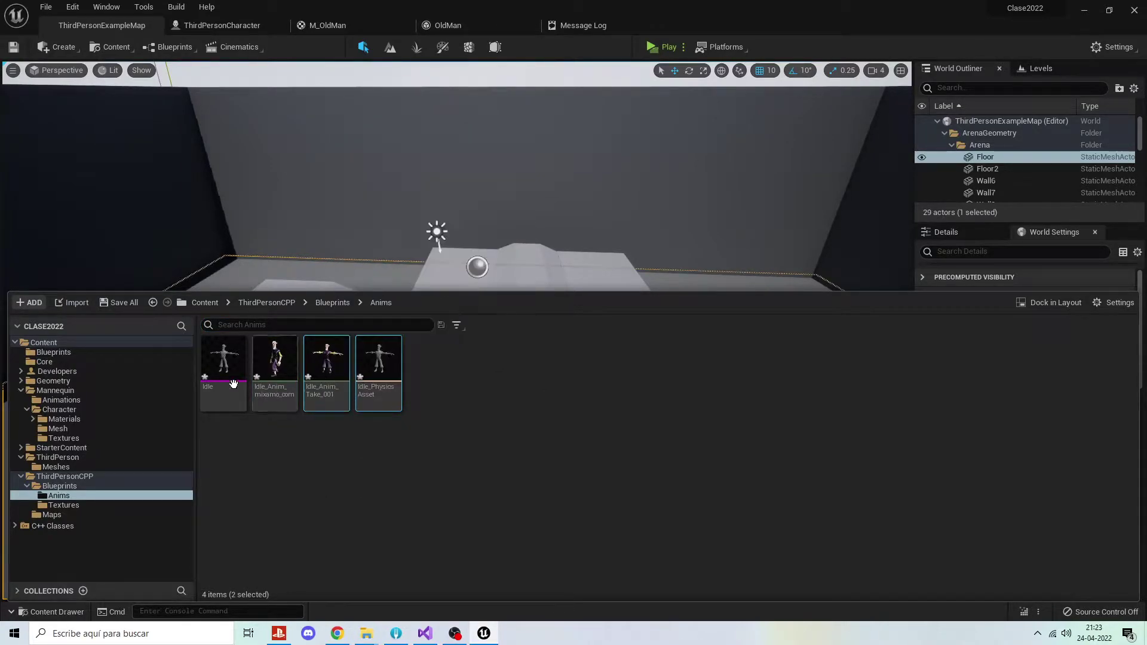
Force-delete the Idle skeletal mesh, then start and cancel deleting Idle_Anim_Take_001.
click(219, 365)
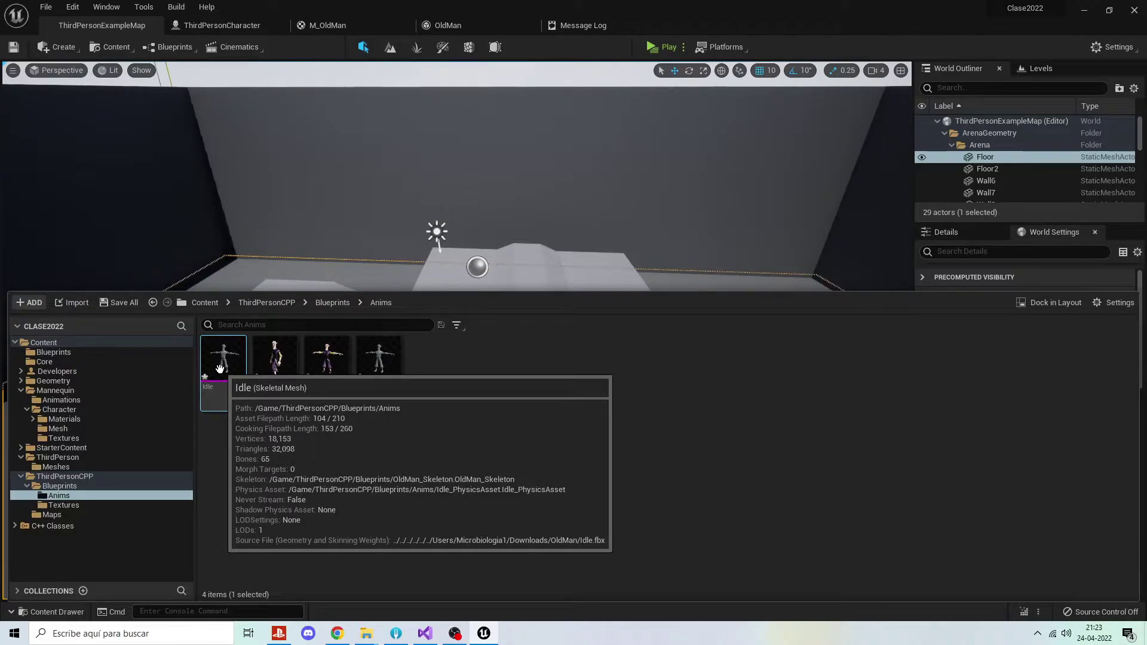
key(Delete)
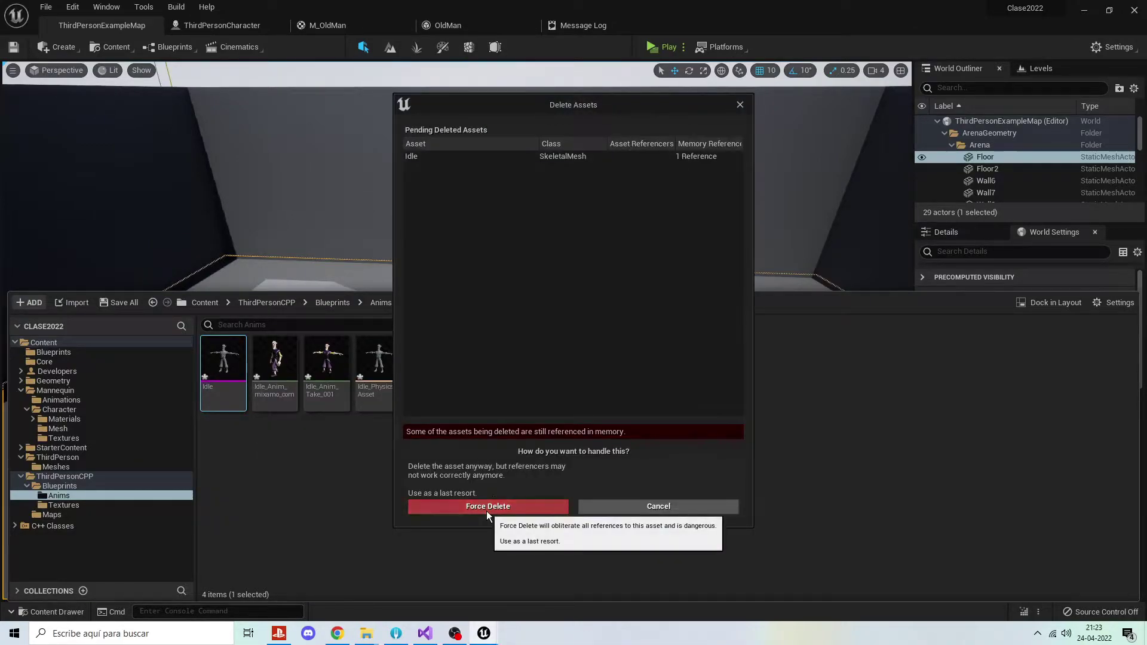
click(486, 508)
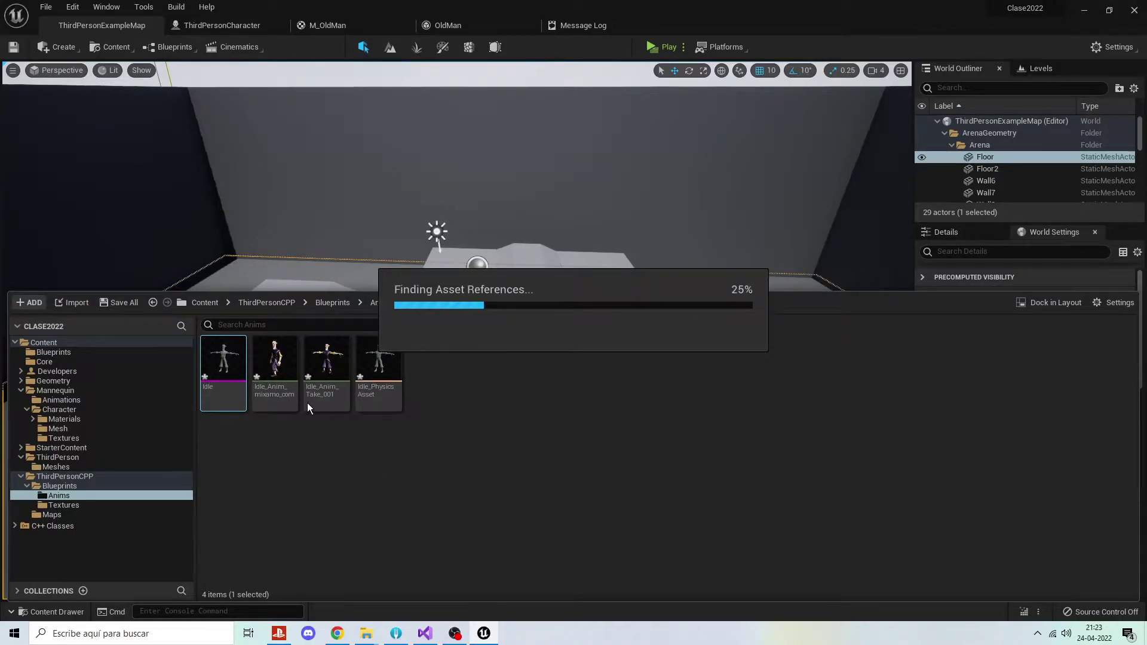
click(276, 372)
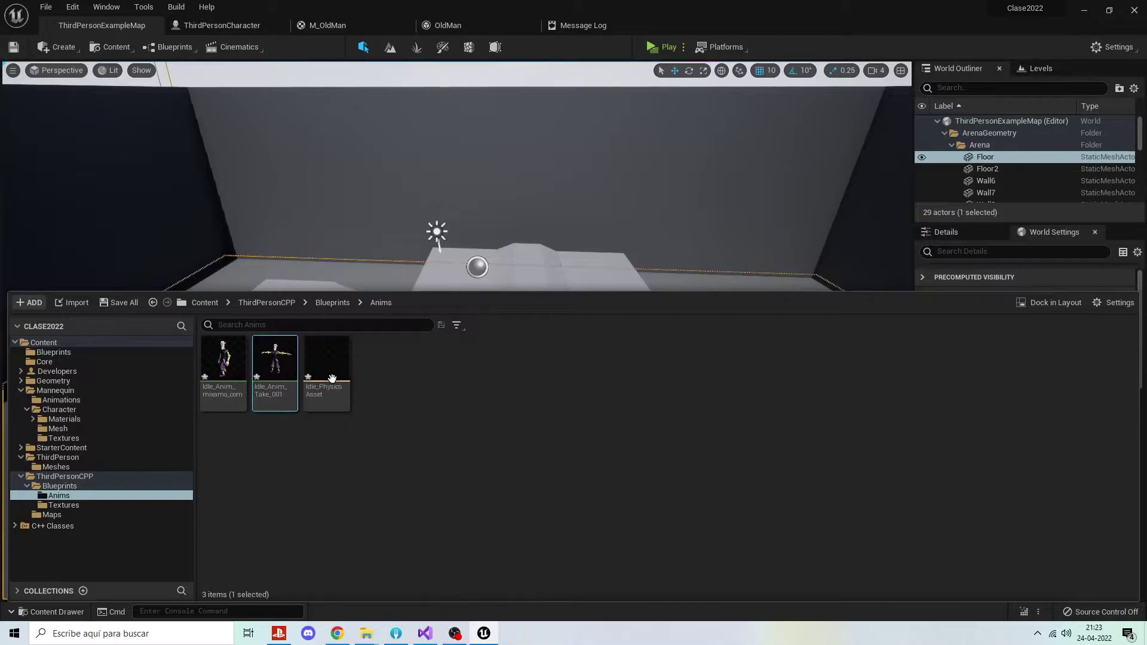
key(Delete)
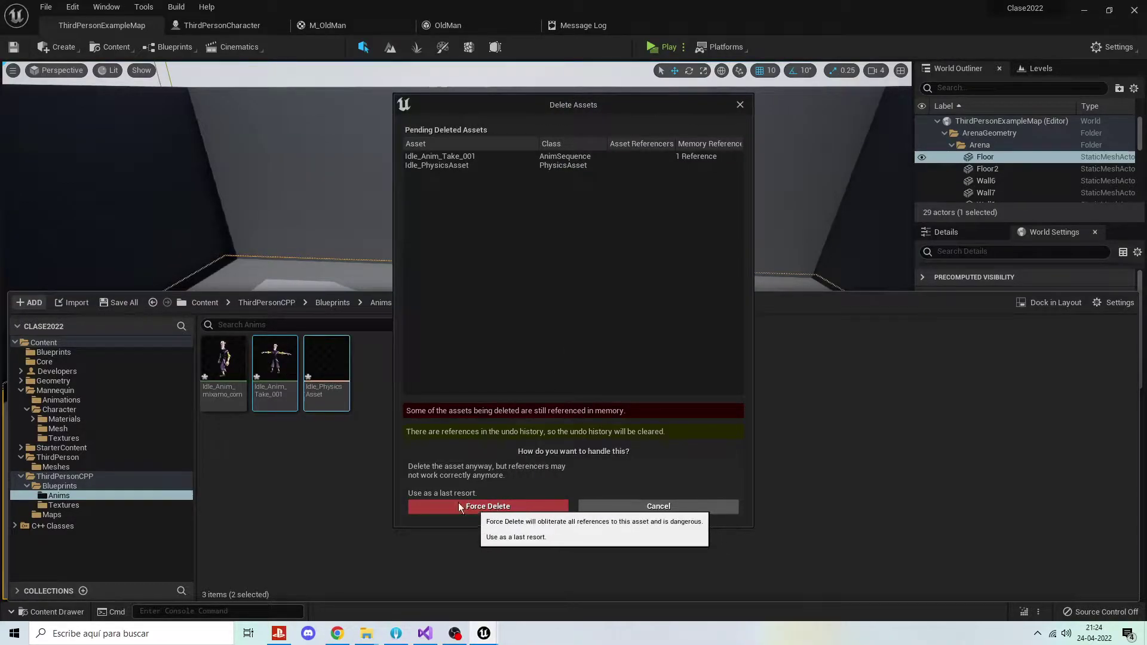
click(617, 502)
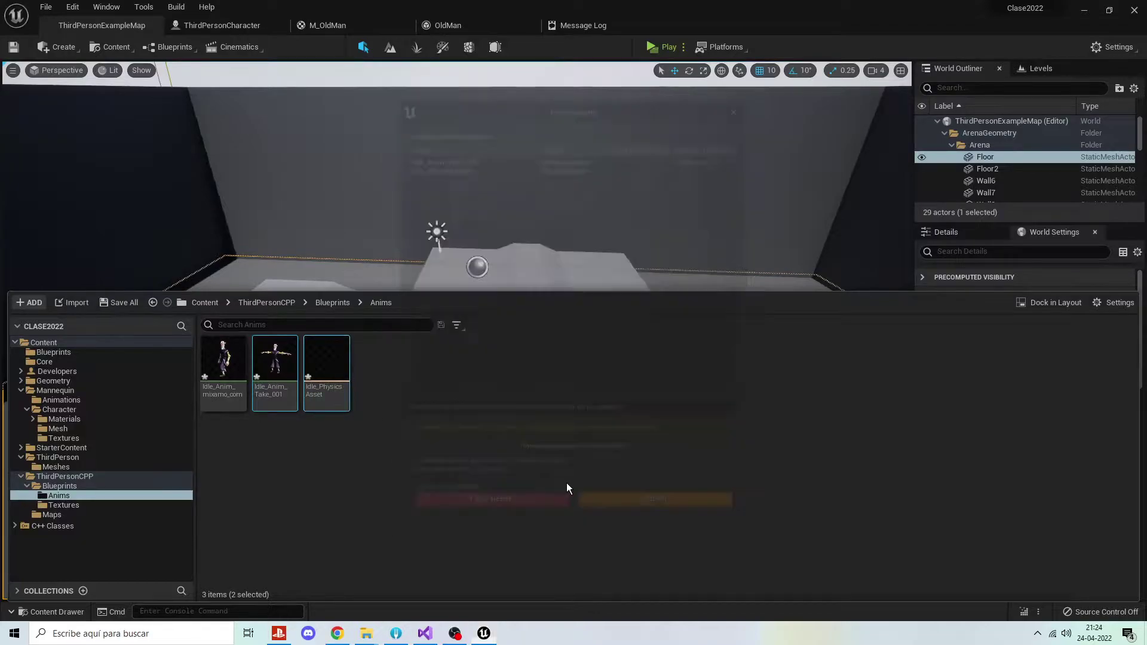
Preview Idle_Anim_Take_001 and Idle_Anim_mixamo_com, check OldMan_Skeleton, then return to the level.
double_click(274, 364)
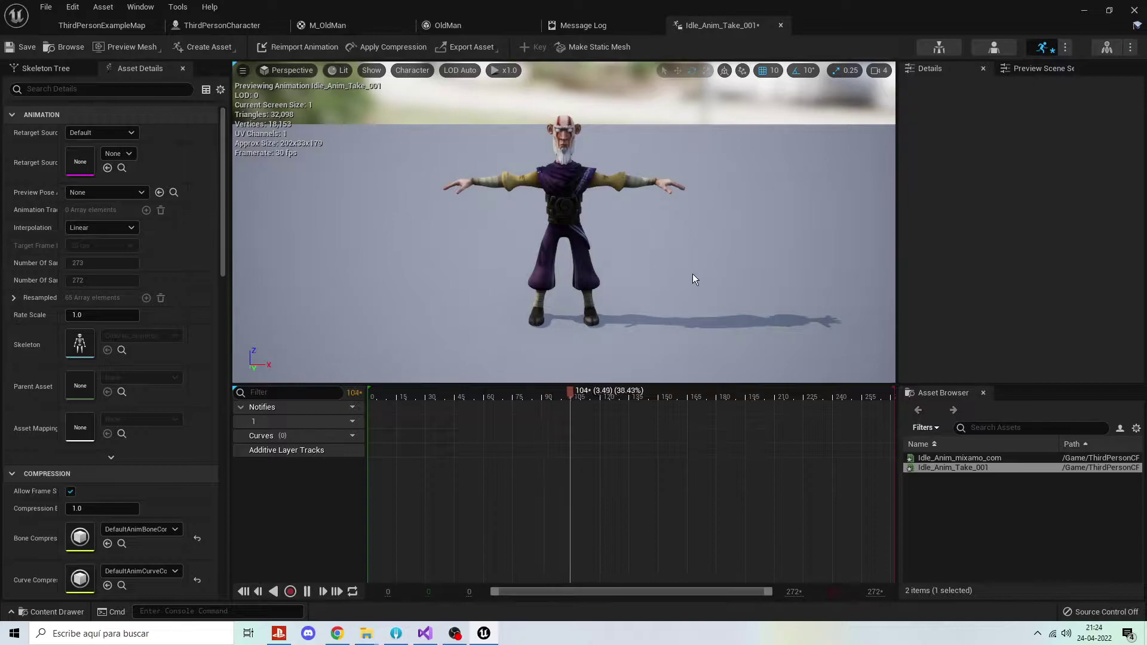
double_click(944, 459)
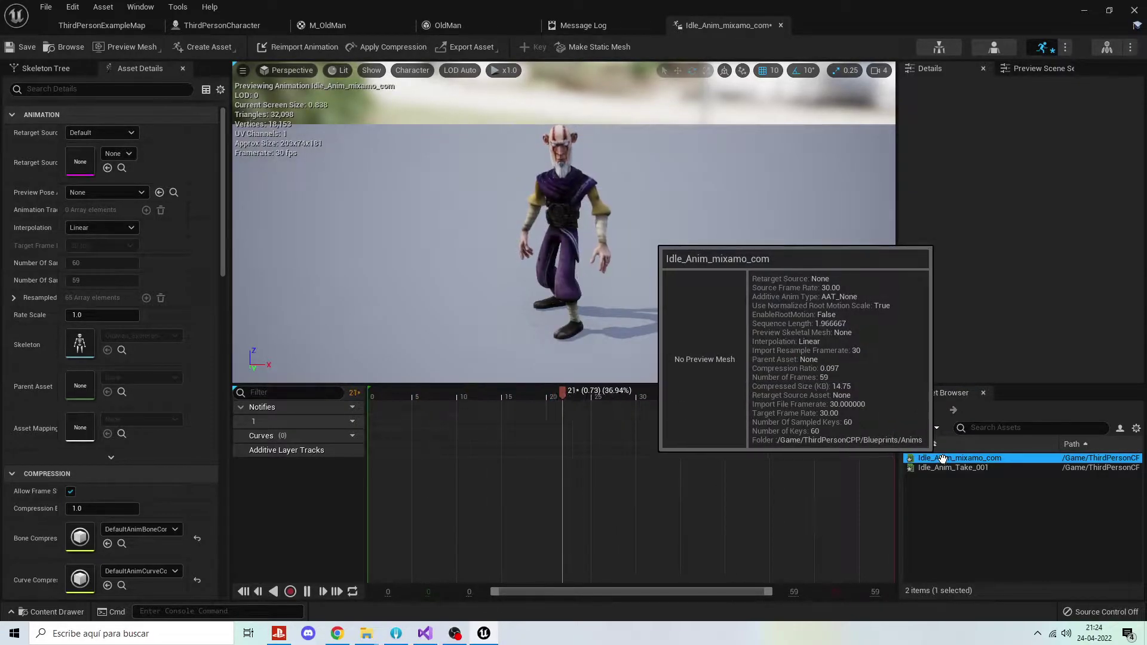
click(938, 47)
click(1047, 49)
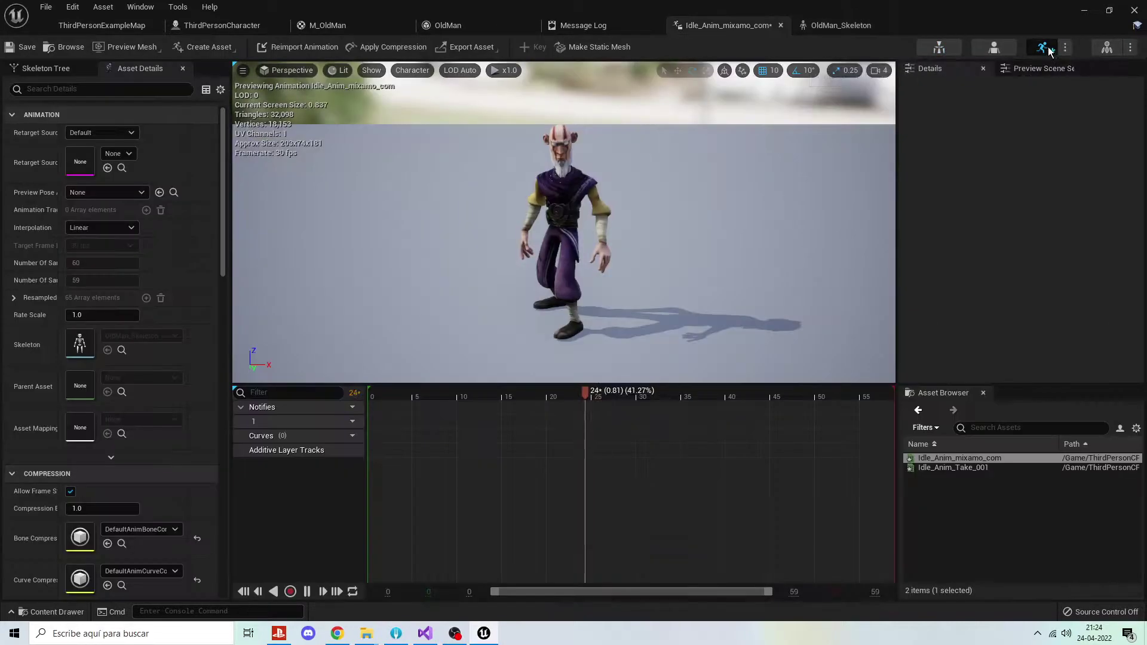
click(883, 27)
click(906, 25)
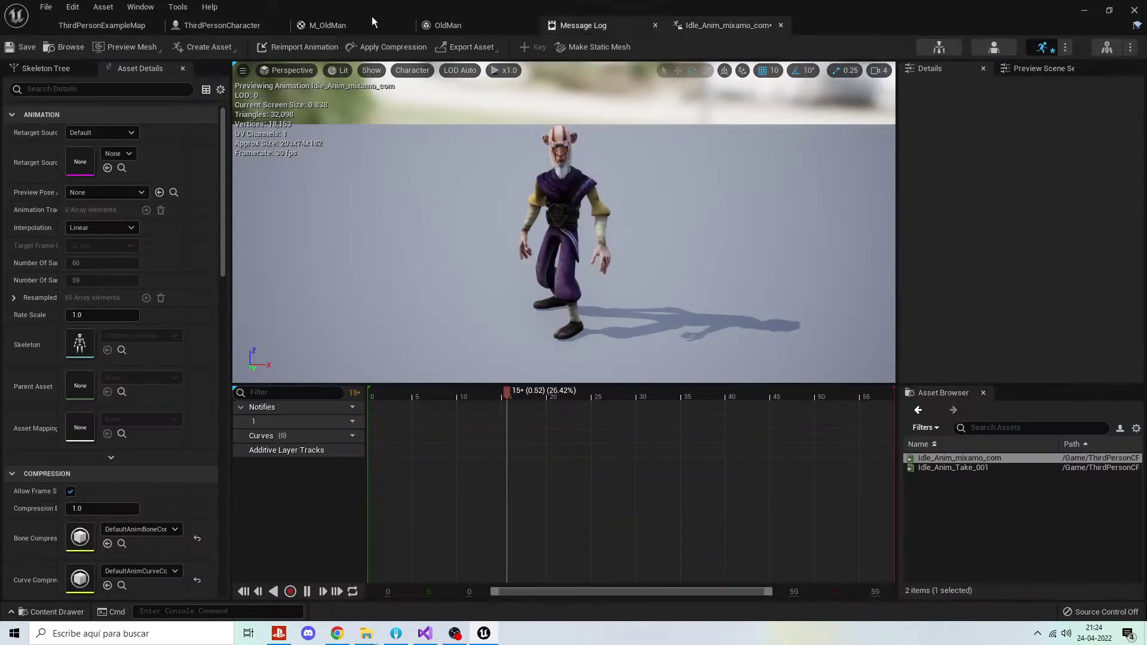
click(101, 25)
Force-delete Idle_Anim_Take_001 and Idle_PhysicsAsset from the Anims folder.
key(ctrl+space)
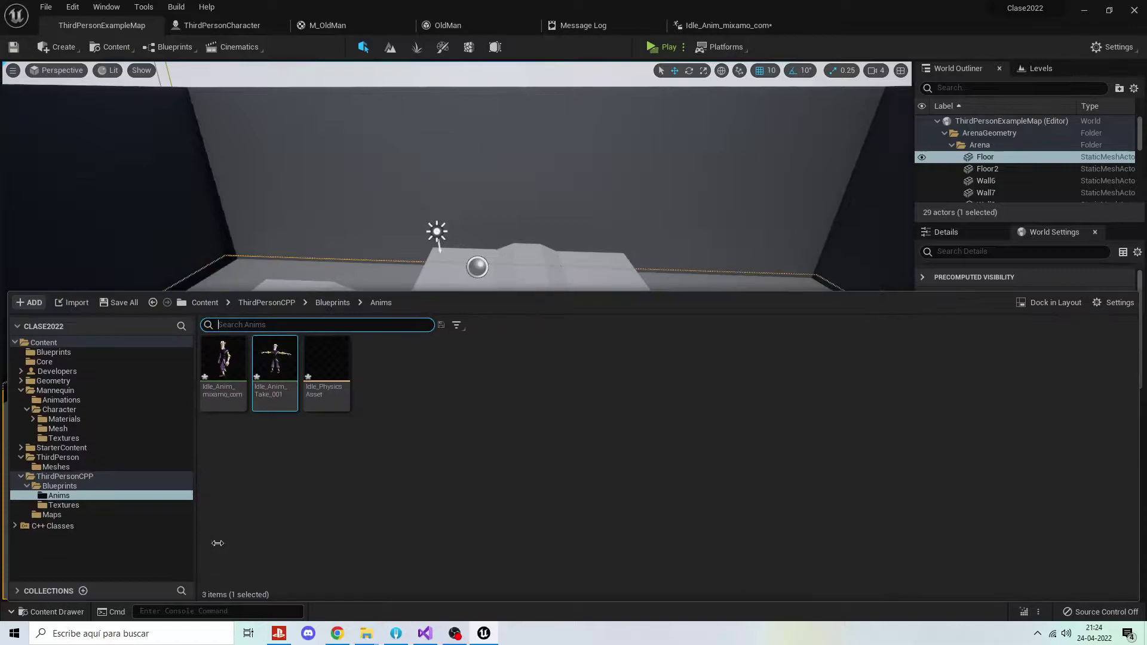
click(308, 376)
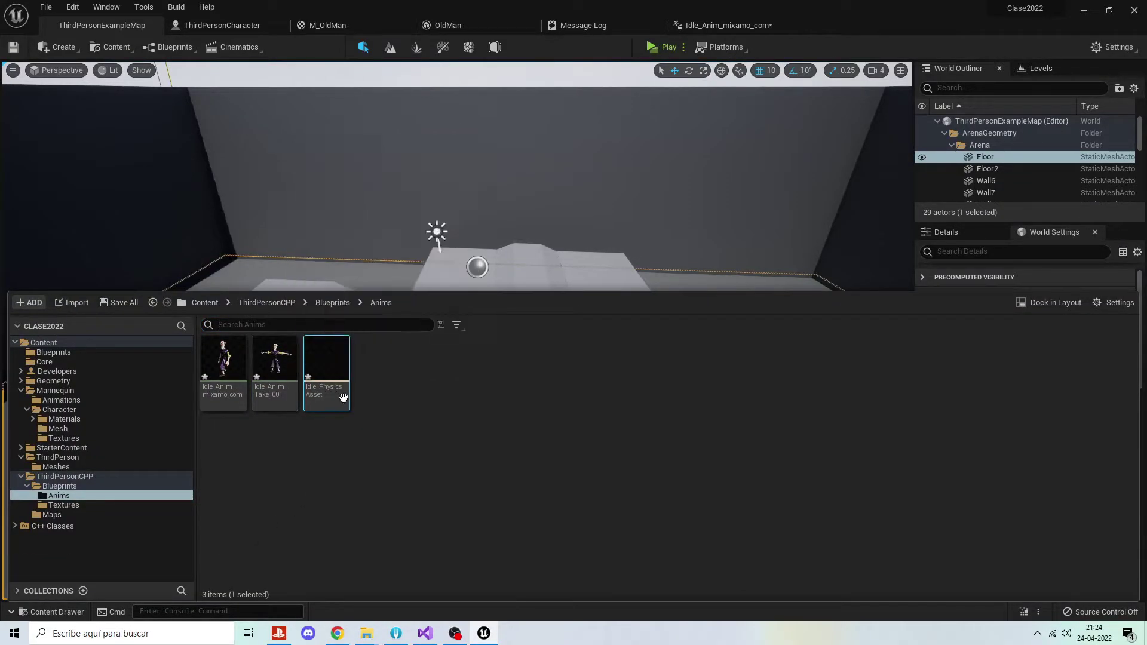
ctrl+click(284, 366)
key(Delete)
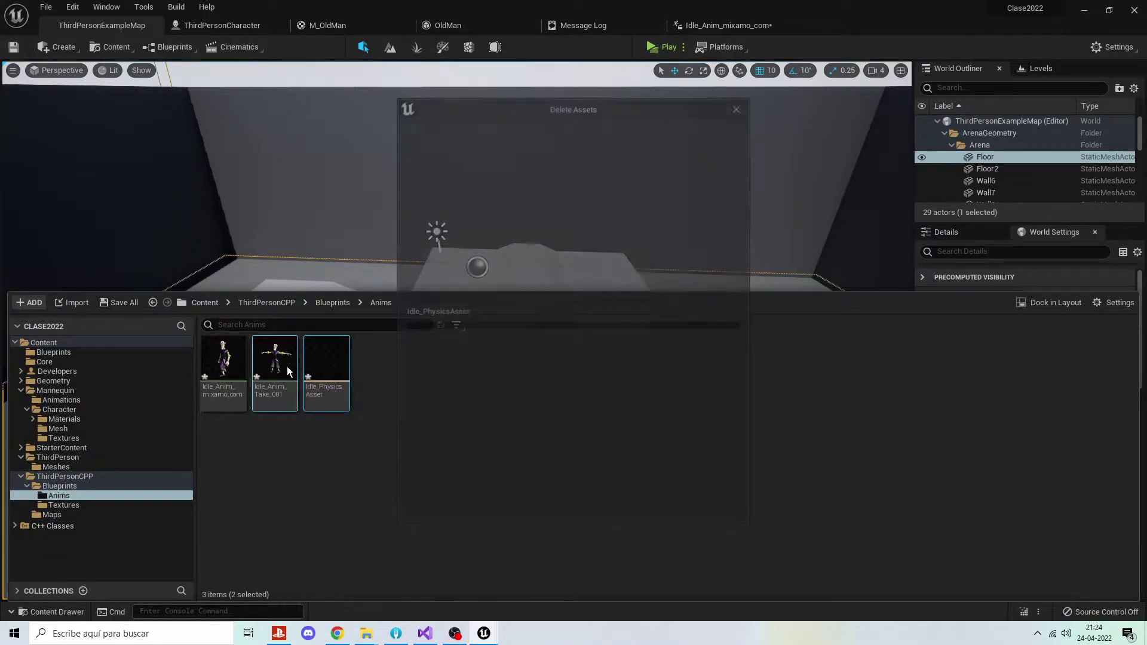
click(522, 508)
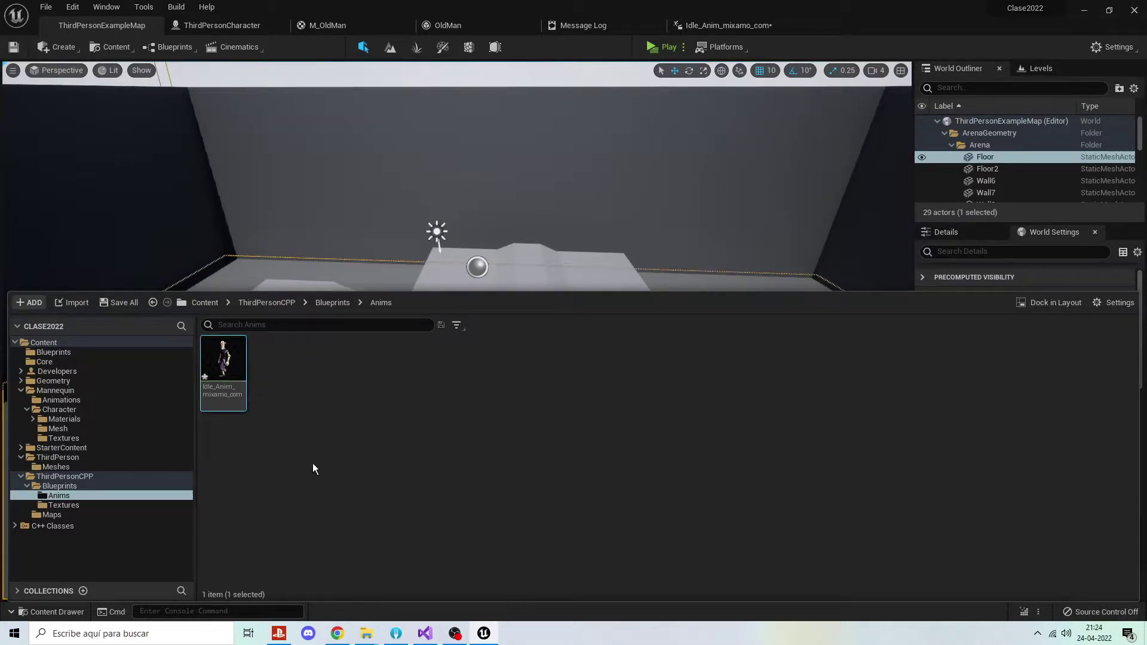
Create an Animation Blueprint for OldMan_Skeleton in Anims and name it ABP_OldMan.
right_click(360, 378)
mouse_move(489, 167)
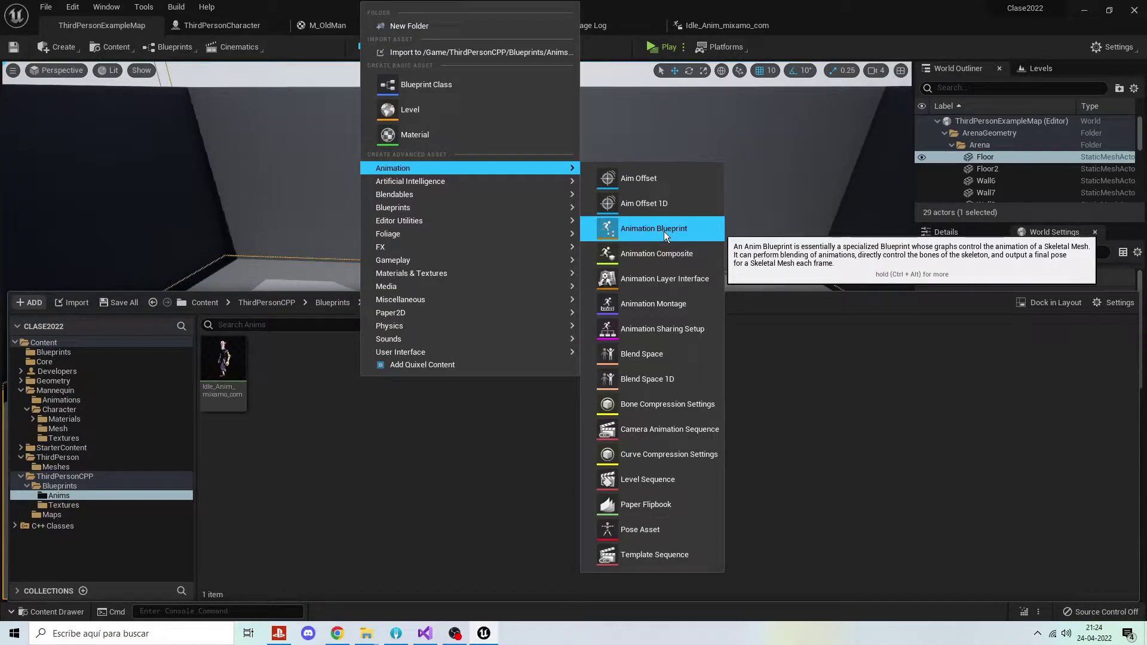
click(665, 231)
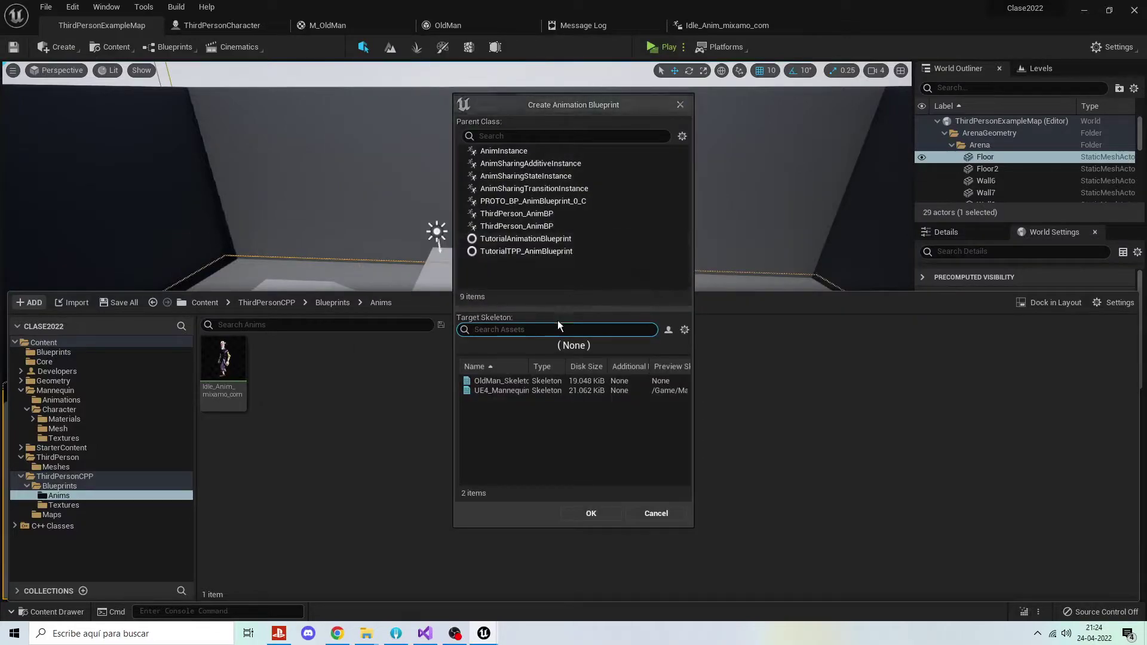
click(514, 382)
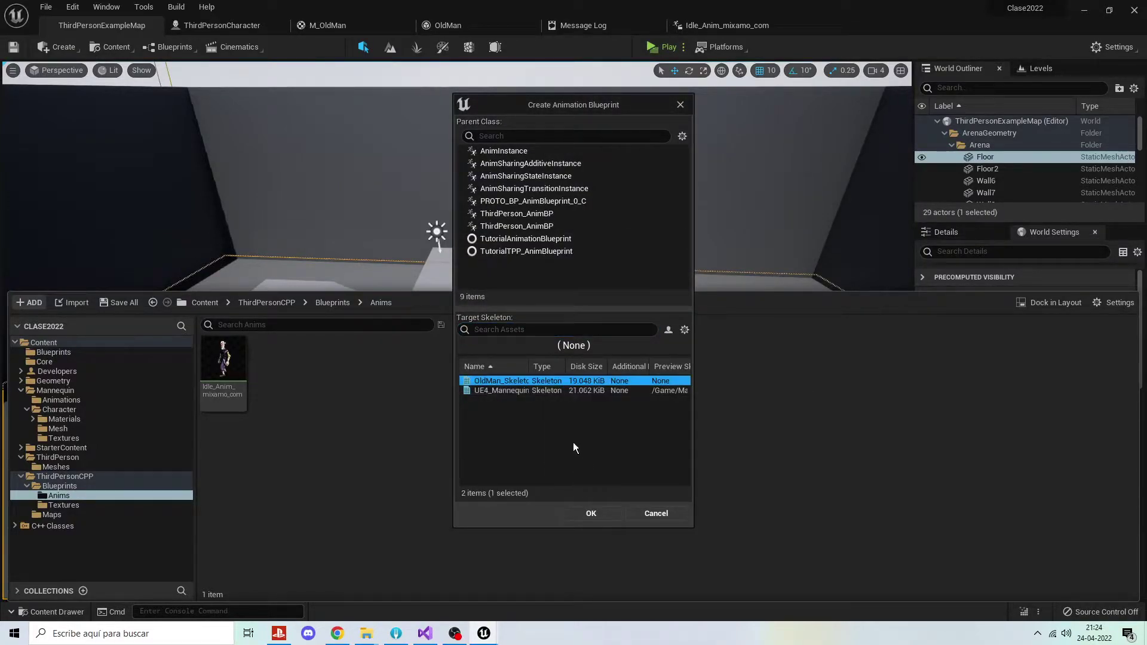
click(604, 515)
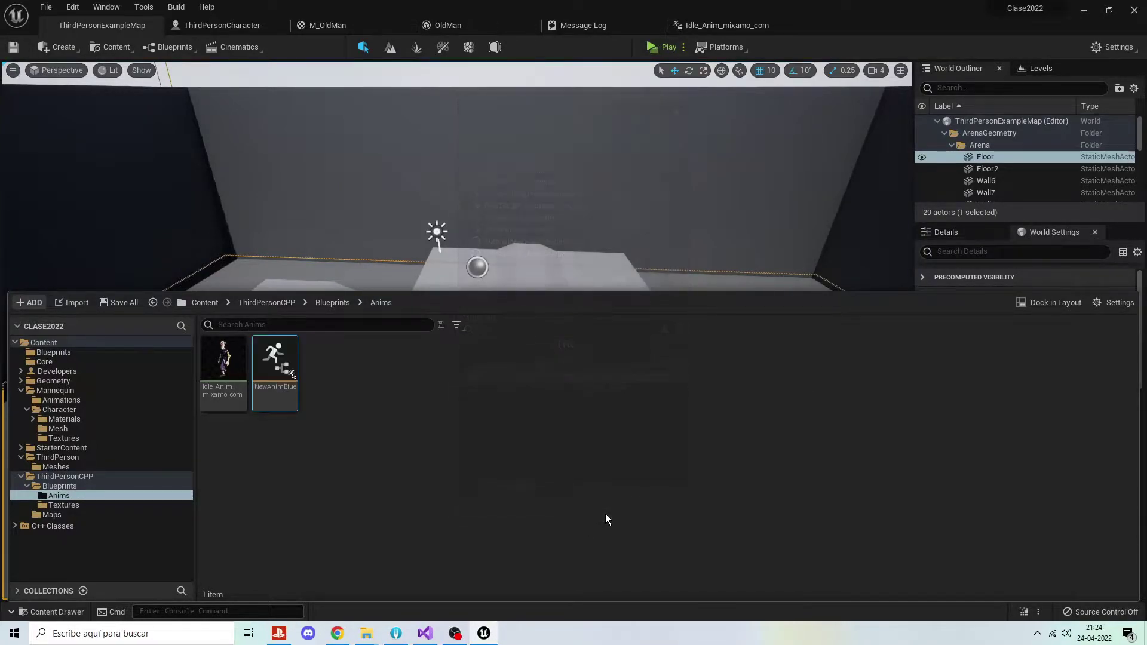
text(AB)
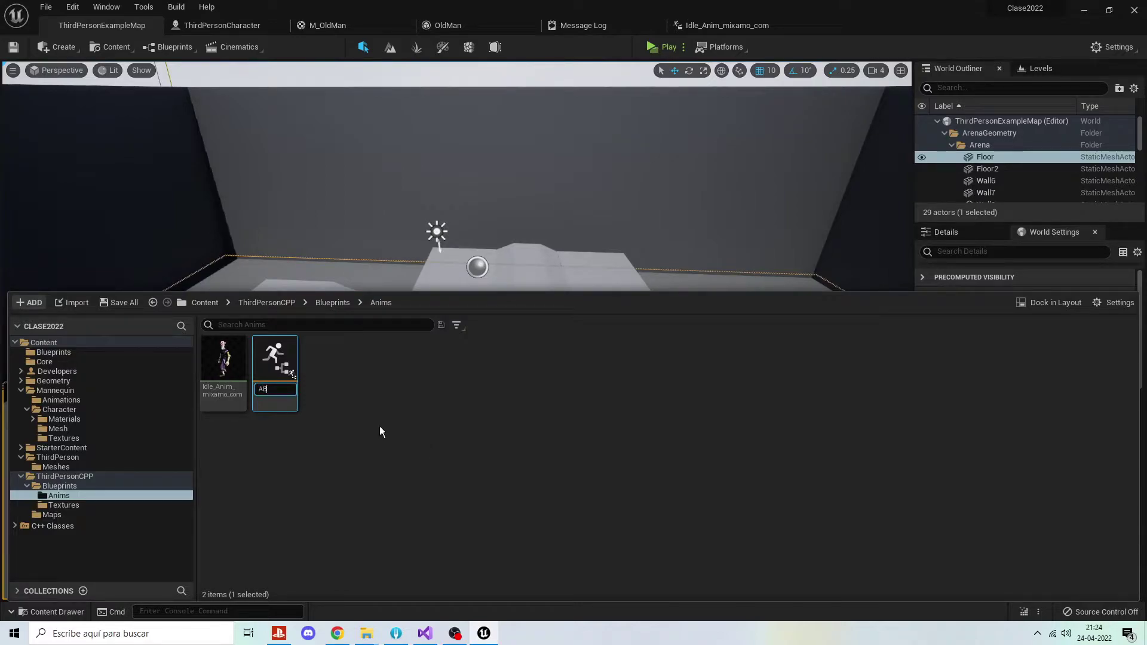
text(P_)
text(OldMan)
key(Return)
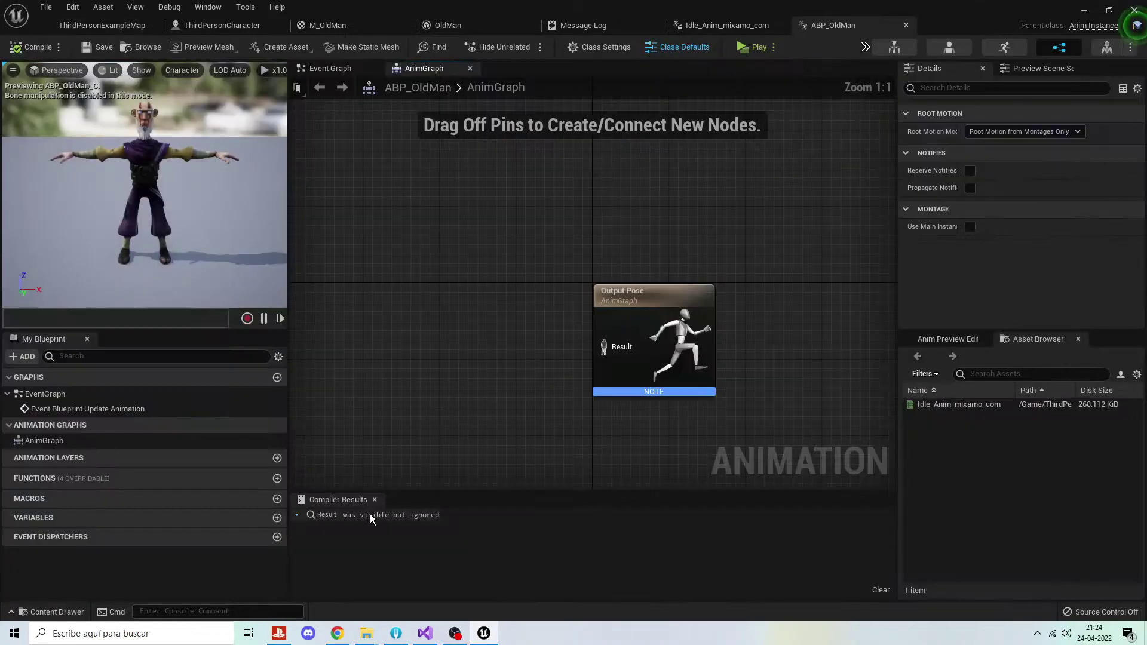
Add a New State Machine to the AnimGraph and place an Idle_Anim_mixamo_com state beside Entry.
right_click(429, 291)
right_click(447, 267)
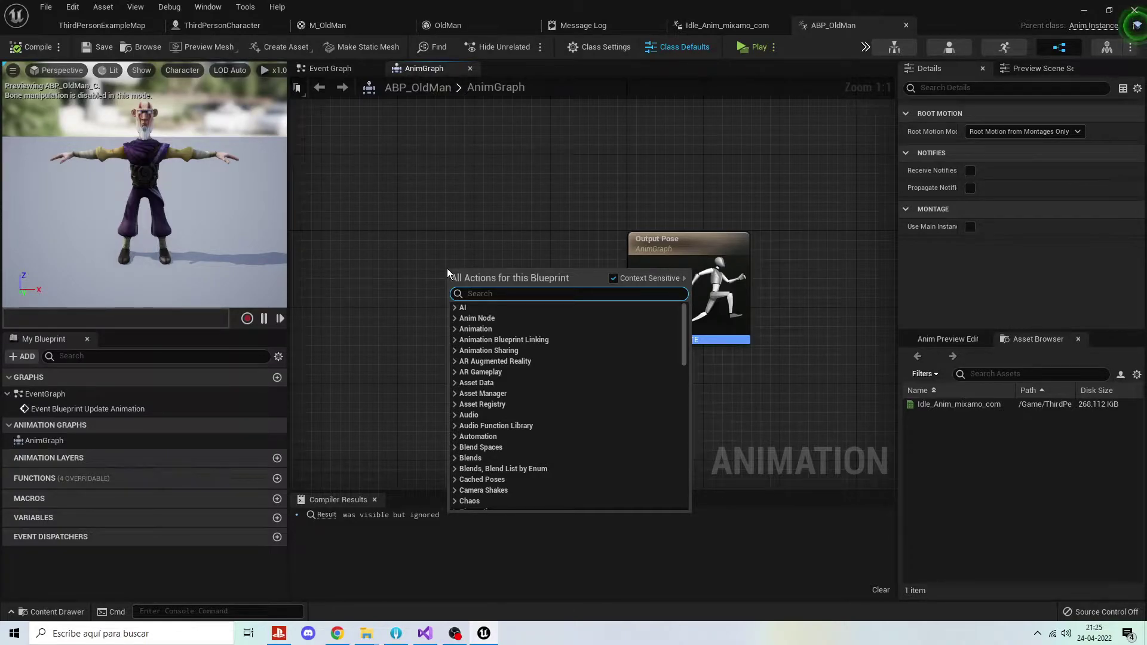
text(stat)
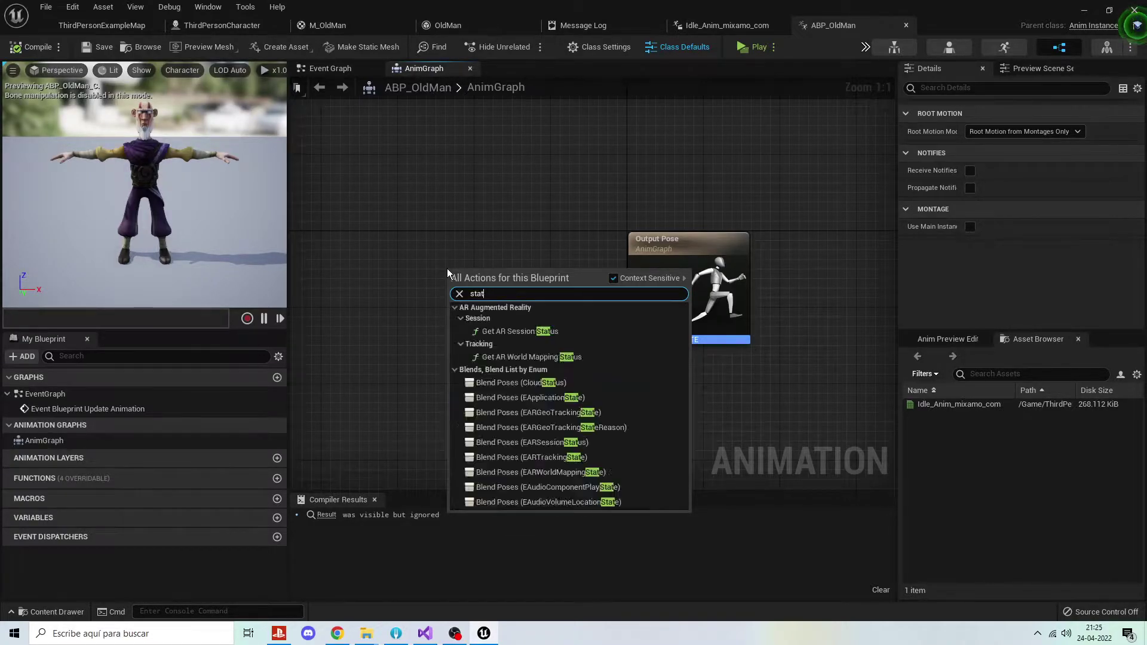
text(e mac)
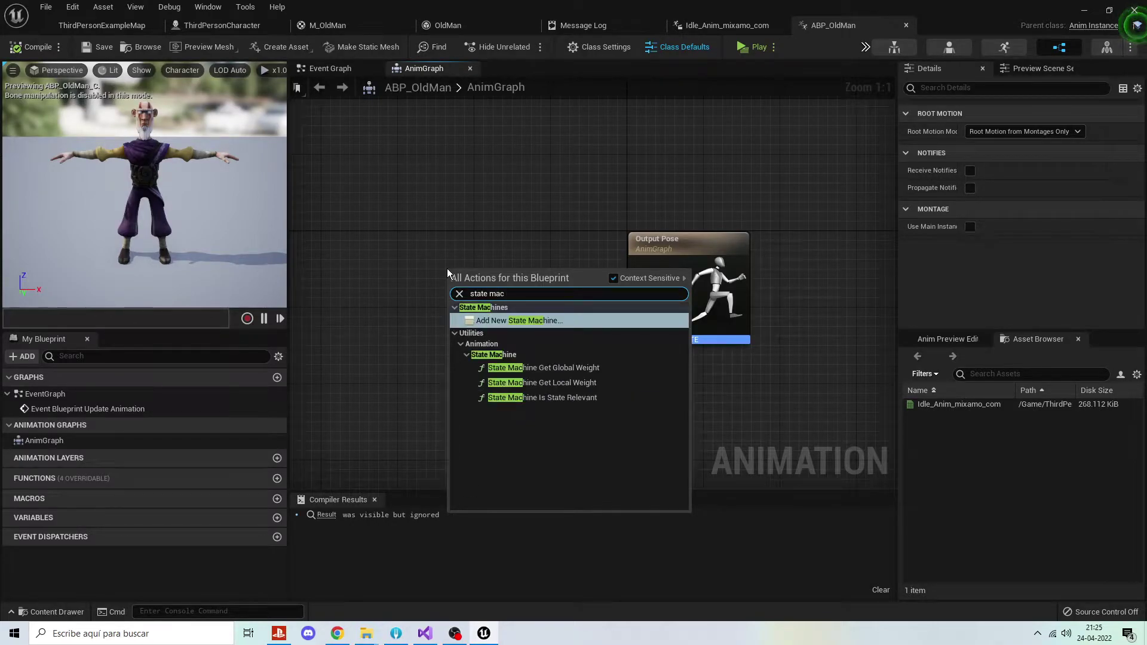
key(Return)
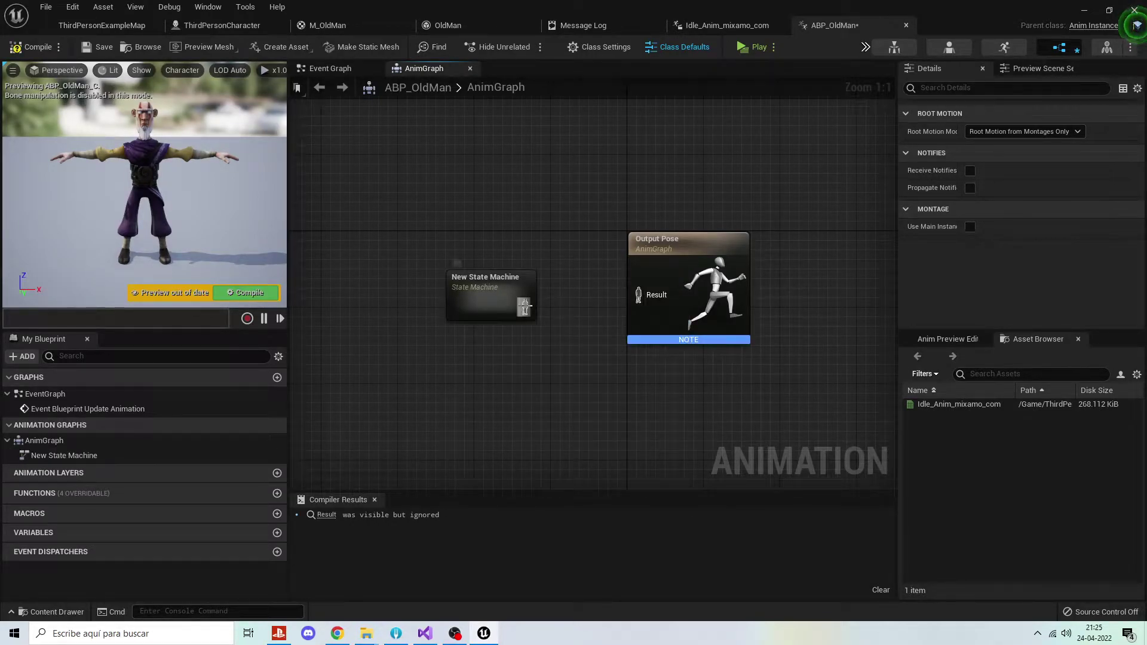
double_click(485, 276)
right_drag(634, 334, 501, 324)
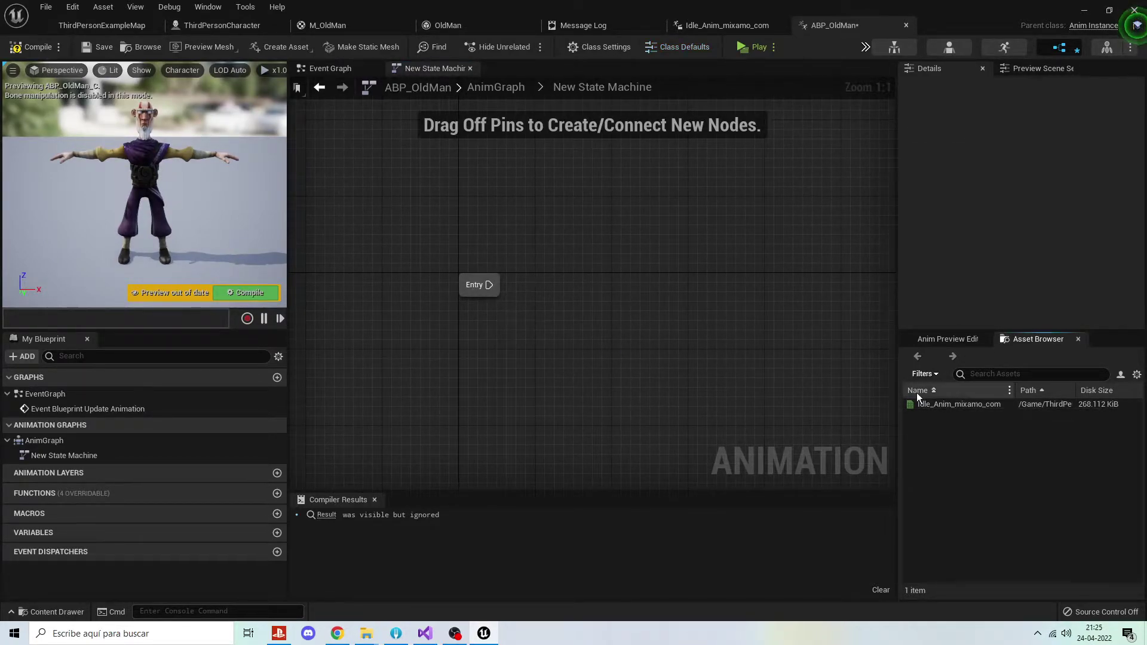
drag(934, 404, 556, 290)
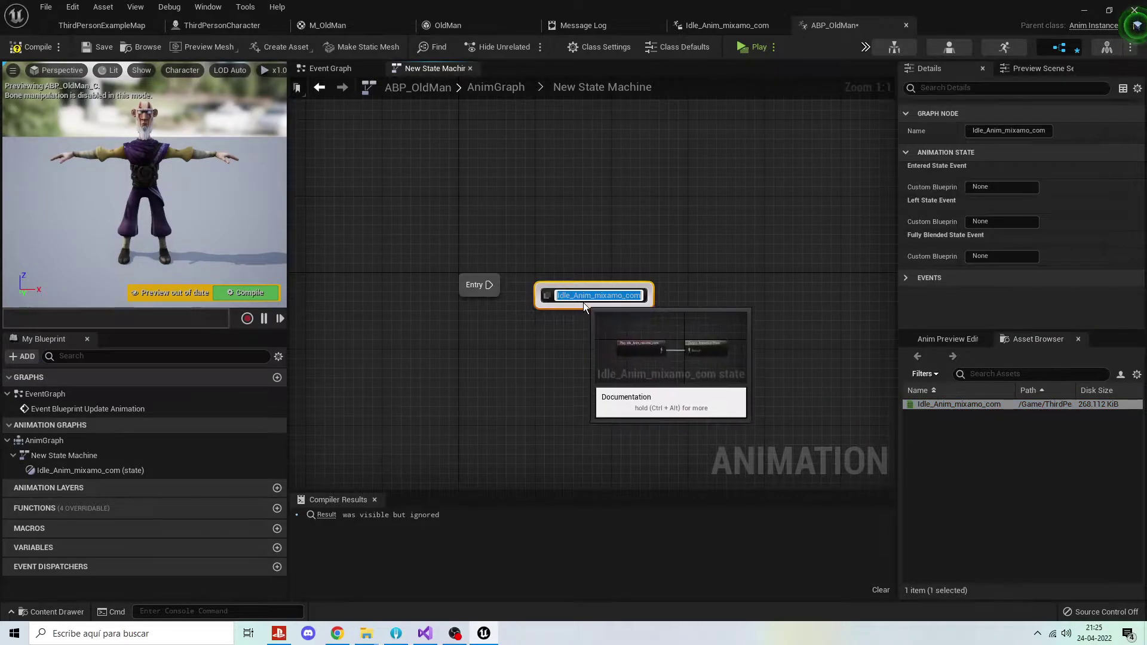
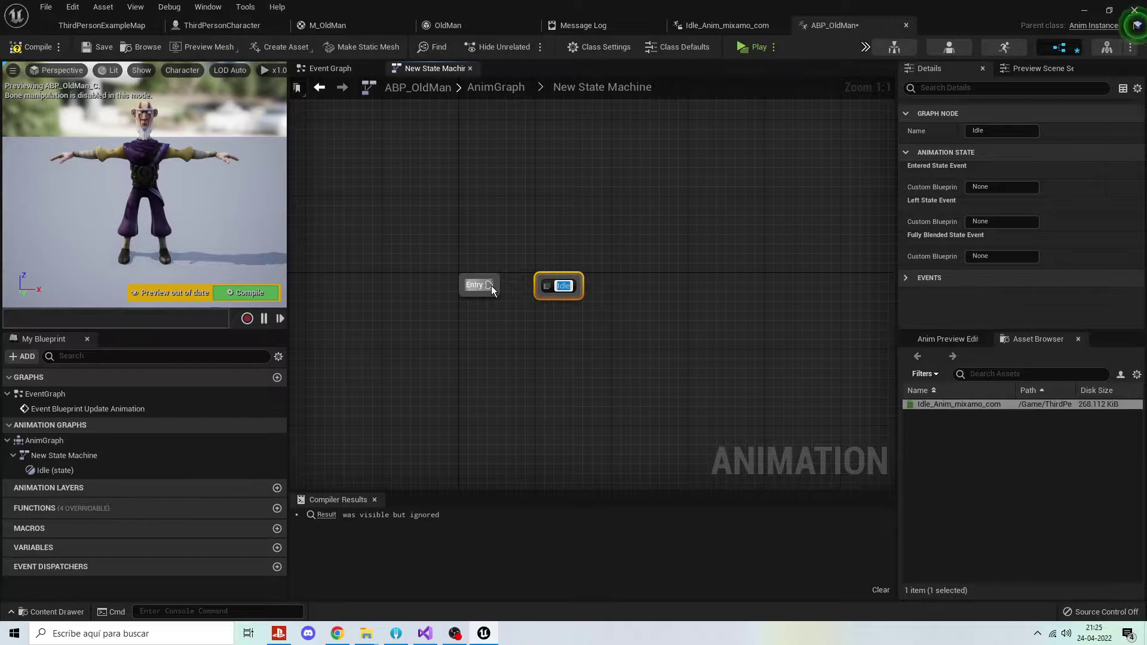
Connect Entry to the Idle state, then compile and save ABP_OldMan.
drag(548, 289, 544, 289)
click(485, 339)
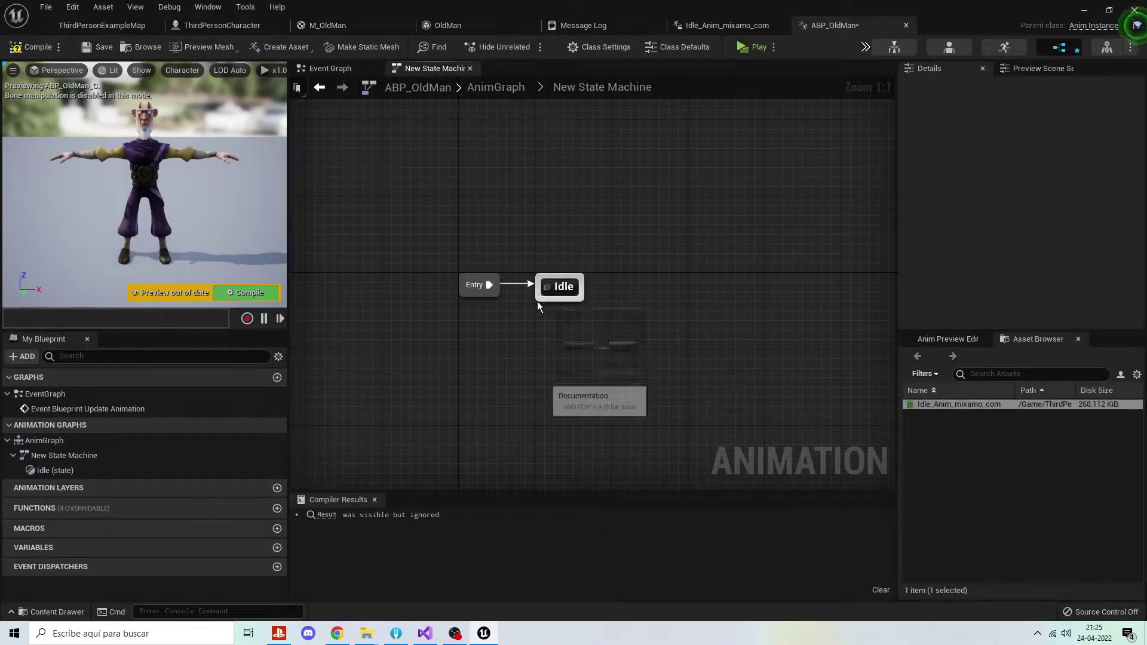
drag(537, 289, 537, 290)
click(31, 48)
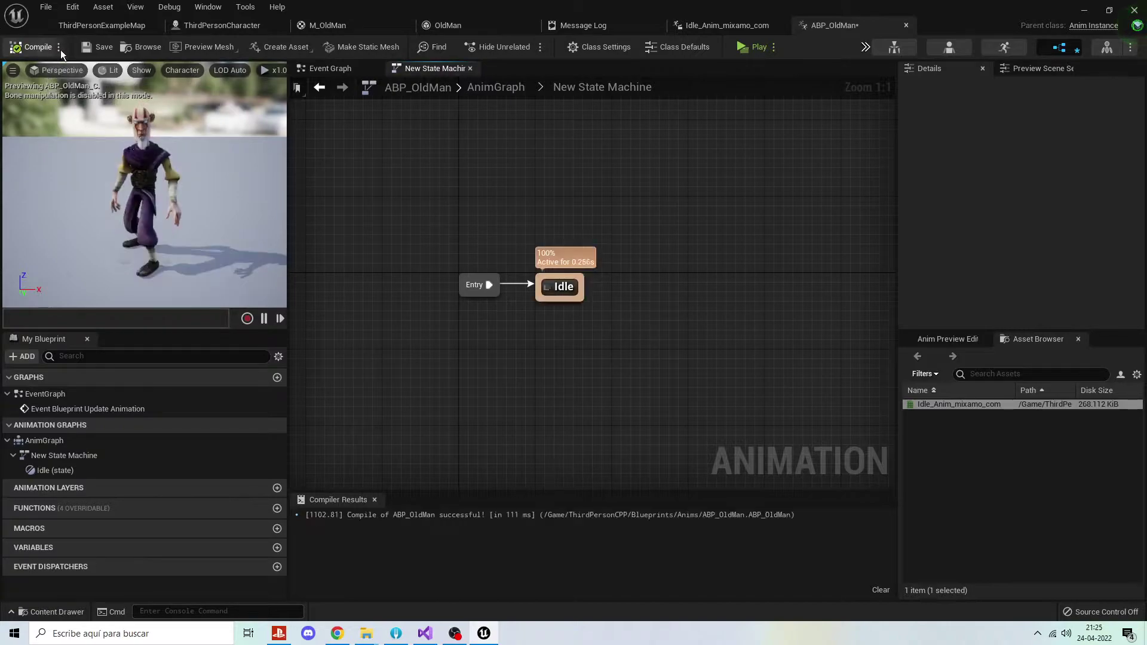
click(95, 49)
Close the Idle_Anim_mixamo_com editor and the Message Log.
drag(143, 161, 165, 120)
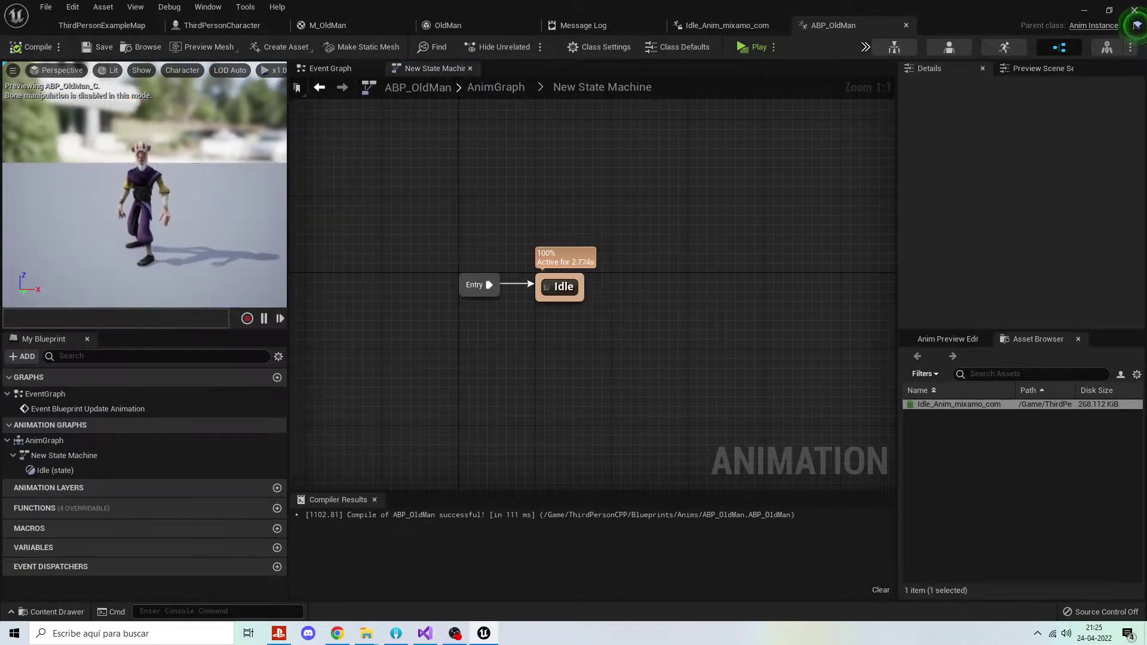
middle_click(719, 29)
middle_click(616, 24)
Close the OldMan mesh and M_OldMan material editors and enlarge the character viewport.
click(458, 30)
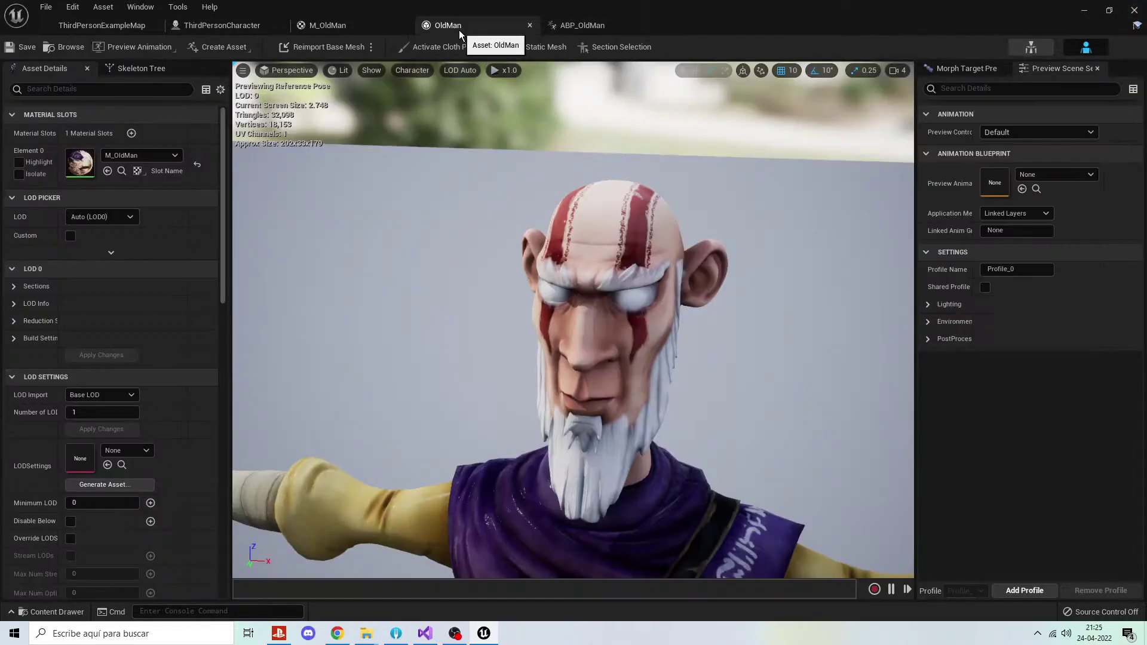
middle_click(459, 30)
middle_click(357, 23)
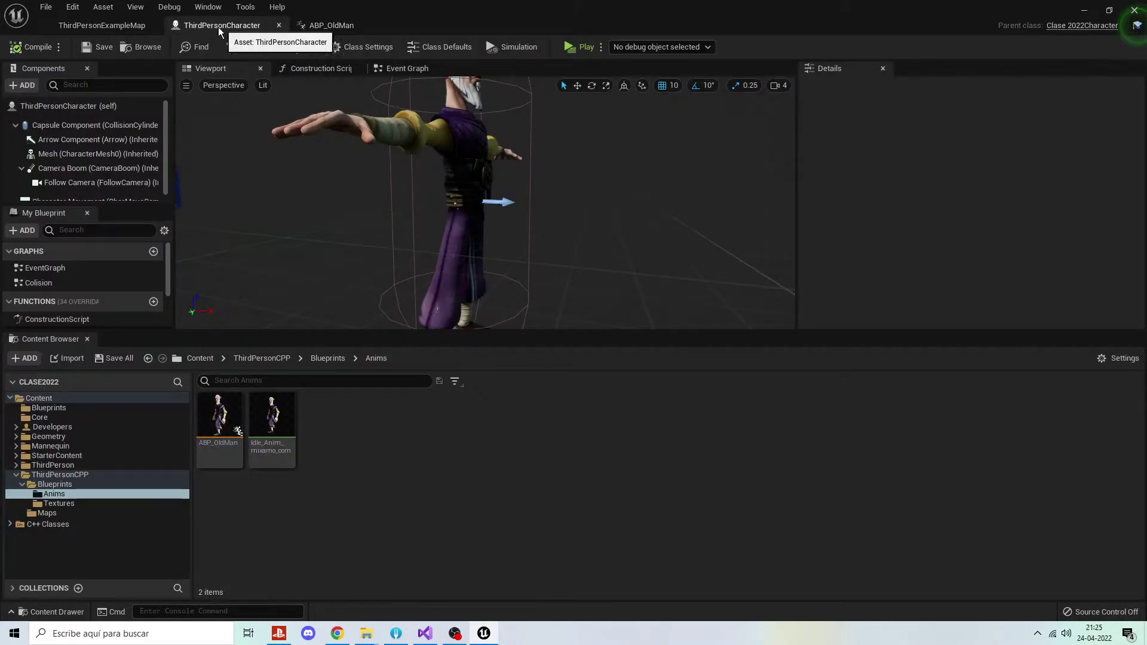
scroll(596, 248, down, 5)
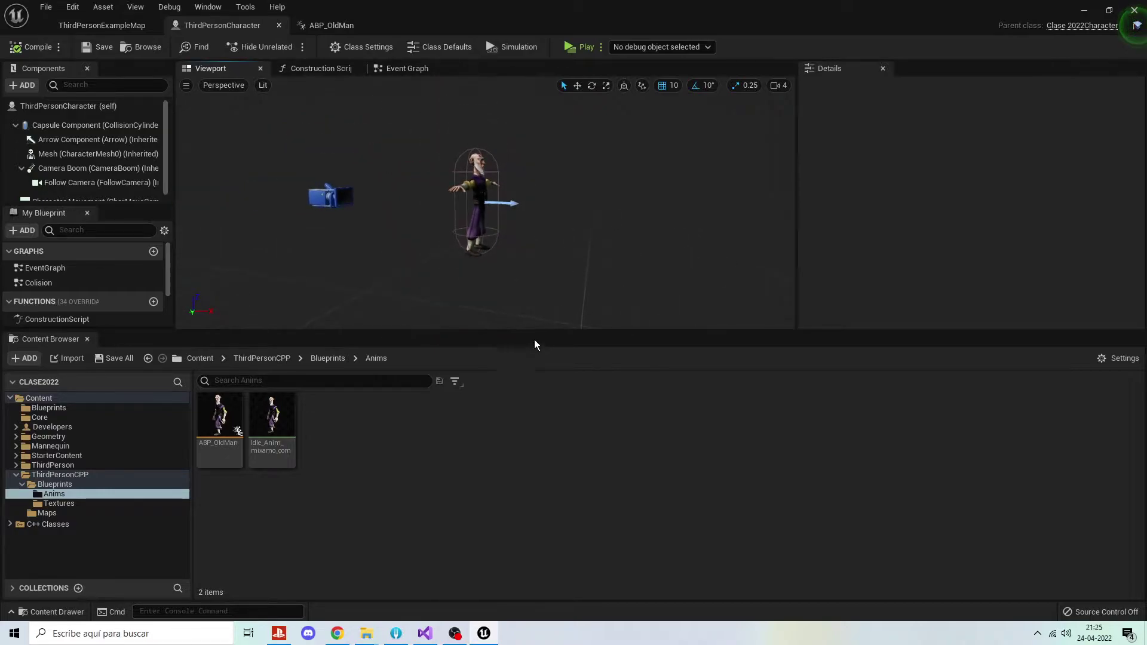
drag(543, 333, 520, 499)
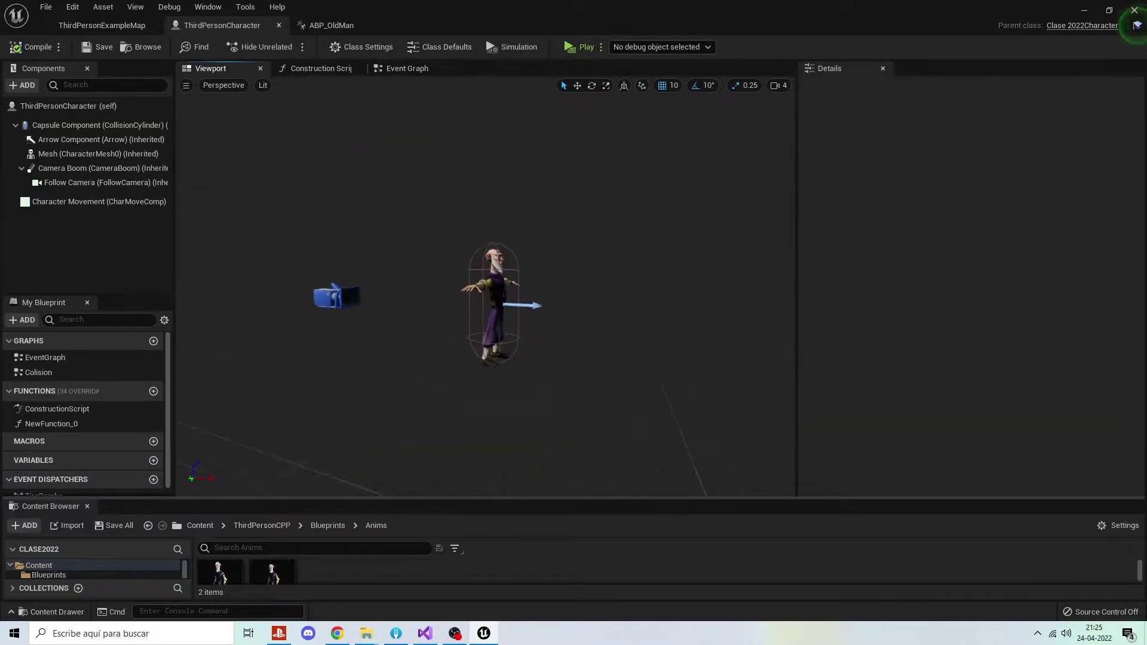
scroll(487, 281, up, 5)
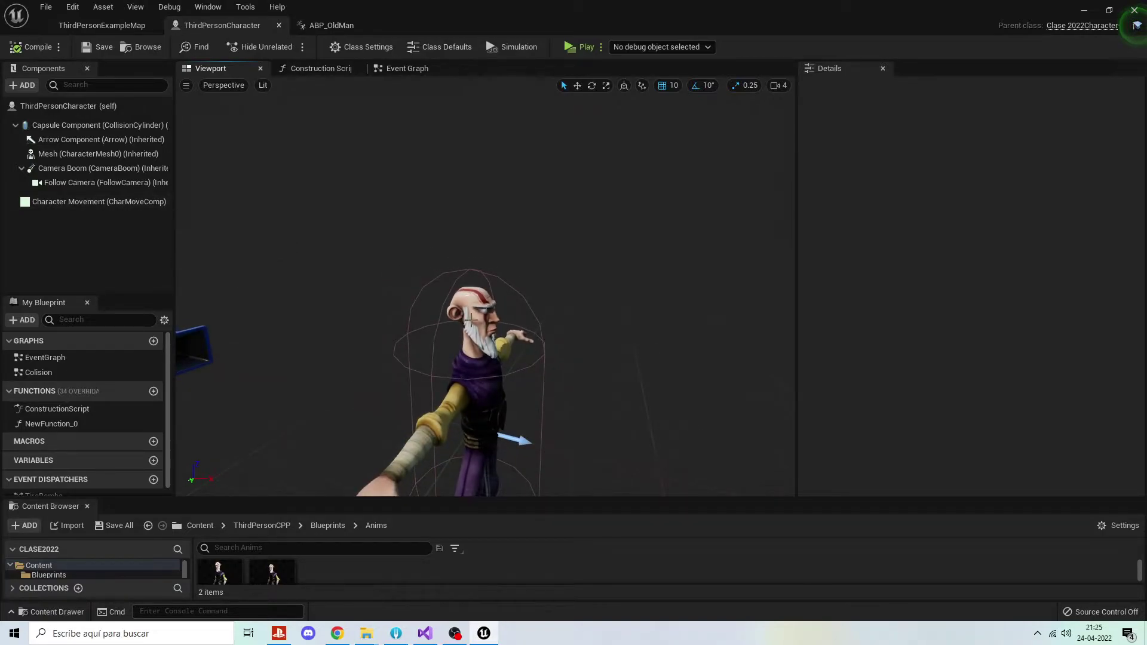
Set the Mesh component to Use Animation Blueprint with ABP_OldMan as Anim Class.
click(90, 202)
click(72, 154)
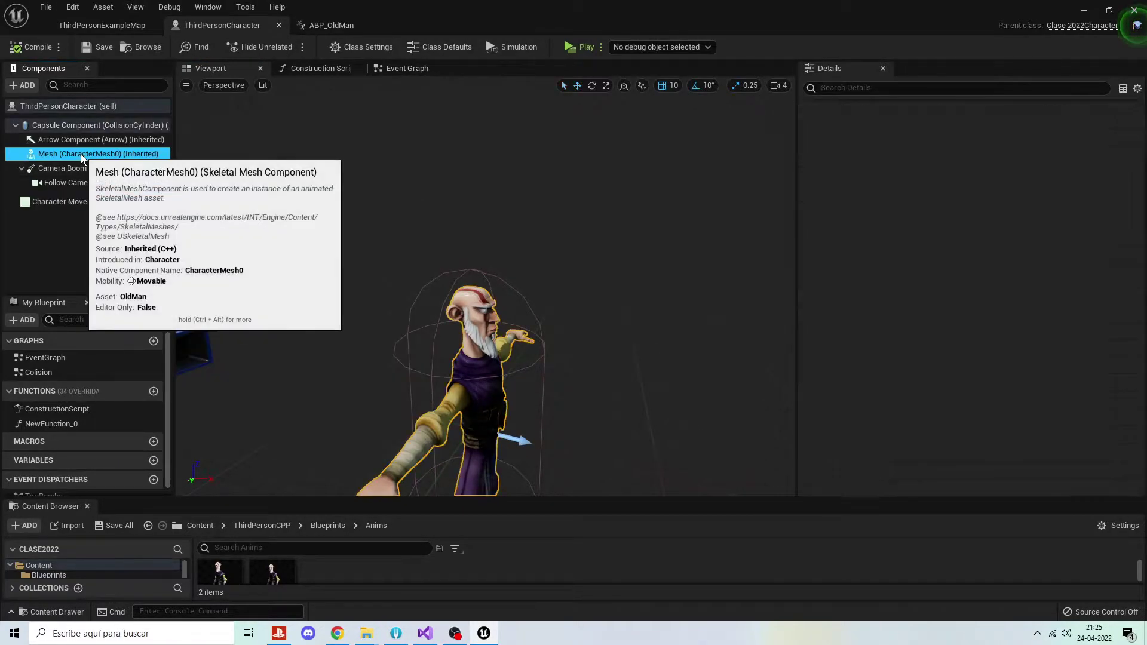
click(968, 184)
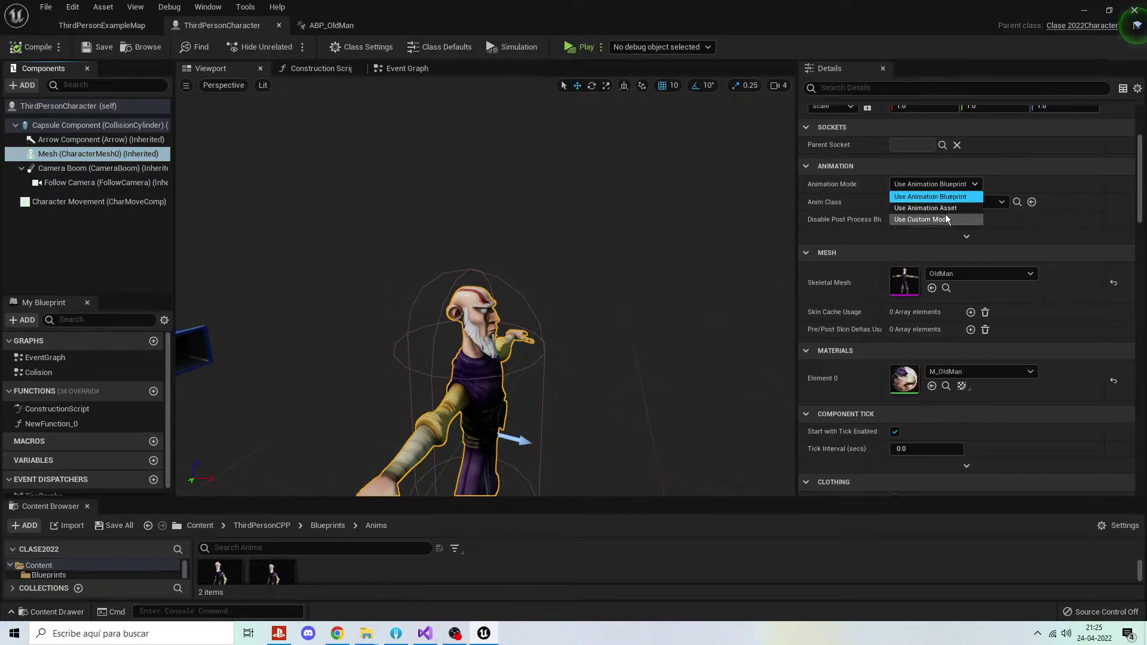
click(954, 208)
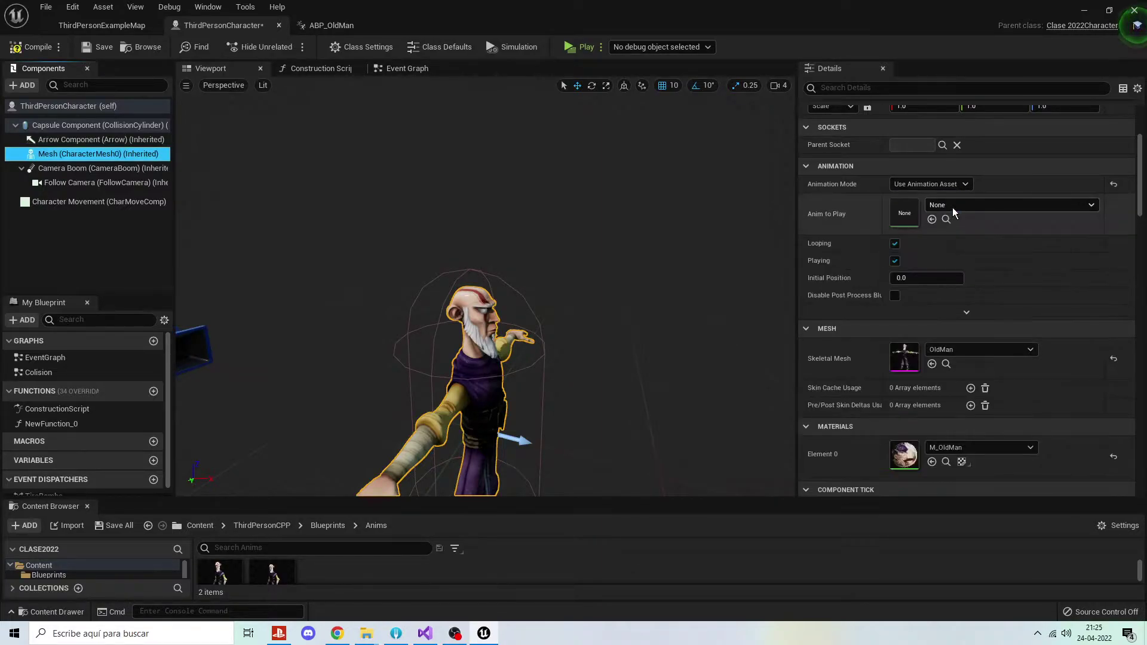
click(956, 184)
click(950, 198)
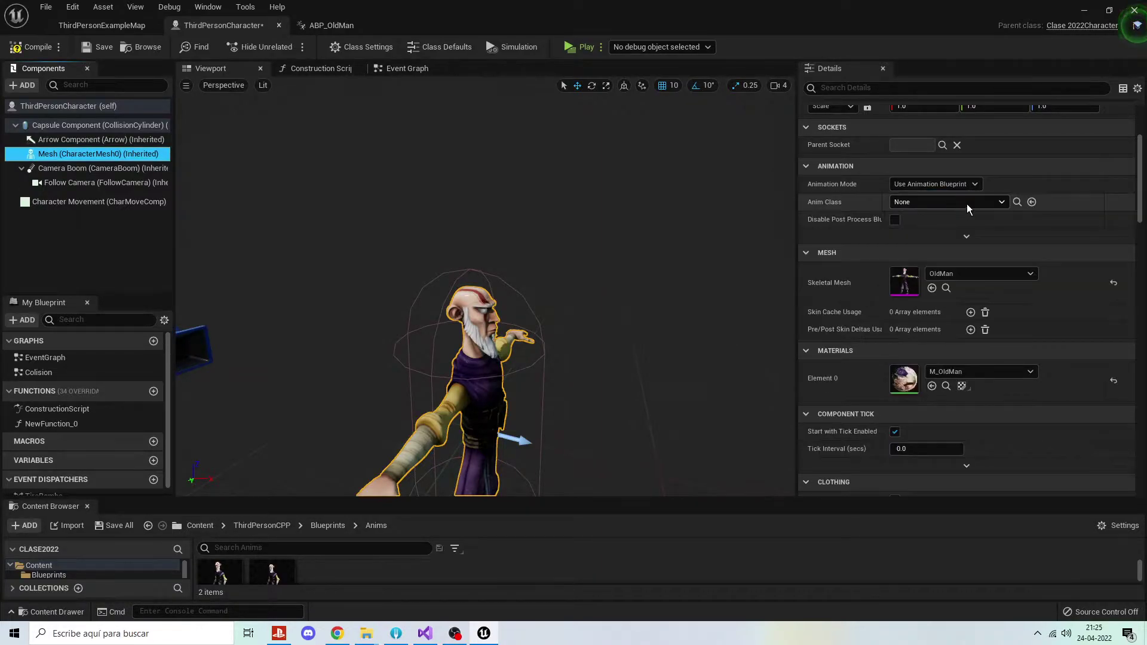
click(963, 204)
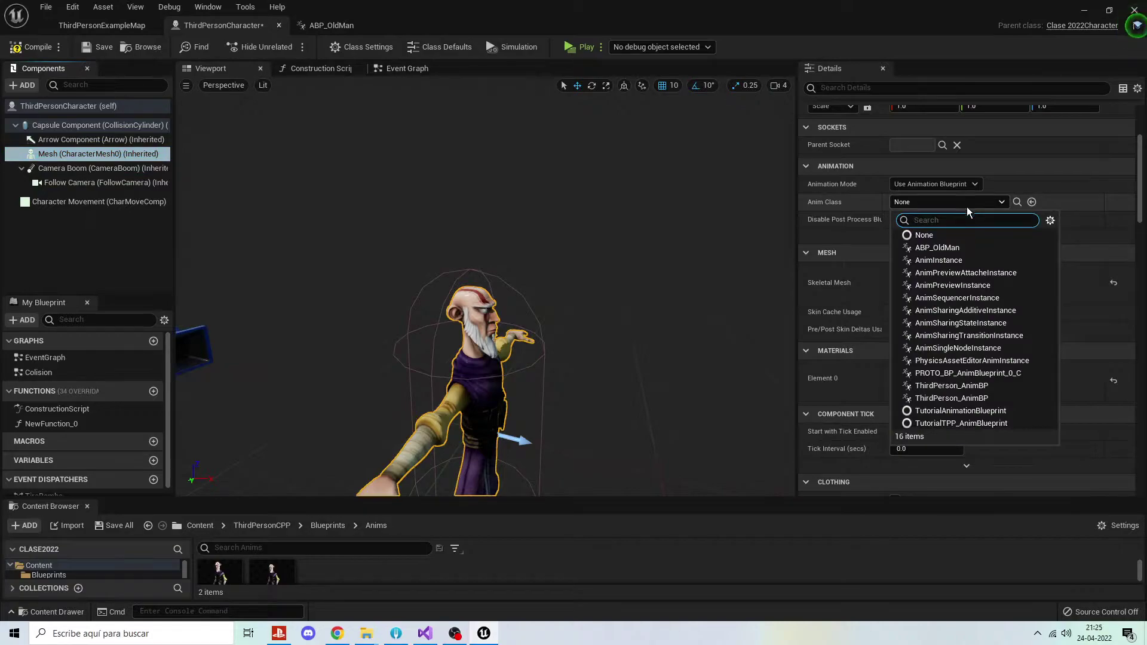
click(937, 248)
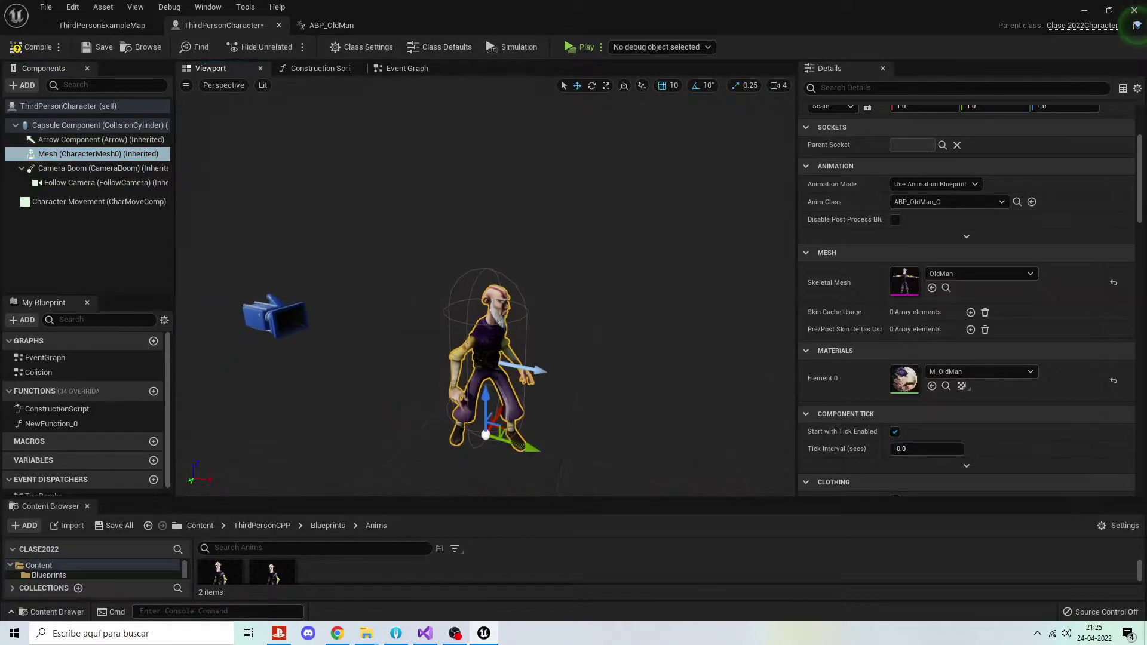
Play ThirdPersonExampleMap in a standalone preview to test the character.
click(102, 25)
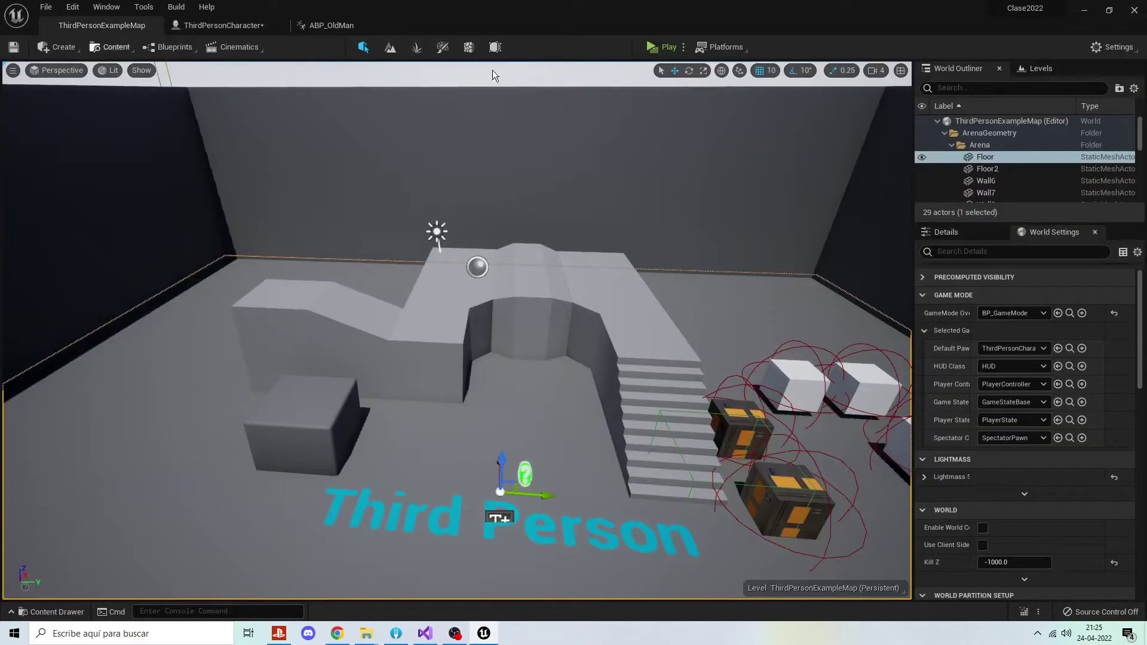
click(662, 42)
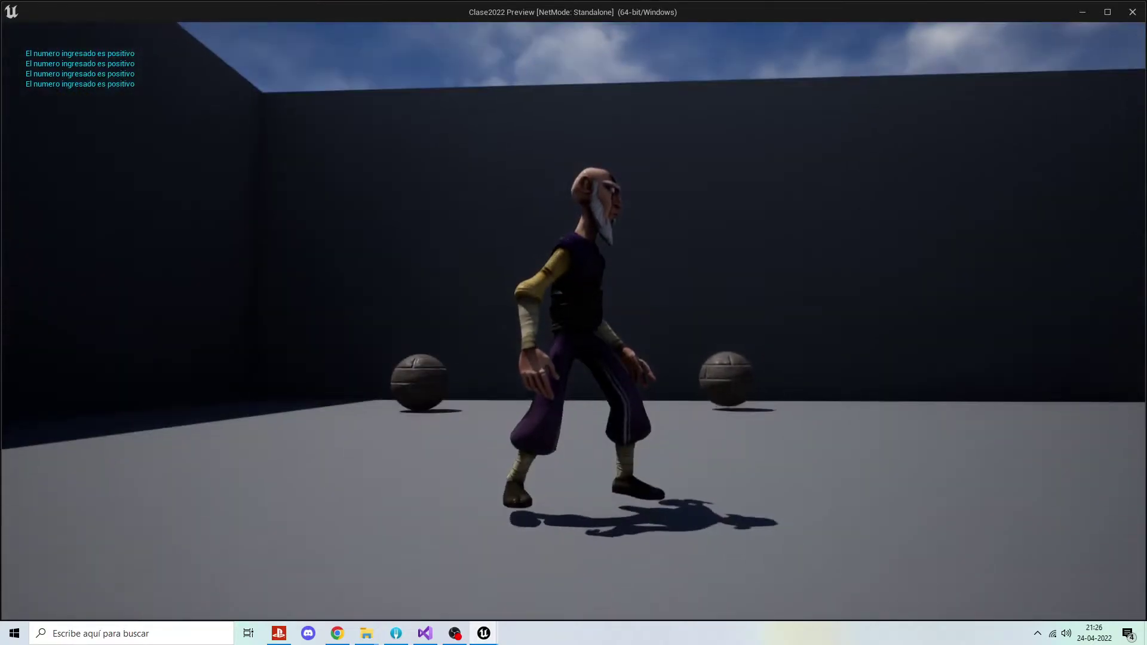
key(Escape)
Compile ThirdPersonCharacter and play-test again, walking the old man around the level.
click(246, 24)
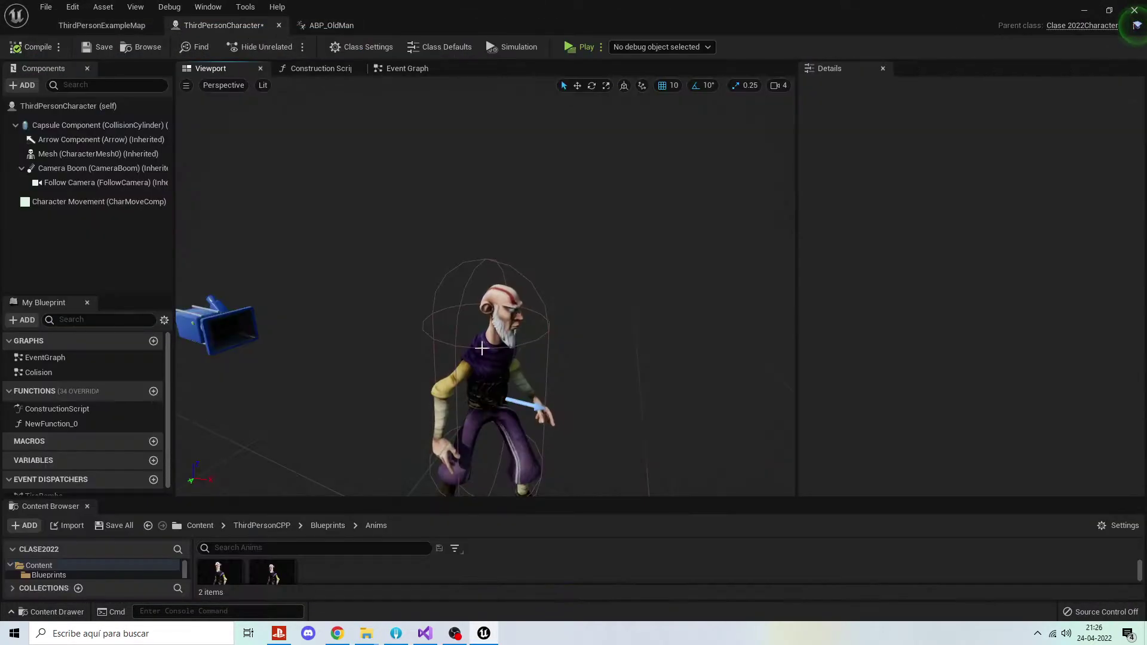
click(534, 288)
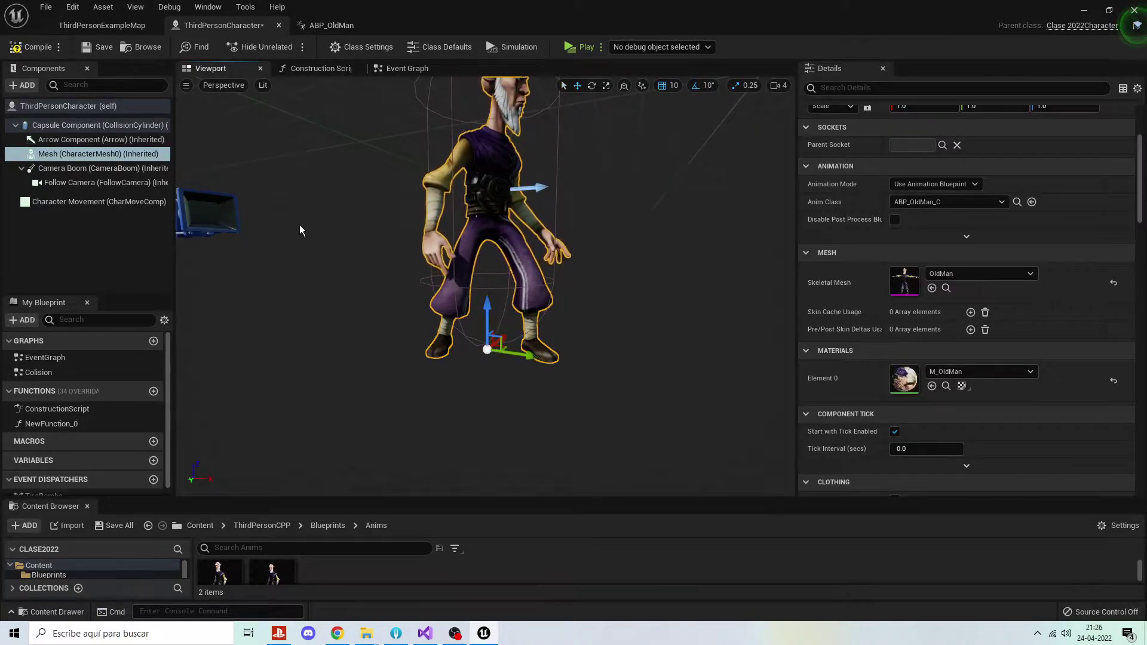
click(36, 49)
click(102, 25)
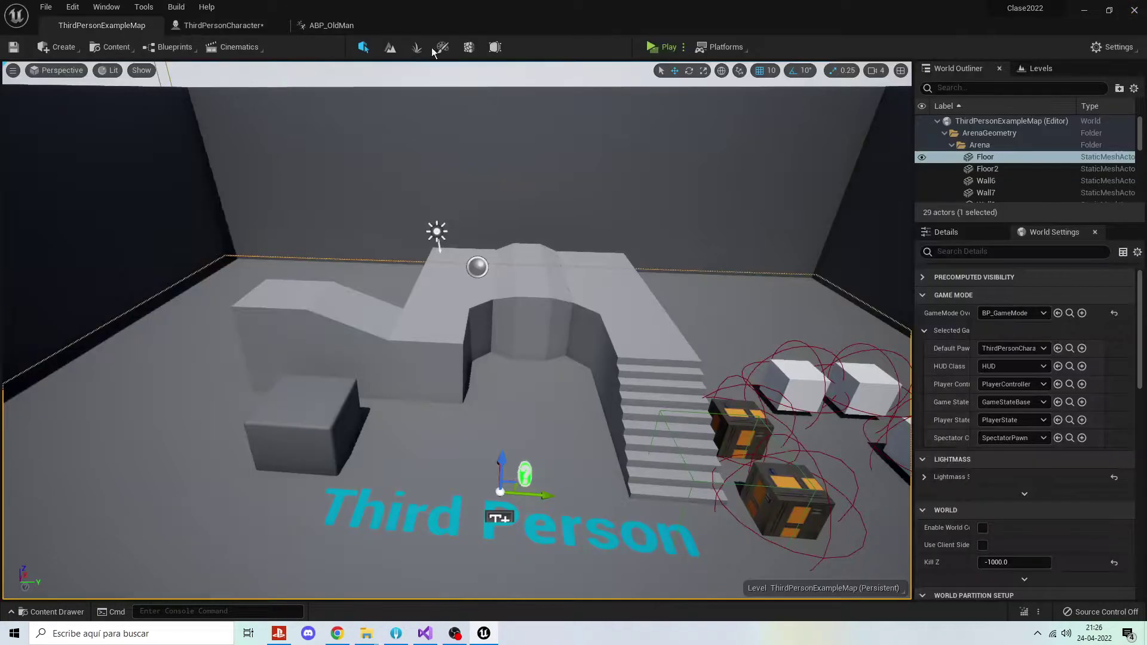
click(660, 48)
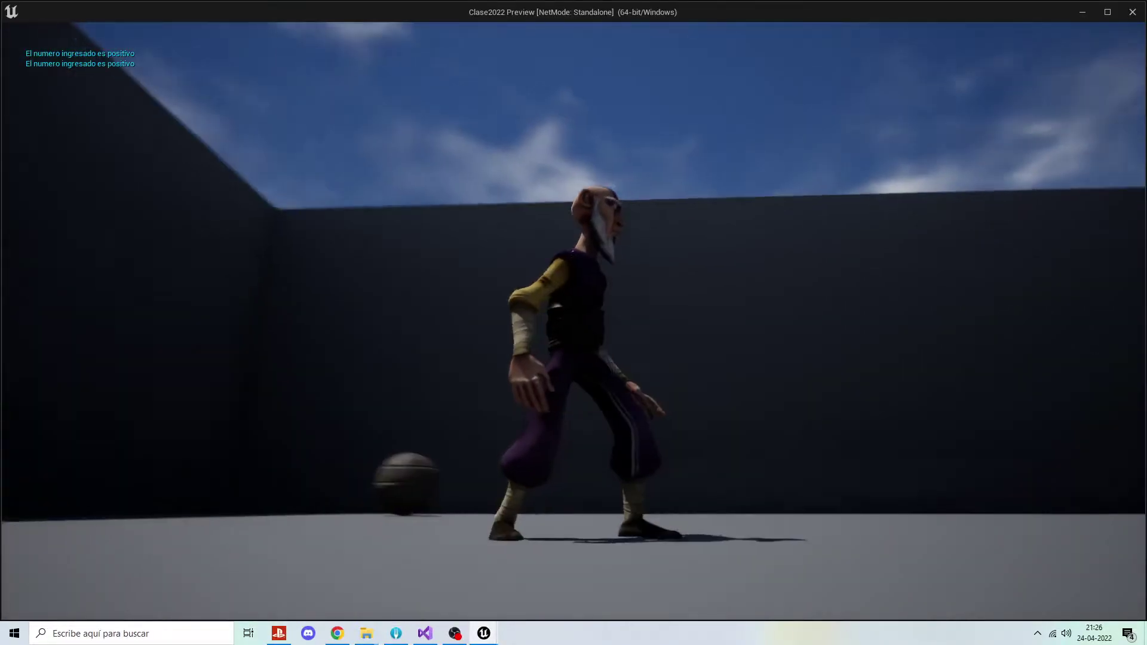
key(e)
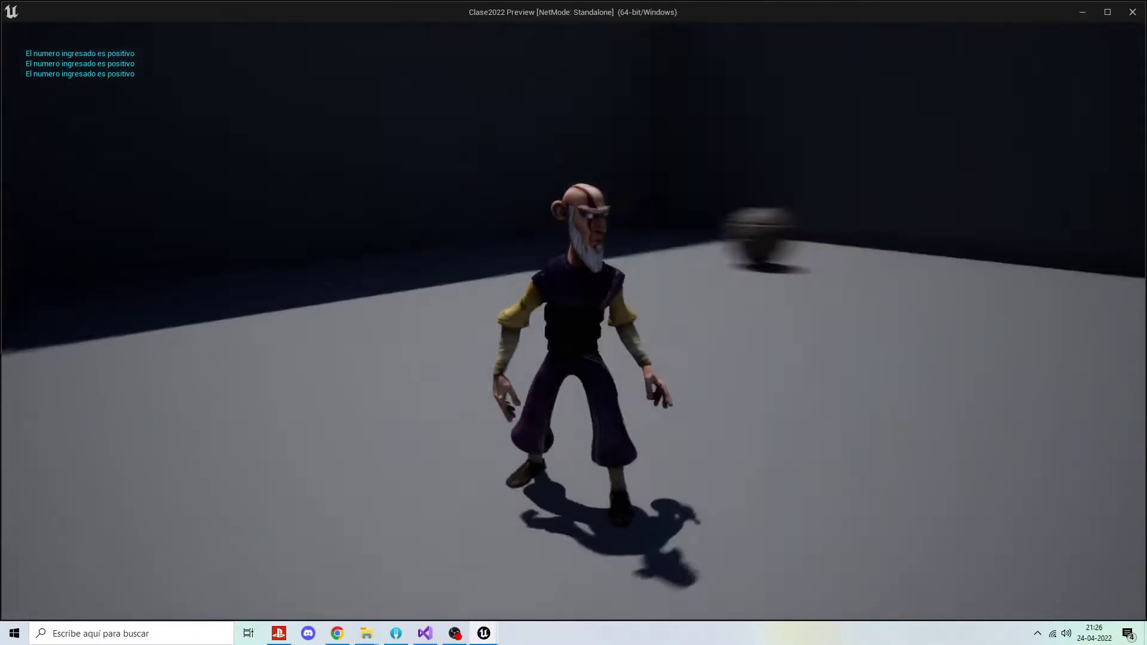
key(e)
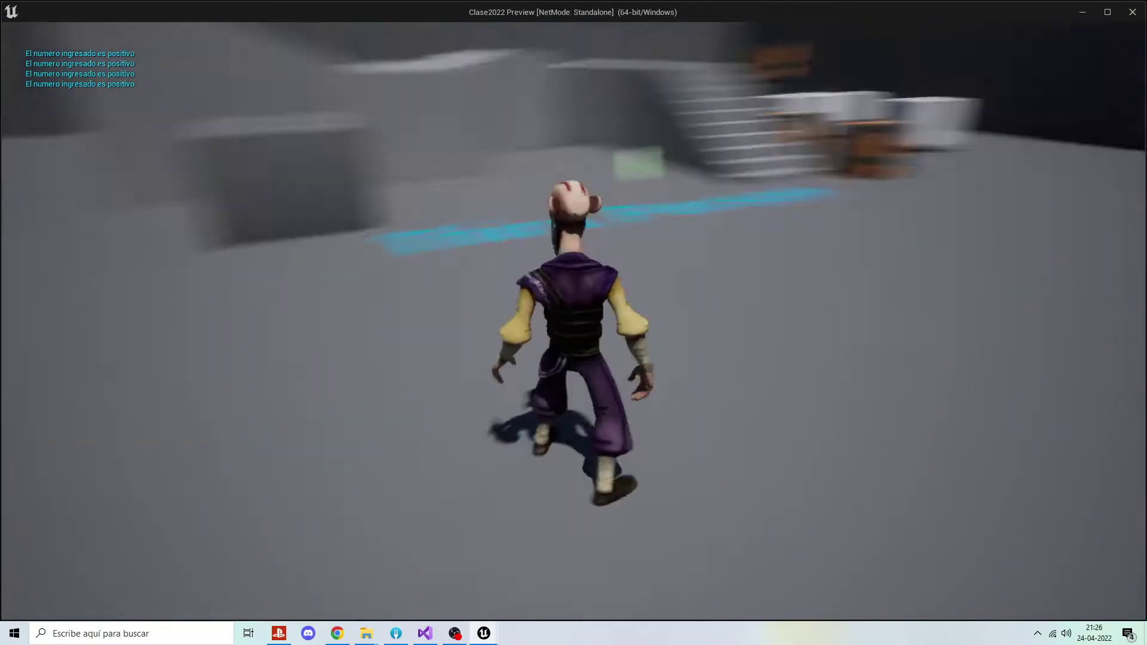
key(e)
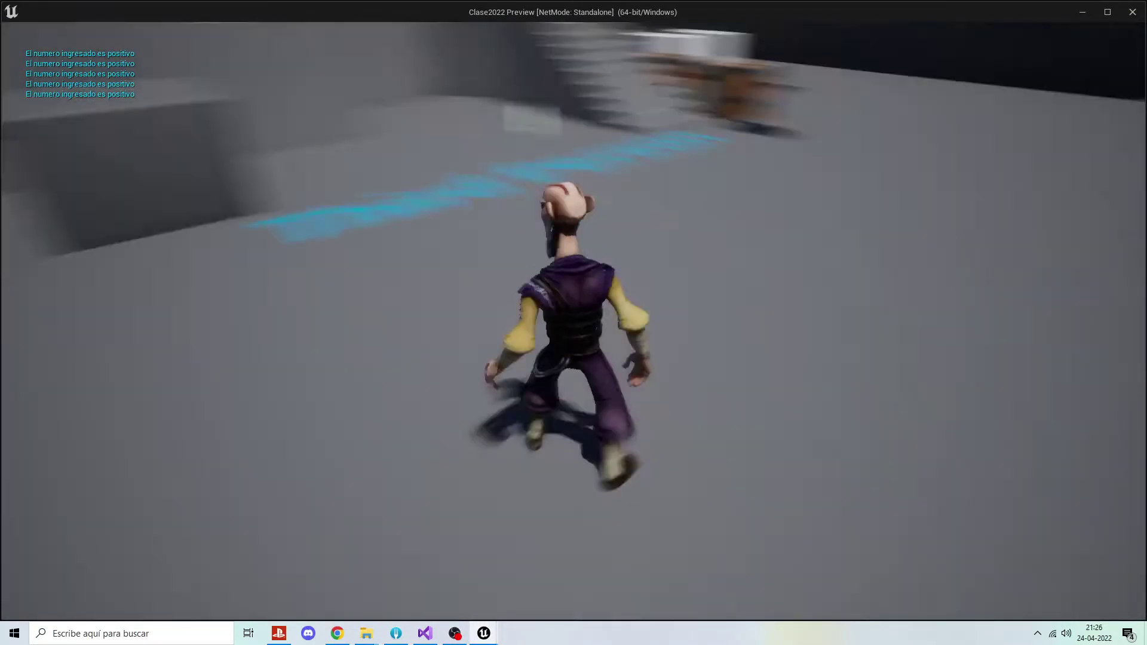
key(e)
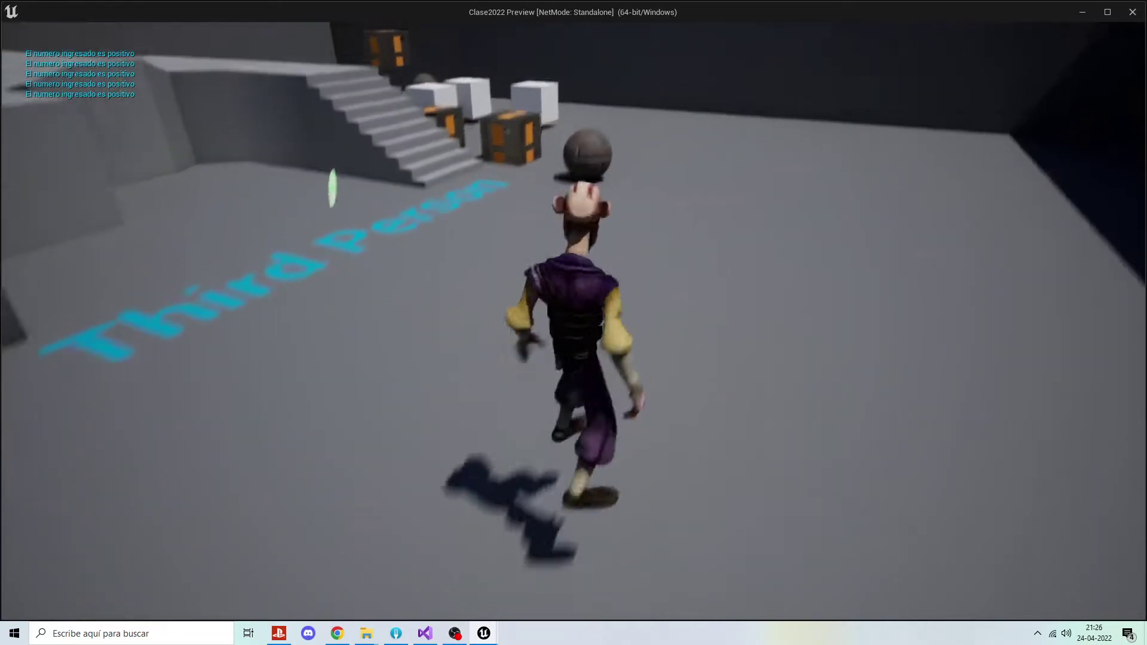
key(Escape)
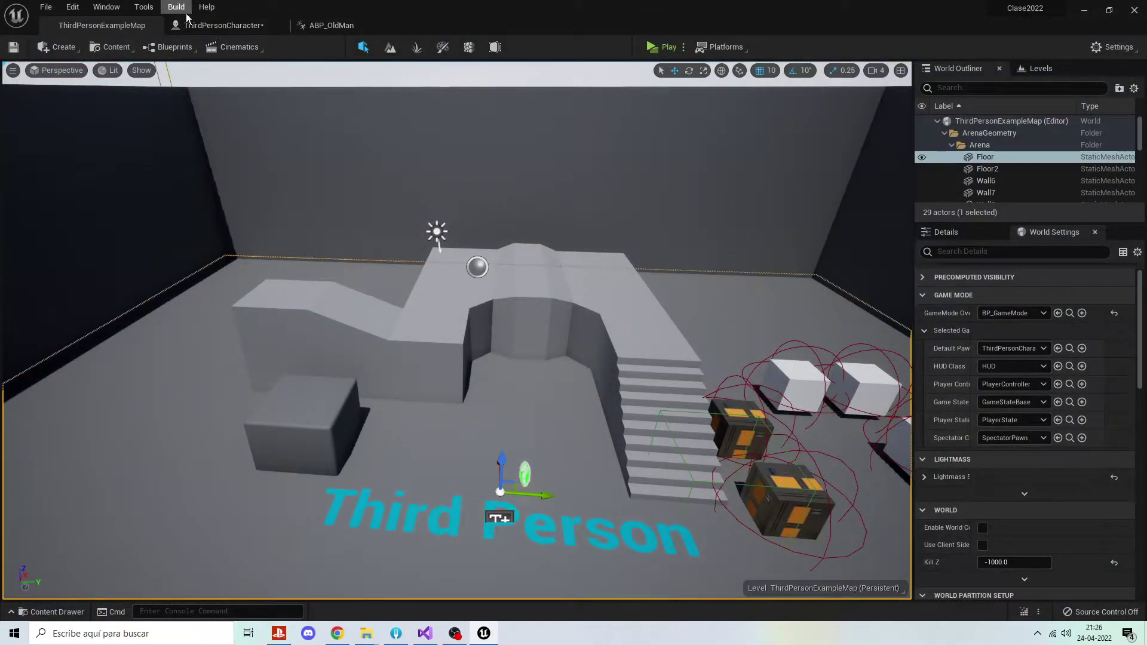
Save ThirdPersonCharacter, check ABP_OldMan's state graph, and switch to the OldMan folder window.
click(197, 25)
click(36, 46)
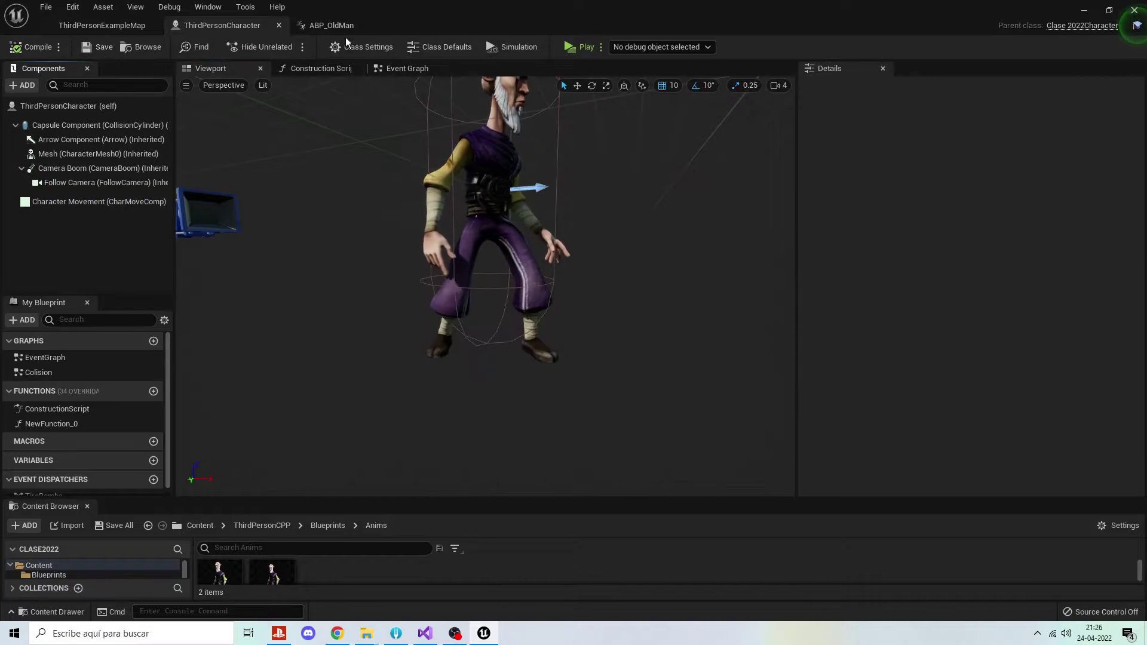
click(338, 26)
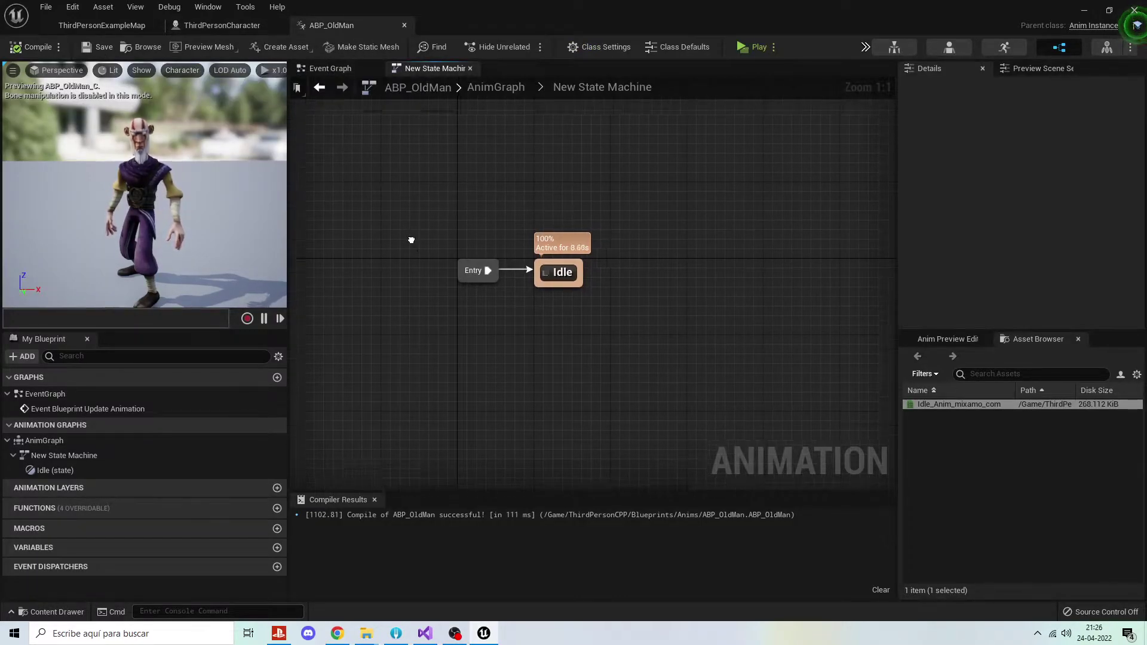
right_drag(411, 240, 431, 219)
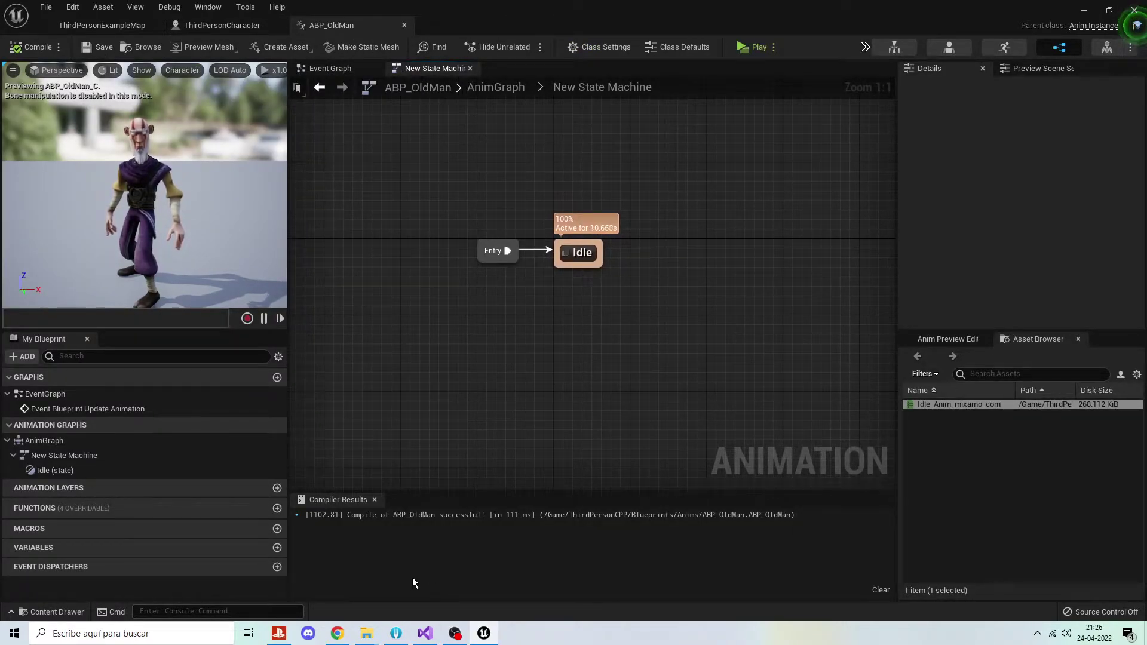
mouse_move(367, 637)
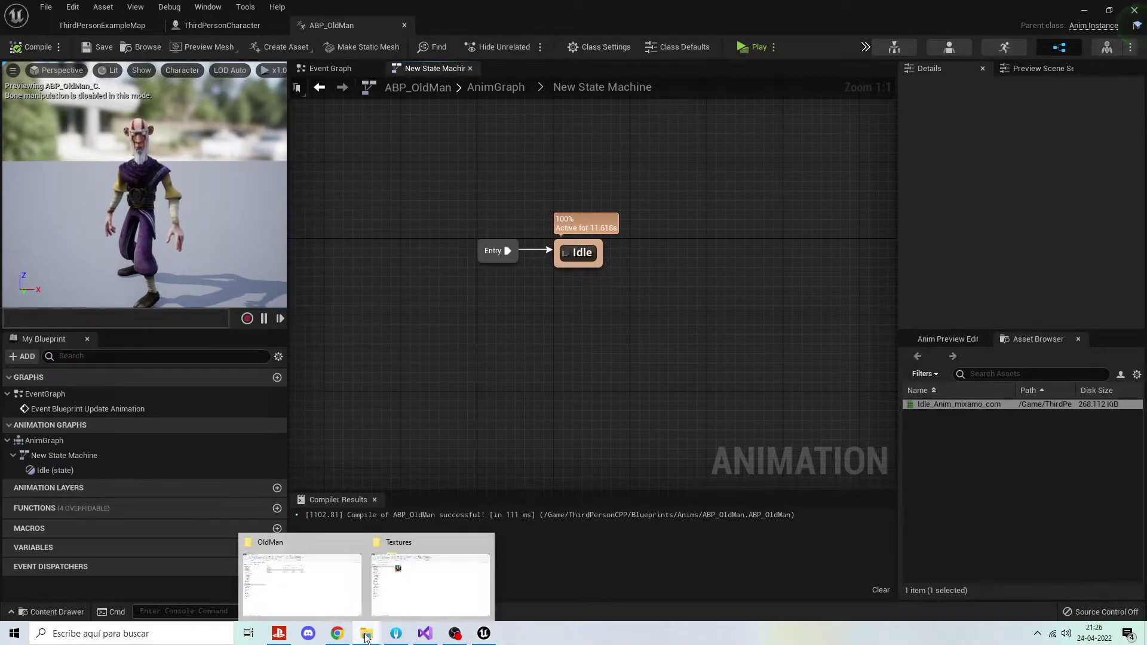
click(357, 565)
Rename Fast Run.fbx to Run.fbx in File Explorer.
click(258, 160)
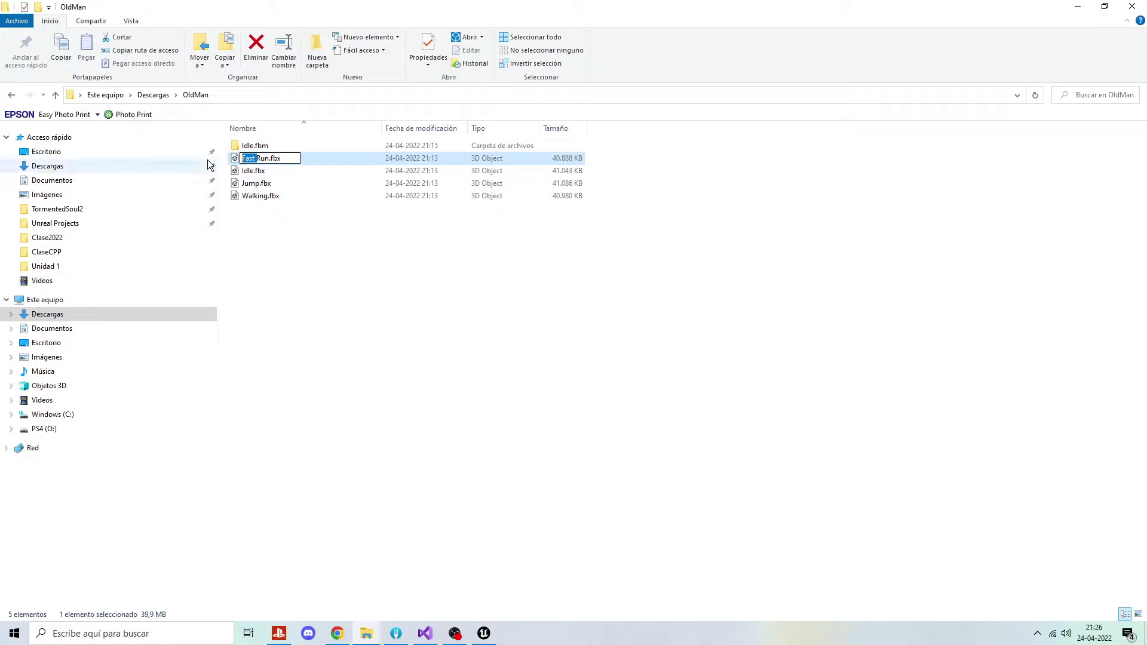
key(Return)
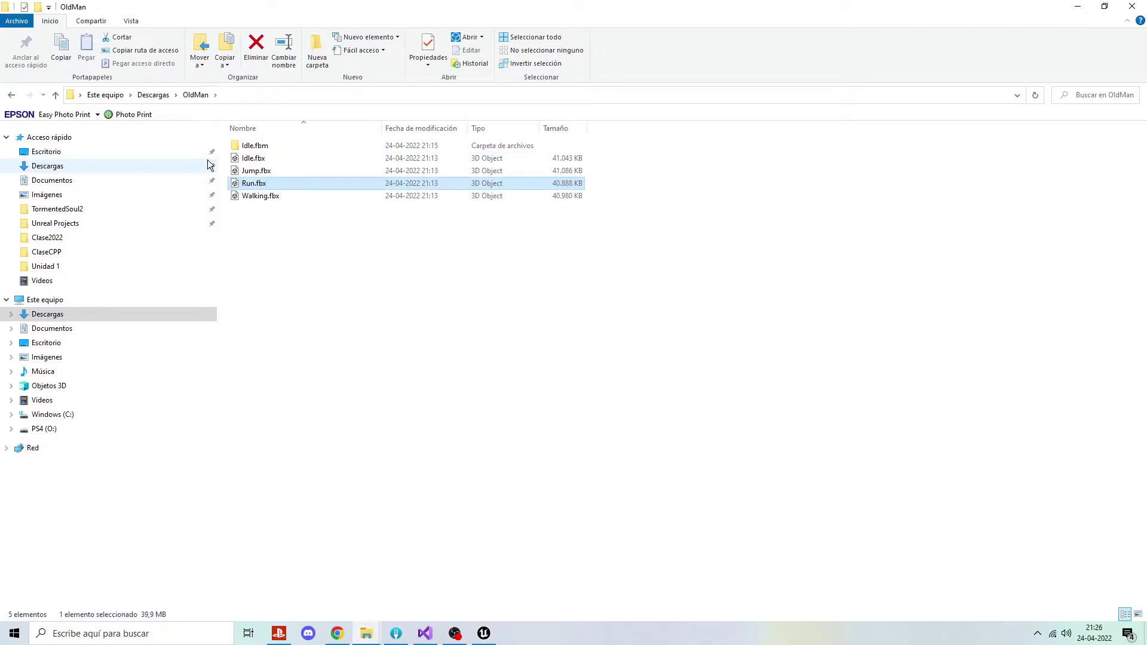
click(296, 242)
click(258, 197)
click(280, 239)
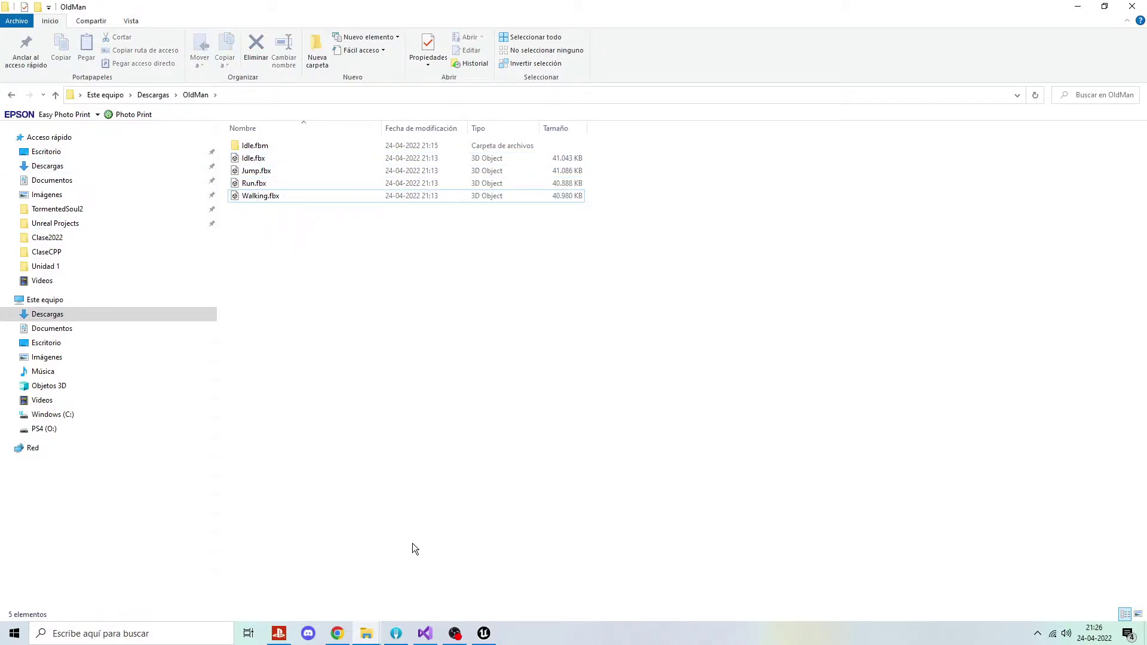
Expand Unreal's folder tree, then select Run.fbx and Walking.fbx in the OldMan folder.
click(482, 635)
click(184, 27)
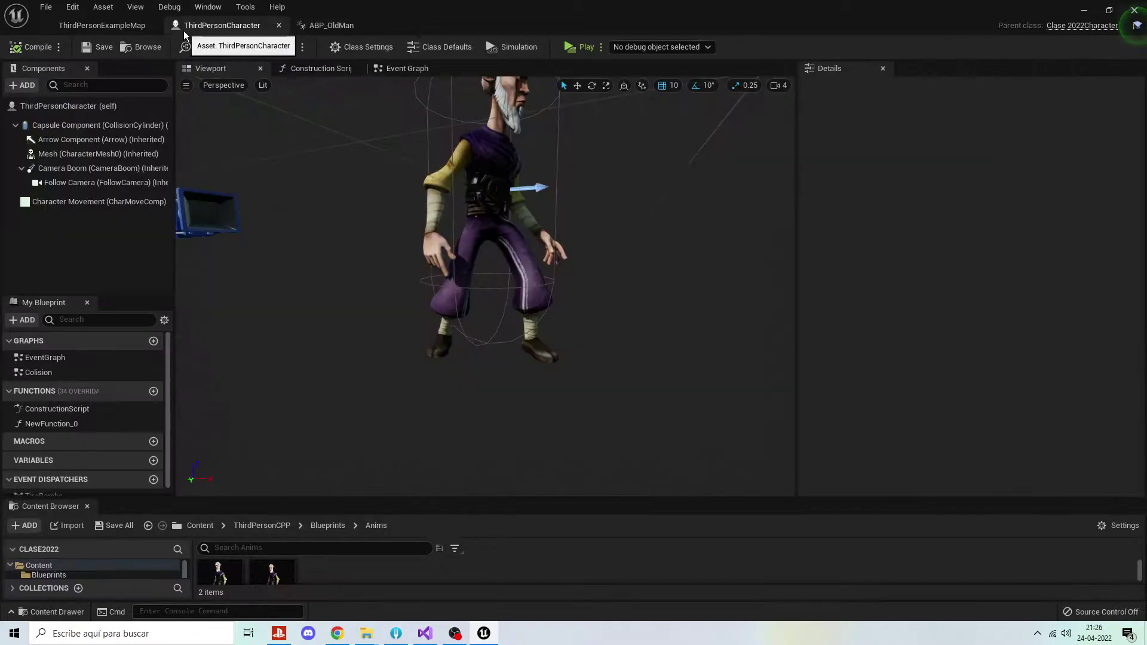
drag(265, 500, 269, 343)
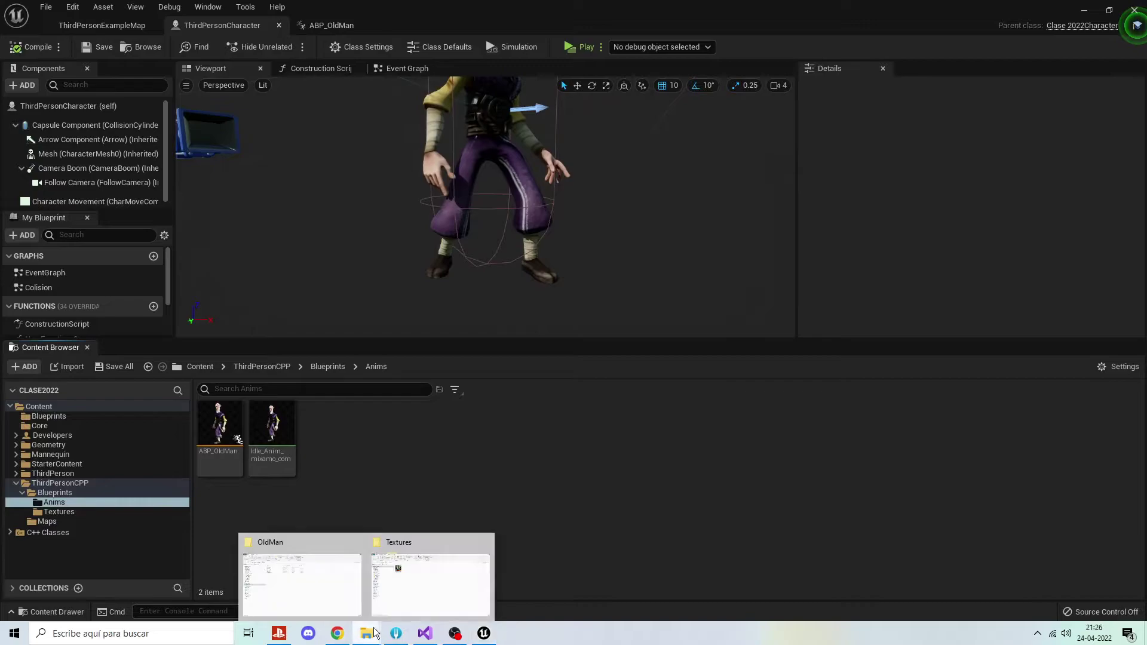
mouse_move(367, 633)
click(298, 565)
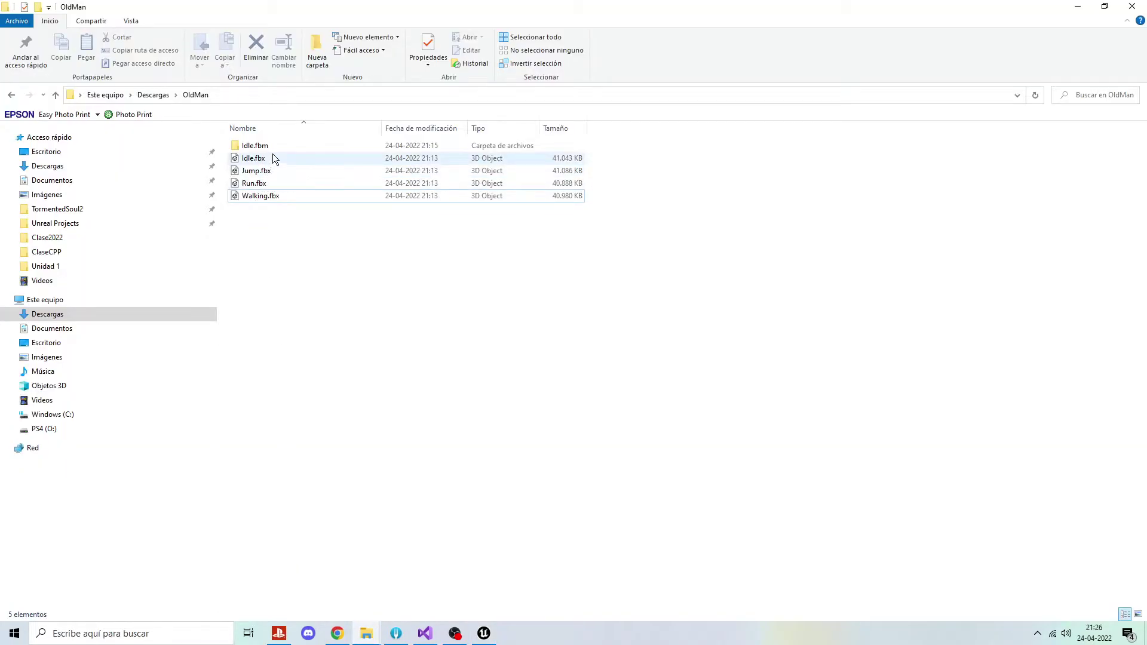
click(256, 184)
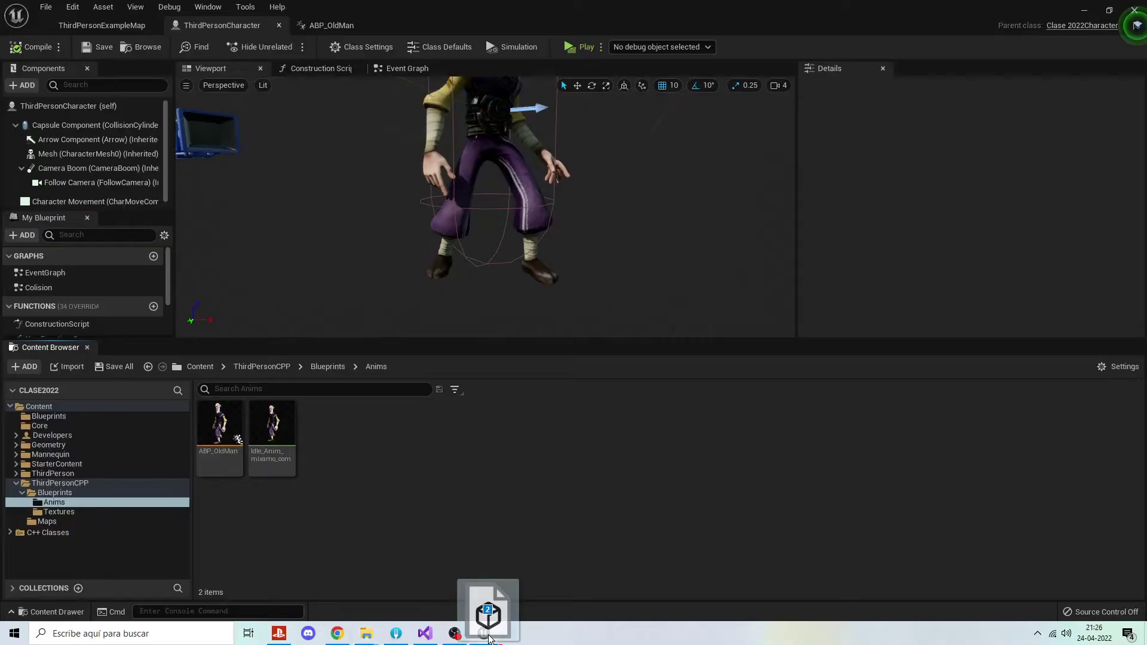
Drop Run.fbx and Walking.fbx into Anims with OldMan_Skeleton, keeping skeletal mesh import on.
drag(264, 215, 417, 478)
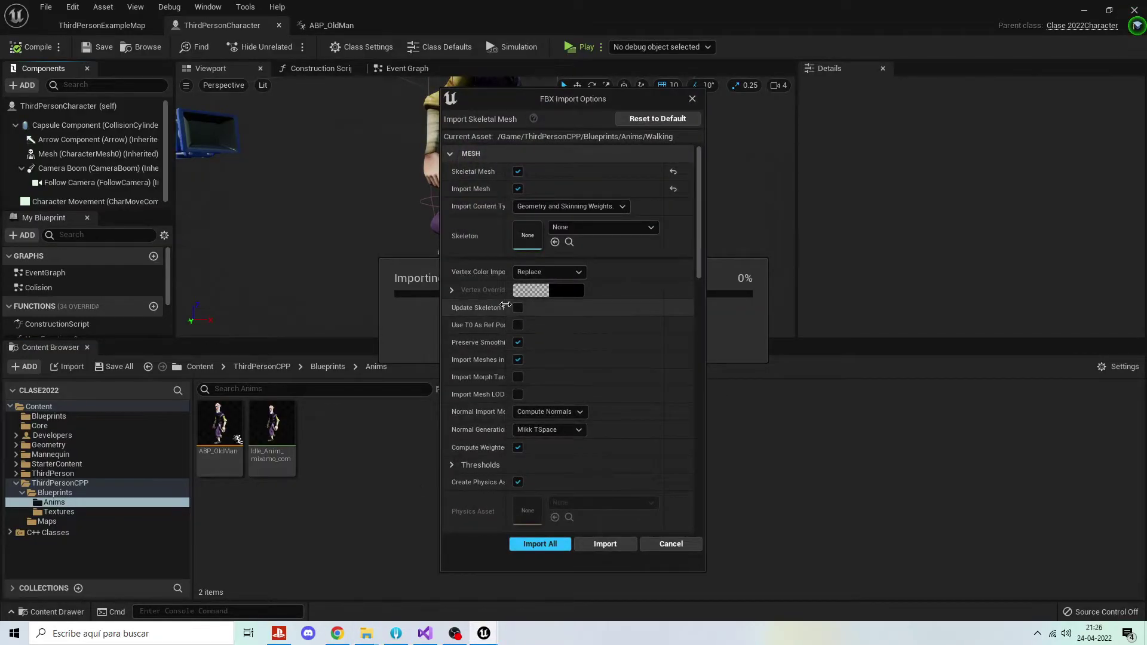
click(575, 226)
click(598, 329)
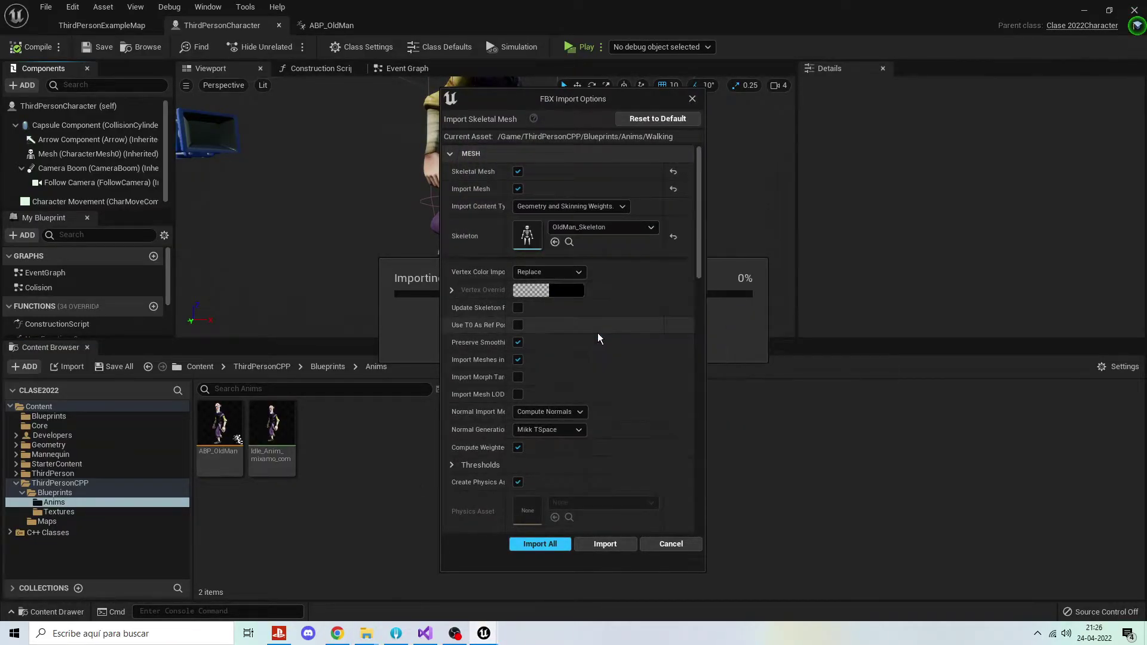
click(518, 189)
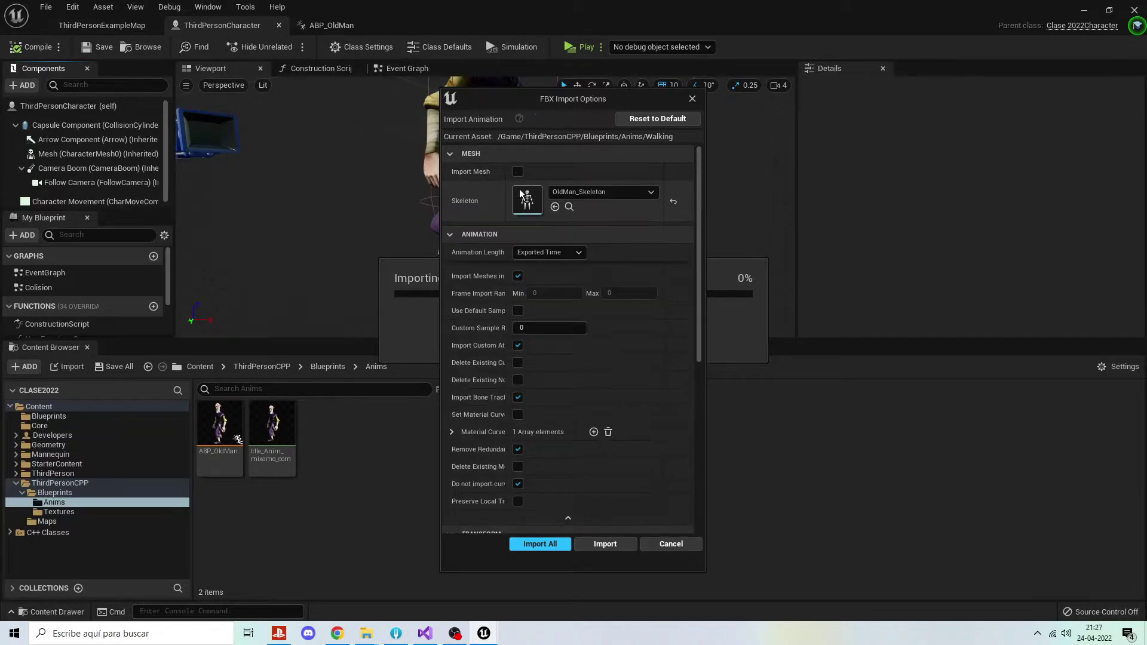
click(518, 172)
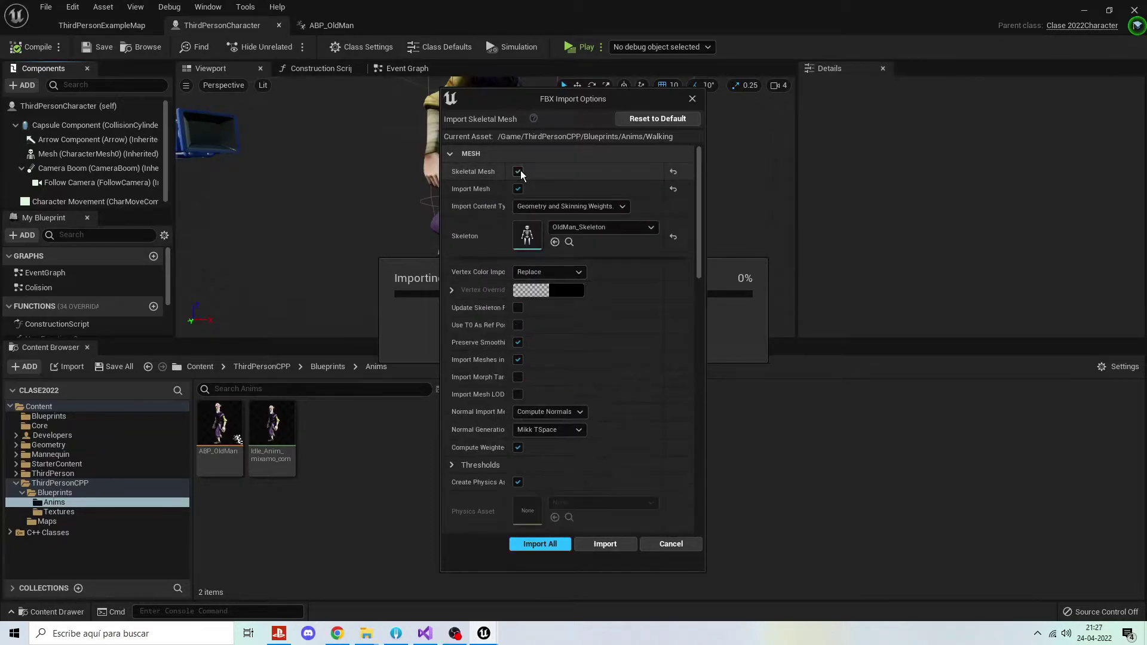
click(518, 185)
click(519, 174)
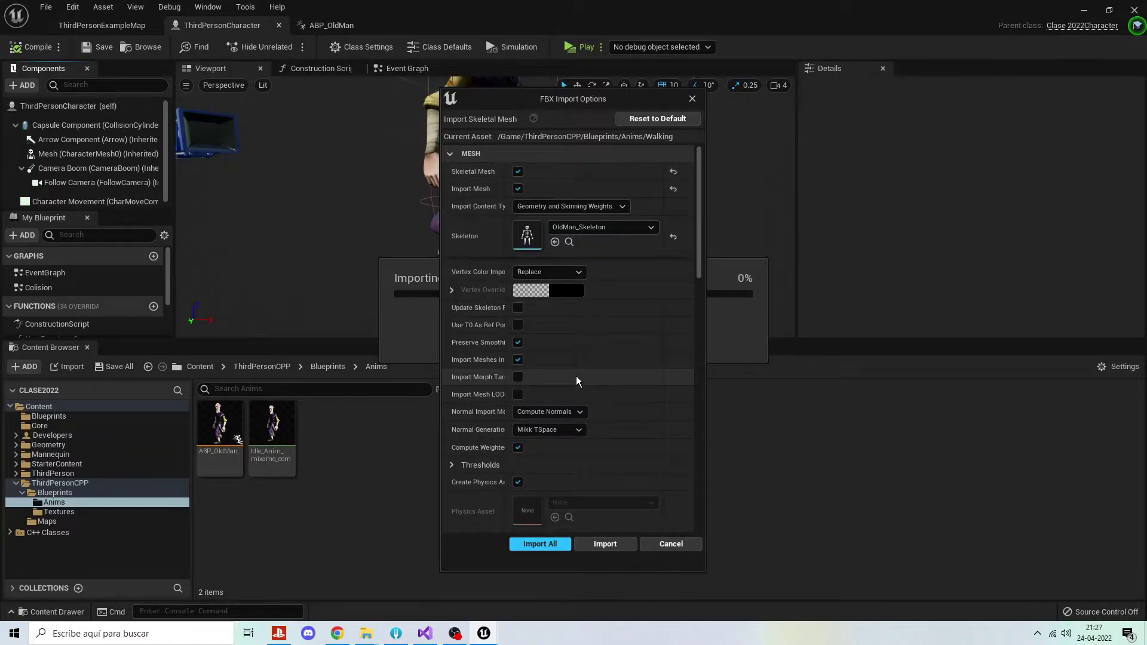
Review the remaining FBX Import Options and import both files.
scroll(570, 409, down, 5)
scroll(567, 408, down, 5)
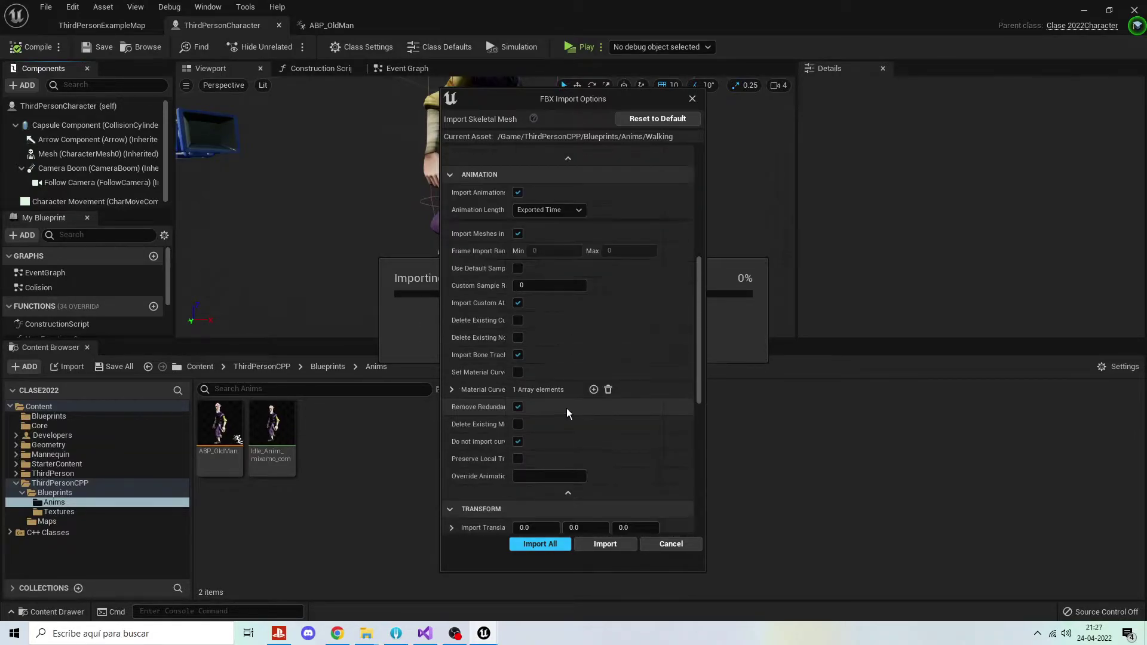
scroll(566, 407, down, 2)
scroll(566, 410, up, 1)
scroll(567, 410, up, 2)
scroll(567, 410, up, 2)
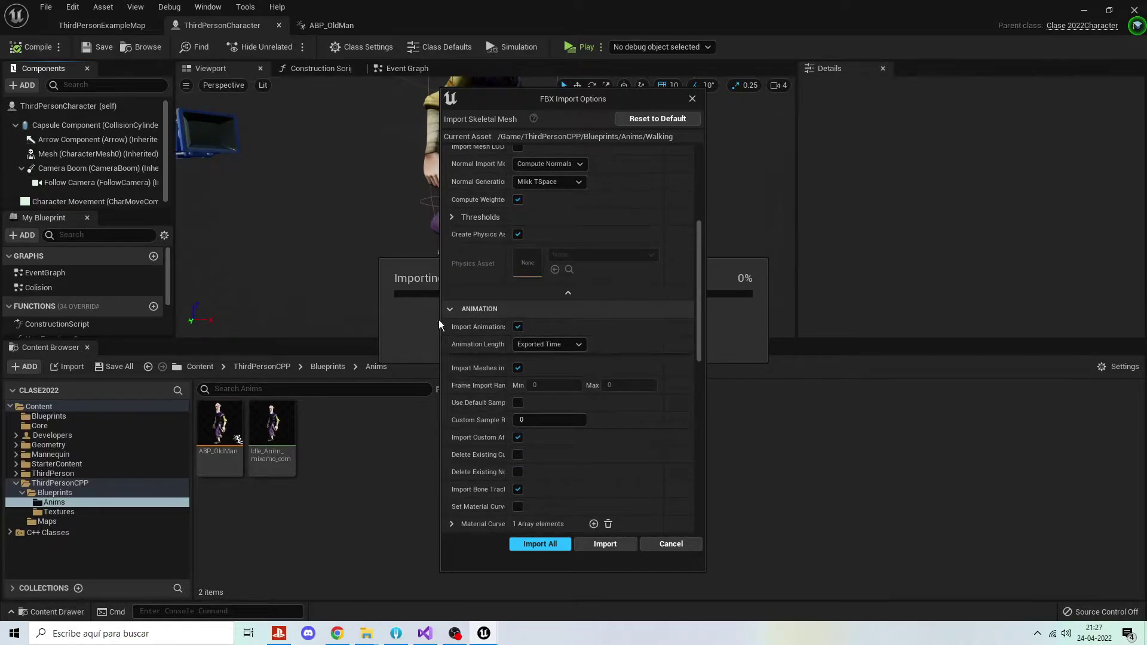
scroll(596, 382, down, 2)
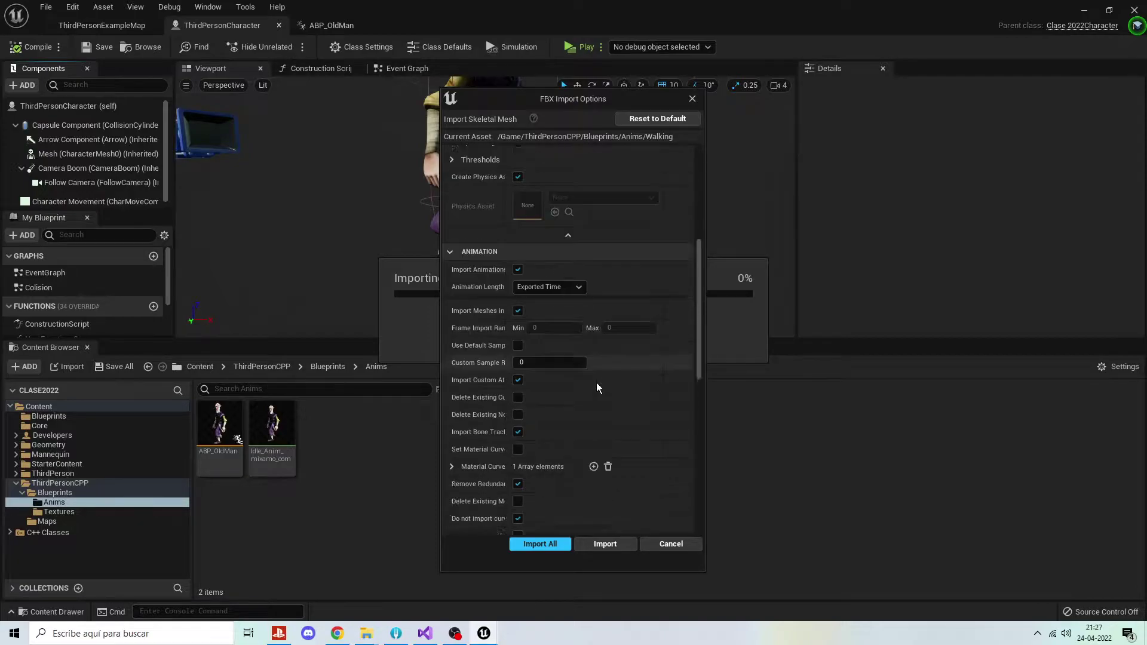
scroll(609, 415, down, 3)
scroll(605, 424, down, 3)
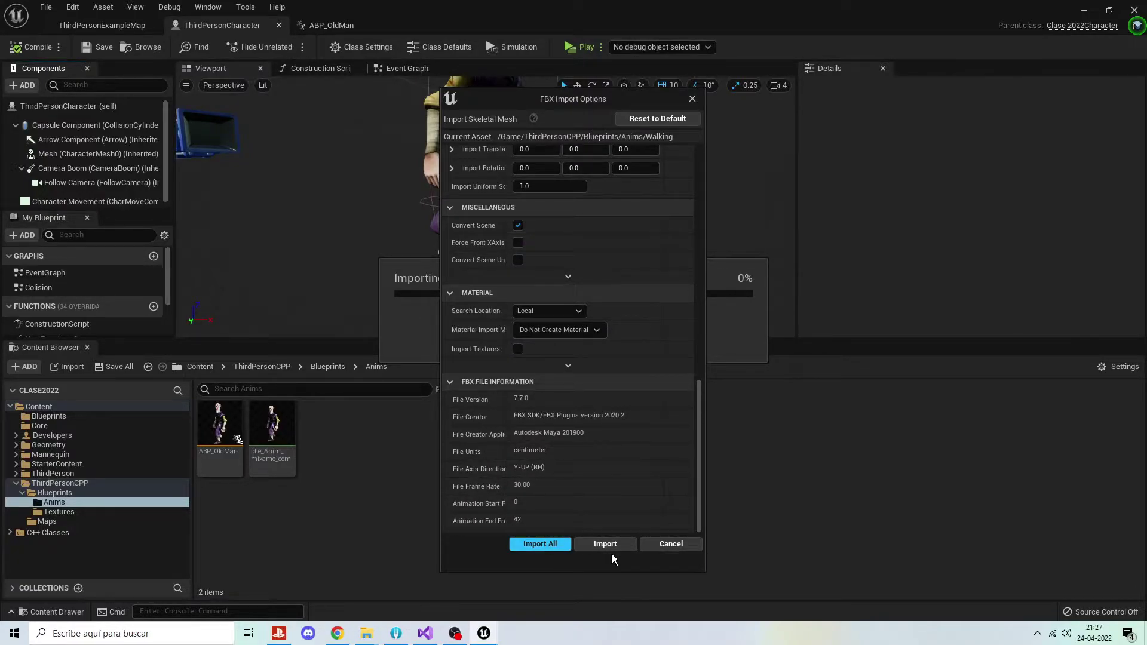
scroll(579, 455, up, 2)
scroll(572, 450, up, 2)
scroll(568, 445, up, 2)
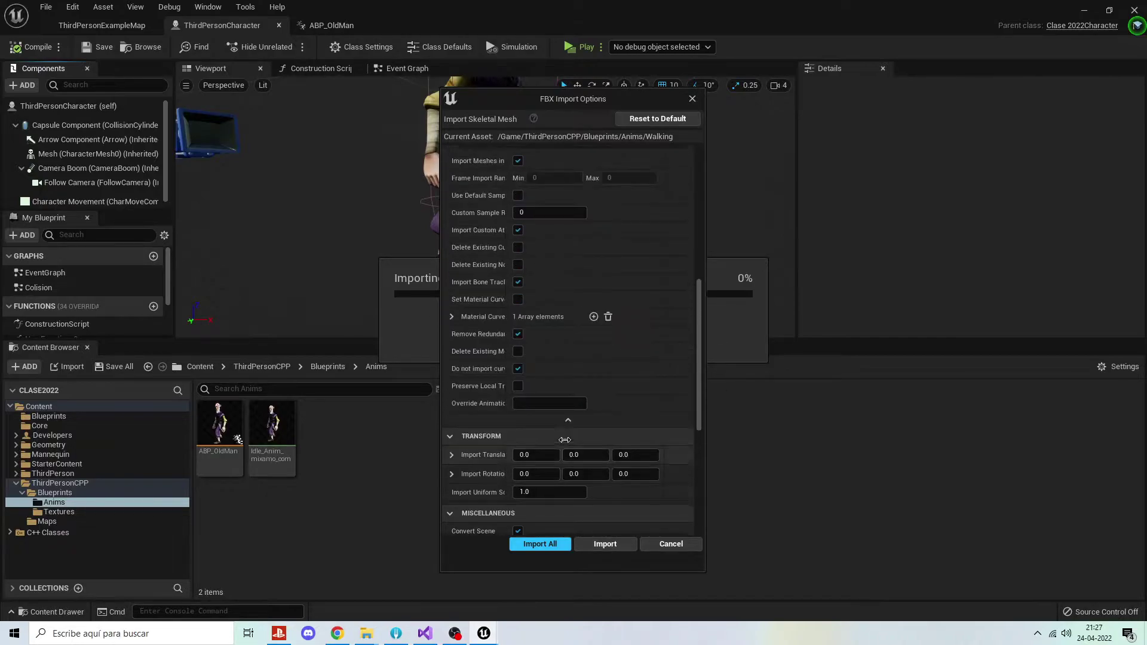
scroll(562, 436, up, 2)
click(539, 543)
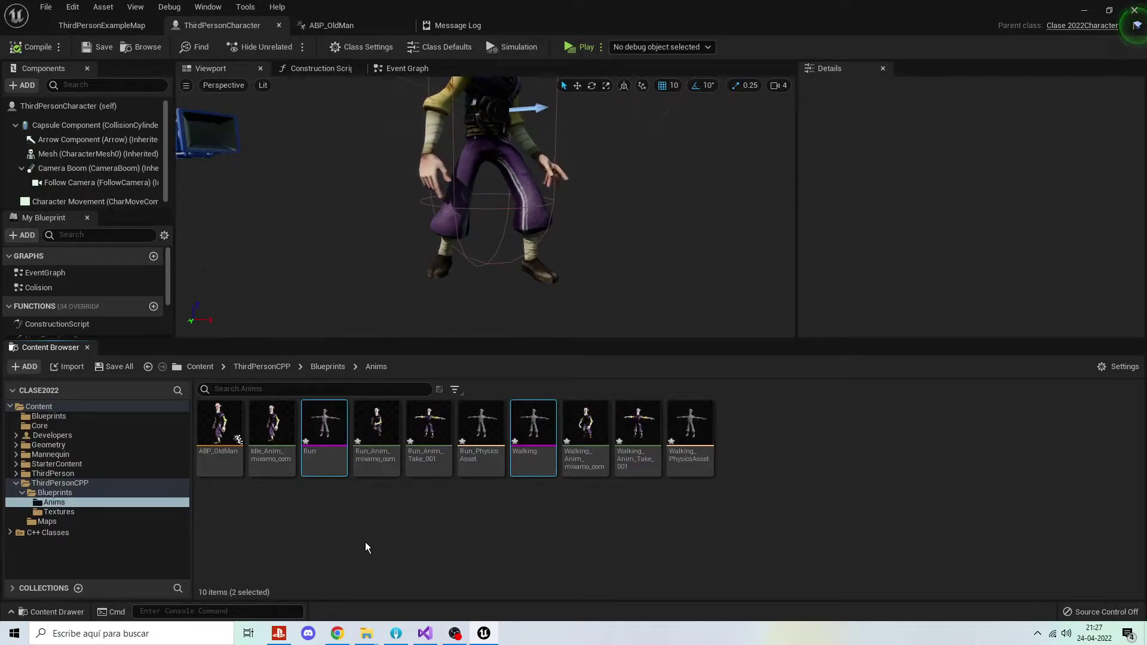
Try renaming Run_Anim_mixamo_com to Run, keeping the original name since Run exists.
click(365, 547)
click(369, 425)
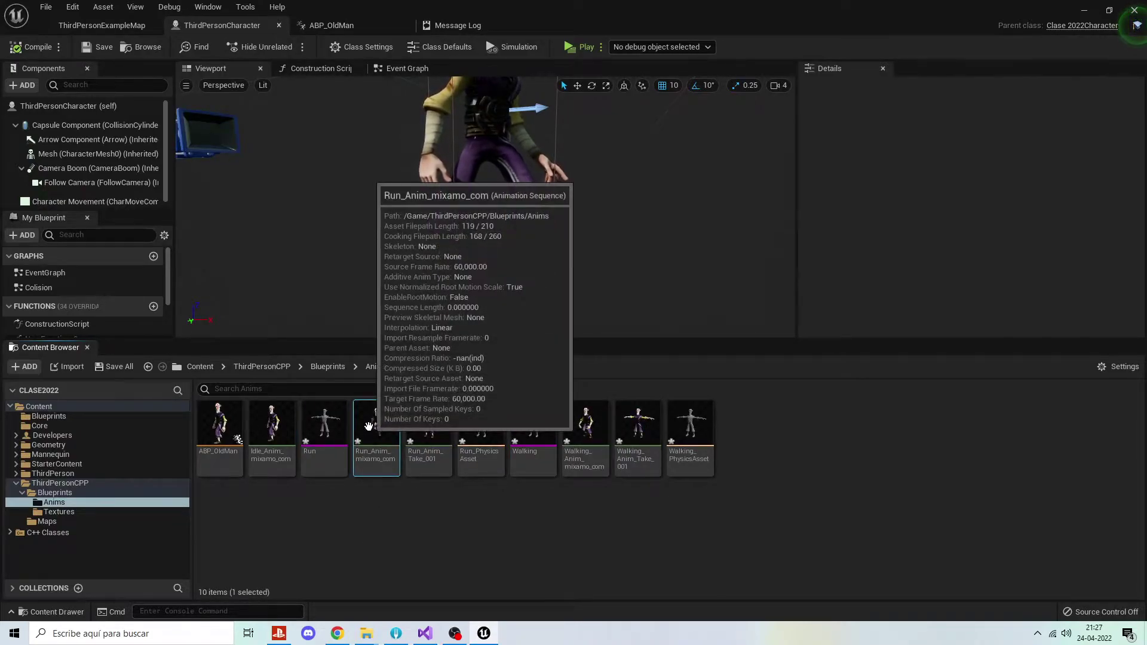
click(385, 456)
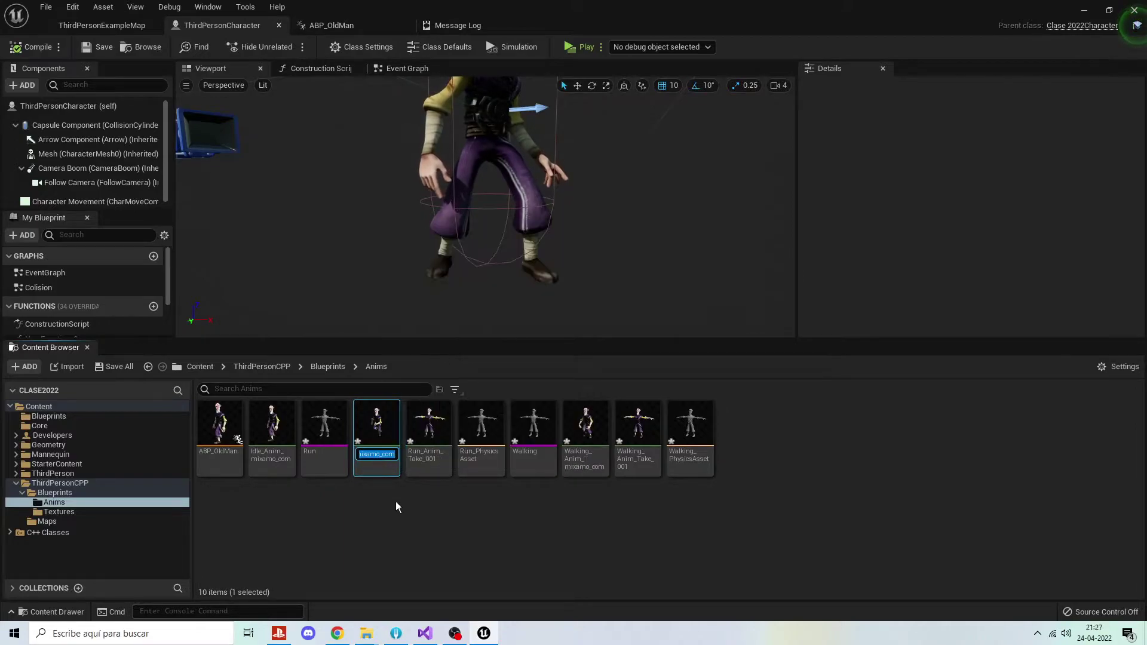
text(Run)
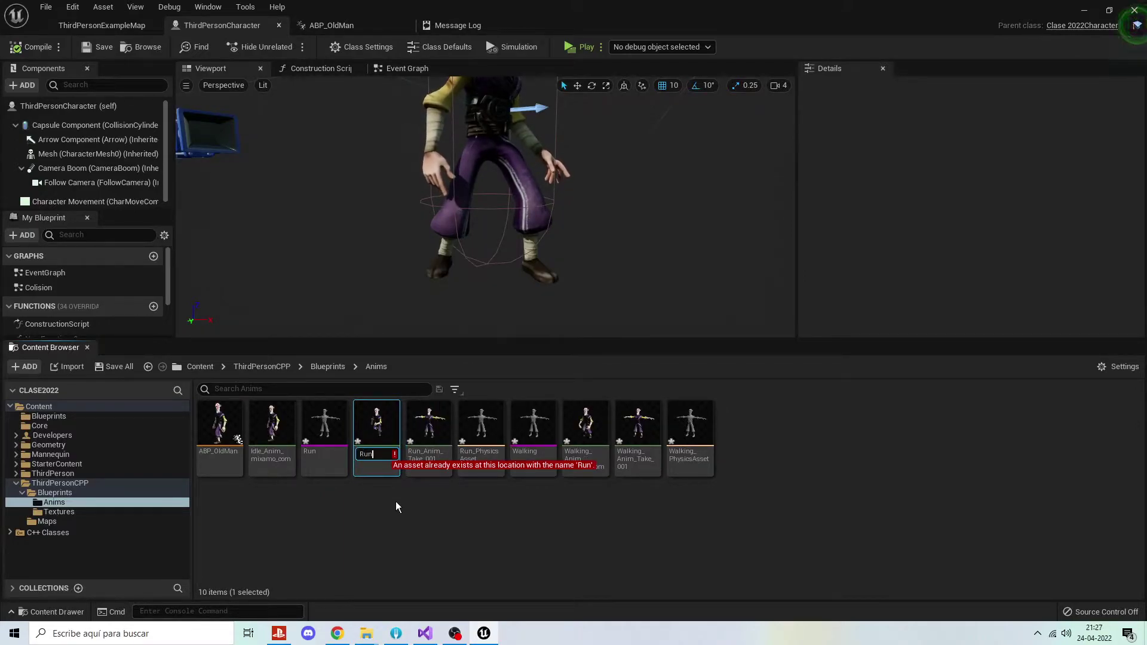
key(Return)
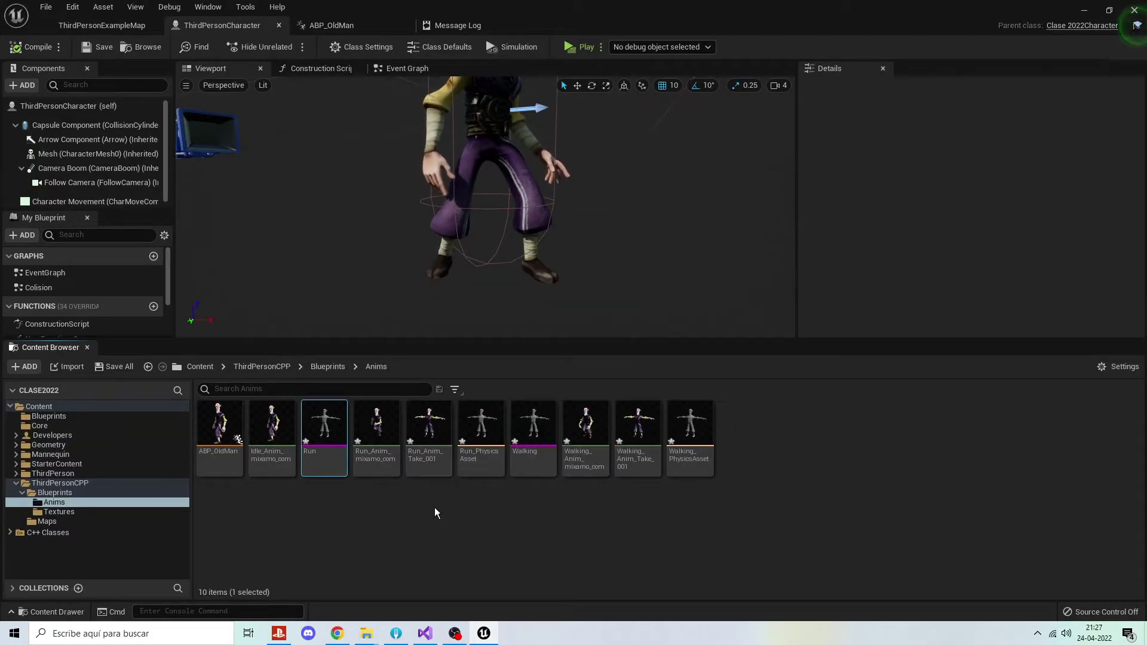
Delete the Run and Walking meshes, Take_001 animations and physics assets.
ctrl+click(428, 430)
ctrl+click(481, 430)
ctrl+click(585, 431)
ctrl+click(637, 436)
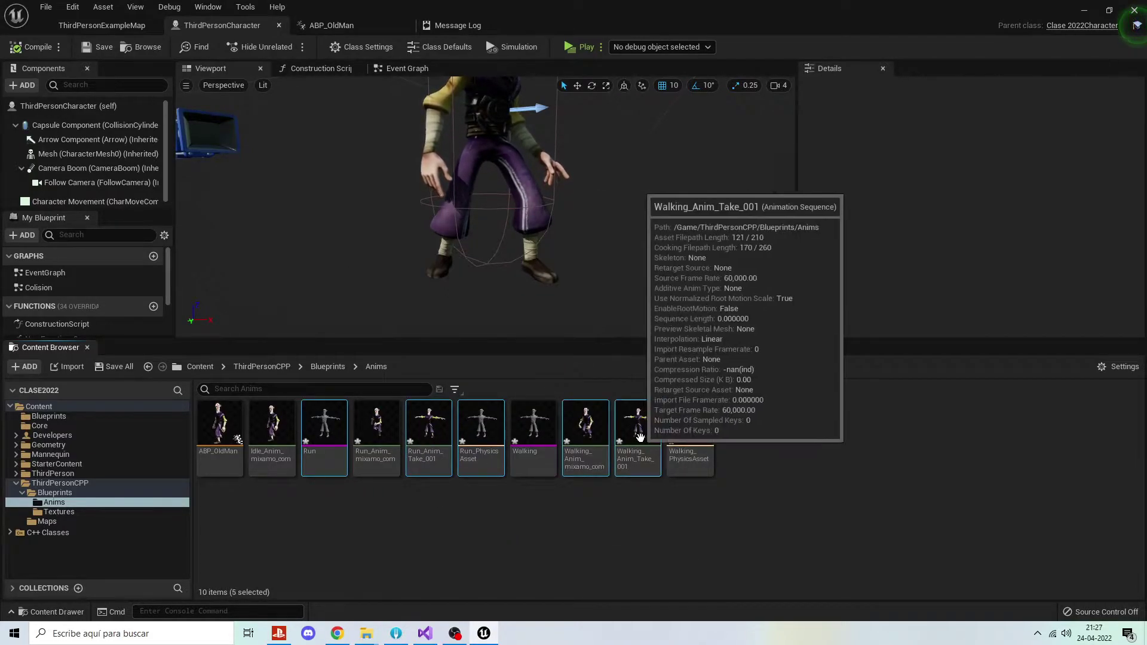
ctrl+click(690, 431)
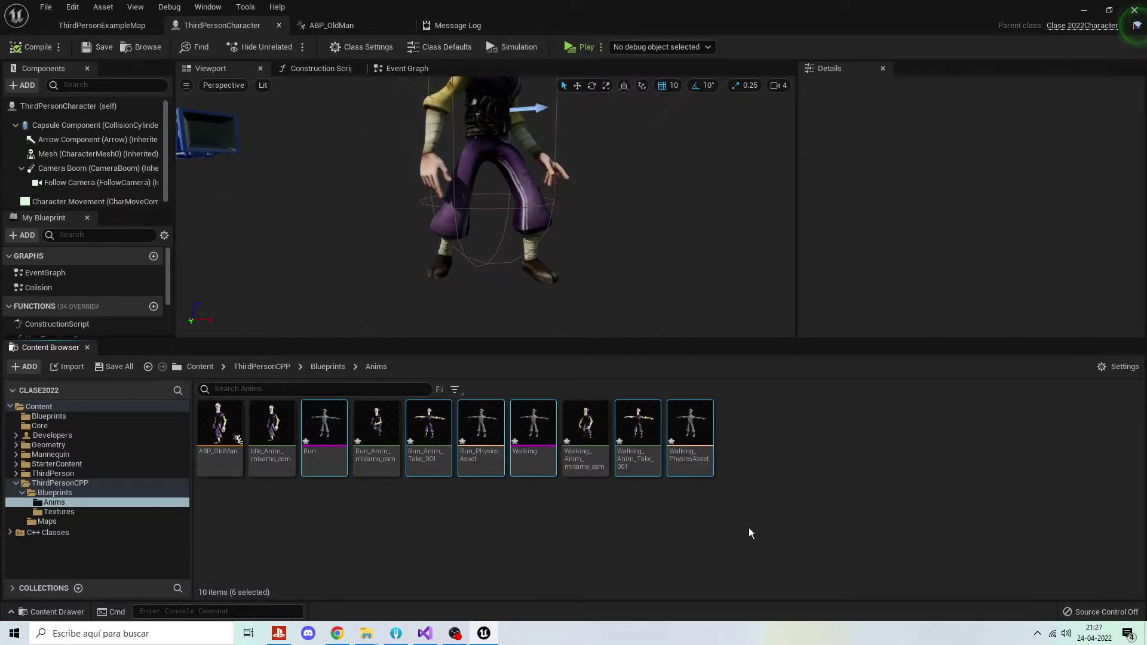
key(Delete)
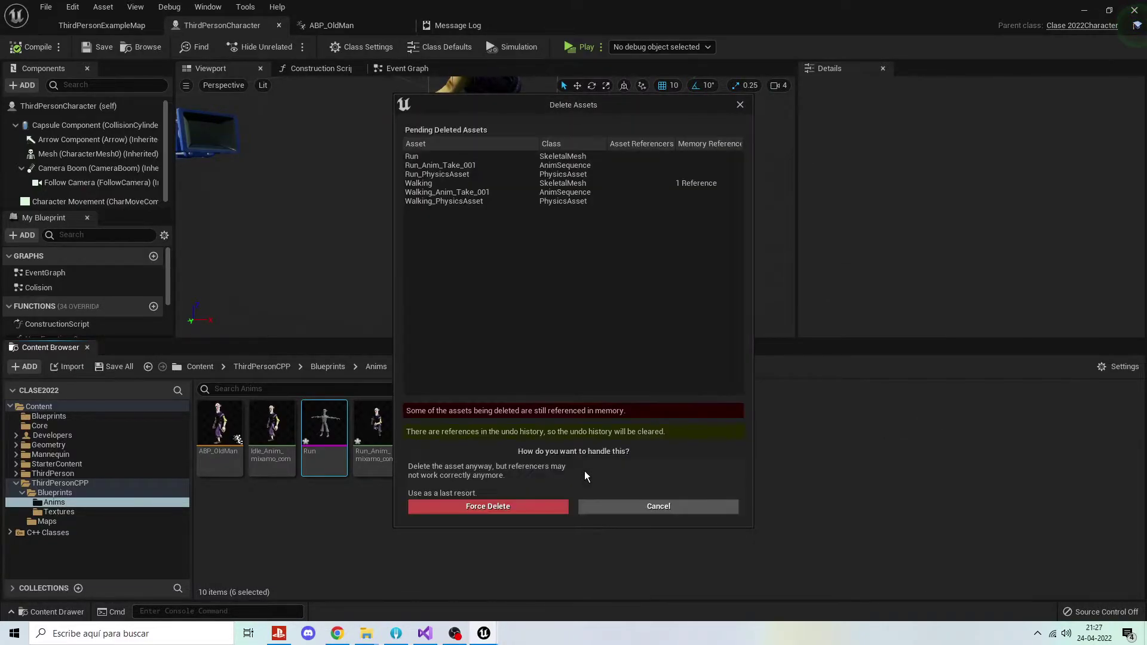
Force the deletion and rename Idle_Anim_mixamo_com to Idle.
click(507, 506)
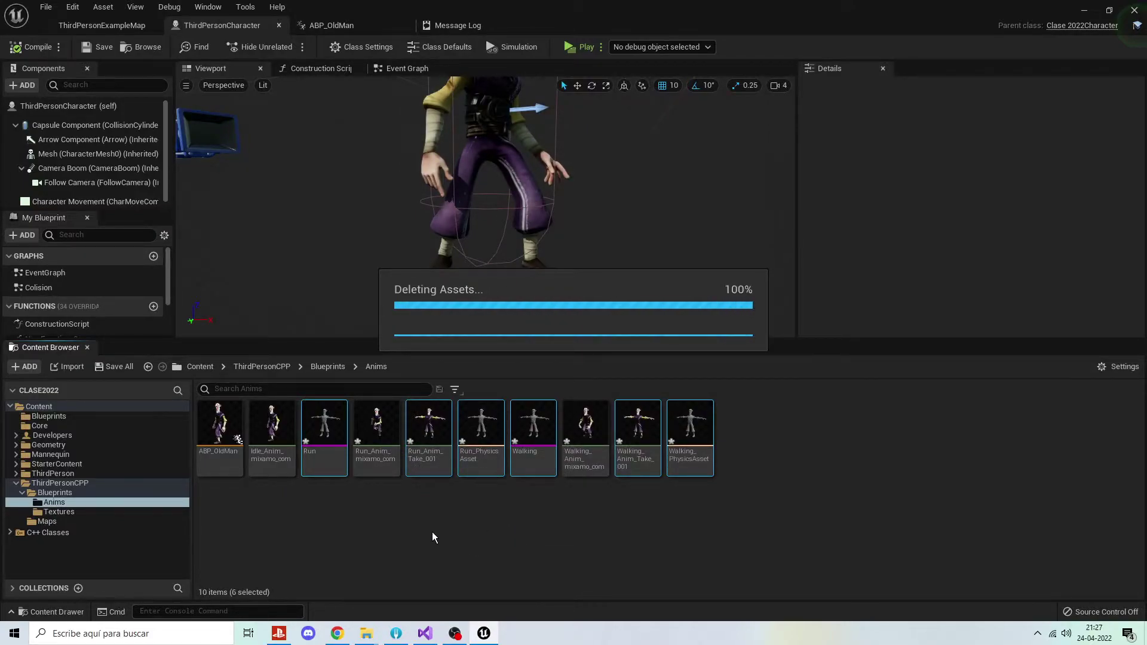
click(254, 461)
key(F2)
text(Idle)
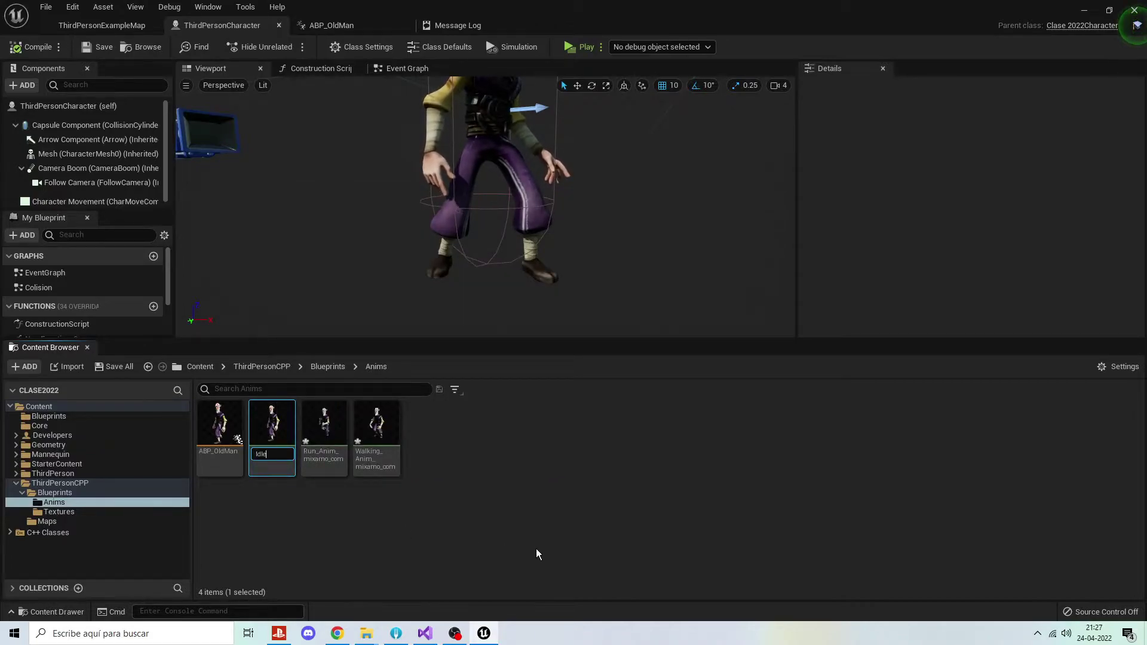
key(Return)
Rename the run animation to Run and the walking animation to Walk.
click(324, 463)
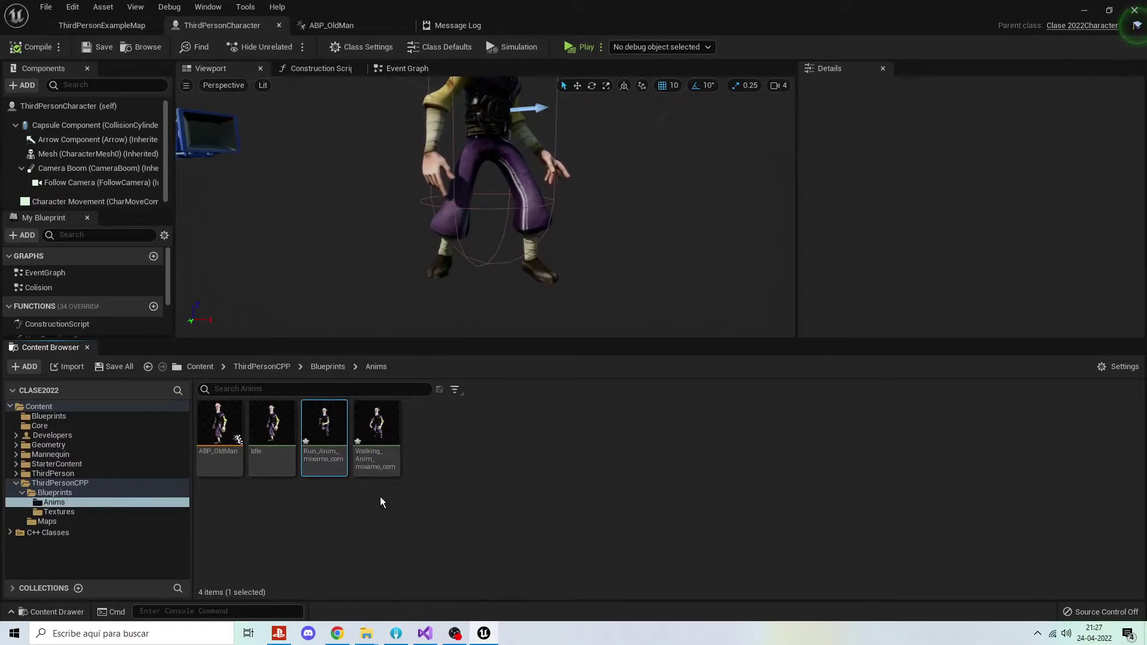
key(F2)
text(Run)
key(Return)
click(367, 452)
key(F2)
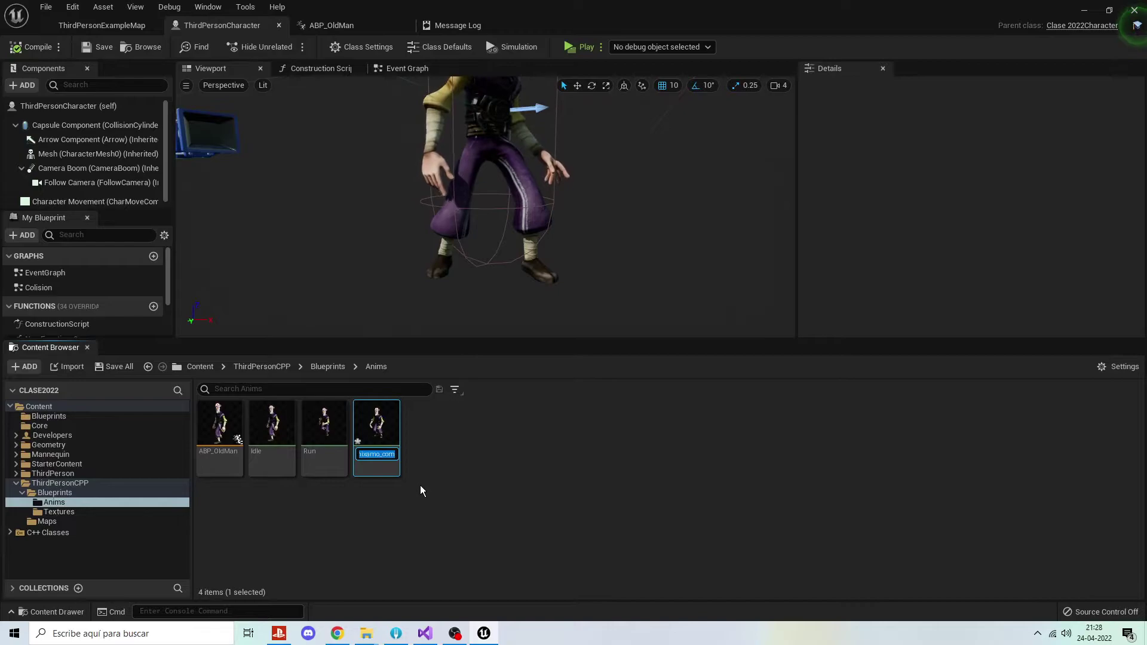
text(Walk)
key(Return)
Check ABP_OldMan's graph, then return to the level with the Anims folder in the Content Drawer.
click(420, 485)
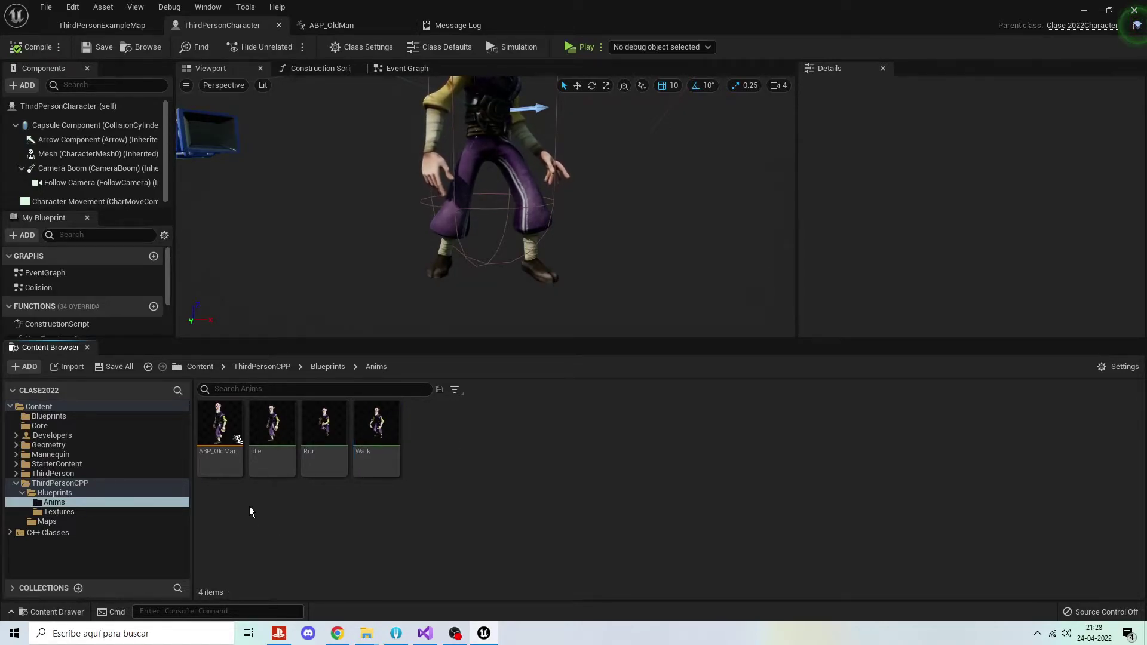
click(353, 21)
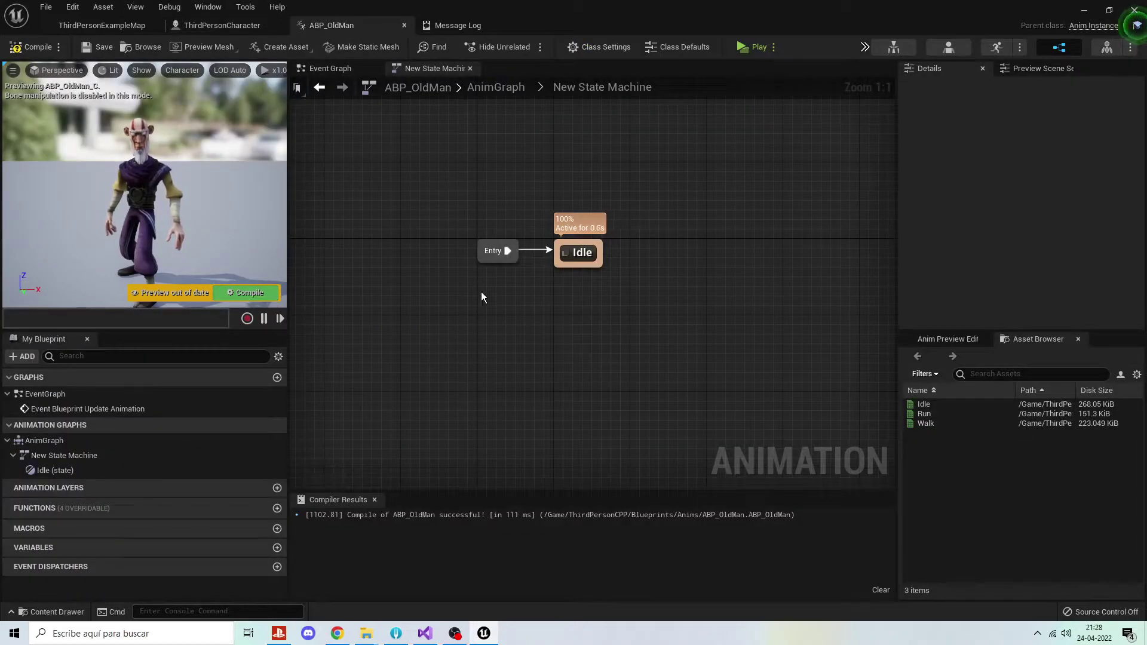
mouse_move(571, 299)
right_down()
mouse_move(522, 313)
mouse_move(509, 336)
right_up()
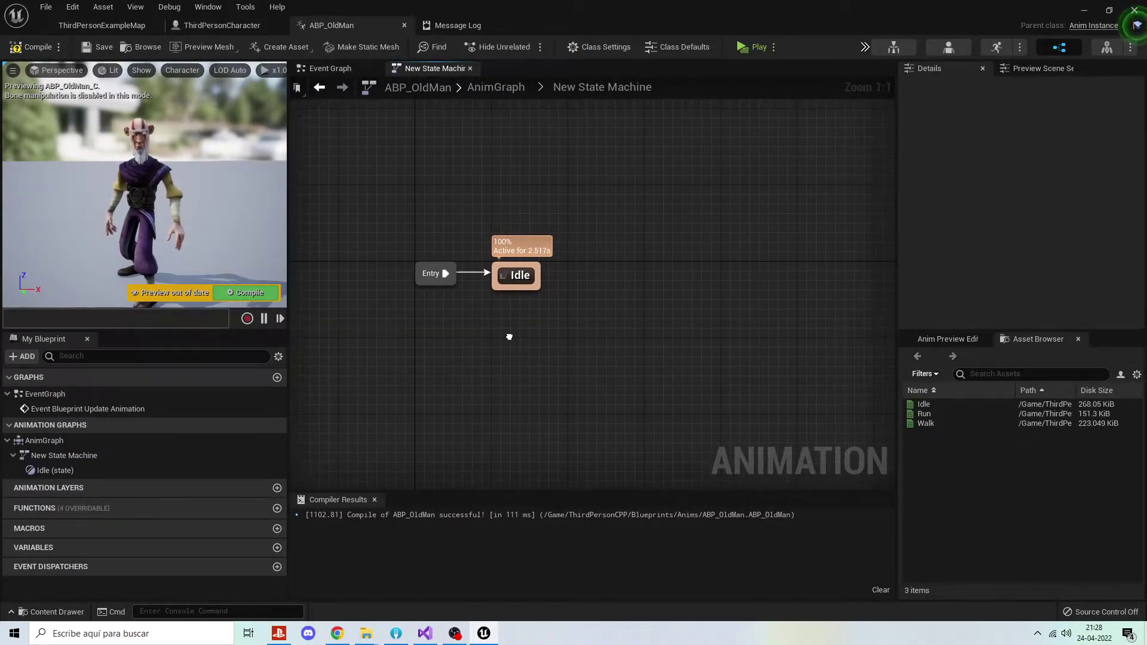
click(223, 25)
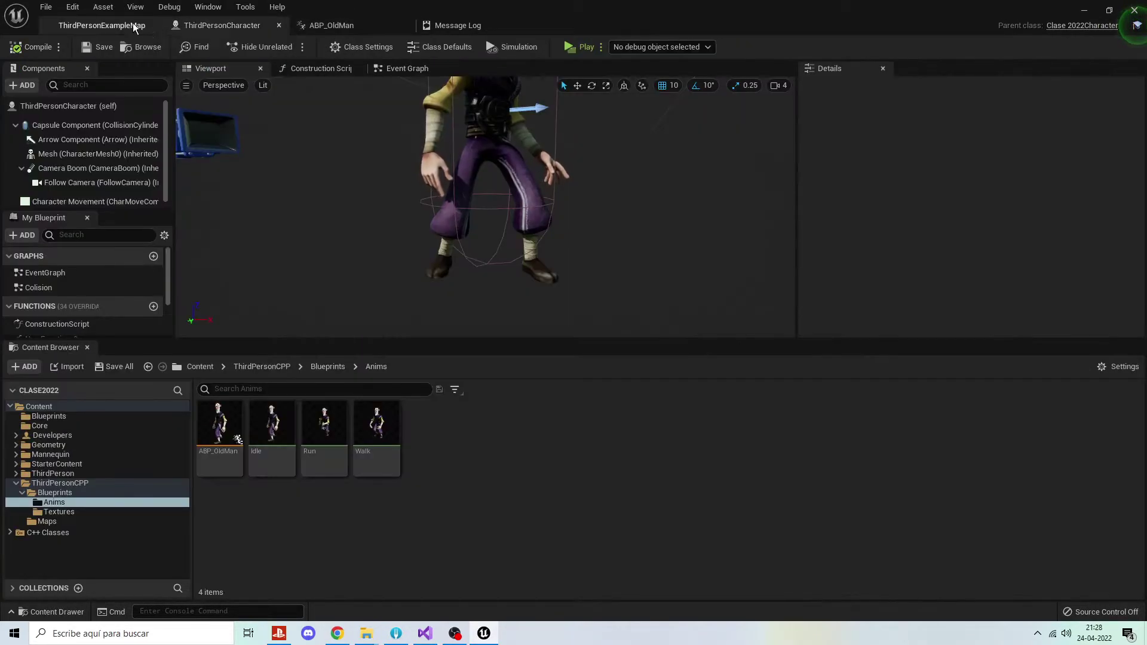
click(102, 26)
click(35, 611)
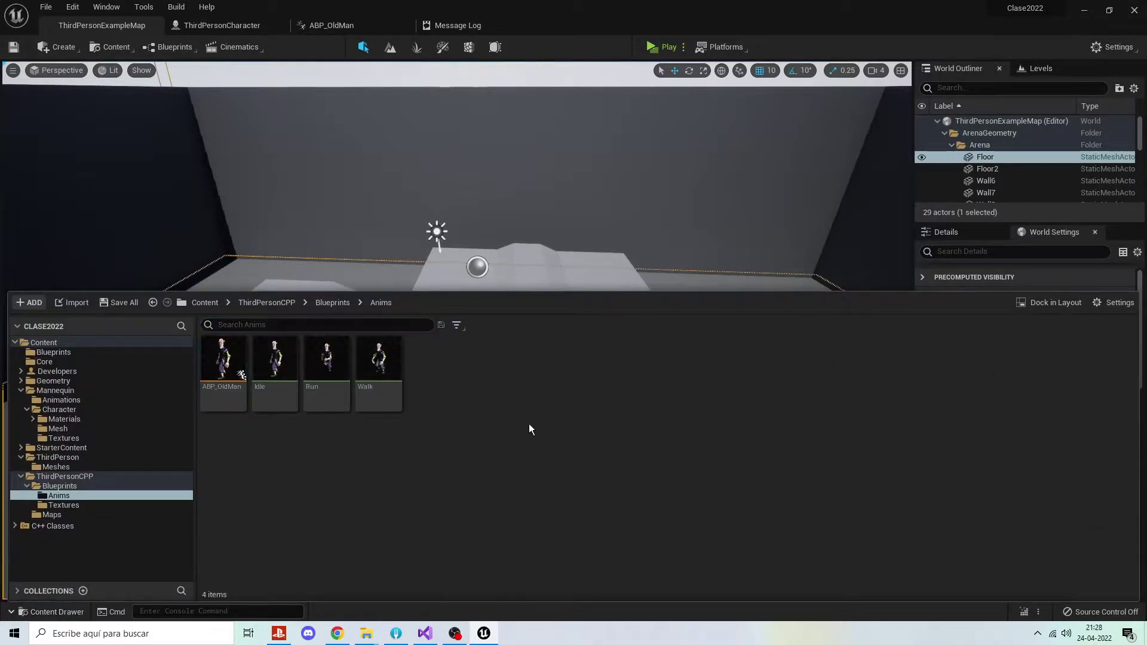
Add an Animation > Blend Space 1D on OldMan_Skeleton named WalkRun.
right_click(467, 382)
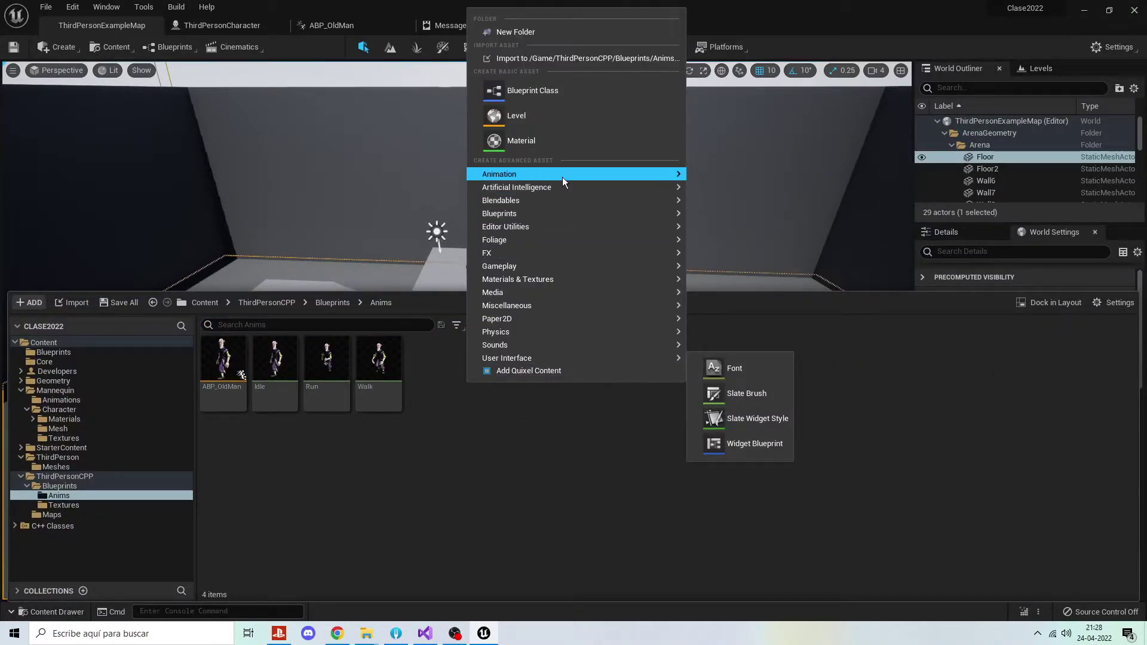
mouse_move(598, 176)
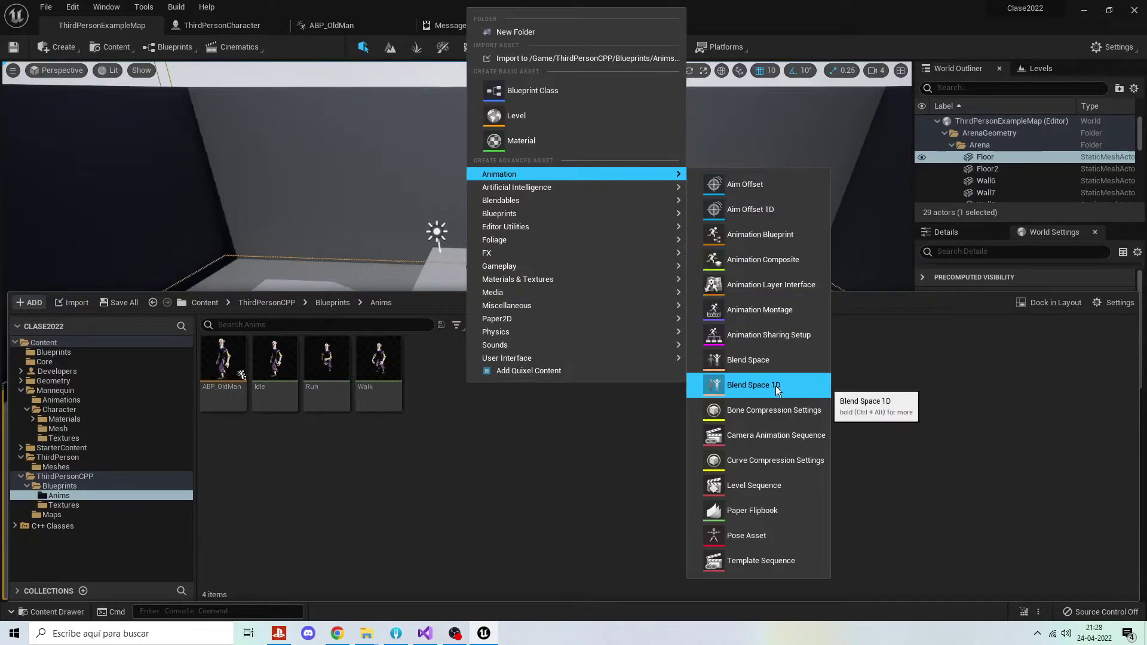
click(776, 386)
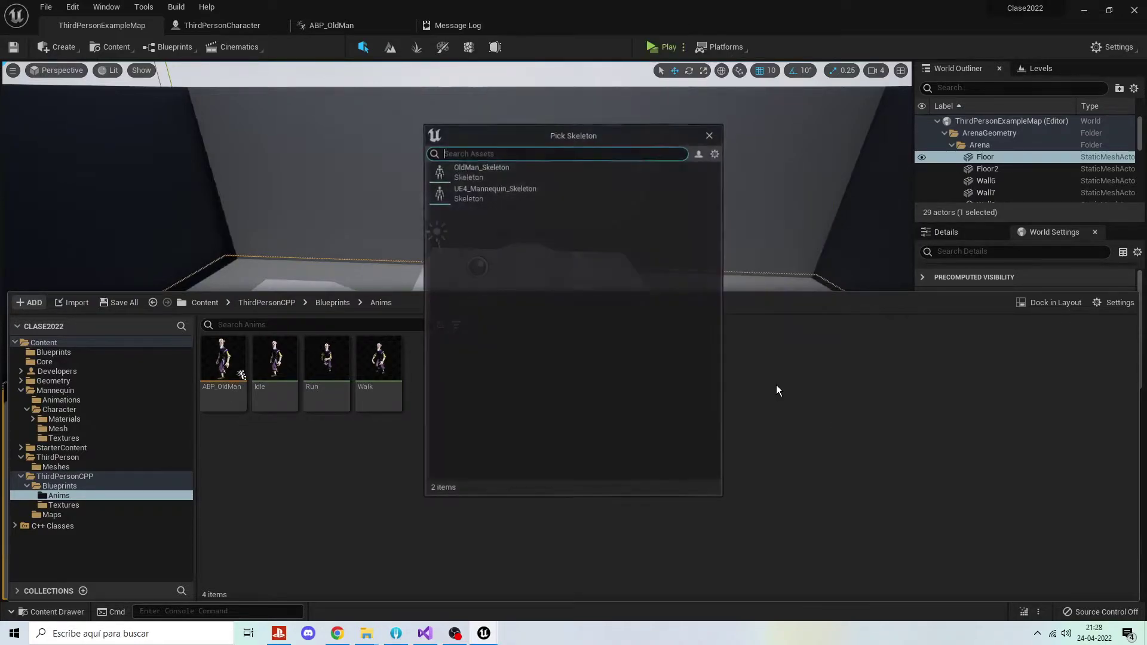
click(483, 171)
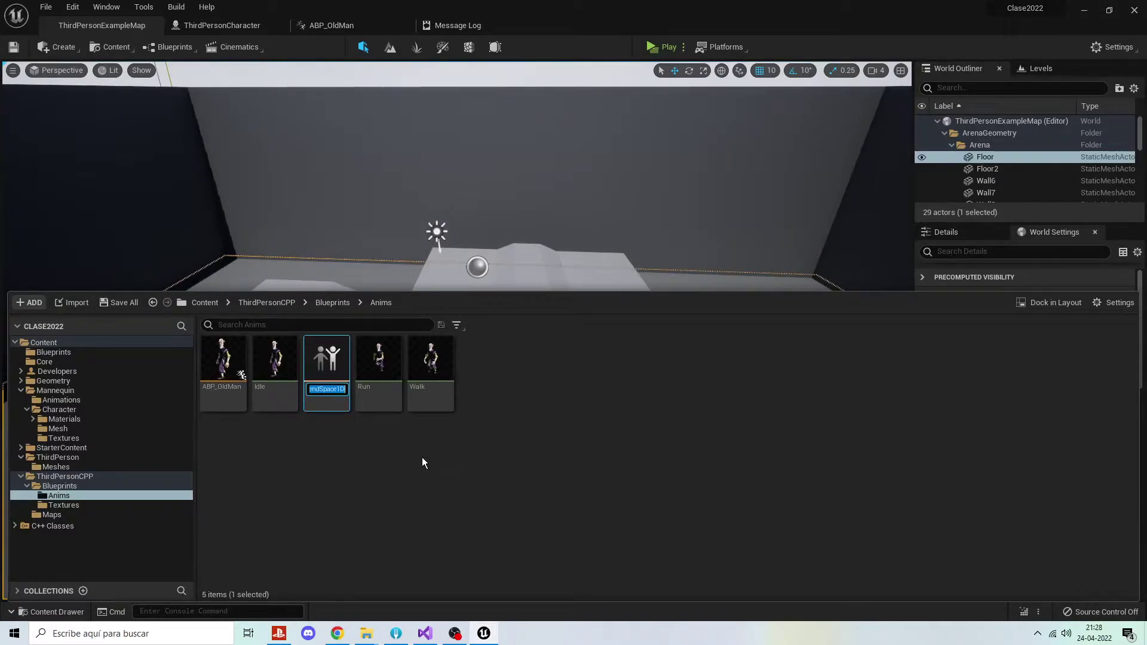
text(Walk)
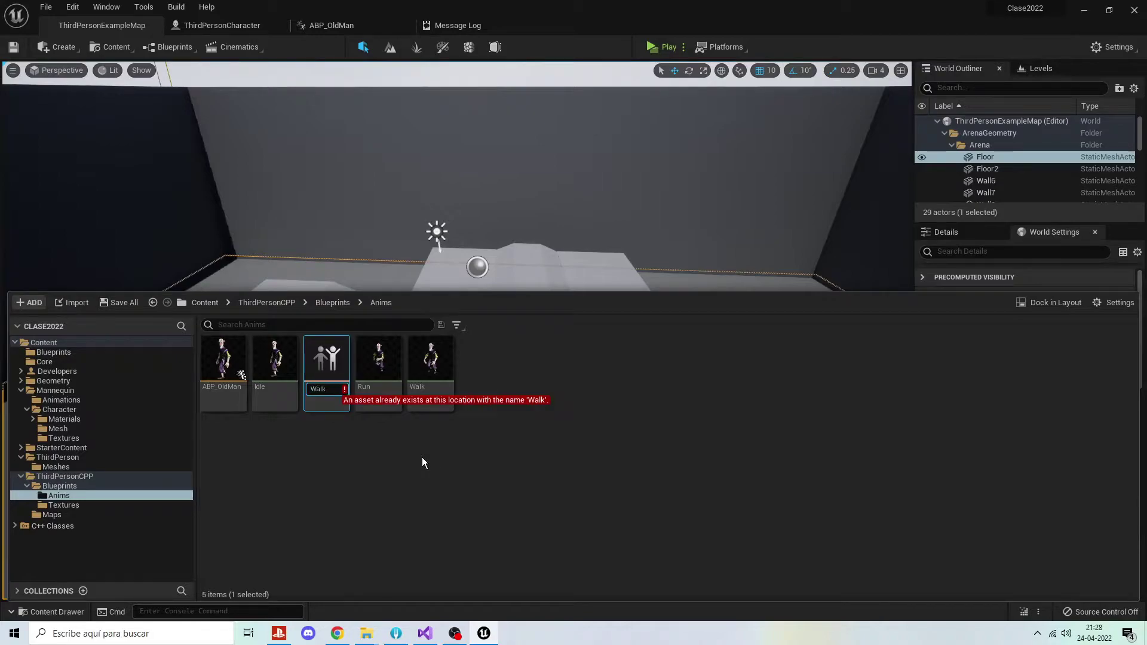
text(Run)
key(Return)
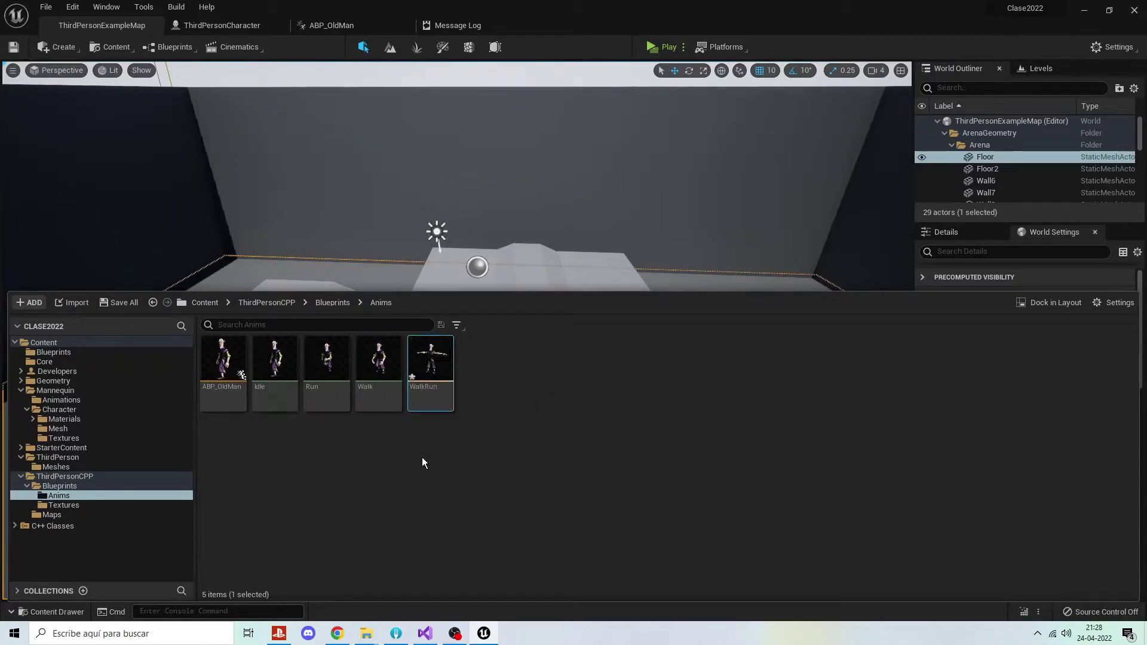
Name WalkRun's horizontal axis Speed, range 0–600 with 4 divisions, and save.
double_click(432, 374)
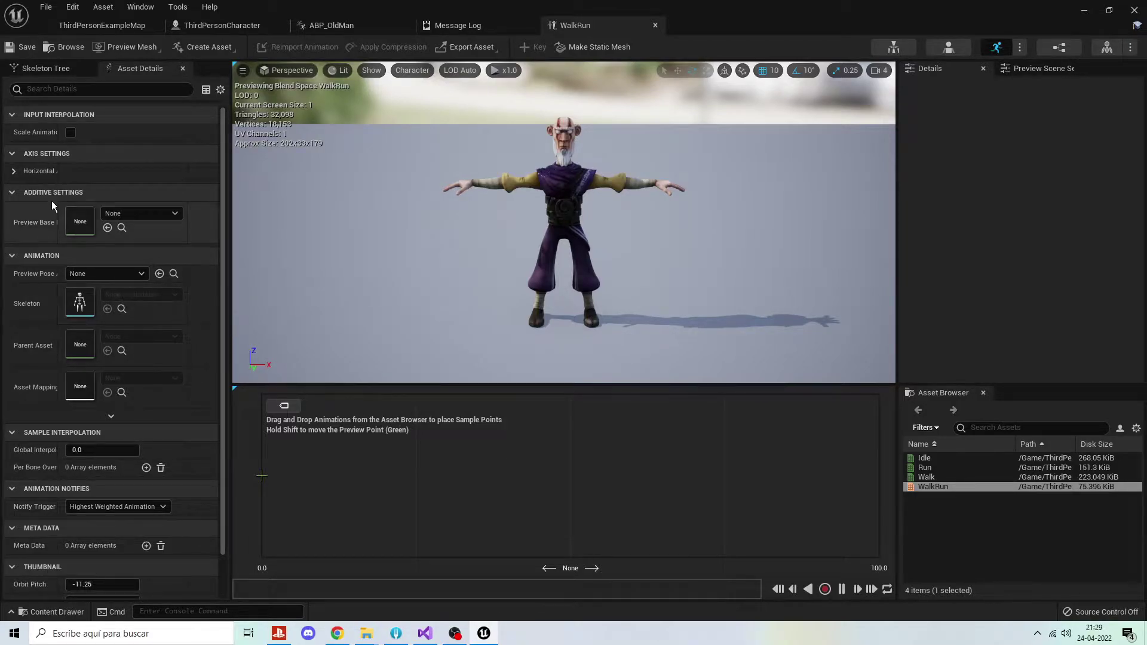
click(18, 172)
click(98, 188)
text(600)
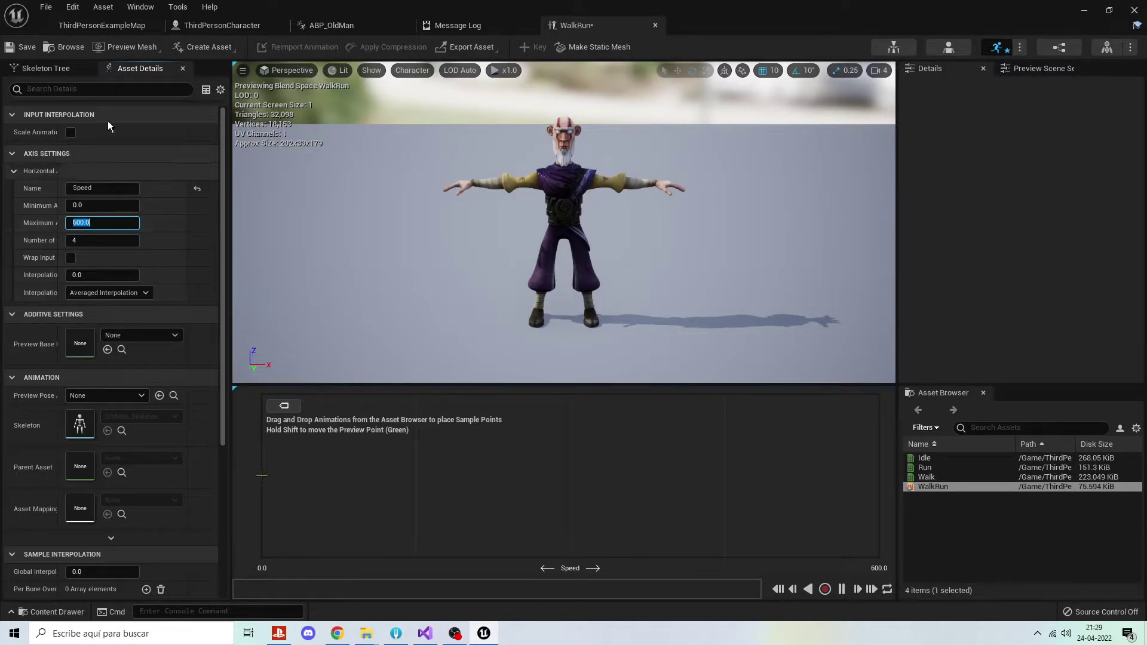
click(27, 47)
click(196, 26)
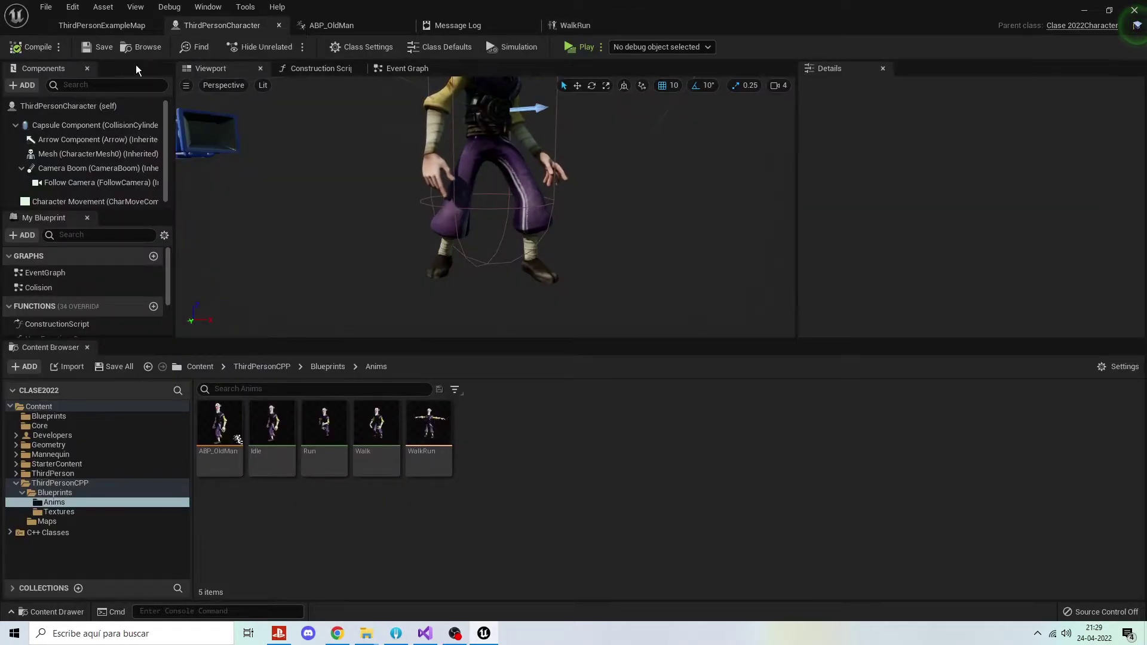
Confirm Character Movement's Max Walk Speed is 600, then return to WalkRun.
click(83, 202)
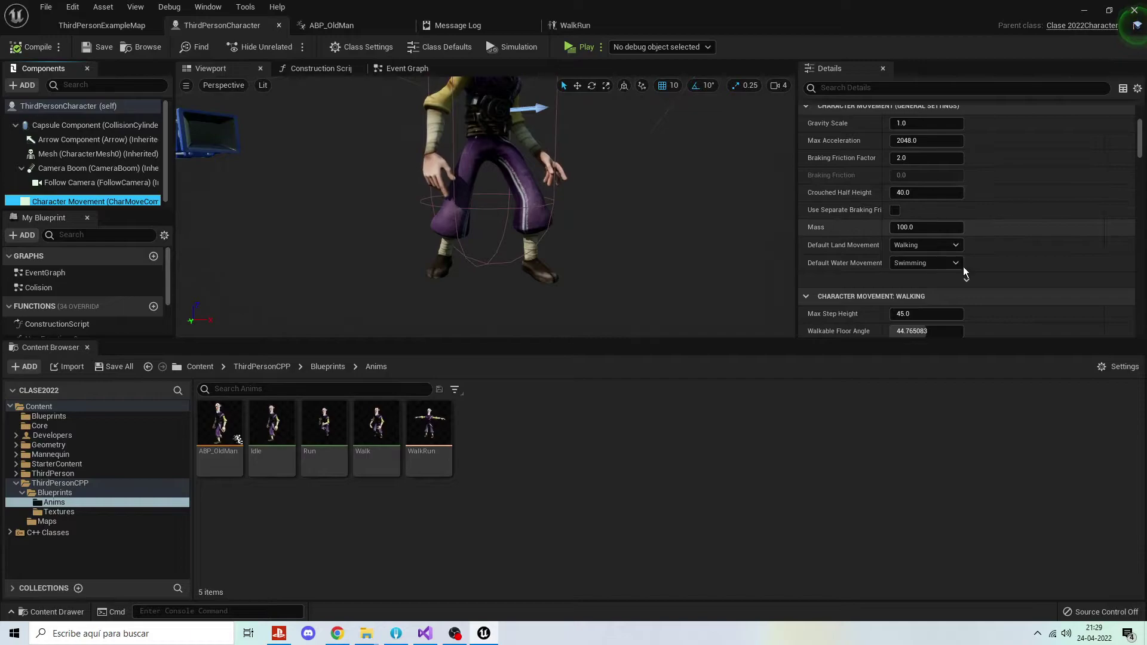
scroll(961, 309, down, 2)
scroll(956, 314, down, 2)
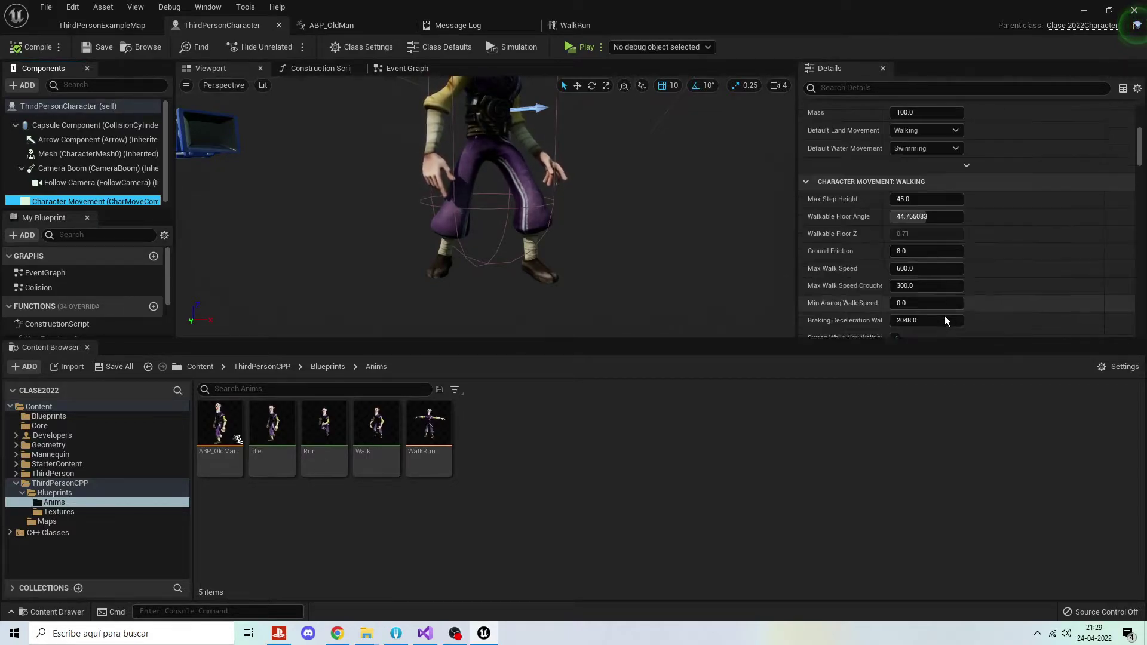
scroll(950, 315, down, 1)
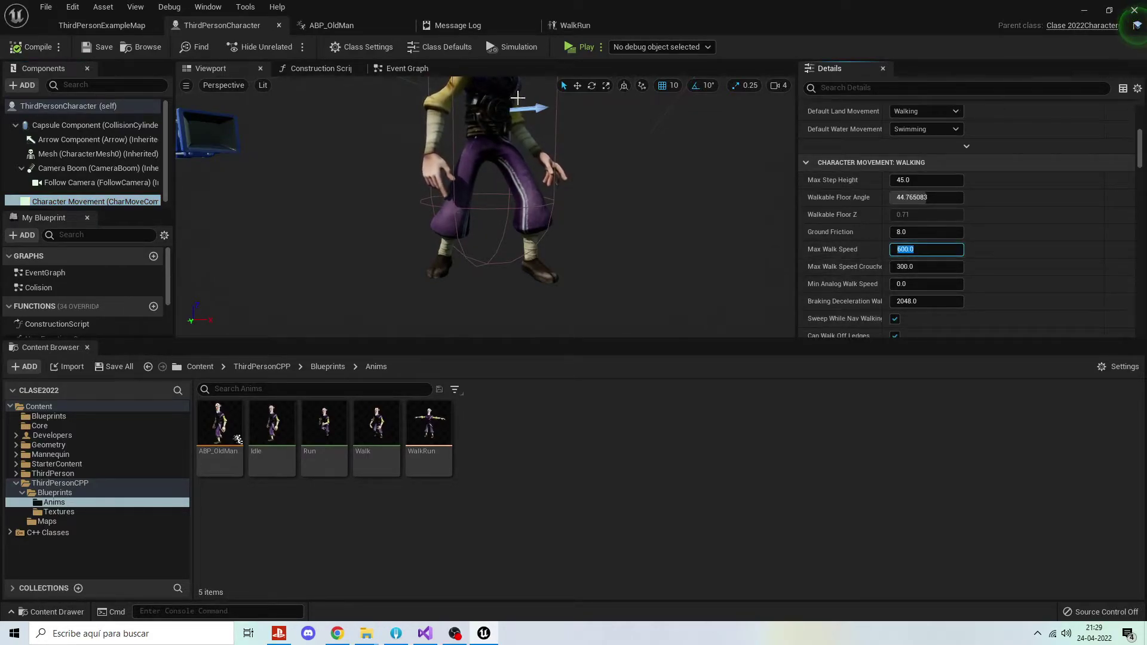
click(569, 25)
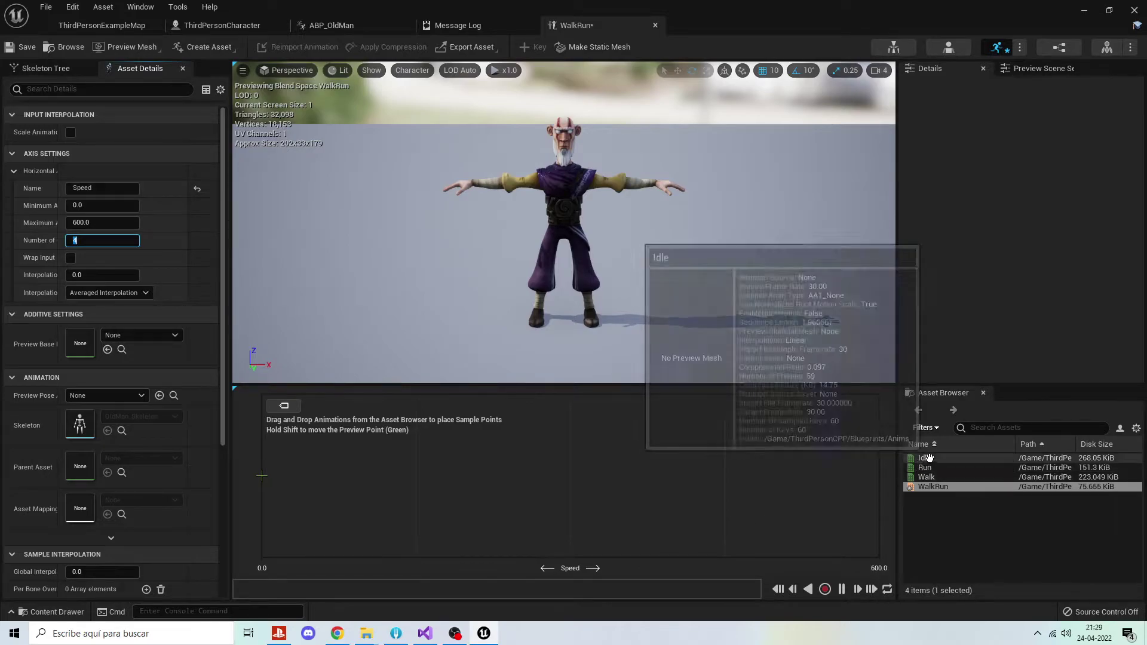
Drop the Idle, Walk and Run samples on the Speed axis at 0, 150 and 600.
drag(924, 458, 289, 477)
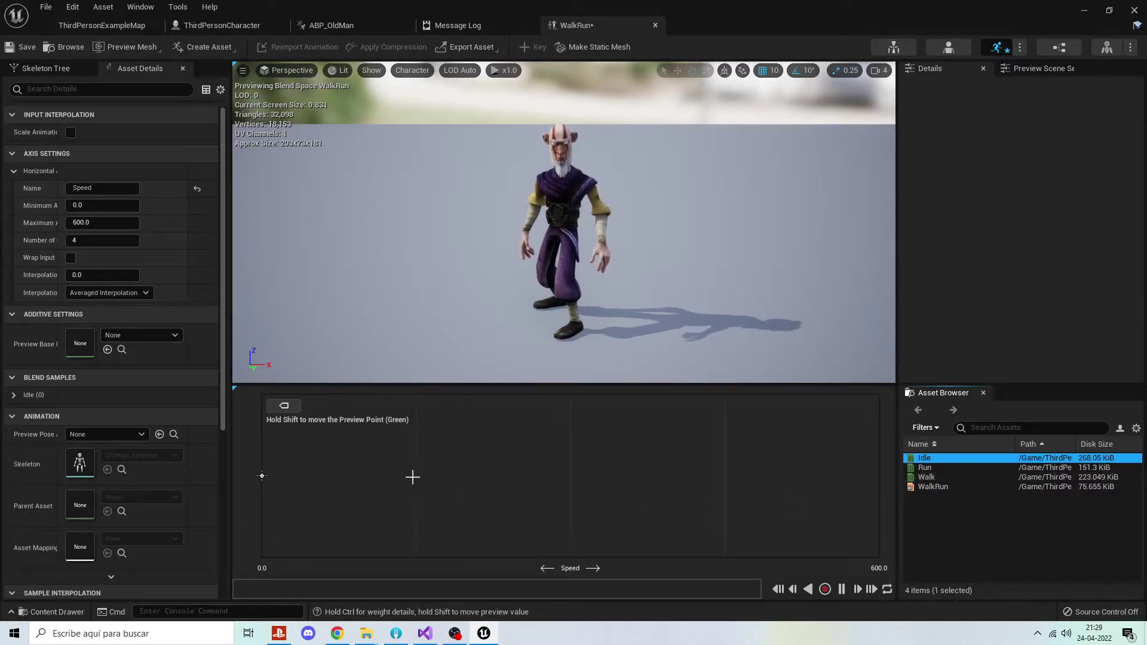
mouse_move(926, 477)
mouse_down()
mouse_move(423, 469)
mouse_move(420, 479)
mouse_up()
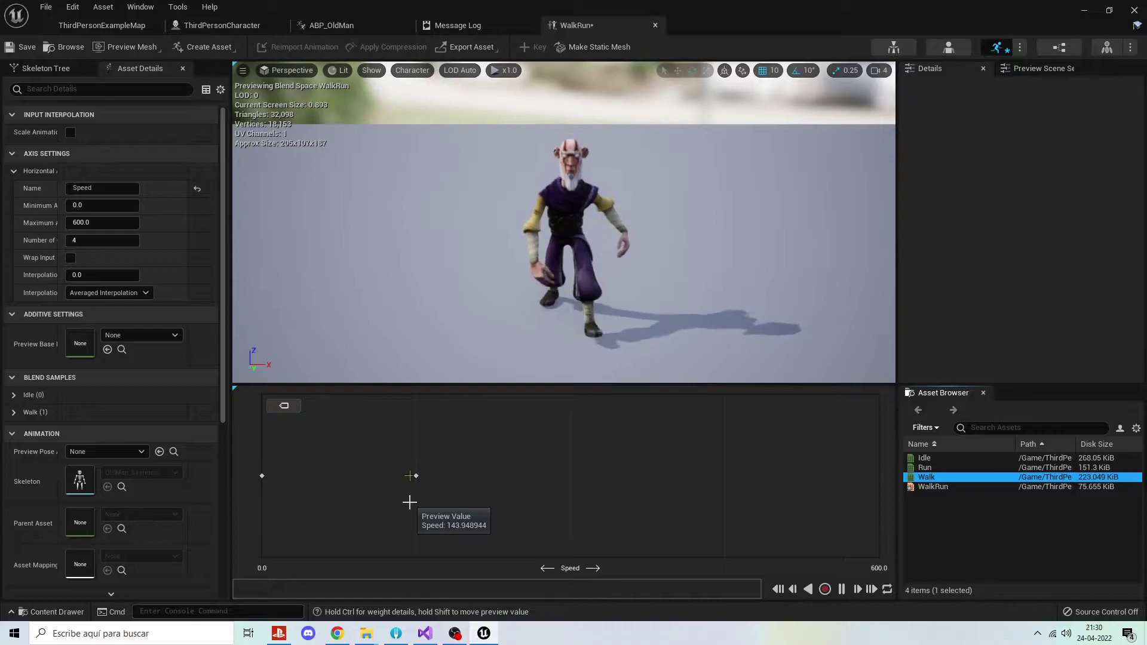
mouse_move(925, 467)
mouse_down()
mouse_move(876, 462)
mouse_move(878, 475)
mouse_up()
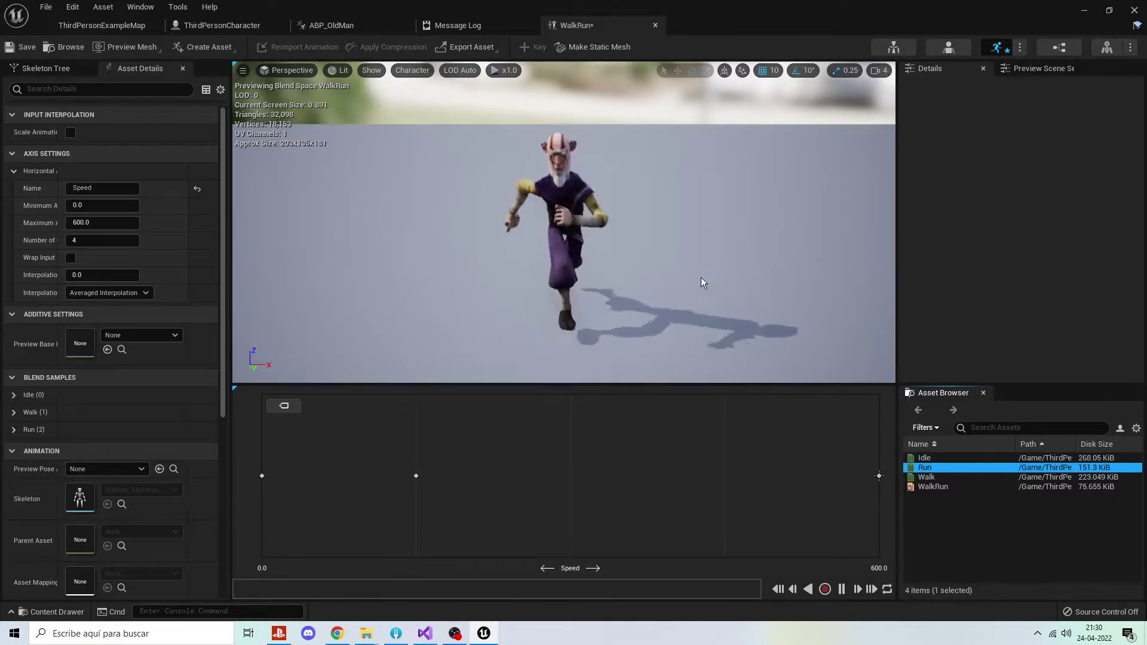
drag(702, 281, 597, 272)
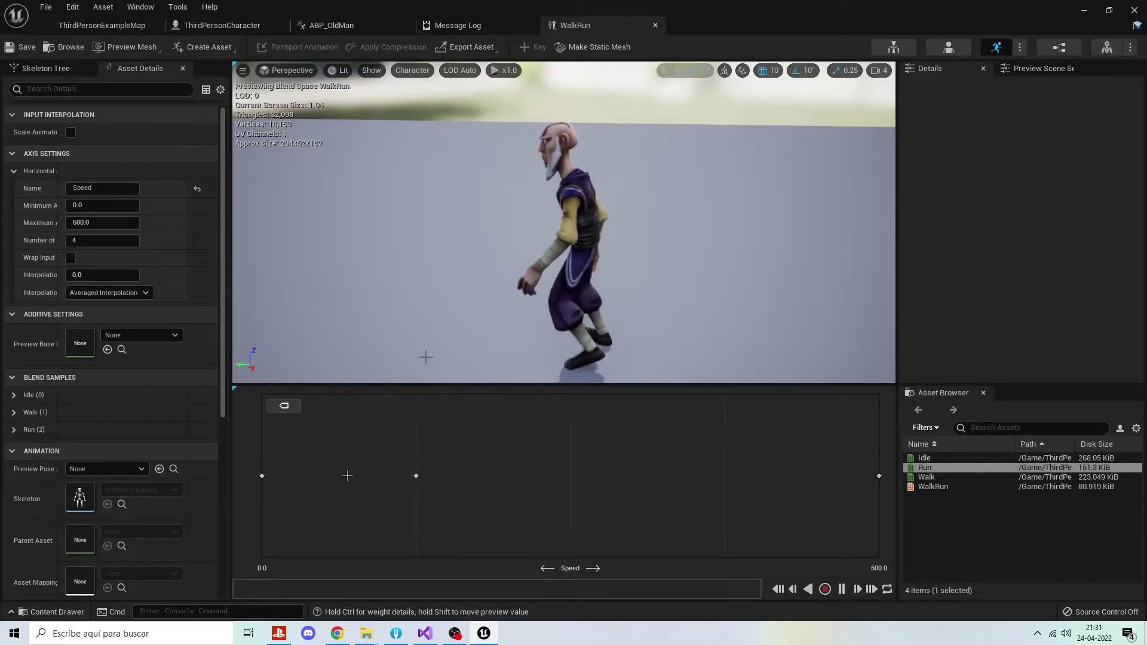
In ABP_OldMan's state machine, delete the old Idle state.
click(333, 25)
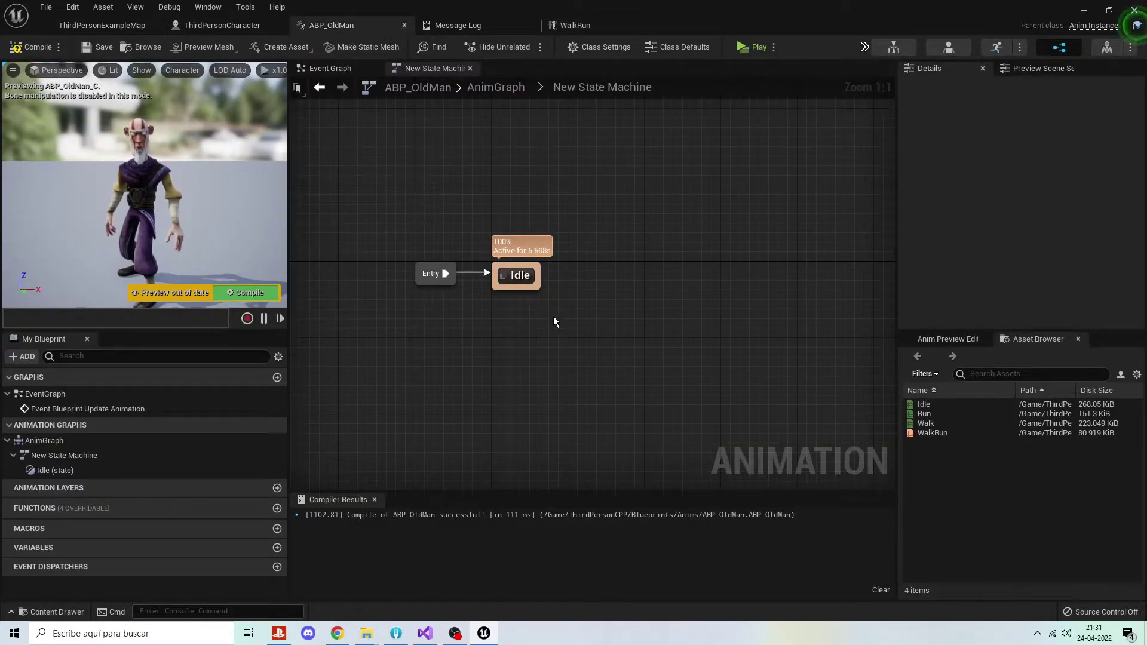
click(534, 275)
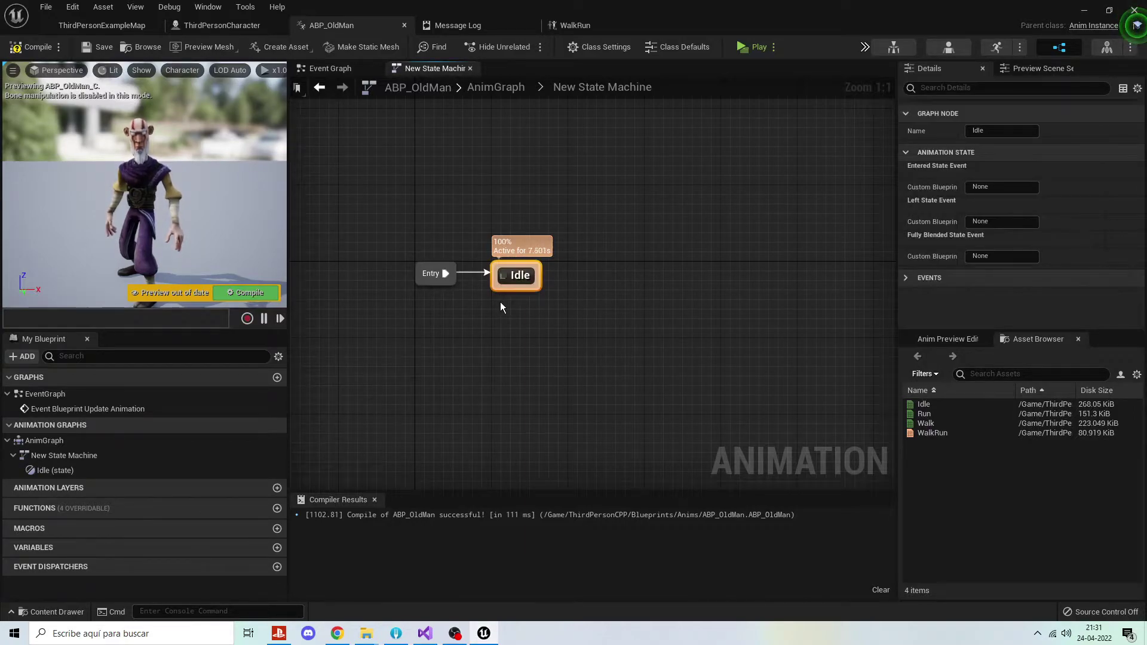
key(Delete)
Add a WalkRun state fed by Entry, then compile and save ABP_OldMan.
mouse_move(932, 433)
mouse_down()
mouse_move(491, 267)
mouse_move(498, 276)
mouse_up()
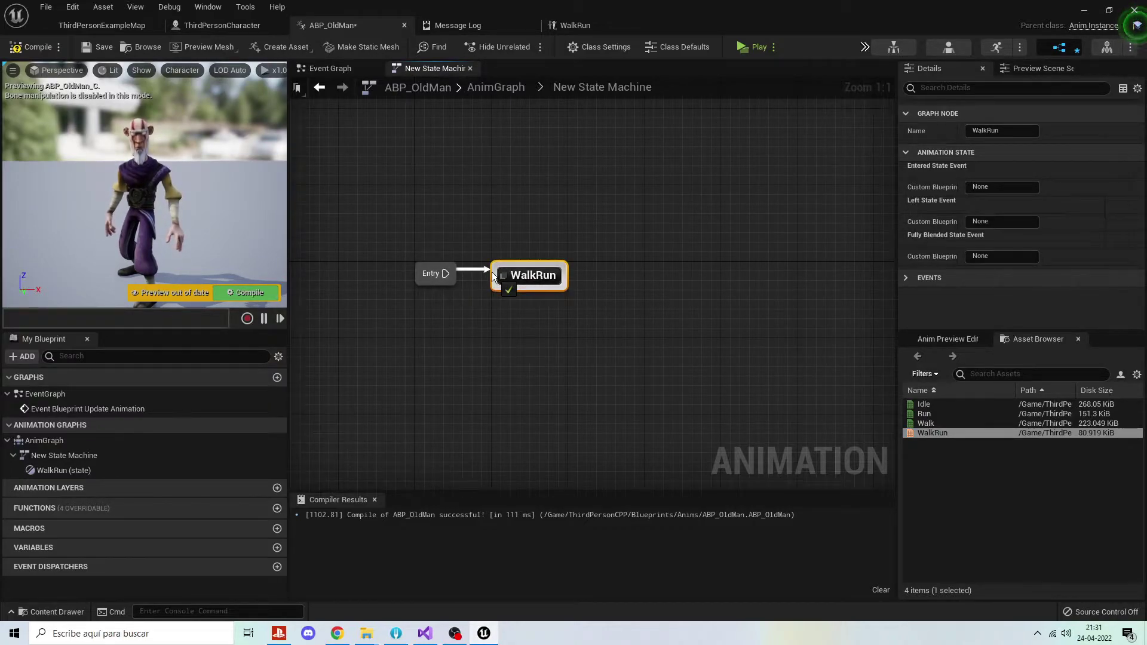
click(496, 311)
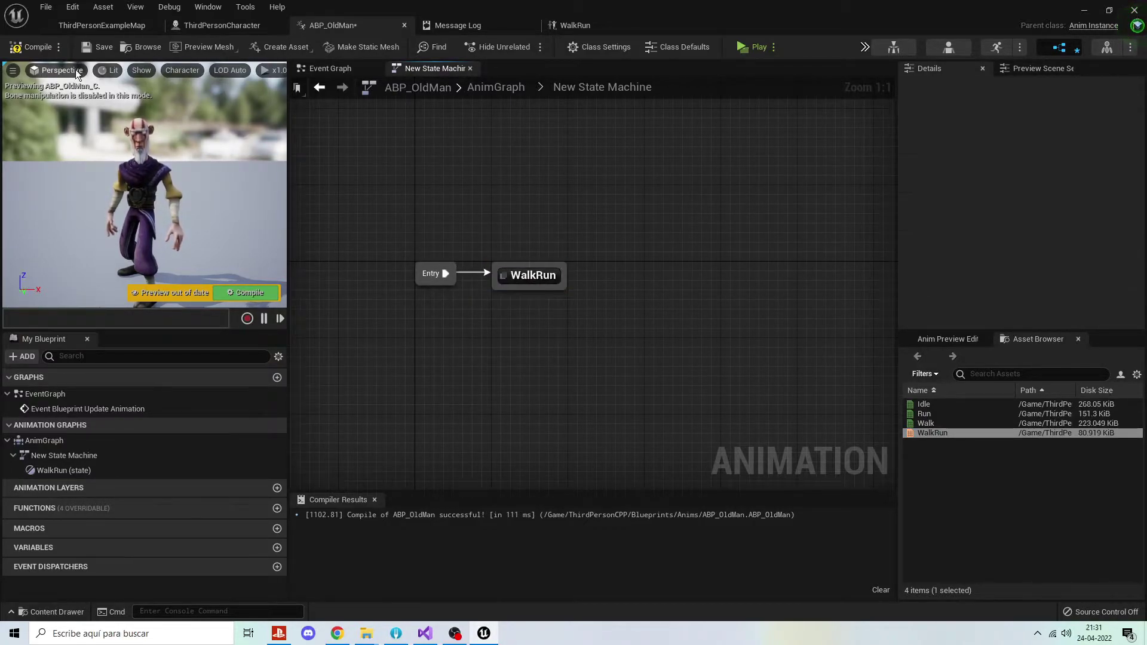
click(36, 48)
click(101, 47)
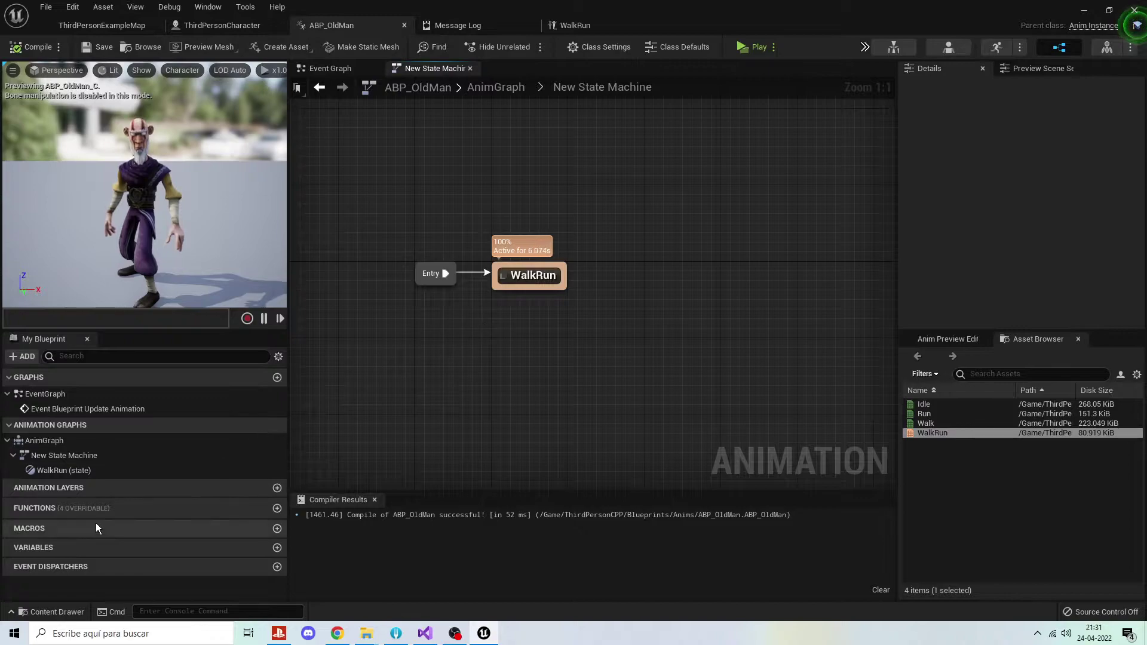
right_drag(502, 342, 547, 351)
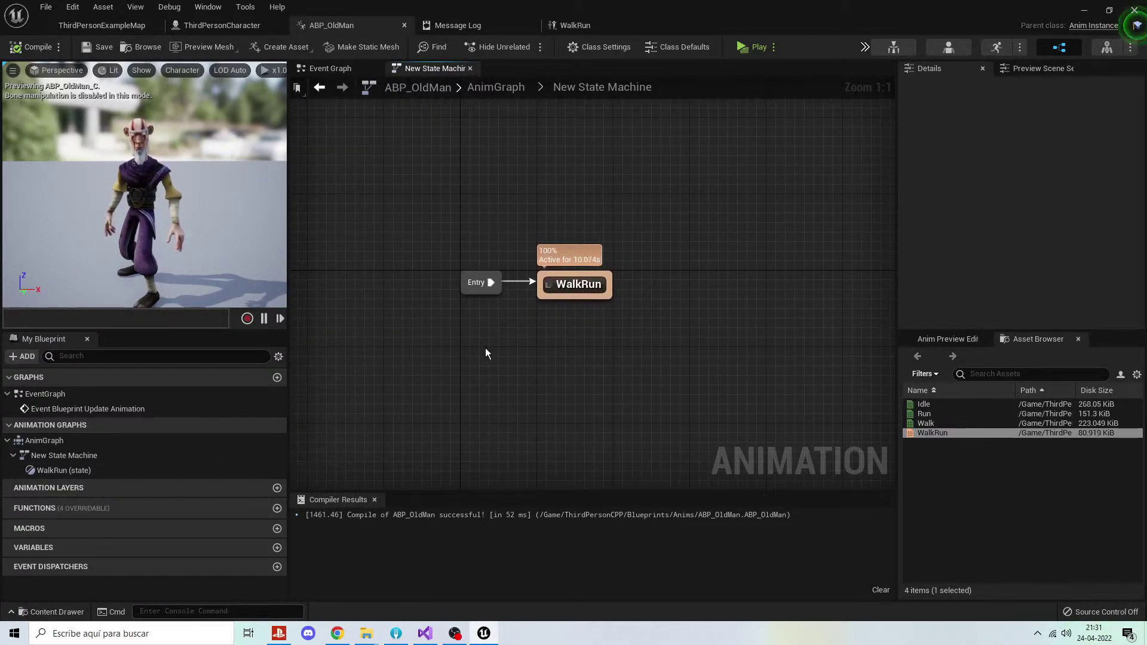
Open the WalkRun state's graph and nudge its WalkRun Blendspace Player node right.
double_click(572, 286)
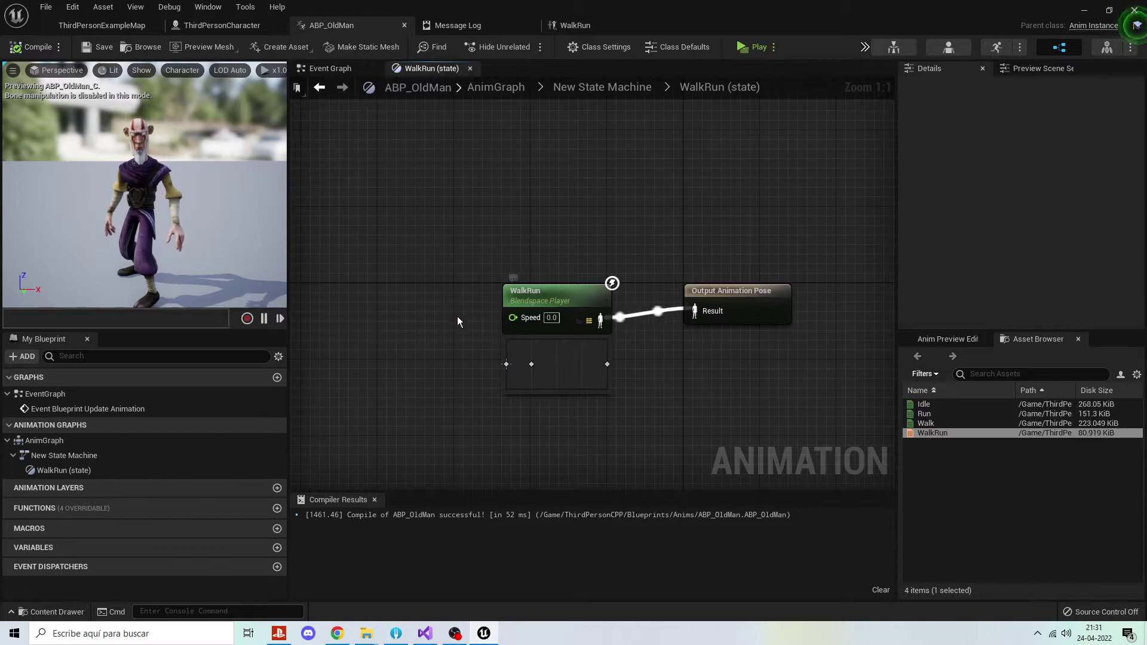
mouse_move(458, 321)
right_down()
mouse_move(573, 313)
mouse_move(450, 356)
right_up()
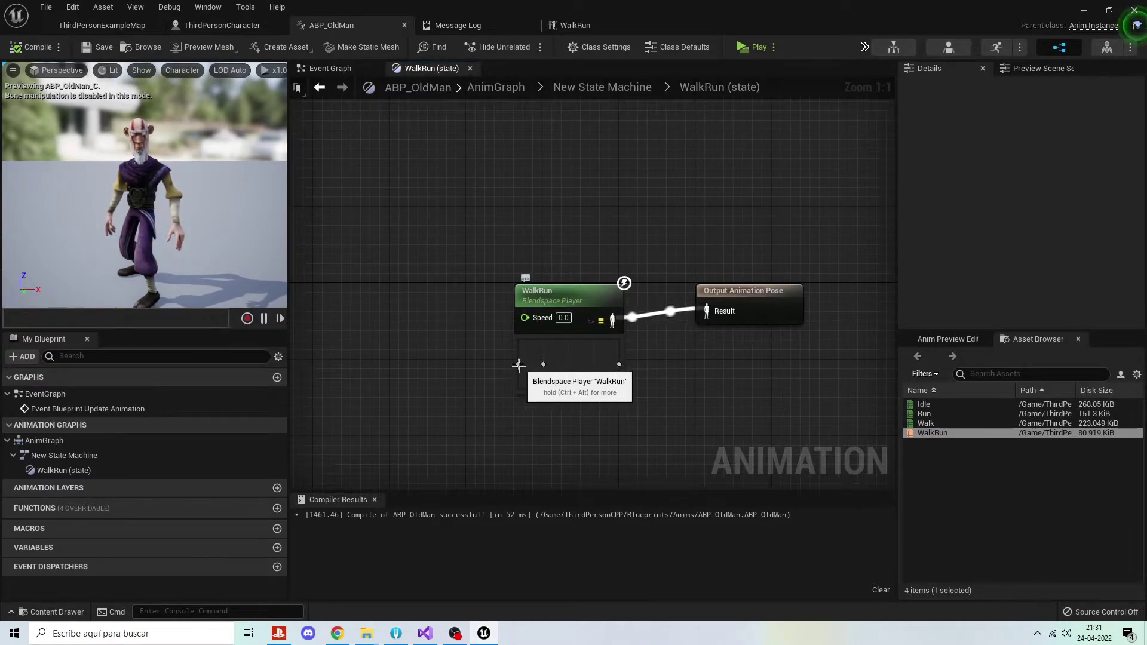
drag(522, 367, 529, 362)
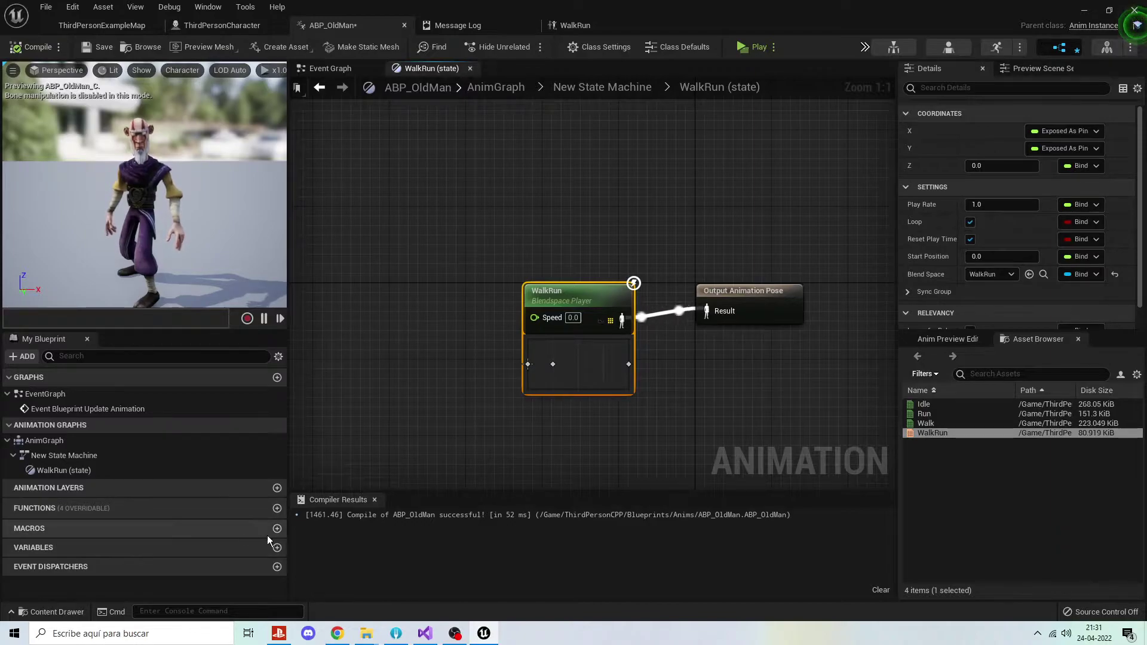
Create a new Float variable named Speed in ABP_OldMan.
click(277, 547)
text(Speed)
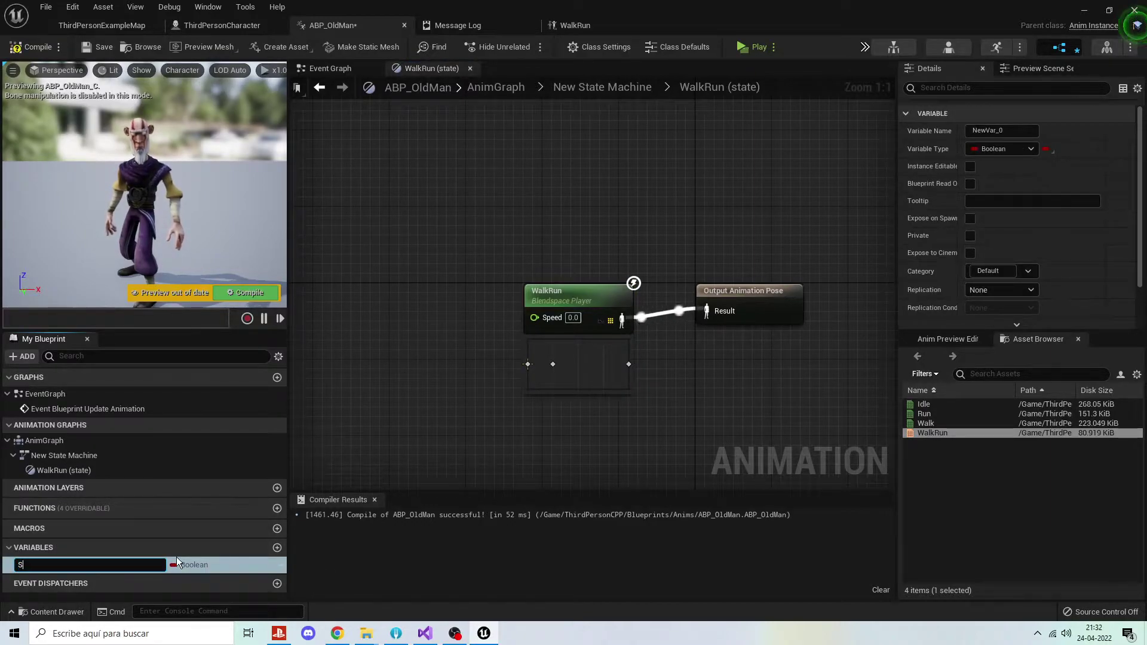
key(Return)
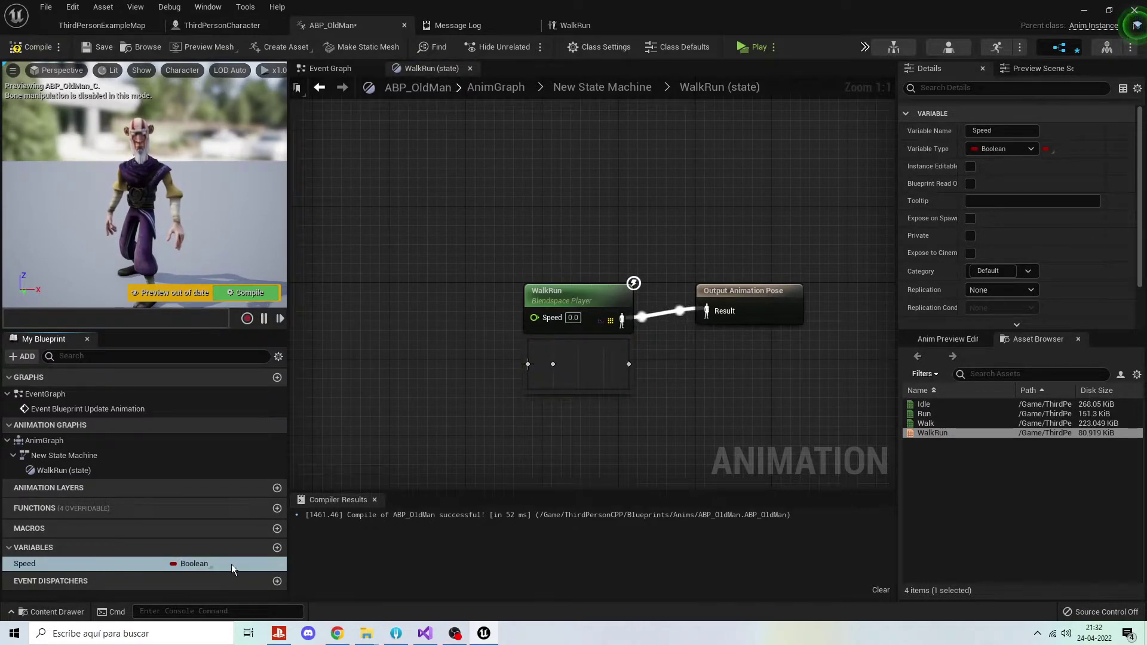
click(206, 563)
click(202, 370)
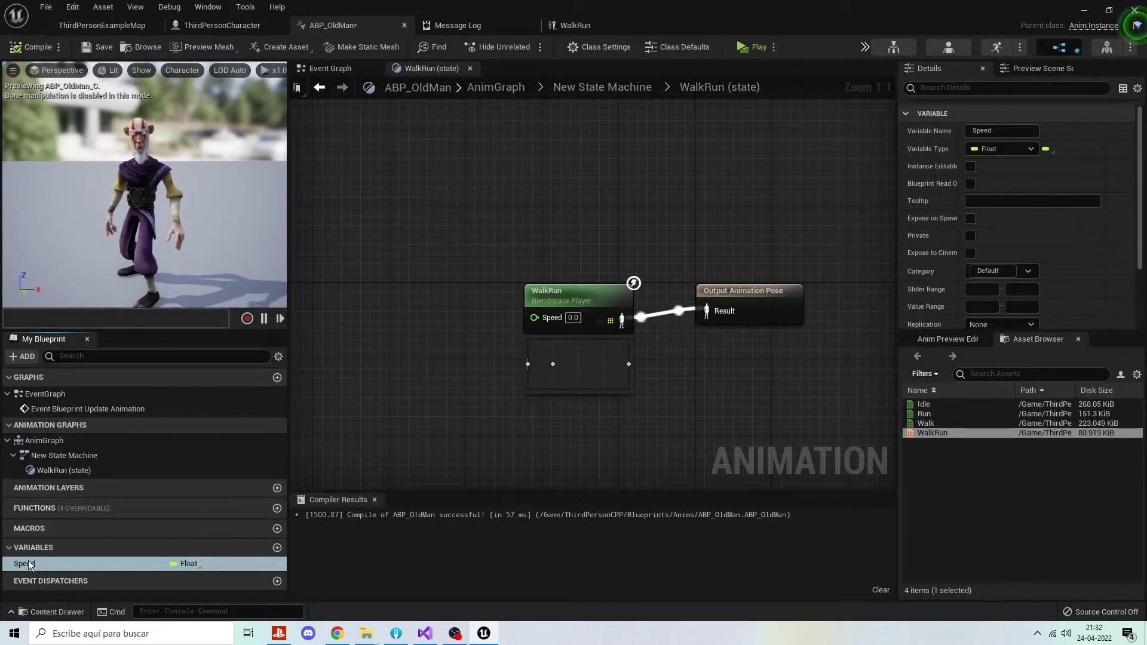
Wire a Speed getter into the WalkRun blendspace's Speed input and recompile.
drag(36, 563, 533, 317)
click(486, 345)
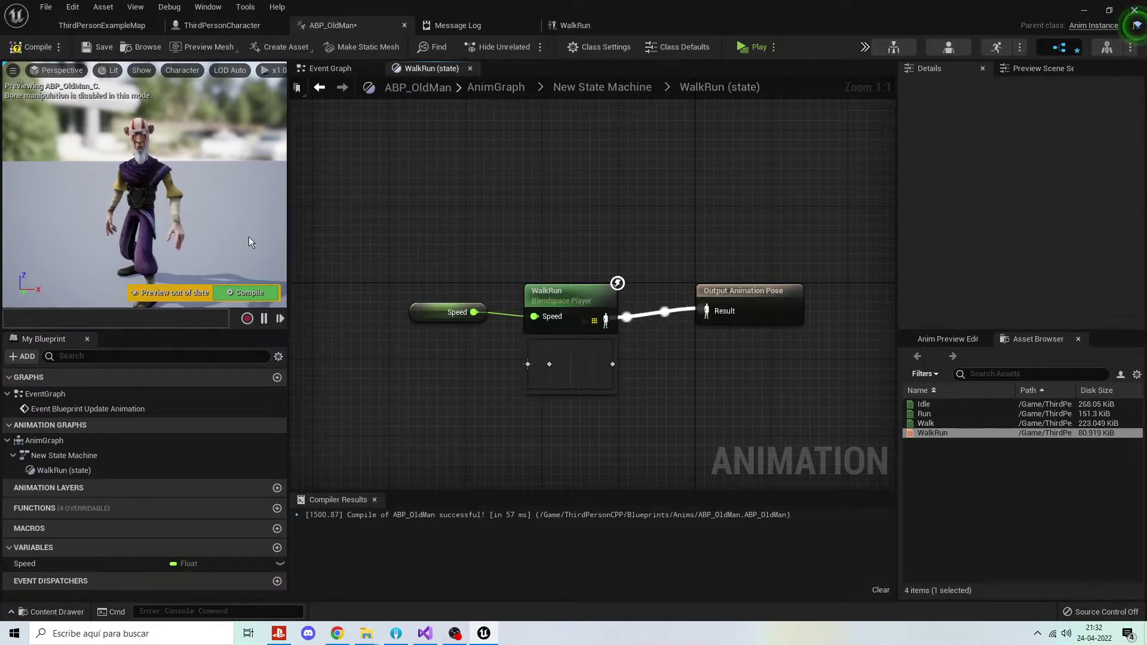
click(33, 46)
click(436, 319)
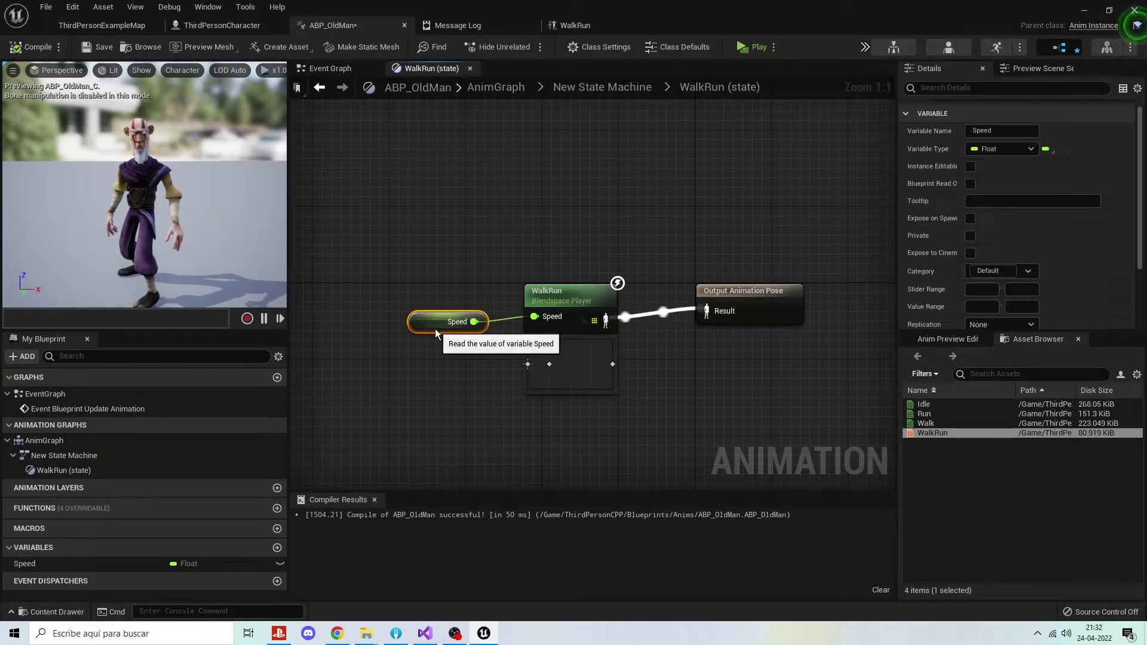
drag(370, 263, 486, 395)
click(486, 394)
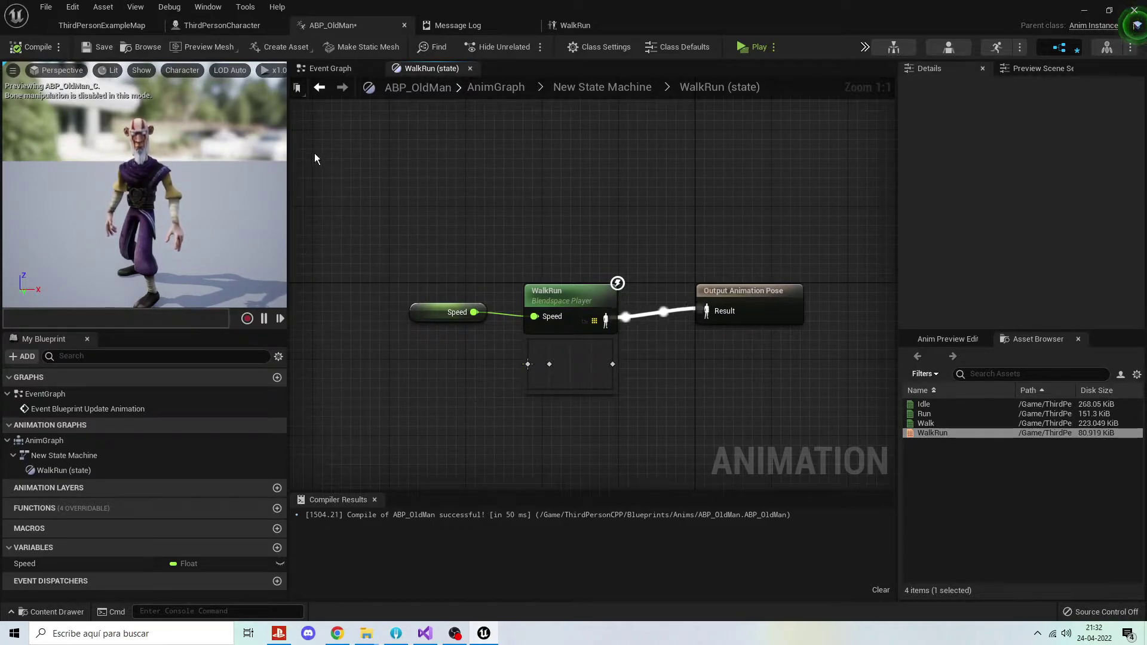
Switch ABP_OldMan to its Event Graph and save the blueprint.
click(334, 70)
right_drag(625, 379, 495, 405)
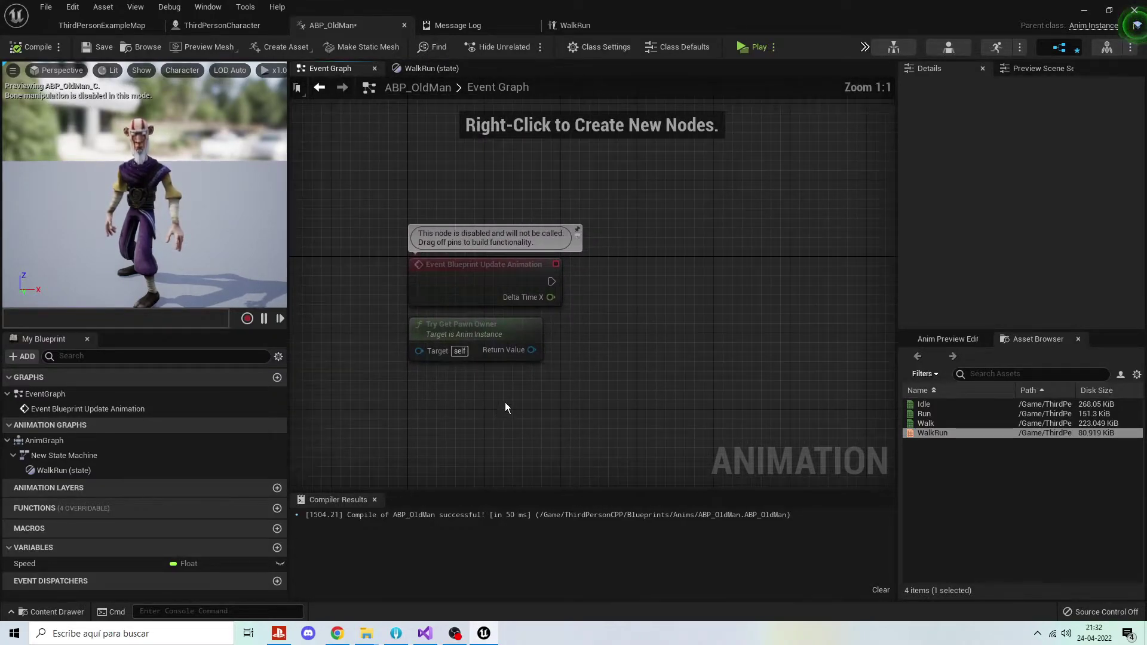
right_drag(585, 348, 525, 344)
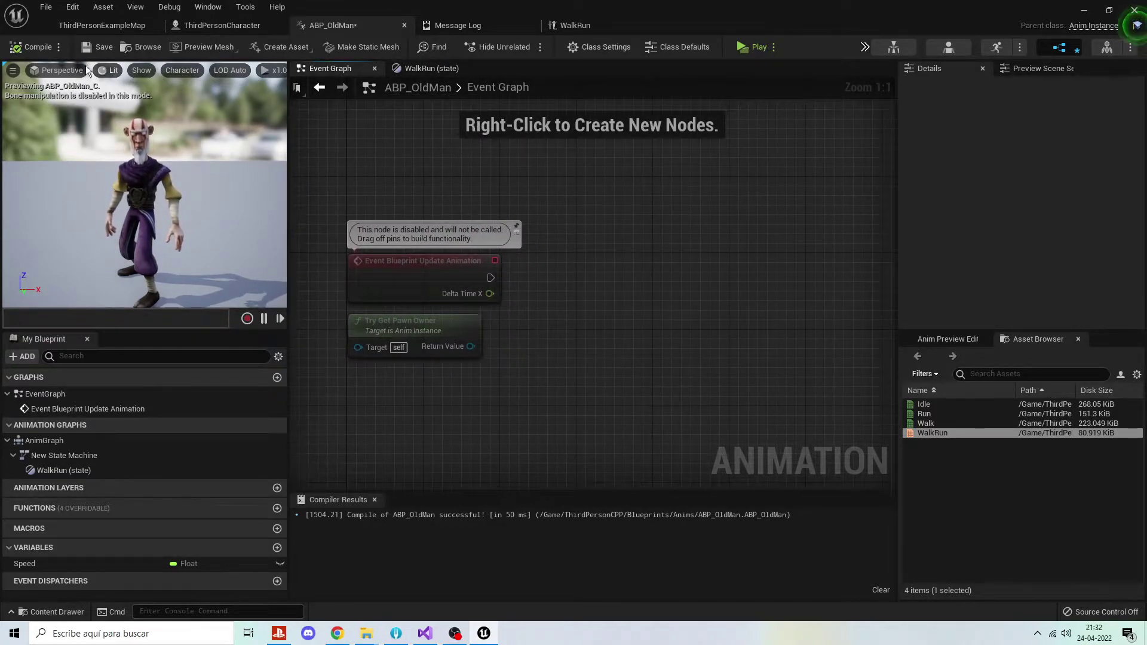
click(97, 49)
Glance at ThirdPersonCharacter, then return to ABP_OldMan and select Try Get Pawn Owner.
click(221, 25)
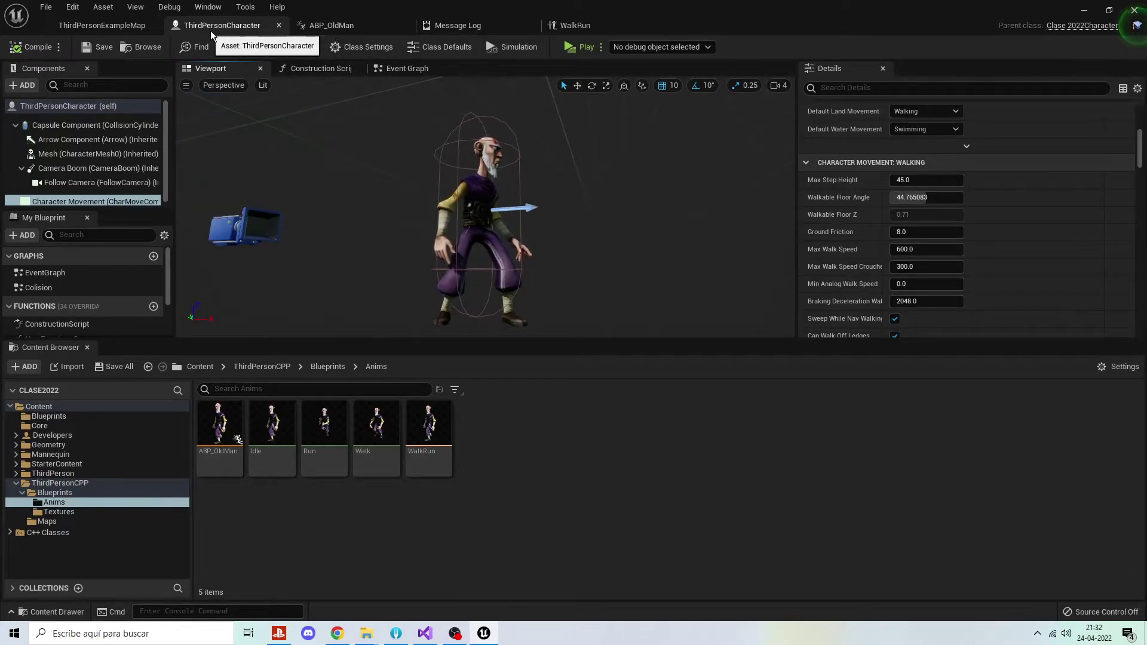
click(336, 26)
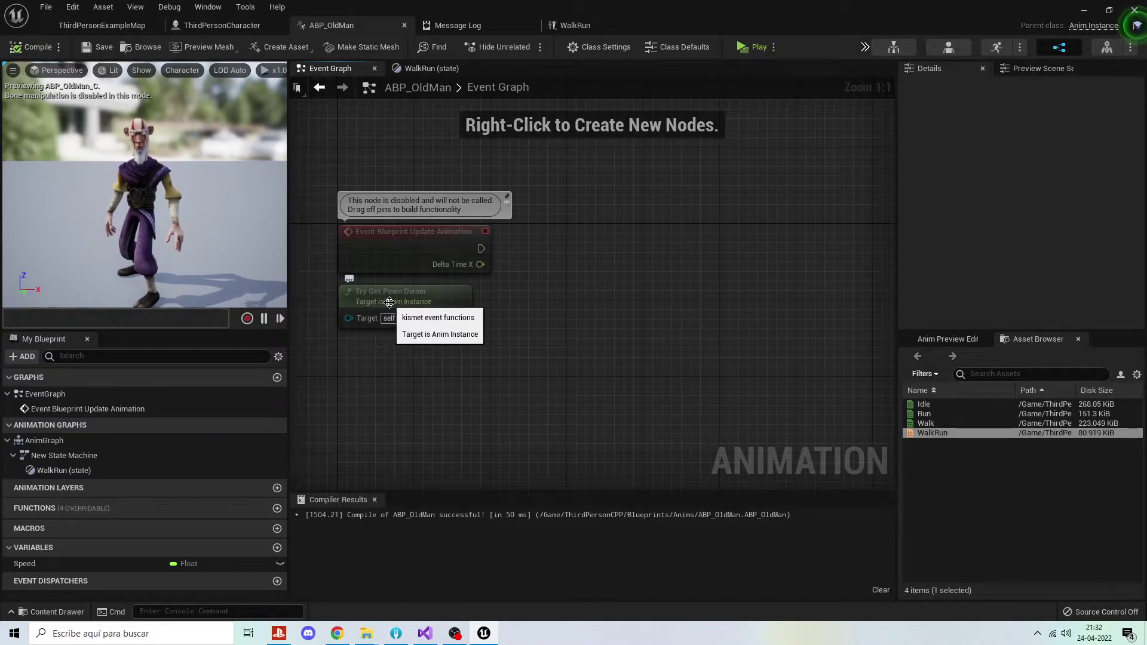
click(441, 312)
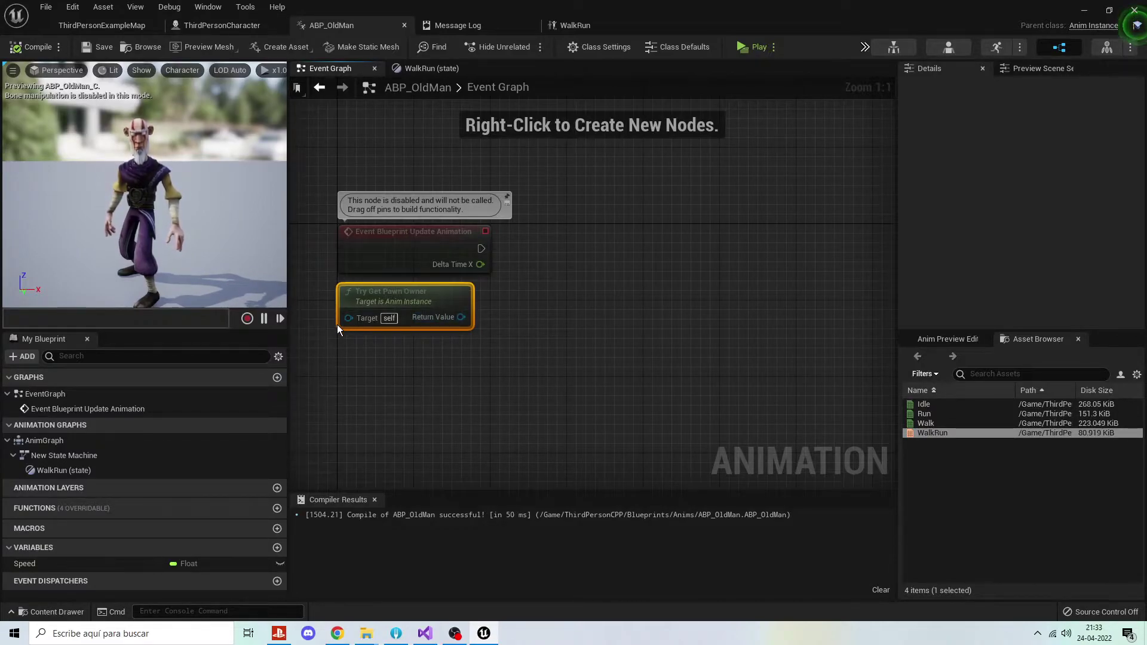
Add an Is Valid check on the pawn owner, run from the update event, and recompile.
drag(462, 316, 575, 264)
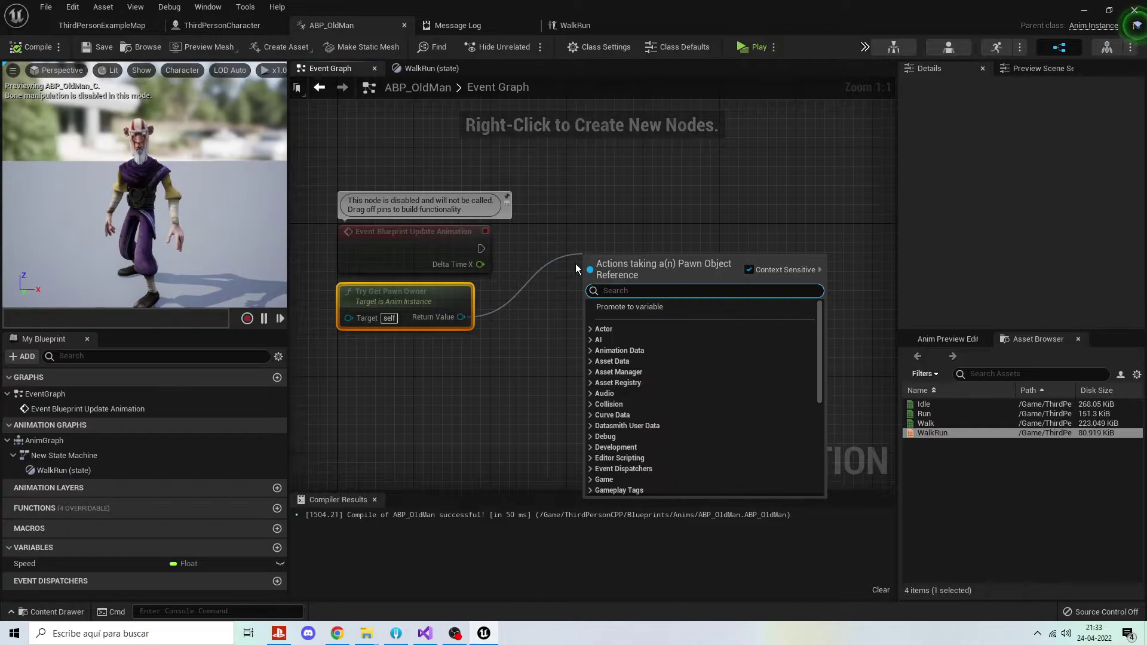
text(try)
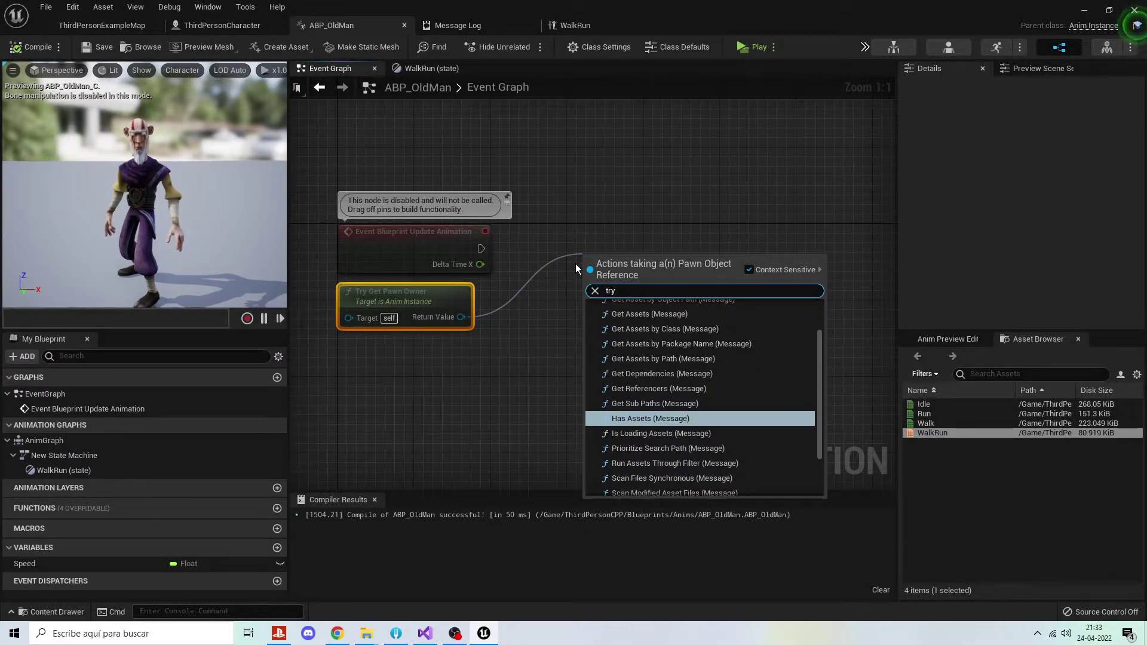
key(BackSpace)
key(BackSpace)
key(BackSpace)
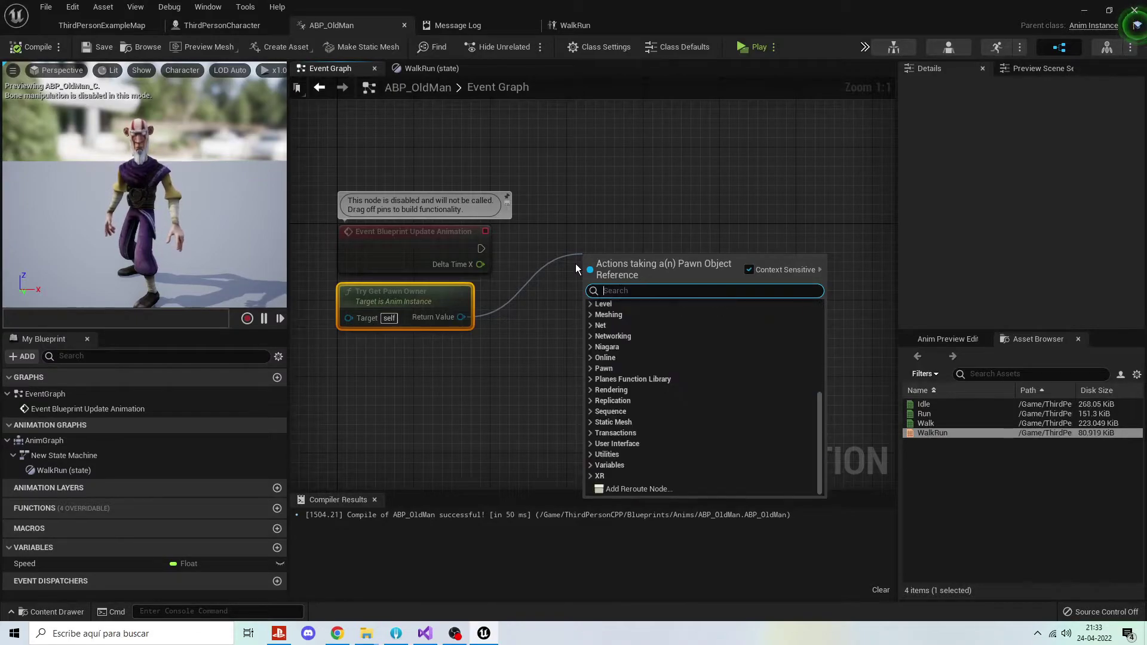
text(is valid)
key(Down)
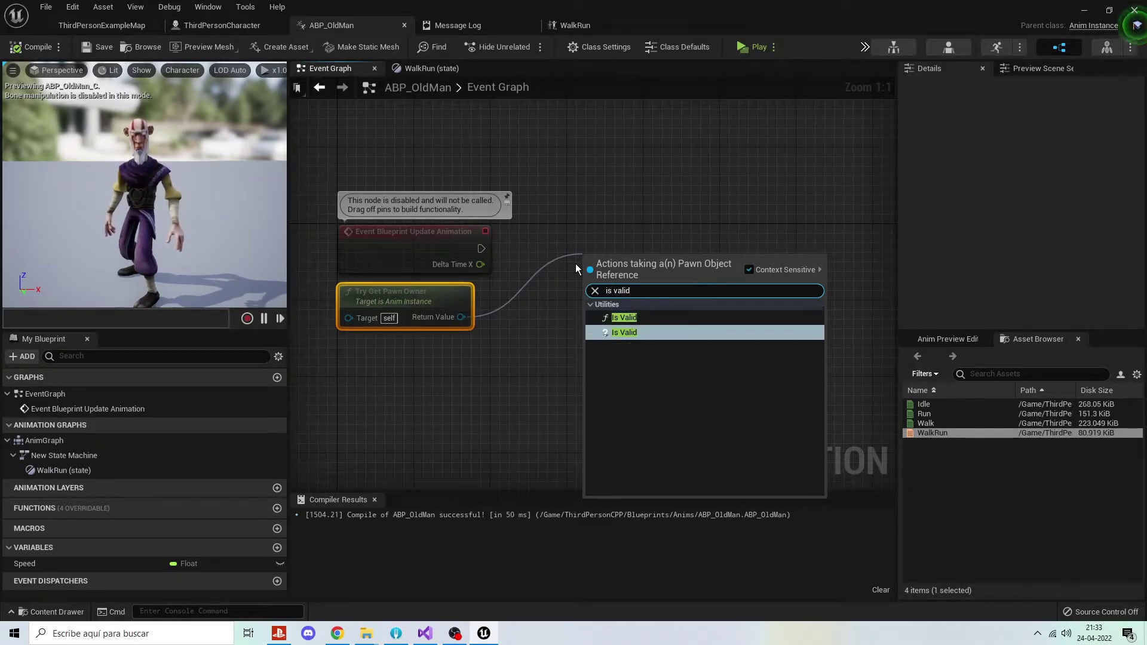
key(Return)
mouse_move(618, 251)
mouse_down()
mouse_move(600, 232)
mouse_move(478, 246)
mouse_move(564, 249)
mouse_up()
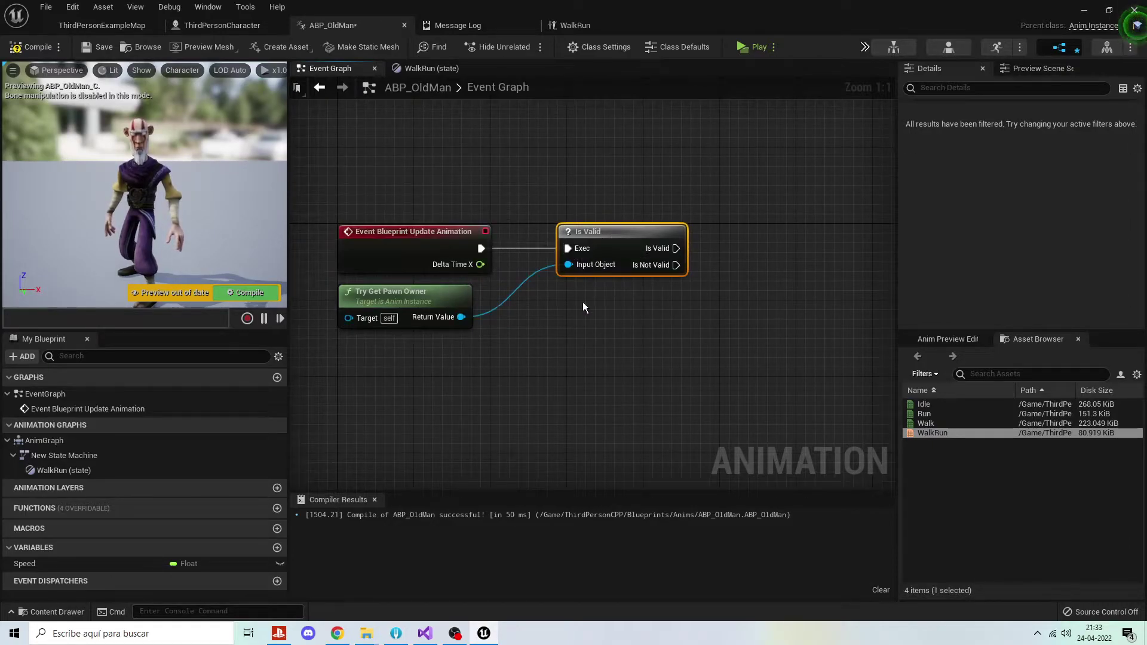
right_drag(613, 361, 524, 361)
click(524, 361)
click(31, 47)
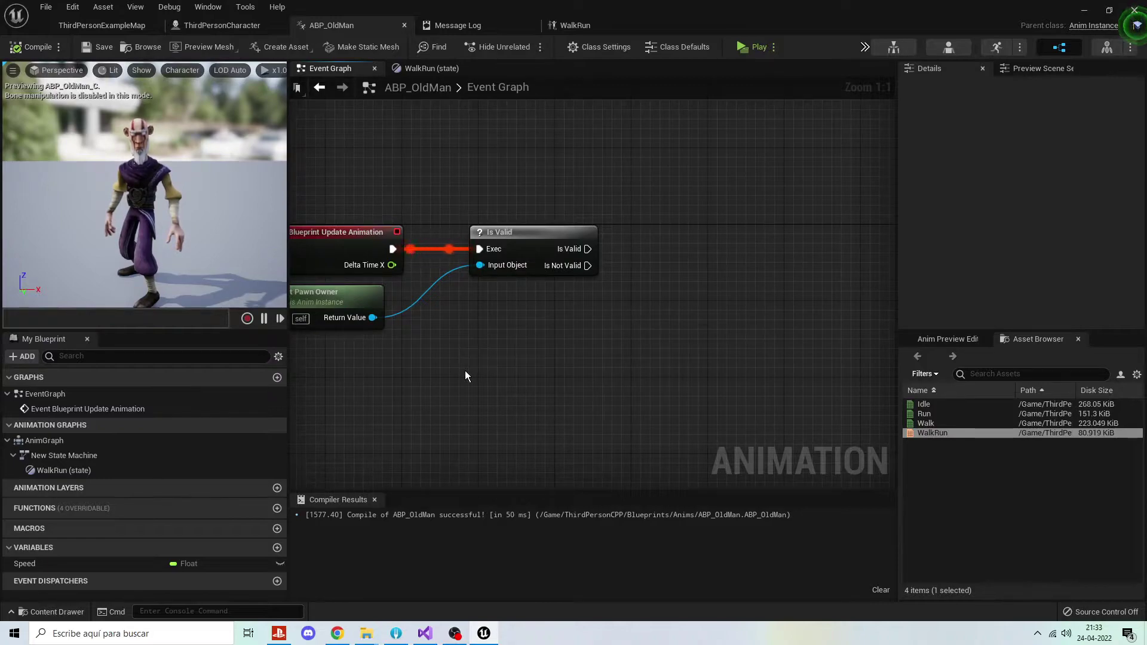
Add a Get Velocity node fed by the pawn owner and recompile.
right_drag(475, 400, 525, 389)
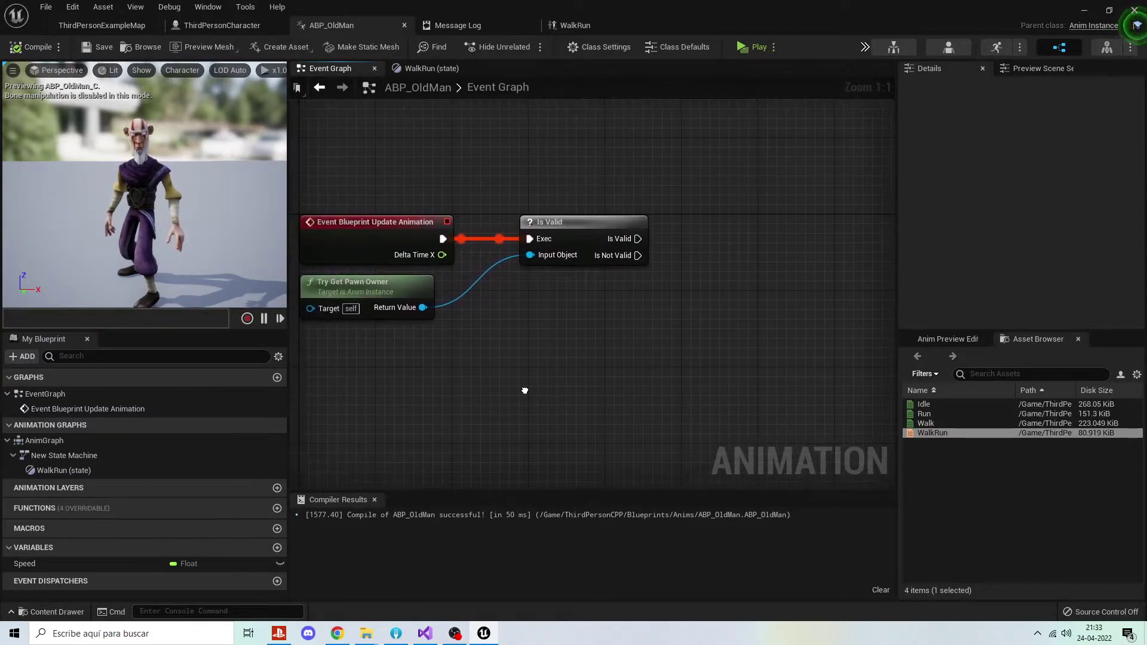
drag(422, 307, 715, 317)
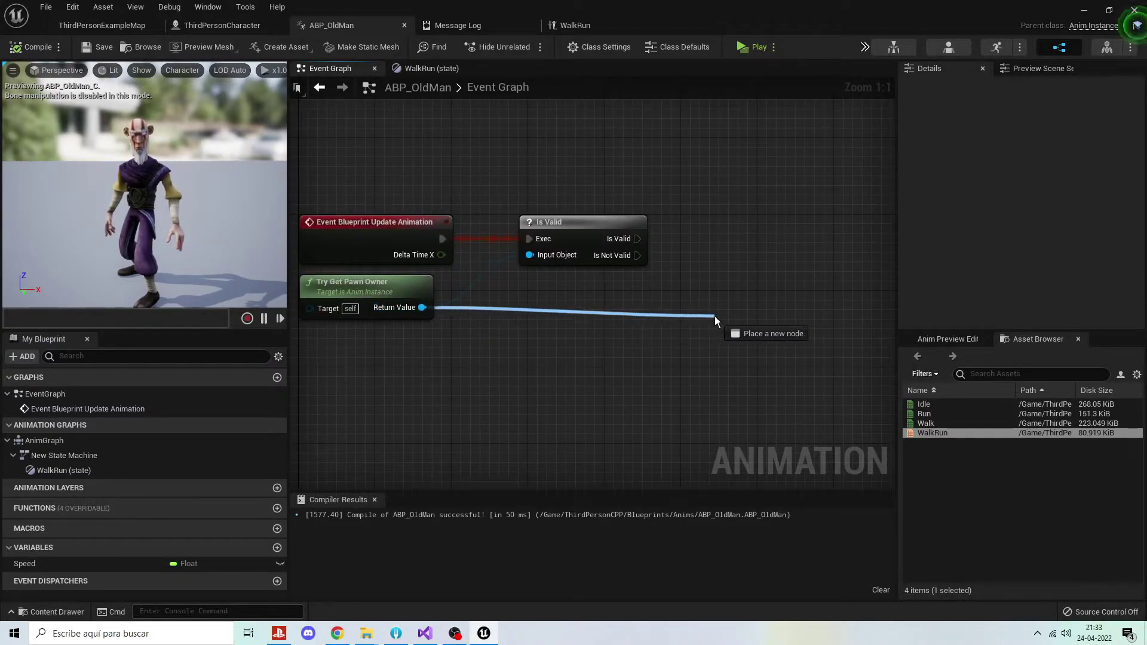
text(veloci)
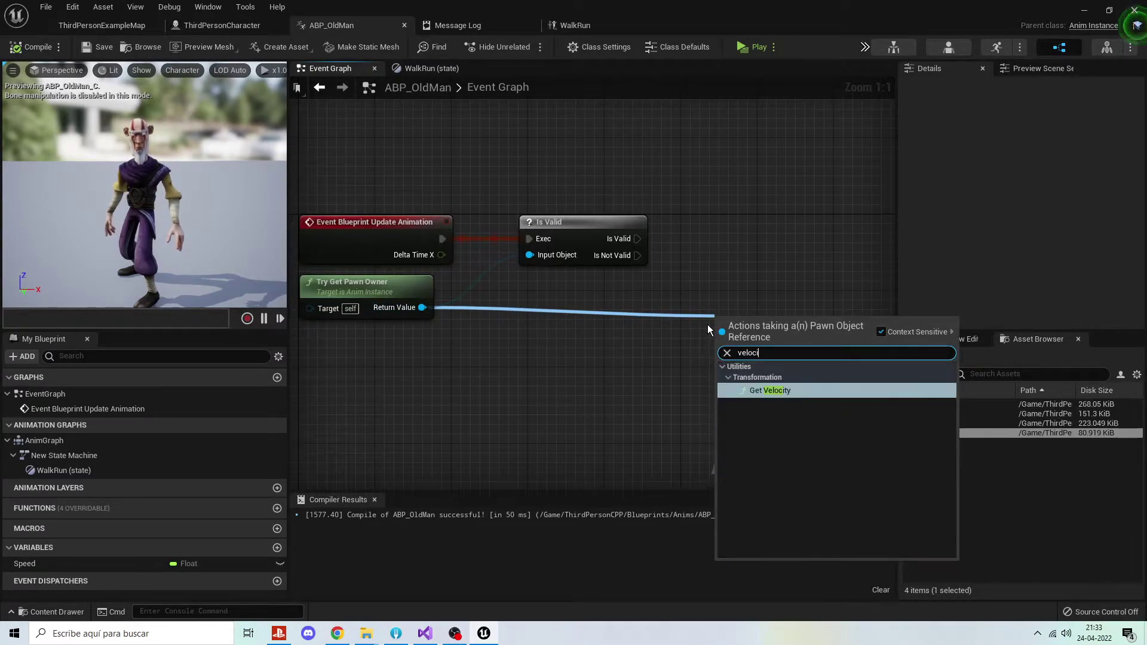
key(Return)
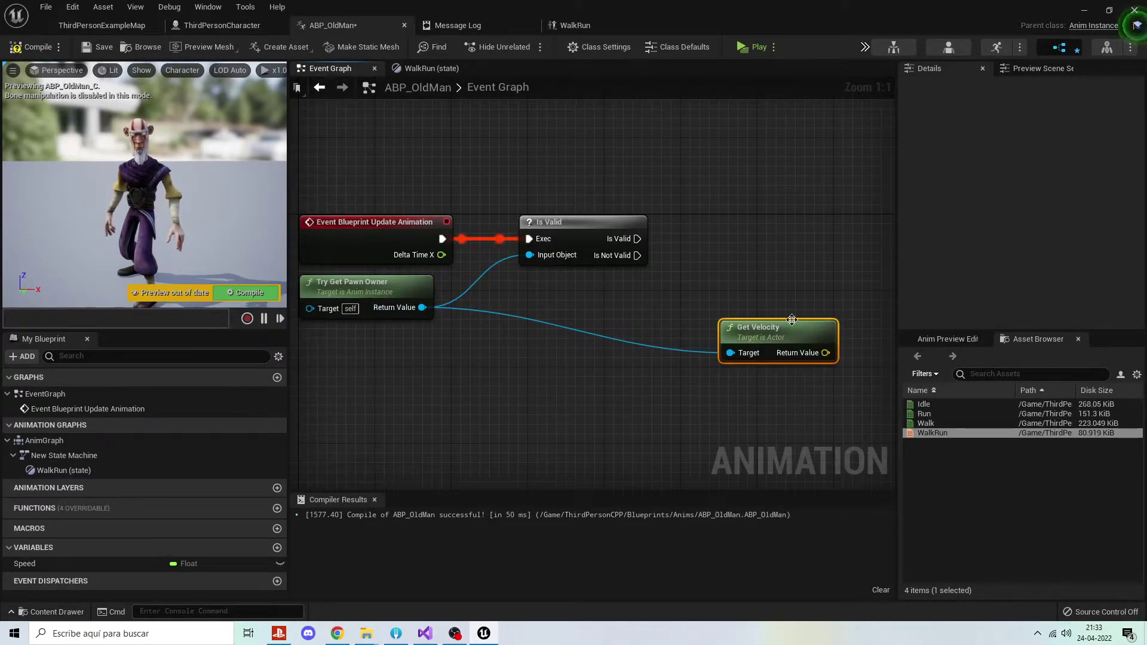
drag(717, 323, 689, 322)
click(33, 47)
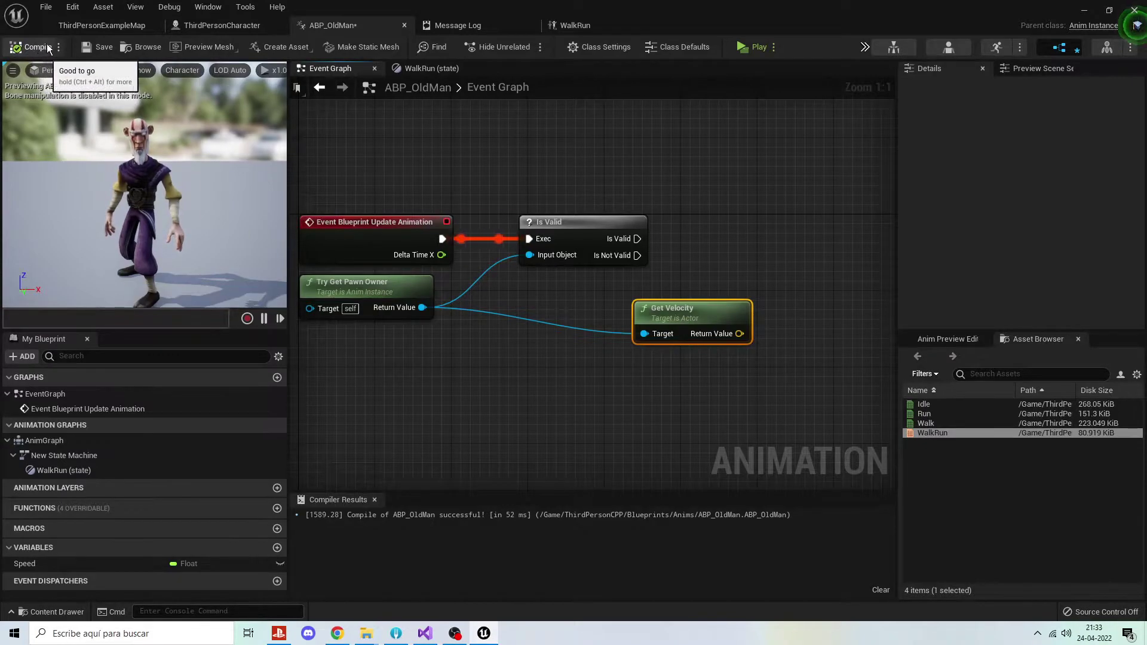
Widen the graph and search 'leng' from Get Velocity's Return Value.
right_drag(662, 429, 549, 407)
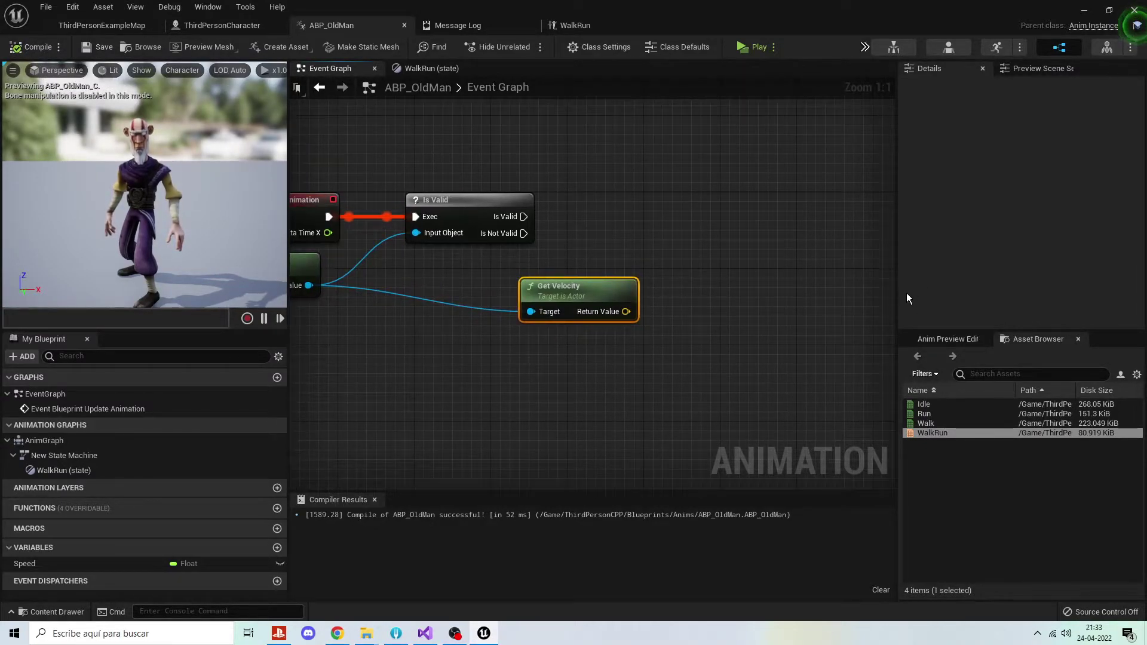
drag(898, 297, 984, 297)
right_drag(634, 324, 576, 309)
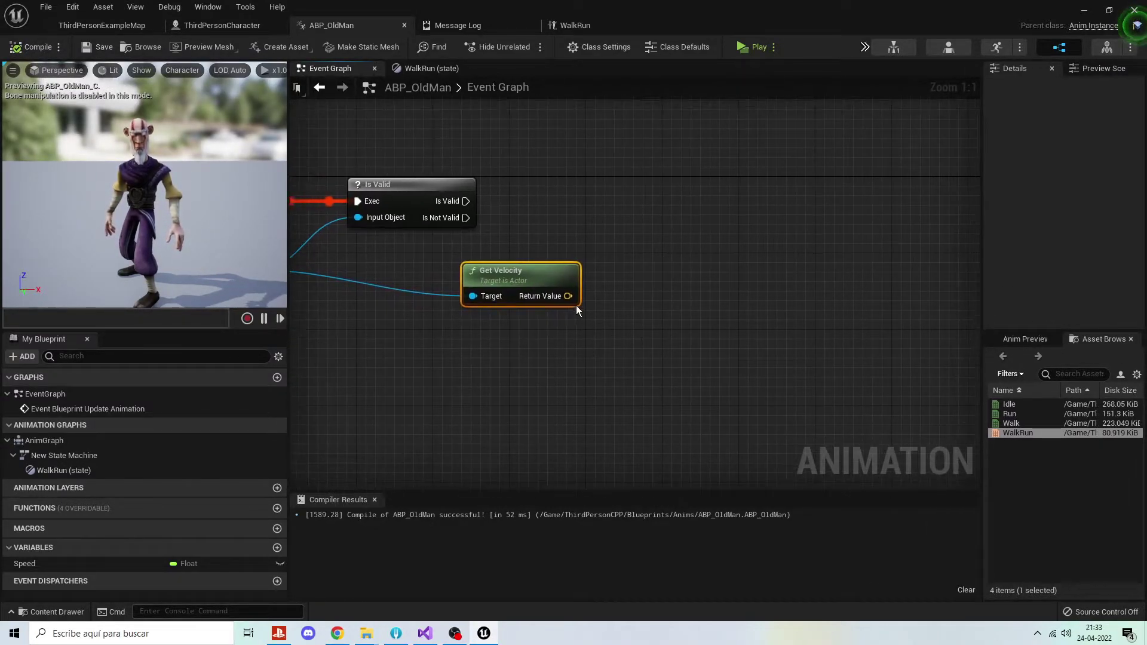
drag(568, 296, 644, 285)
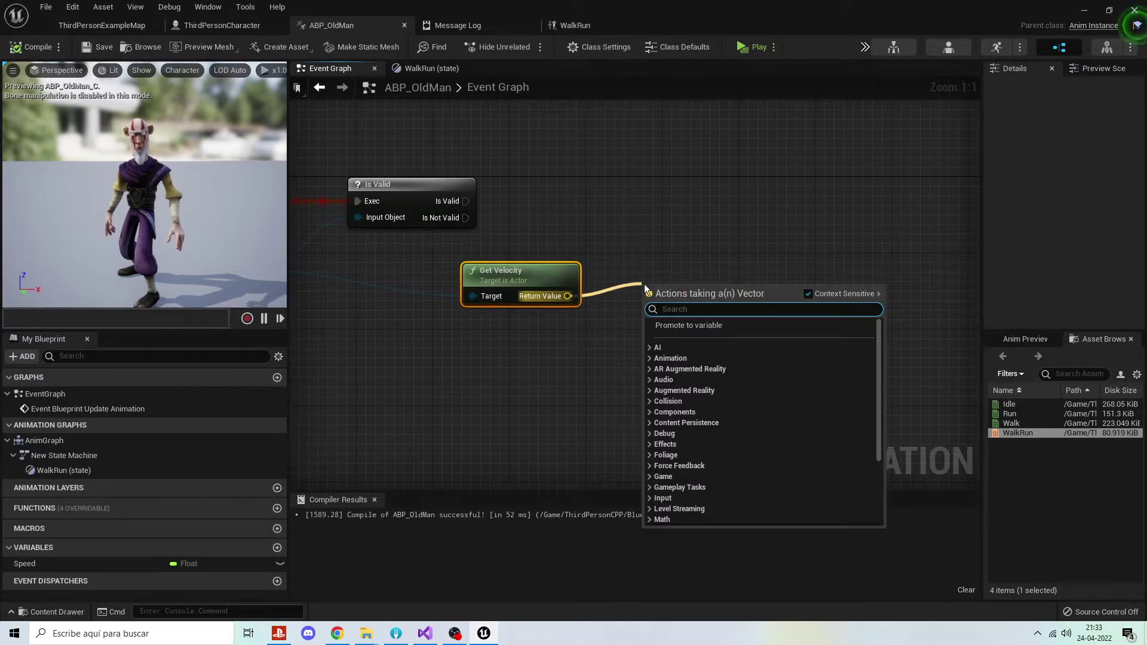
text(le)
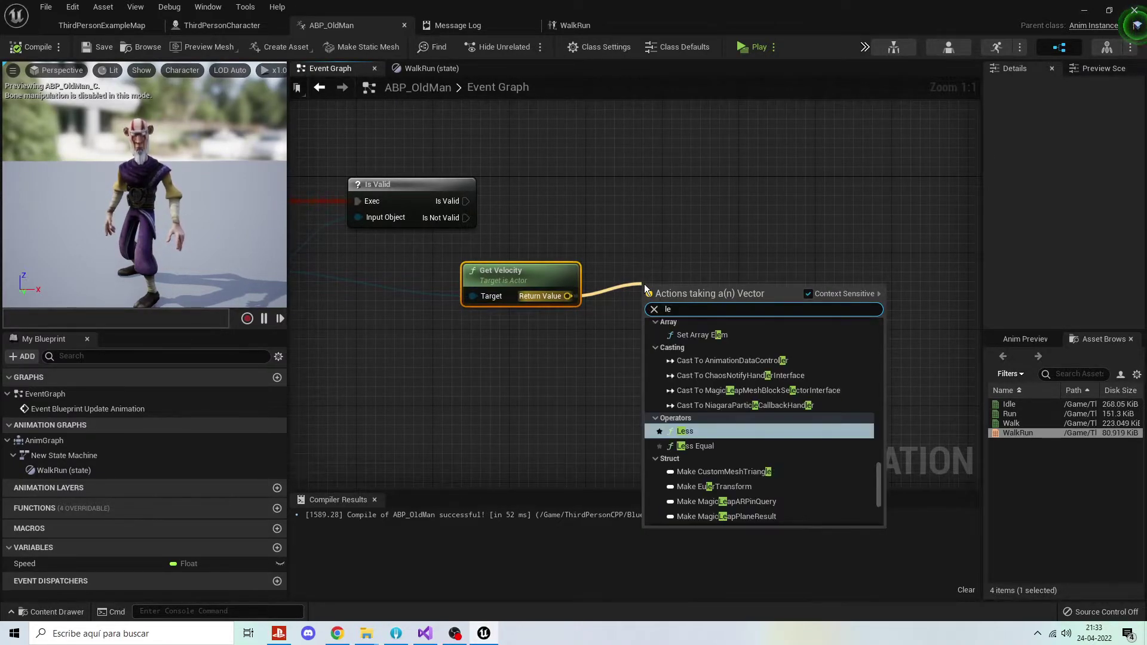
text(ng)
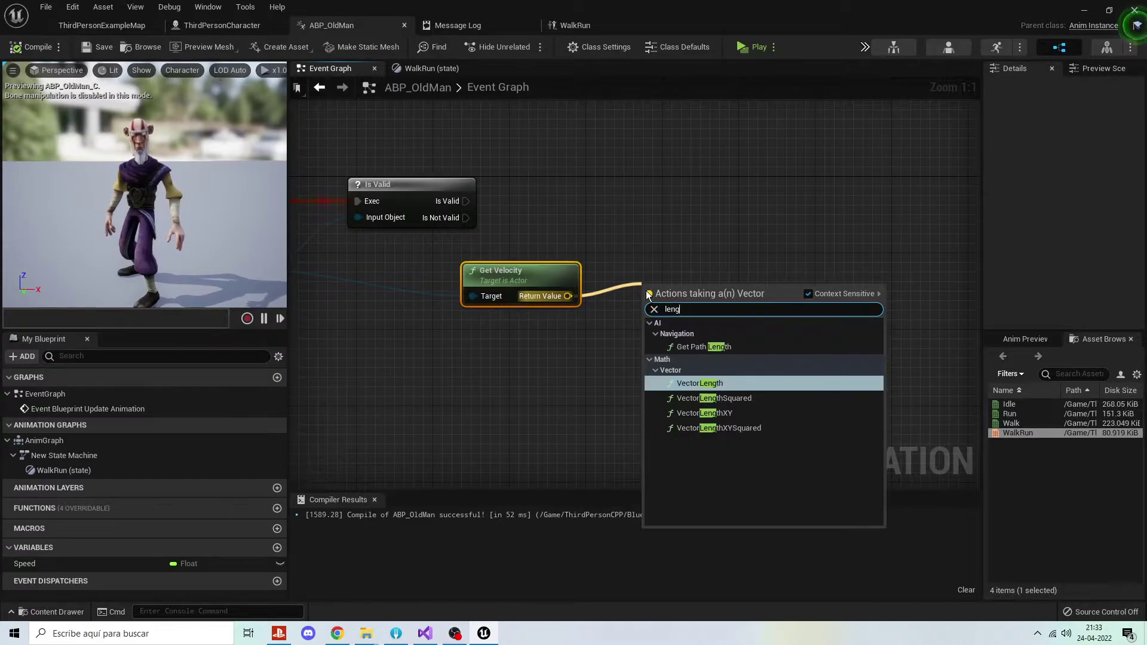
Add a VectorLength node fed by the velocity.
click(730, 384)
drag(721, 289, 706, 277)
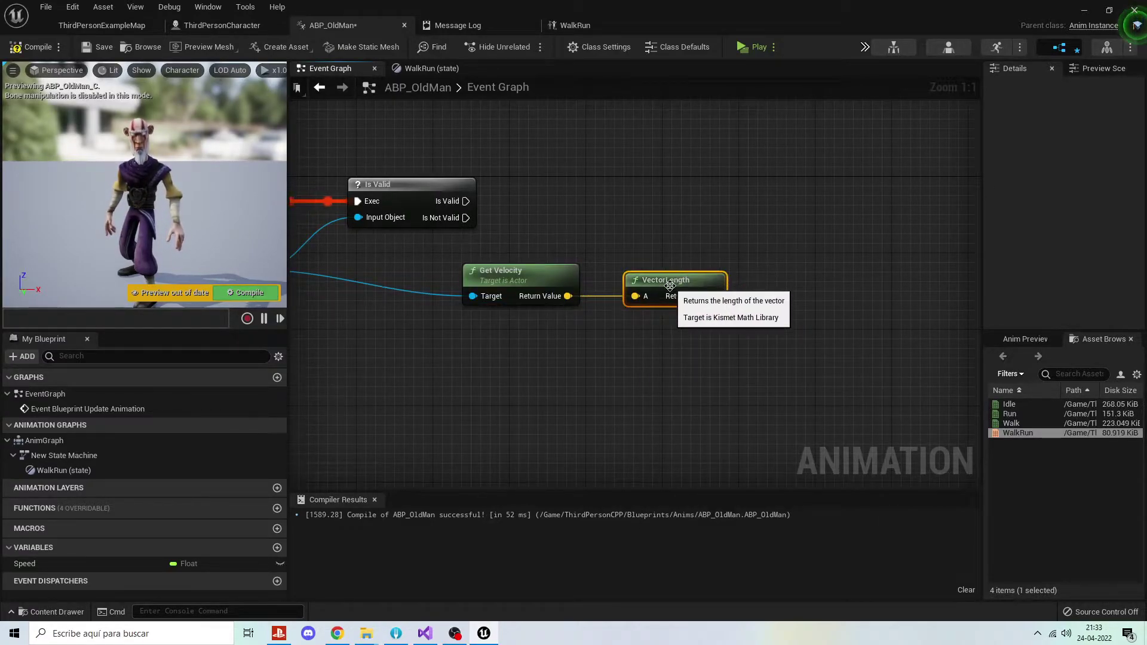
click(685, 374)
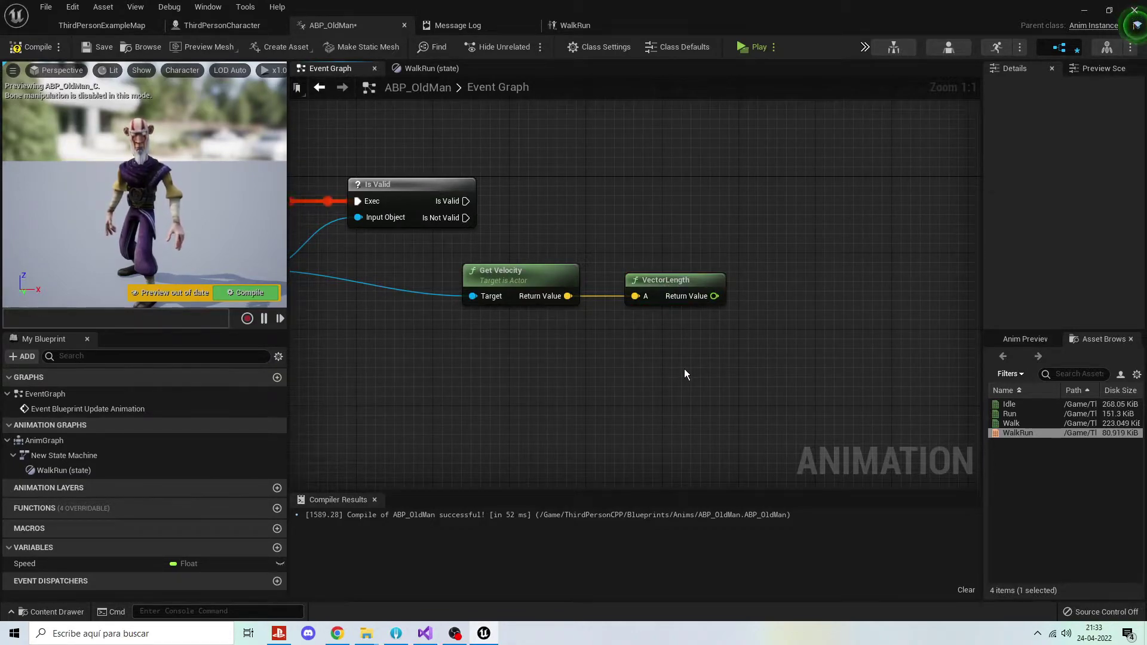
Set Speed from VectorLength after the Is Valid check, then compile and save.
drag(36, 563, 749, 207)
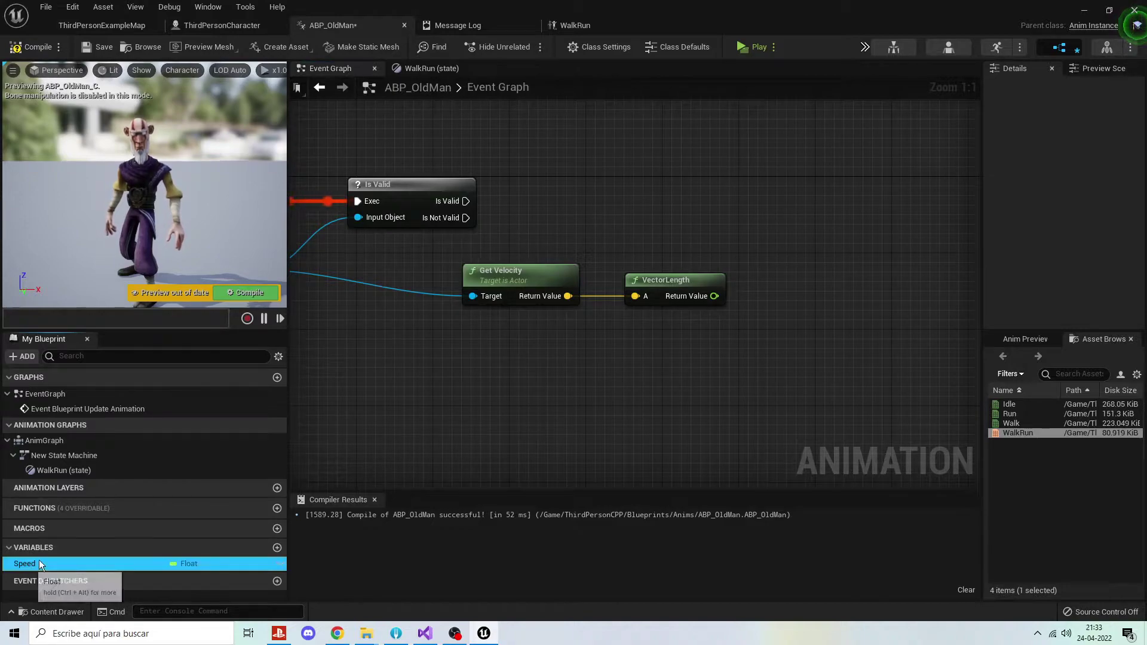
click(763, 240)
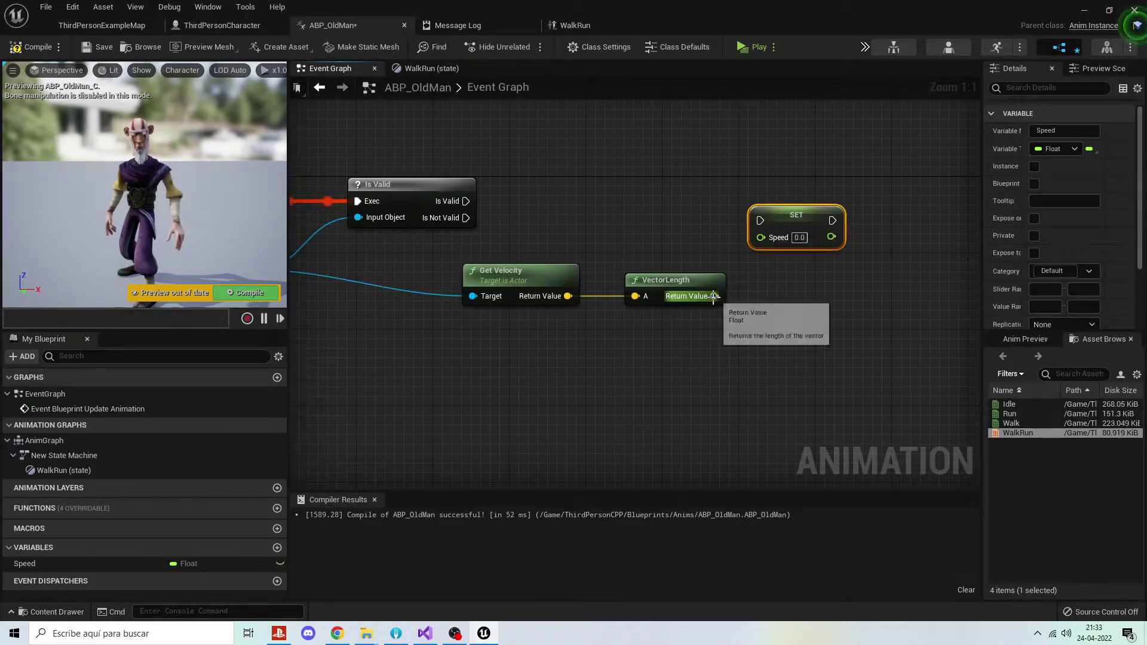
drag(715, 296, 761, 237)
mouse_move(467, 200)
mouse_down()
mouse_move(769, 221)
mouse_move(775, 199)
mouse_up()
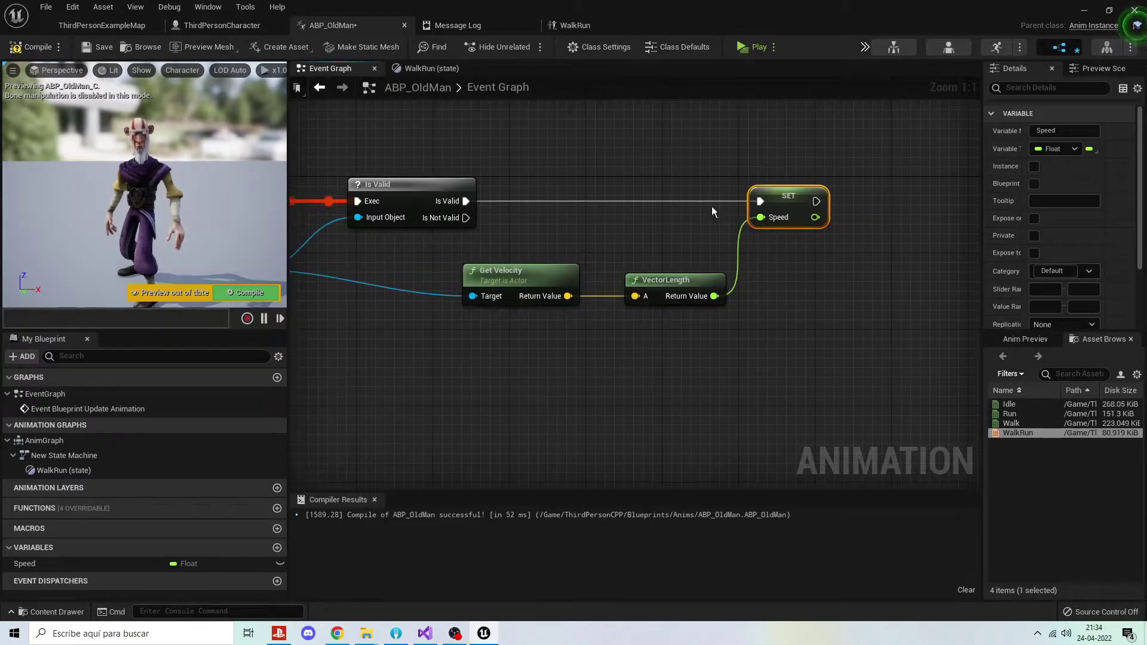
click(49, 49)
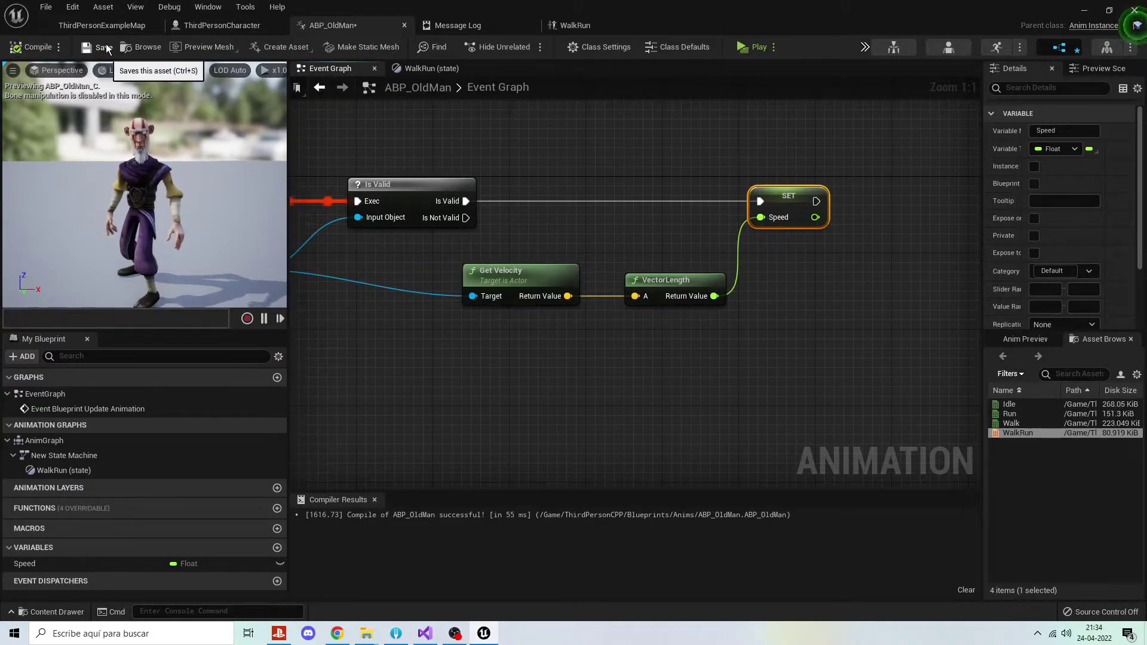
mouse_move(480, 381)
right_down()
mouse_move(499, 336)
mouse_move(357, 417)
mouse_move(359, 406)
right_up()
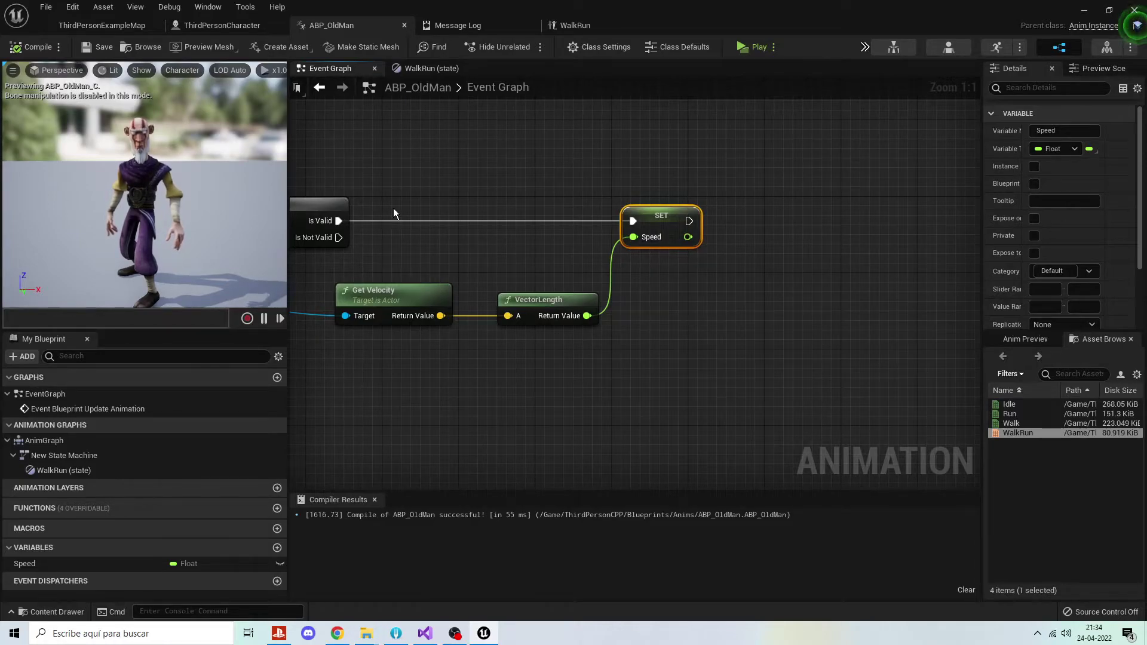
right_drag(442, 249, 782, 263)
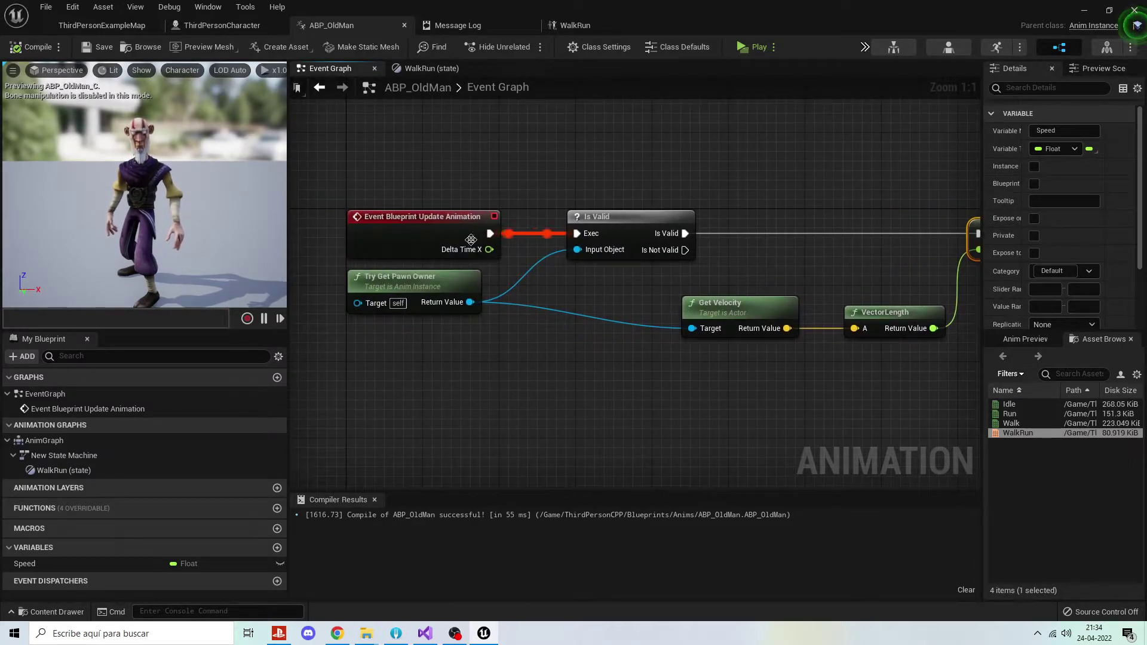
right_drag(471, 240, 261, 255)
Play ThirdPersonExampleMap and run the old man in several directions, stopping to check idle.
click(121, 30)
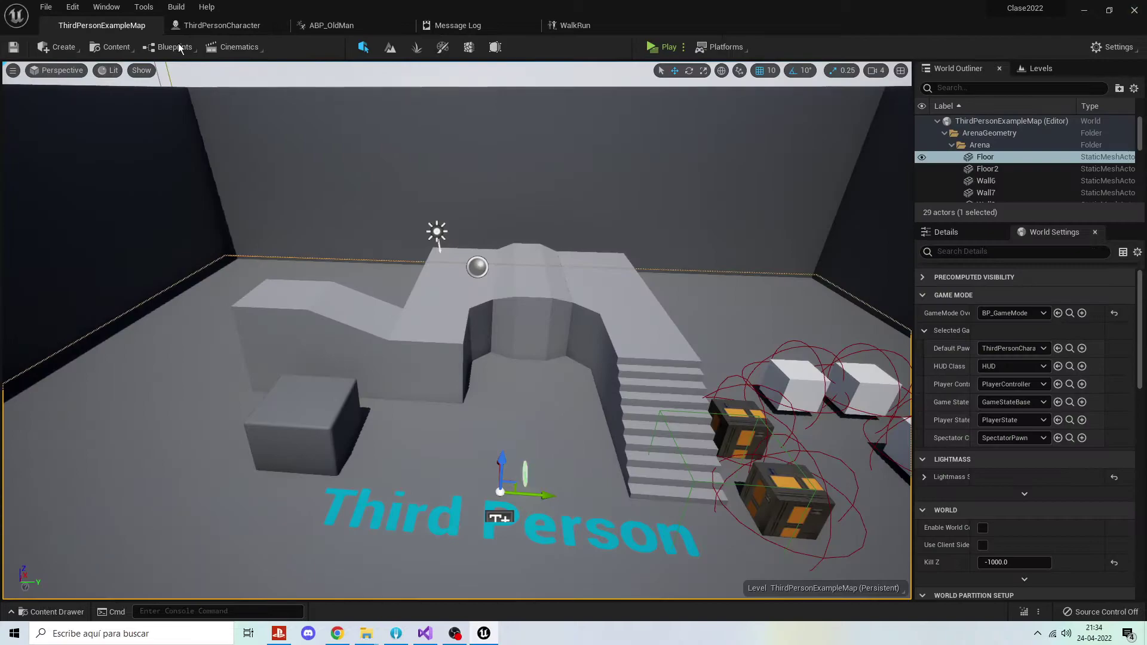
click(664, 48)
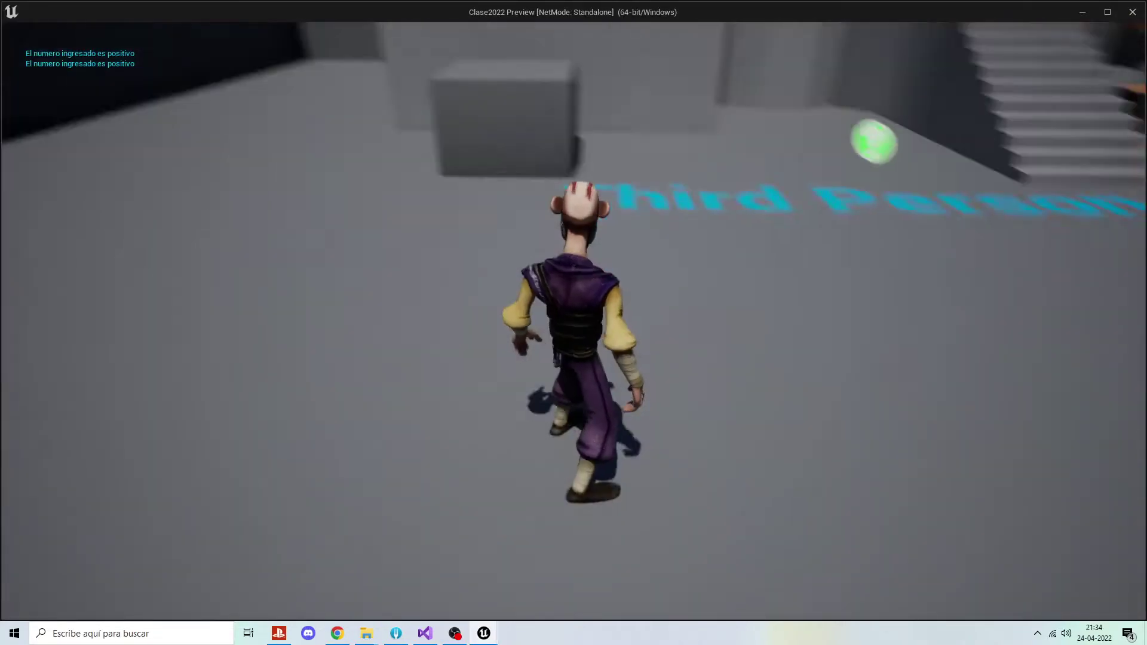
key(s)
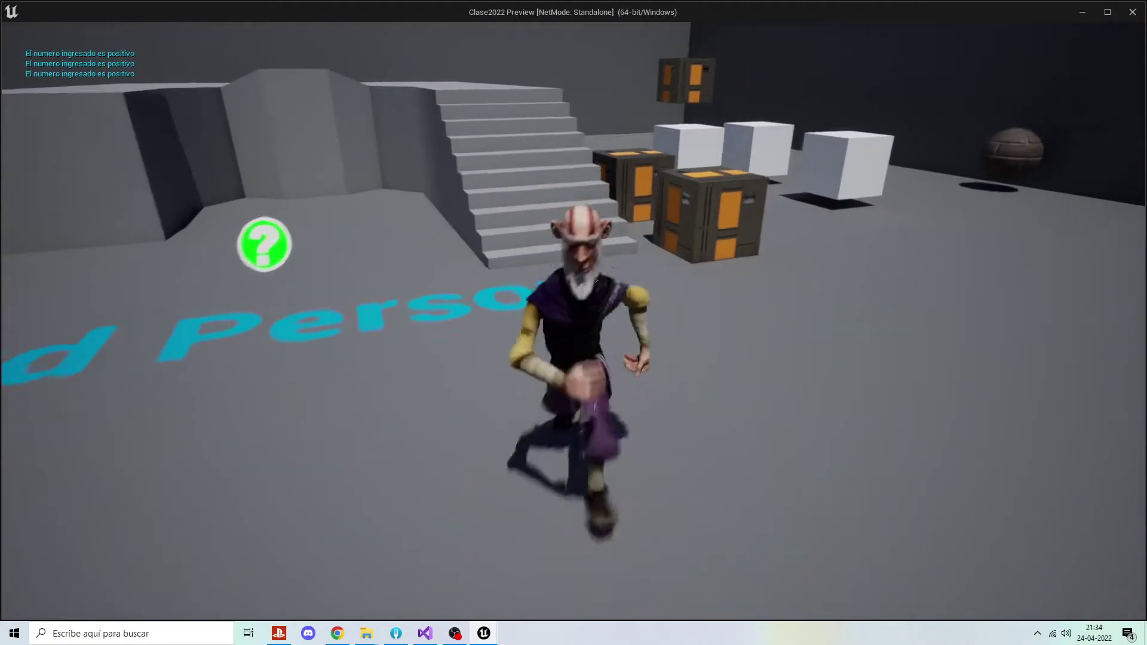
key(w)
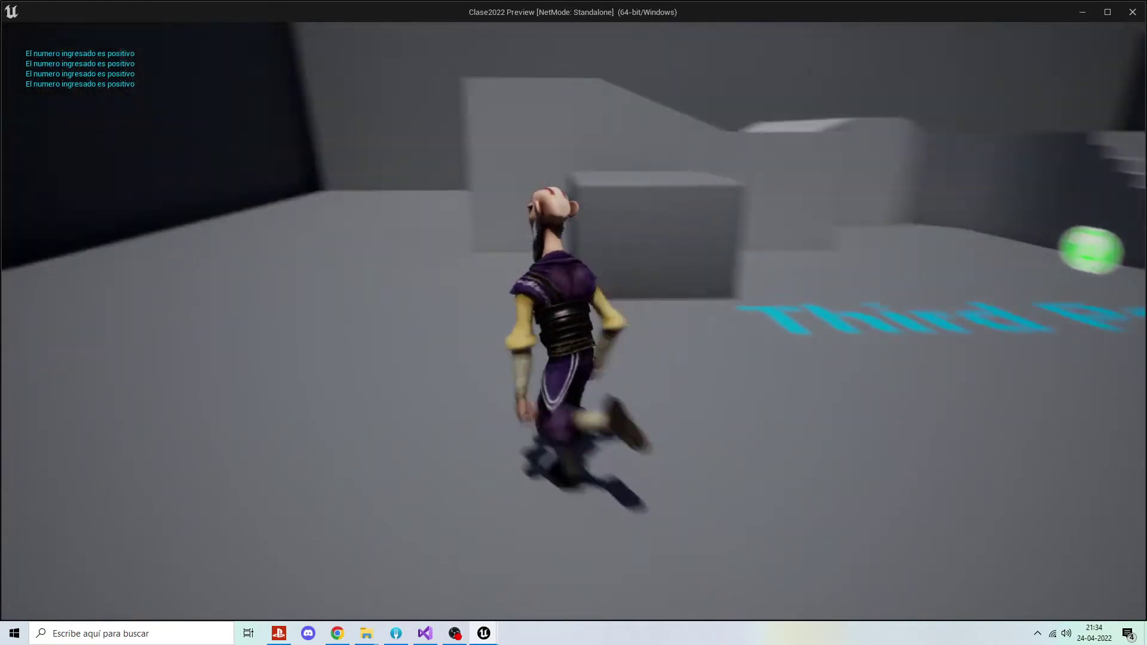
key(d)
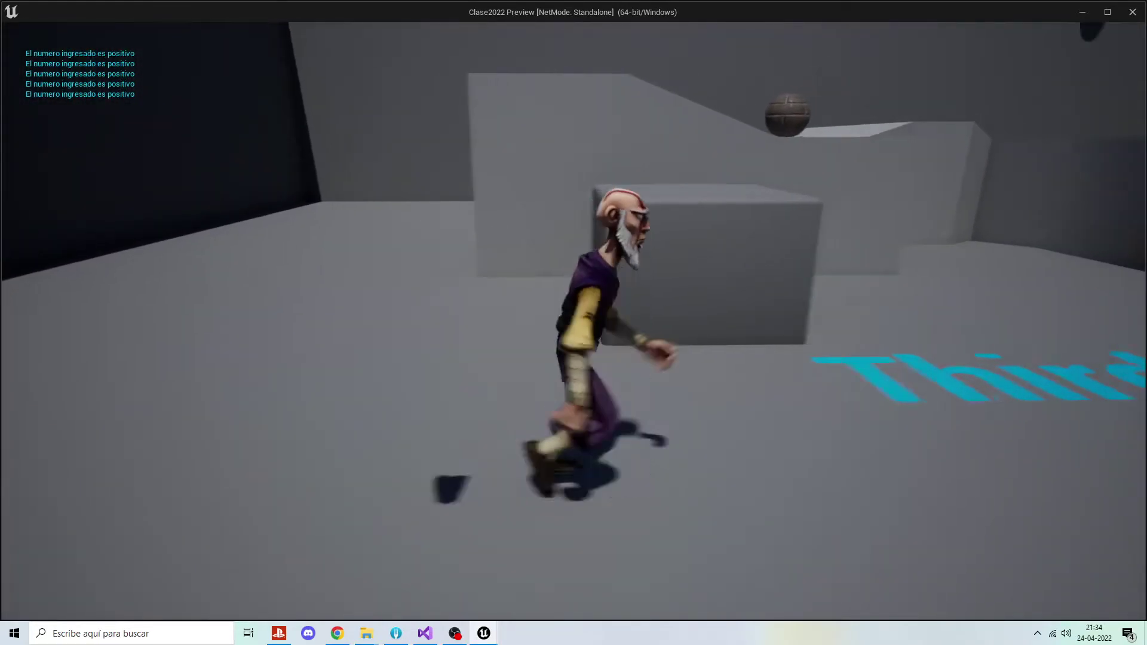
key(s)
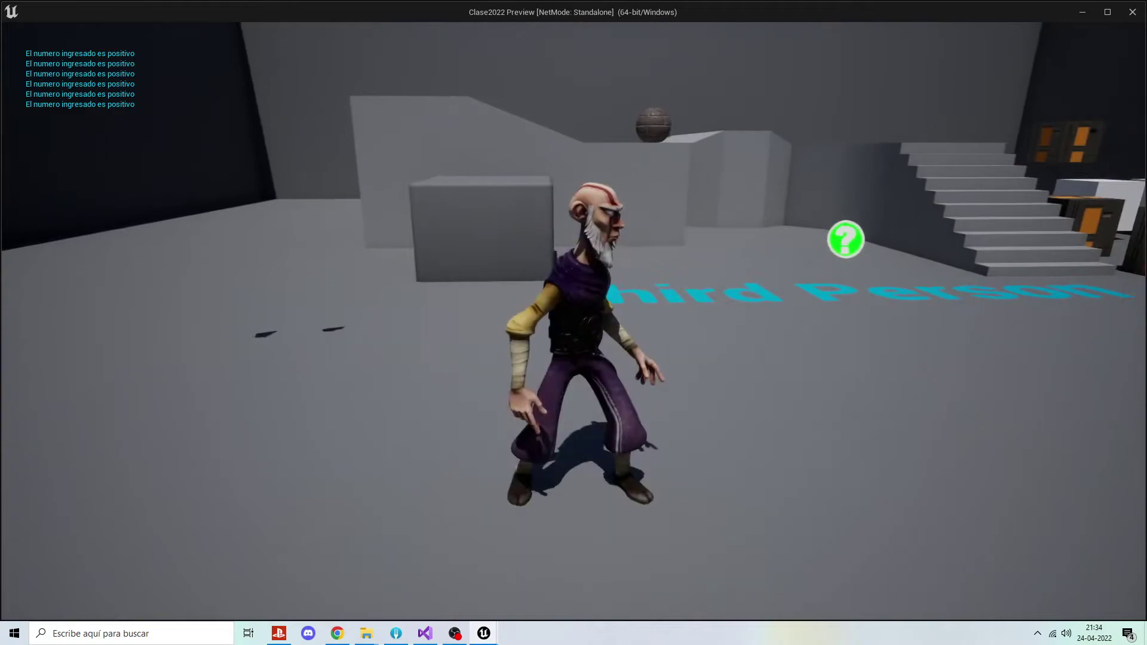
Keep running the old man around the crates and stairs to watch the walk-run blend.
key(d)
key(w)
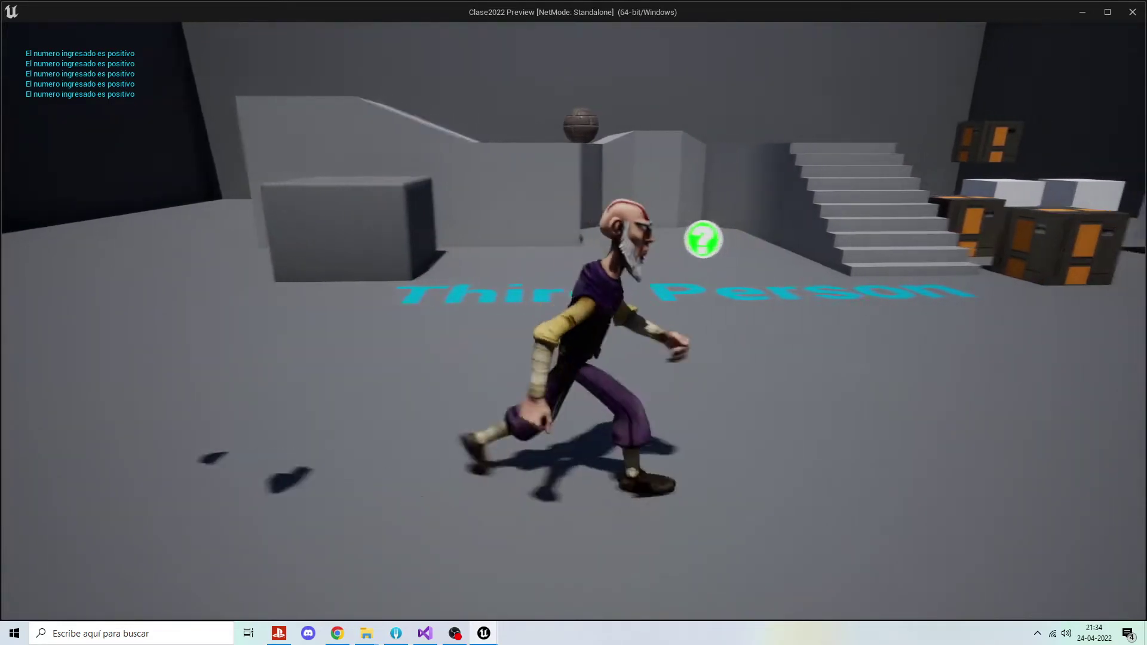
key(a)
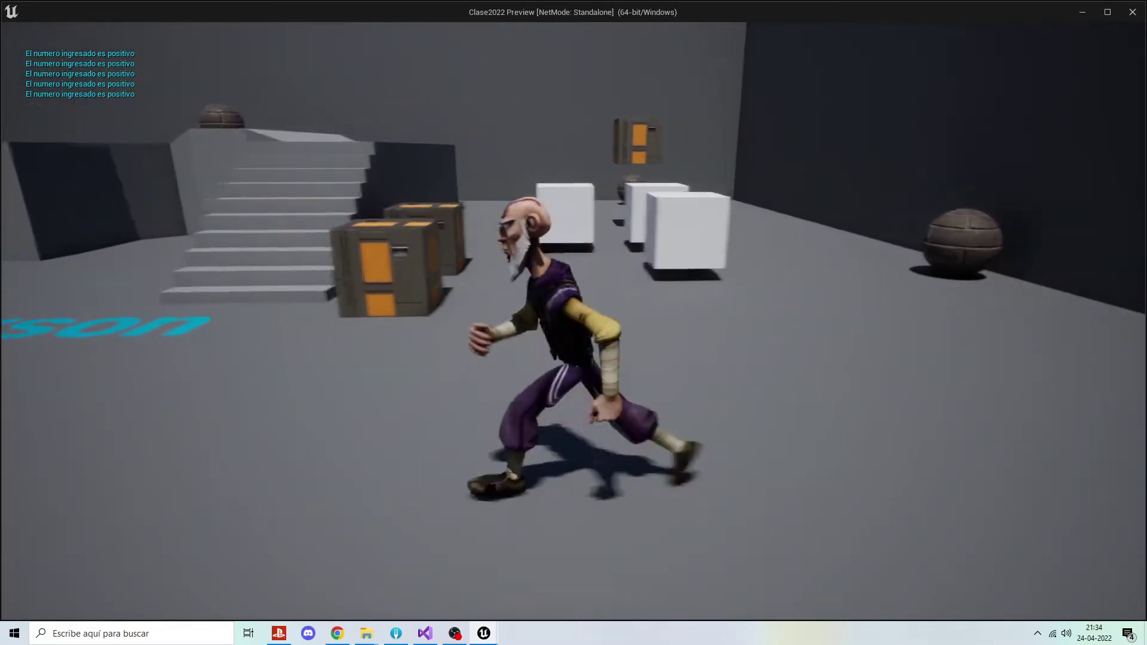
key(w)
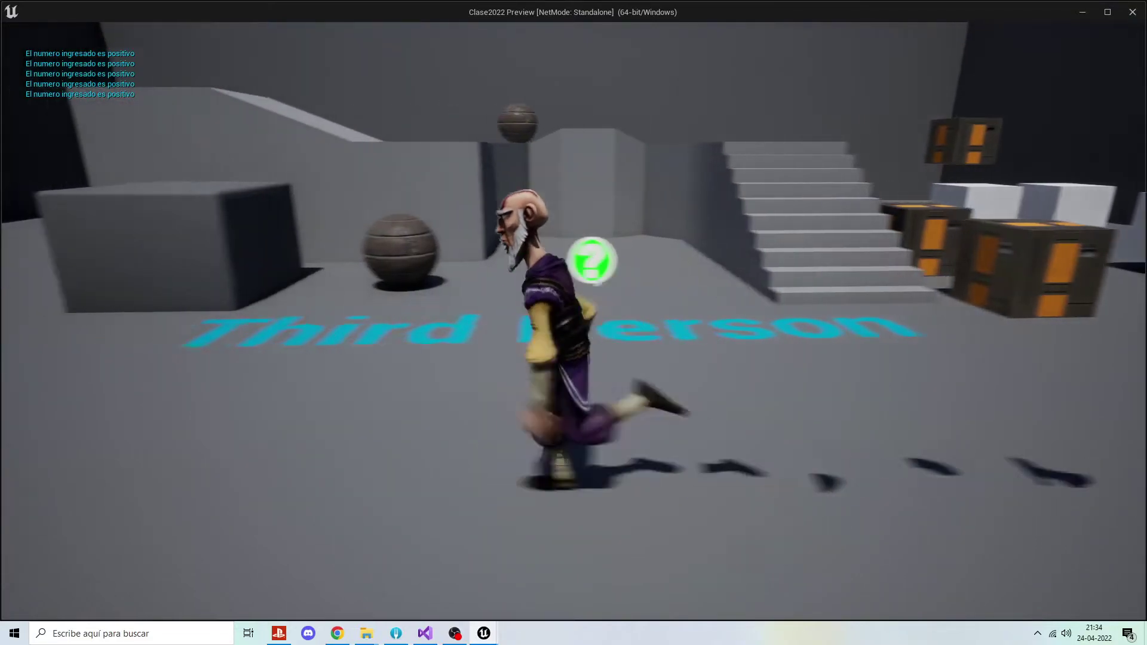
key(w)
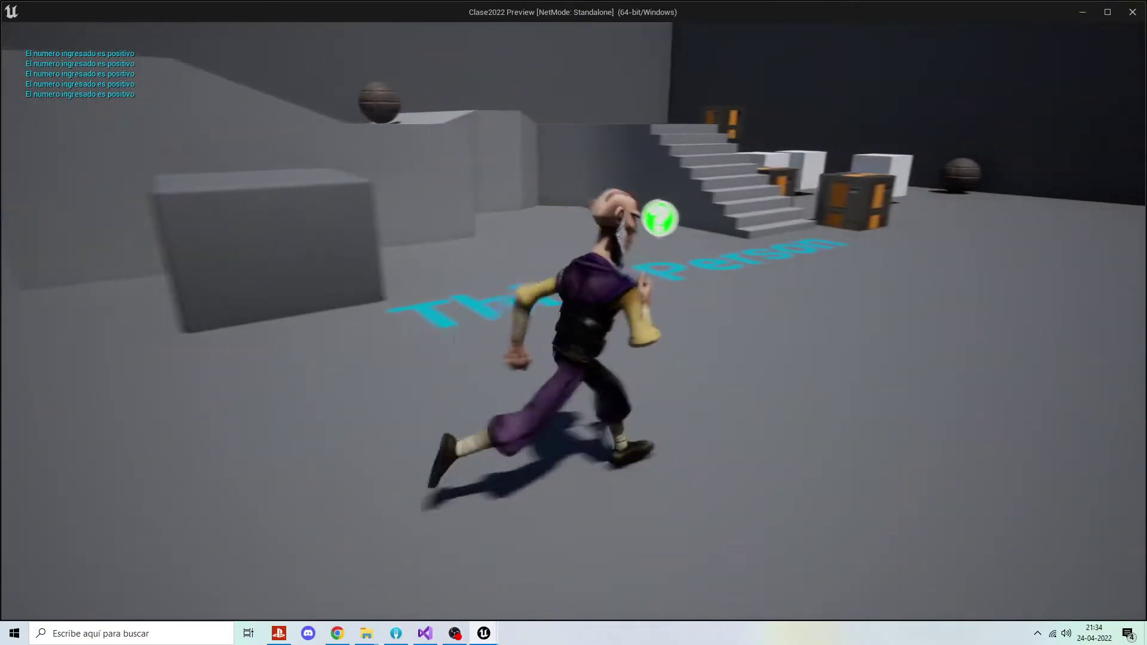
key(w)
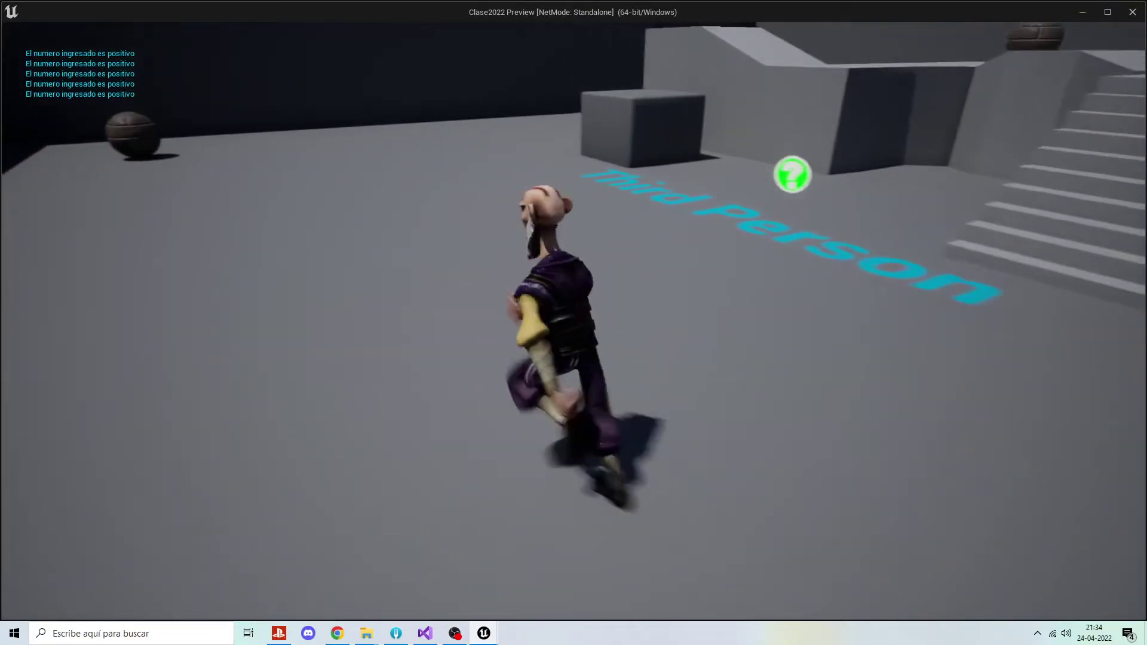
key(w)
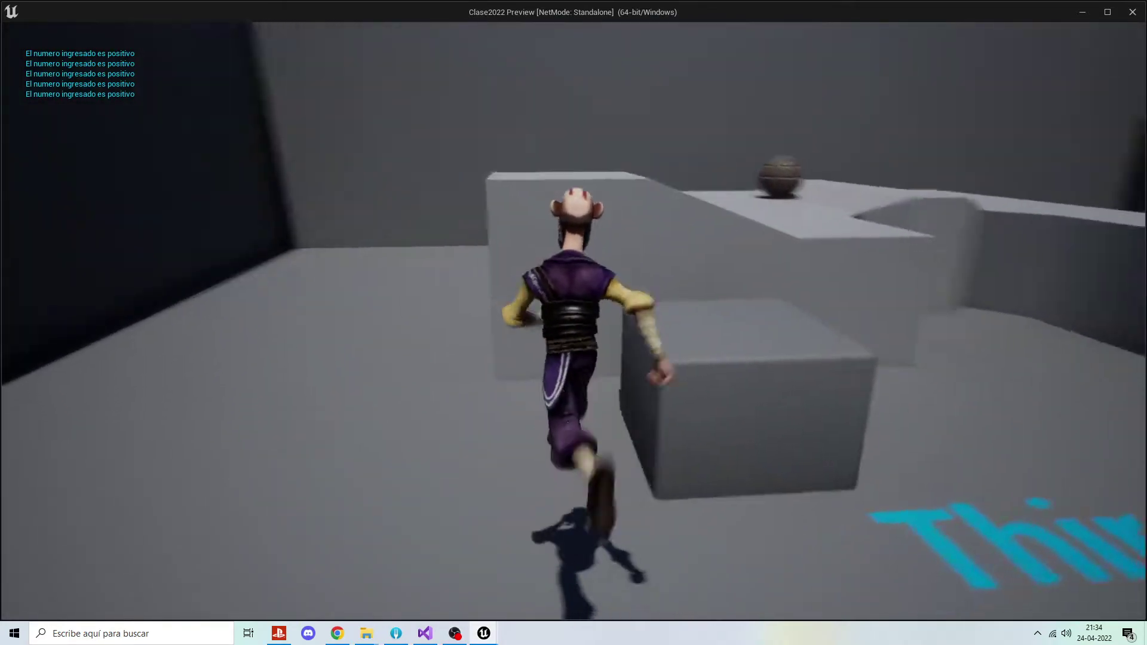
key(w)
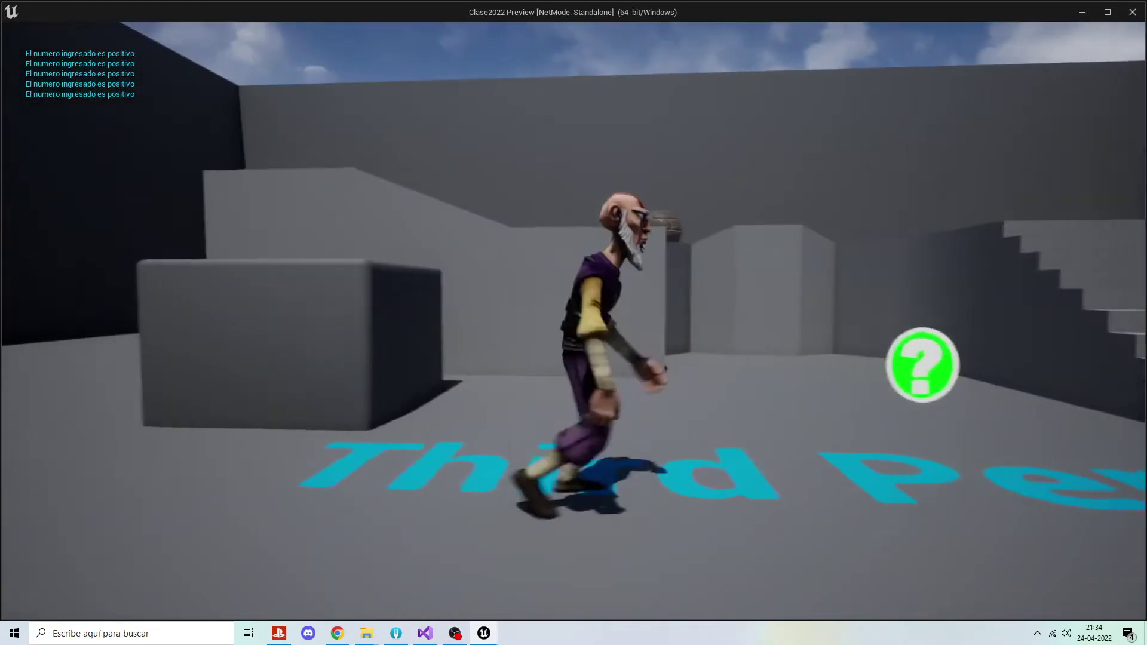
key(w)
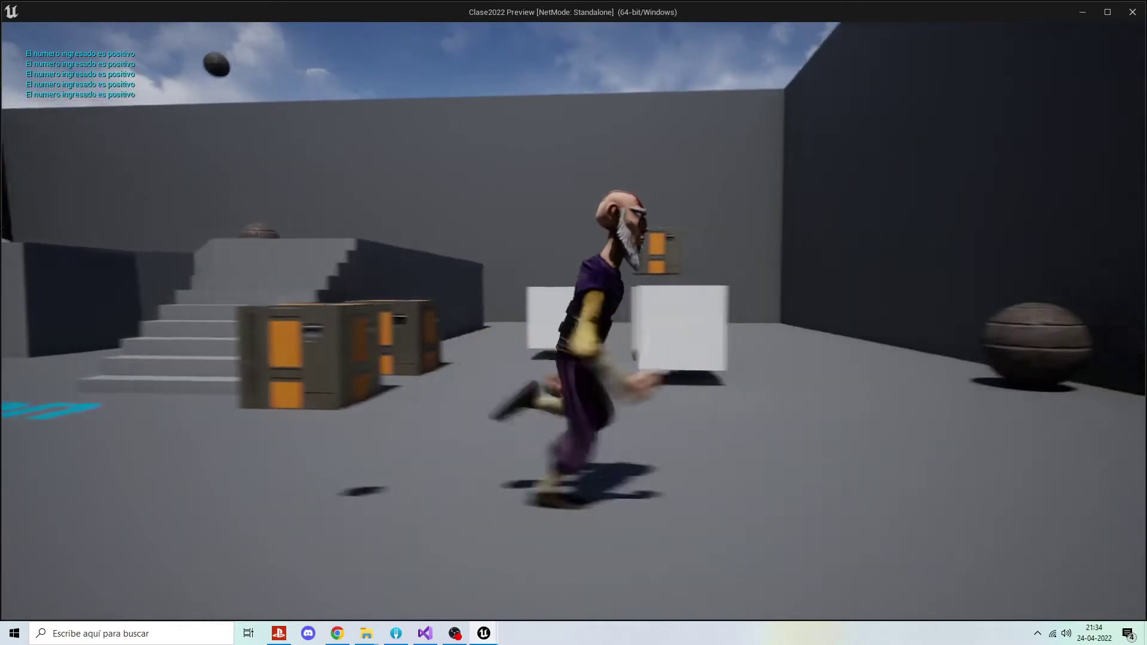
key(w)
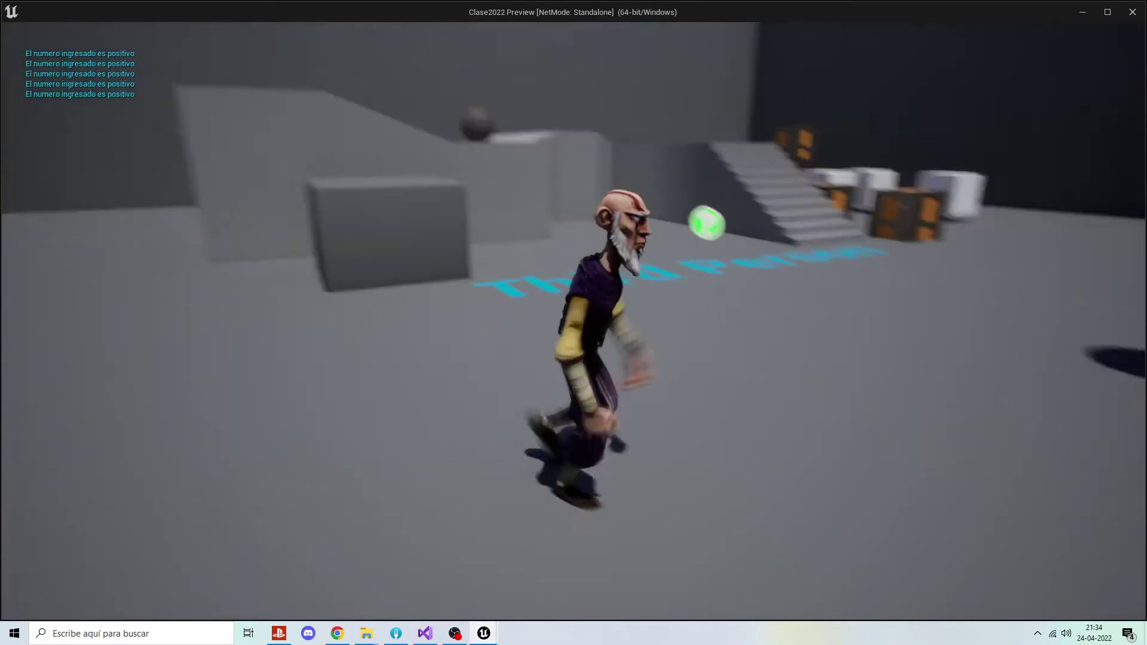
key(a)
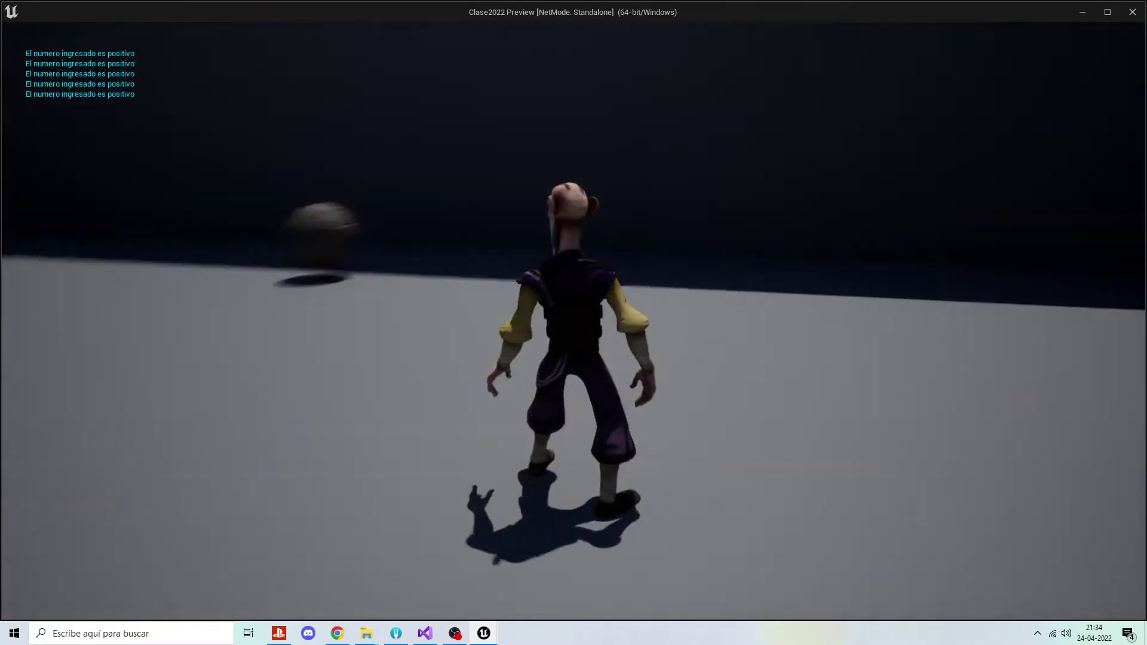
key(s)
key(d)
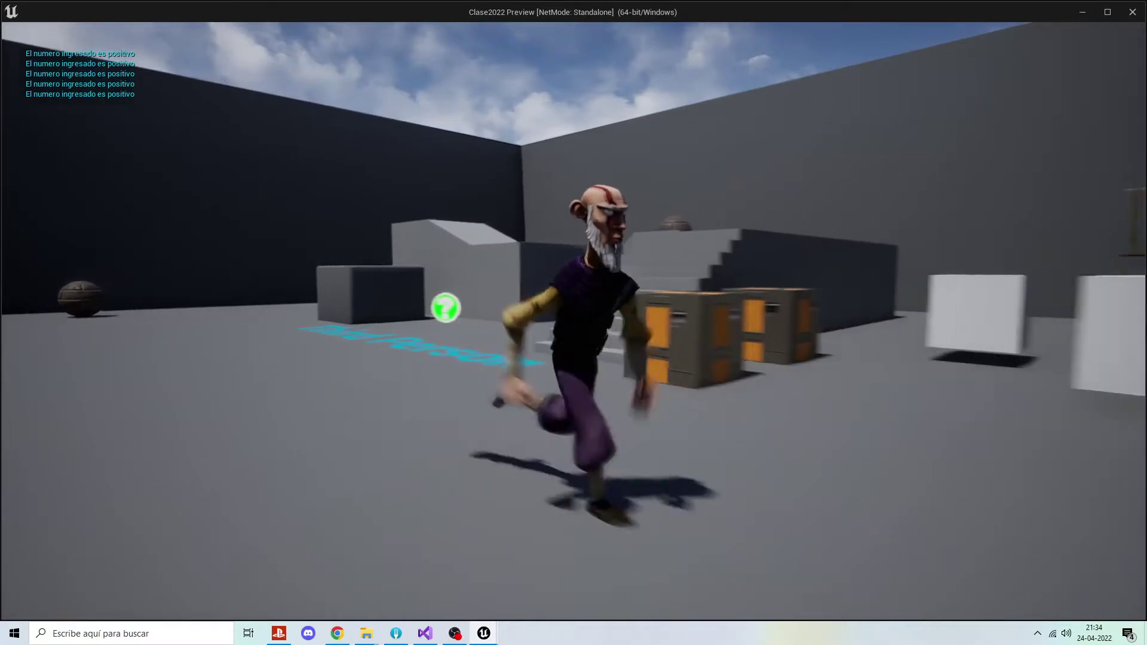
key(w)
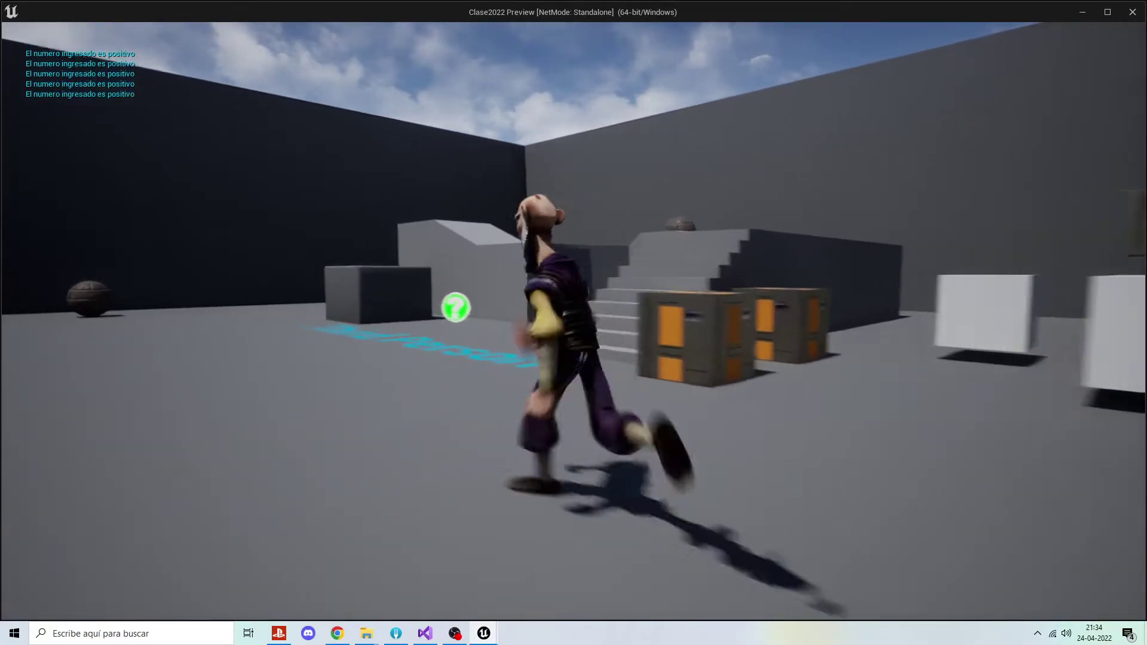
key(s)
key(a)
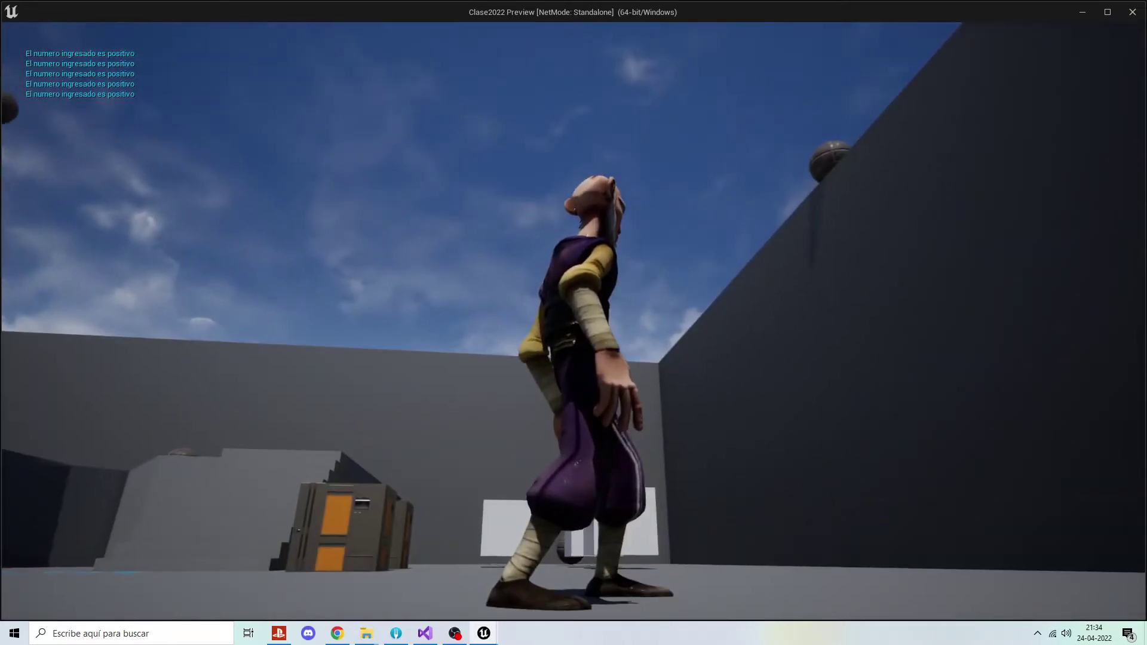
Stop the game preview, close the Message Log, and return to the level editor.
key(Escape)
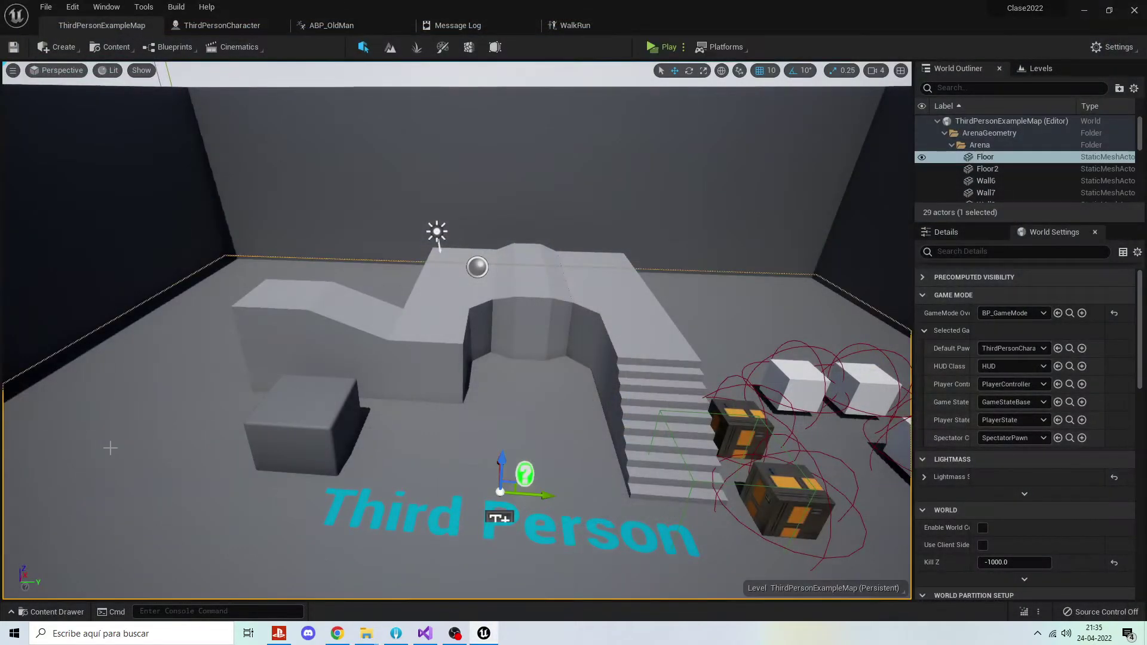
click(466, 26)
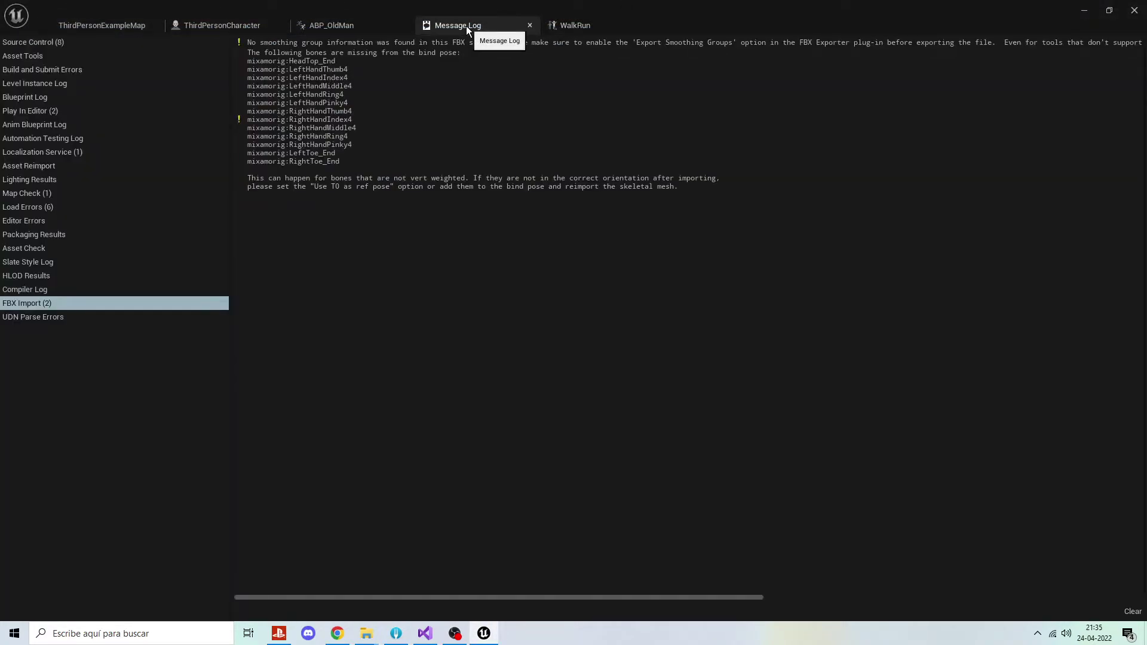
middle_click(466, 26)
click(118, 25)
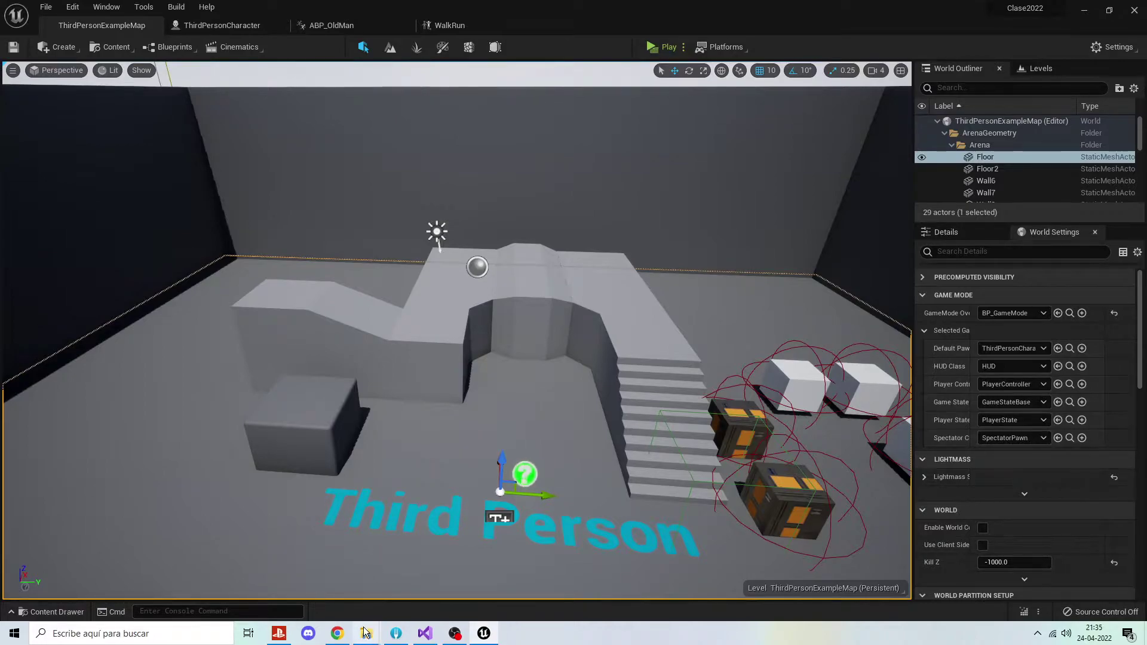
Select Jump.fbx in the OldMan downloads folder and show the Anims folder in Unreal.
mouse_move(365, 633)
click(303, 580)
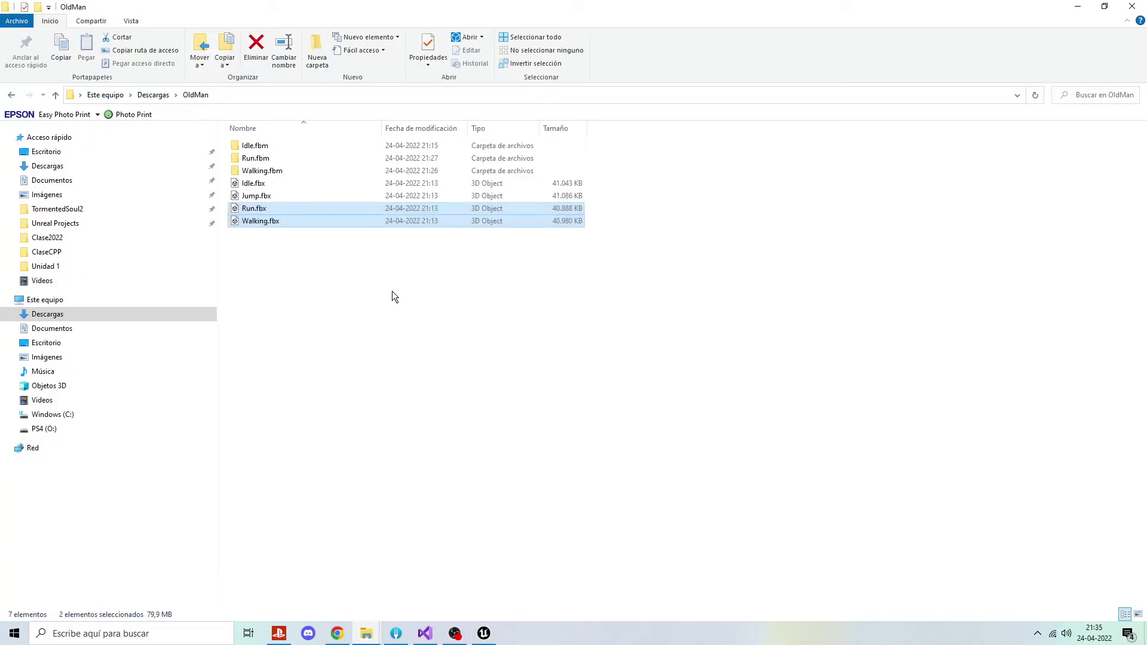
click(263, 199)
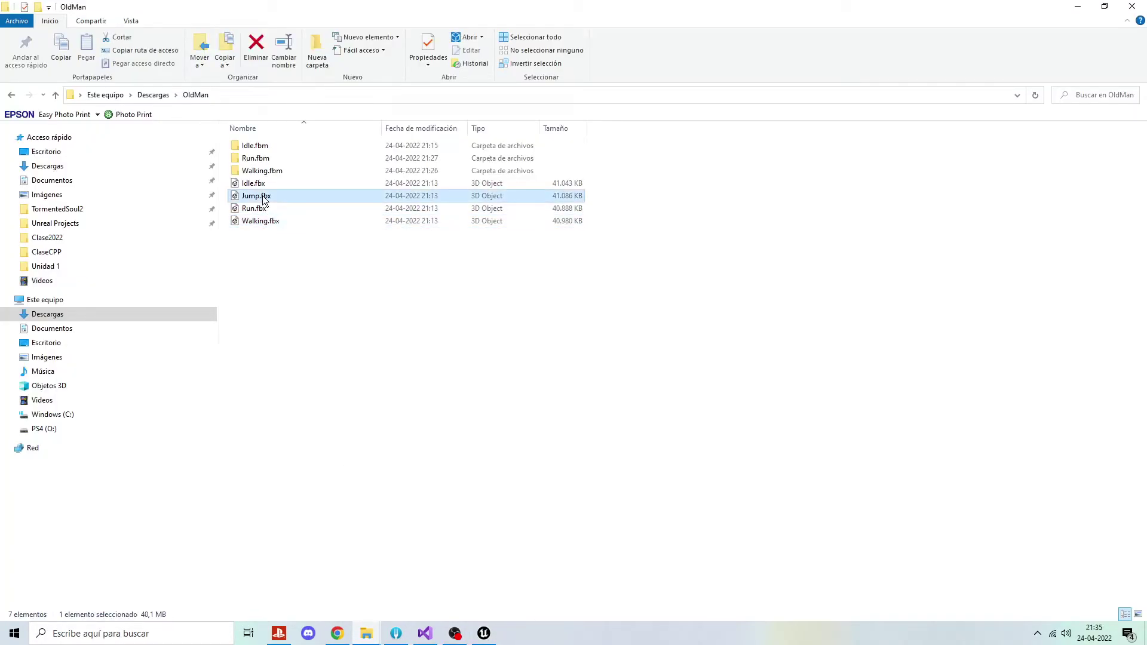
click(483, 636)
click(57, 611)
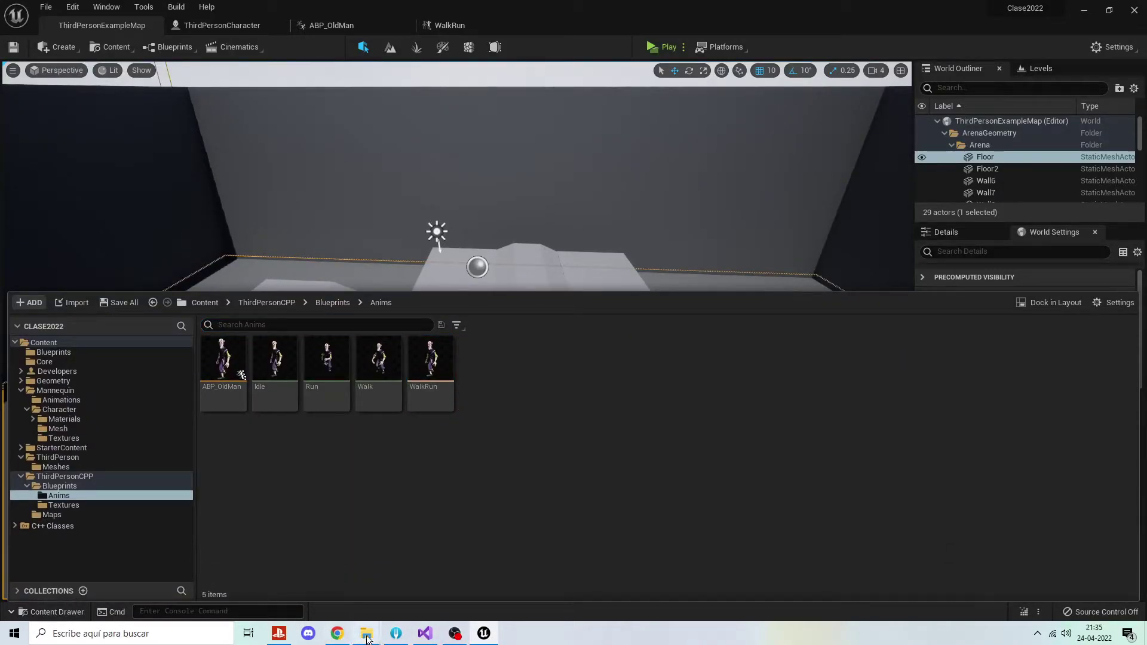
mouse_move(367, 638)
click(323, 579)
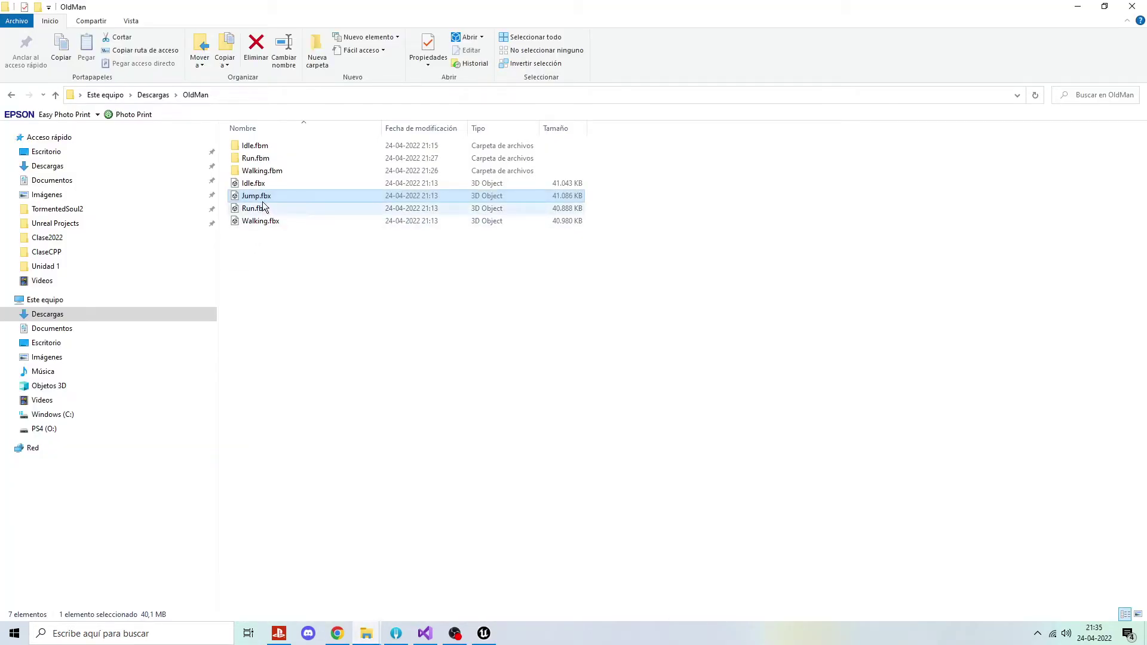
Drag Jump.fbx into Anims and import it with OldMan_Skeleton as the skeleton.
drag(258, 196, 611, 376)
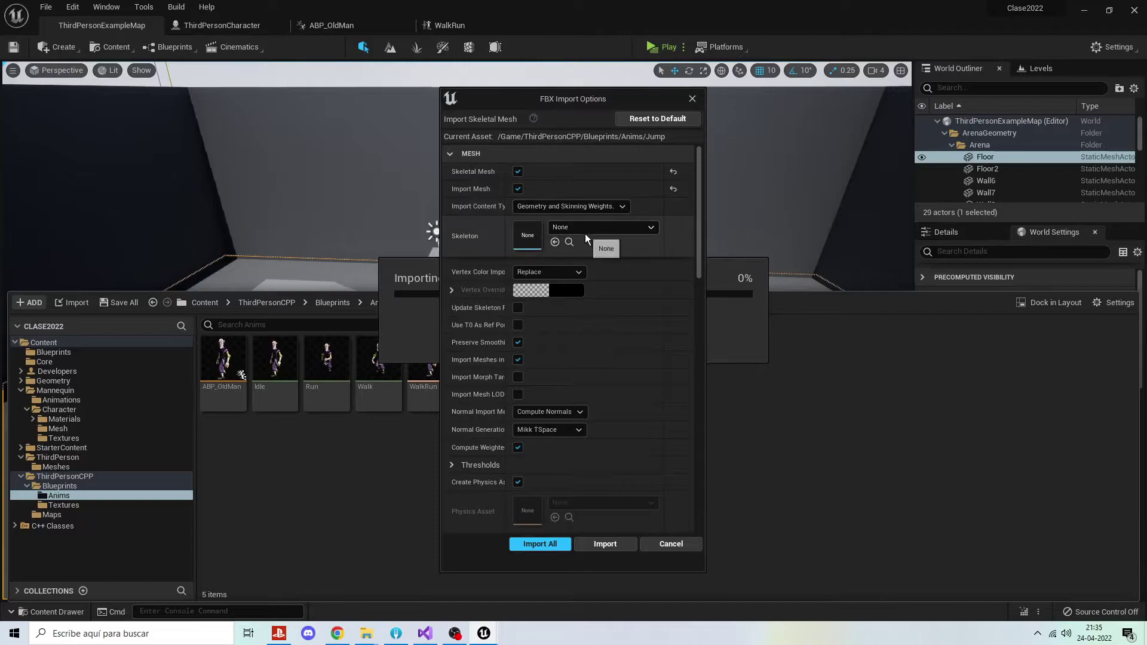
click(591, 227)
click(580, 324)
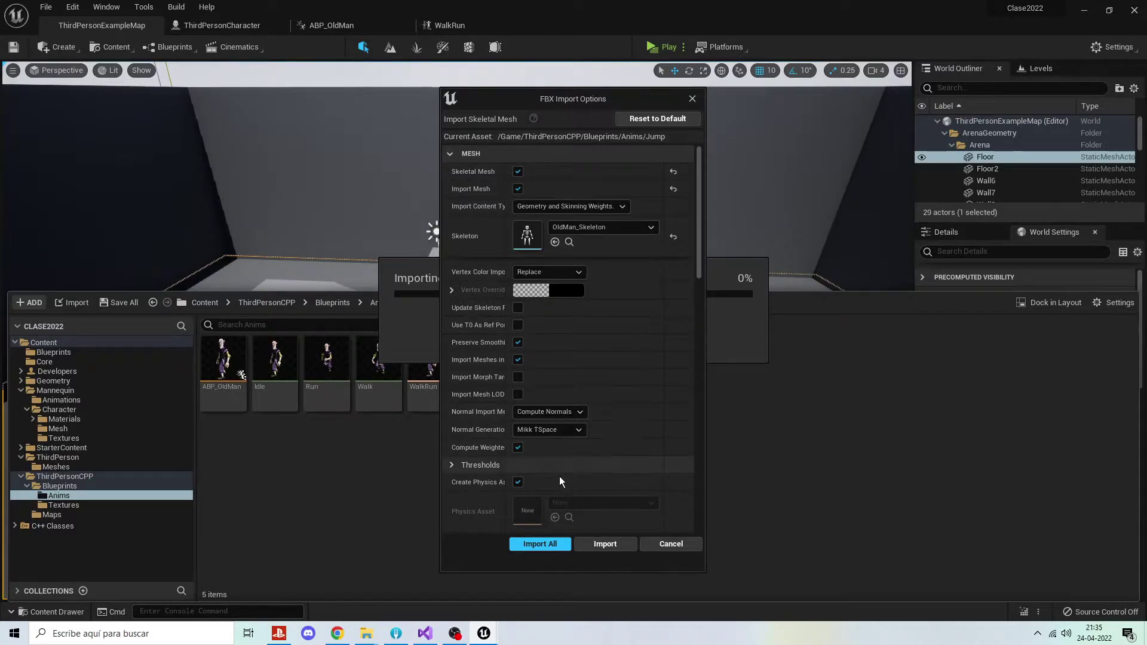
click(540, 544)
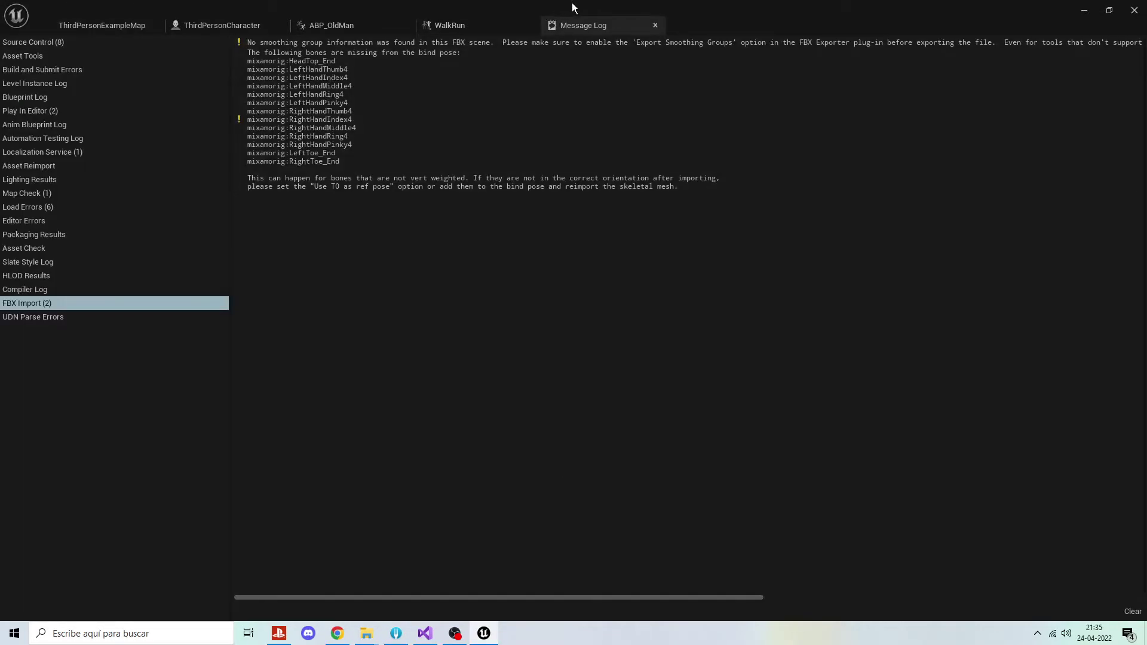
Close the Message Log and reopen the Anims folder in the level editor.
middle_click(579, 27)
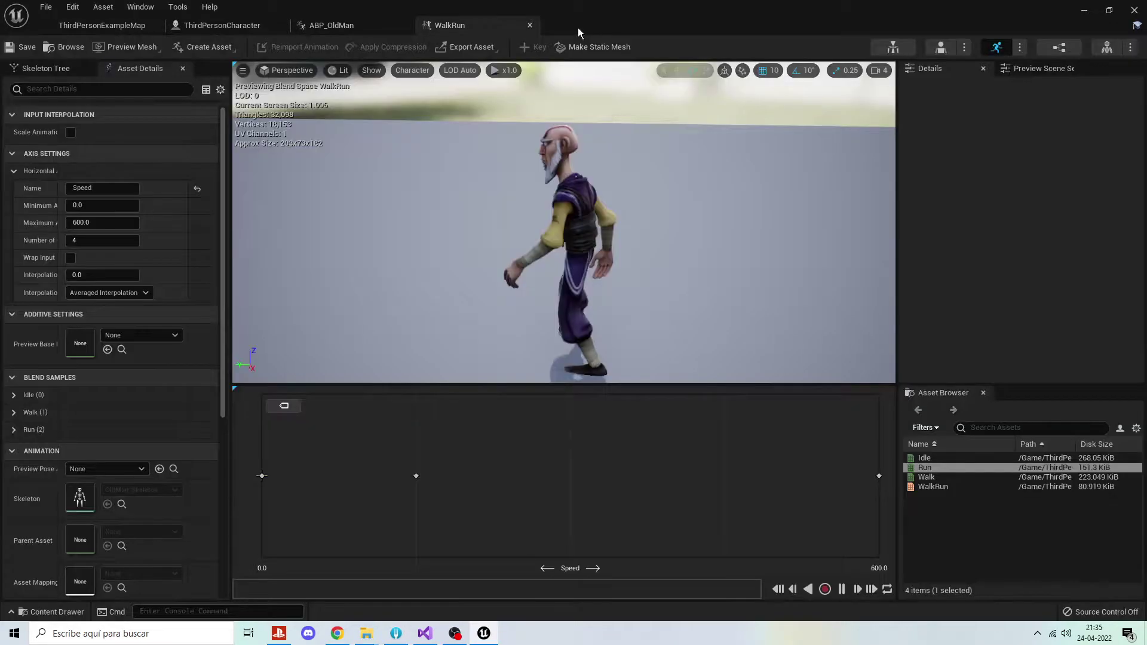
click(59, 25)
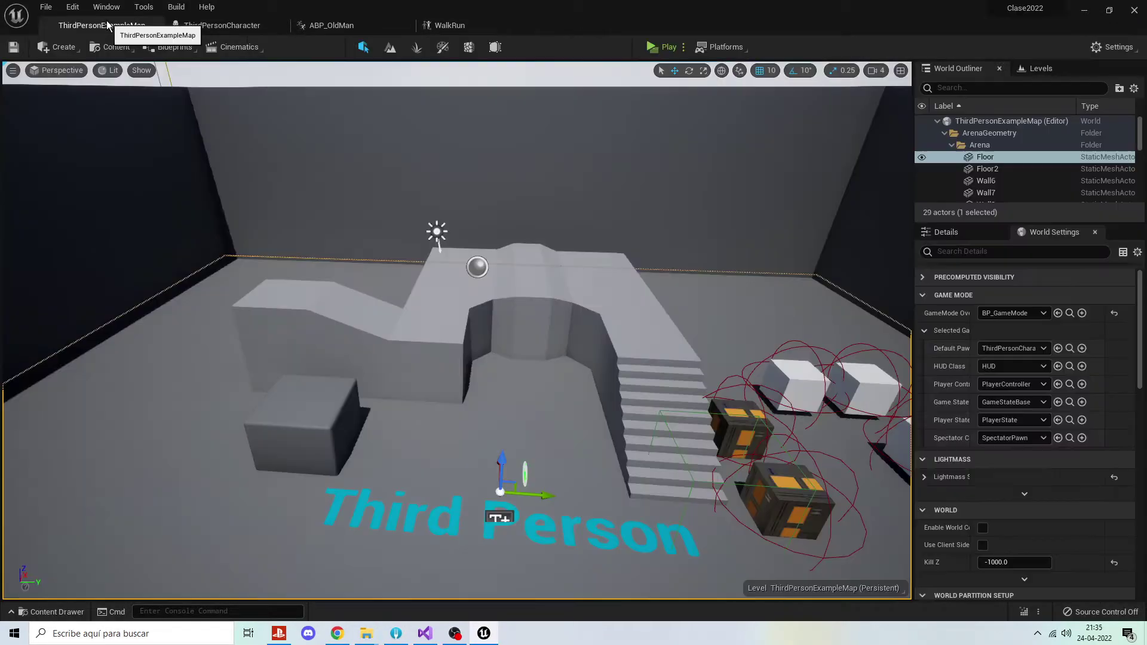
click(54, 612)
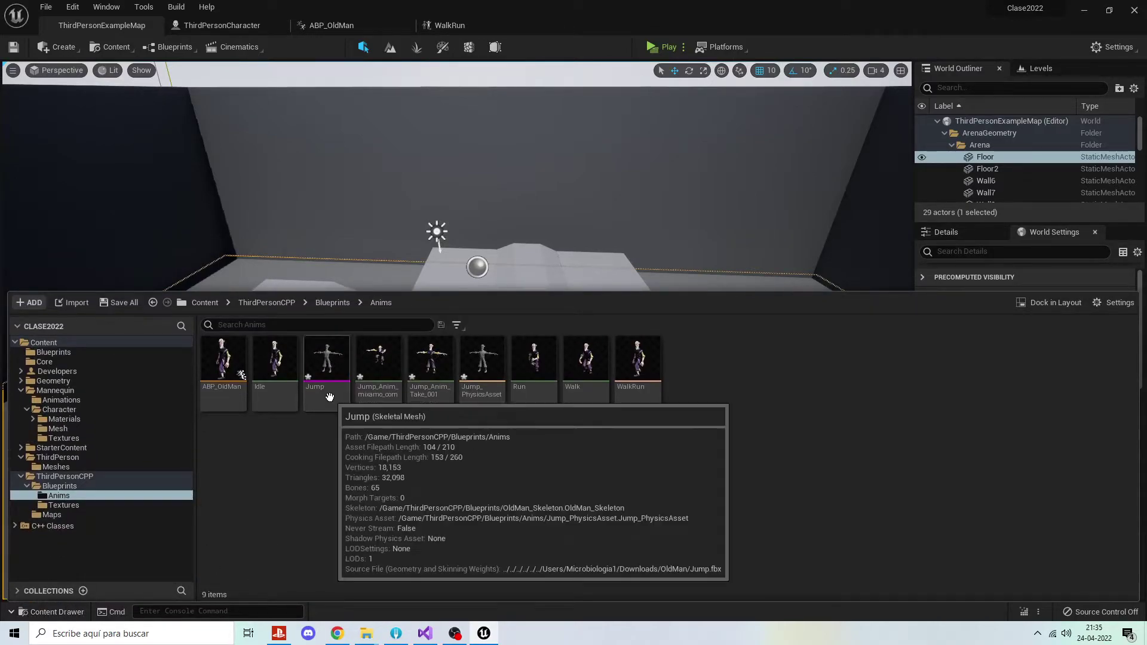
Select the Jump skeletal mesh, Jump_Anim_Take_001 and Jump_PhysicsAsset, then force-delete all three.
click(327, 359)
ctrl+click(430, 358)
ctrl+click(472, 372)
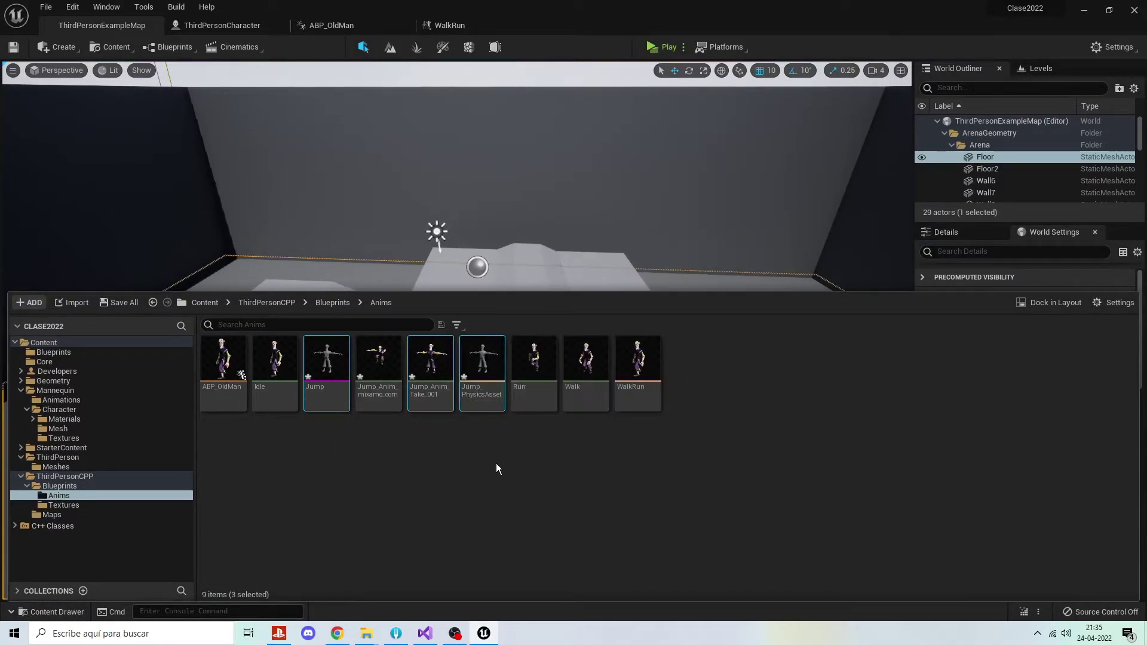
key(Delete)
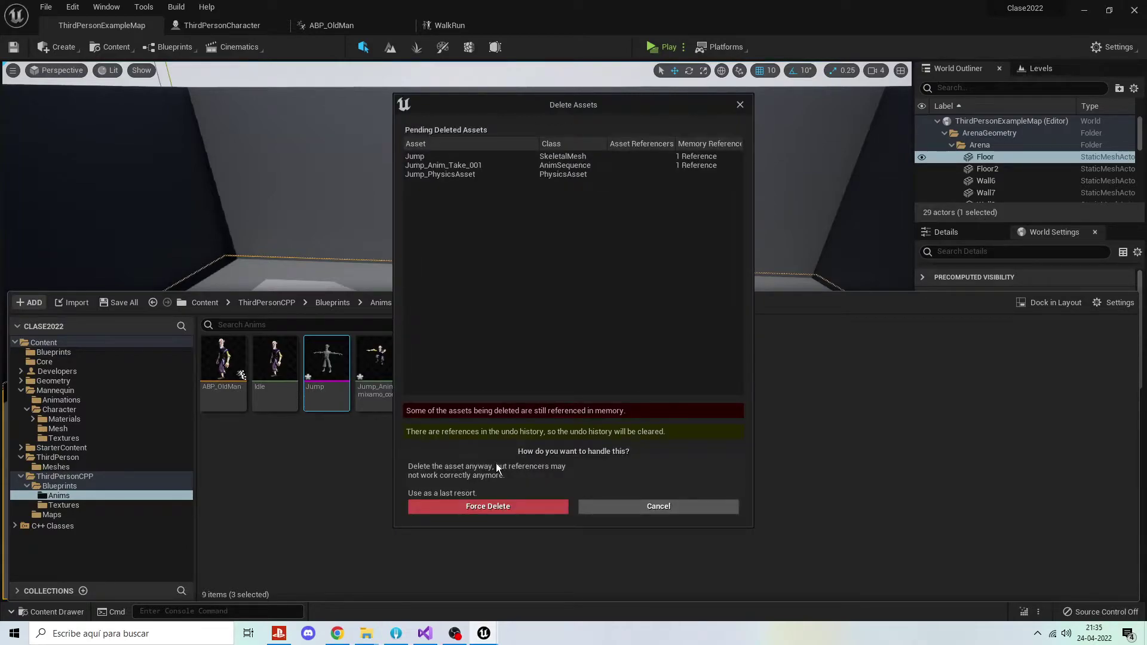
click(466, 506)
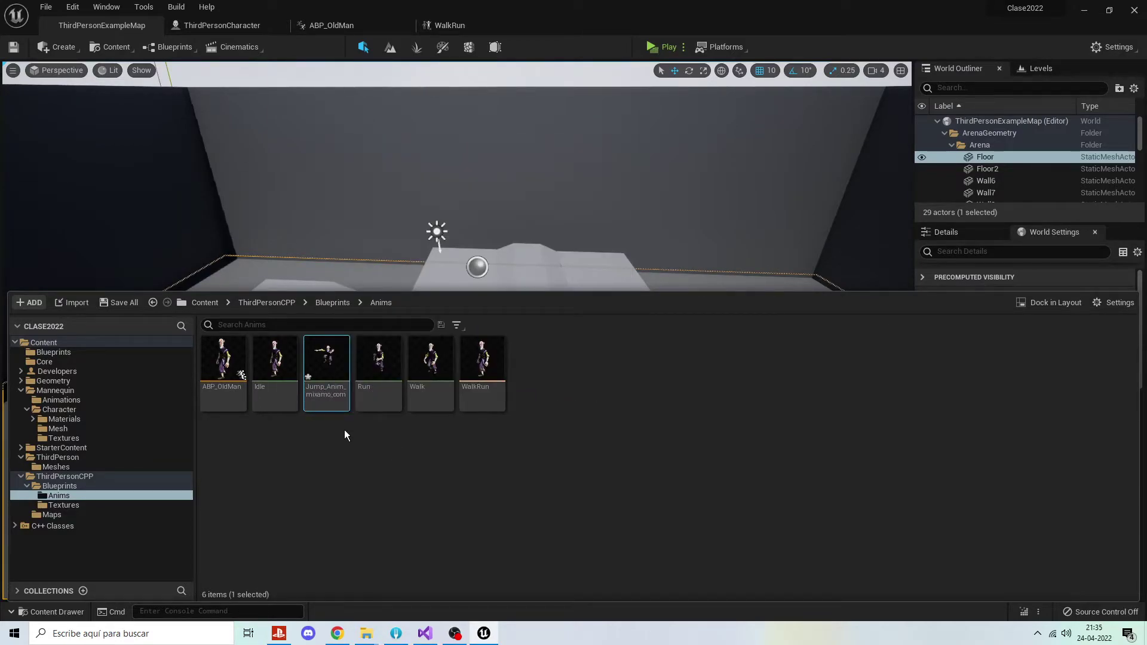
Rename Jump_Anim_mixamo_com to Jump, open it, and enlarge the preview and timeline areas.
click(339, 389)
double_click(337, 388)
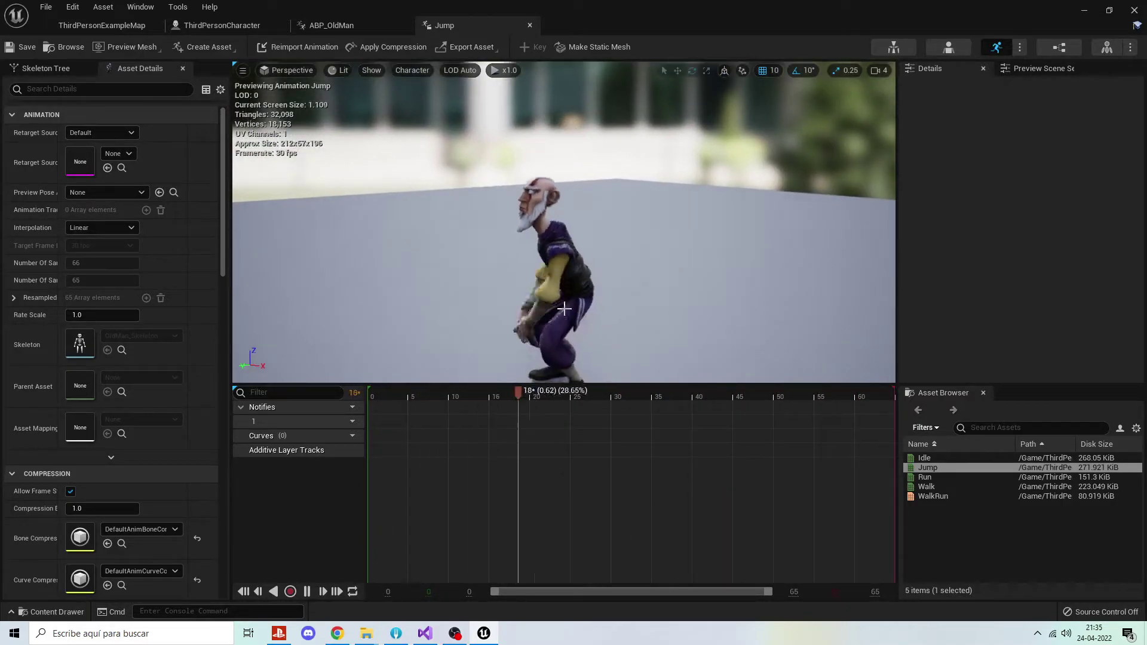
drag(563, 383, 563, 512)
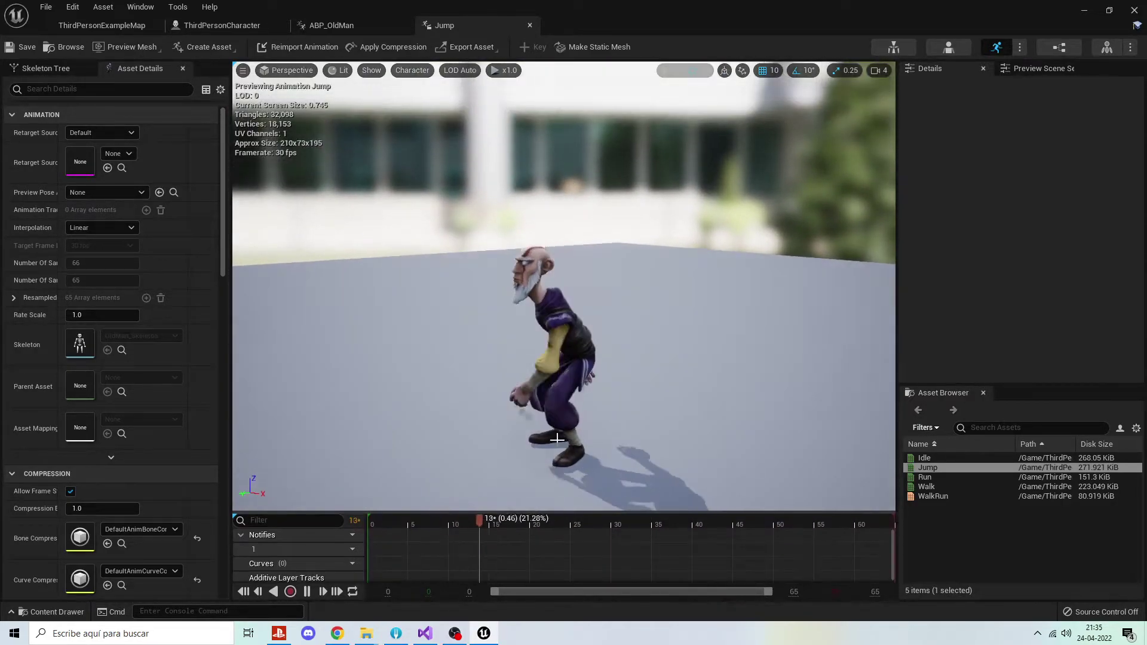
drag(535, 315, 534, 315)
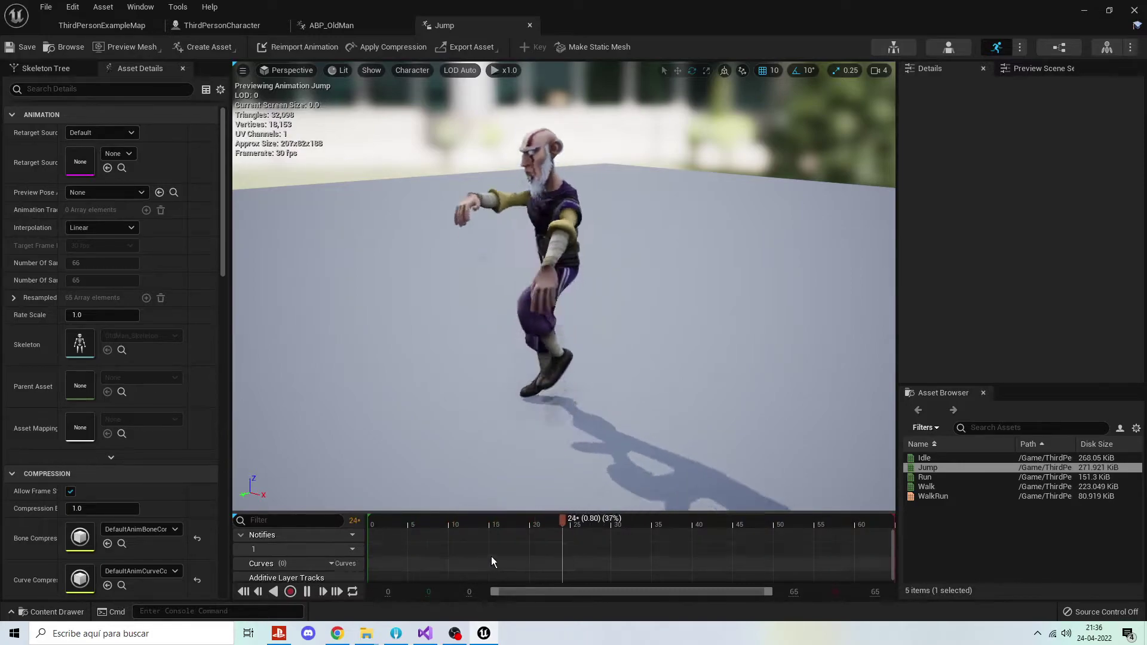
drag(508, 512, 508, 468)
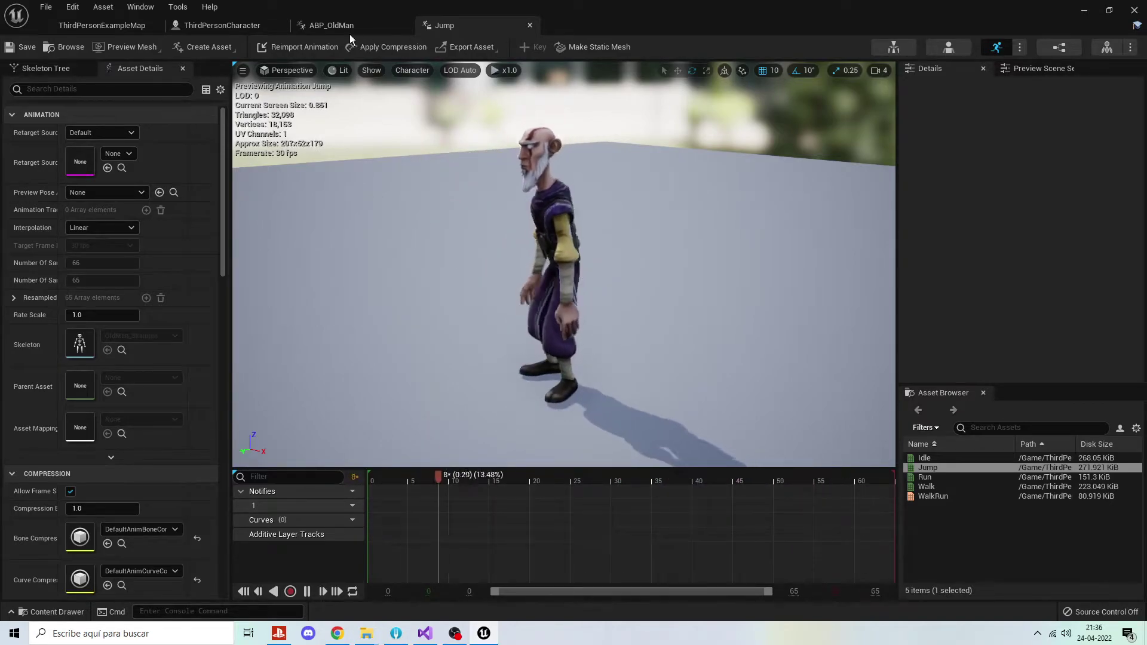
Back in the Anims folder, make two copies of Jump and rename the original to JumpIni.
click(160, 30)
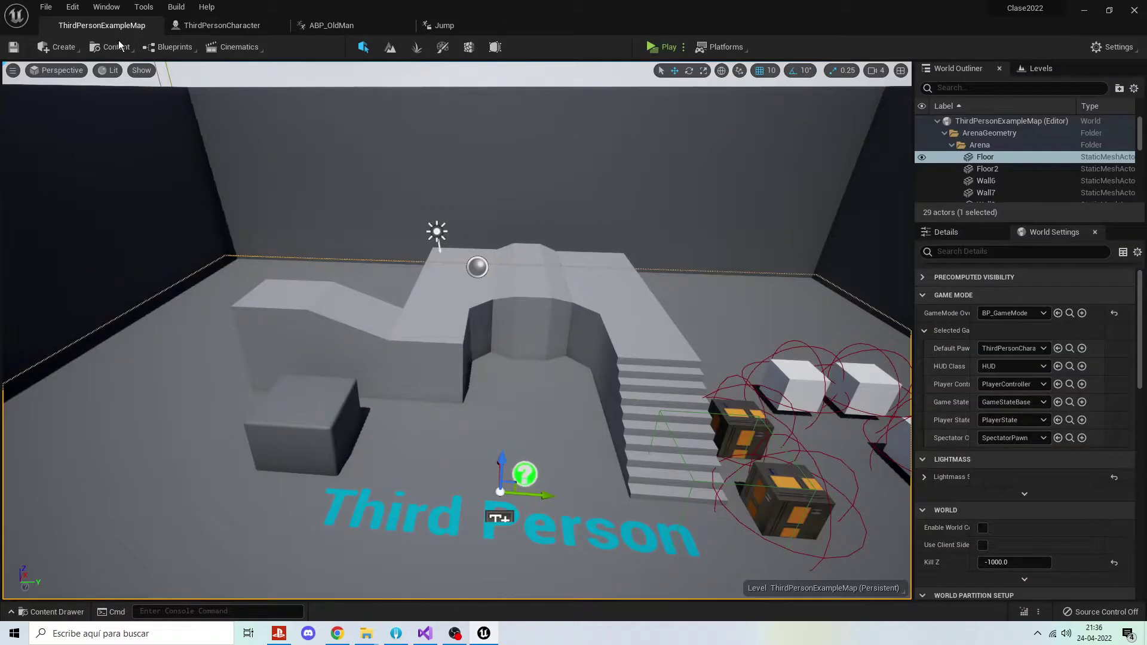
click(50, 612)
click(322, 405)
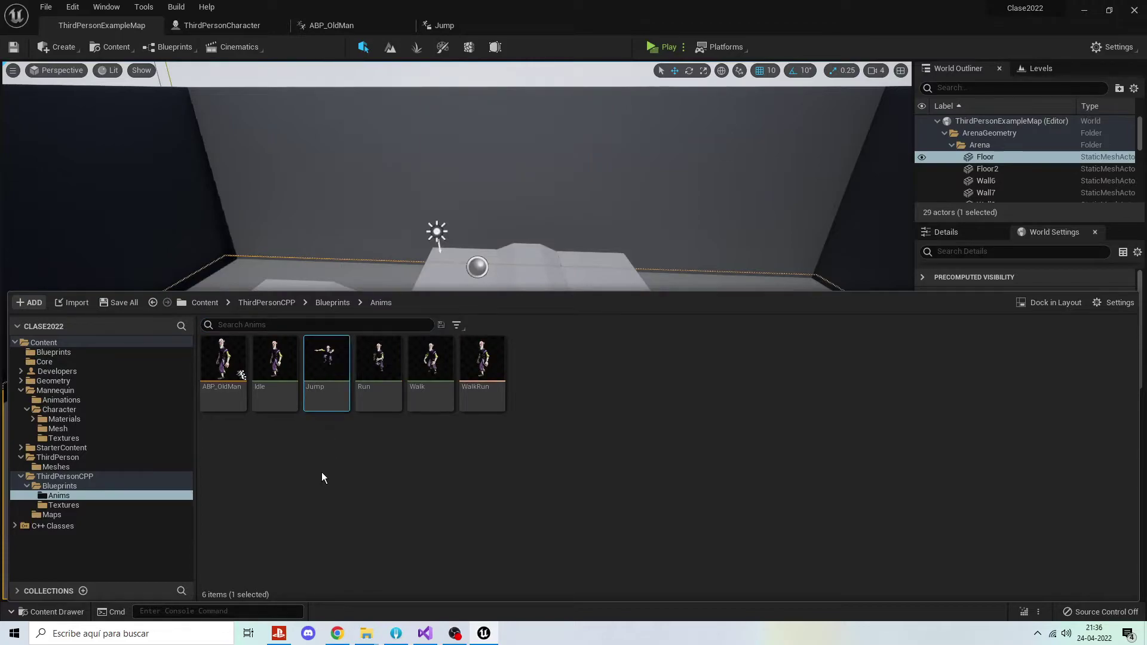
key(ctrl+v)
key(ctrl+v)
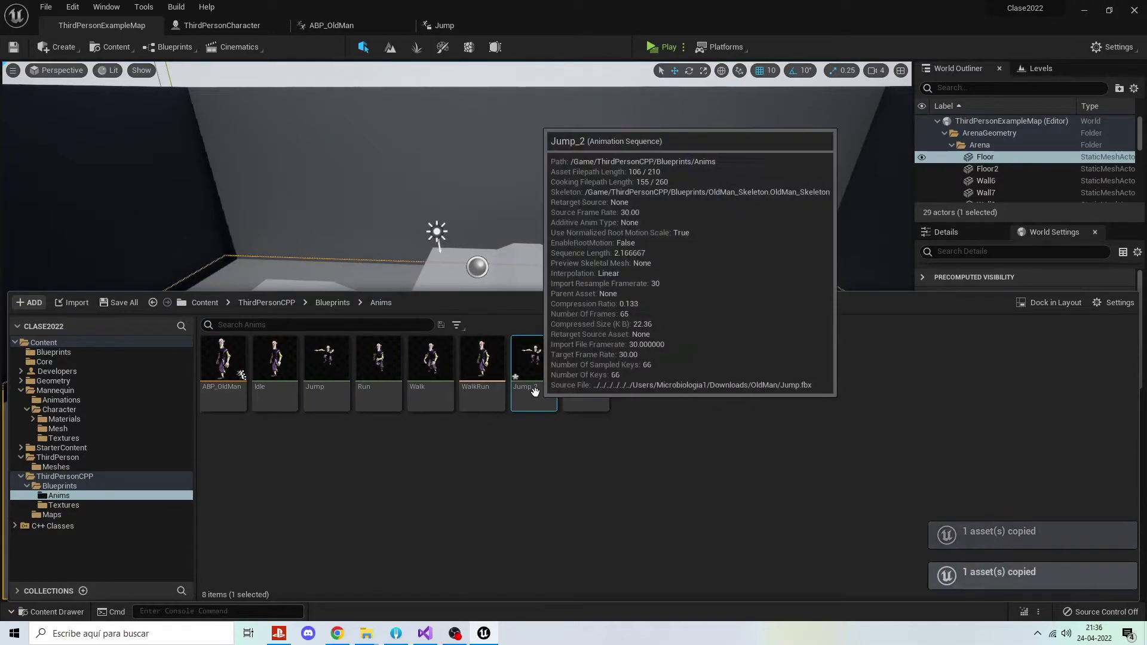
click(333, 389)
click(332, 389)
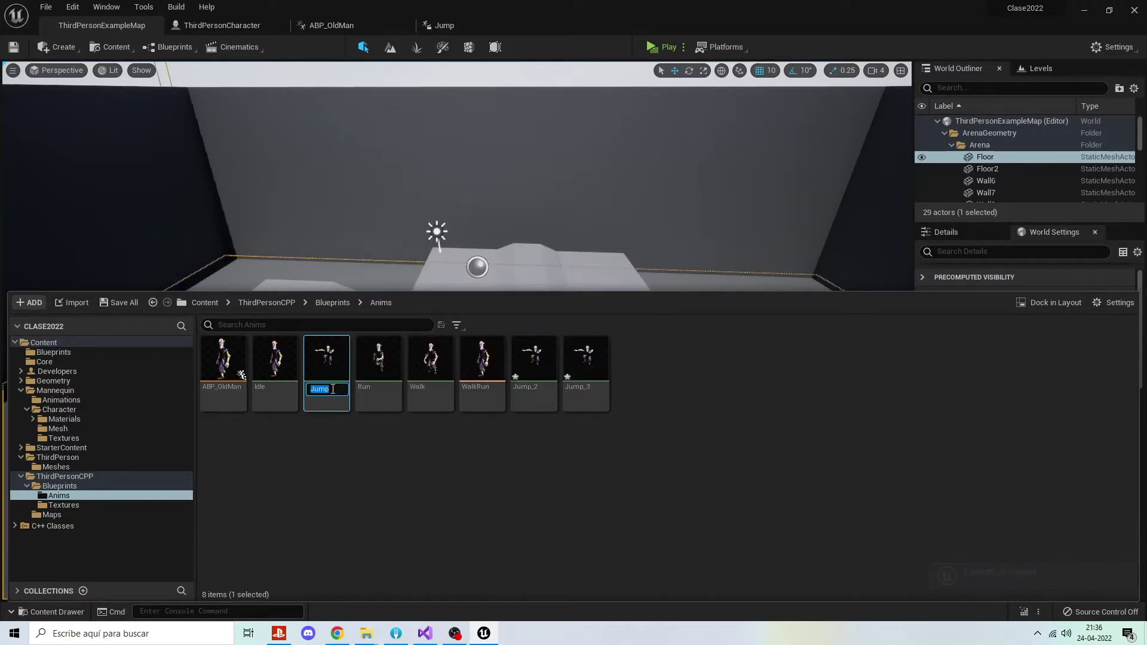
text(Ini)
key(Return)
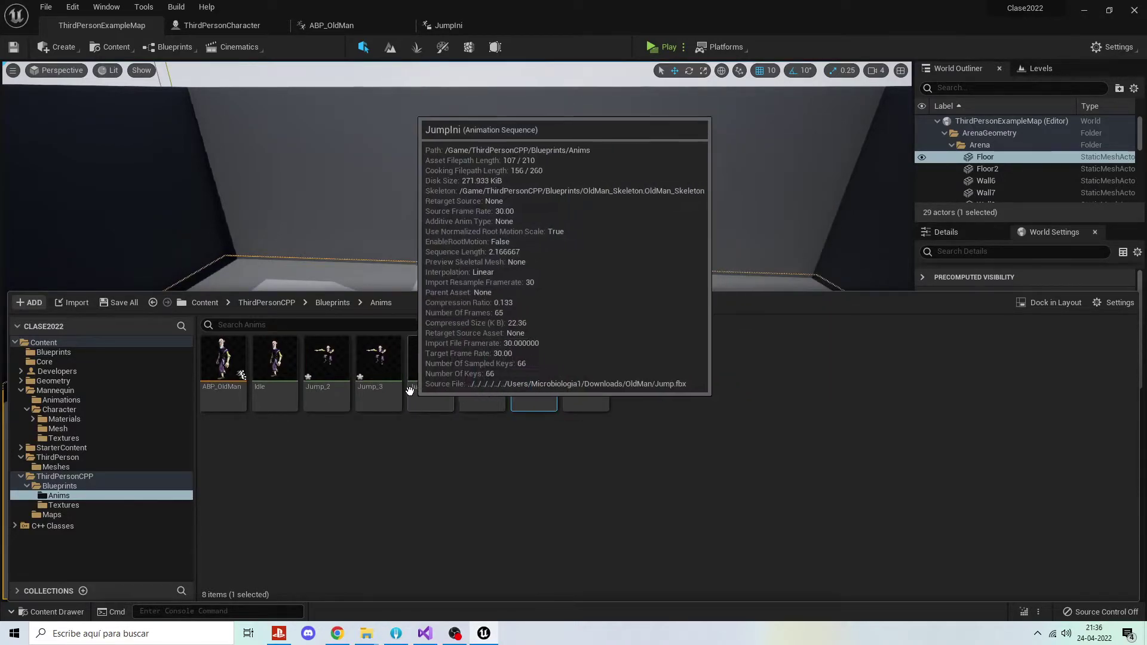
Rename the copies Jump_2 to JumpAir and Jump_3 to JumpFall.
click(335, 391)
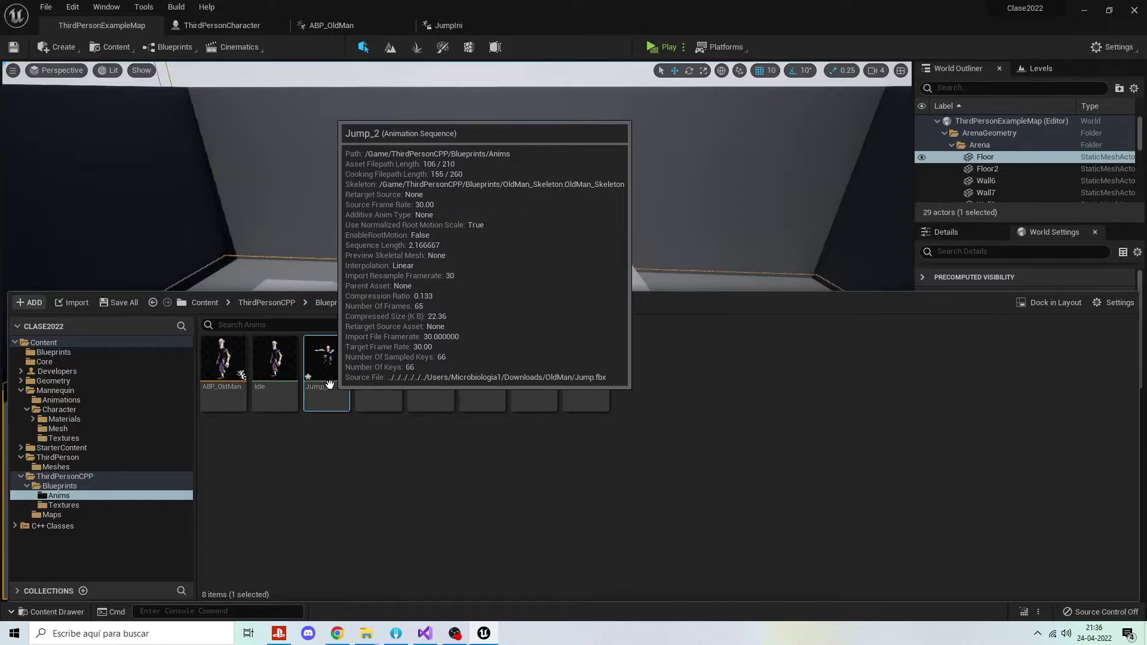
click(327, 388)
text(A)
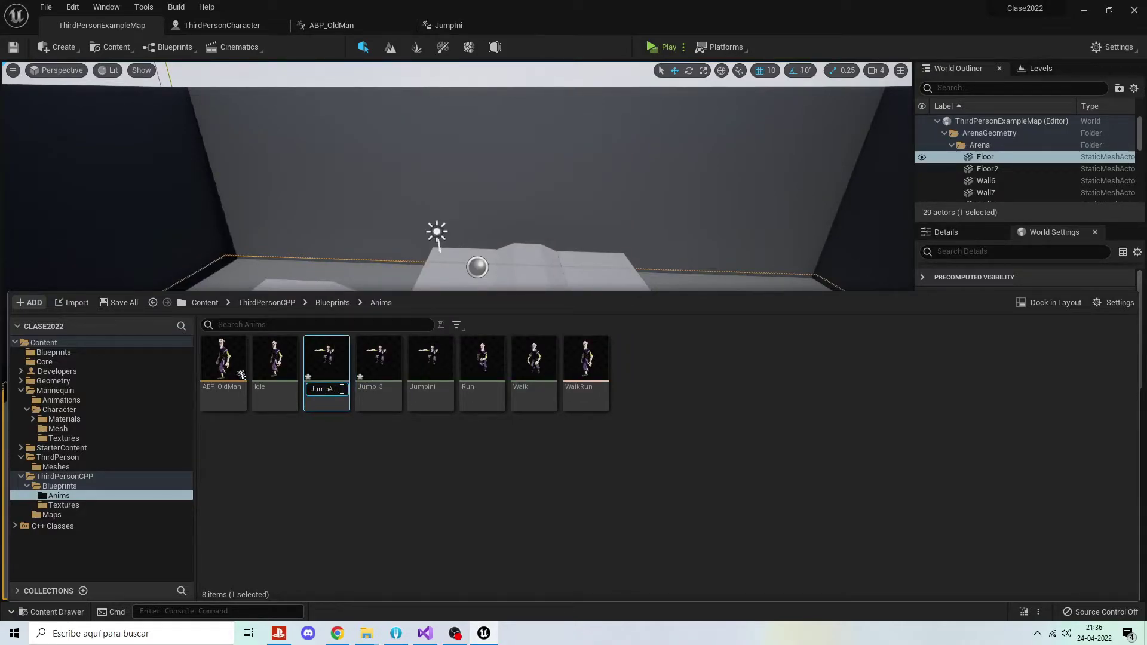
text(ir)
key(Return)
click(343, 373)
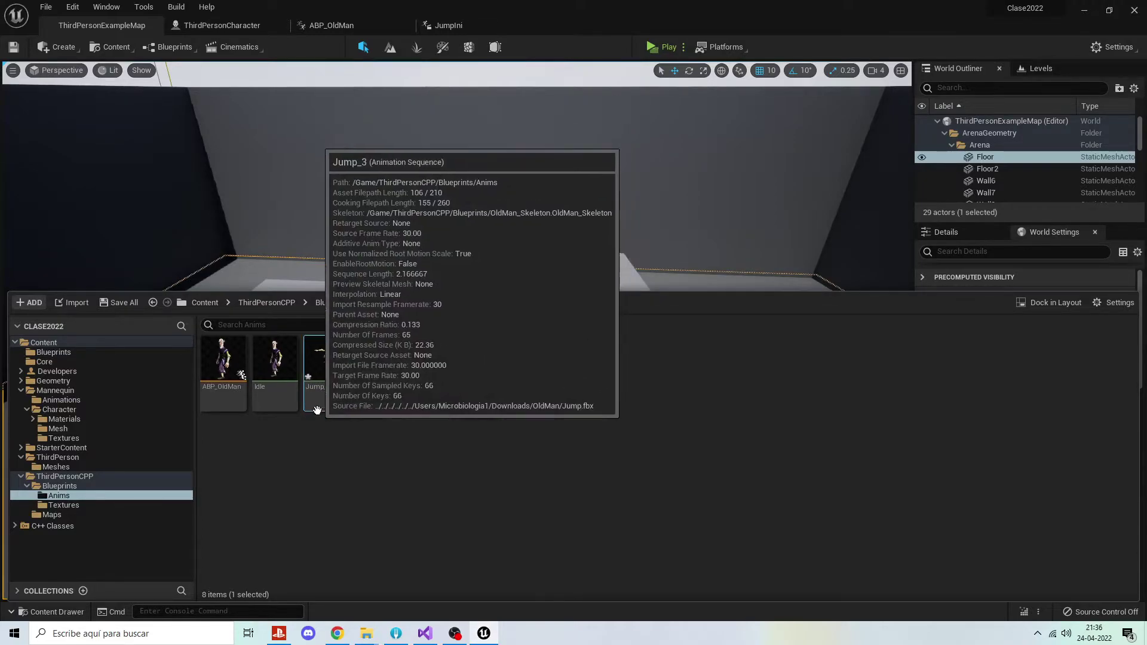
click(337, 388)
text(Fa)
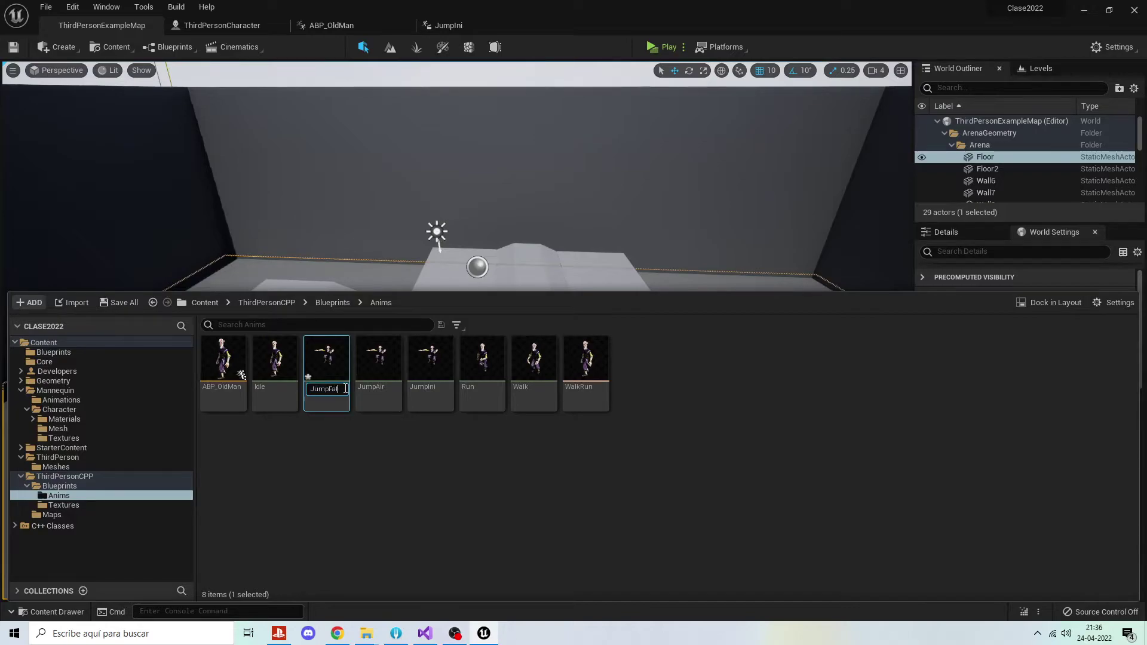
text(ll)
key(Return)
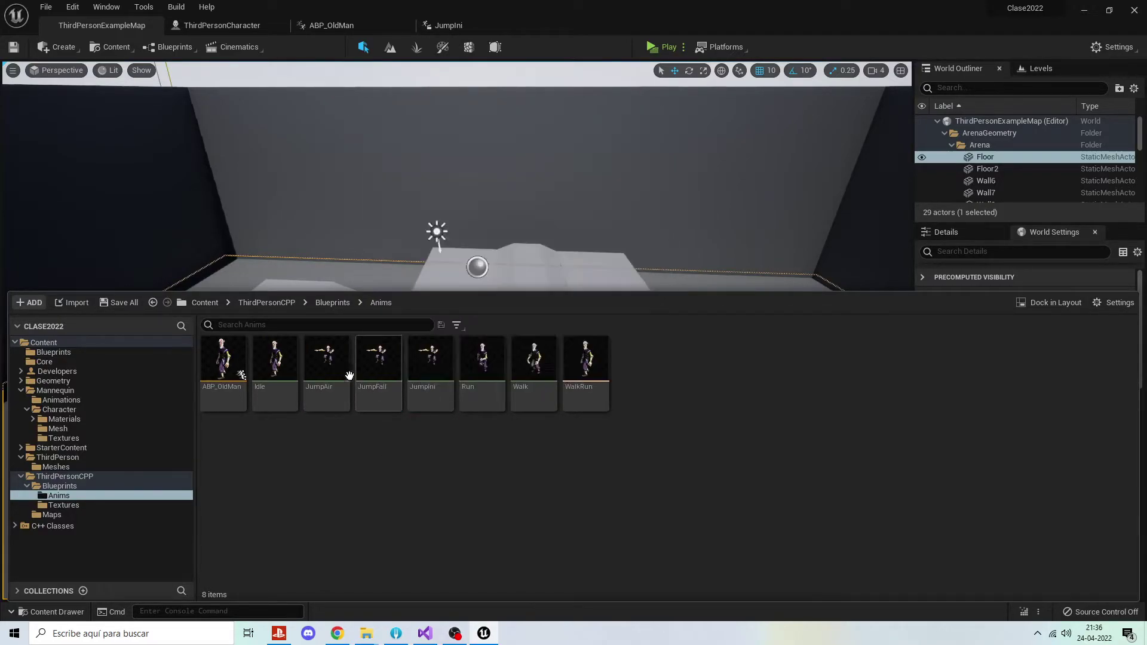
Open JumpAir, pause playback and scrub the timeline to frame 30, mid-jump.
double_click(338, 369)
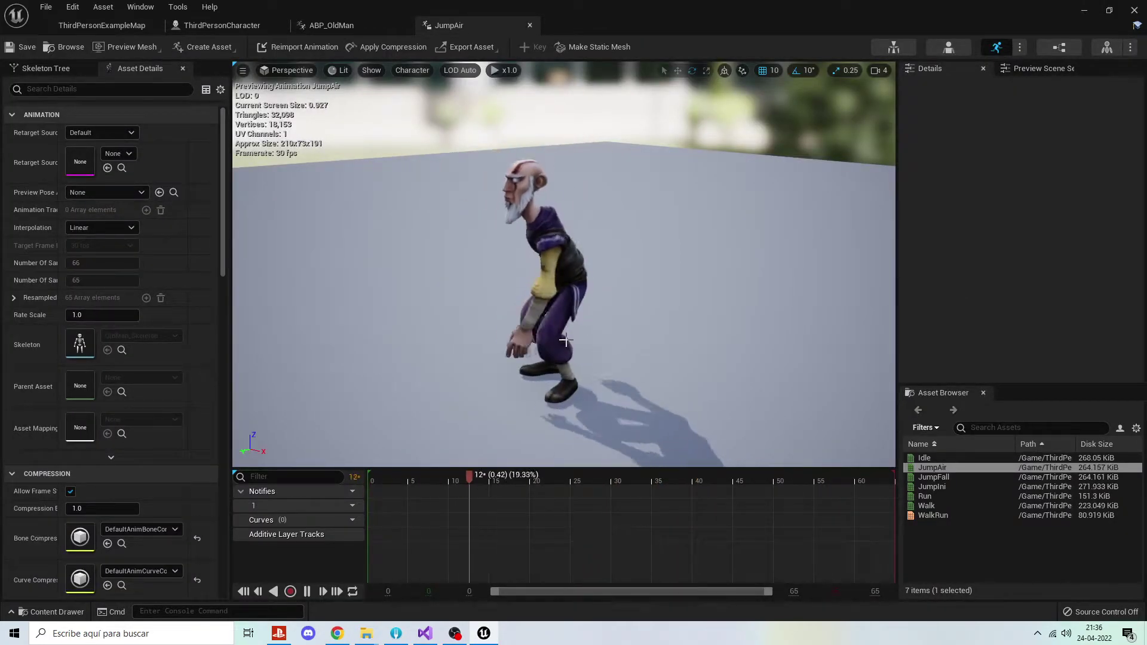
click(307, 591)
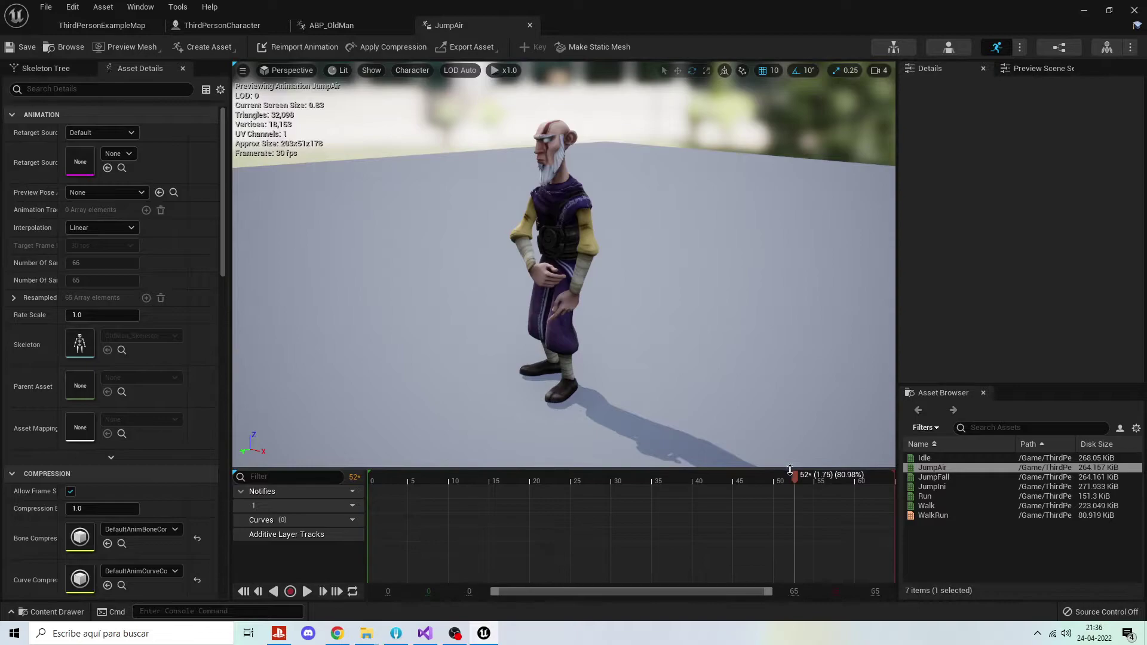
mouse_move(771, 474)
mouse_down()
mouse_move(393, 485)
mouse_move(647, 502)
mouse_move(612, 497)
mouse_up()
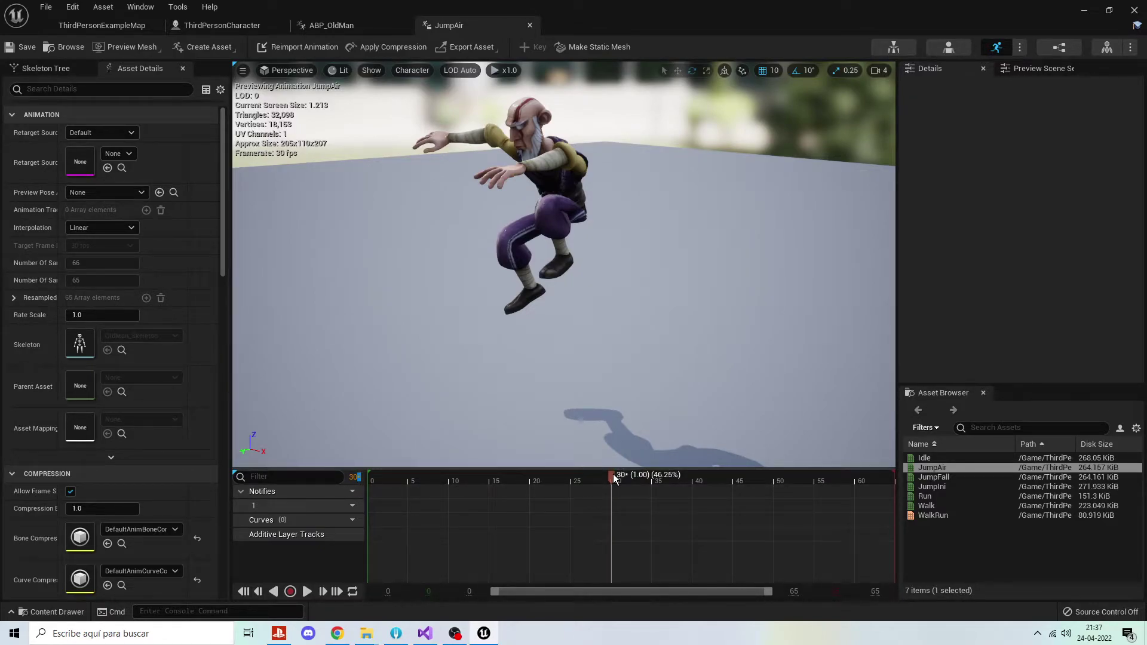
mouse_move(613, 476)
mouse_down()
mouse_move(598, 483)
mouse_move(612, 481)
mouse_up()
right_click(612, 480)
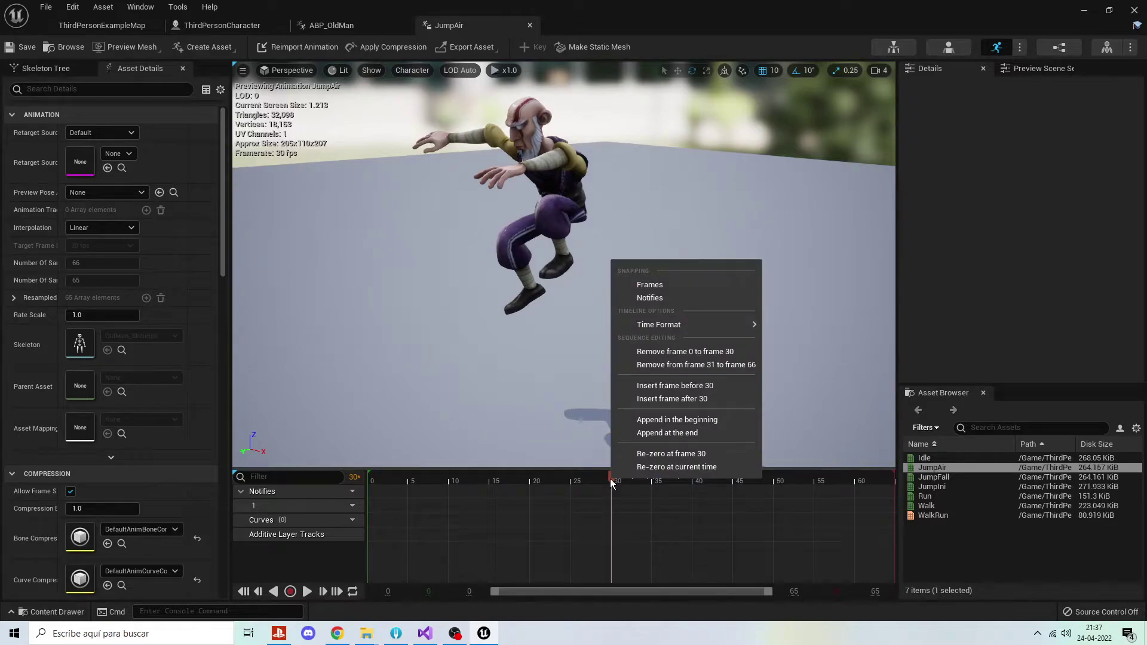
click(682, 367)
click(683, 366)
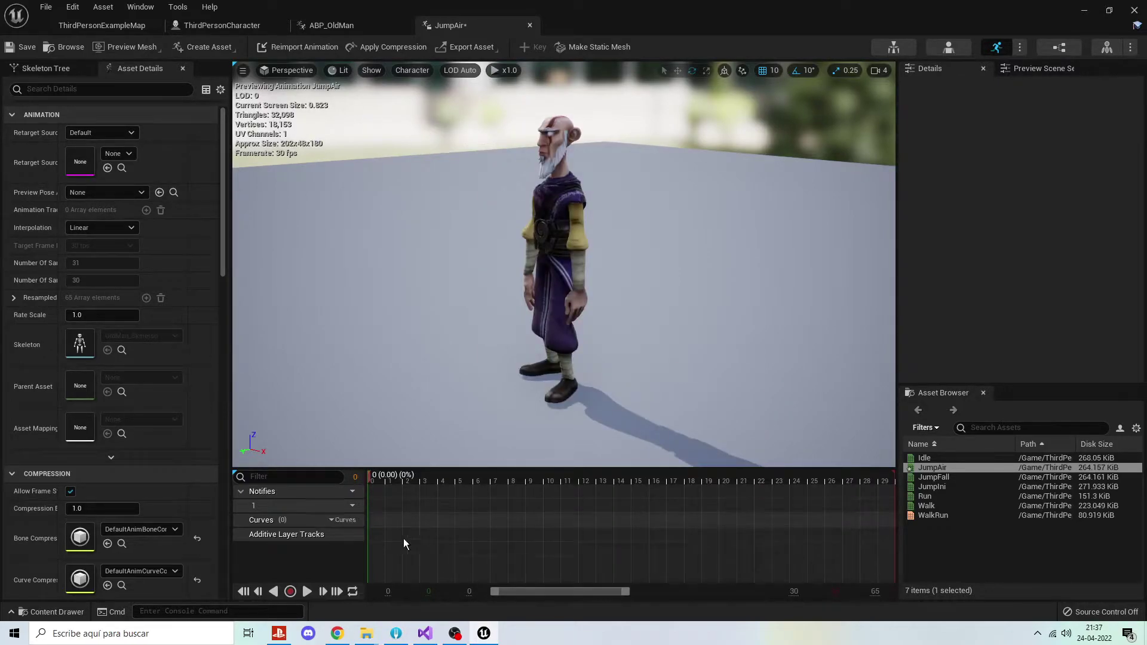
click(305, 590)
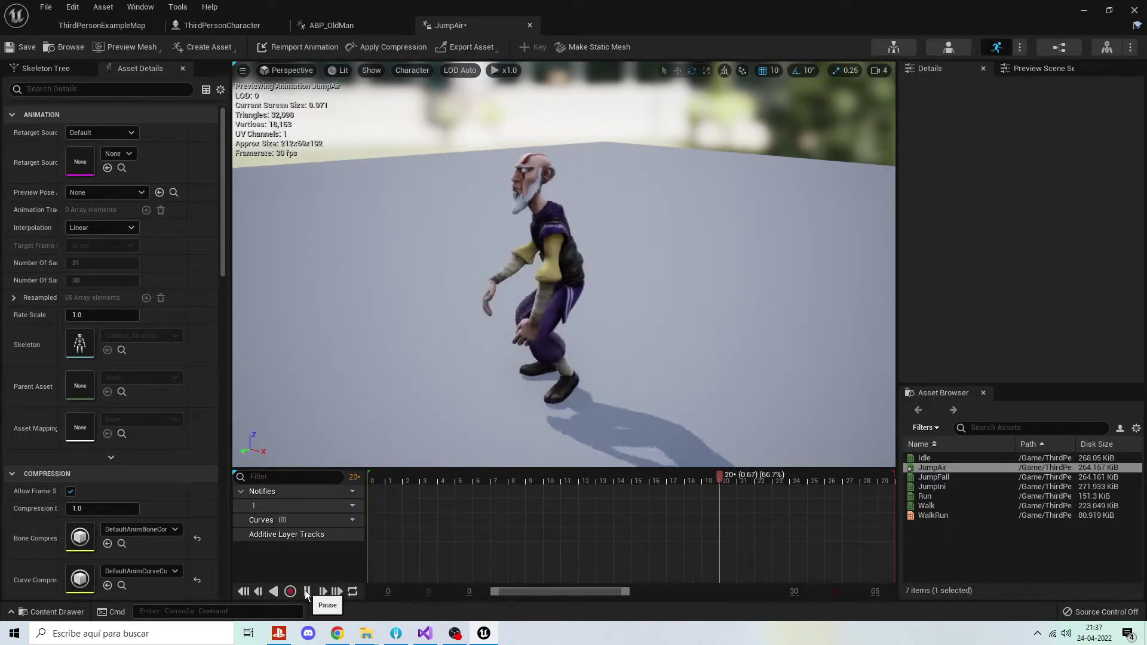
click(305, 590)
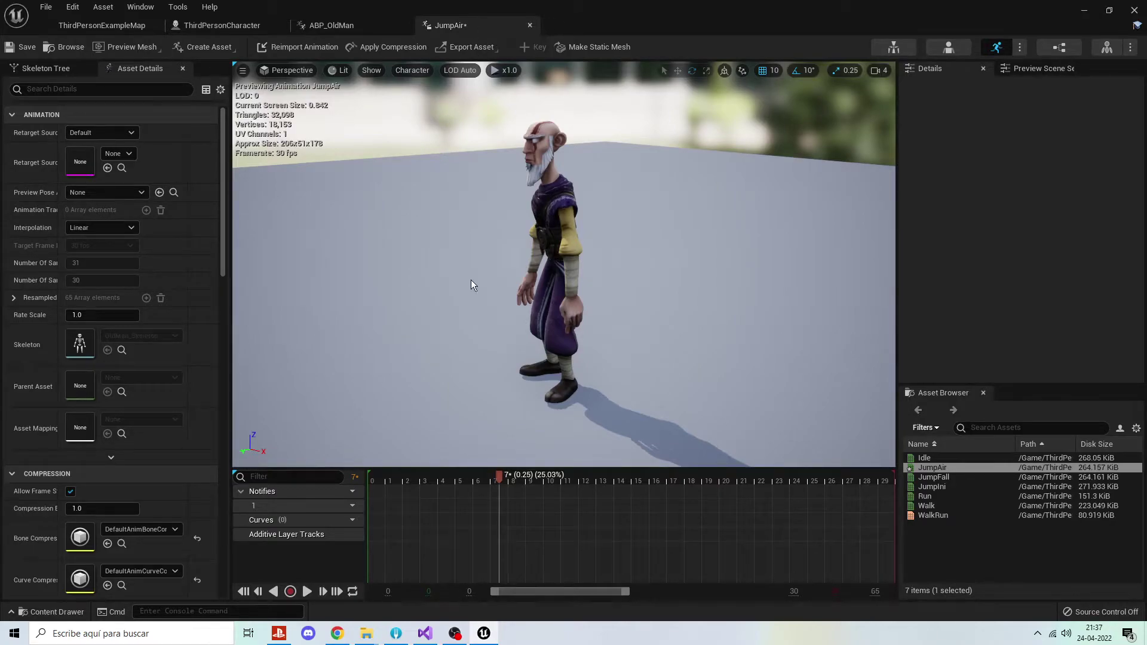
mouse_move(501, 478)
mouse_down()
mouse_move(424, 492)
mouse_move(879, 463)
mouse_up()
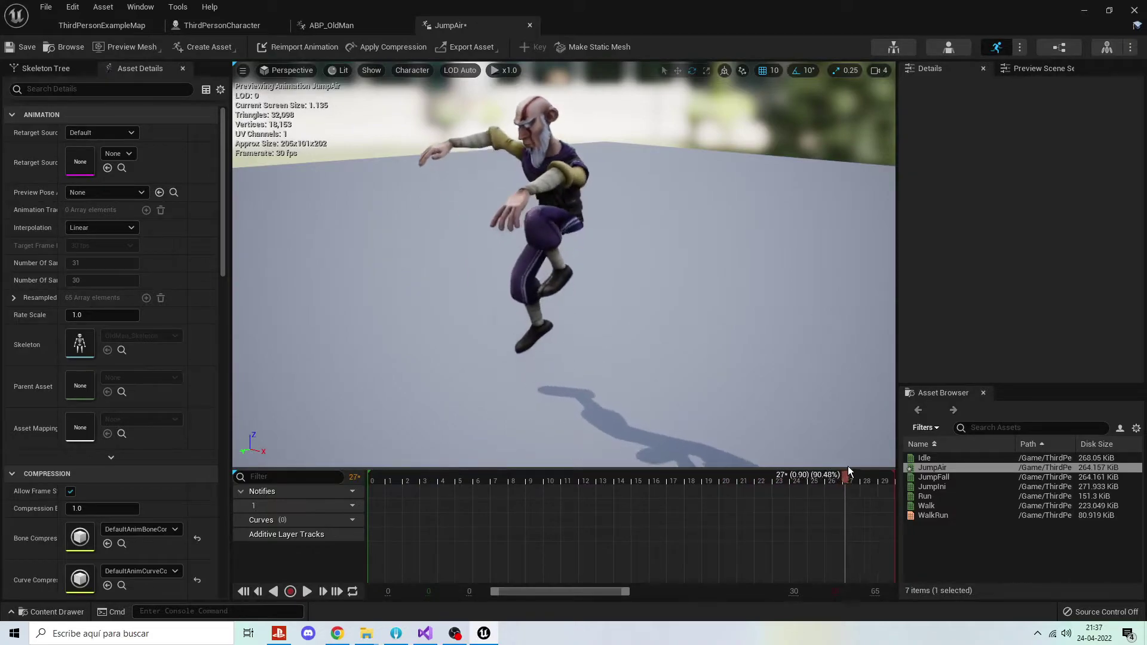
key(ctrl+z)
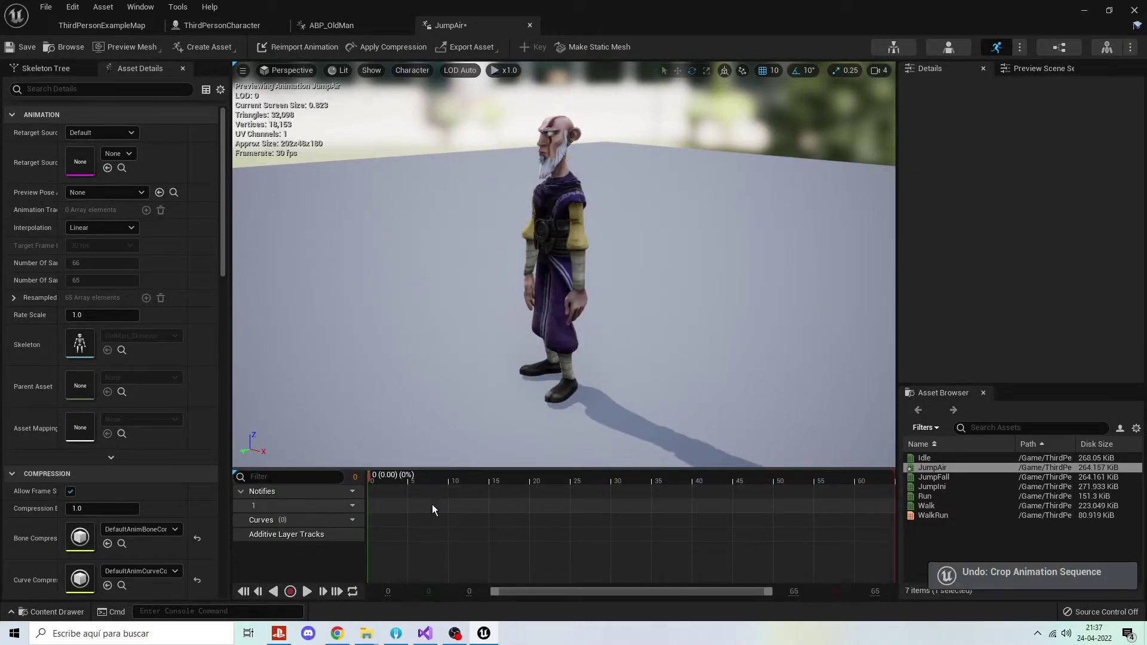
mouse_move(565, 478)
mouse_down()
mouse_move(648, 475)
mouse_move(612, 485)
mouse_up()
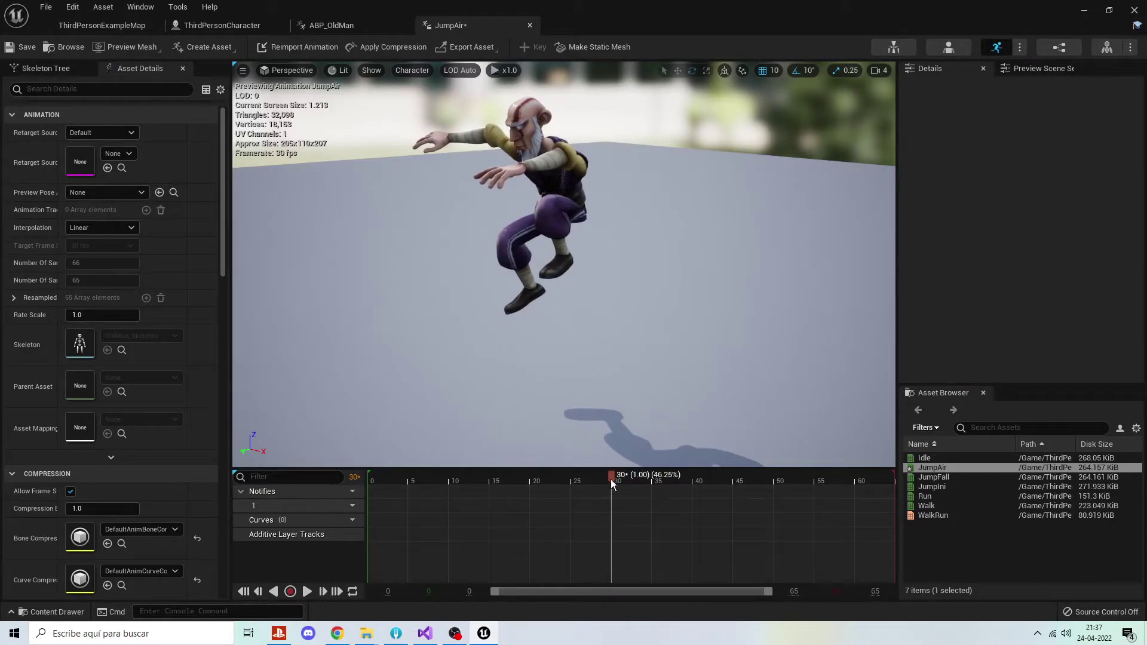
right_click(611, 479)
mouse_move(663, 325)
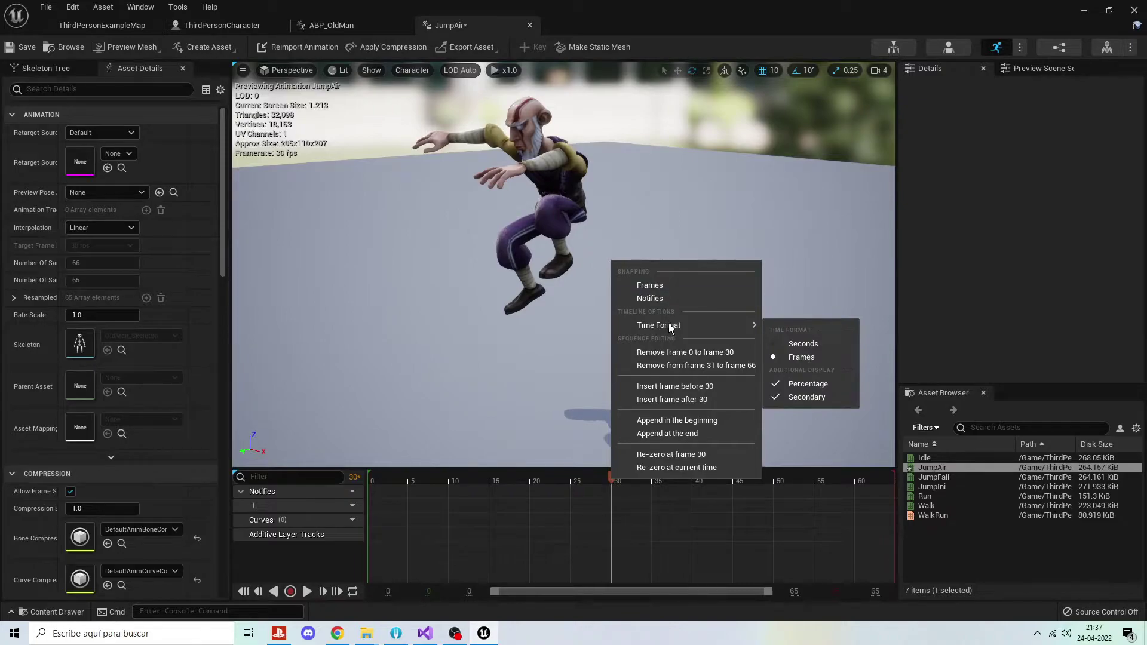
click(714, 386)
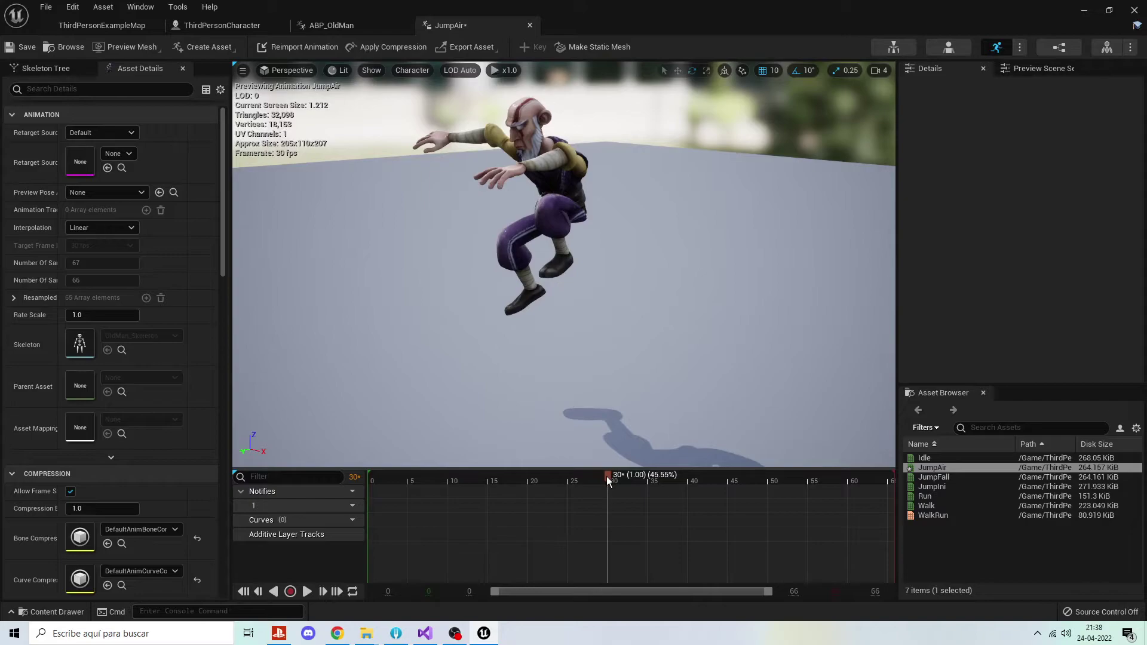
drag(607, 476, 653, 500)
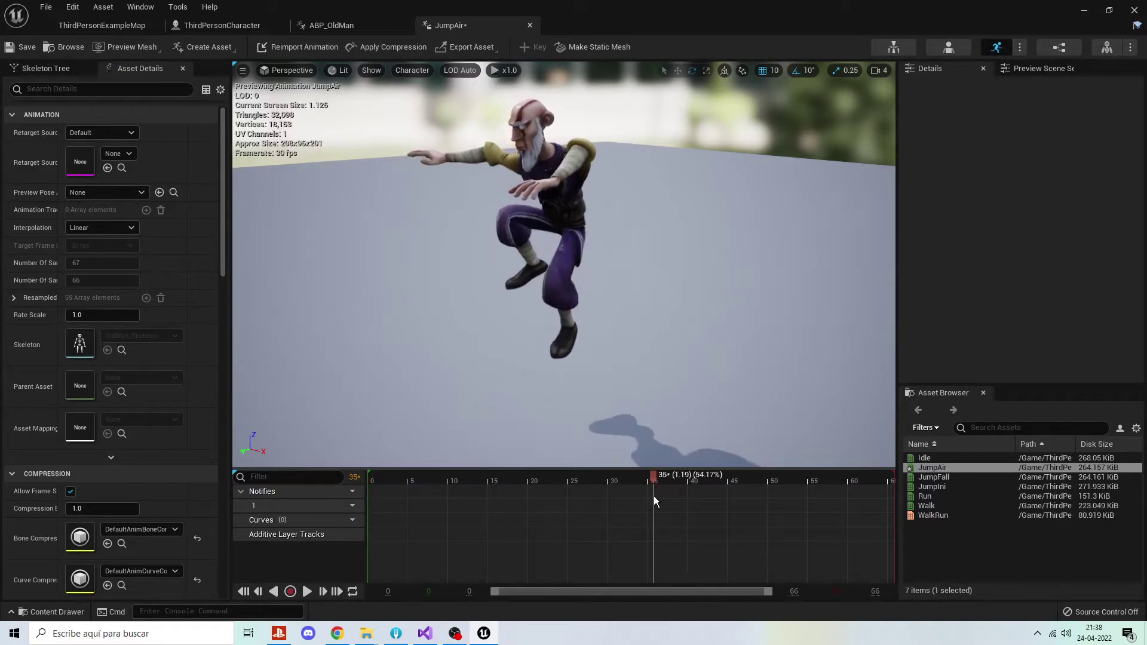
key(ctrl+z)
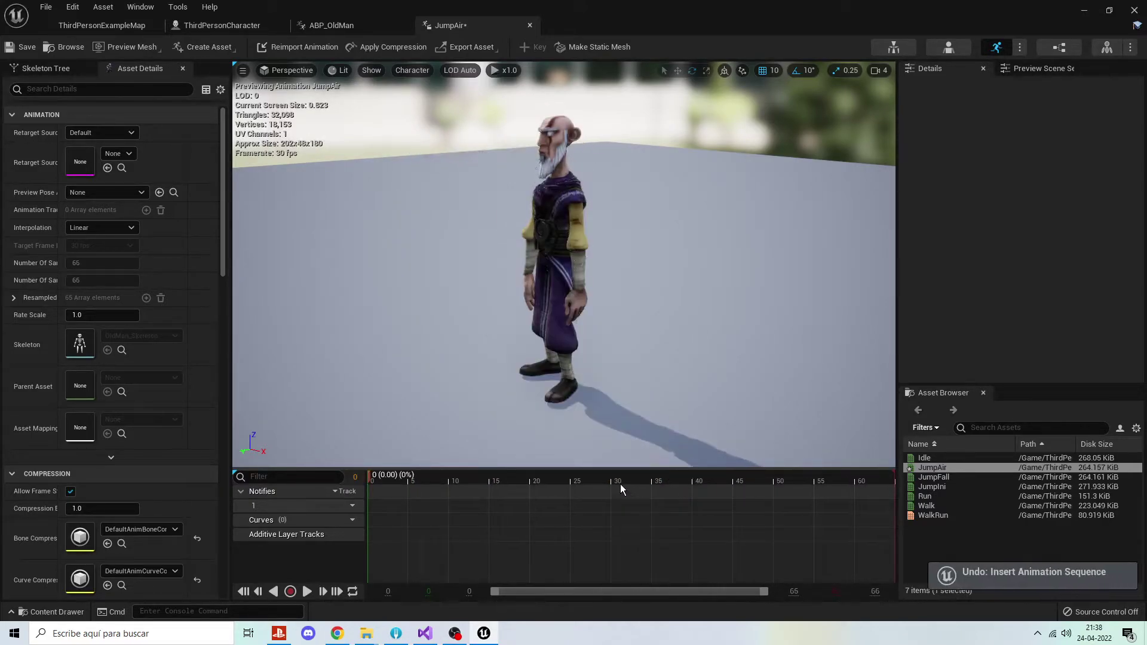
click(611, 478)
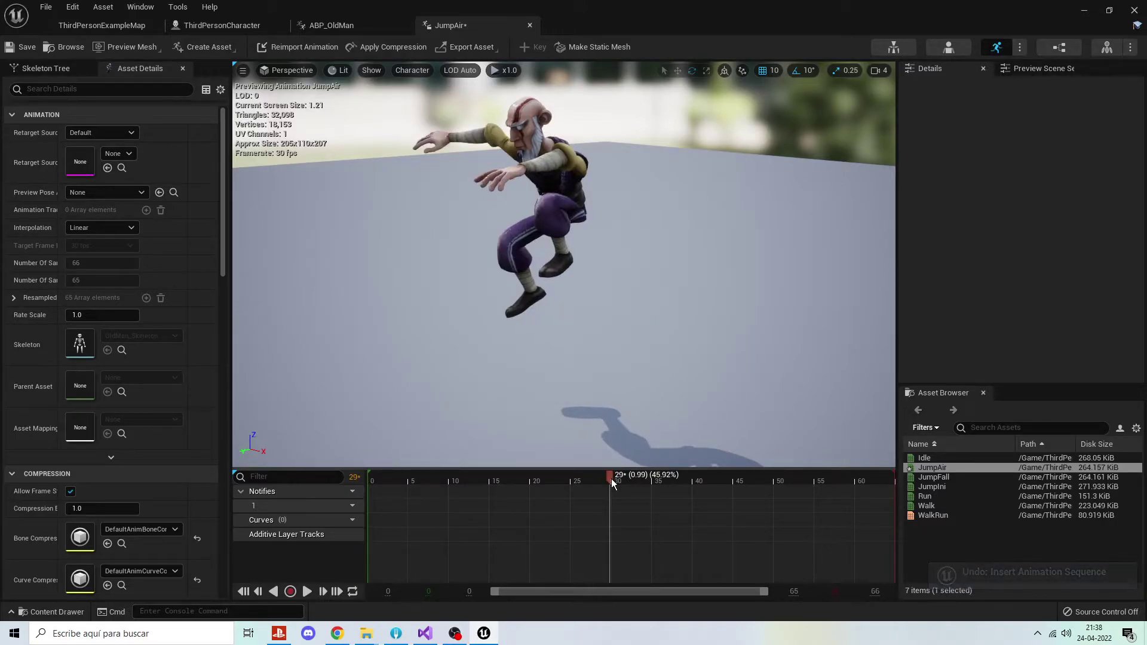
right_click(611, 478)
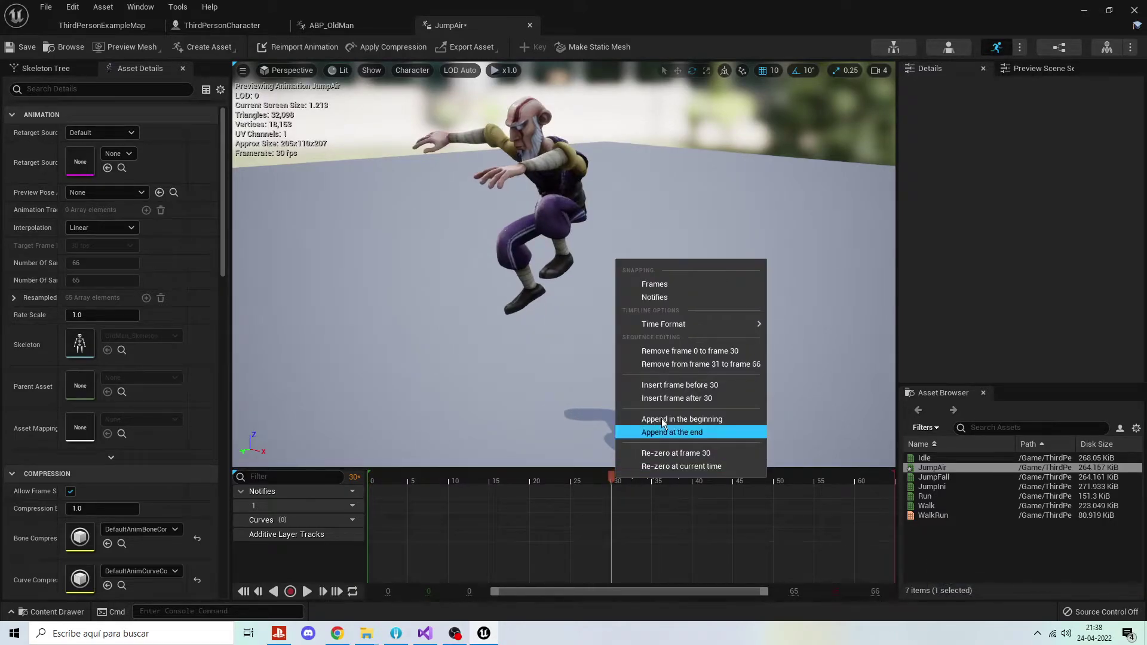
click(703, 353)
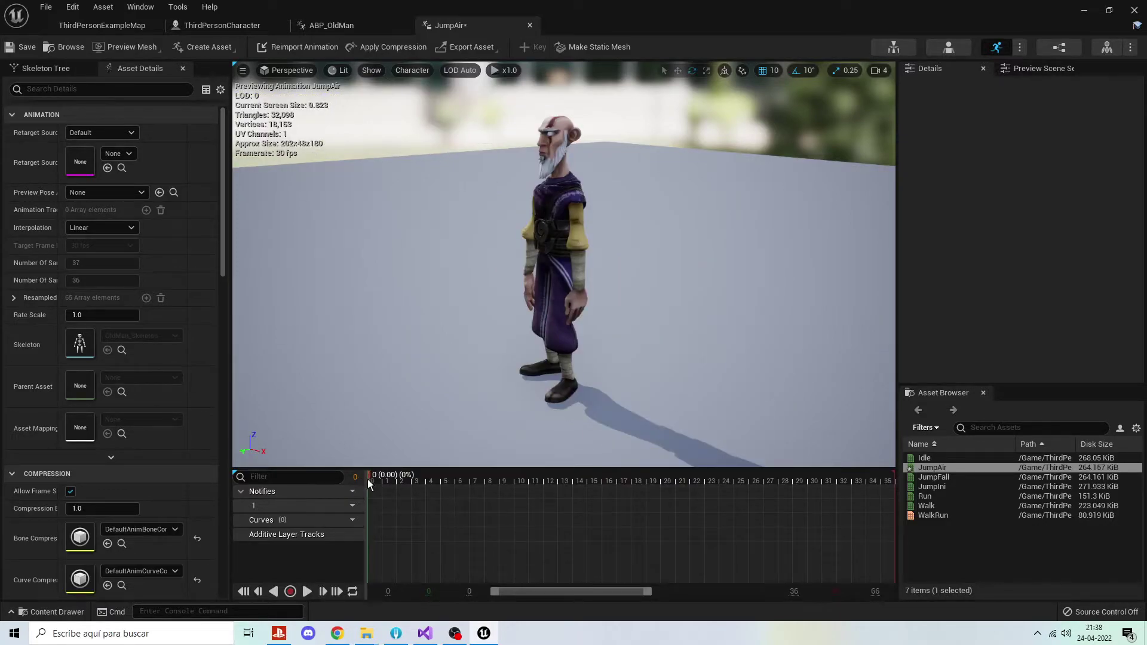
mouse_move(370, 478)
mouse_down()
mouse_move(522, 486)
mouse_move(362, 488)
mouse_move(815, 457)
mouse_up()
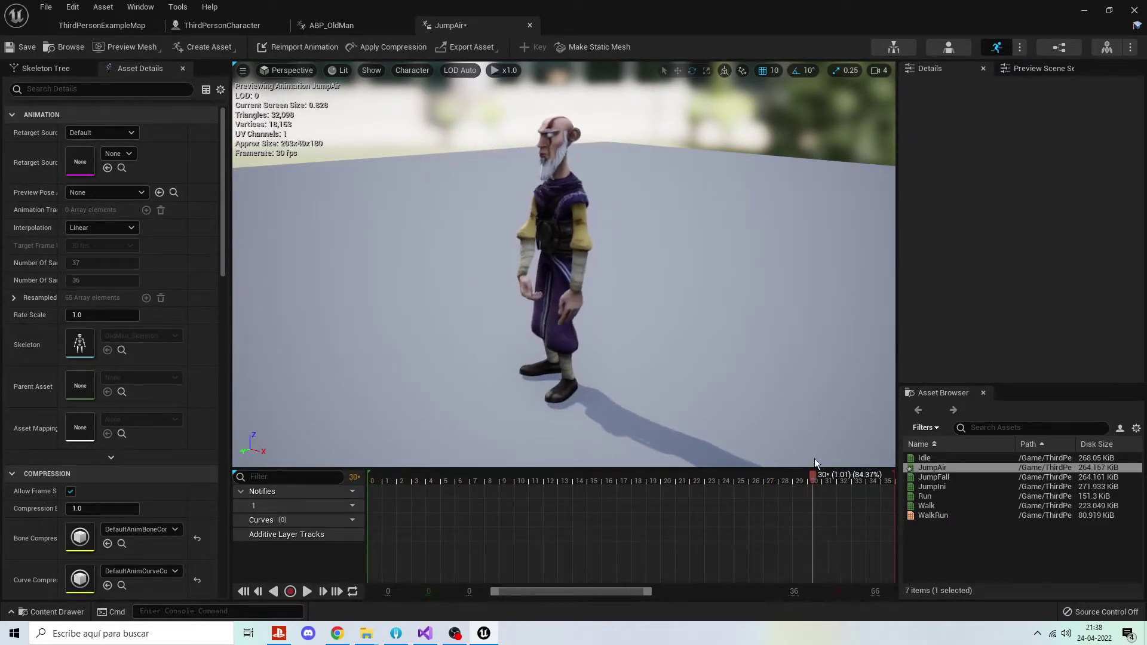
drag(815, 458, 486, 476)
key(ctrl+z)
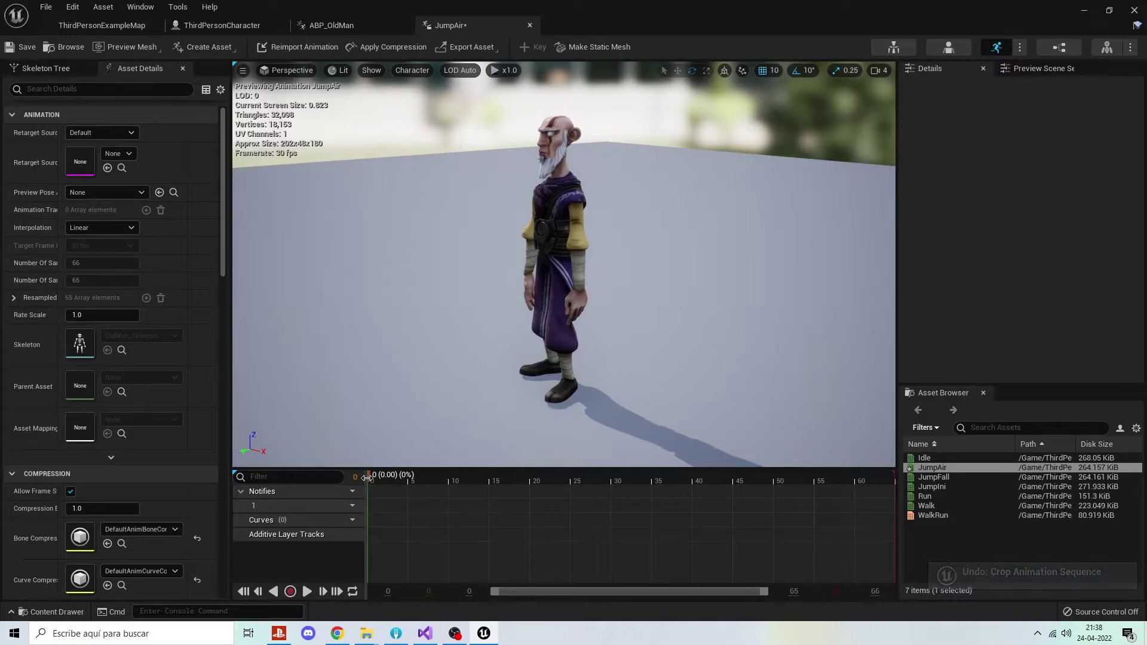
drag(371, 476, 612, 497)
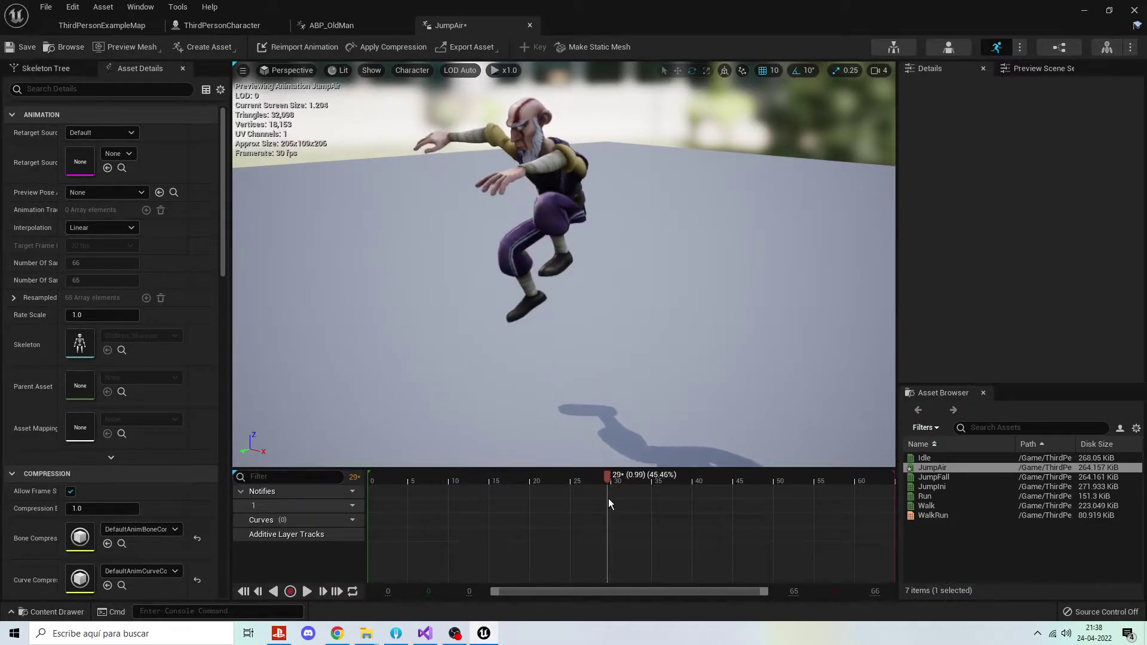
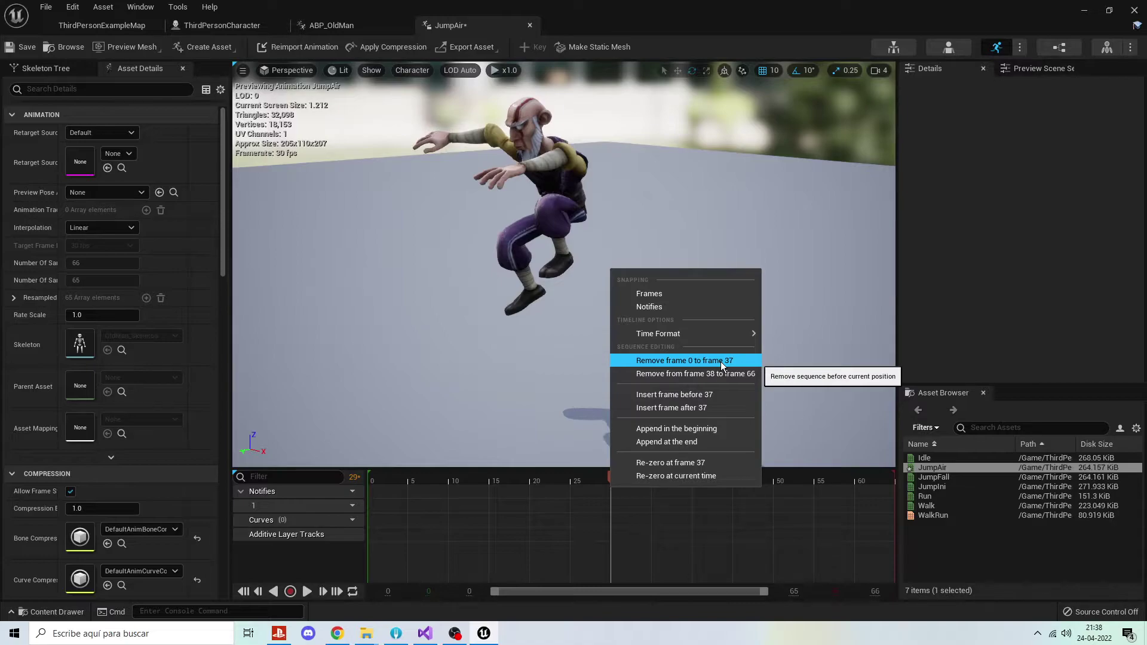
Remove frames 0 to 37 from JumpAir, save, and scrub through the trimmed result.
click(721, 361)
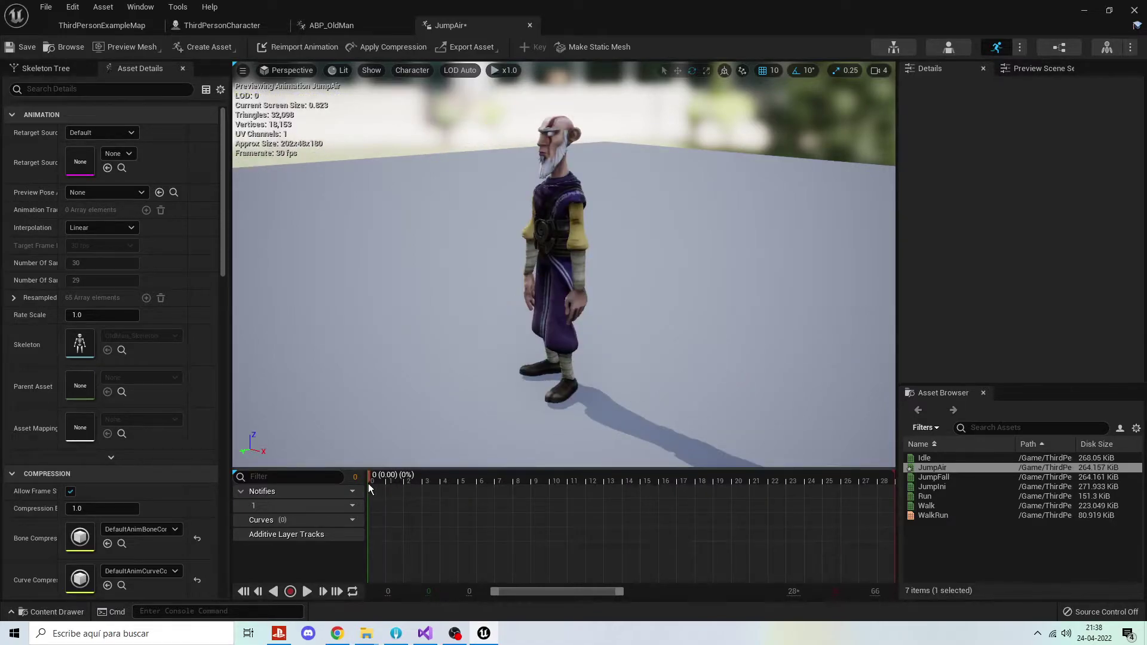
drag(369, 478, 510, 479)
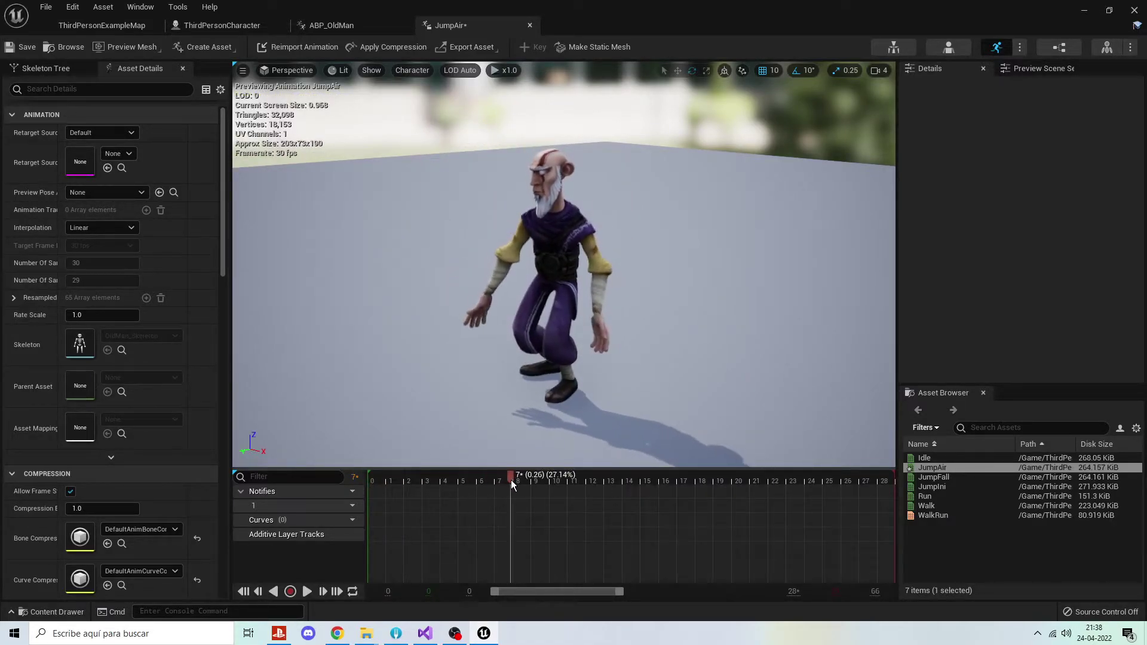
key(ctrl+s)
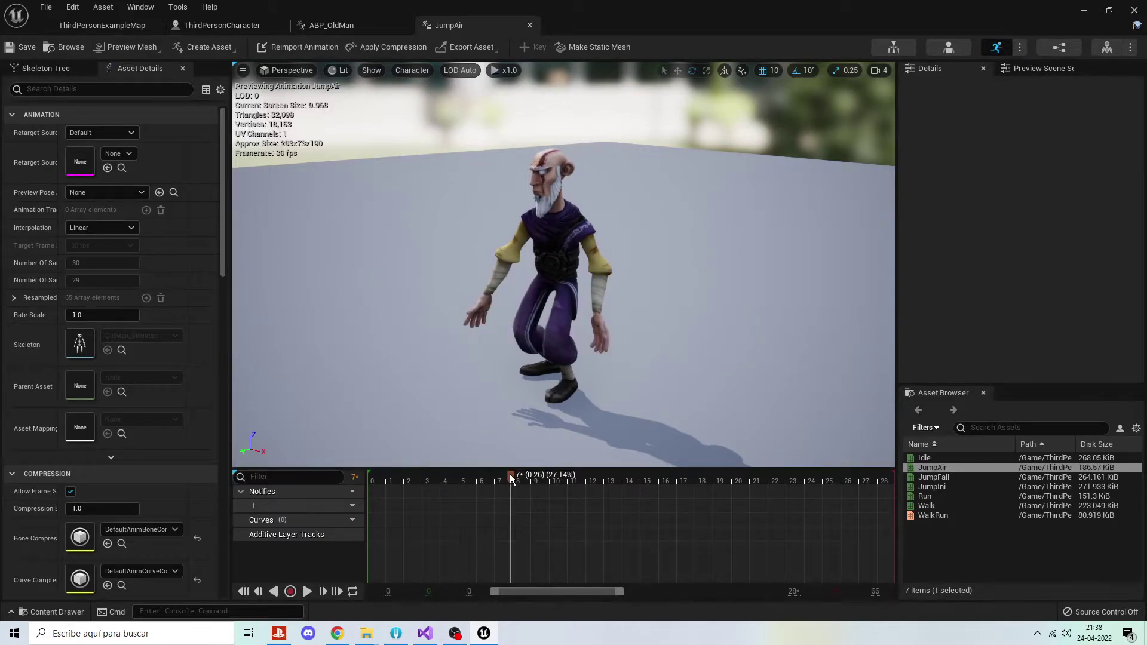
drag(510, 477, 686, 479)
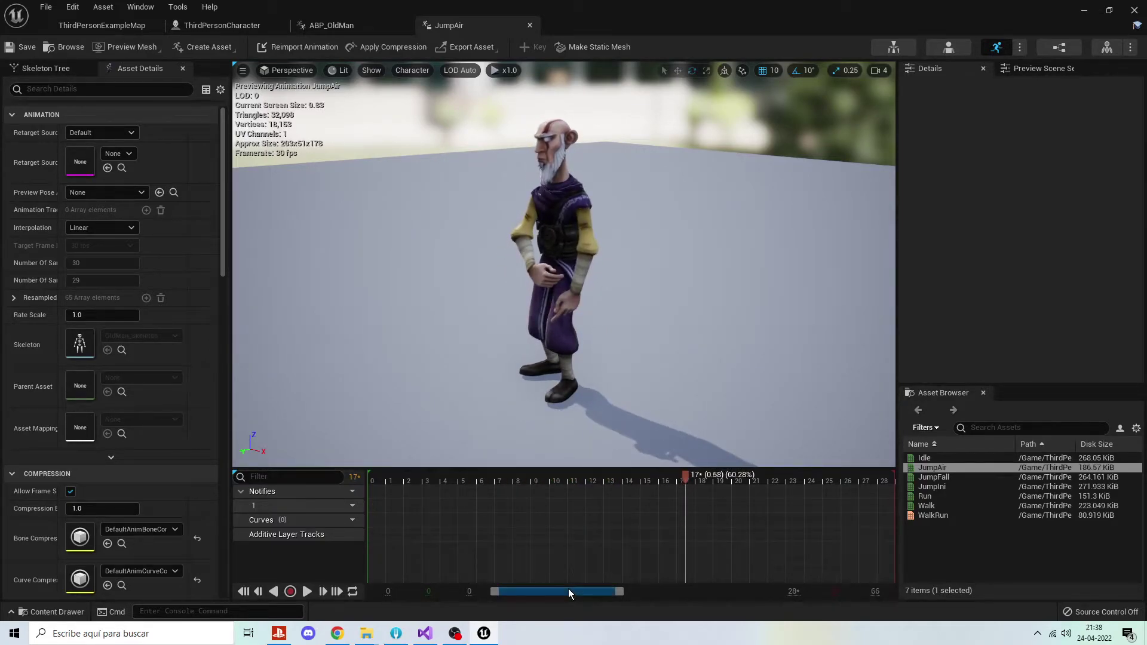
drag(568, 590, 609, 591)
ctrl+scroll(612, 558, down, 1)
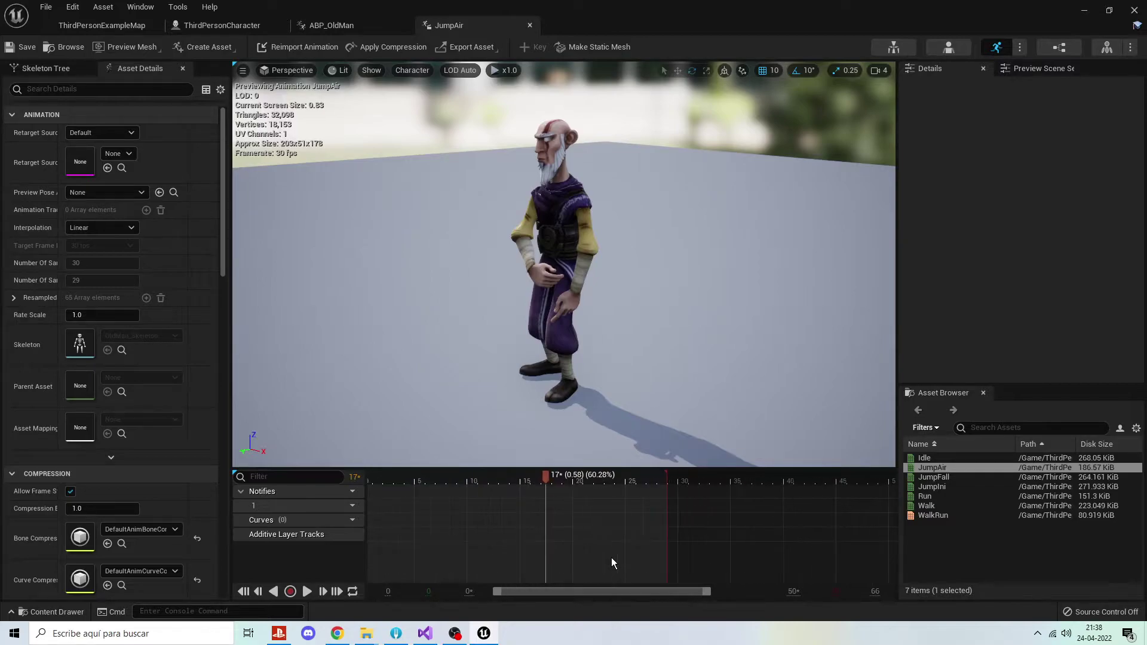
ctrl+scroll(611, 558, down, 1)
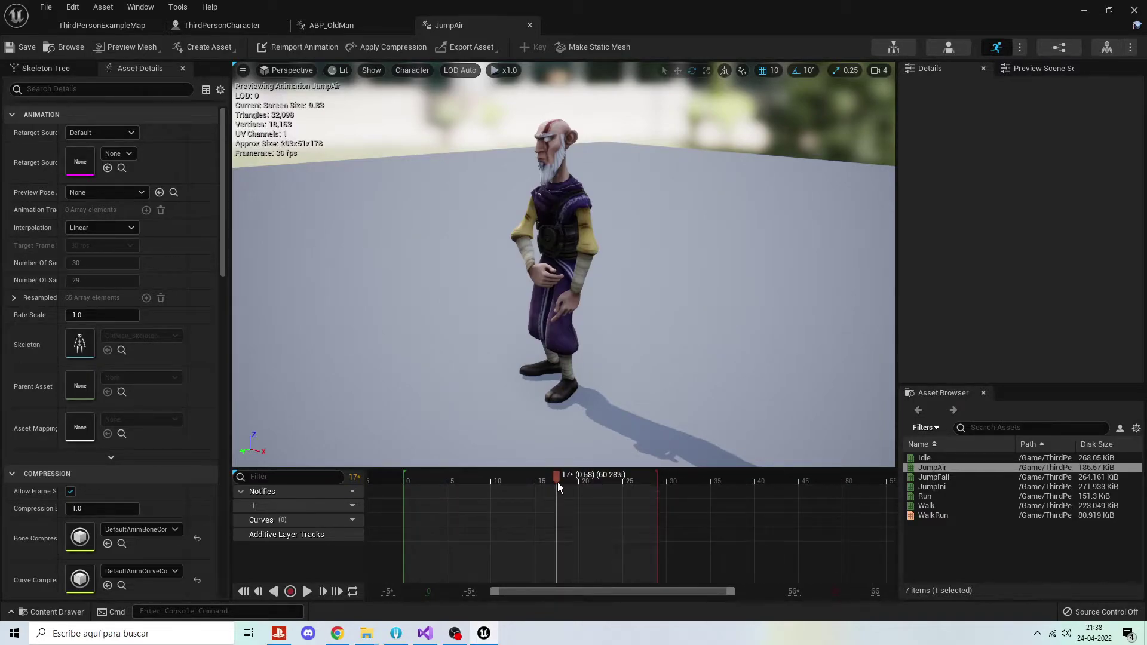
mouse_move(558, 483)
mouse_down()
mouse_move(681, 491)
mouse_move(376, 510)
mouse_up()
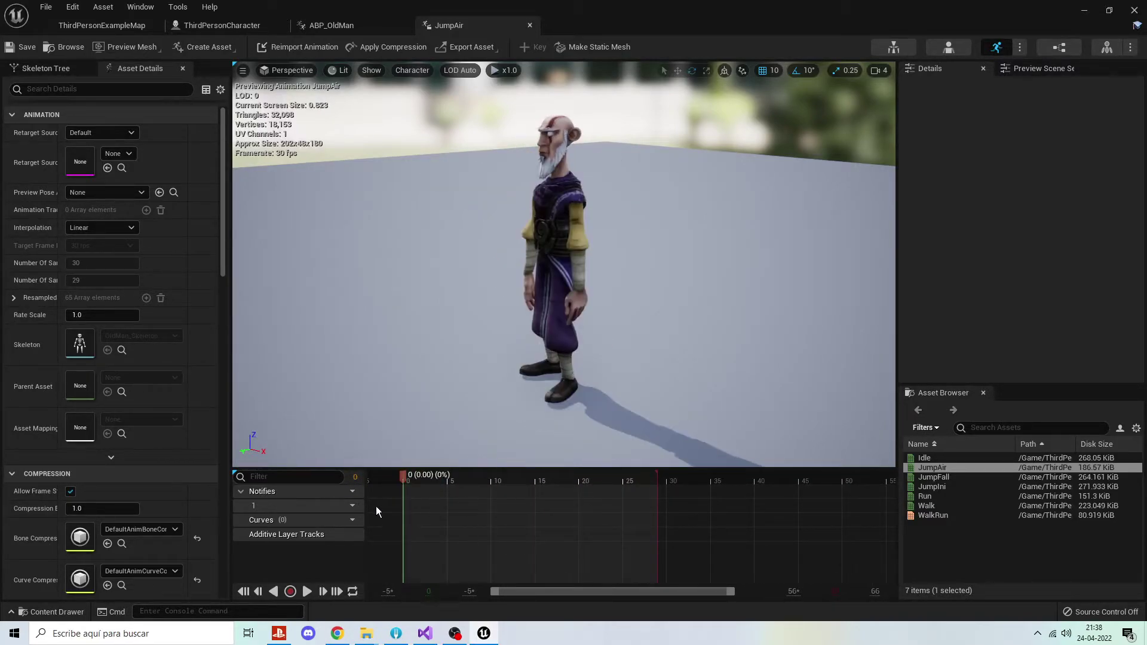
Close JumpAir, reopen it from the Anims folder, and scrub its playback back to the start.
click(529, 25)
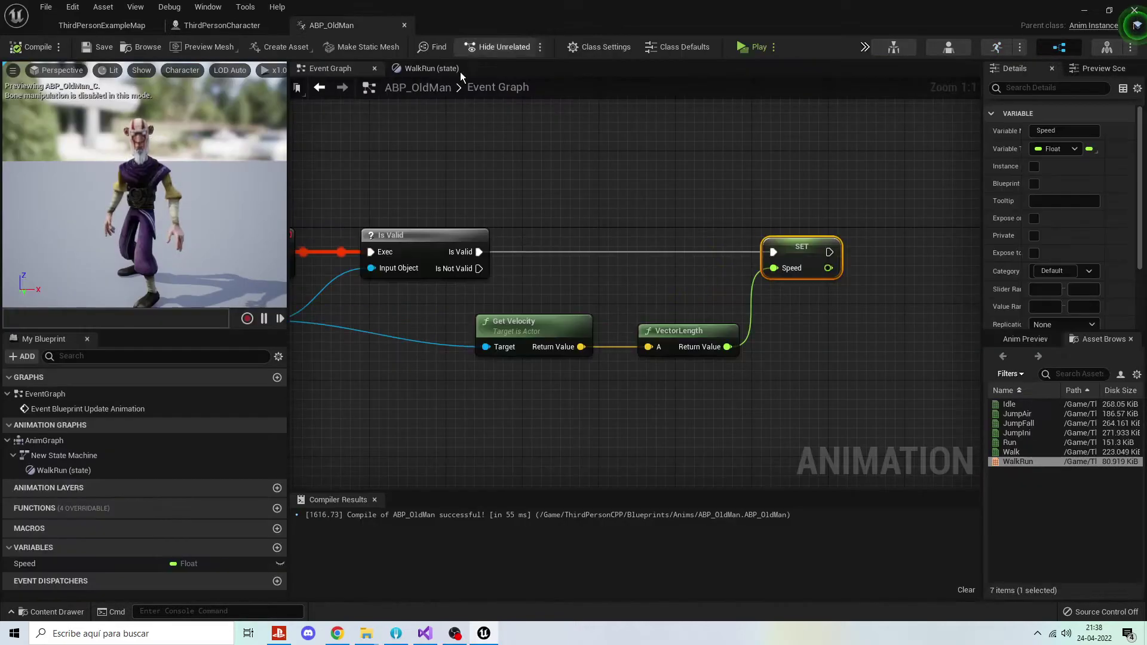
click(102, 25)
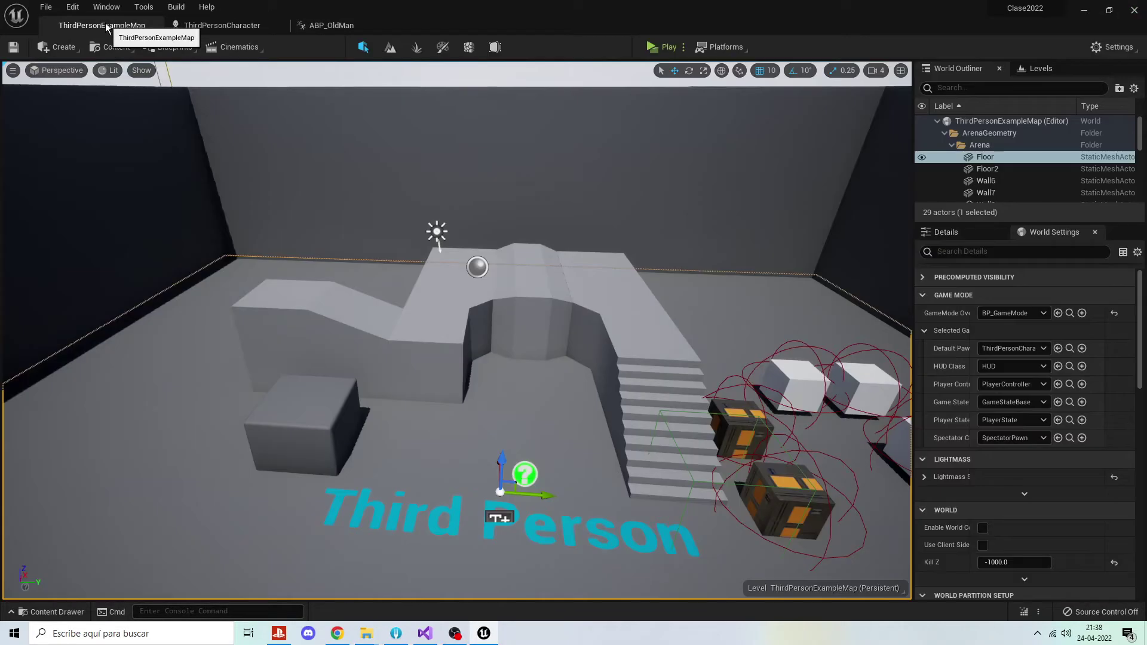
click(55, 612)
double_click(349, 399)
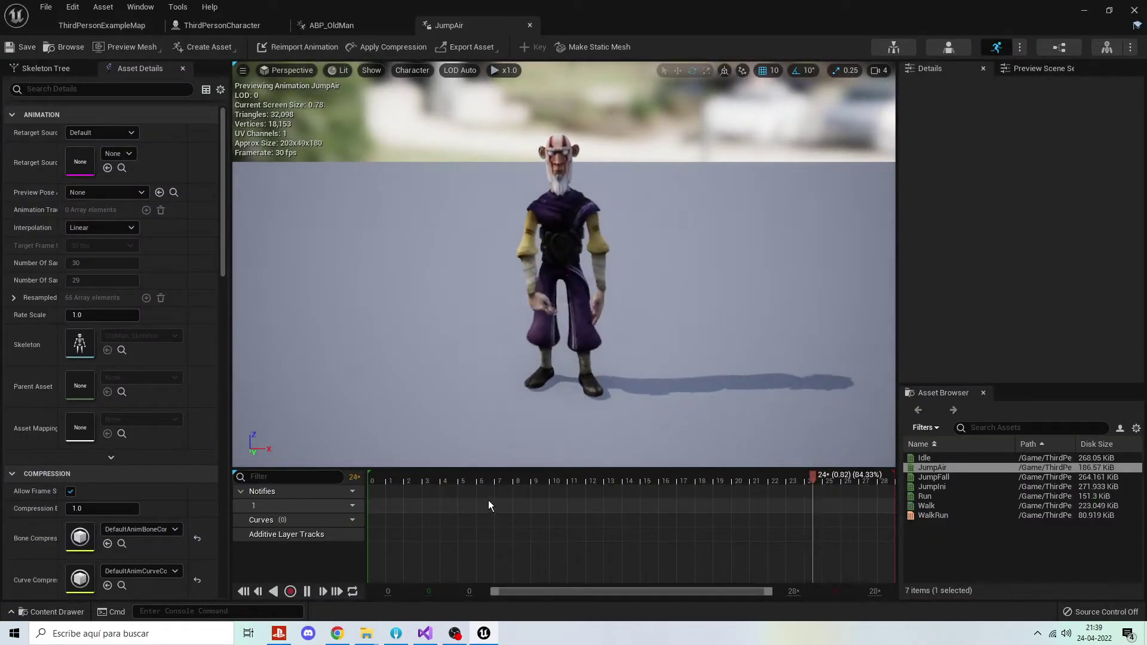
click(307, 591)
mouse_move(516, 478)
mouse_down()
mouse_move(394, 498)
mouse_move(864, 520)
mouse_move(320, 504)
mouse_up()
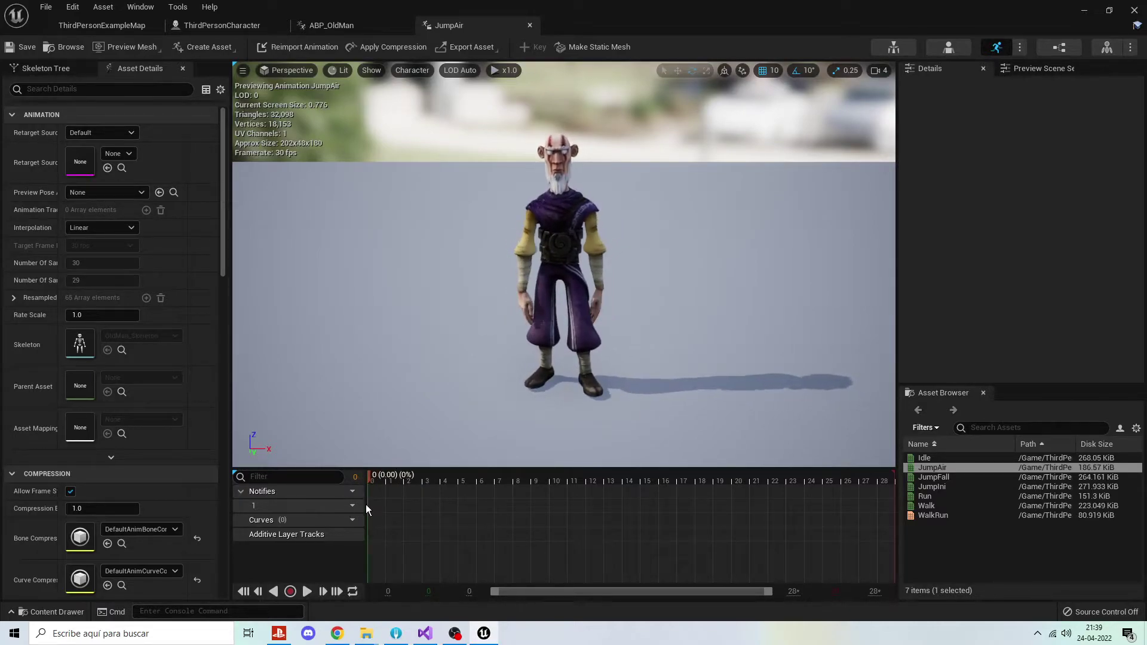
Undo the crop, trial-remove frames 0 to 30, undo again, and save JumpAir at 66 samples.
key(ctrl+z)
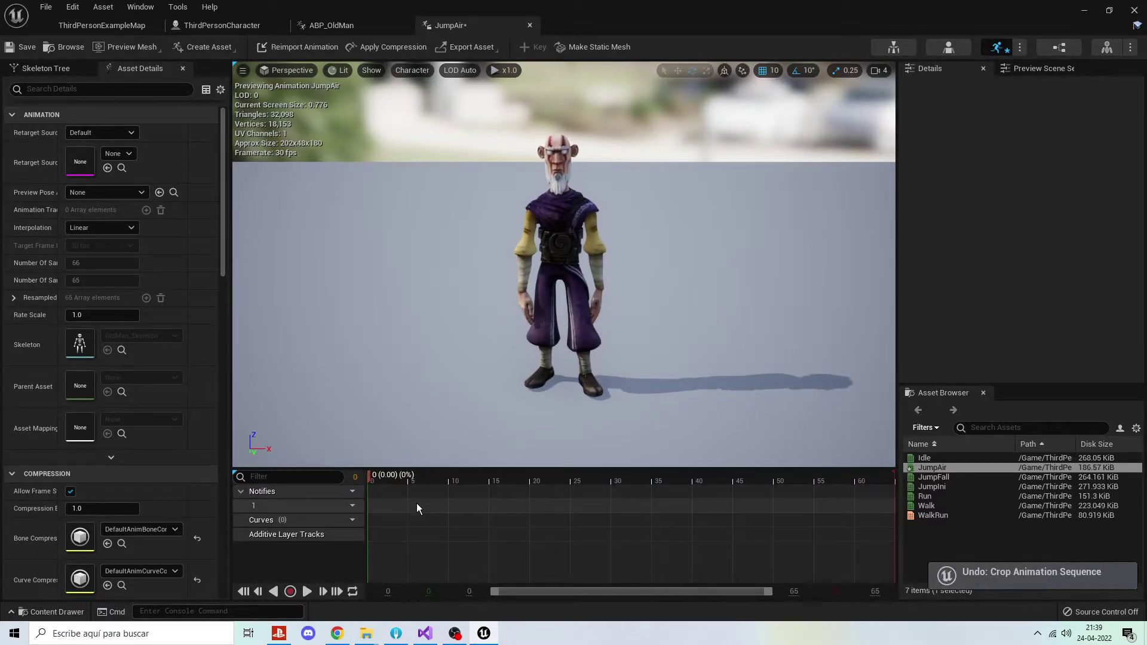
mouse_move(370, 474)
mouse_down()
mouse_move(824, 491)
mouse_move(613, 486)
mouse_up()
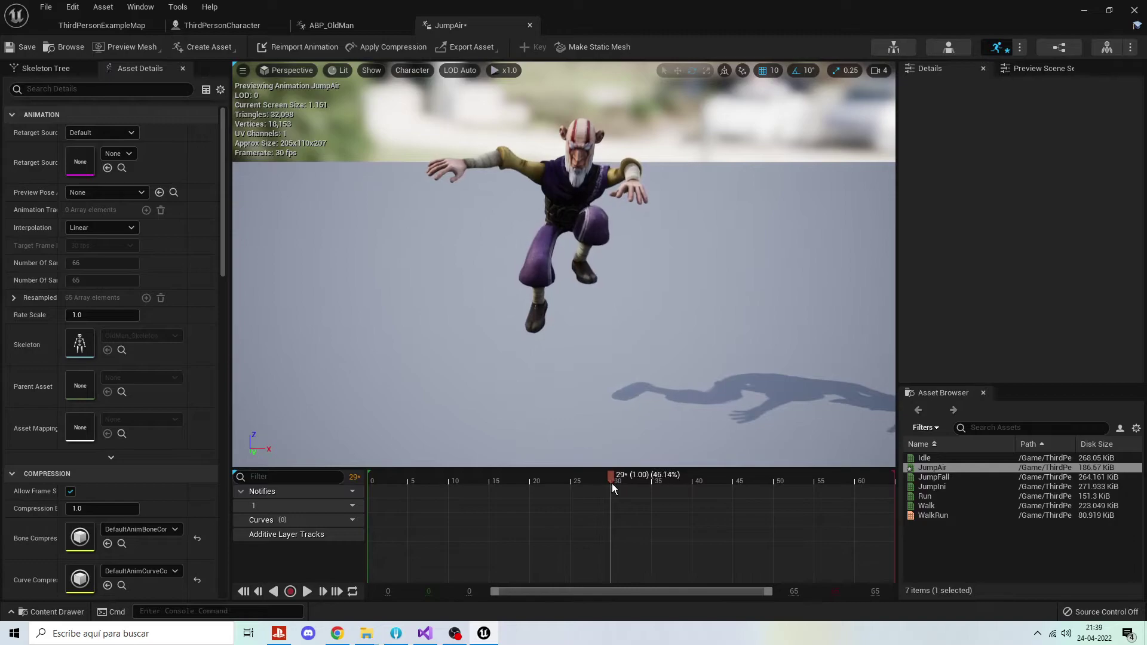
right_click(613, 487)
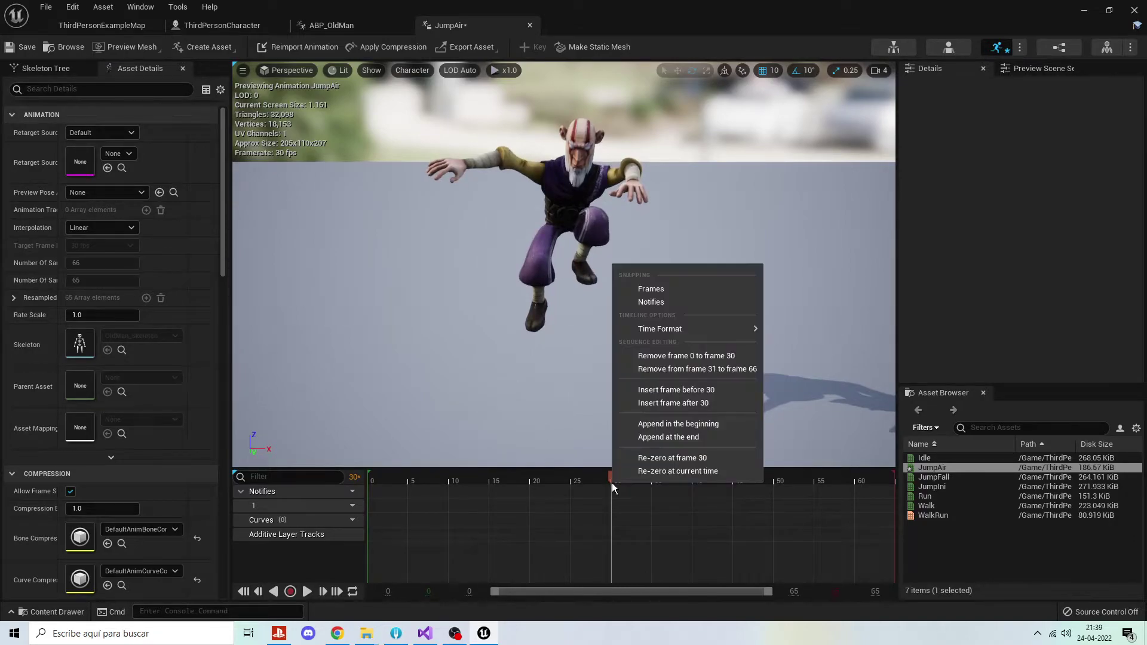
click(712, 356)
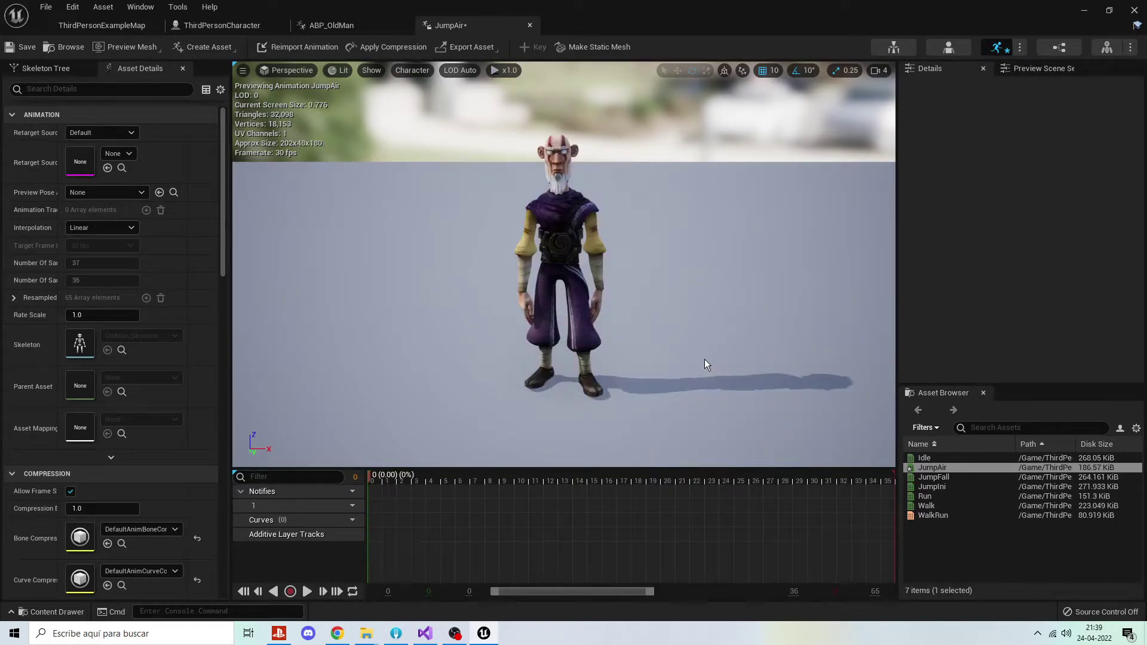
key(ctrl+z)
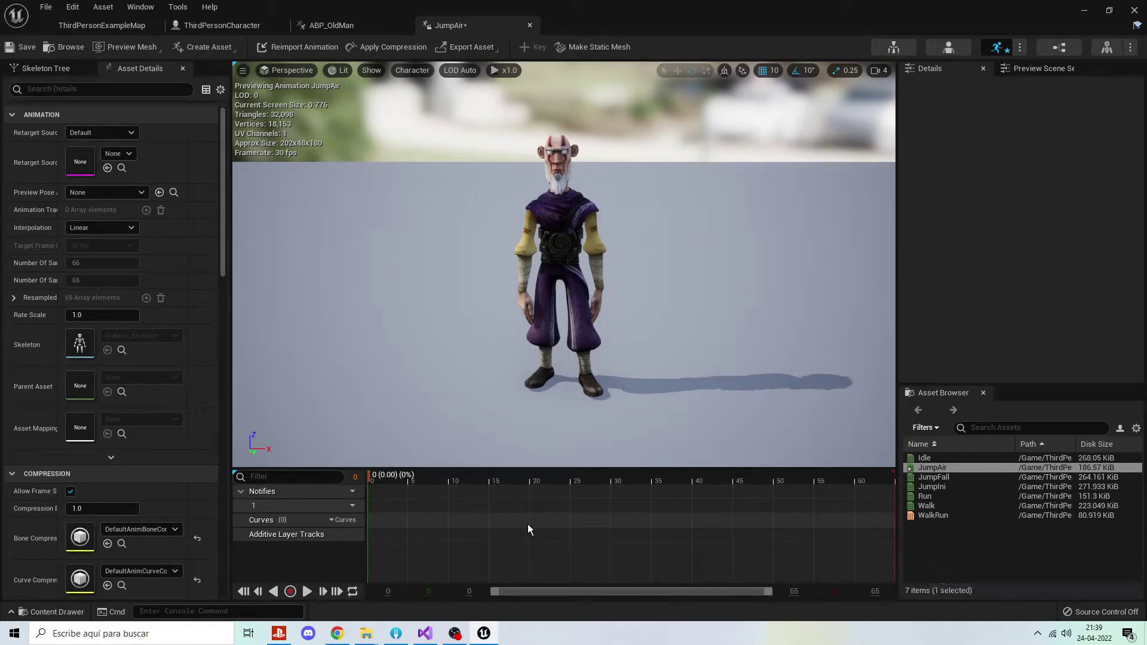
key(ctrl+s)
Force-delete the old JumpAir animation asset from the Anims folder.
click(530, 25)
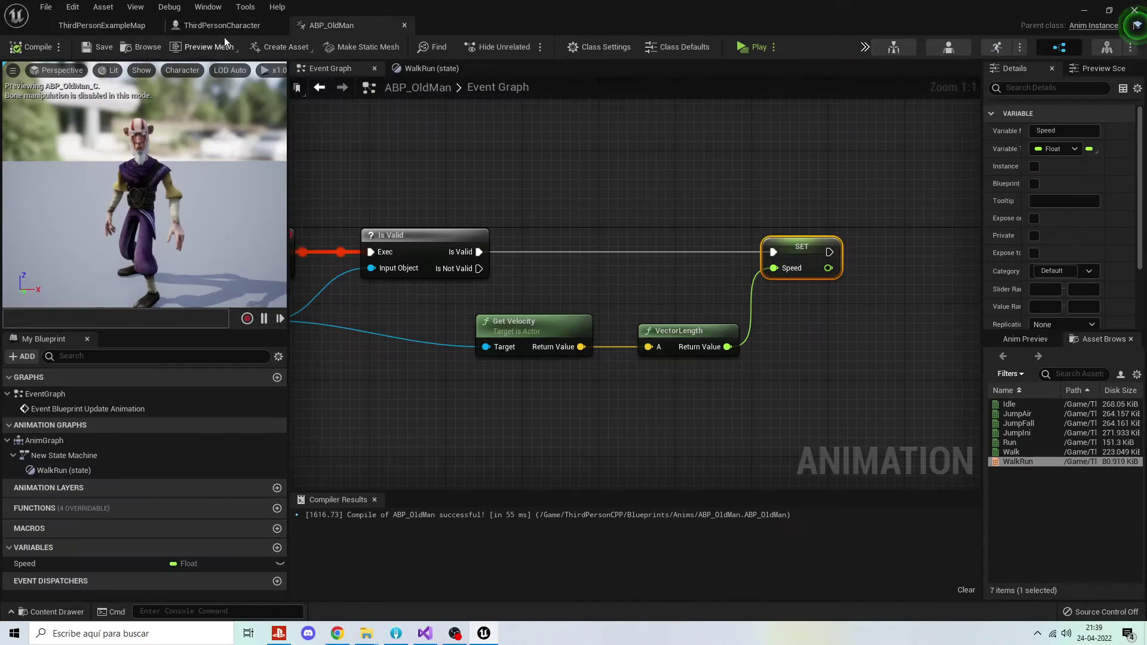
click(118, 30)
click(52, 612)
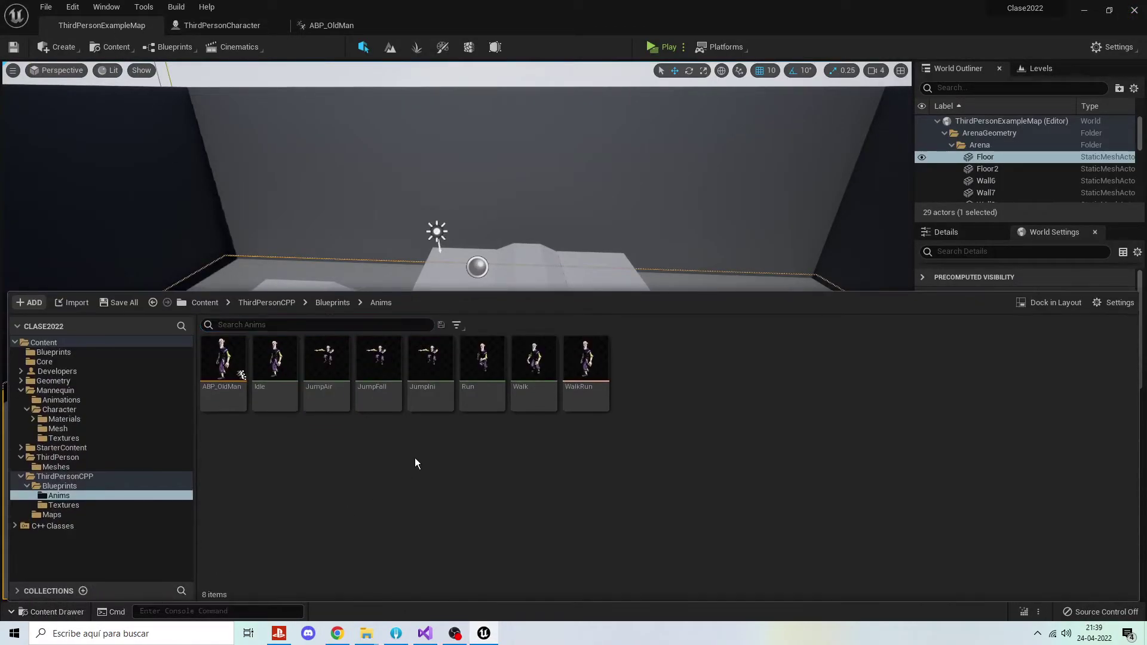
key(Delete)
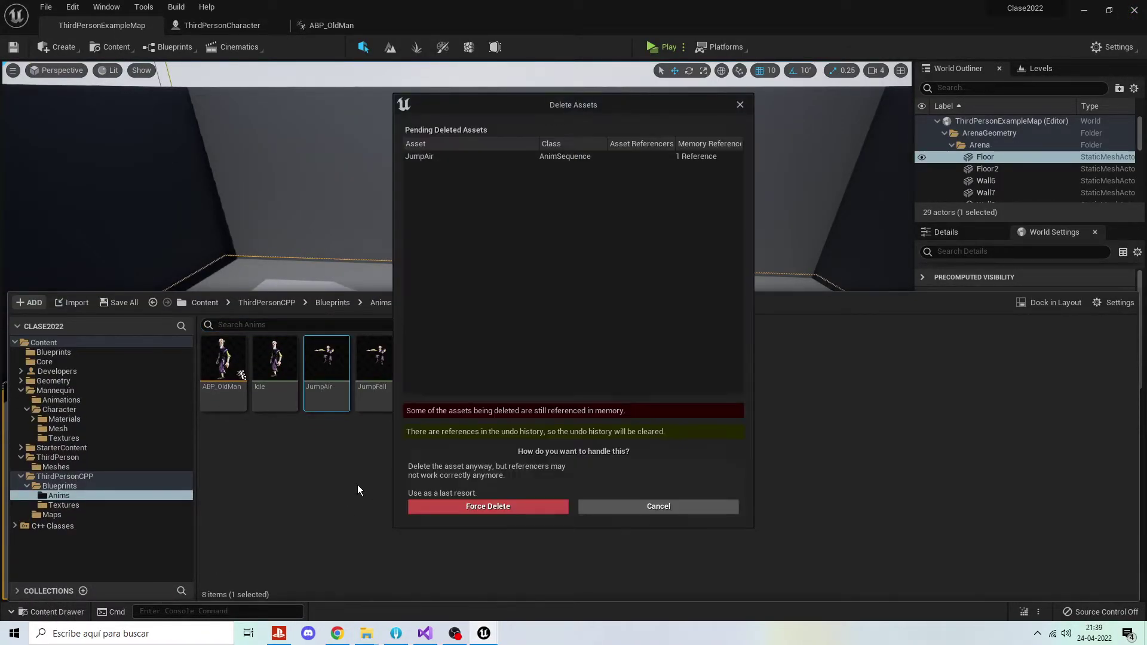
click(465, 507)
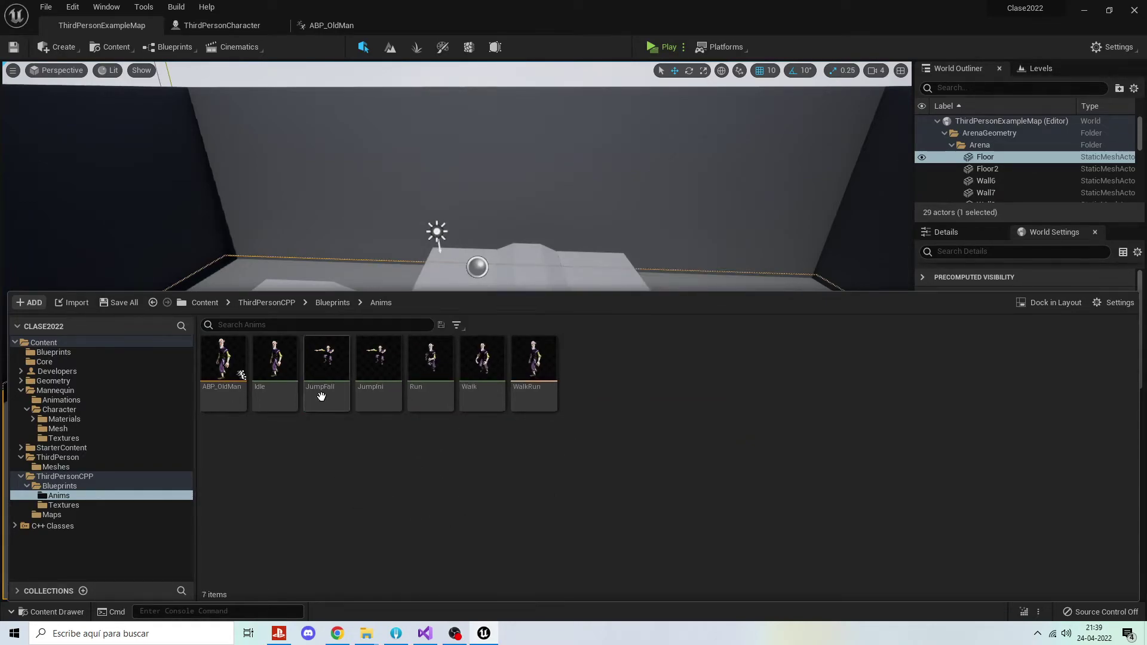
Duplicate JumpFall, rename the copy to JumpAir, and open it.
key(ctrl+c)
key(ctrl+v)
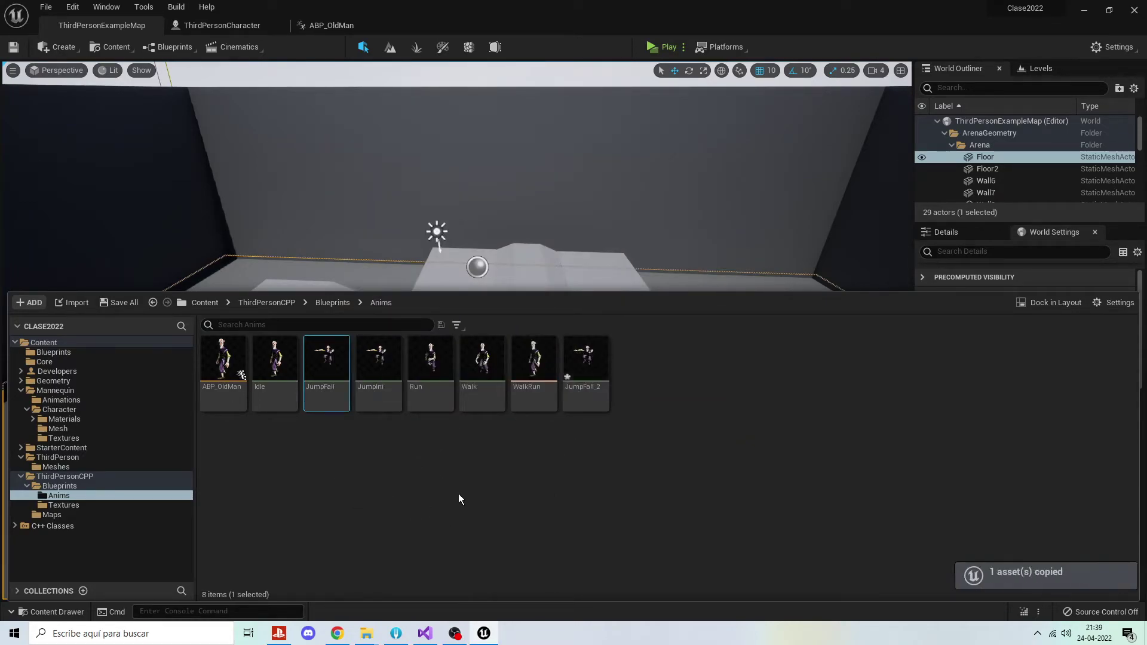
click(576, 387)
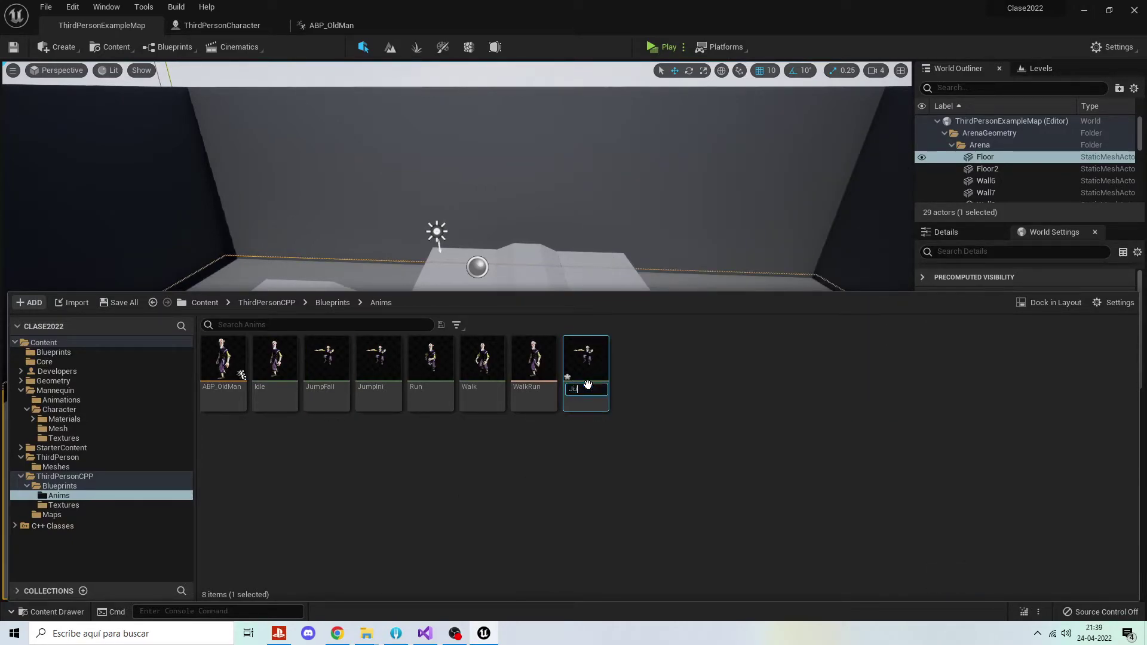
key(Return)
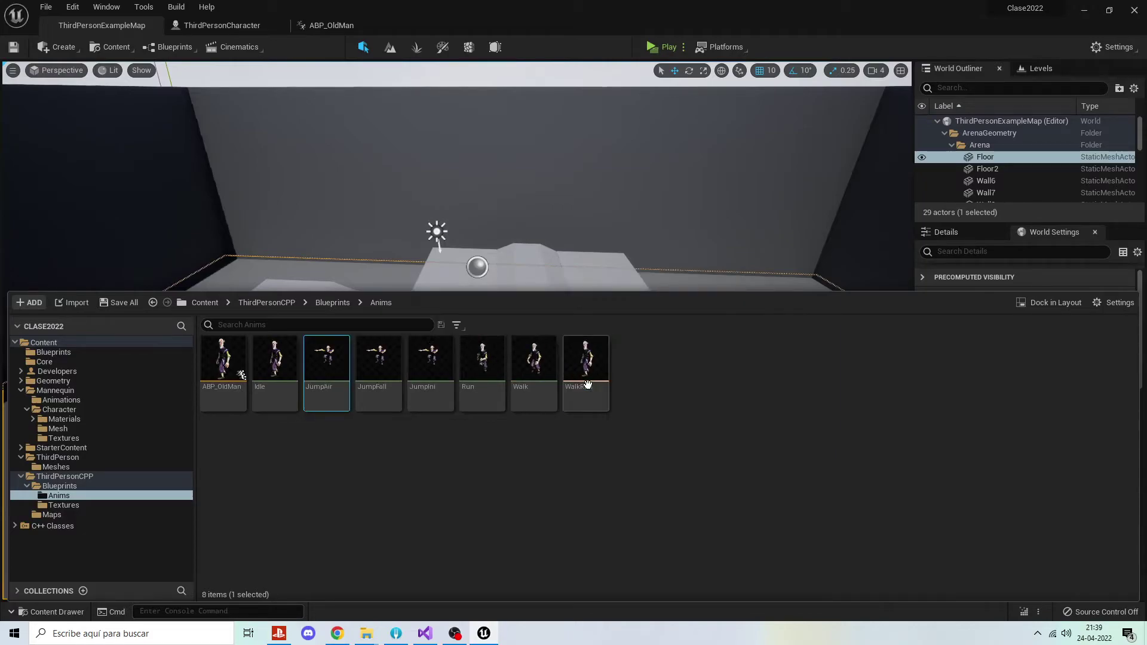
double_click(330, 362)
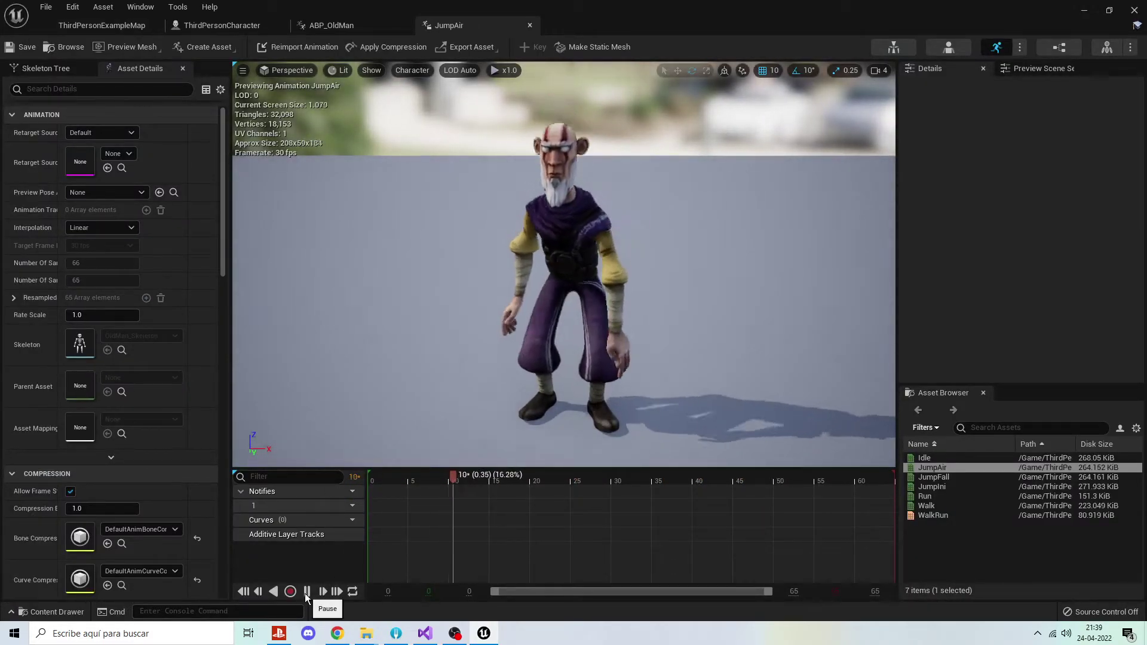
Pause at frame 30 and remove frames 0 to 30, leaving JumpAir at 37 samples.
click(306, 592)
drag(479, 472, 611, 497)
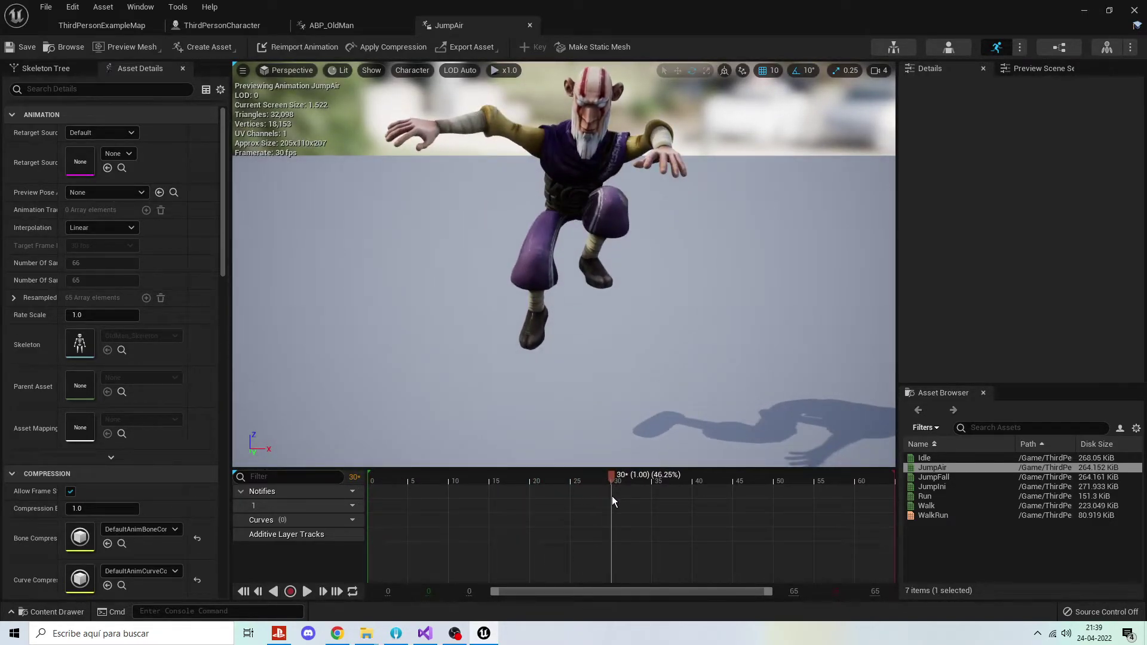
right_click(611, 496)
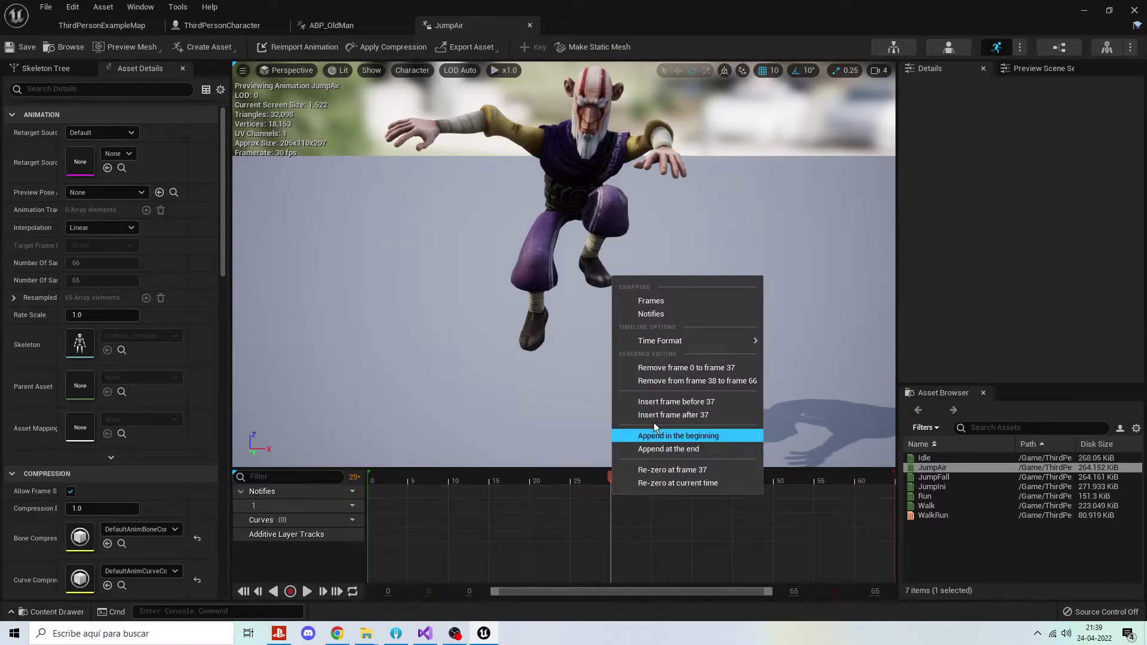
click(607, 475)
drag(611, 475, 610, 467)
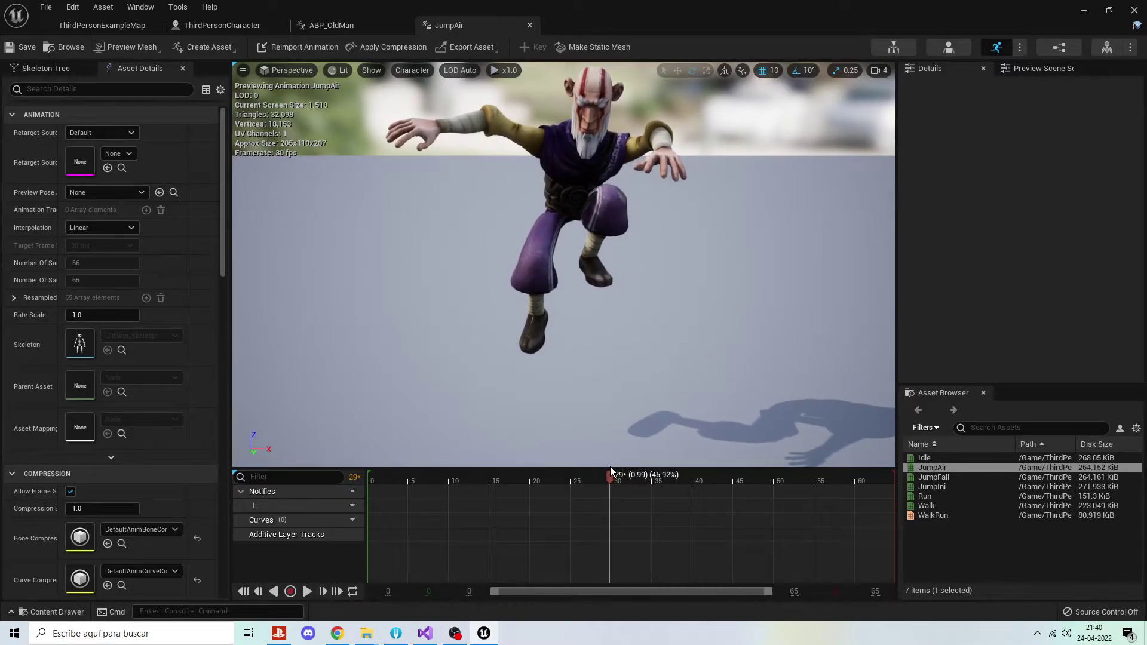
right_click(611, 481)
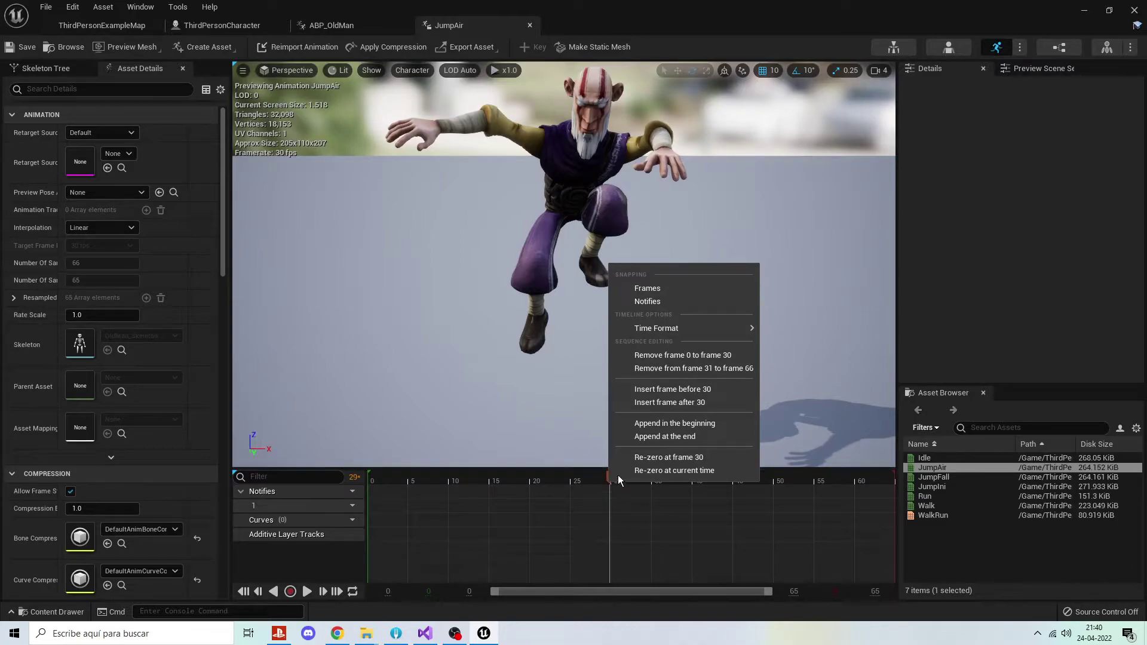
click(694, 355)
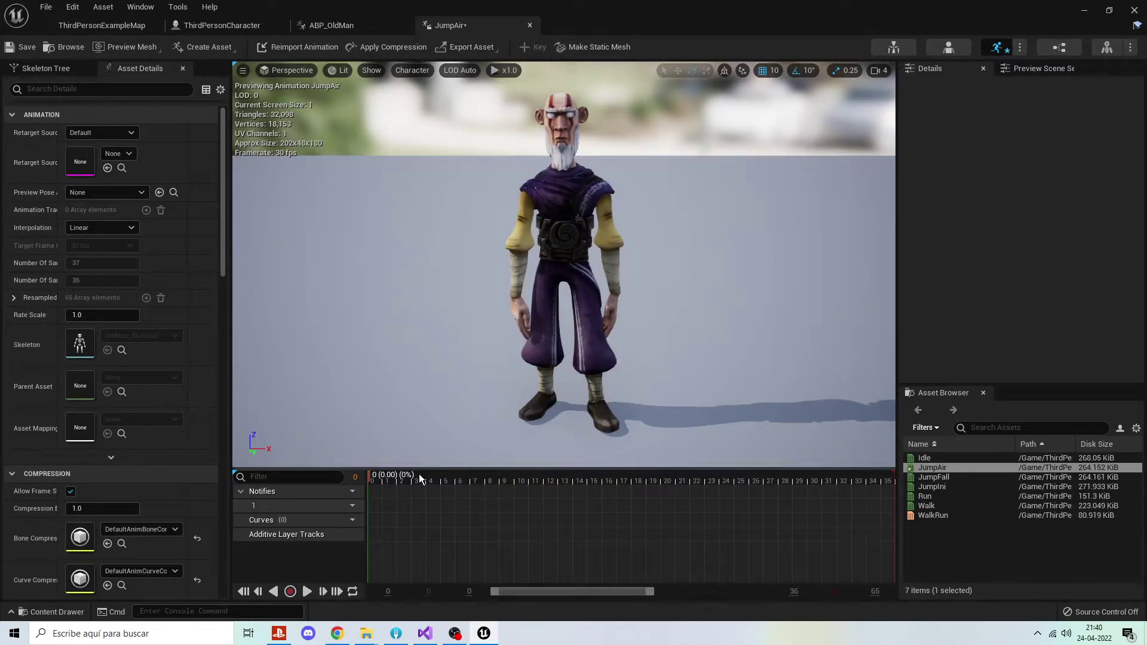
drag(368, 475, 414, 485)
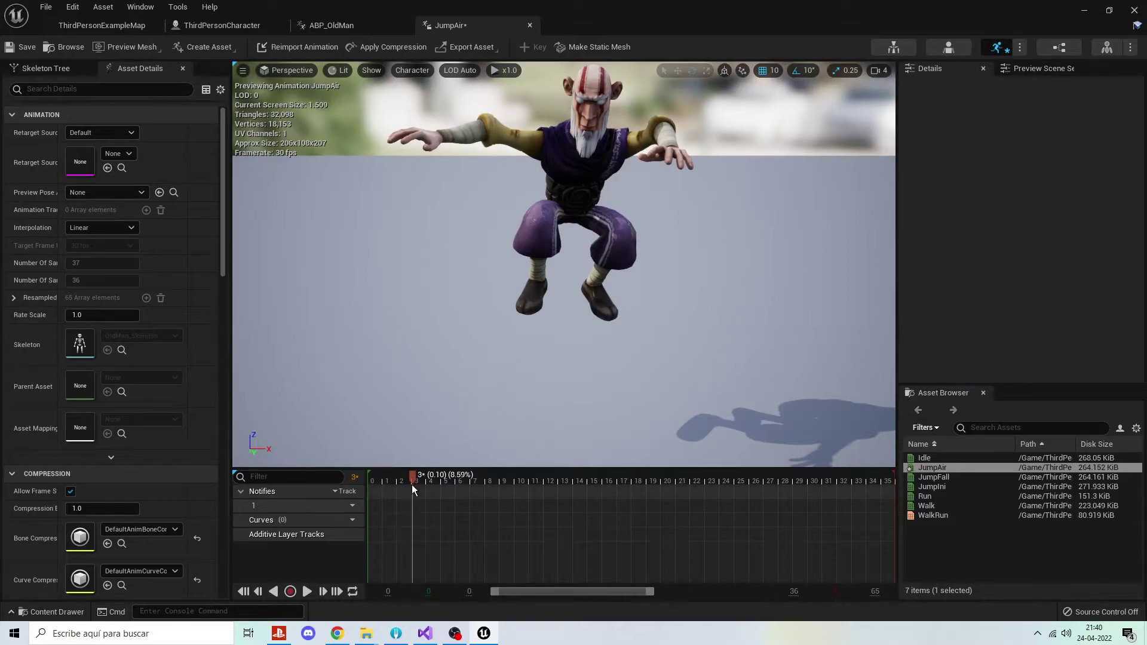
Cut JumpAir to its first ten frames, then remove frames 0 to 2.
right_click(411, 485)
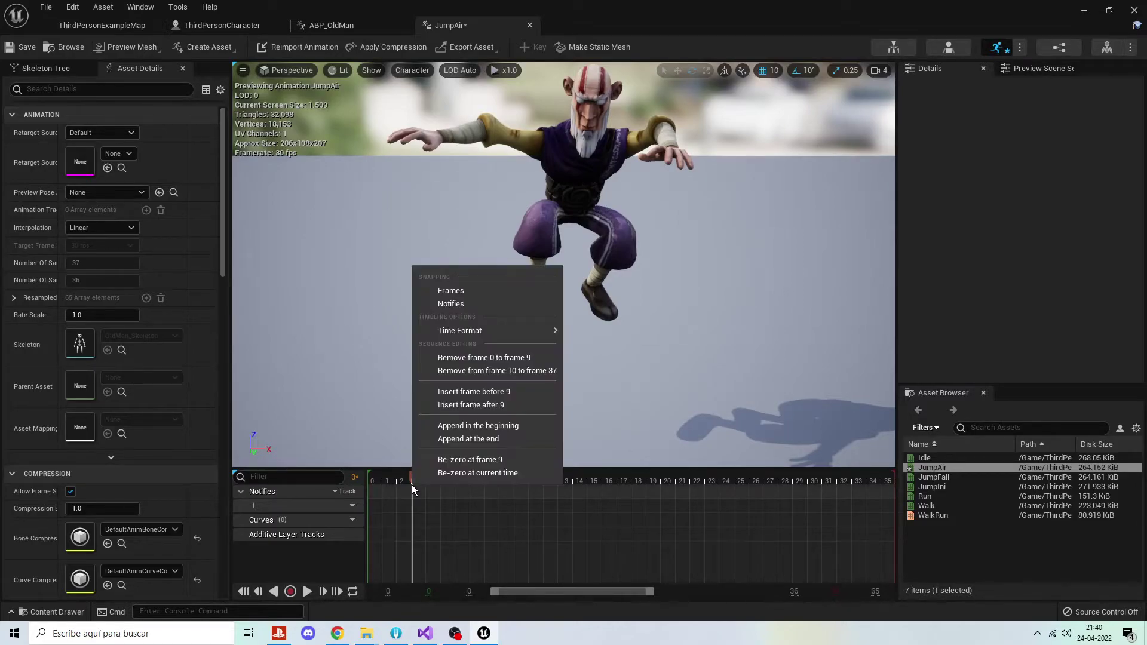
click(532, 372)
mouse_move(374, 480)
mouse_down()
mouse_move(701, 494)
mouse_move(403, 497)
mouse_up()
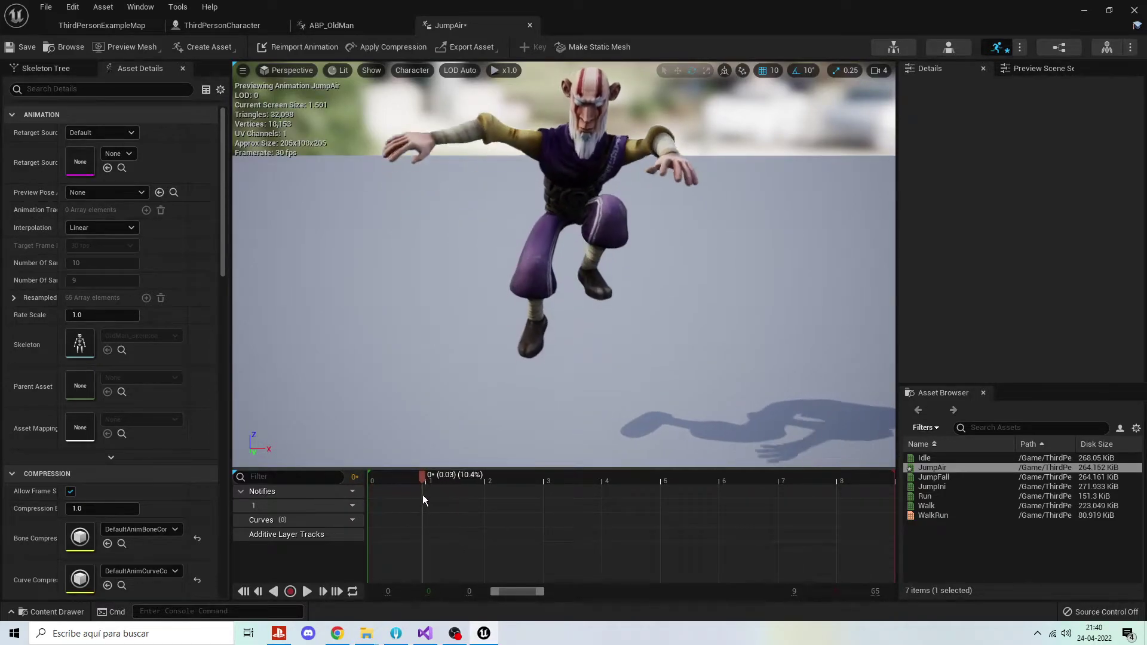
mouse_move(404, 497)
mouse_down()
mouse_move(353, 493)
mouse_move(540, 498)
mouse_move(400, 509)
mouse_move(418, 508)
mouse_move(427, 475)
mouse_up()
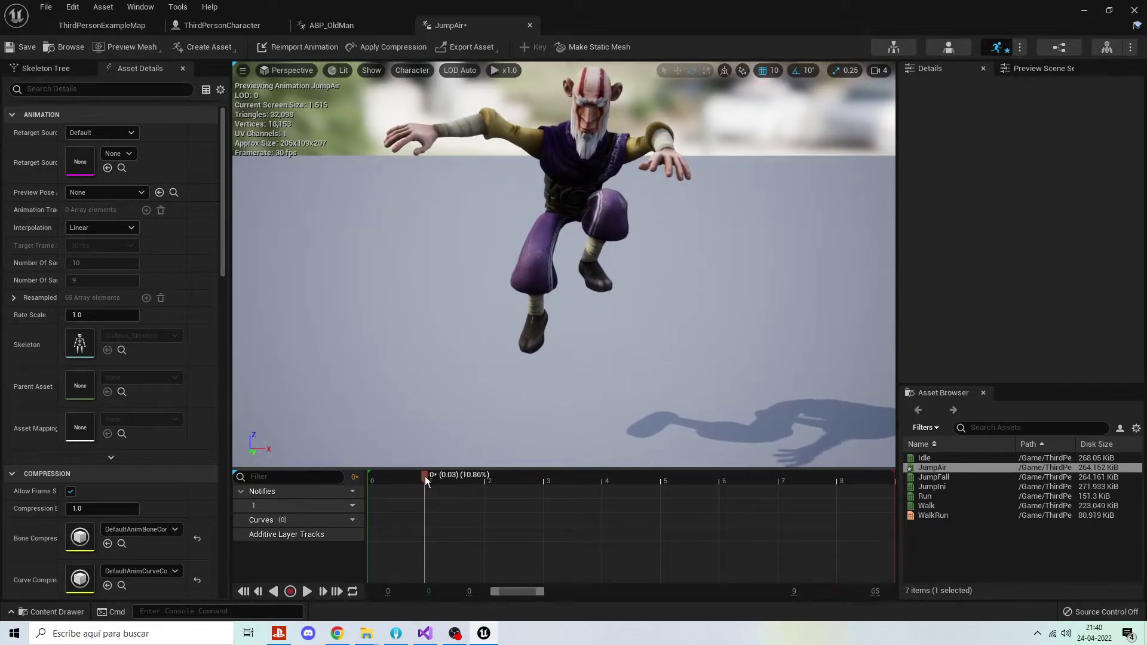
right_click(426, 486)
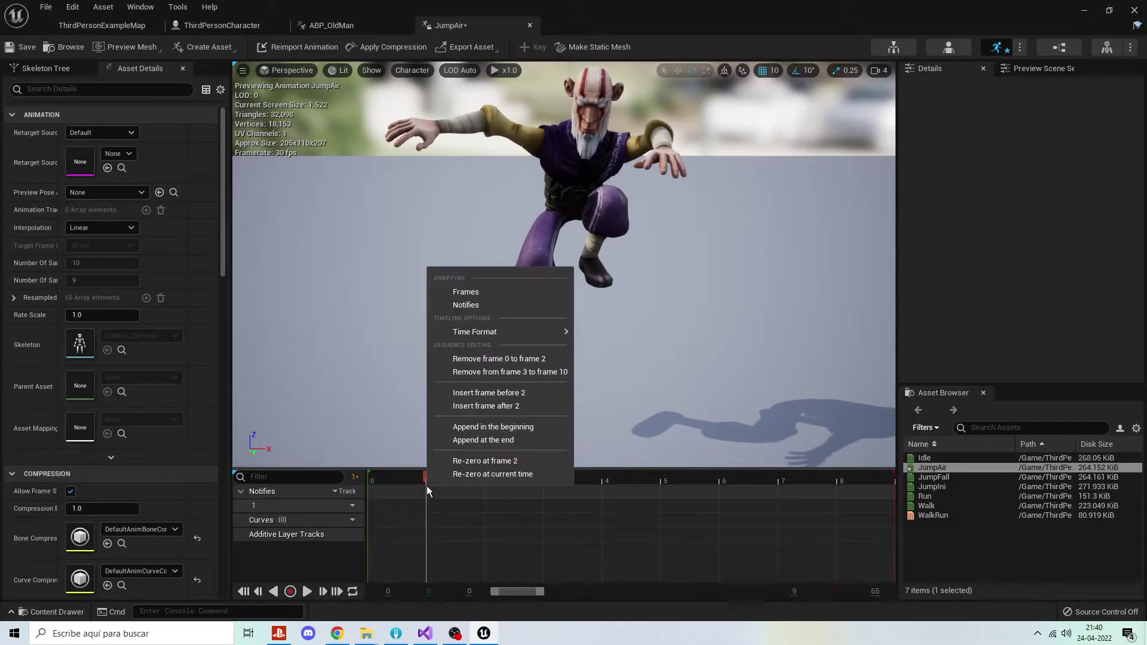
click(506, 359)
drag(370, 479, 366, 479)
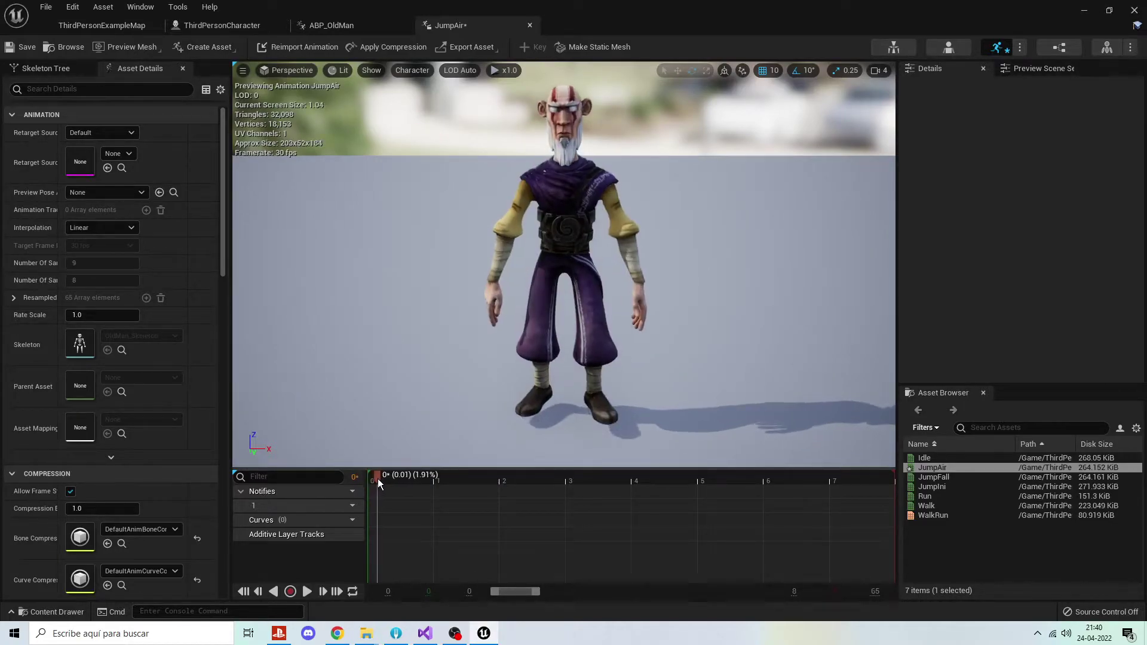
Remove frames 5 to 9, preview the 5-sample JumpAir, and save it.
mouse_move(668, 476)
mouse_down()
mouse_move(698, 493)
mouse_move(630, 489)
mouse_up()
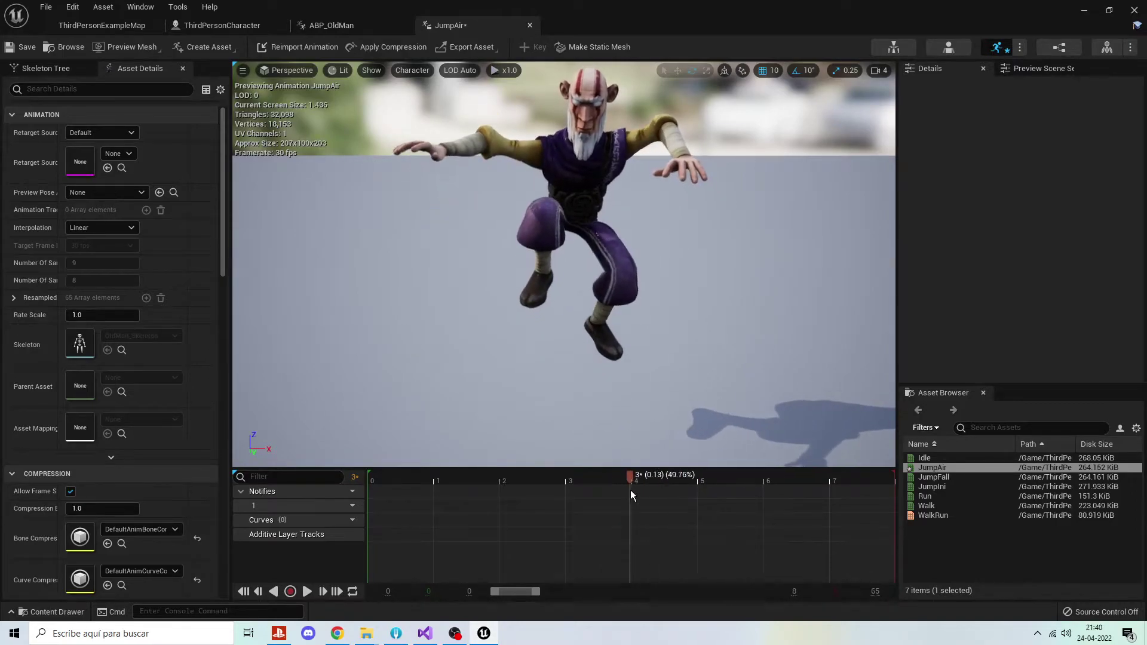
right_click(633, 489)
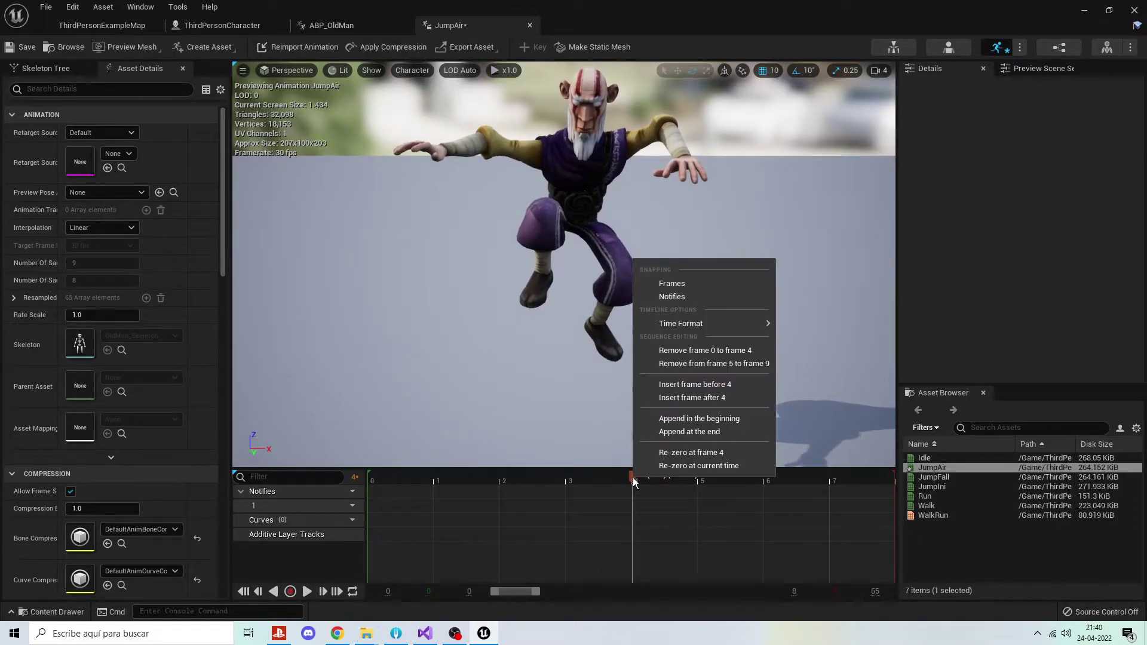
click(722, 364)
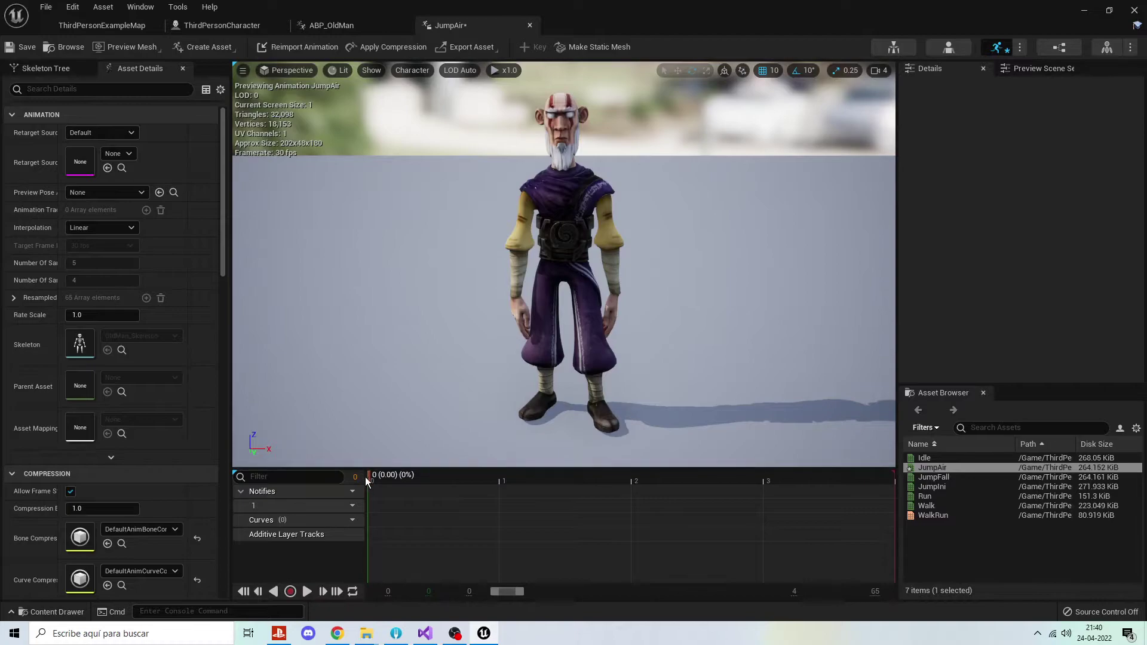
click(306, 591)
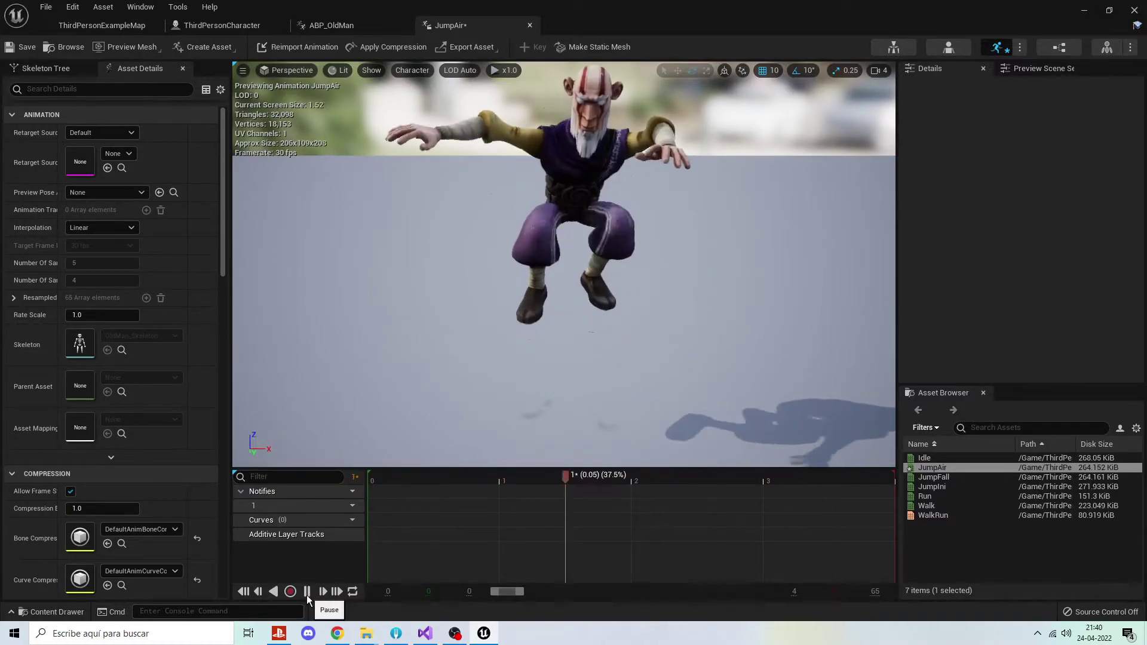
click(306, 592)
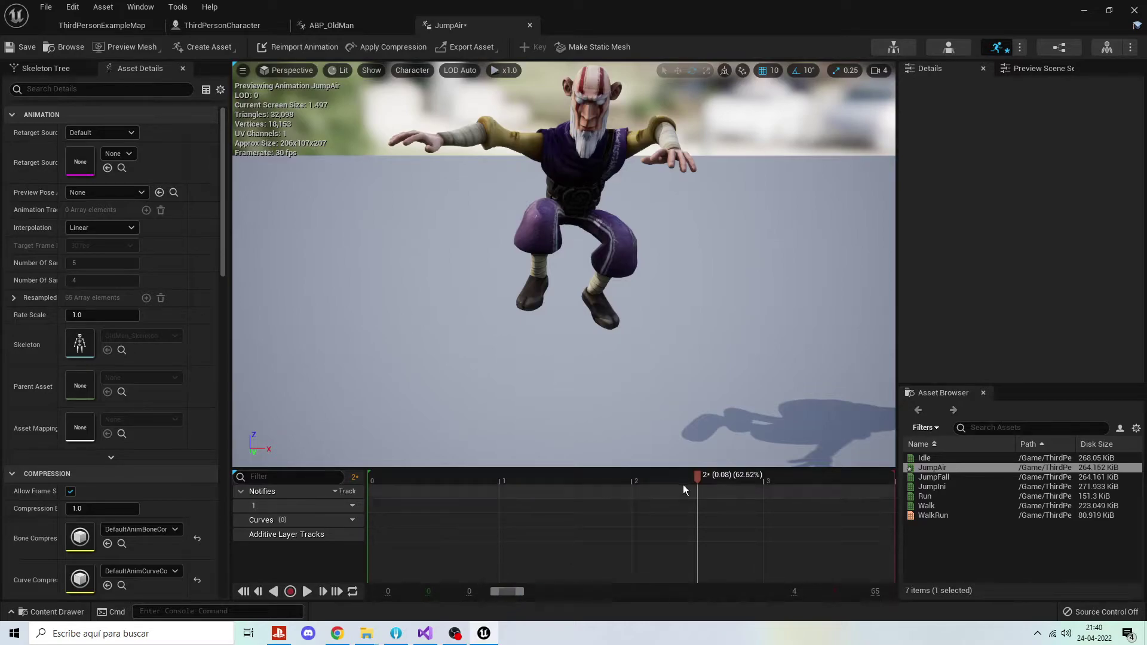
drag(693, 475, 368, 503)
click(27, 49)
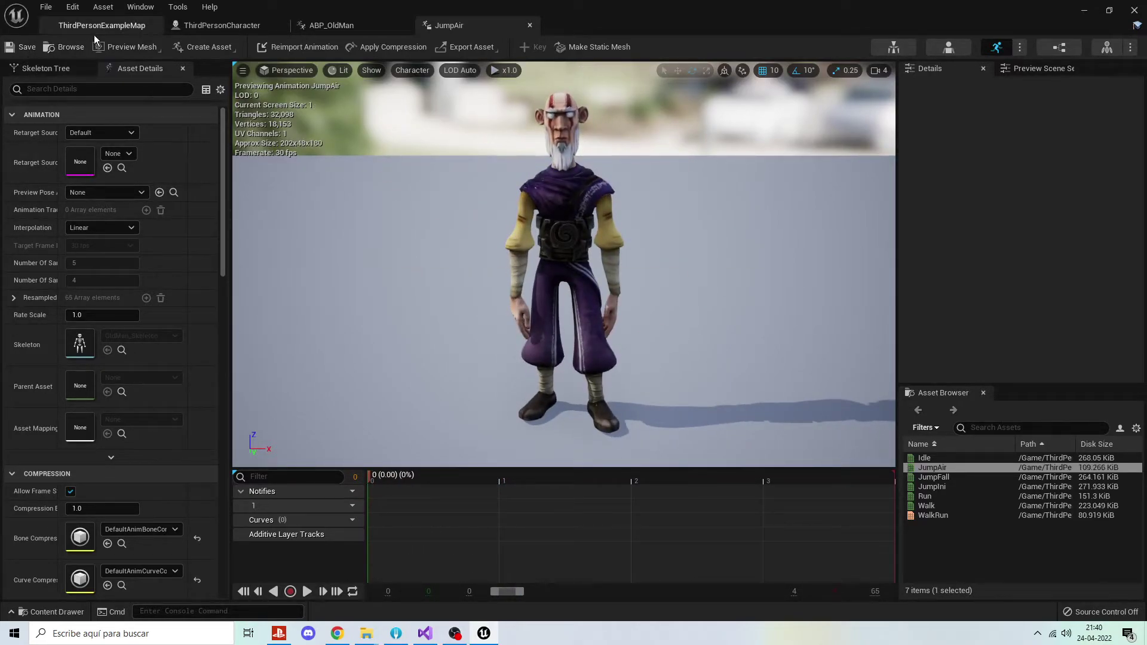
Reopen JumpAir from the Anims folder to verify the trim, then return to the level.
click(101, 25)
click(57, 613)
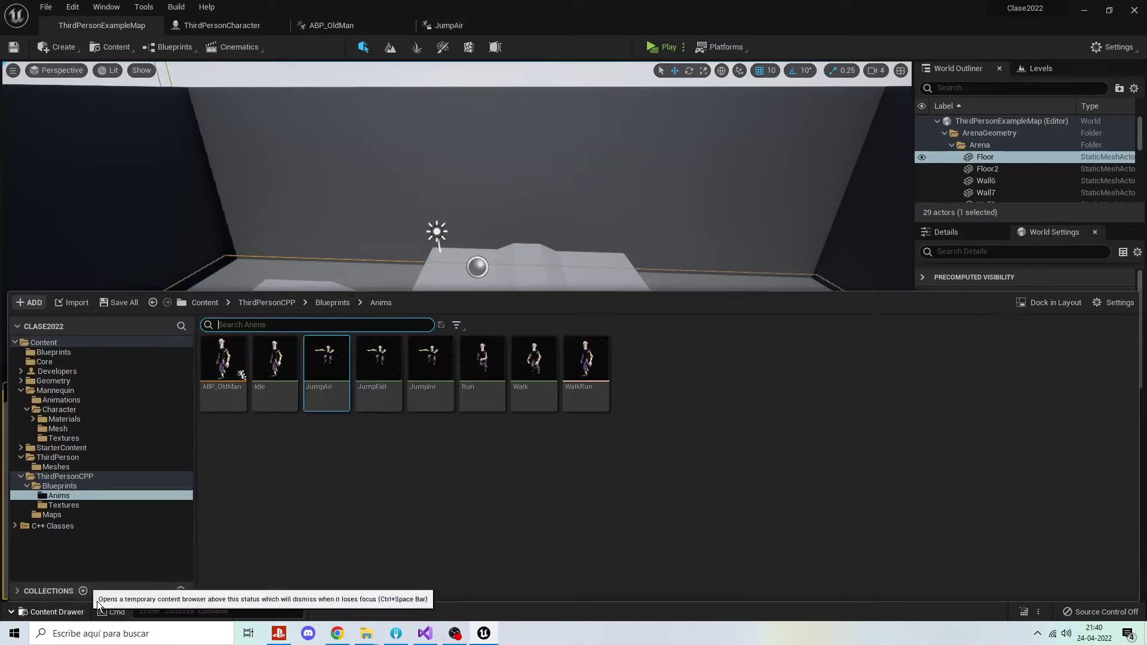
double_click(329, 373)
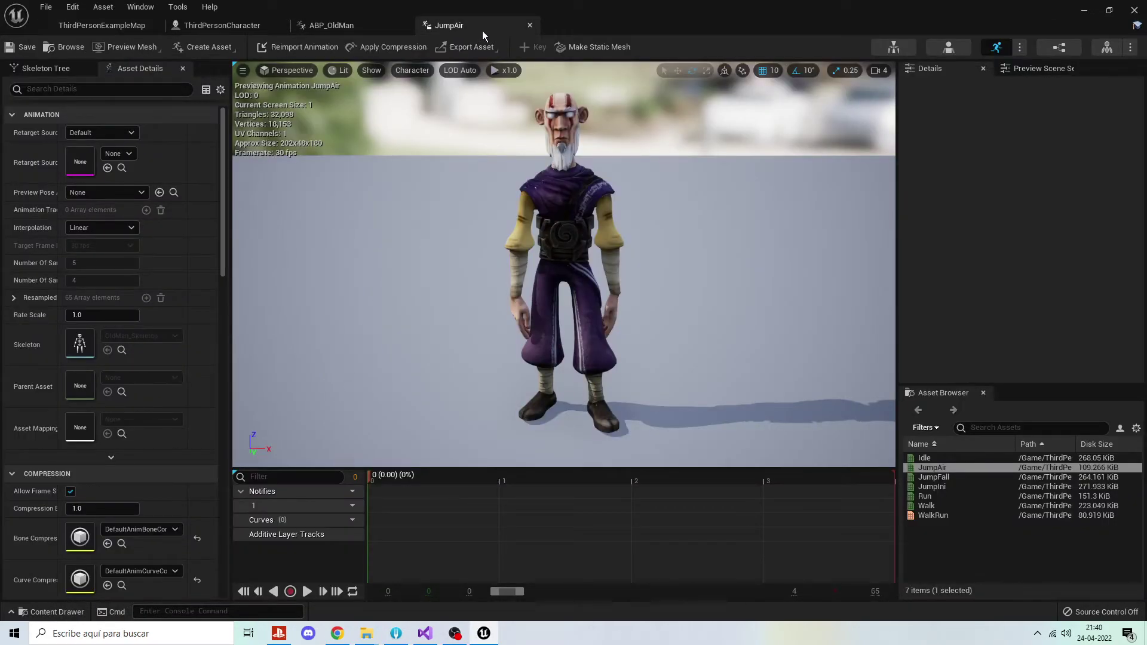
click(529, 25)
click(114, 24)
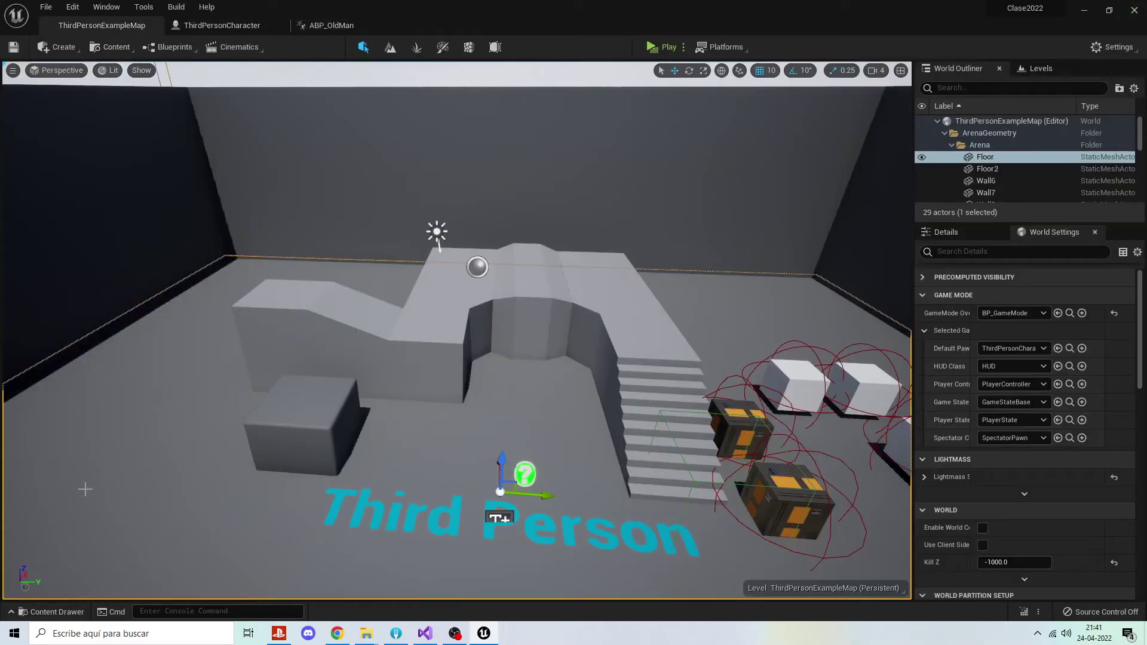
click(55, 612)
double_click(328, 372)
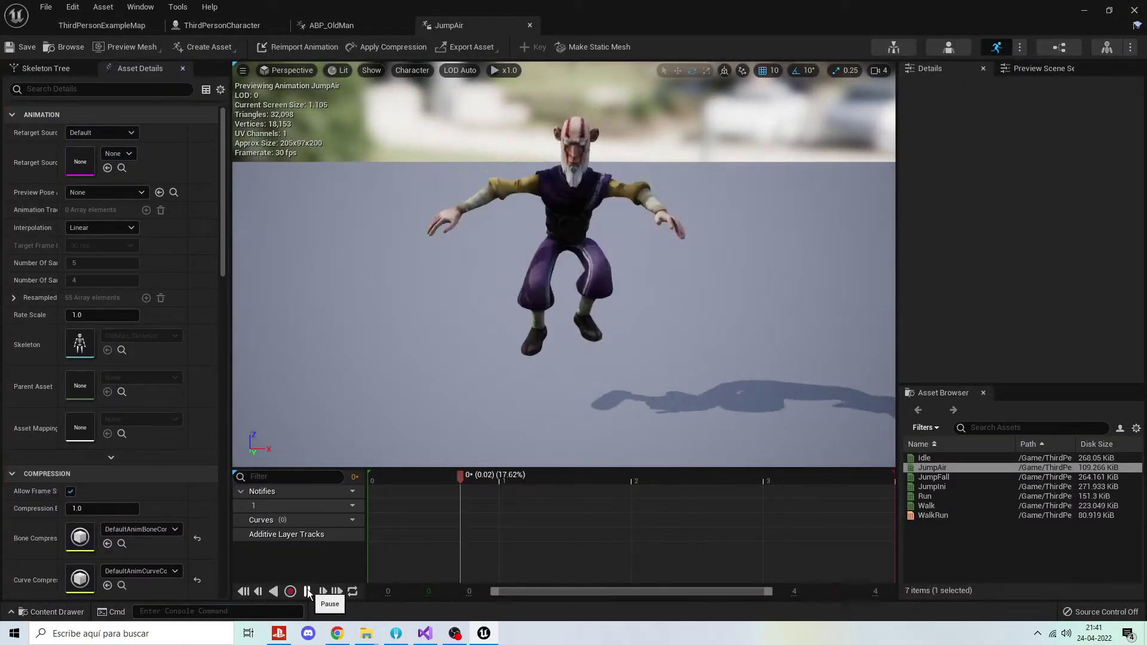
click(307, 591)
drag(794, 478, 496, 486)
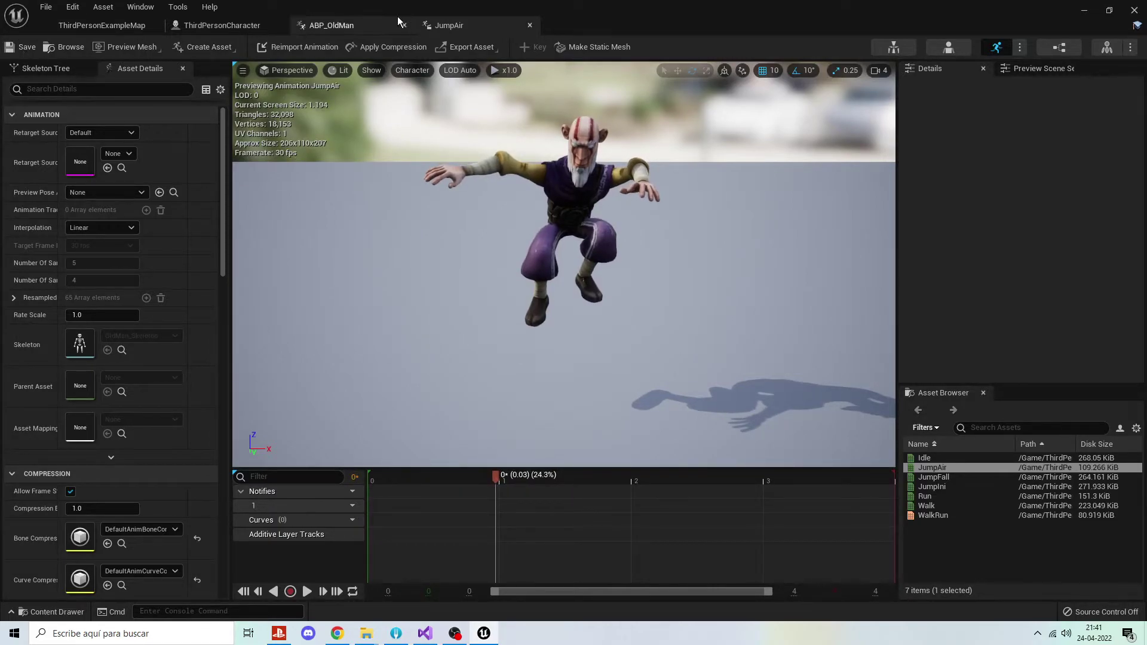
click(148, 27)
Open JumpIni and place the playhead at frame 30 as the cut point.
click(57, 612)
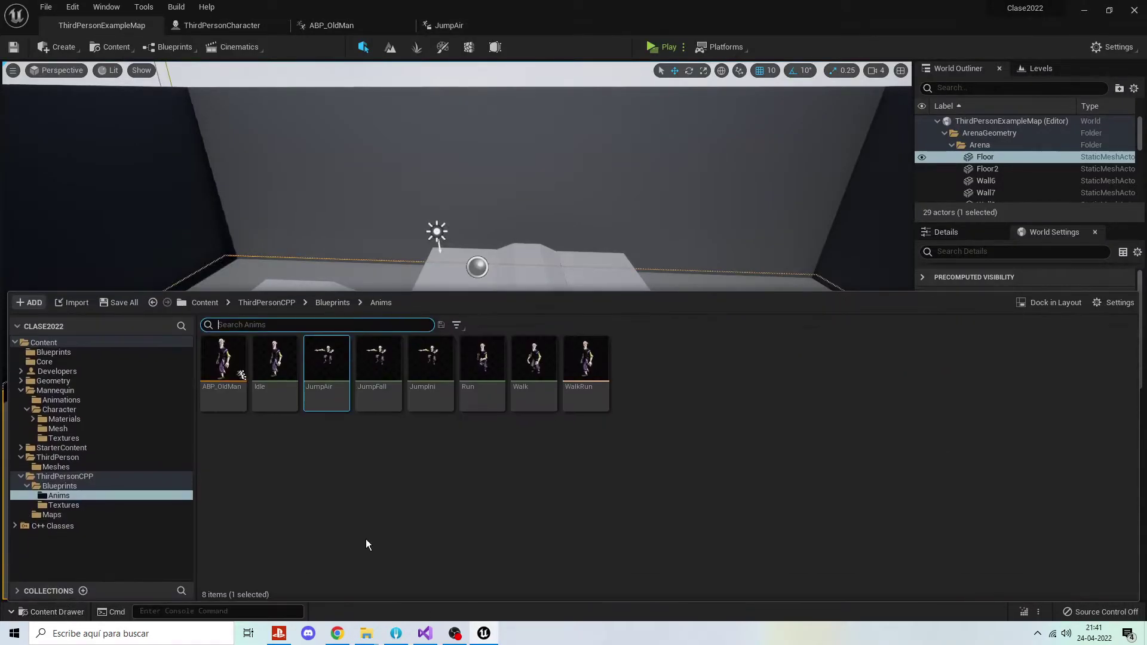
double_click(379, 371)
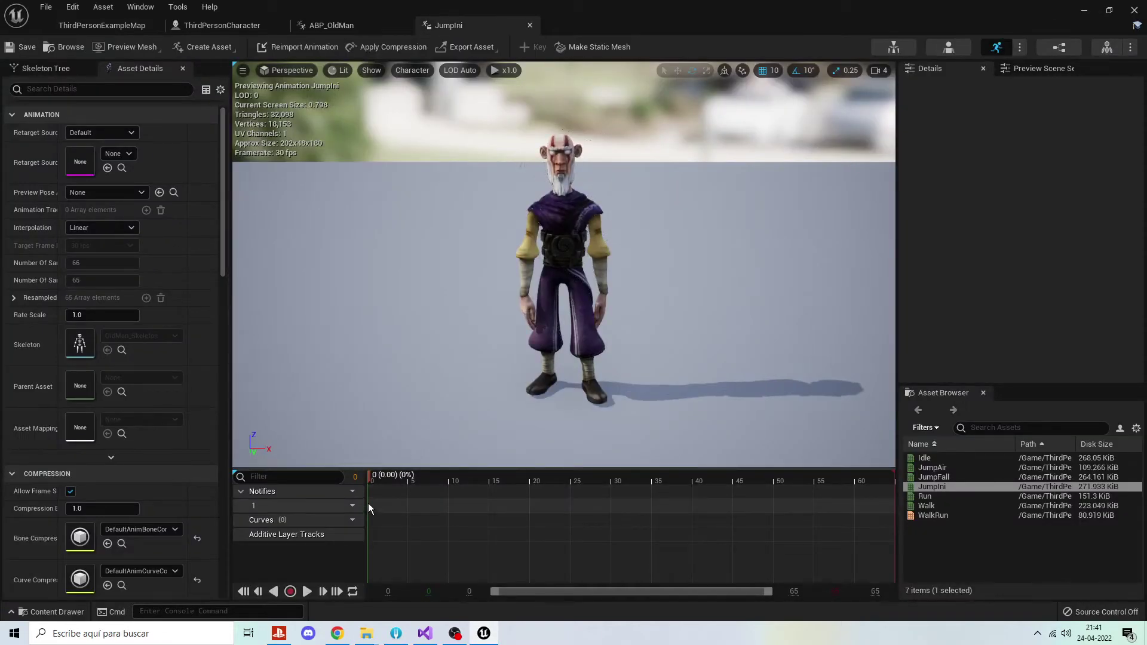
drag(369, 478, 611, 488)
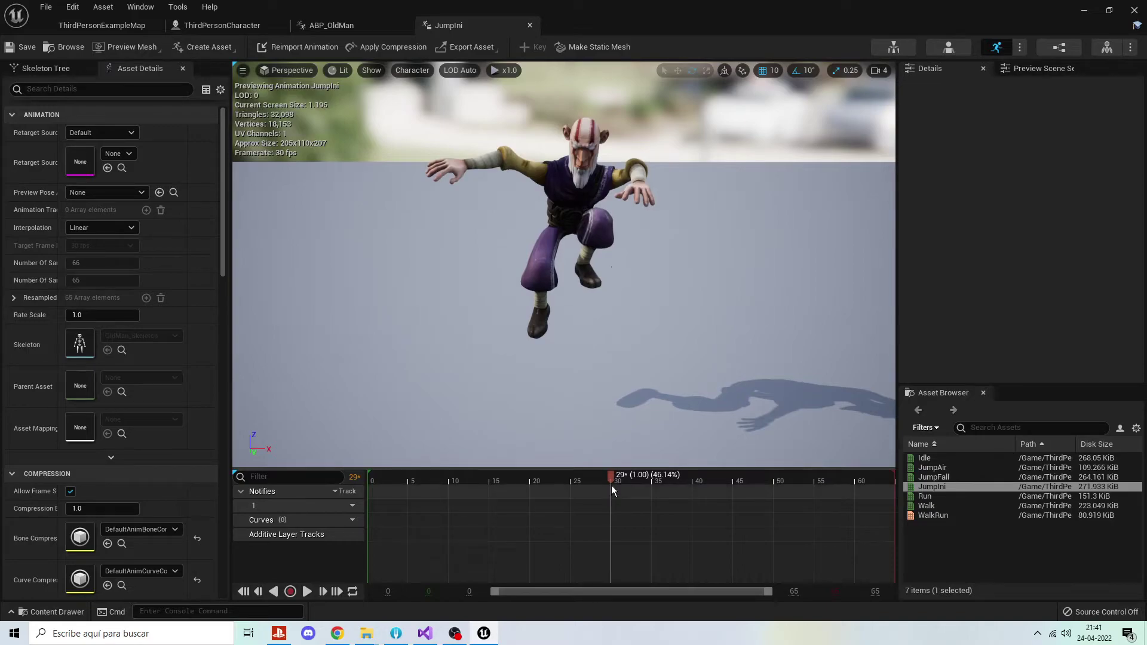
right_click(611, 486)
click(576, 543)
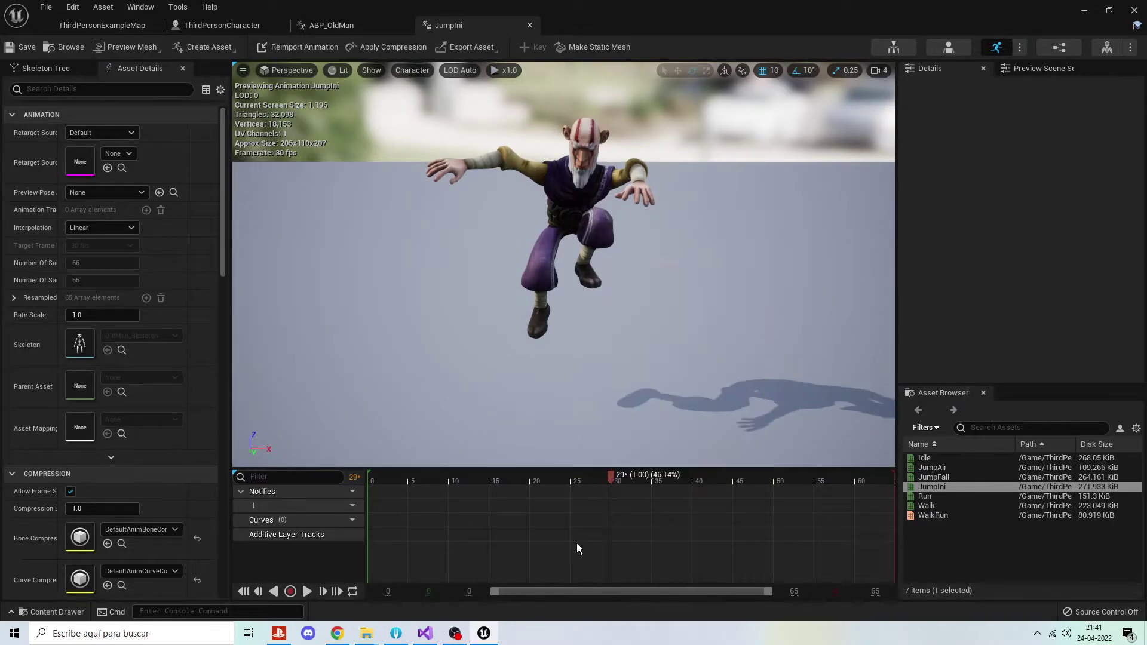
right_click(608, 486)
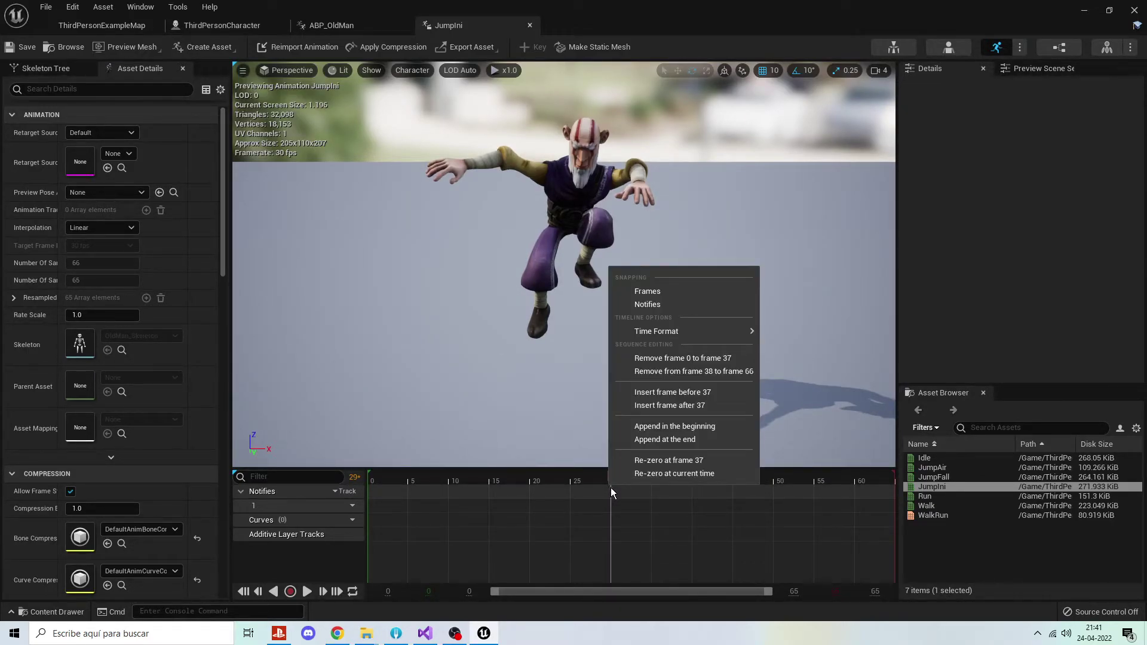
click(584, 475)
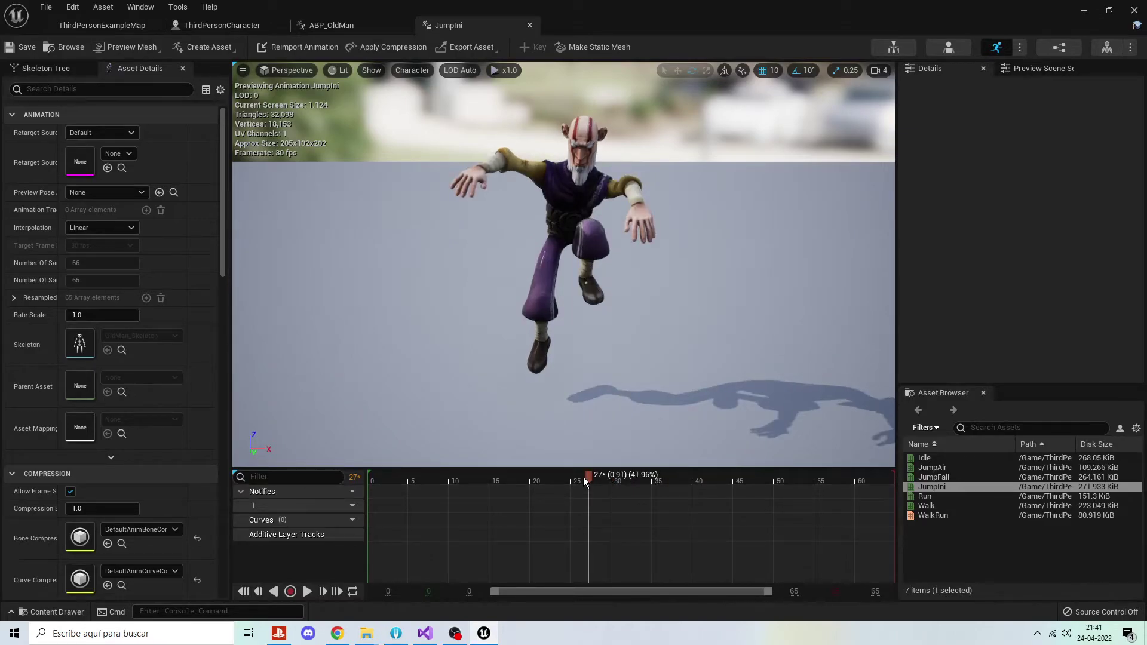
drag(584, 476, 611, 478)
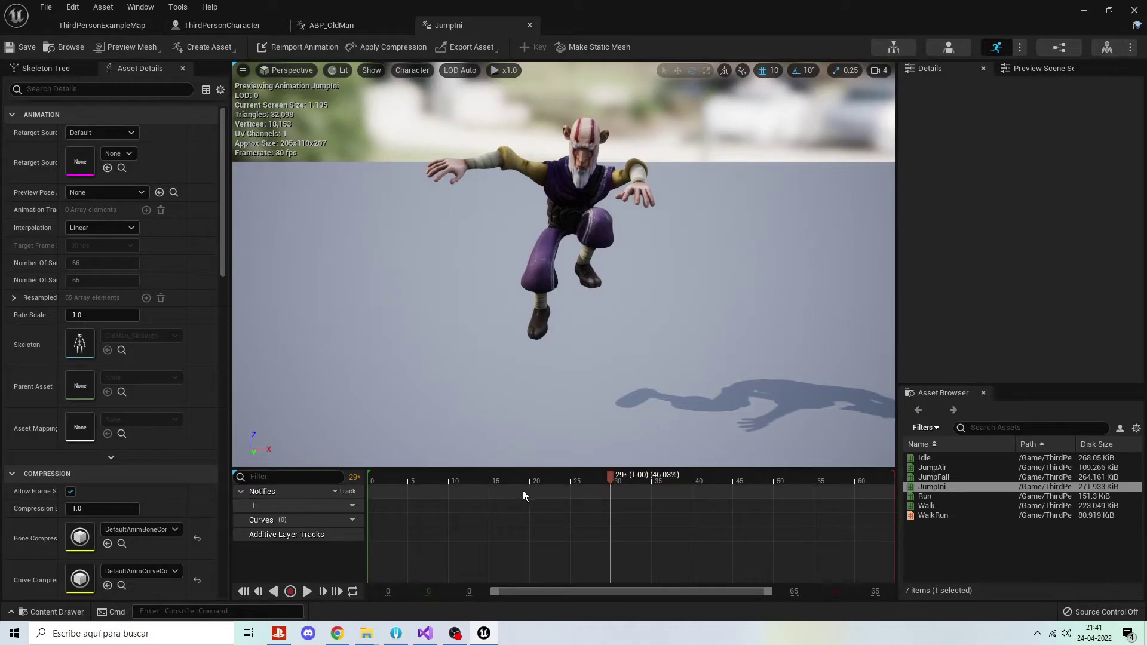
Remove frames 31 to 66 from JumpIni, preview it, save, and close the editor.
right_click(611, 481)
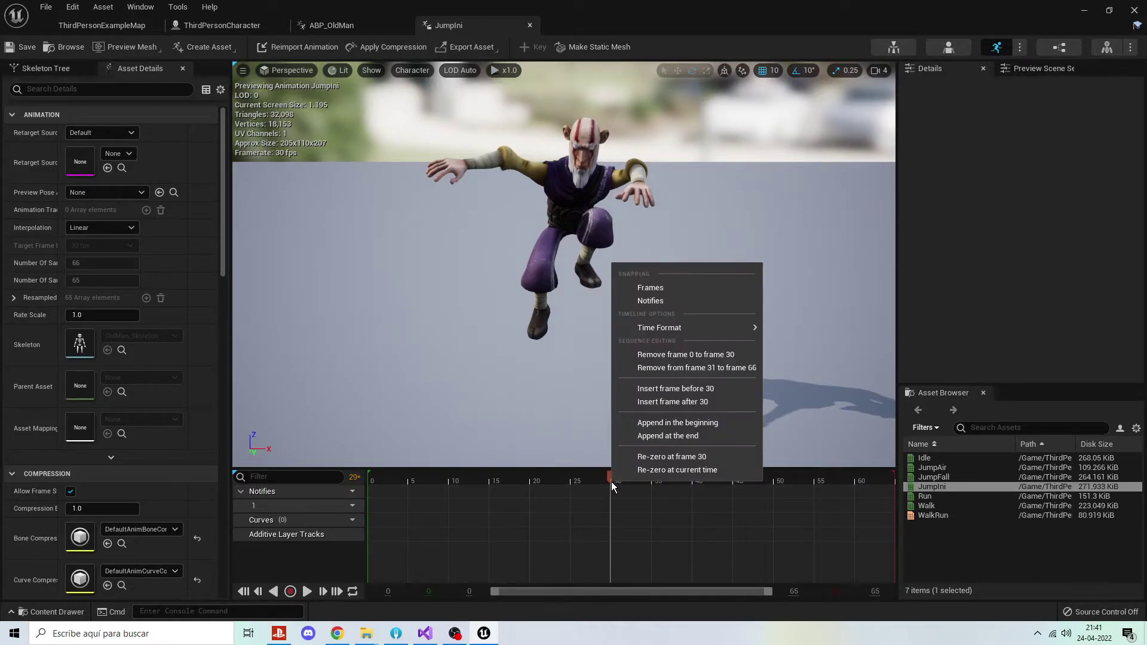
click(692, 368)
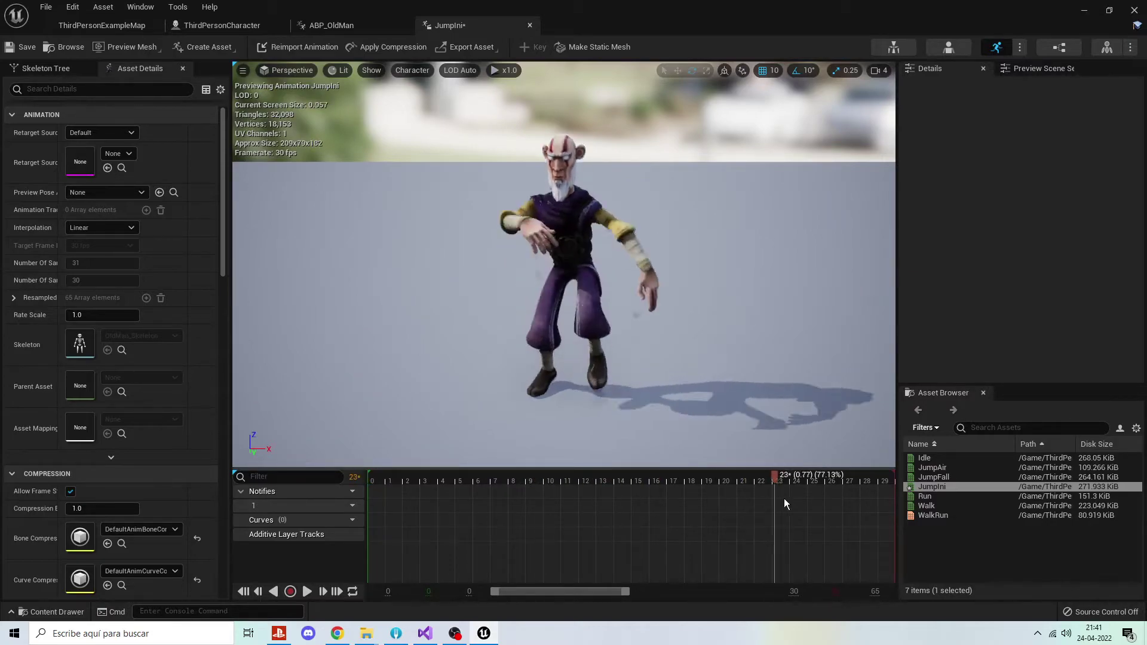
drag(376, 476, 892, 475)
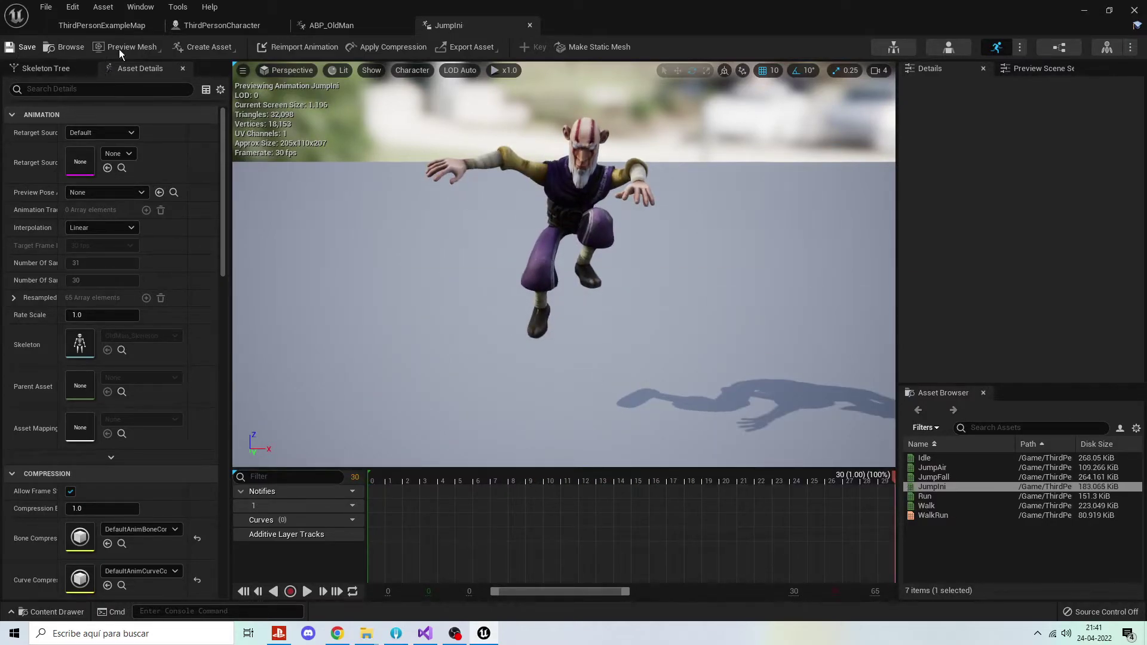
click(530, 25)
click(111, 26)
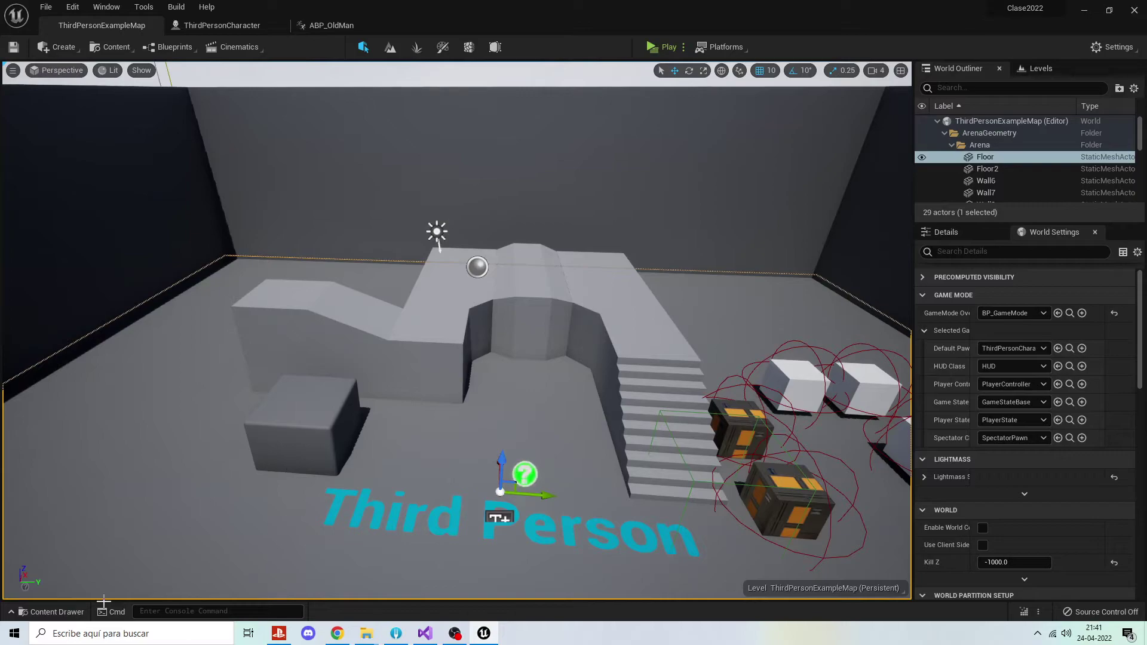
Open JumpFall and remove frames 0 to 35, leaving 32 samples.
click(84, 612)
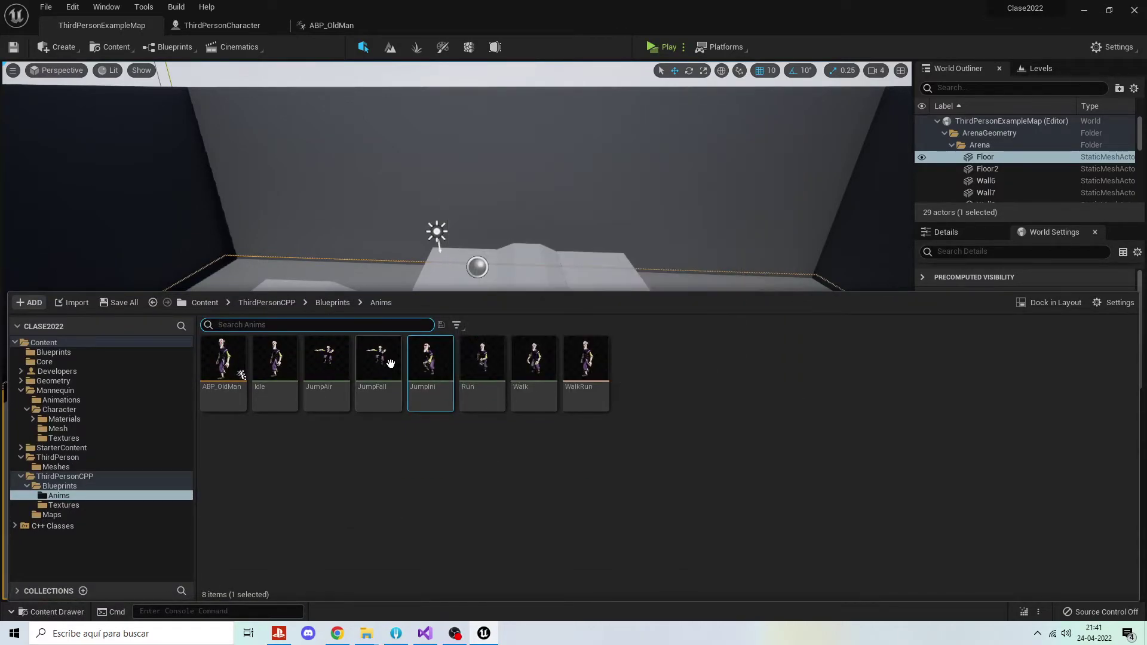
click(388, 365)
double_click(404, 408)
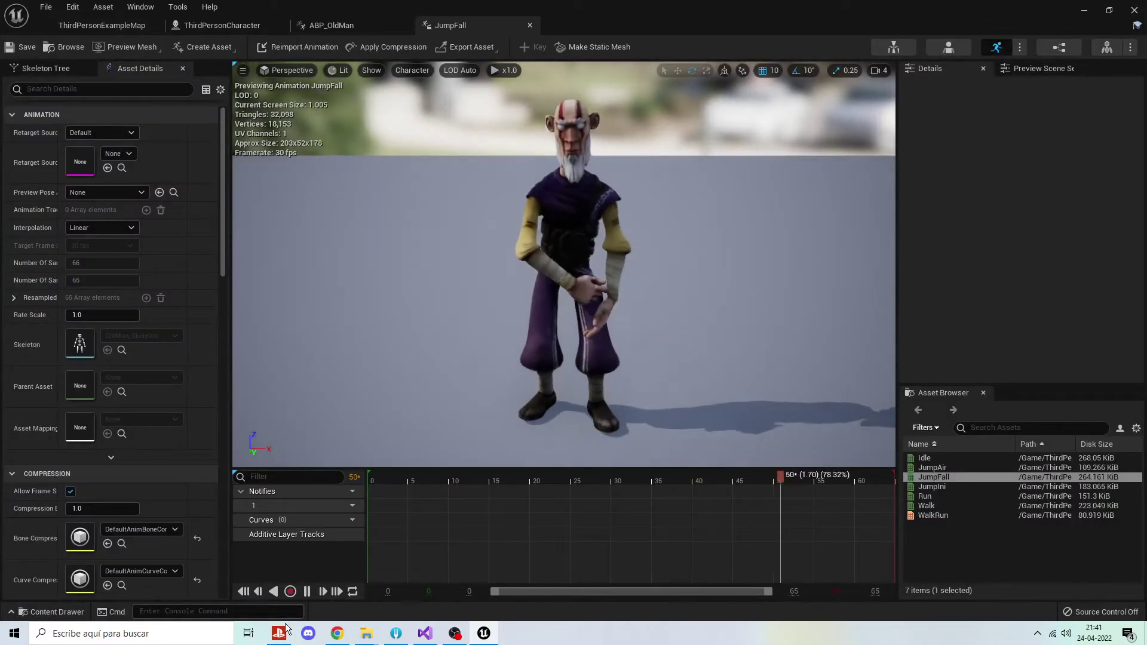
mouse_move(427, 481)
mouse_down()
mouse_move(747, 494)
mouse_move(639, 510)
mouse_move(651, 515)
mouse_up()
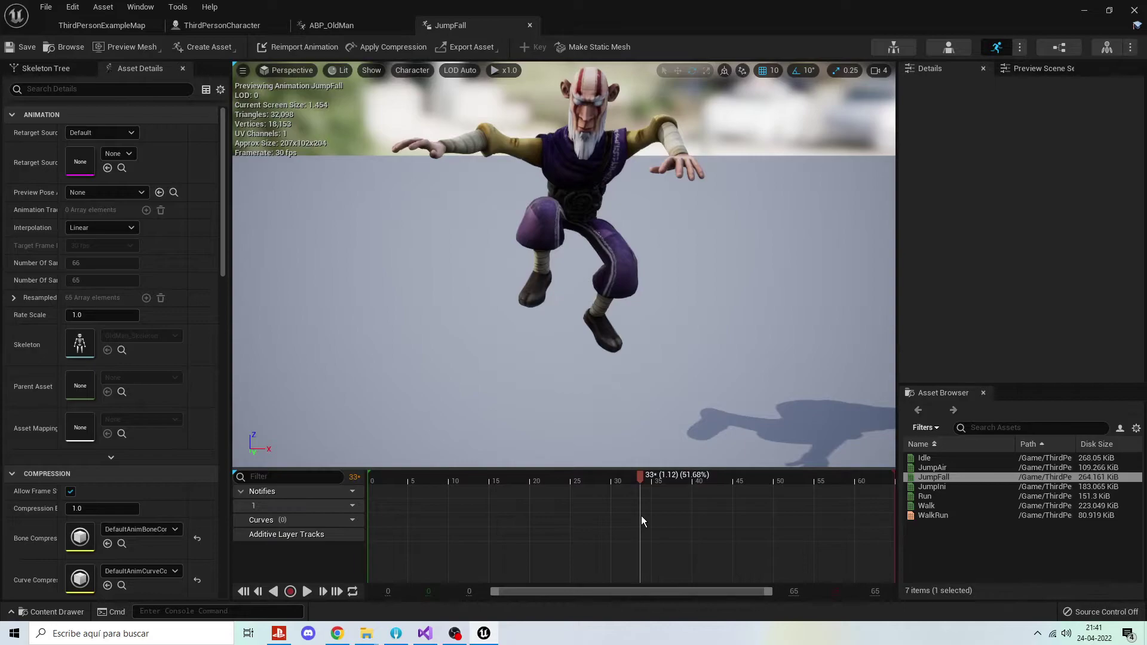
right_click(651, 478)
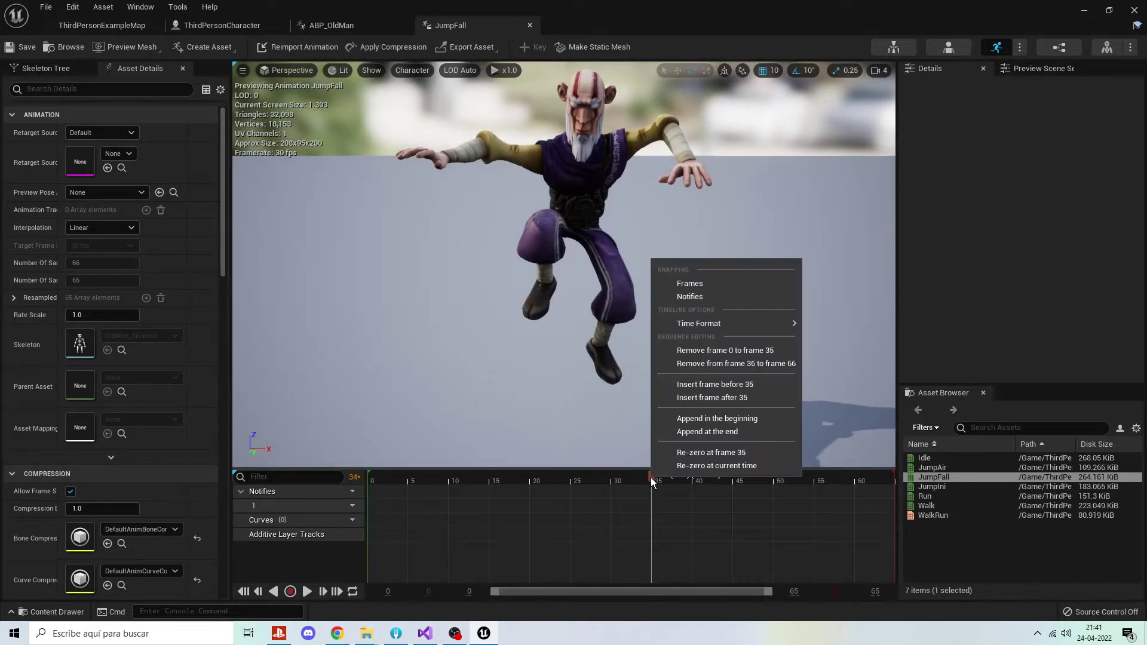
click(737, 350)
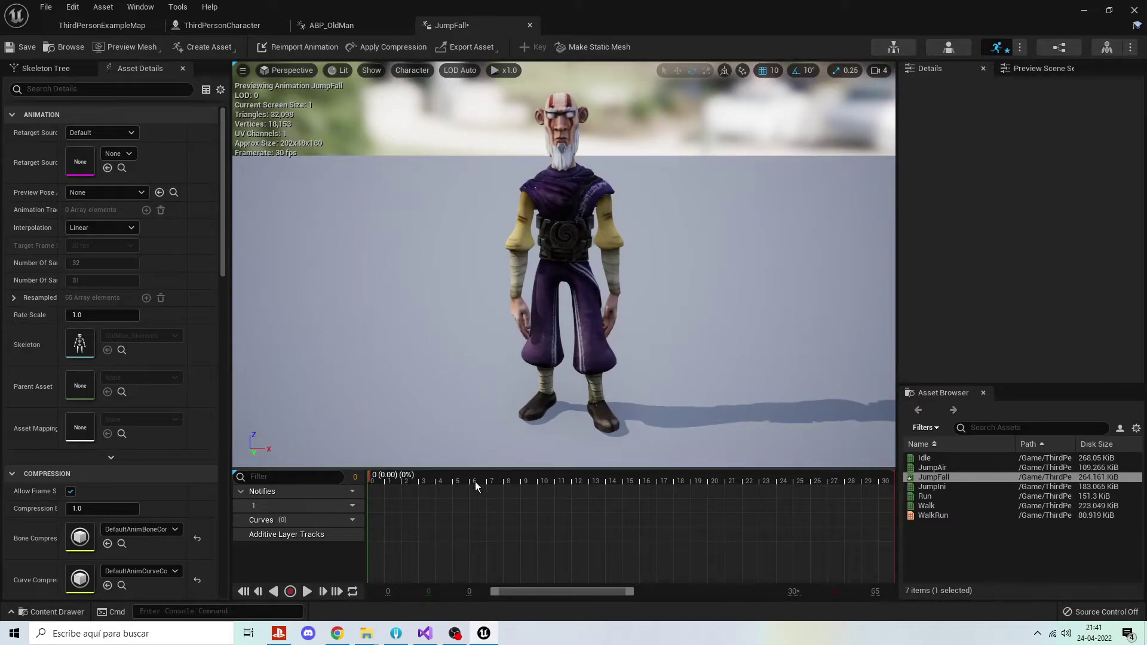
Preview the trimmed JumpFall, reset it to frame 0, and return to the level map.
click(307, 592)
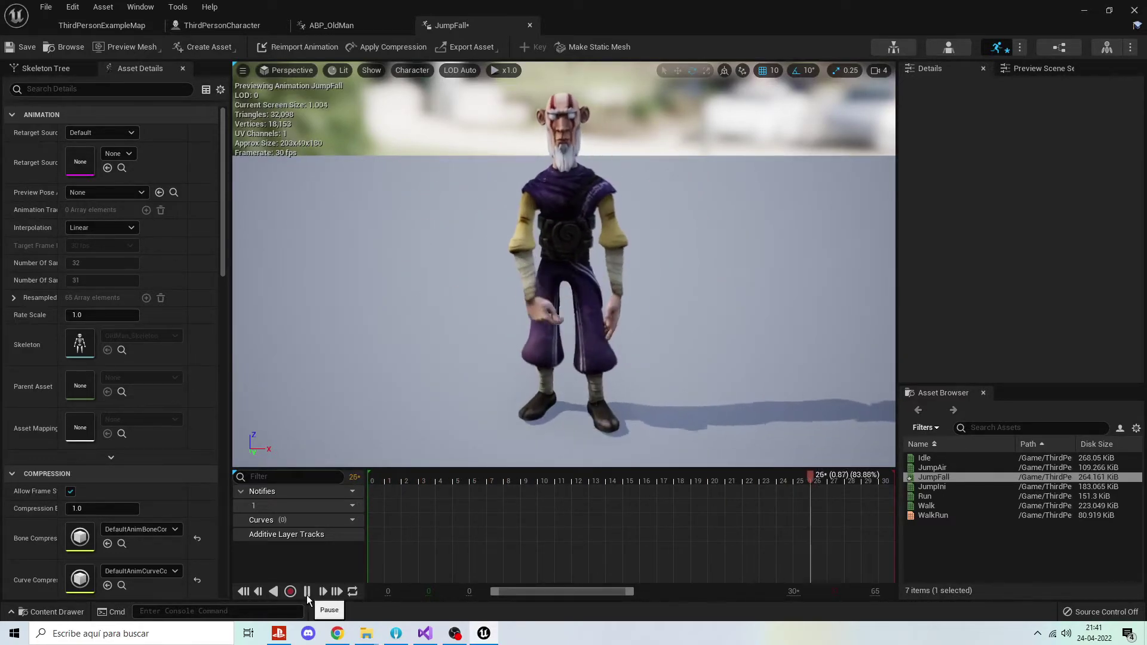
click(307, 593)
drag(615, 477, 370, 479)
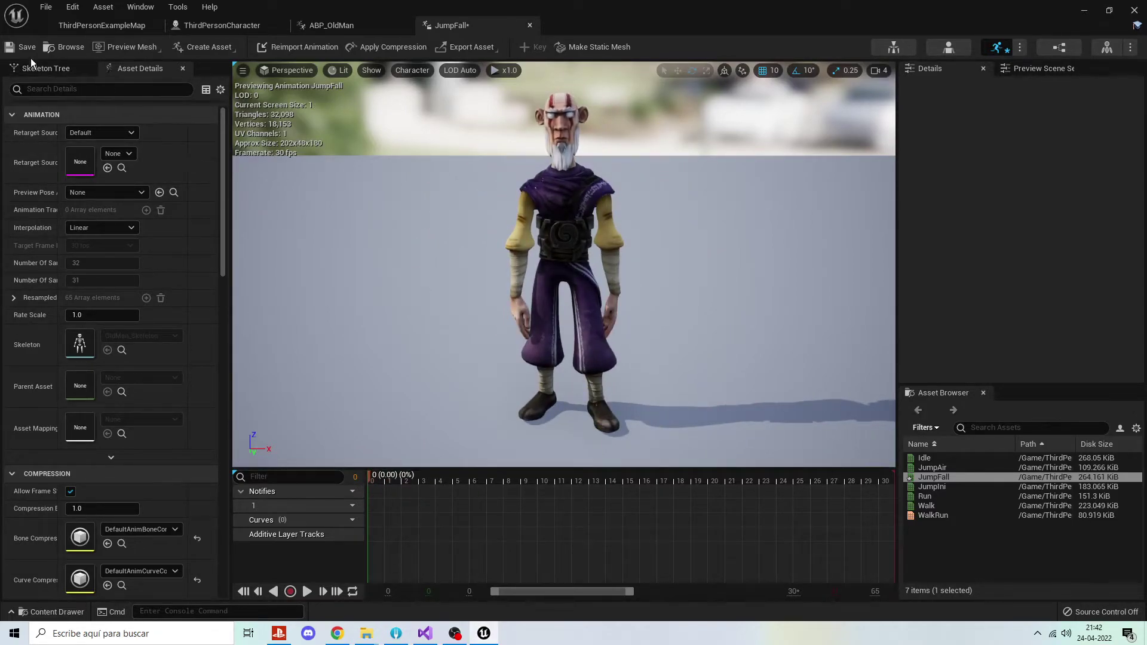
click(80, 25)
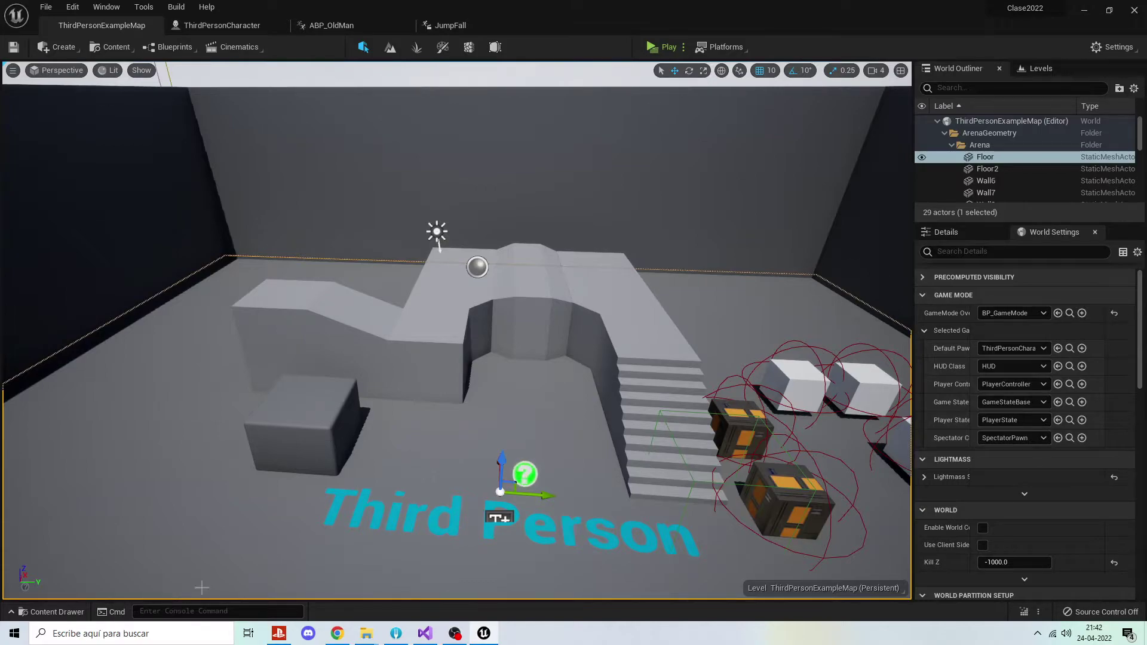
In ABP_OldMan's New State Machine, create JumpIni, JumpAir and JumpFall states from their animations.
click(56, 611)
click(383, 526)
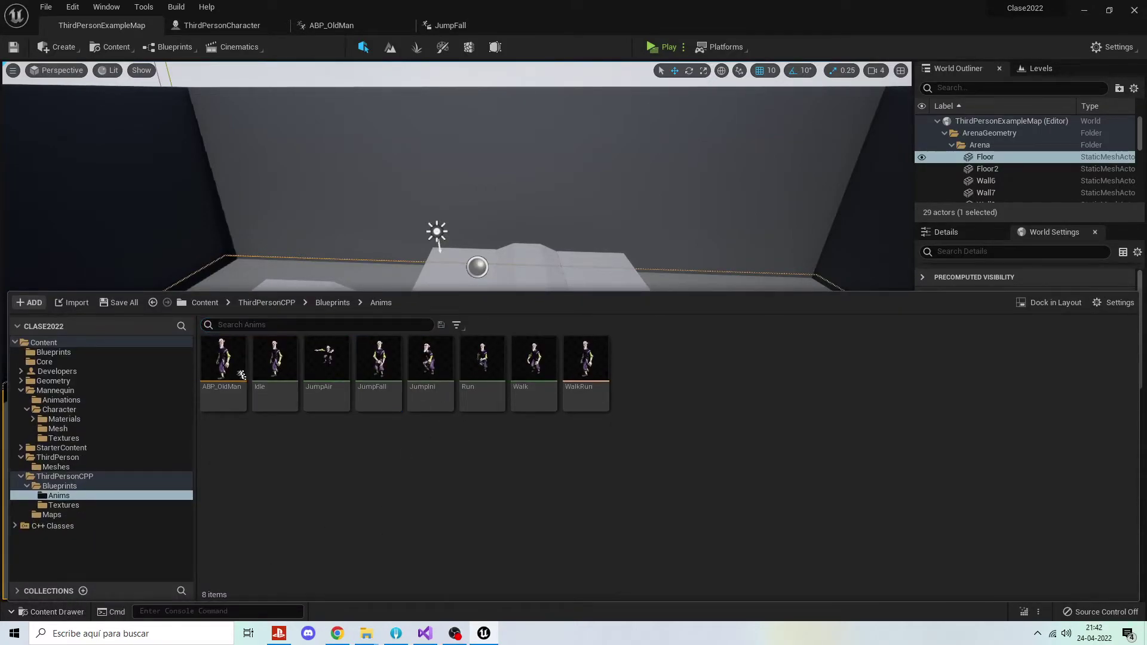
click(338, 26)
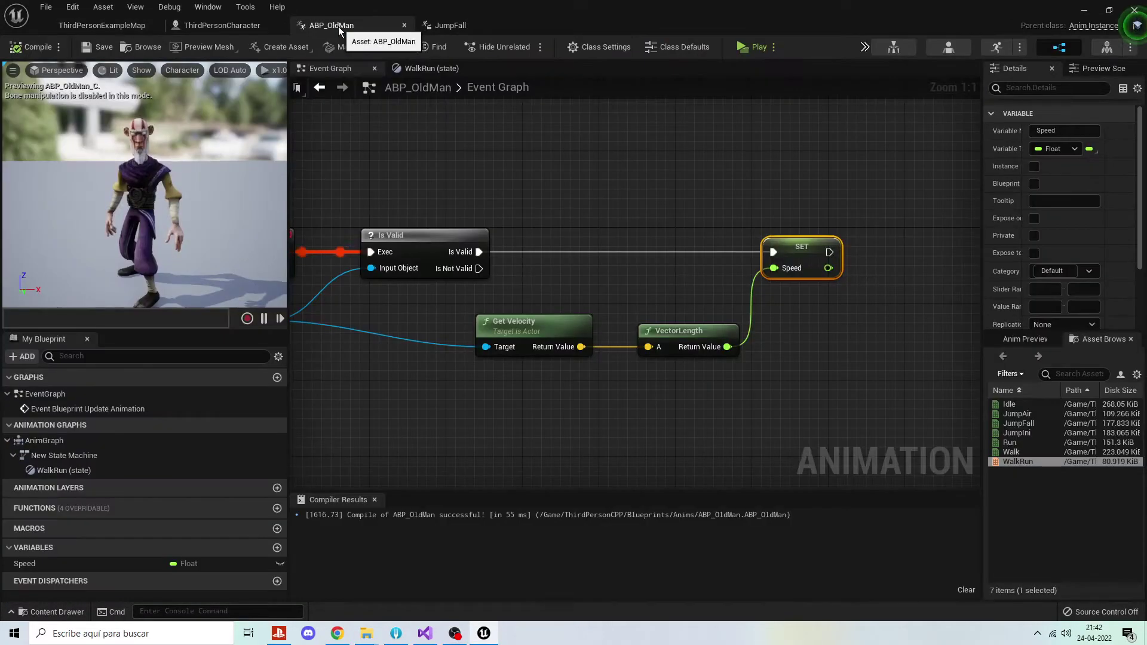
click(427, 72)
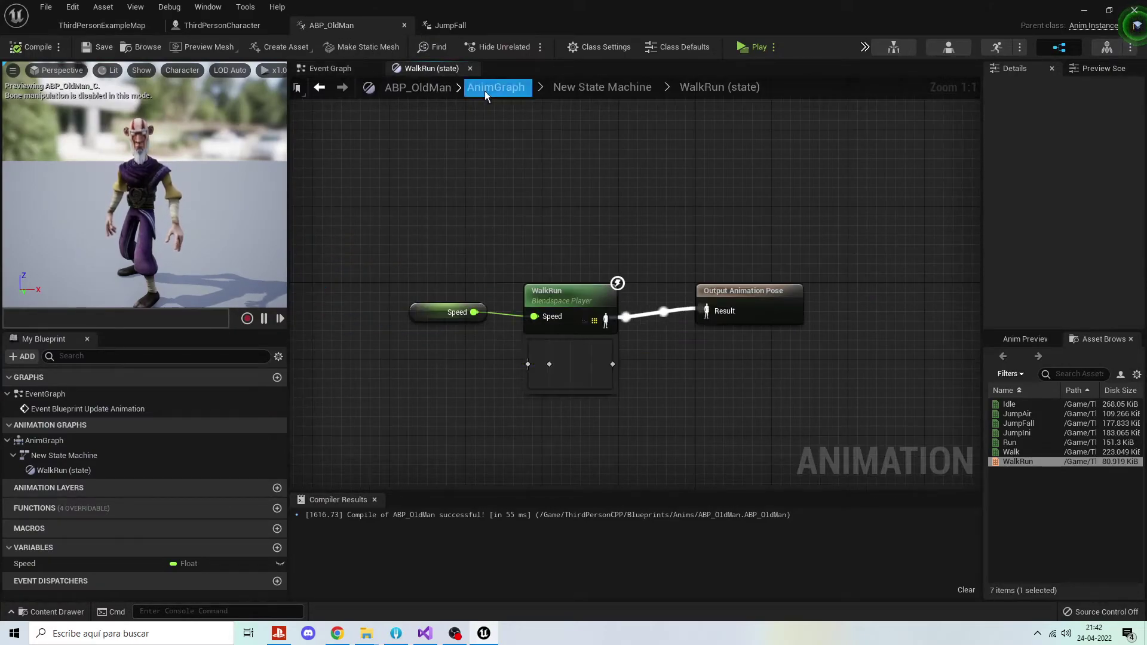
click(618, 90)
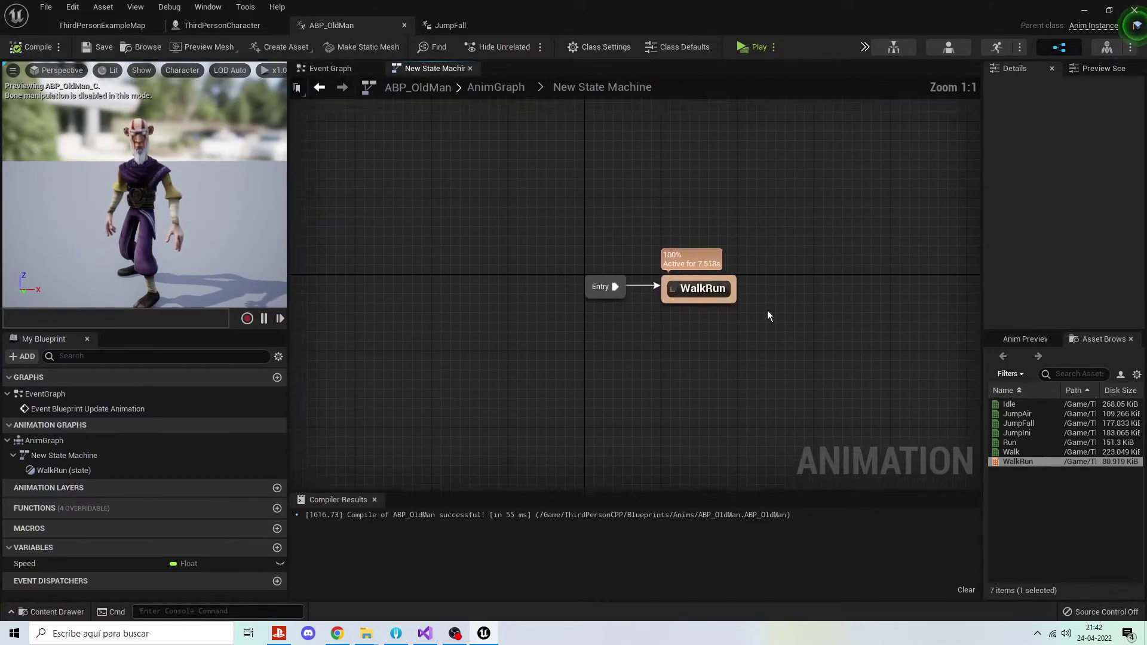
drag(1016, 433, 630, 216)
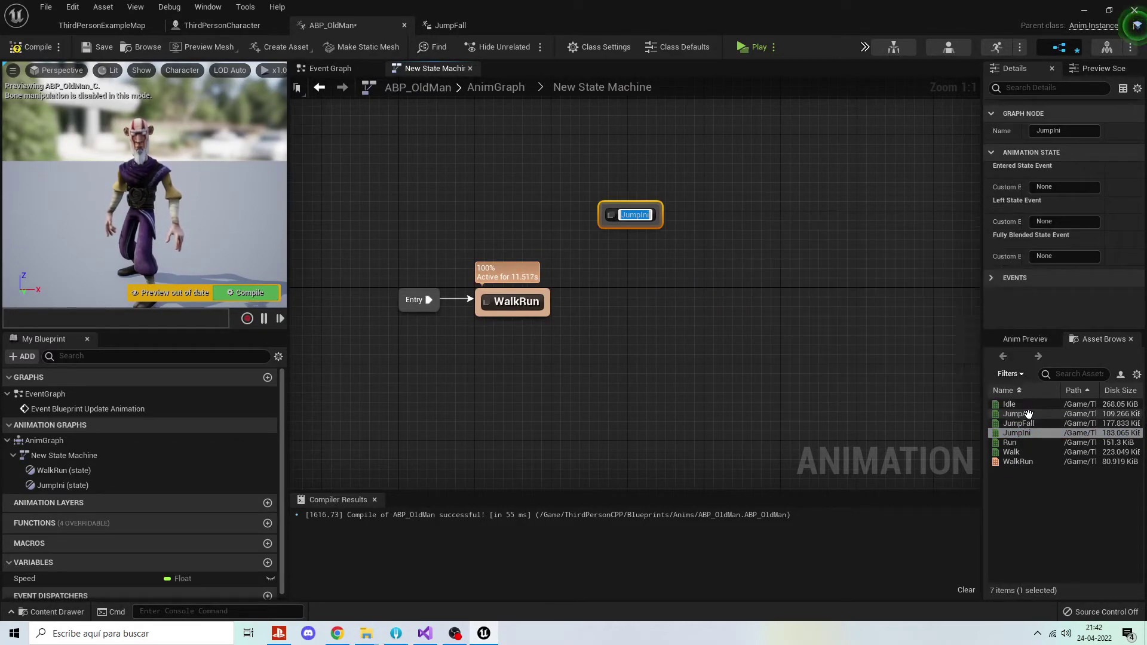
drag(1017, 414, 774, 177)
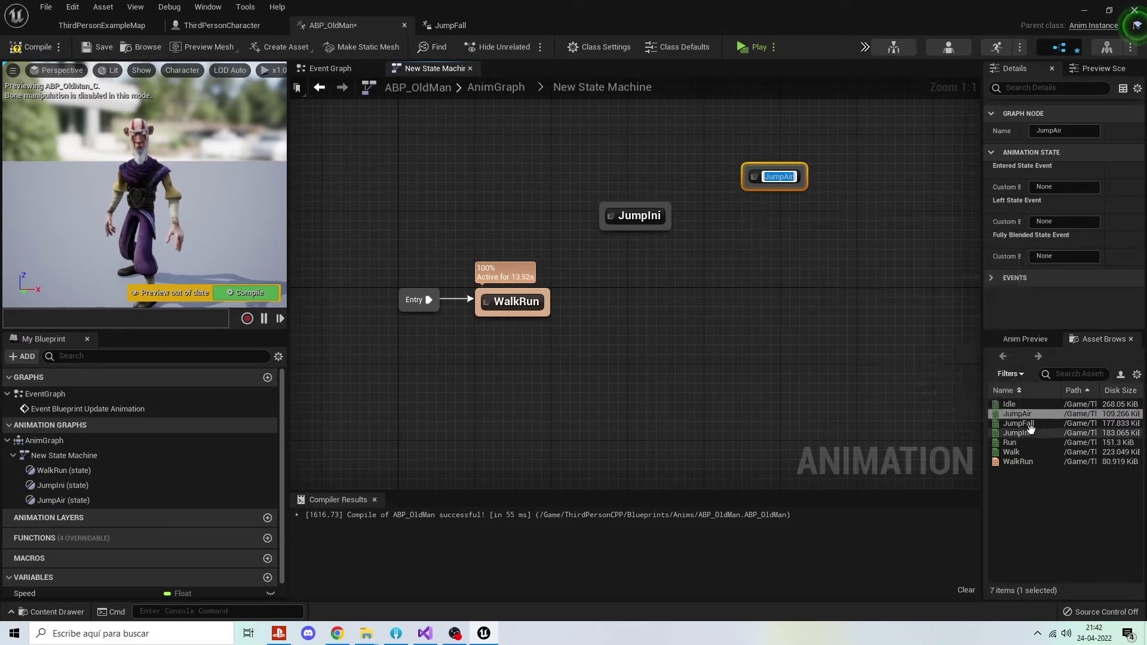
drag(1019, 423, 702, 327)
click(812, 289)
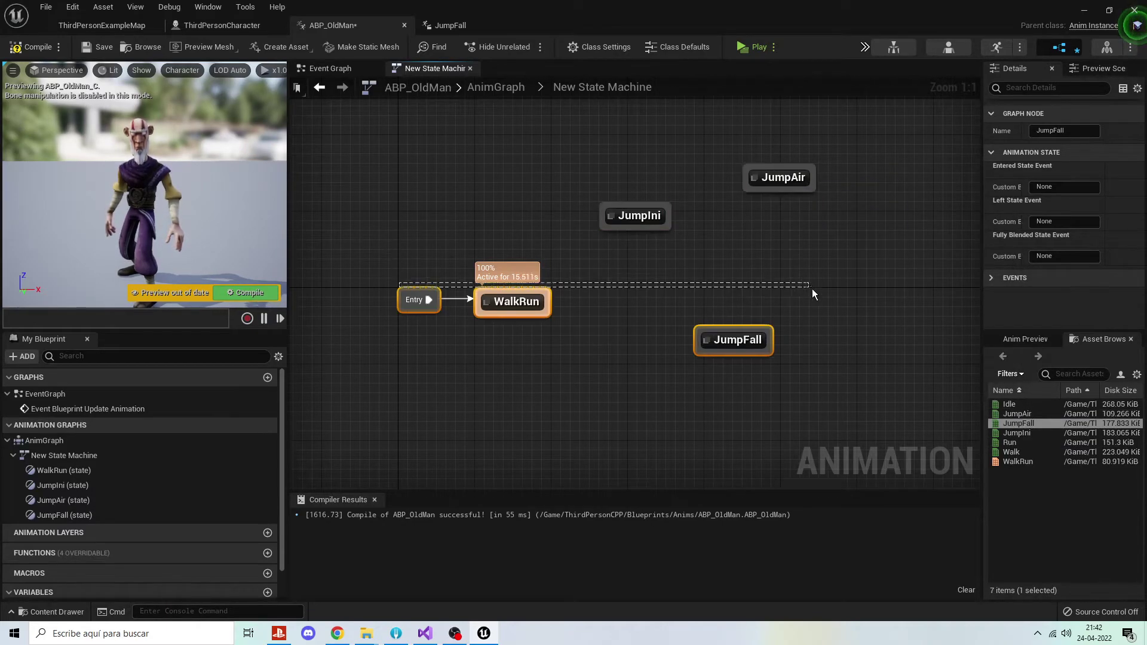
Arrange the three jump states around Entry and WalkRun in the graph.
click(809, 267)
mouse_move(781, 178)
mouse_down()
mouse_move(817, 296)
mouse_move(816, 274)
mouse_up()
drag(719, 356, 692, 382)
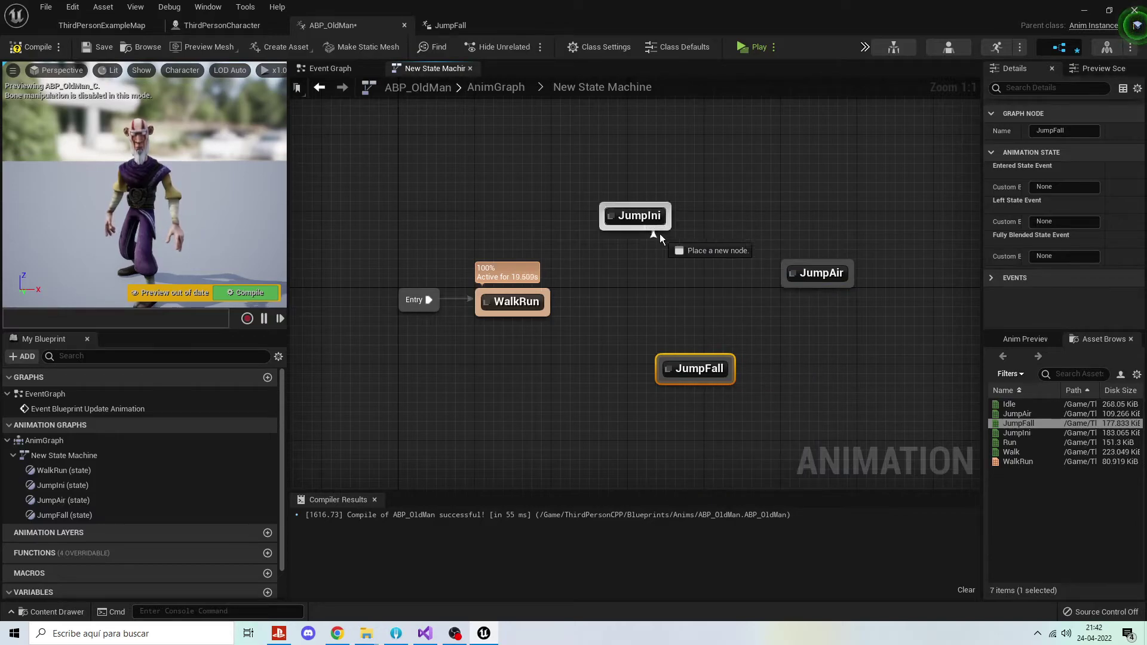
mouse_move(643, 232)
mouse_down()
mouse_move(676, 246)
mouse_move(694, 230)
mouse_up()
click(637, 218)
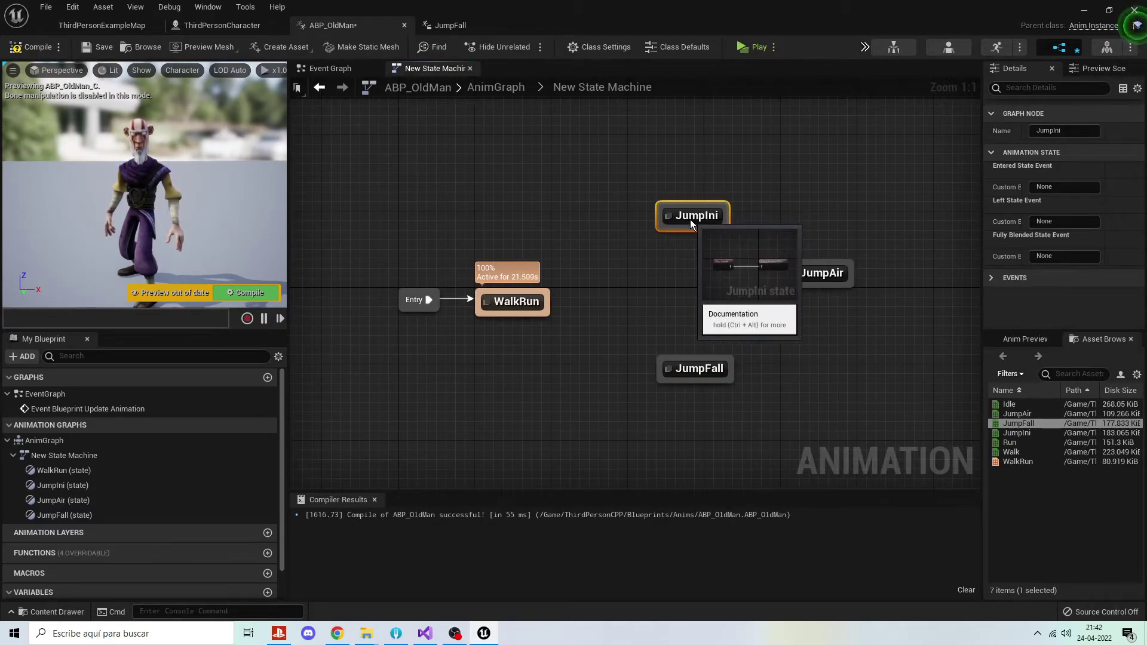
mouse_move(338, 238)
mouse_down()
mouse_move(534, 328)
mouse_move(570, 301)
mouse_up()
click(515, 370)
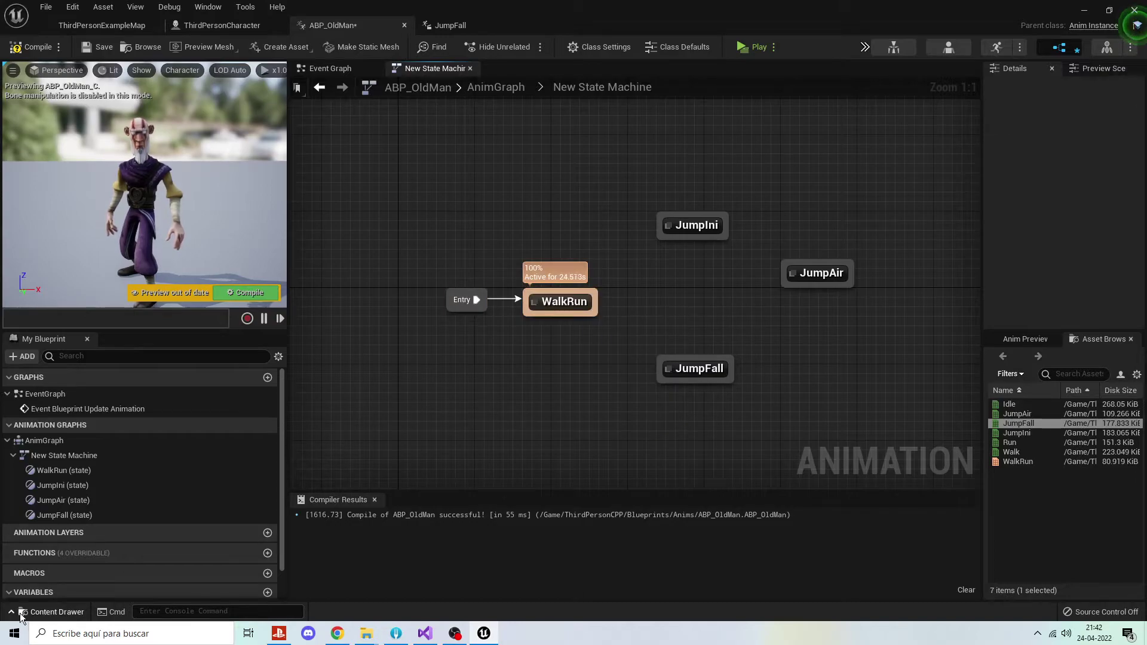
Create a Boolean variable named IsAir? in My Blueprint and compile ABP_OldMan.
click(260, 592)
text(IsAir)
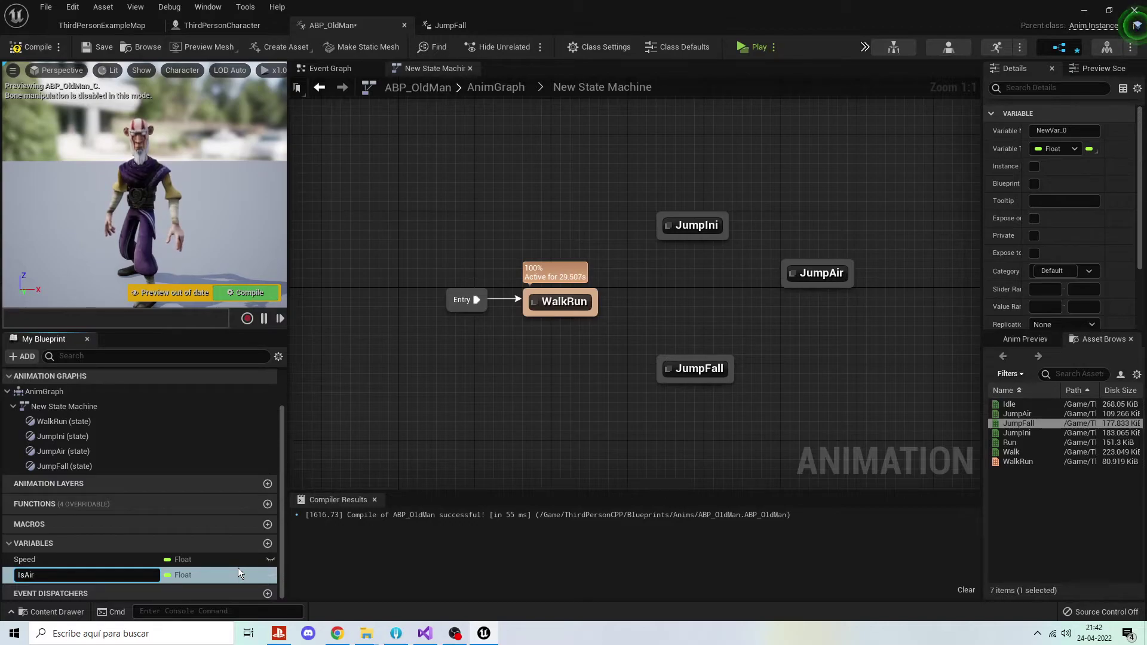
text(?)
key(Return)
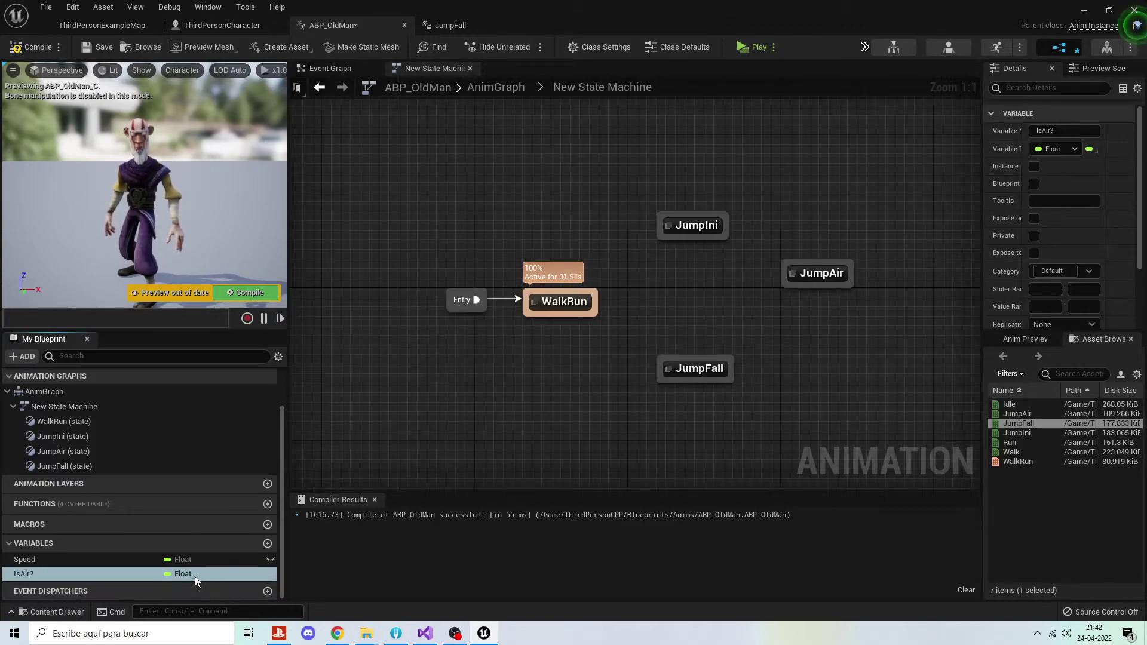
click(195, 576)
click(220, 335)
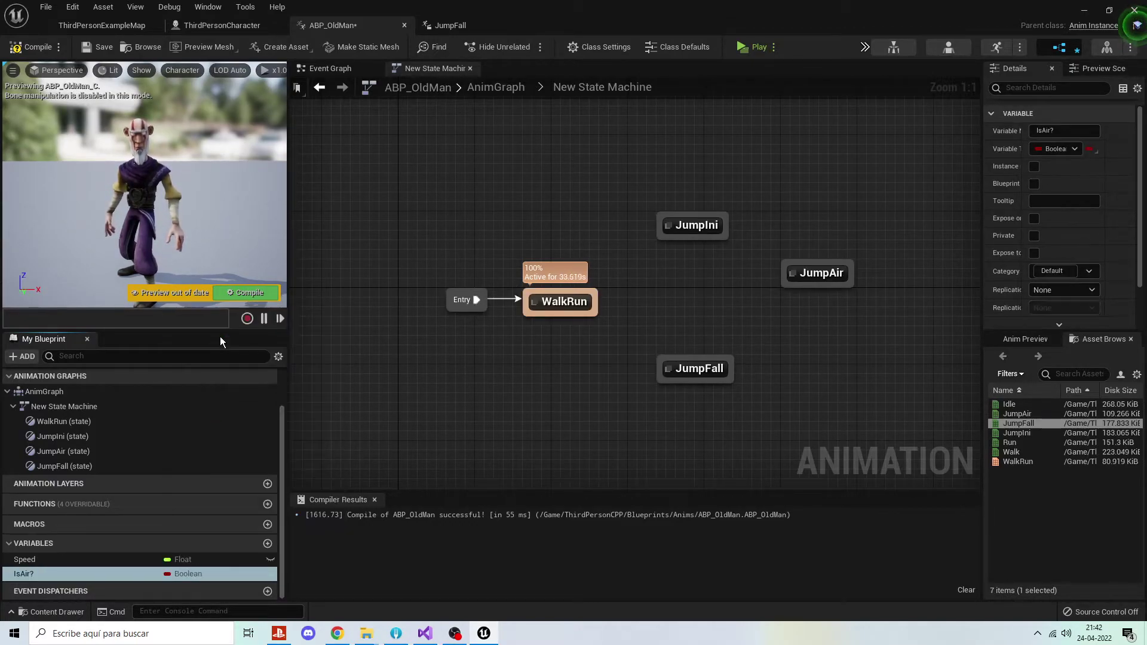
click(15, 48)
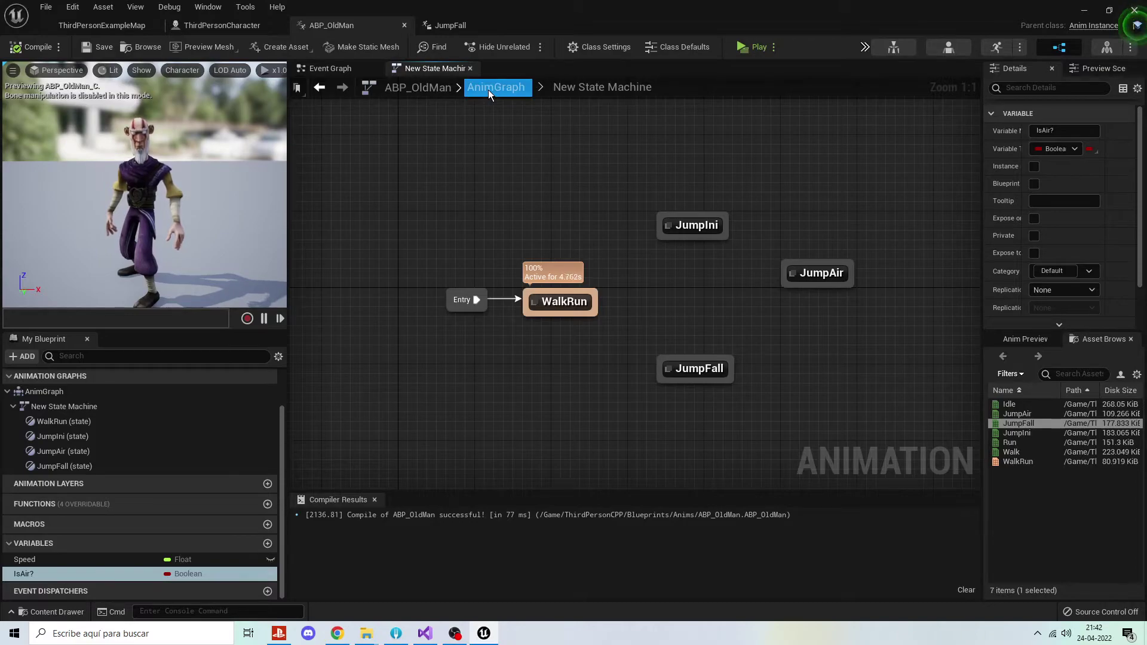
click(326, 70)
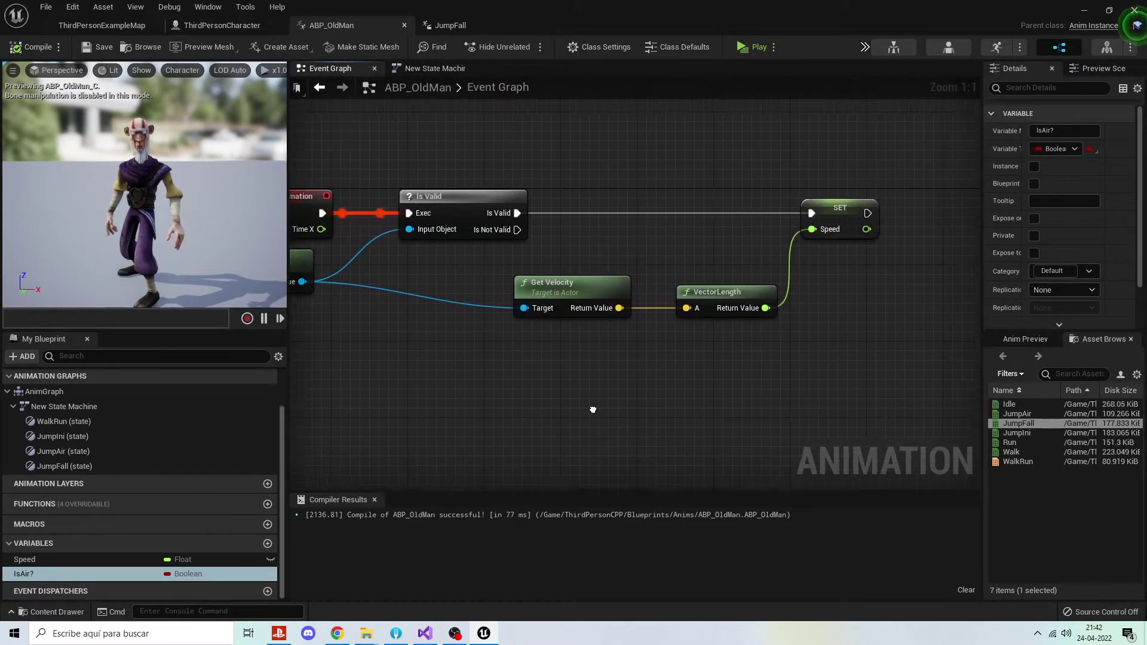
Add a Cast To ThirdPersonCharacter node fed by the pawn owner output.
scroll(494, 411, down, 1)
mouse_move(584, 300)
right_down()
mouse_move(493, 410)
mouse_move(612, 398)
right_up()
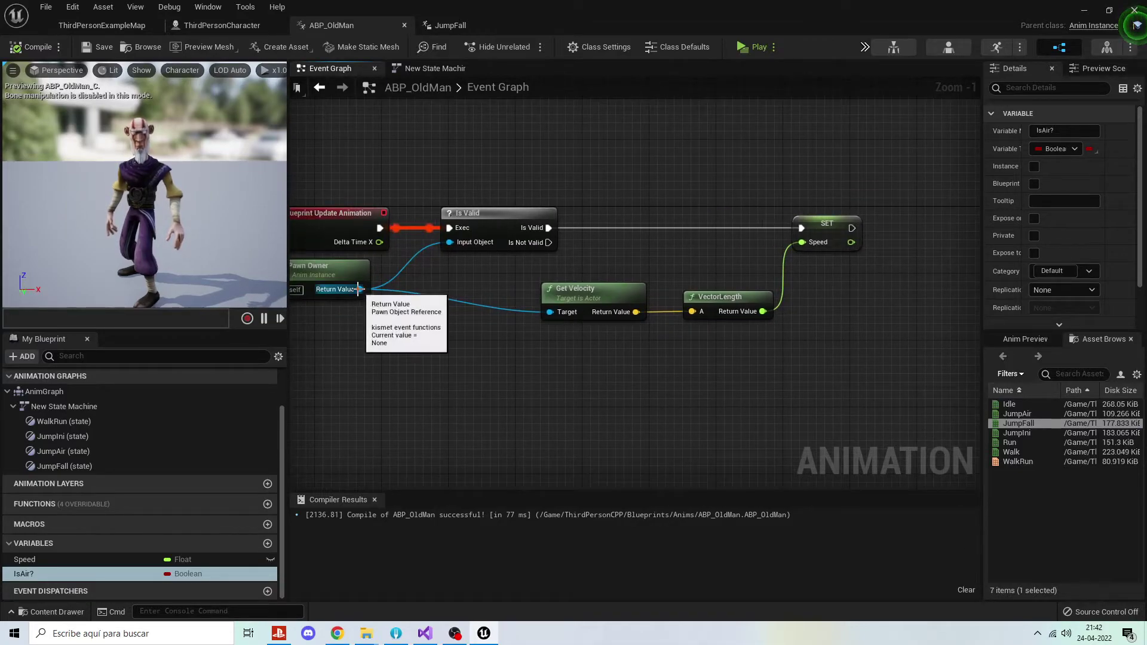
mouse_move(361, 289)
mouse_down()
mouse_move(815, 401)
mouse_move(733, 410)
mouse_up()
text(is fall)
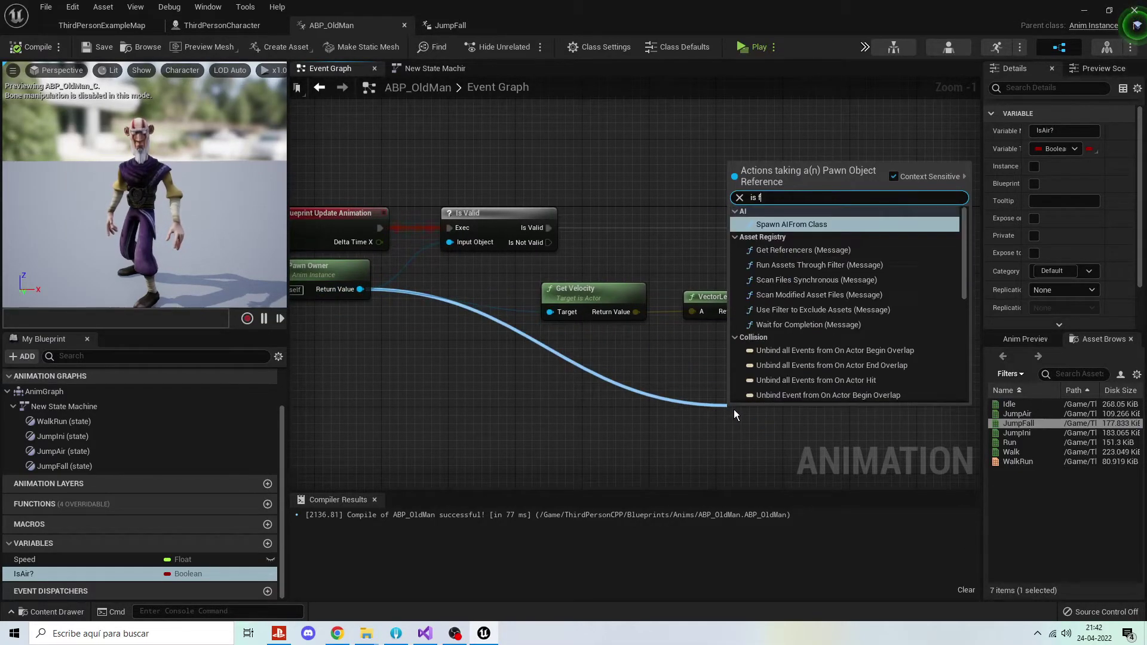
key(BackSpace)
key(BackSpace)
key(BackSpace)
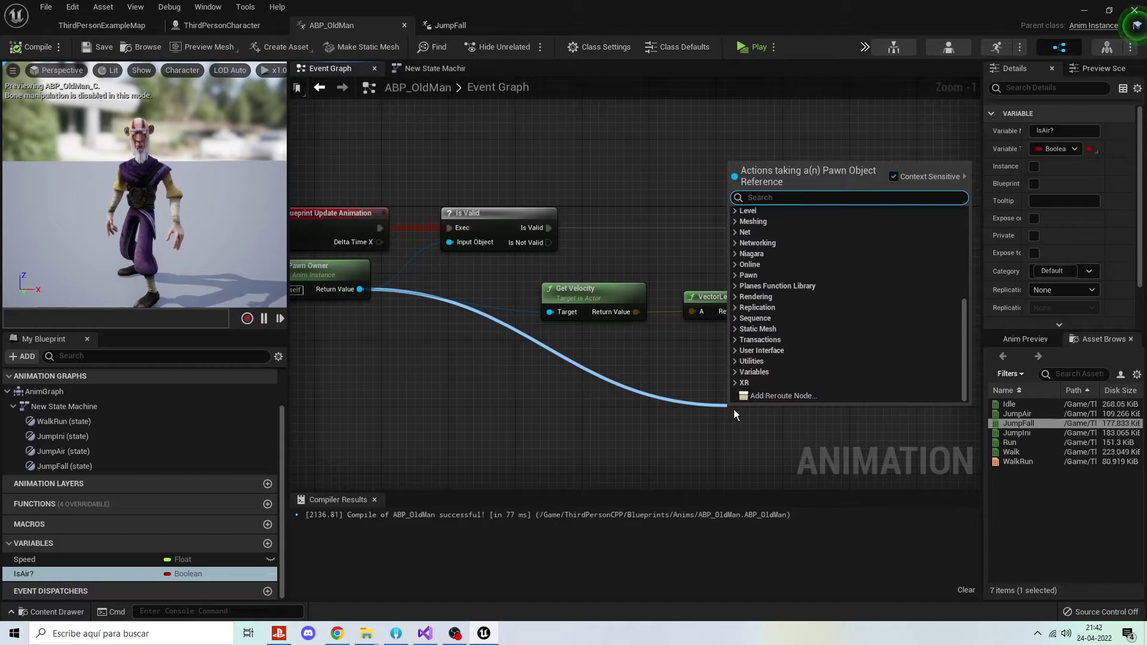
click(446, 363)
right_drag(446, 363, 517, 371)
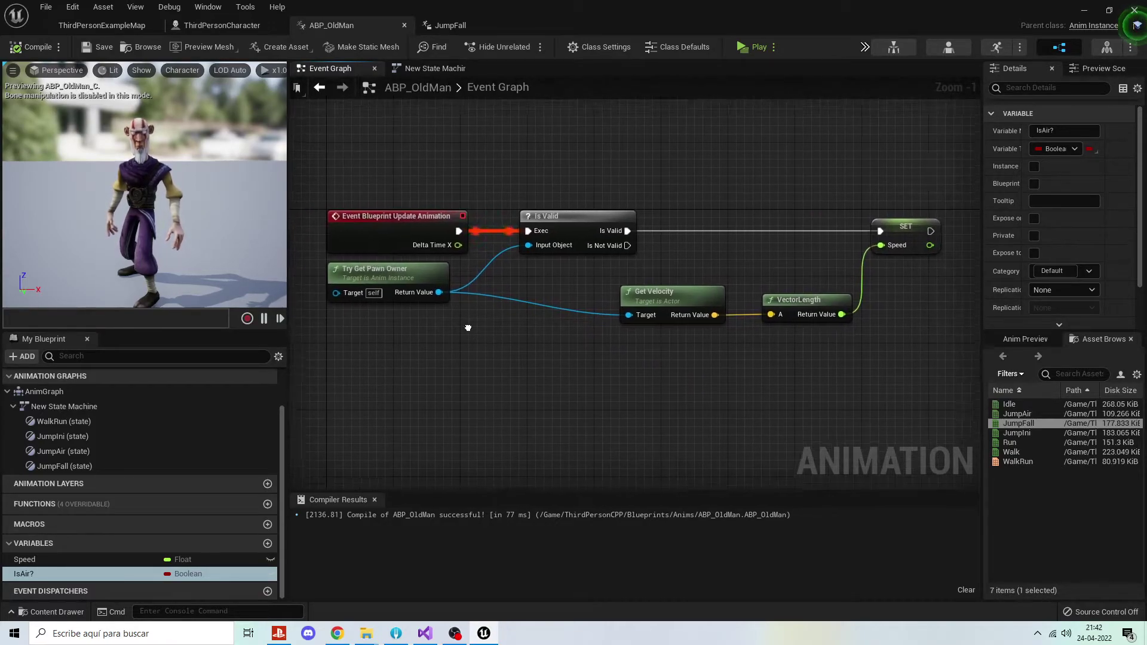
drag(430, 290, 736, 377)
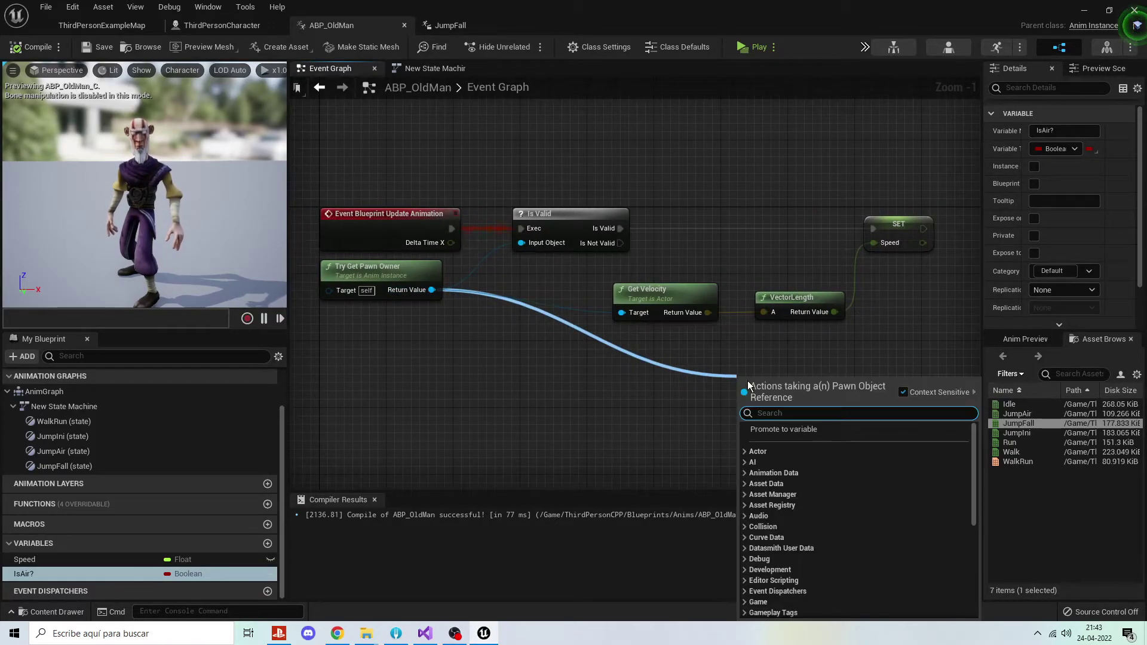
text(fall)
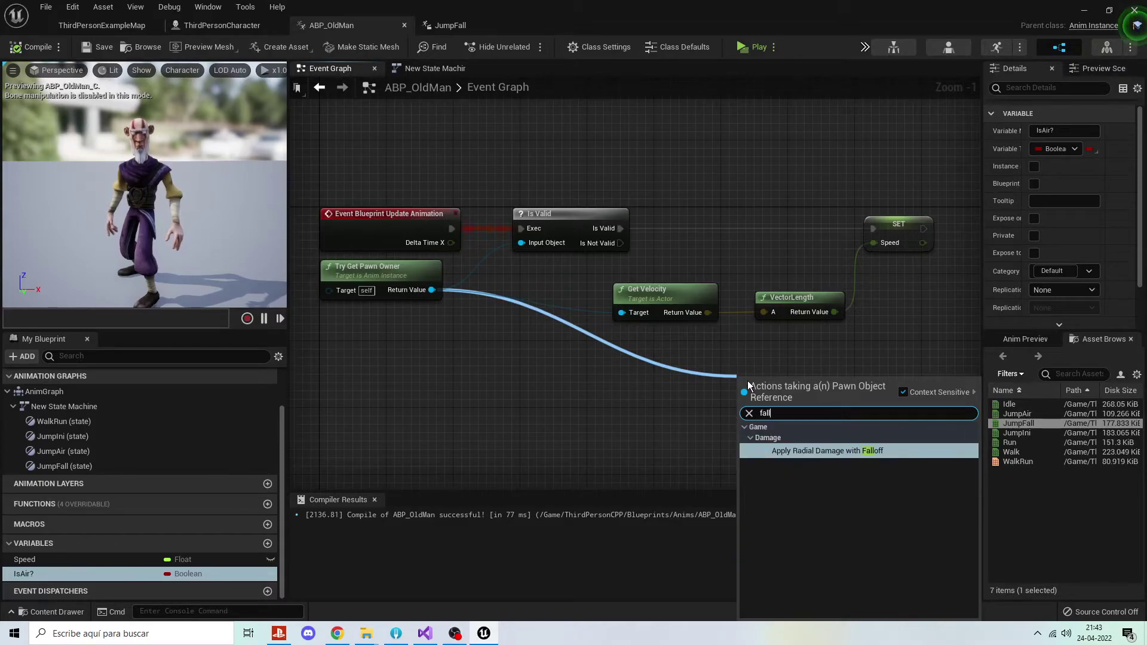
click(644, 425)
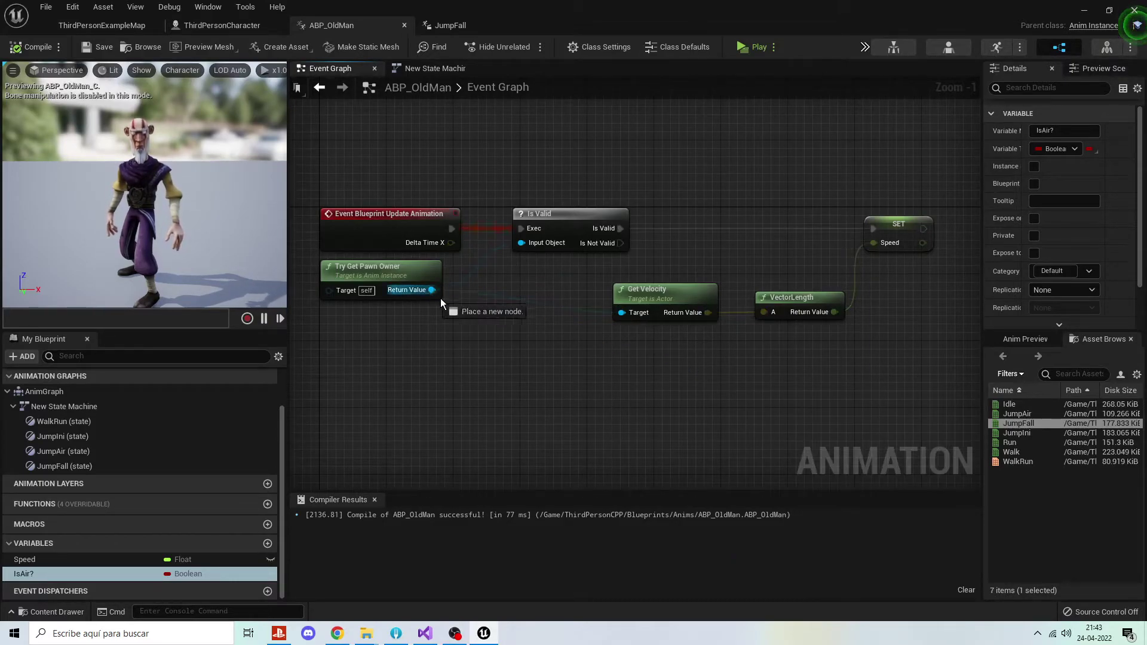
drag(432, 290, 654, 418)
text(cast )
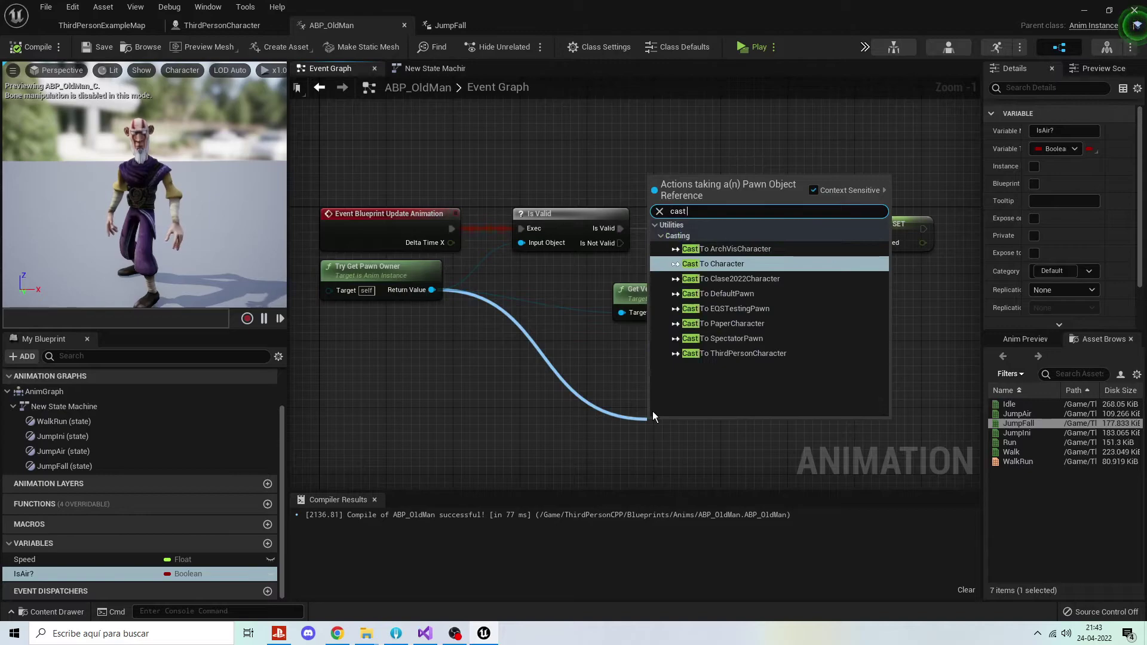
text(to th)
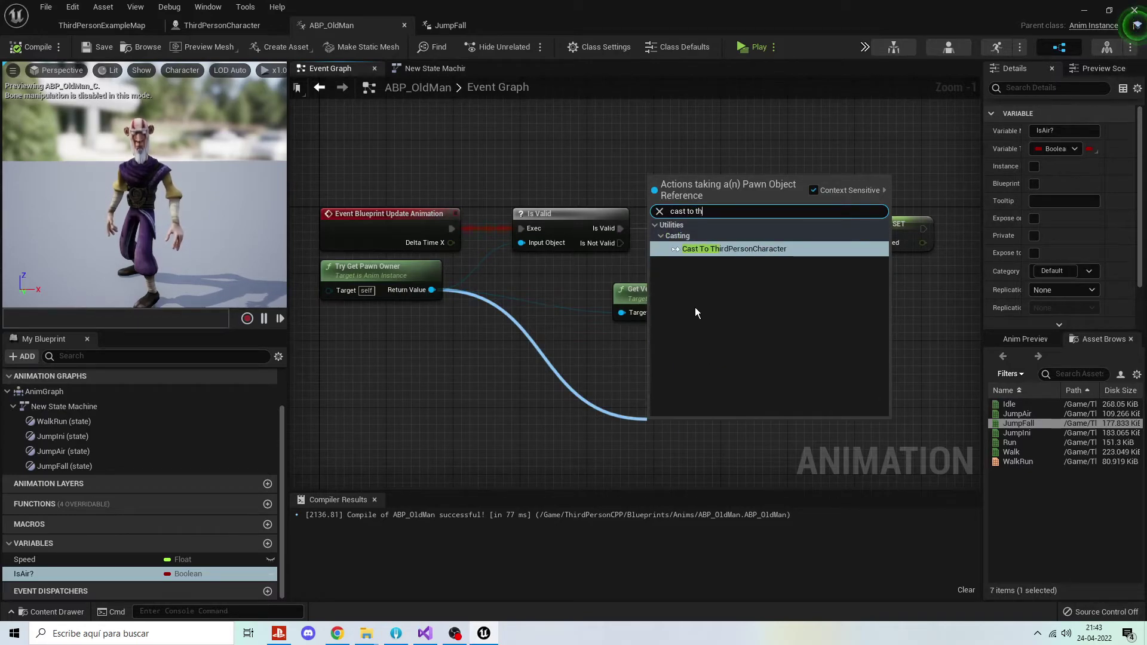
click(739, 248)
Add an Is Falling check on the cast character and chain SET's execution into the cast.
right_drag(575, 377, 356, 291)
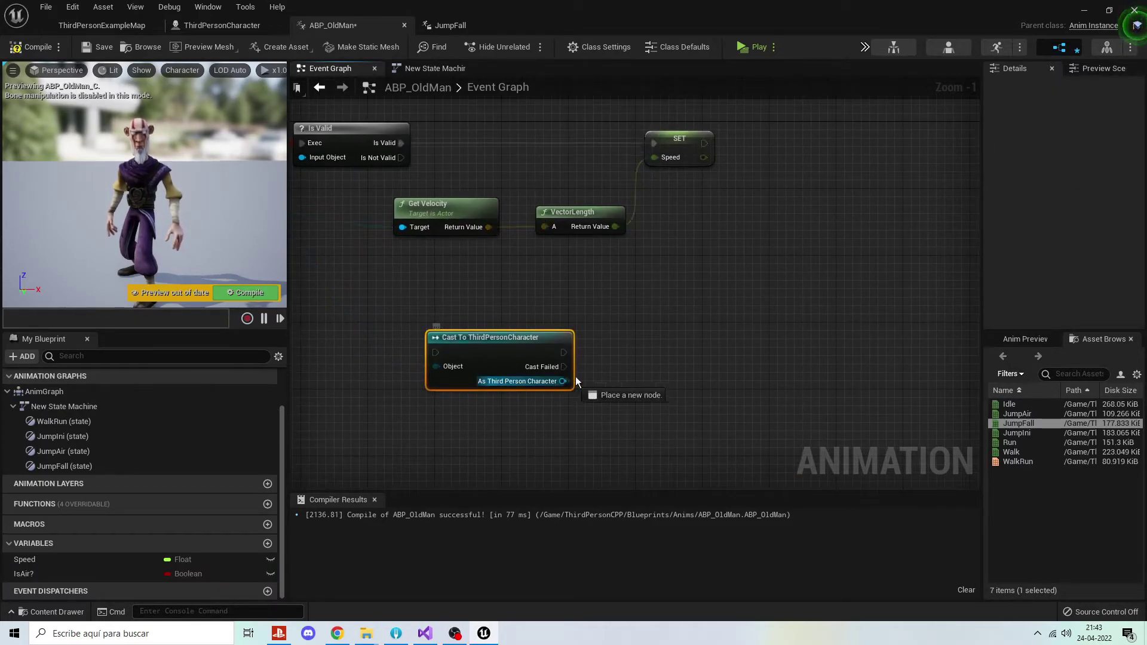
drag(563, 380, 712, 346)
text(is fa)
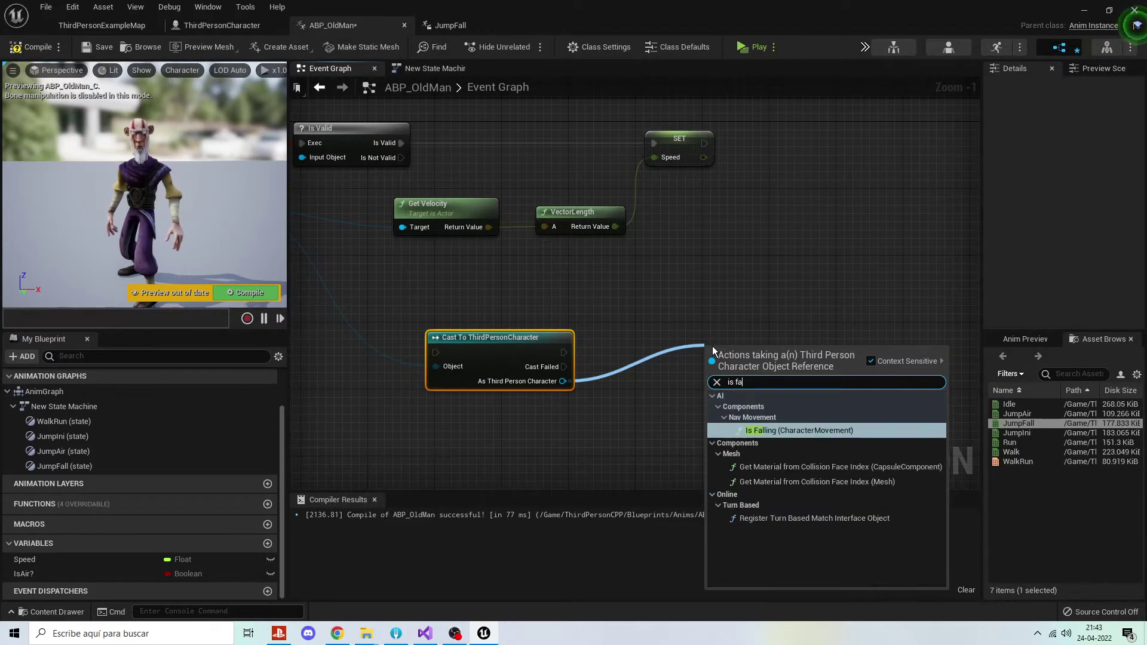
text(ll)
click(764, 429)
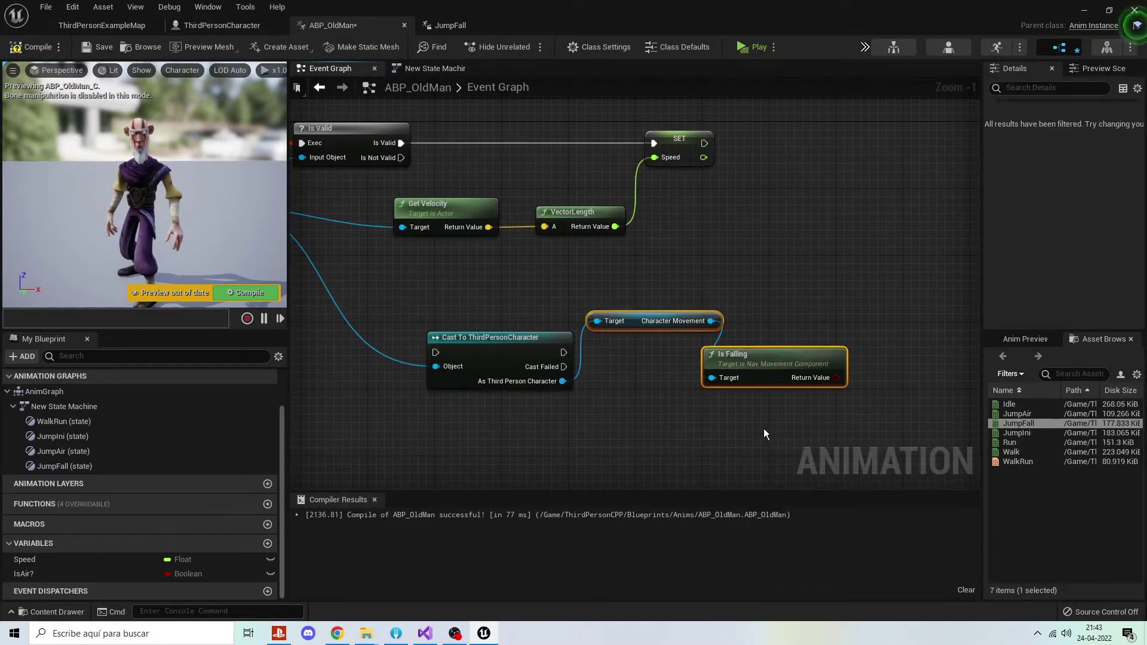
mouse_move(463, 337)
mouse_down()
mouse_move(794, 152)
mouse_move(783, 130)
mouse_up()
right_drag(795, 223, 600, 246)
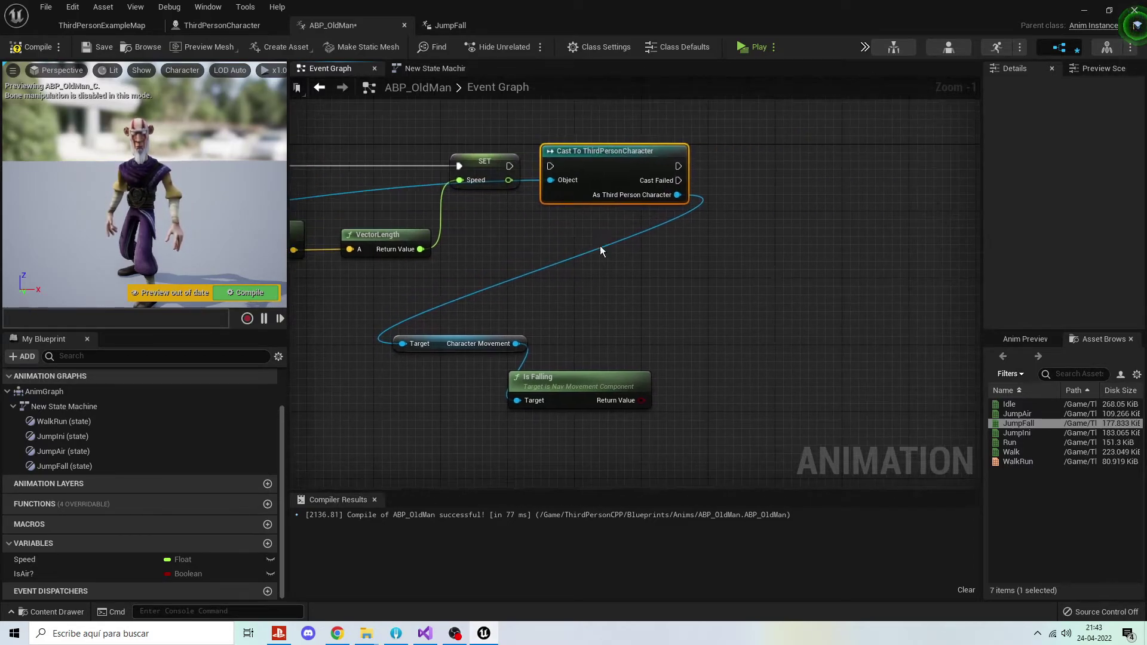
mouse_move(446, 309)
mouse_down()
mouse_move(526, 391)
mouse_move(855, 293)
mouse_up()
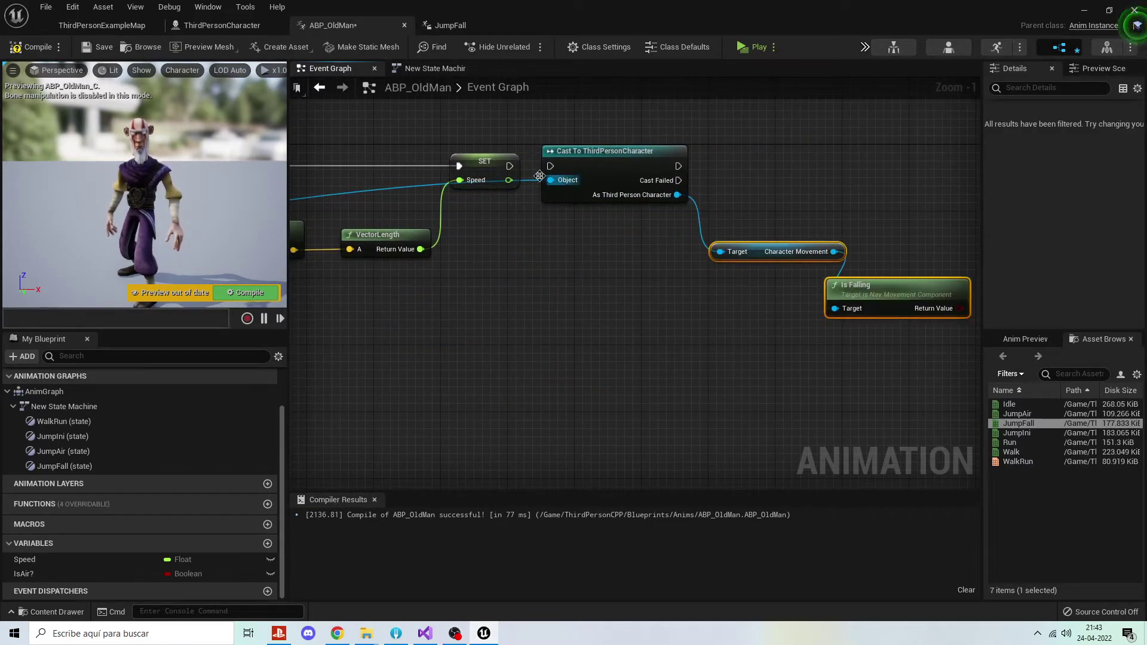
drag(511, 166, 559, 166)
right_drag(579, 257, 411, 263)
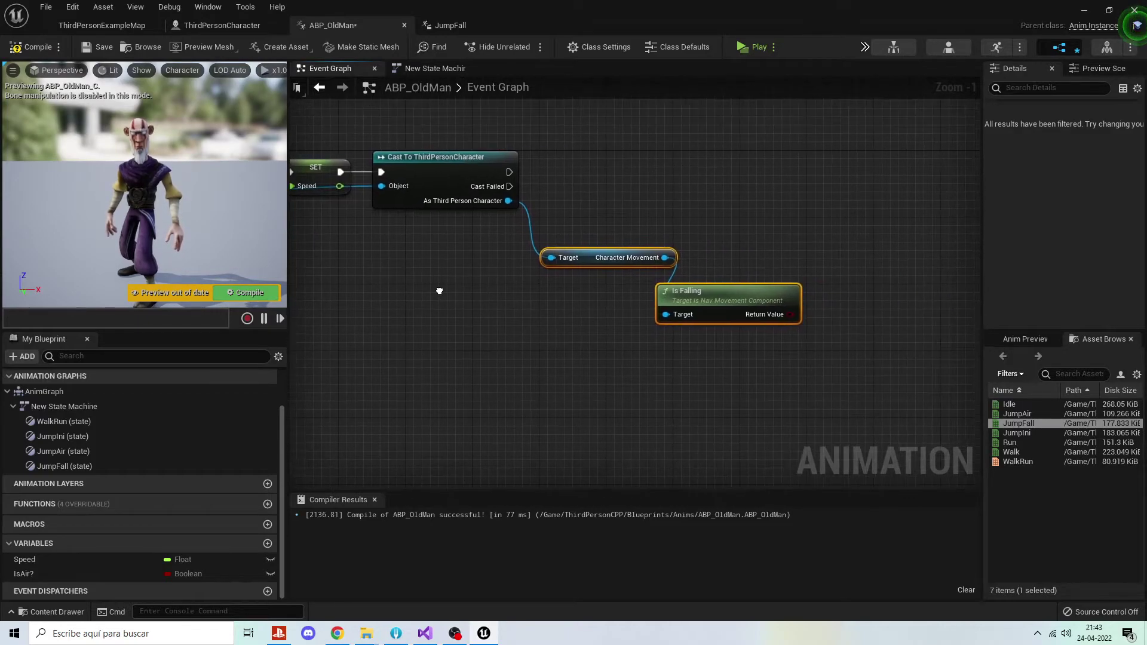
drag(717, 308, 784, 241)
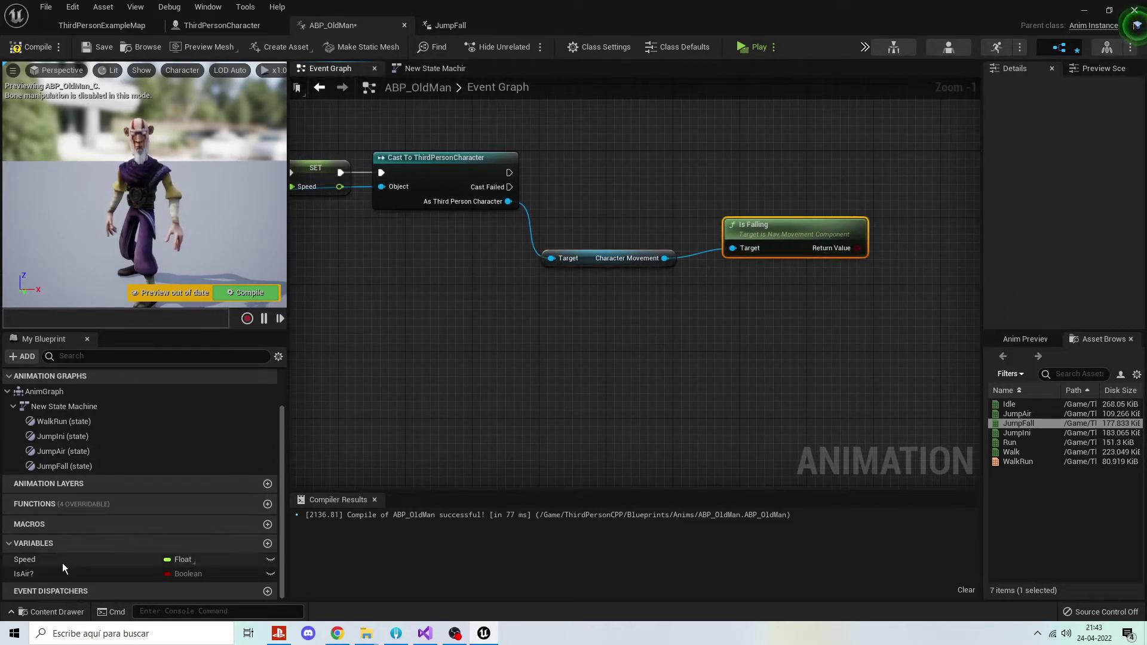
Place an IsAir? setter after the cast, compile, and switch to JumpFall.
click(27, 574)
drag(28, 574, 898, 168)
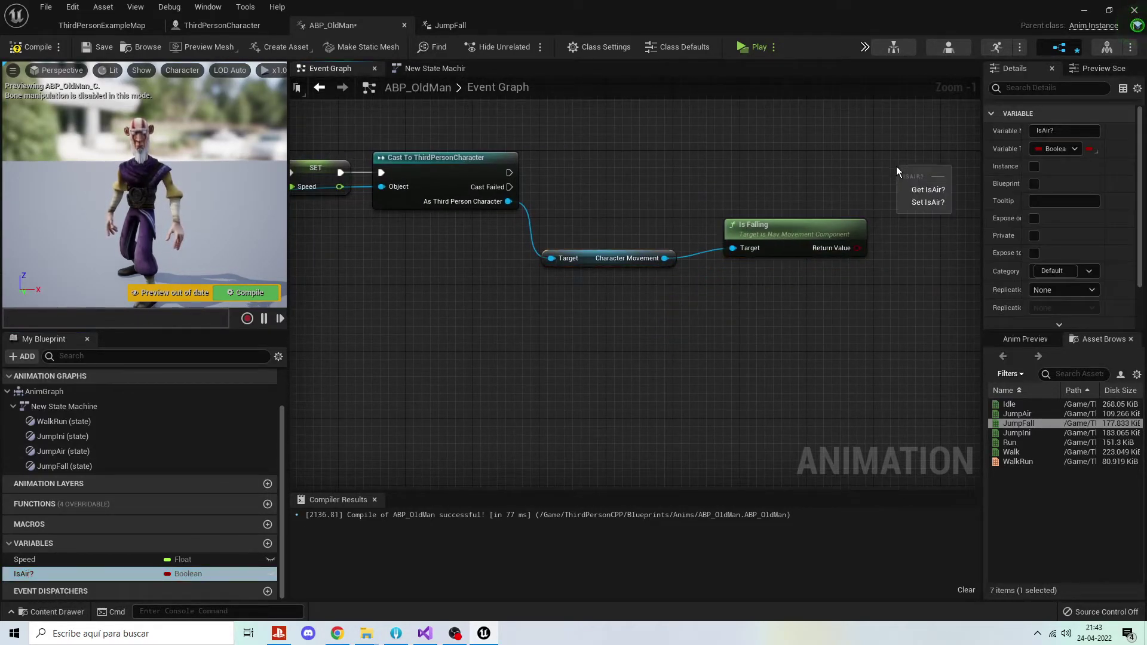
click(919, 203)
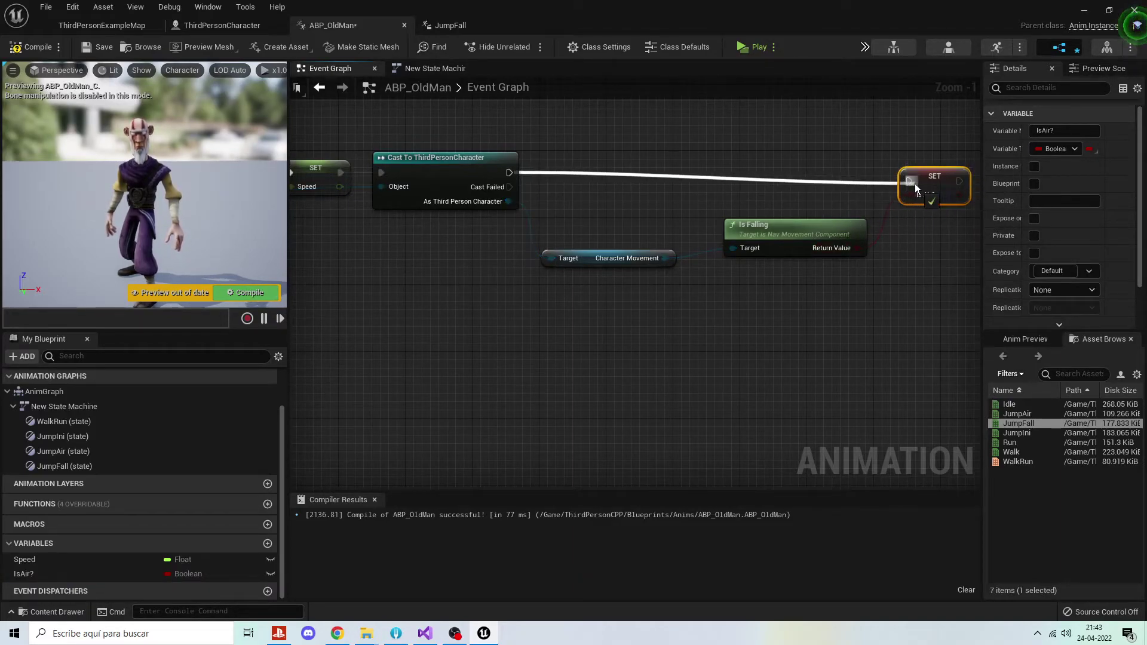
drag(509, 172, 914, 174)
click(38, 47)
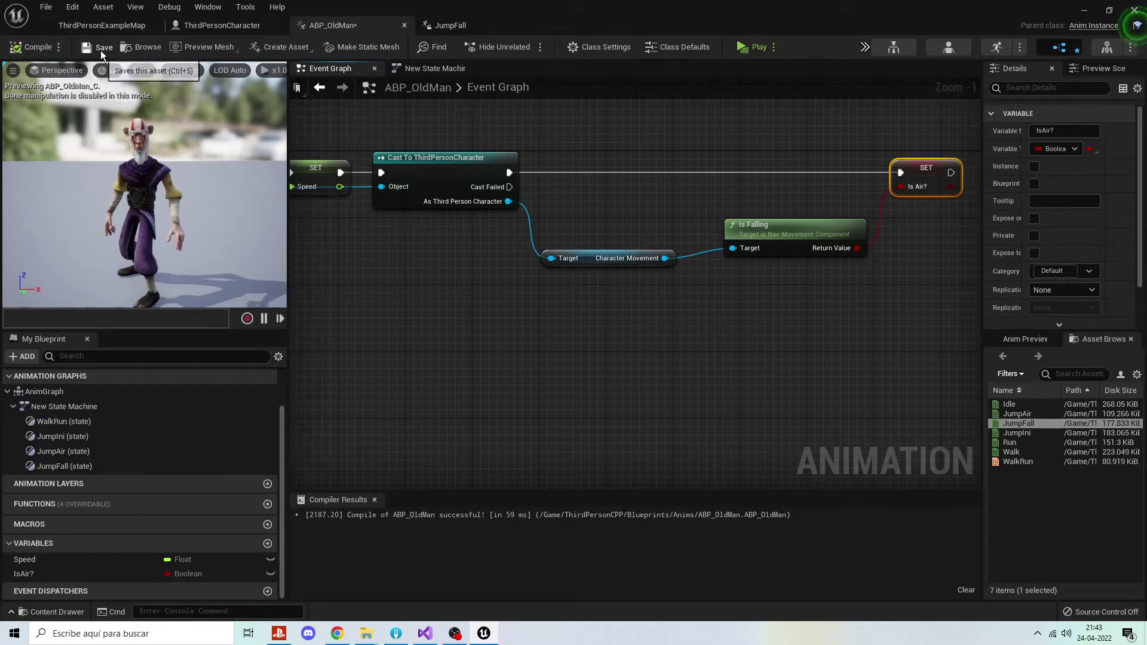
scroll(486, 351, down, 1)
scroll(547, 334, down, 1)
right_drag(548, 335, 635, 348)
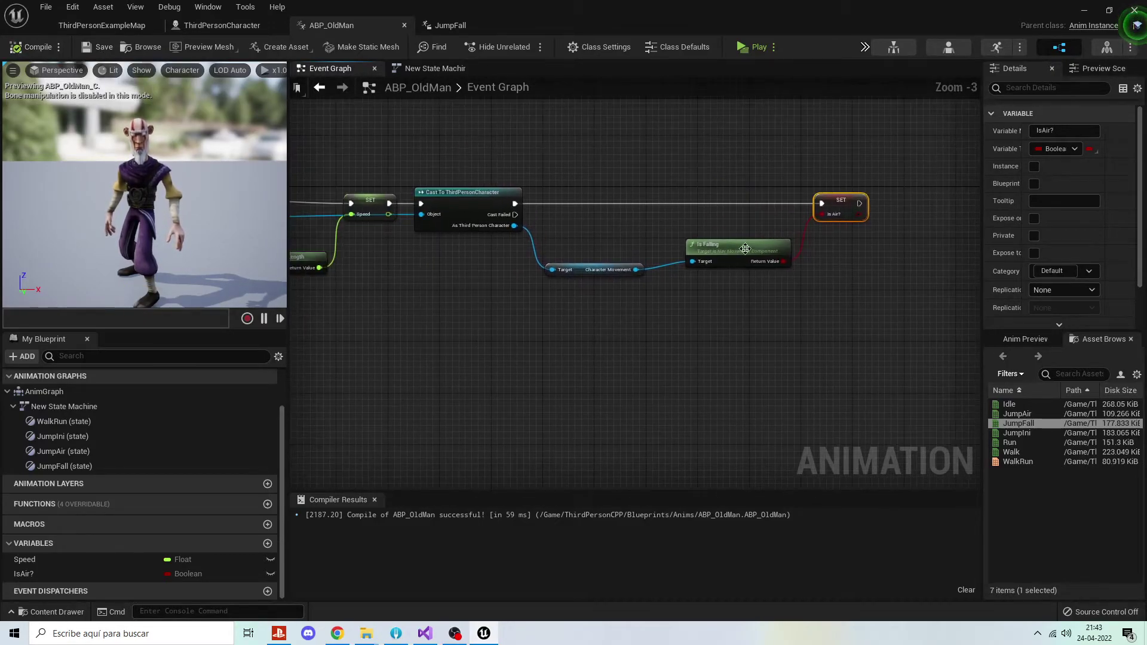
click(761, 321)
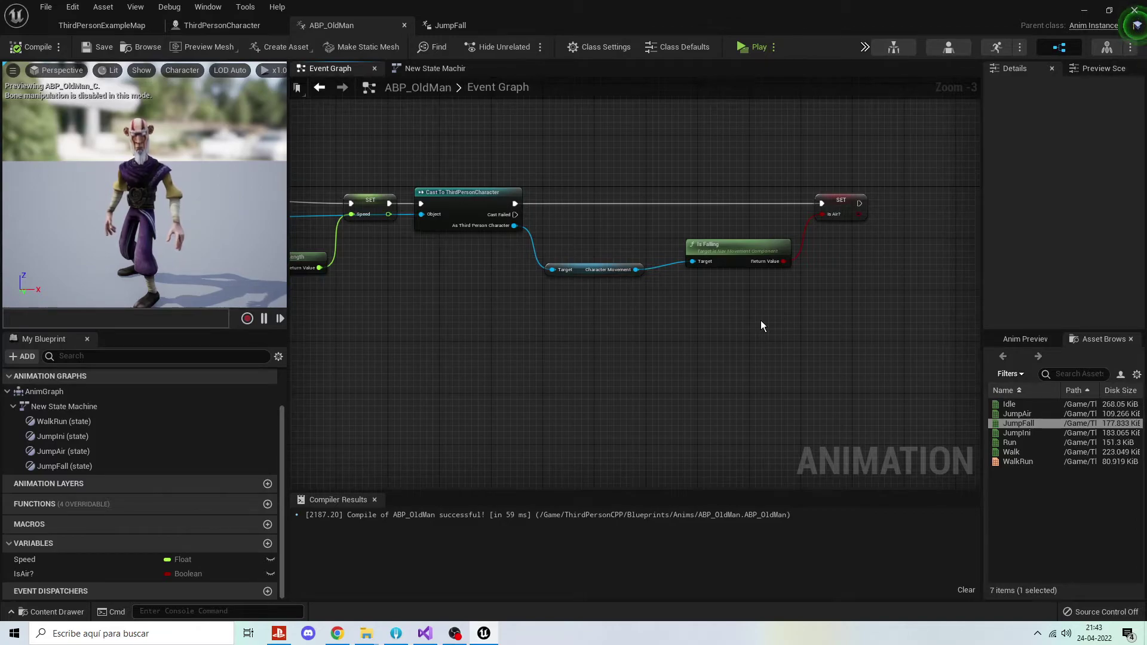
click(457, 27)
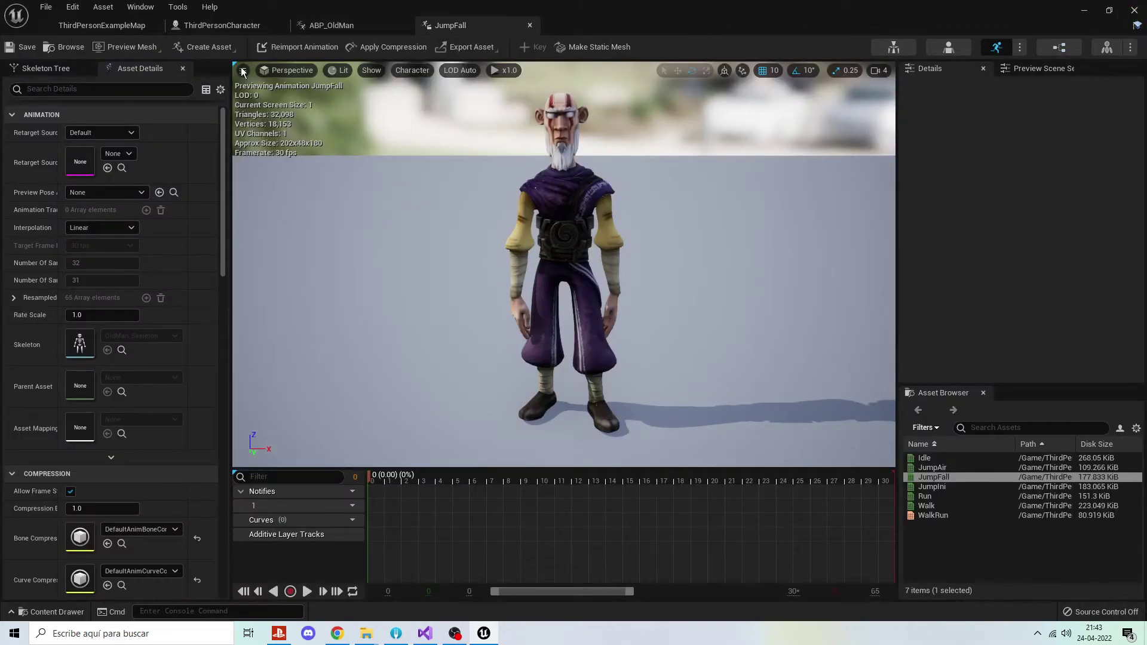
In ABP_OldMan's New State Machine, link WalkRun, JumpIni, JumpAir and JumpFall with transitions.
click(242, 30)
click(336, 25)
click(422, 69)
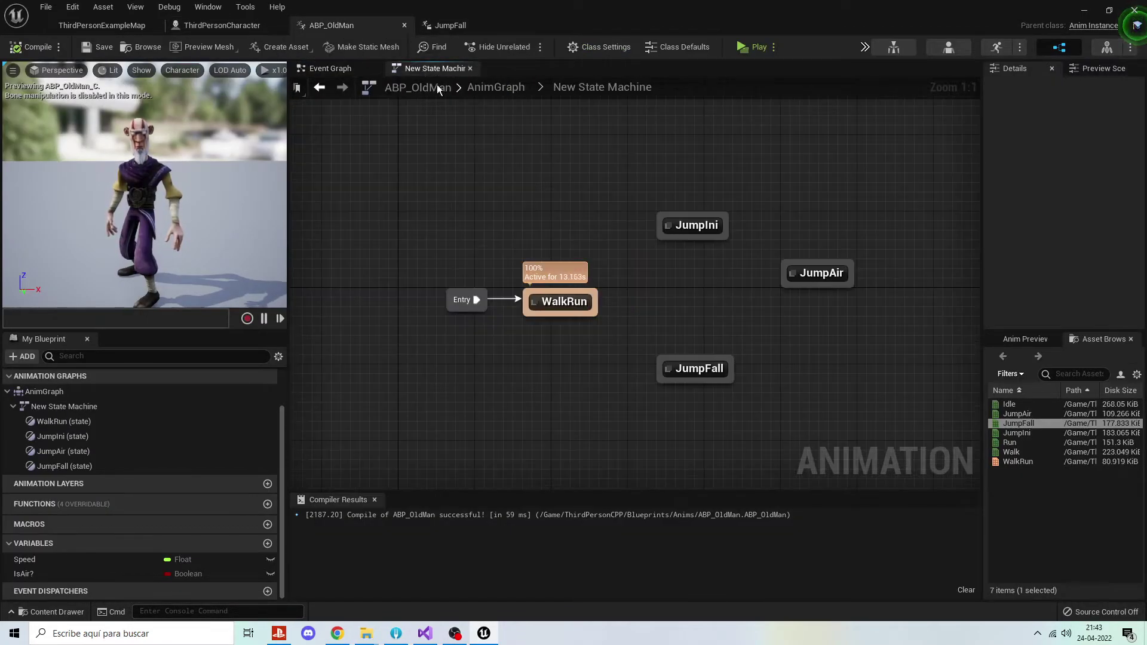
right_drag(648, 307, 535, 334)
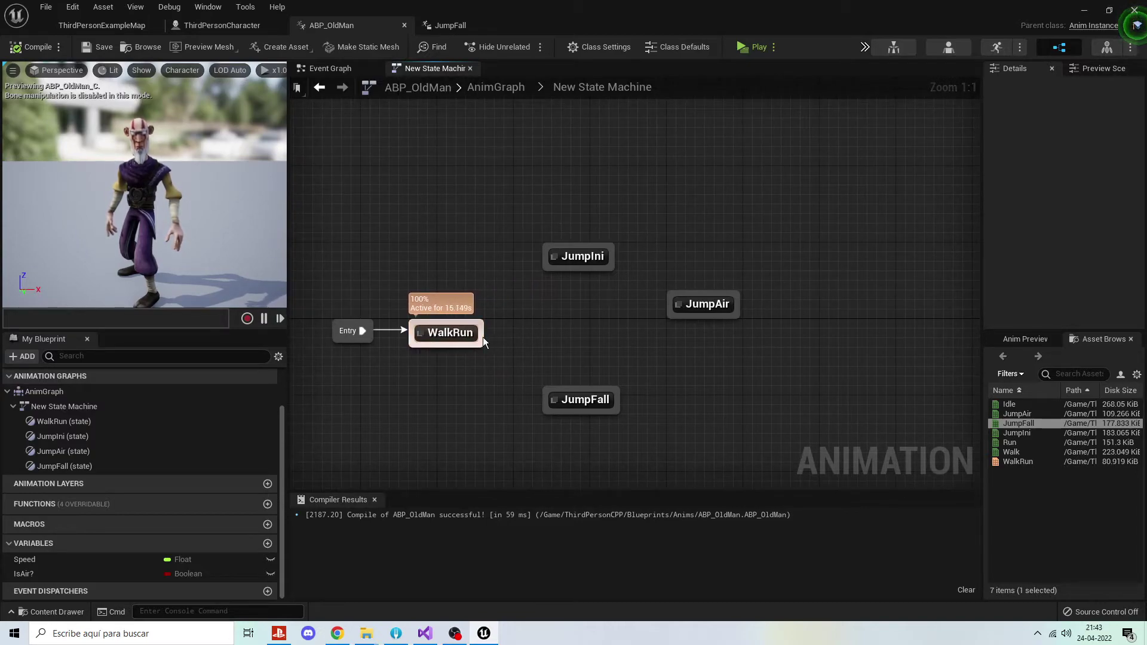
mouse_move(483, 337)
mouse_down()
mouse_move(593, 266)
mouse_move(677, 308)
mouse_move(613, 403)
mouse_move(479, 332)
mouse_up()
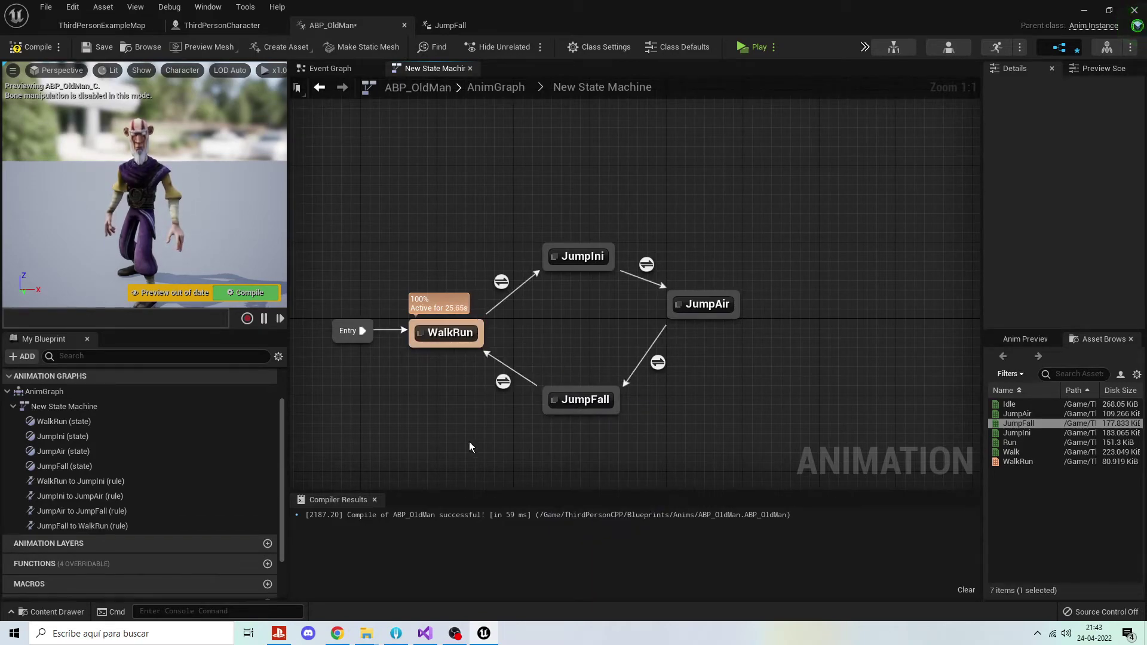
Rename the WalkRun state to IdleWalkRun and compile the blueprint.
click(432, 328)
click(443, 333)
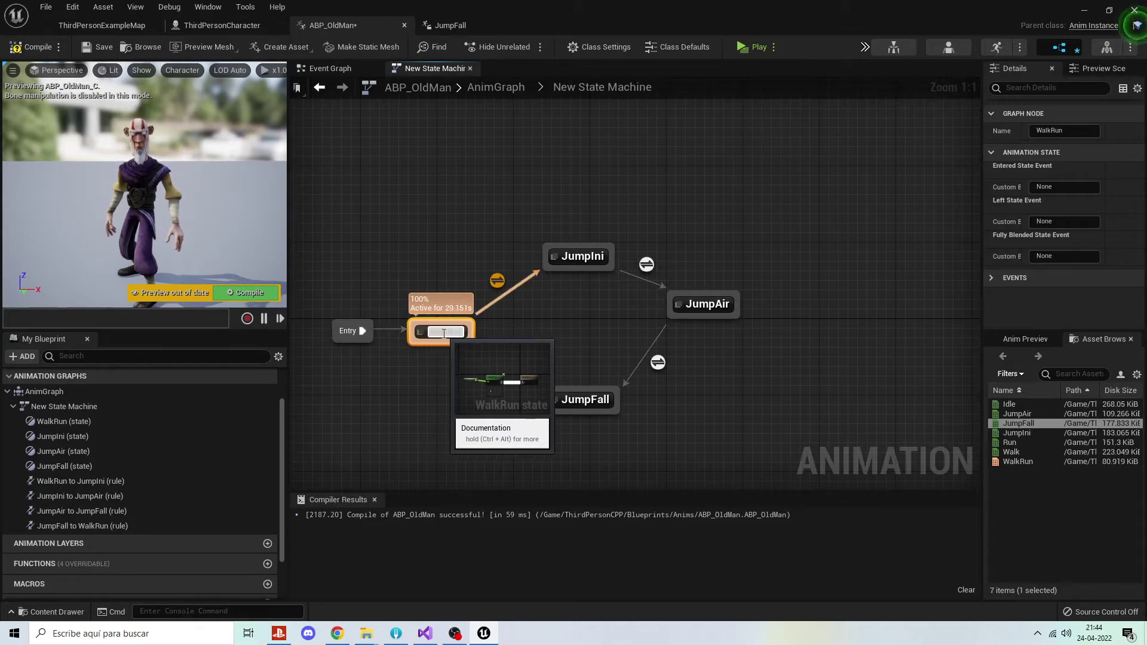
text(IdleWalkRun)
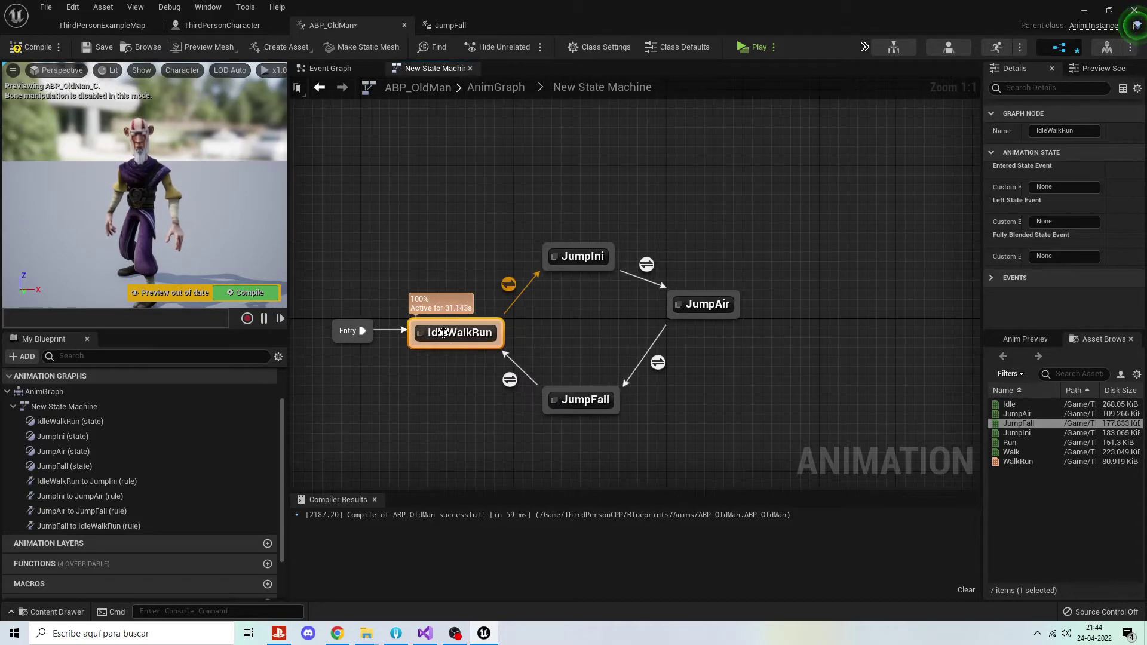
click(397, 256)
click(27, 51)
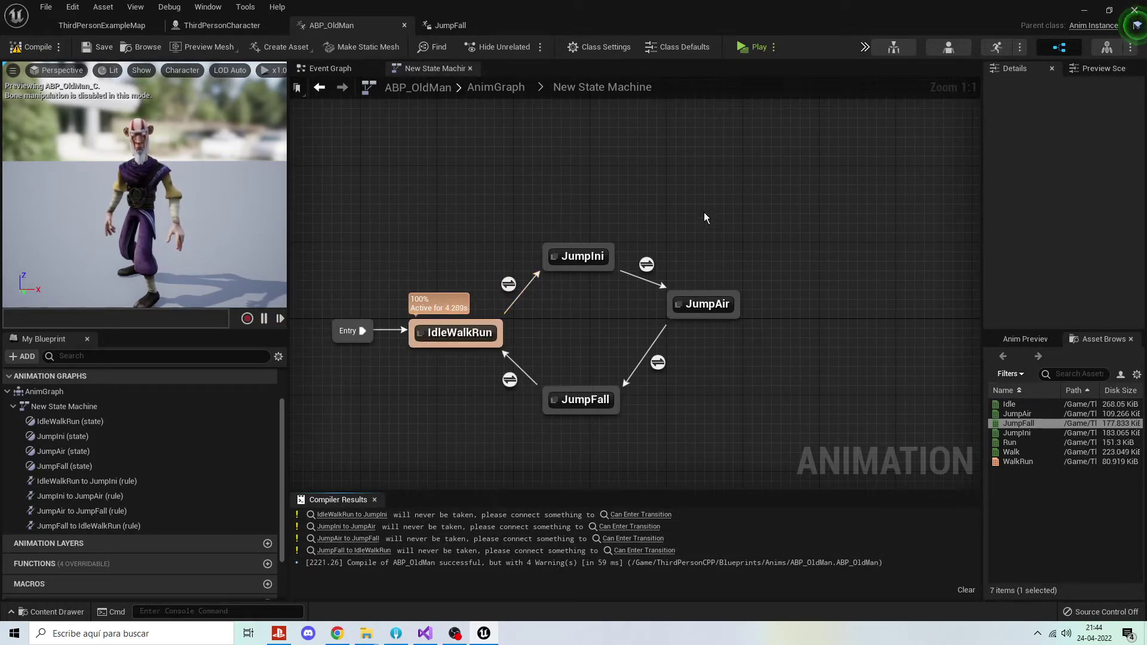
right_drag(527, 298, 531, 327)
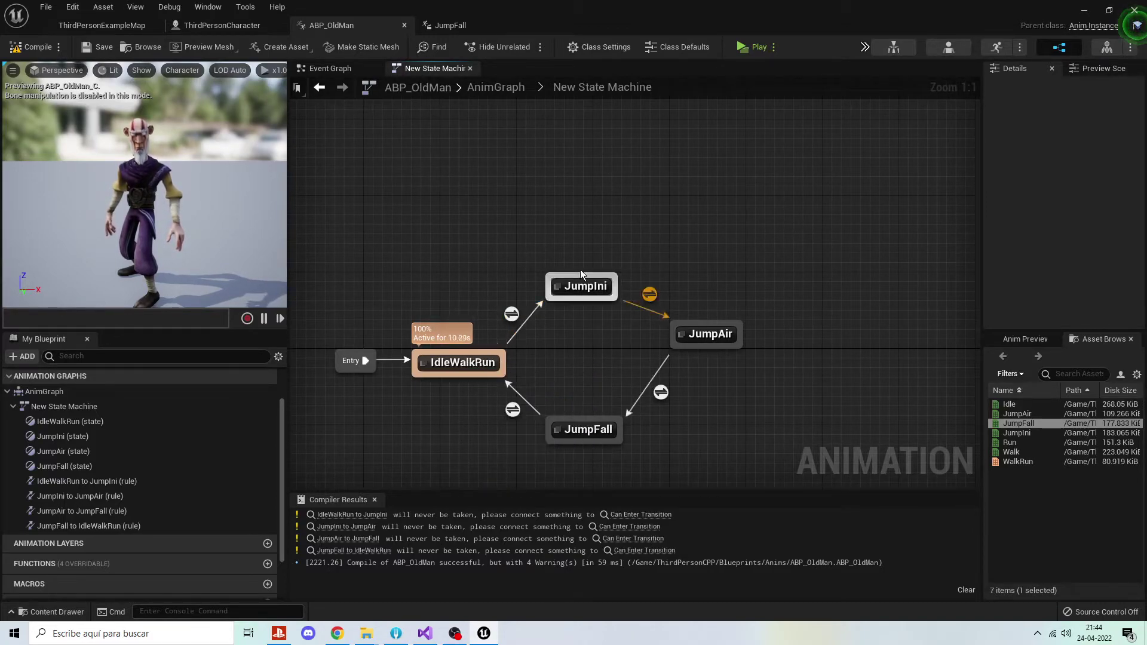
Drive the IdleWalkRun-to-JumpIni rule with an IsAir? getter, recompile, and return to New State Machine.
double_click(512, 314)
scroll(48, 567, down, 3)
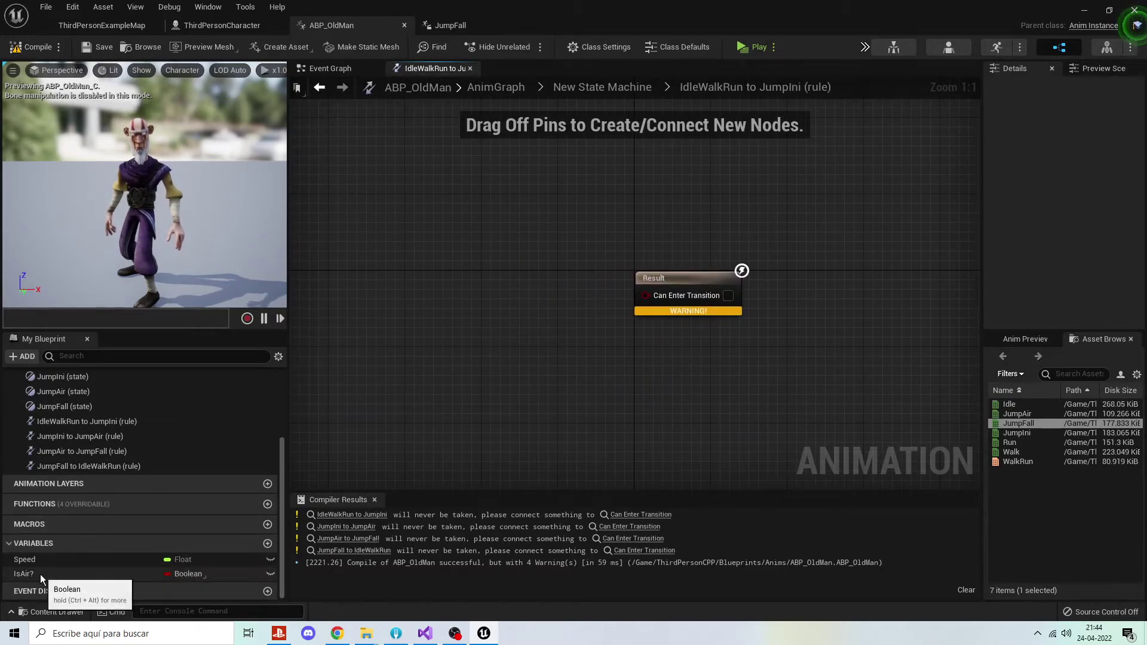
mouse_move(26, 577)
mouse_down()
mouse_move(559, 323)
mouse_move(502, 316)
mouse_move(645, 295)
mouse_up()
click(522, 333)
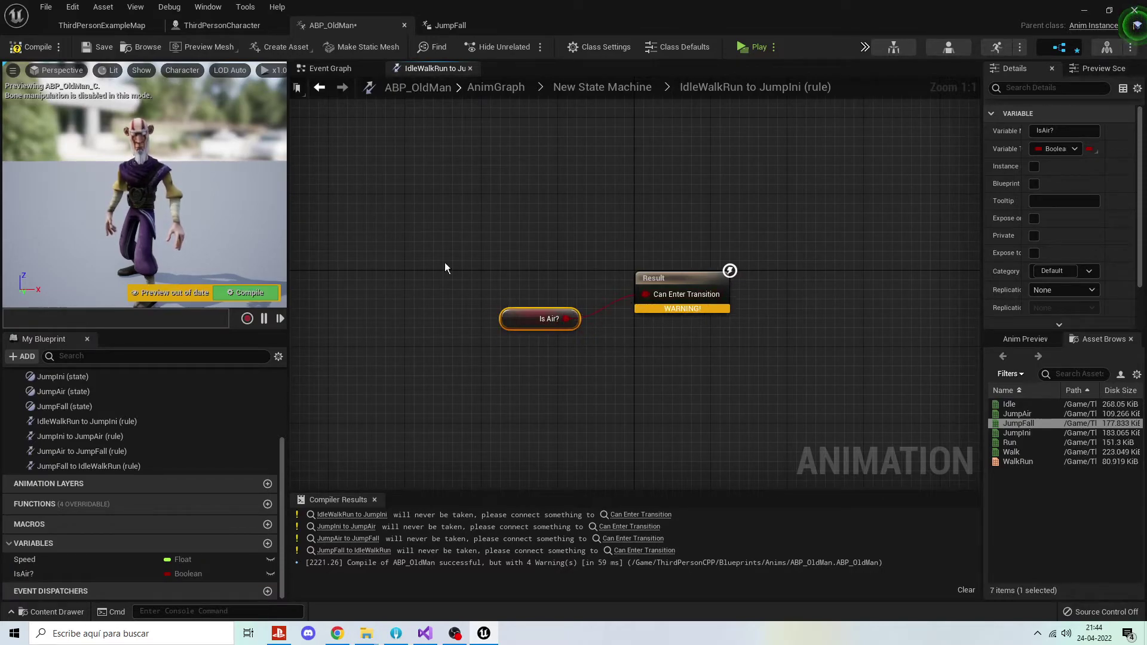
click(27, 48)
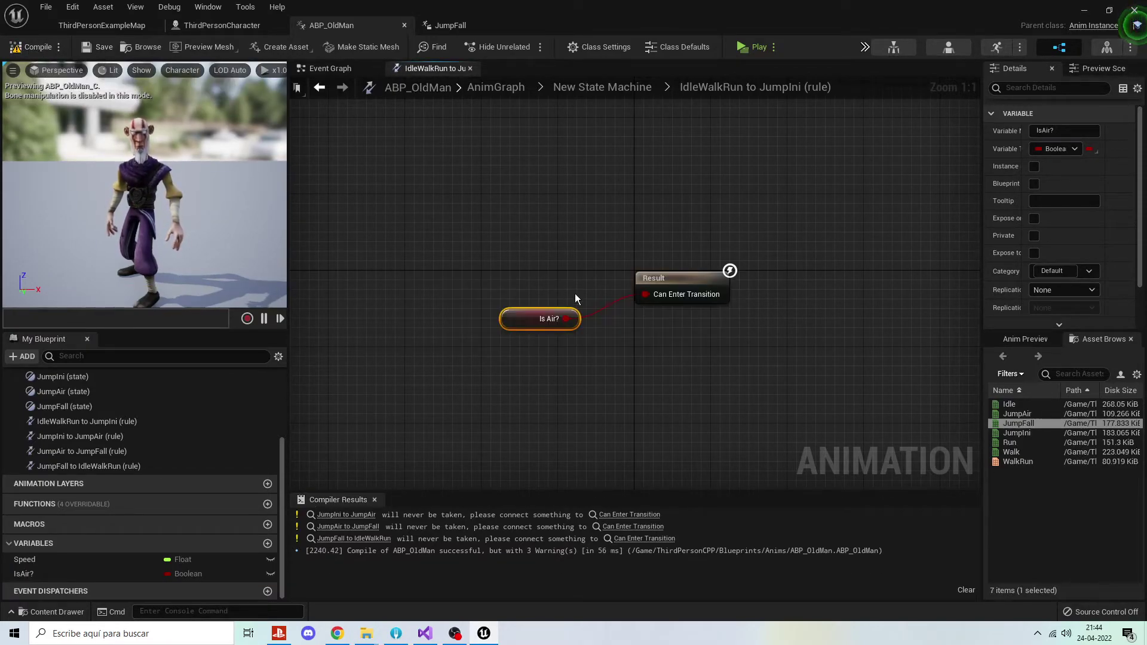
click(632, 88)
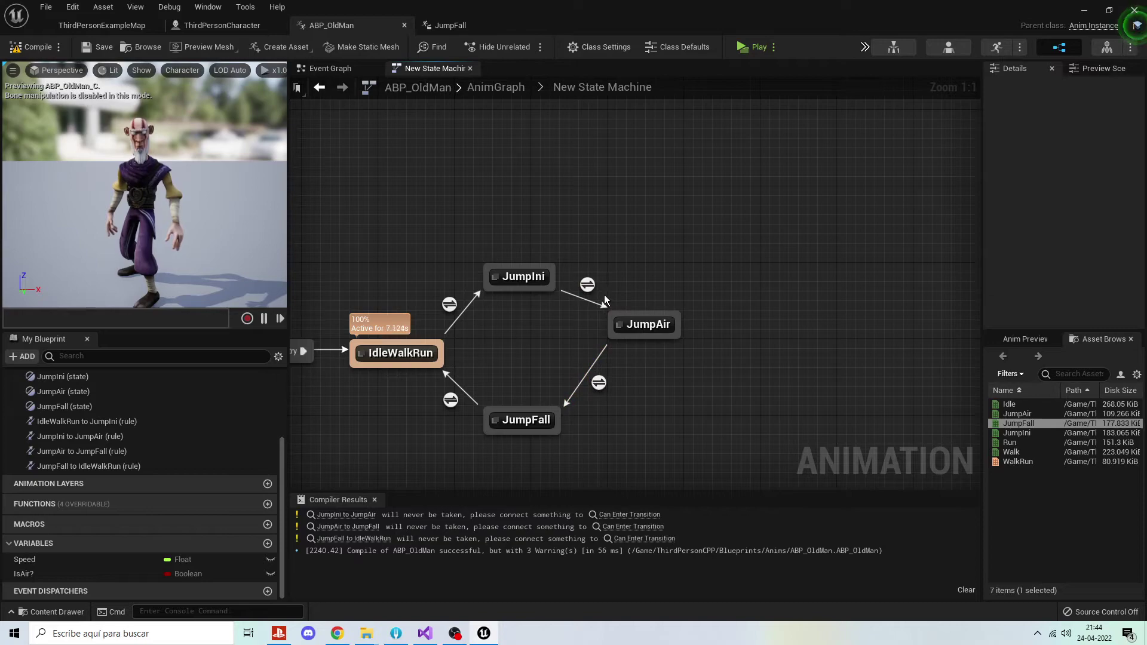
Make the JumpIni-to-JumpAir rule test Time Remaining (JumpIni) < 0.1, then recompile.
double_click(587, 285)
right_click(530, 293)
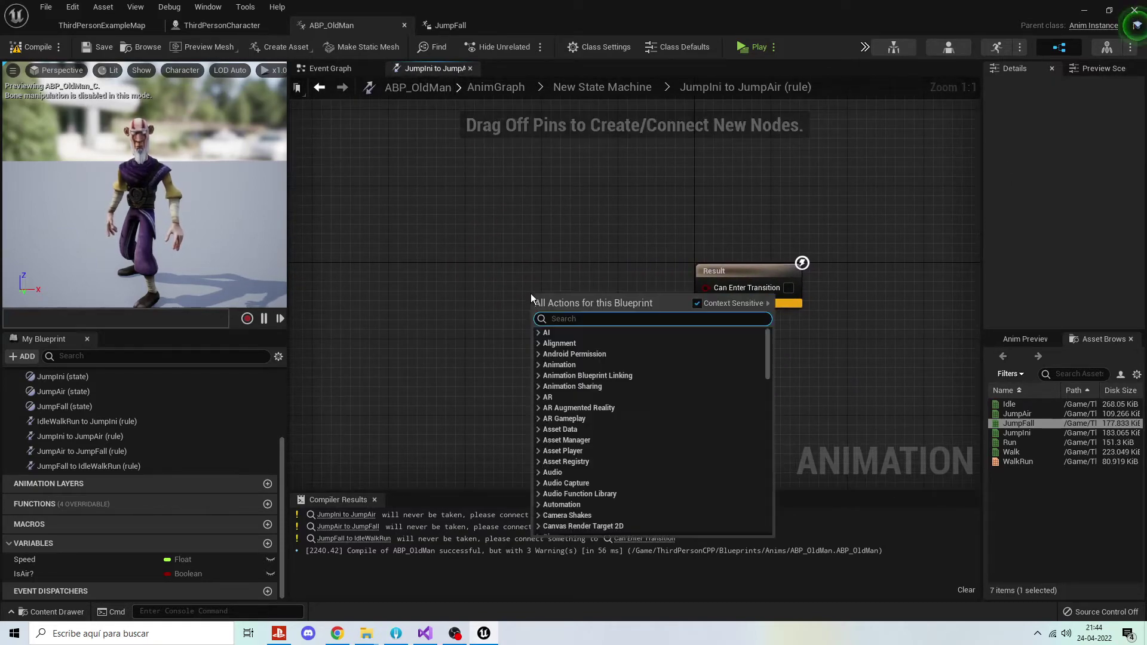
text(time re)
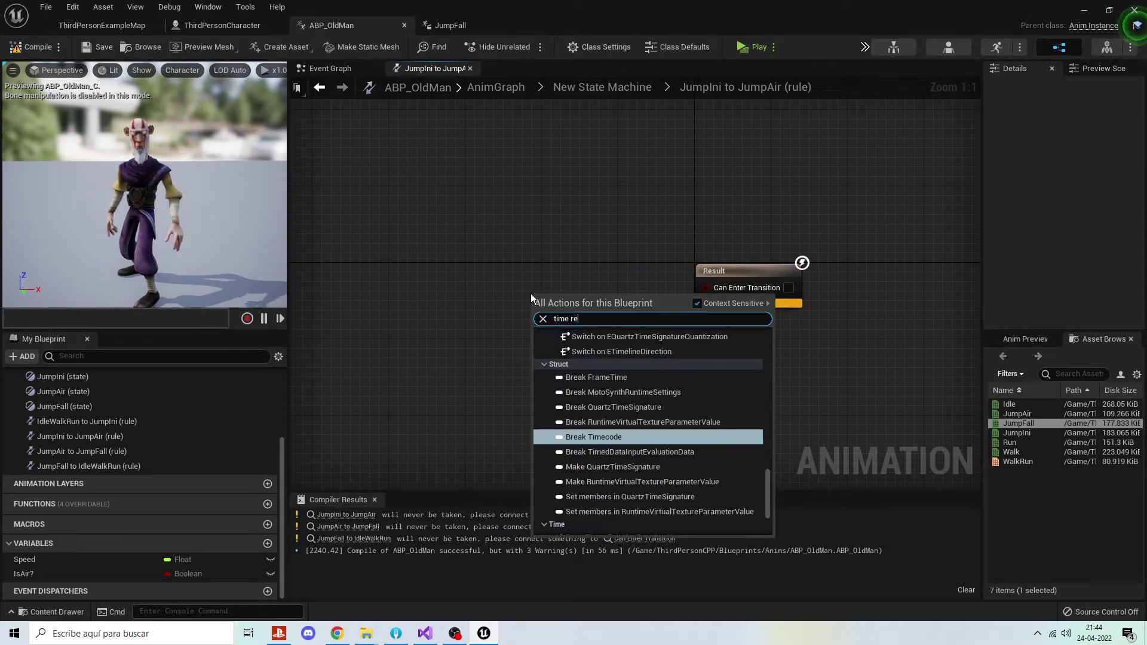
text(main)
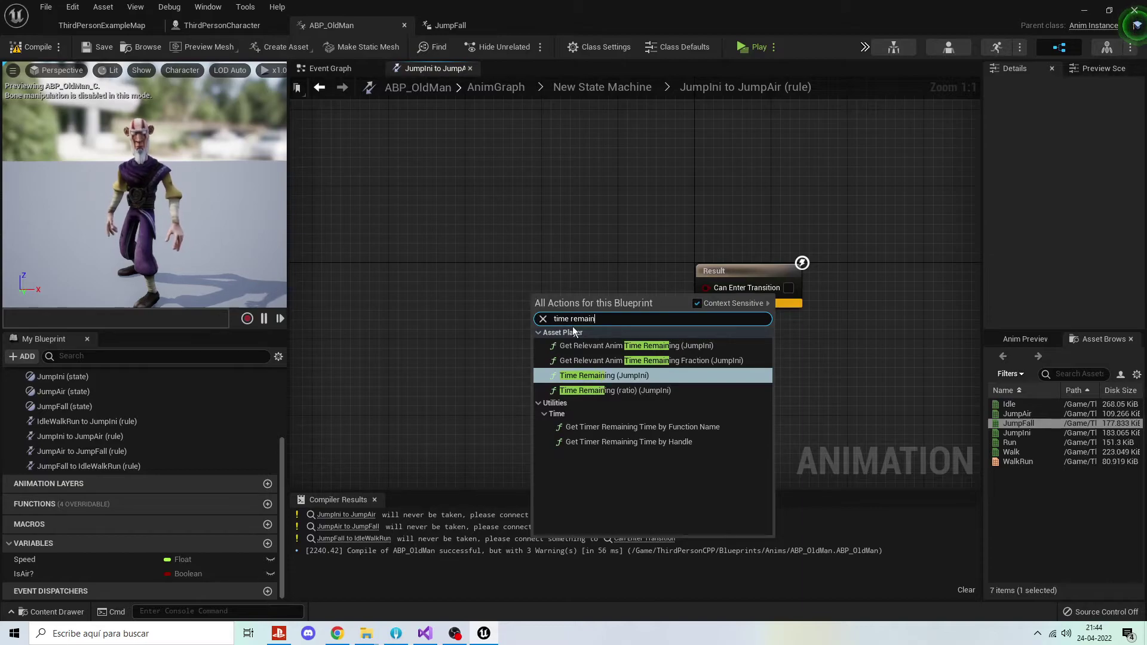
click(608, 375)
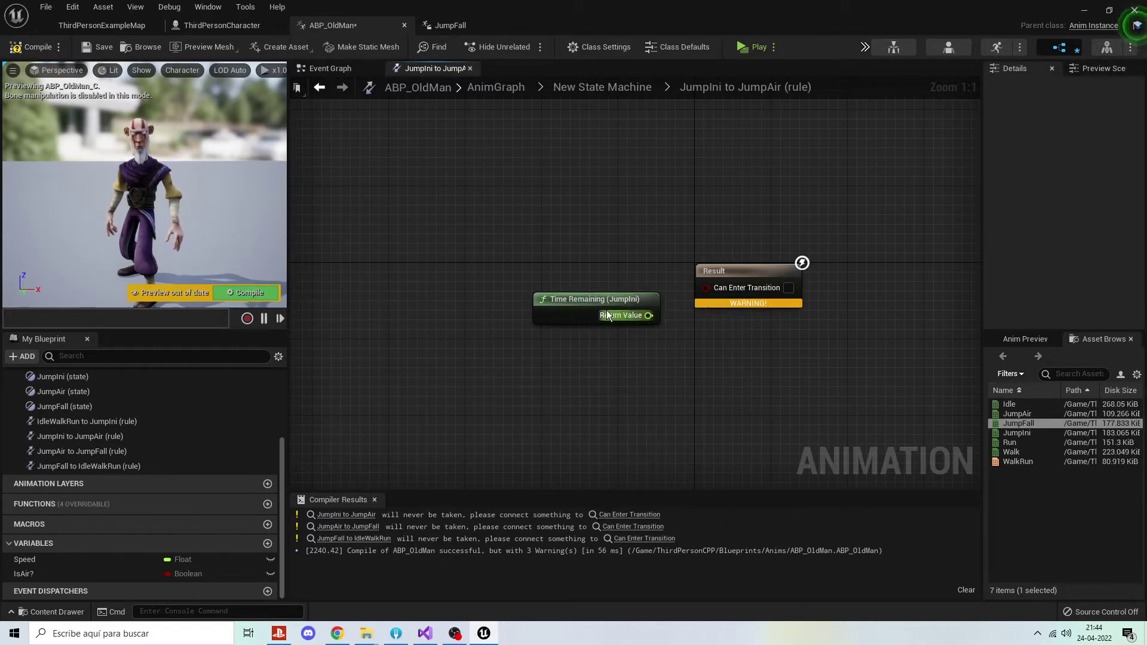
mouse_move(591, 299)
mouse_down()
mouse_move(446, 290)
mouse_move(578, 336)
mouse_move(562, 327)
mouse_up()
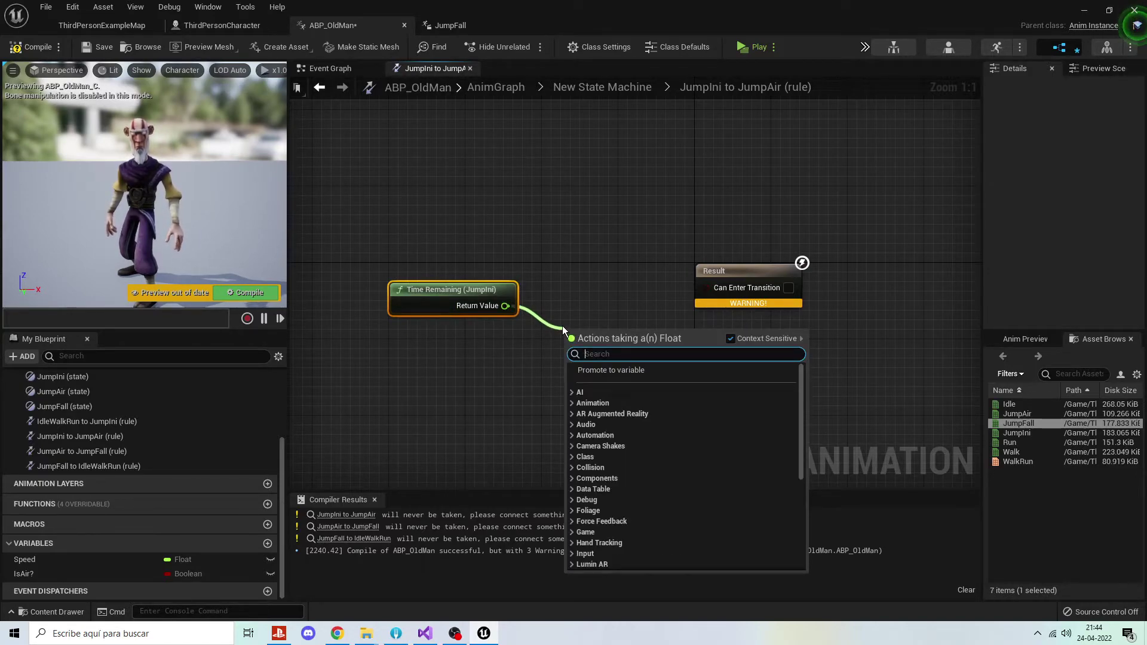
text(<)
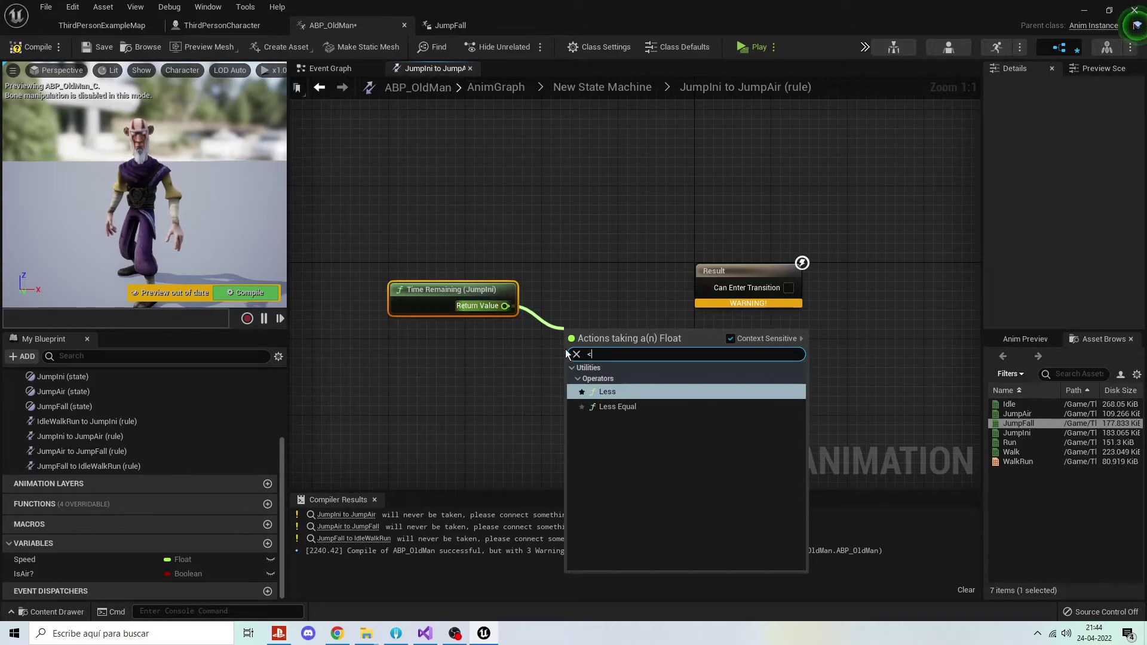
click(602, 392)
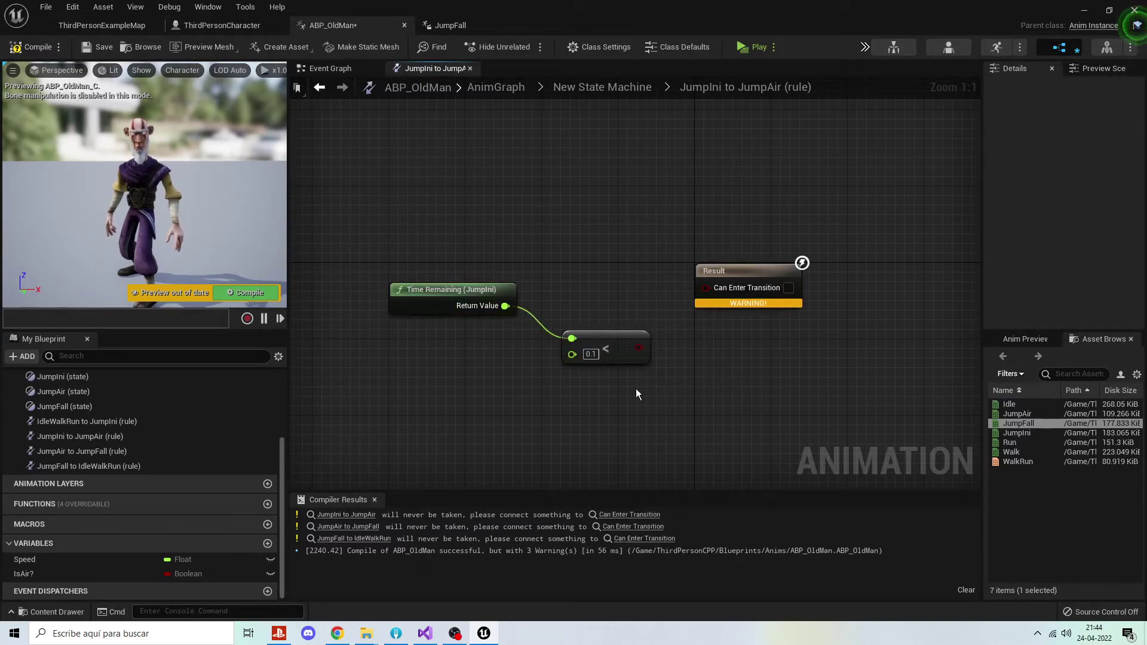
drag(710, 283, 707, 287)
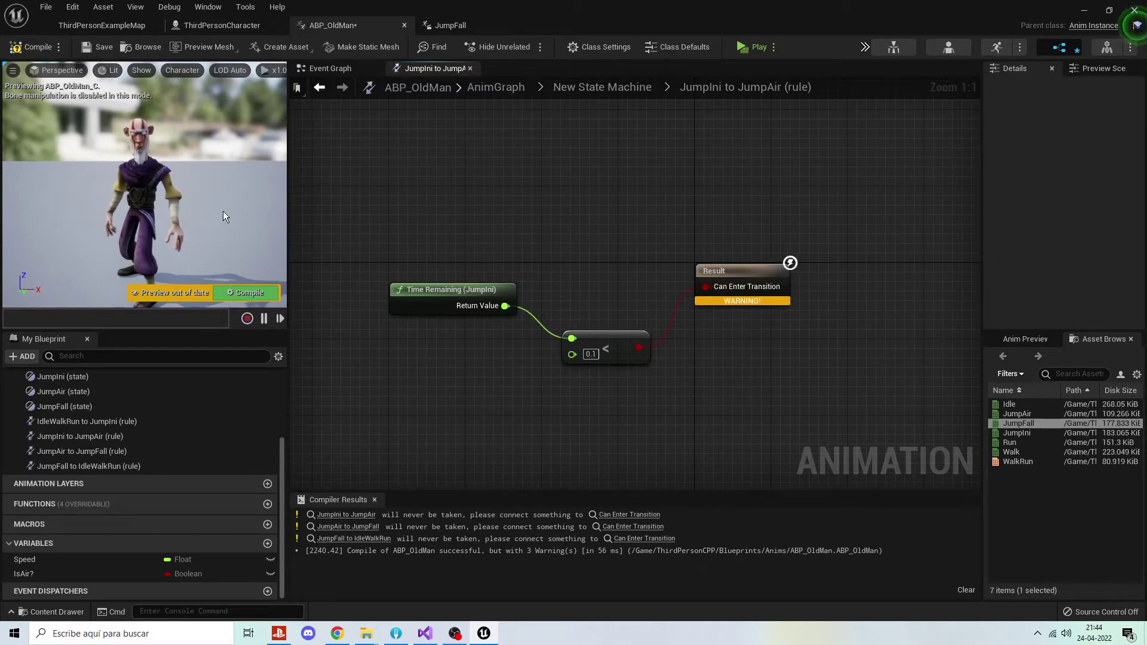
click(42, 46)
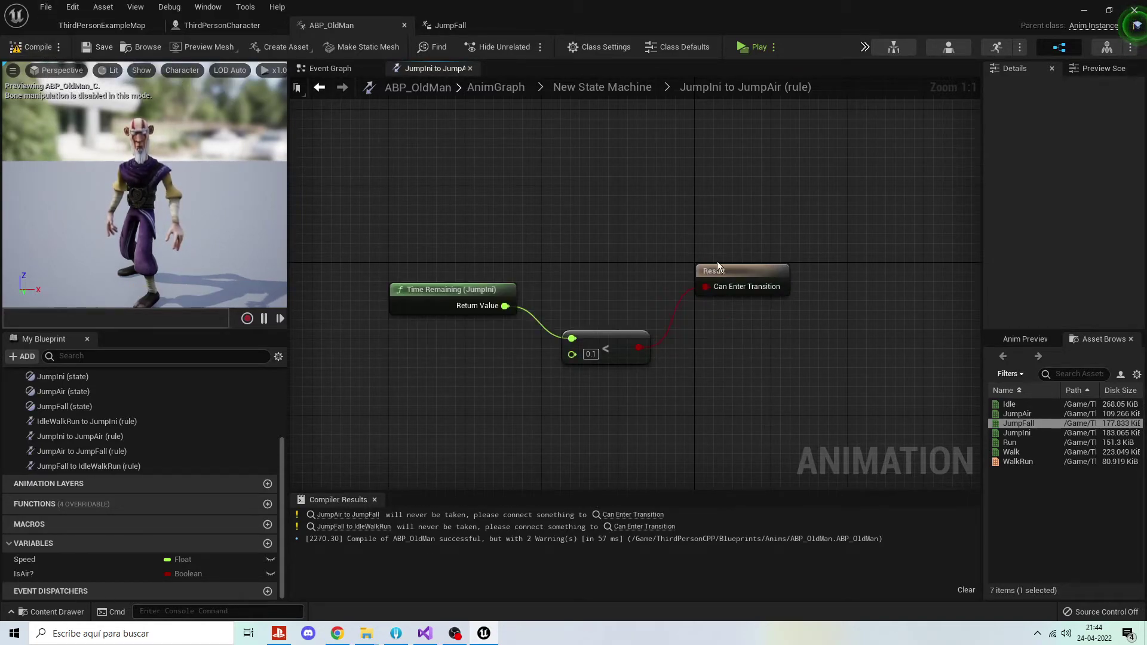
click(604, 90)
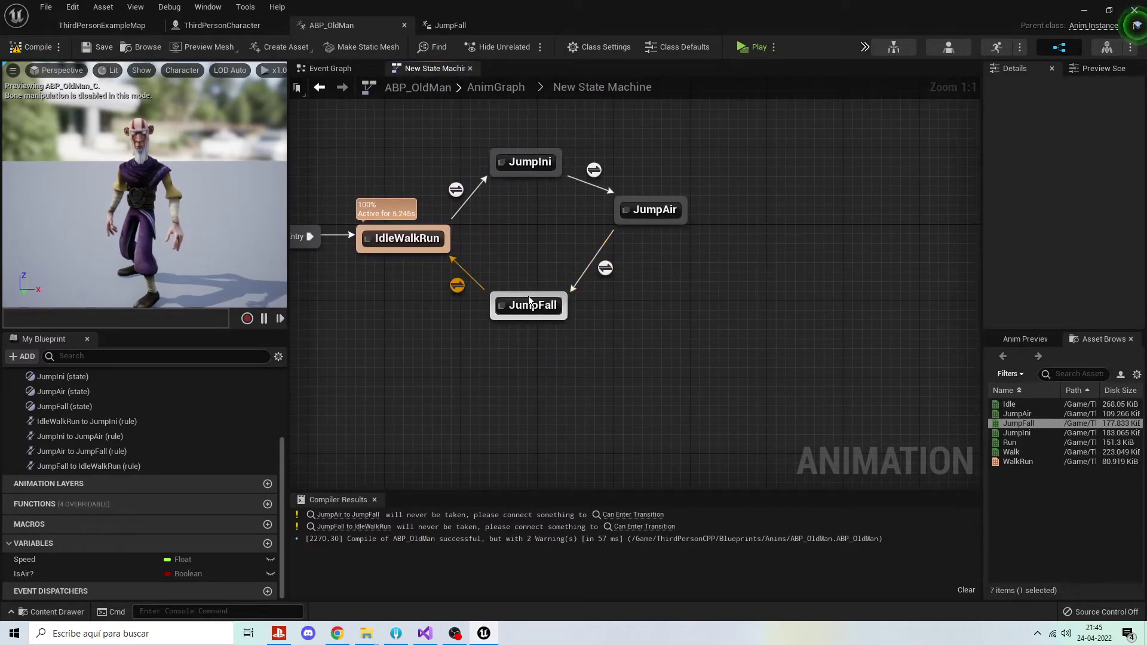
Feed NOT IsAir? into the JumpAir-to-JumpFall Can Enter Transition and compile.
double_click(604, 270)
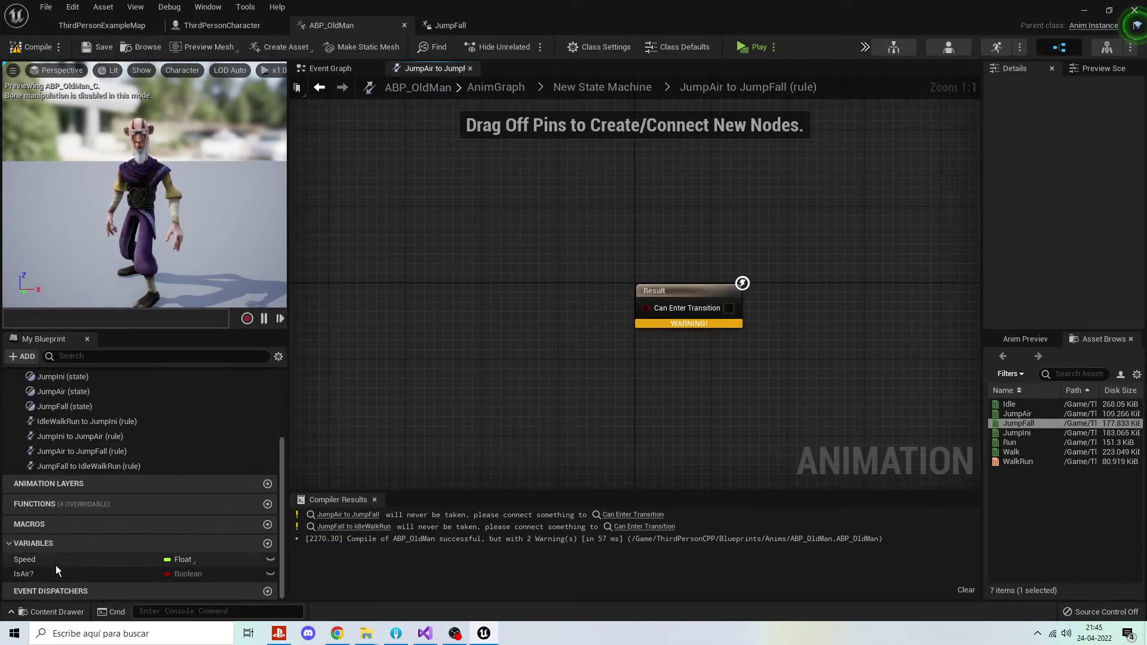
drag(54, 572, 260, 478)
drag(386, 369, 386, 371)
click(412, 386)
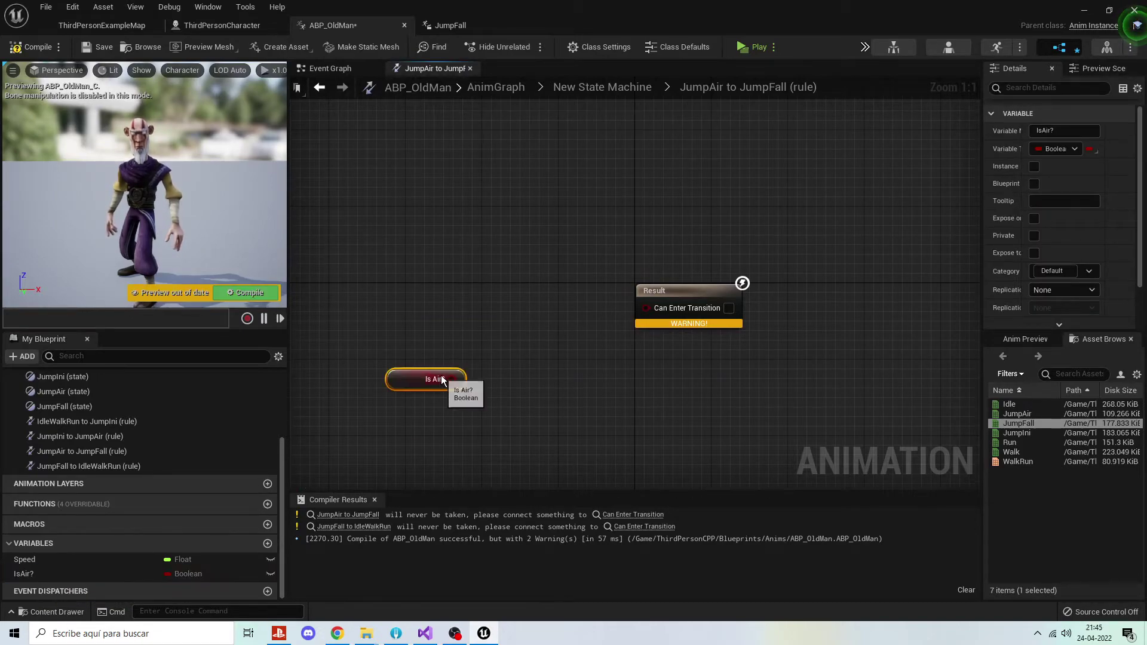
drag(522, 360, 524, 362)
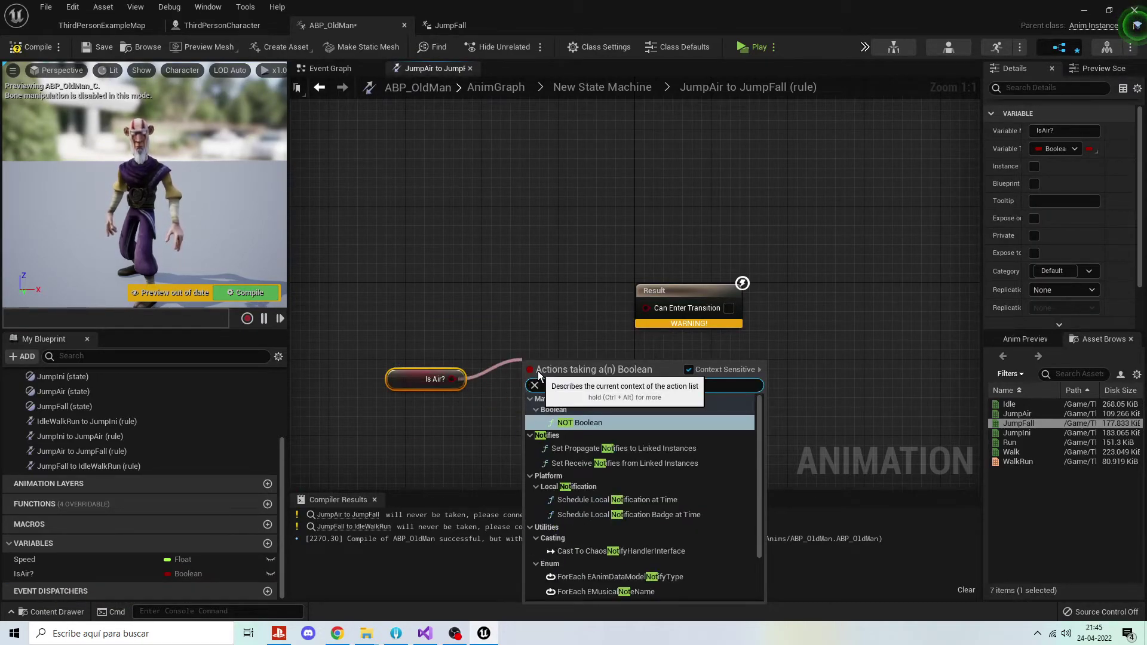
key(Return)
drag(607, 371, 643, 310)
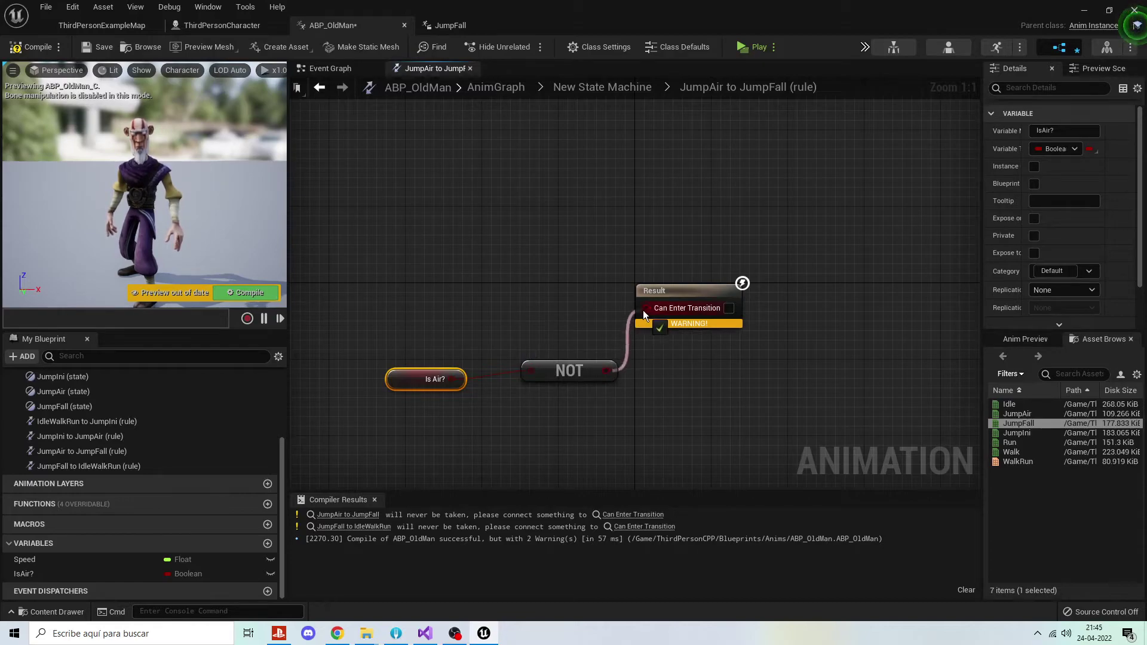
click(33, 46)
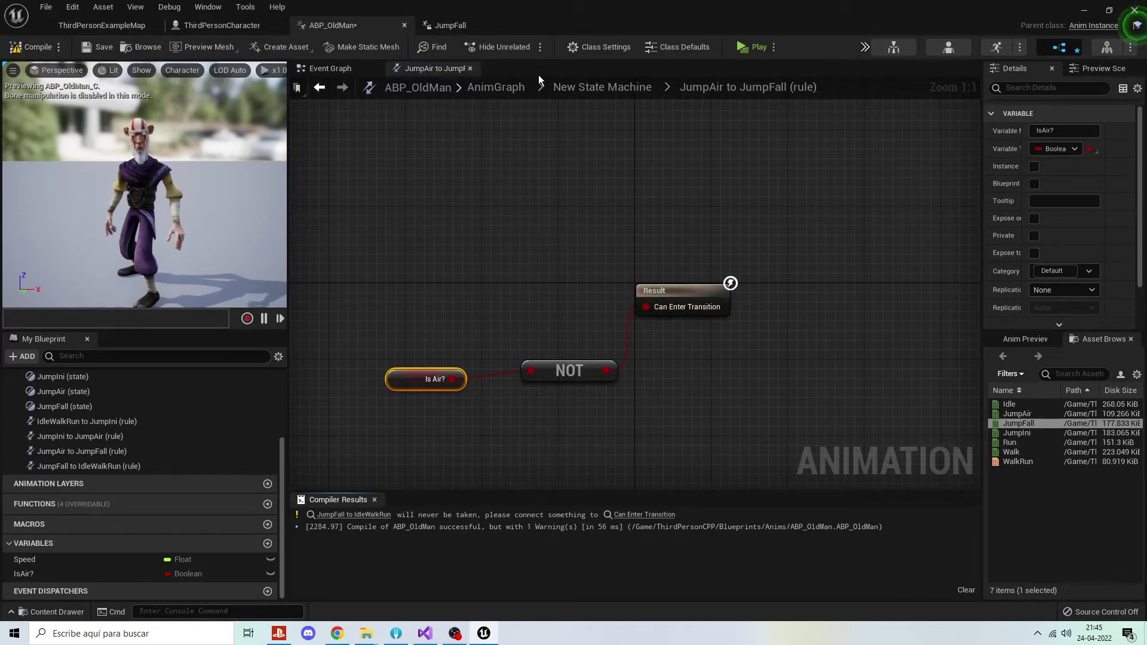
click(605, 90)
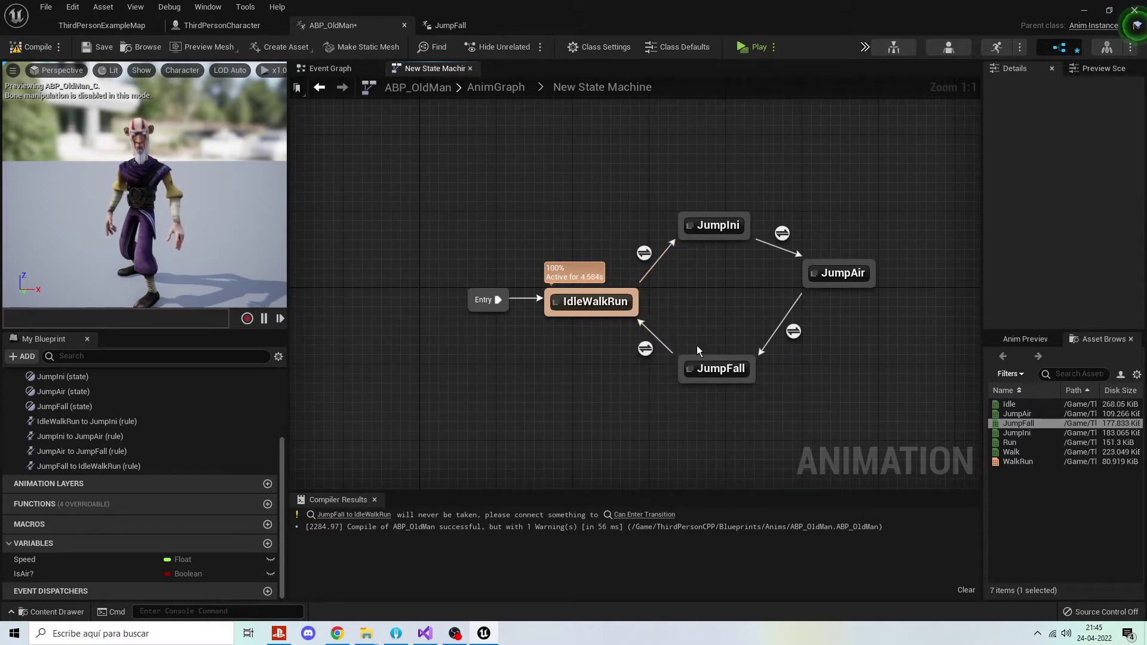
Add a Time Remaining (JumpFall) node in the JumpFall-to-IdleWalkRun rule.
double_click(645, 349)
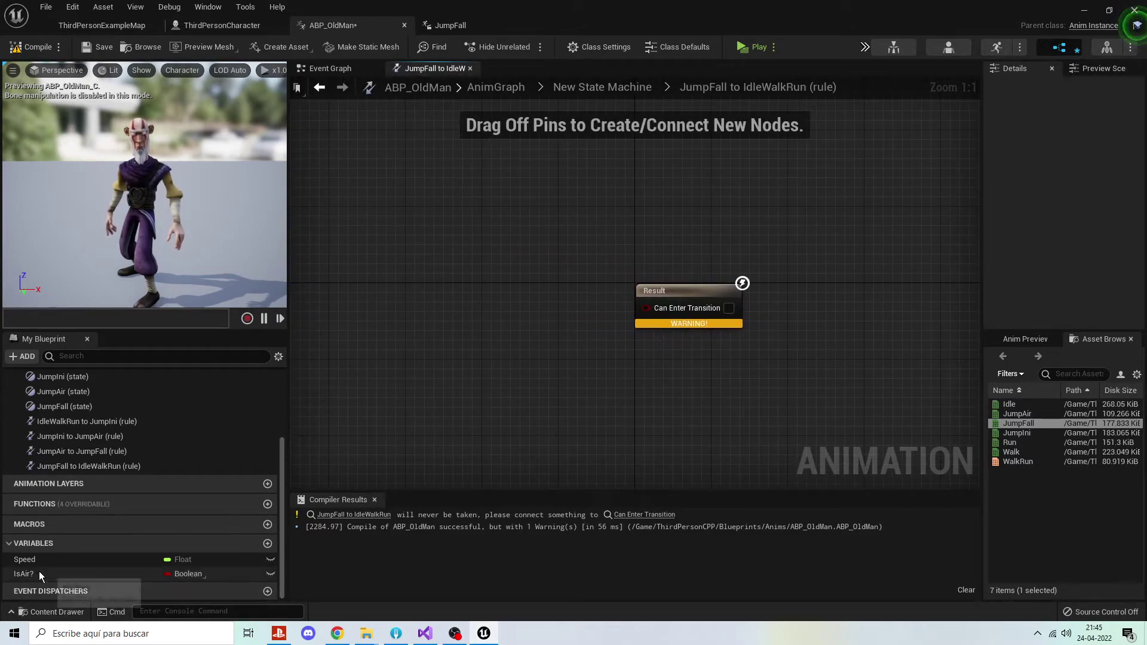
right_click(450, 313)
text(tie)
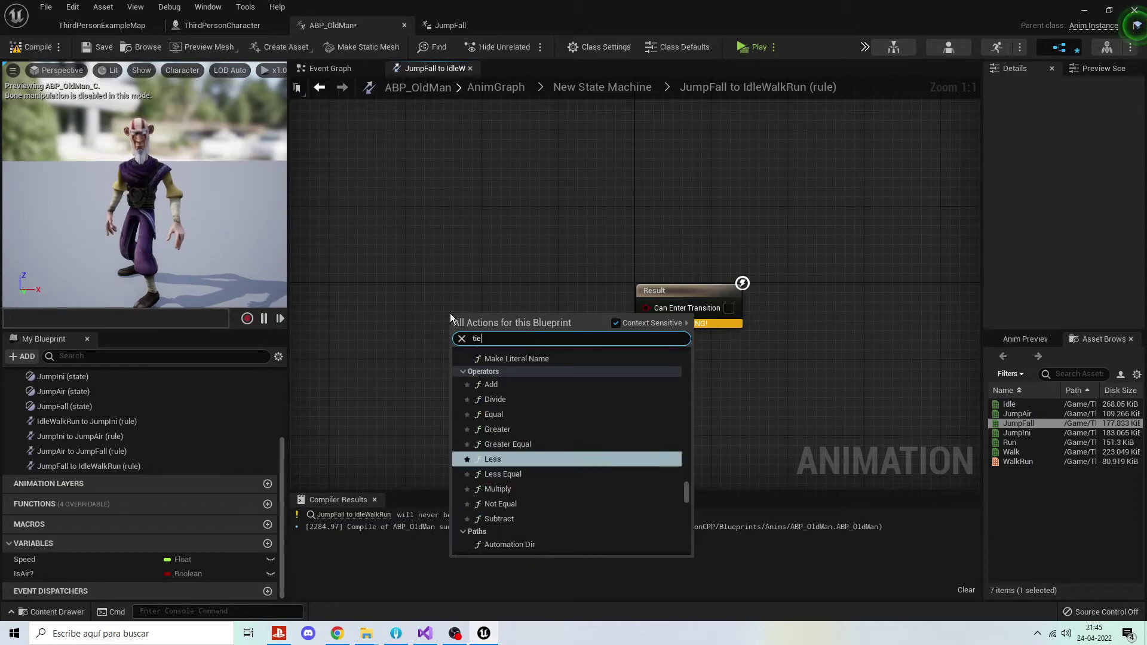
key(BackSpace)
text(me remi)
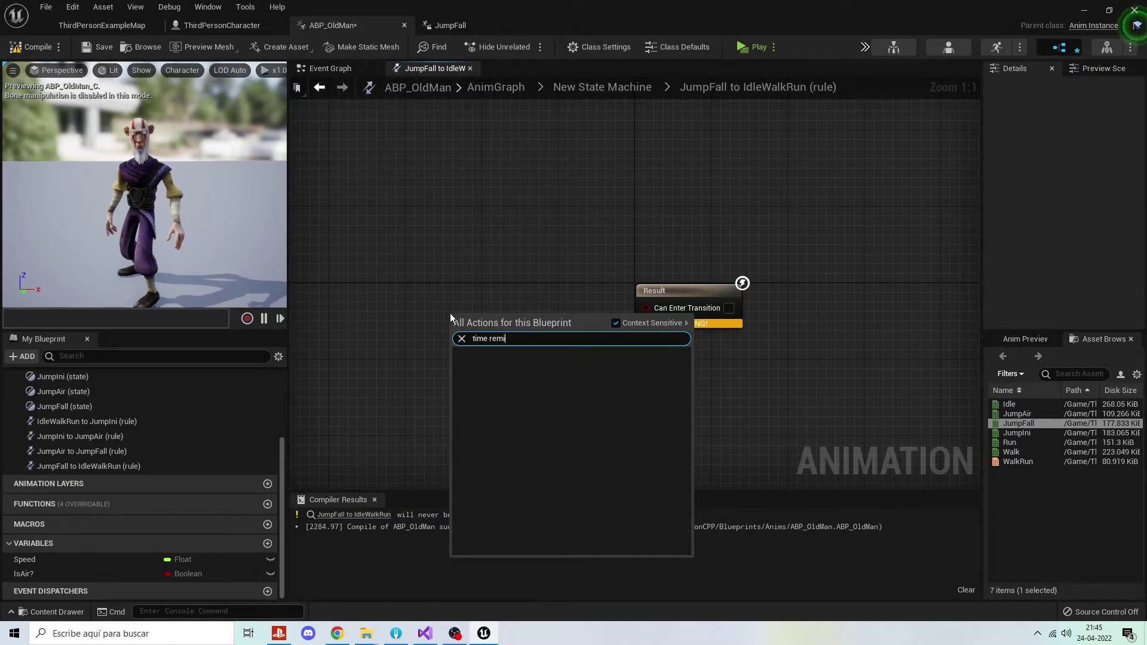
key(BackSpace)
key(BackSpace)
key(BackSpace)
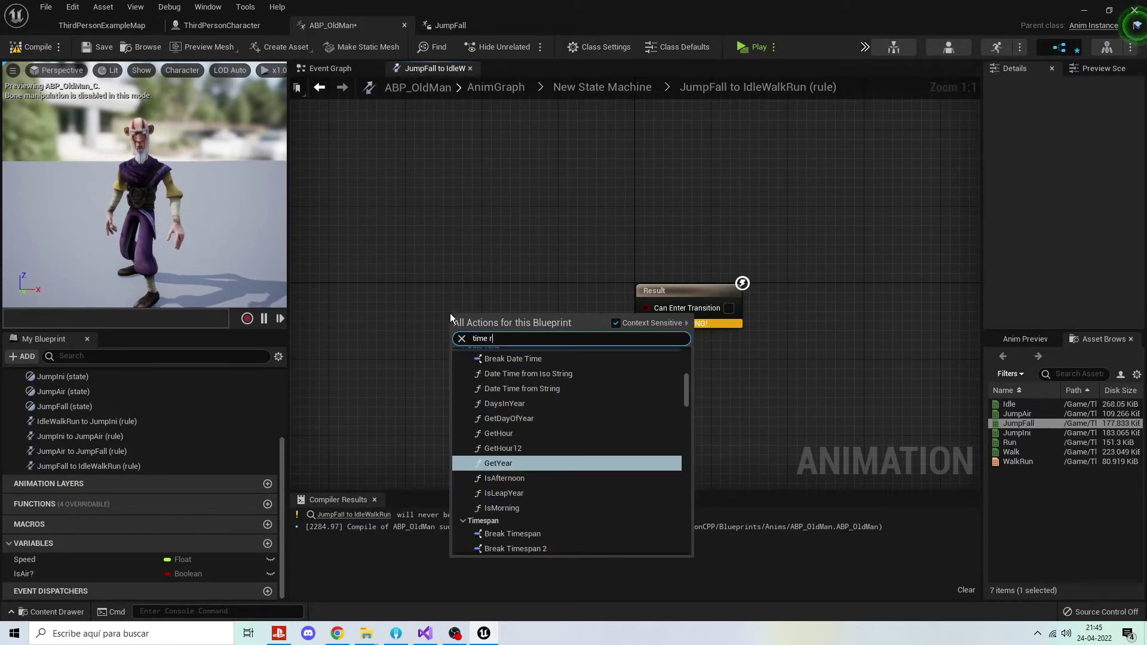
text(e)
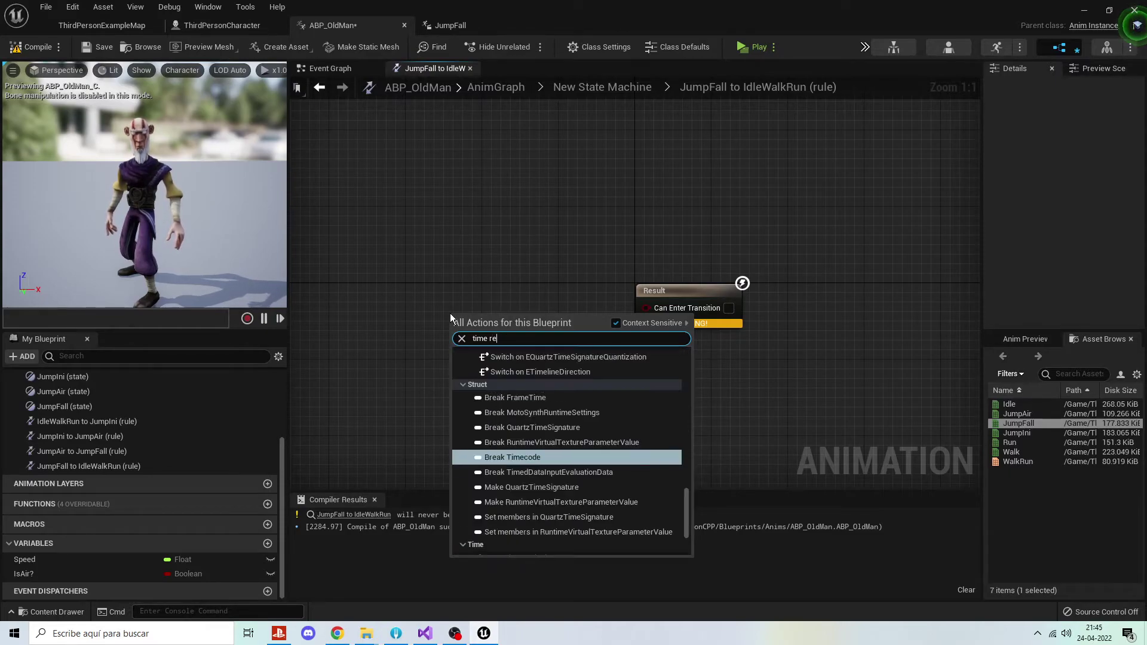
text(m)
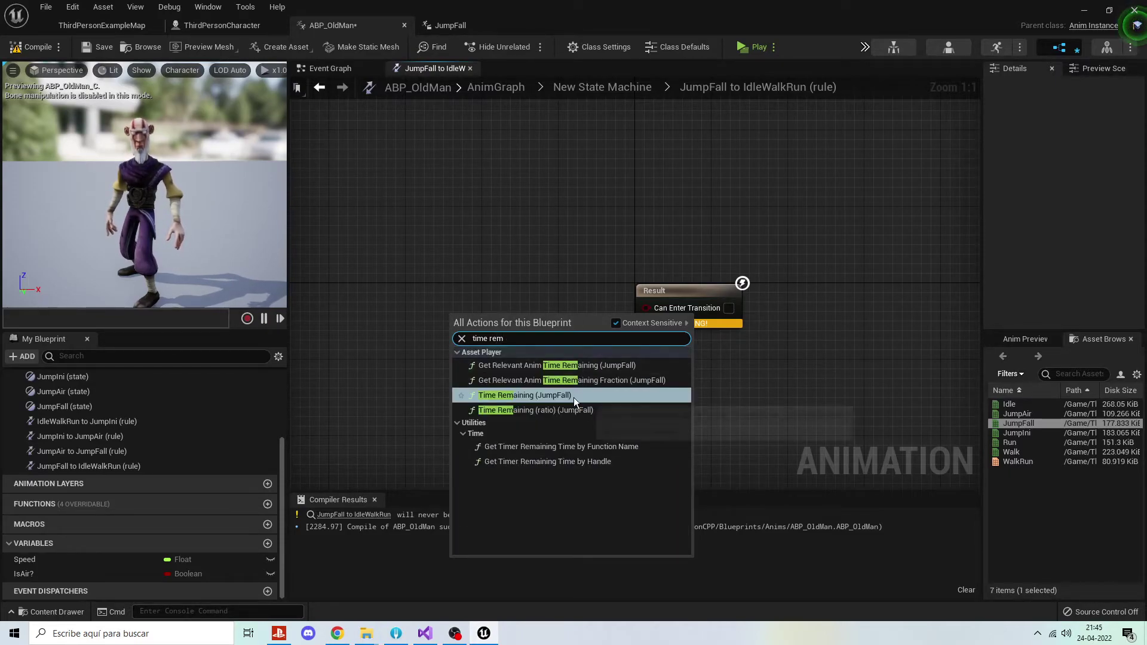
click(574, 396)
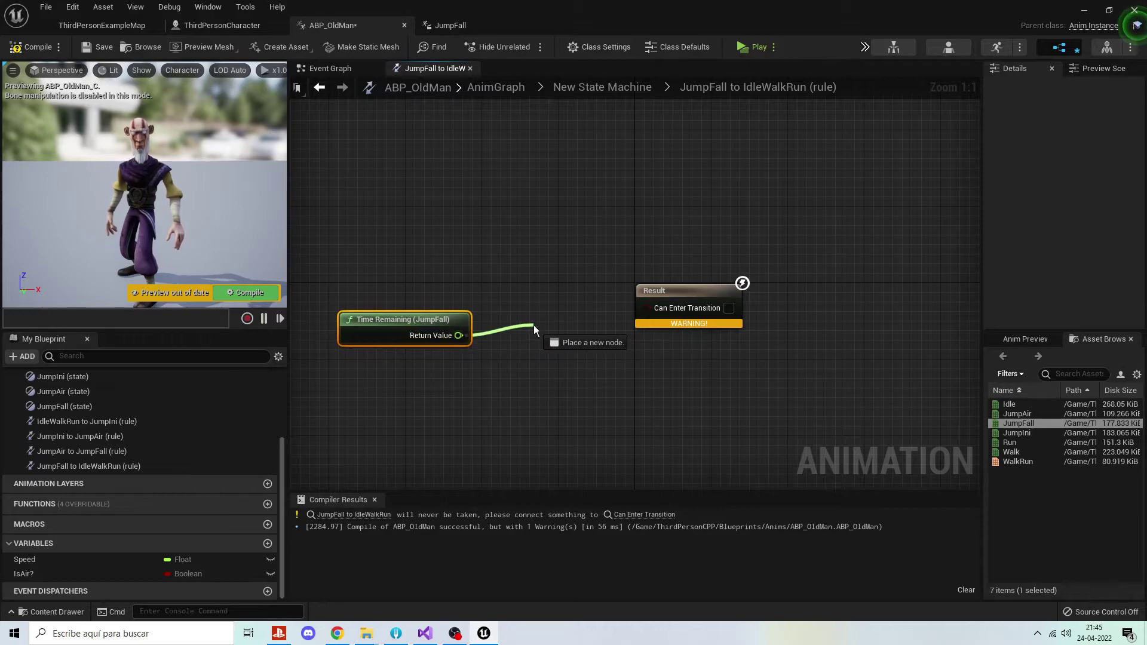
Compare the remaining time below 0.1 into Can Enter Transition and save ABP_OldMan.
drag(458, 335, 533, 325)
text(<)
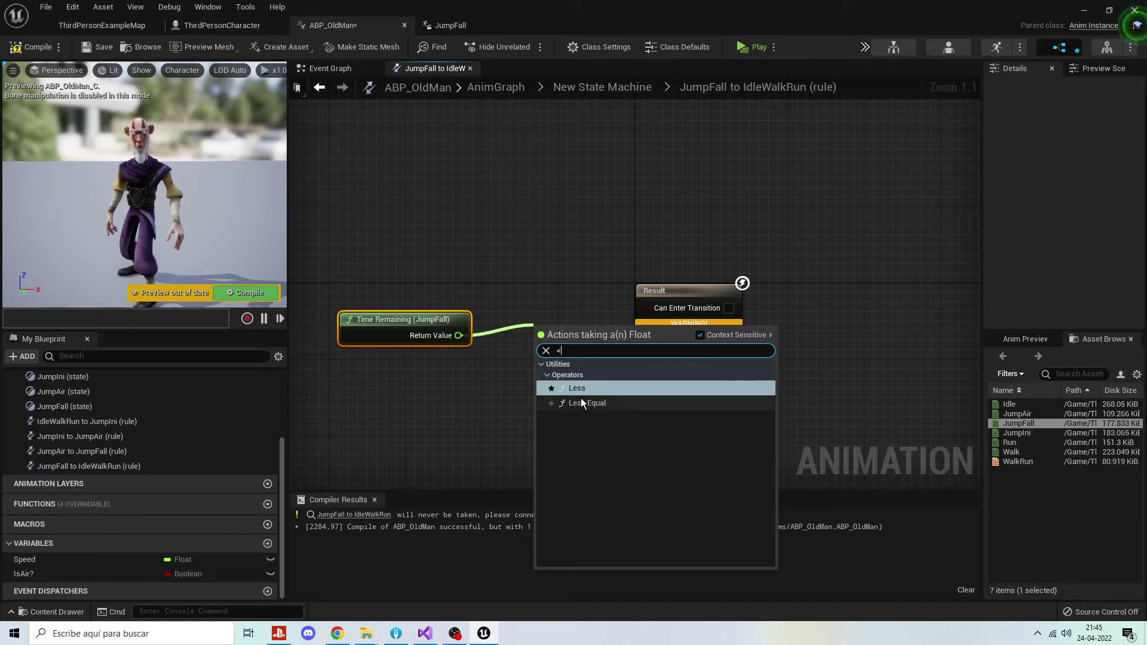
key(Return)
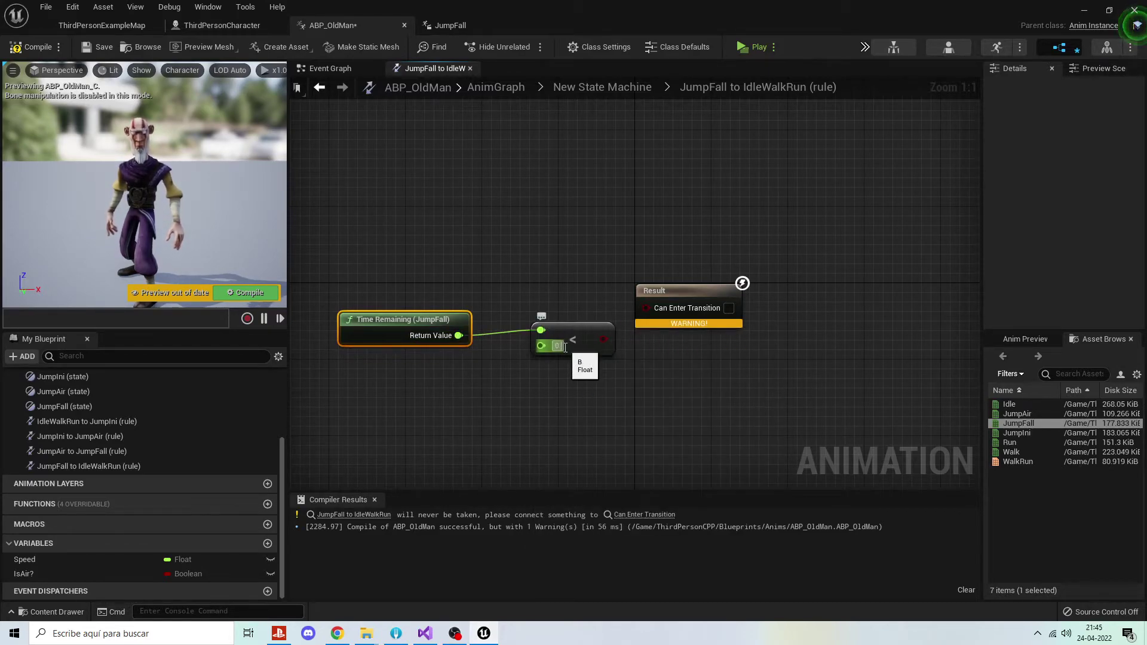
drag(659, 308, 607, 339)
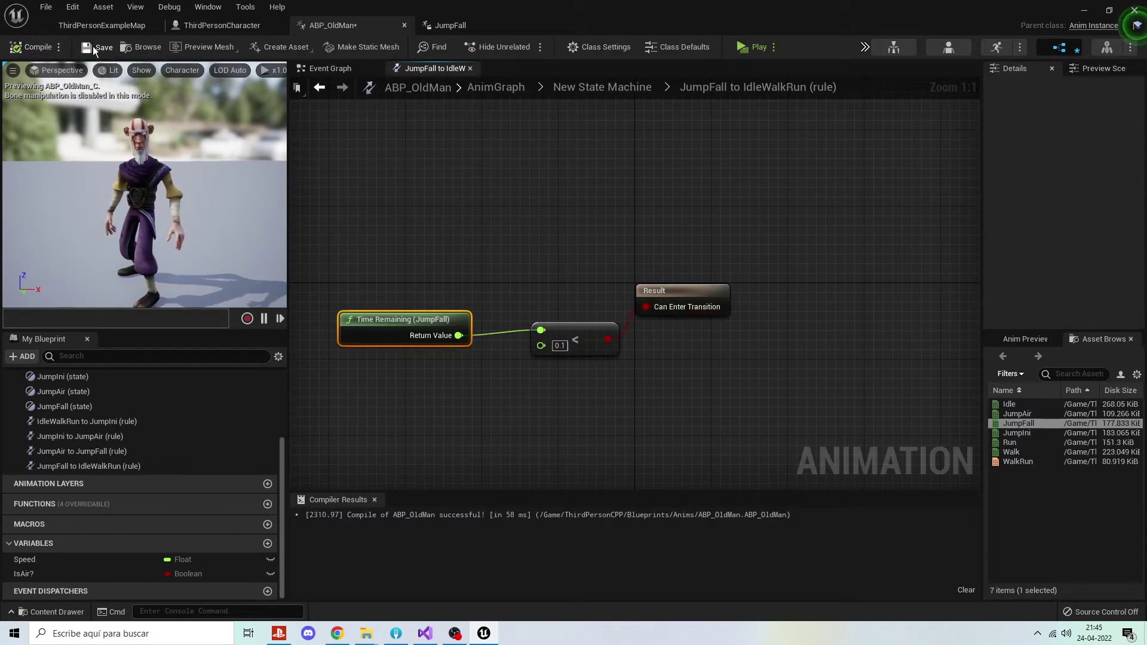
click(598, 86)
Play ThirdPersonExampleMap and make the old man walk forward and jump several times.
click(111, 26)
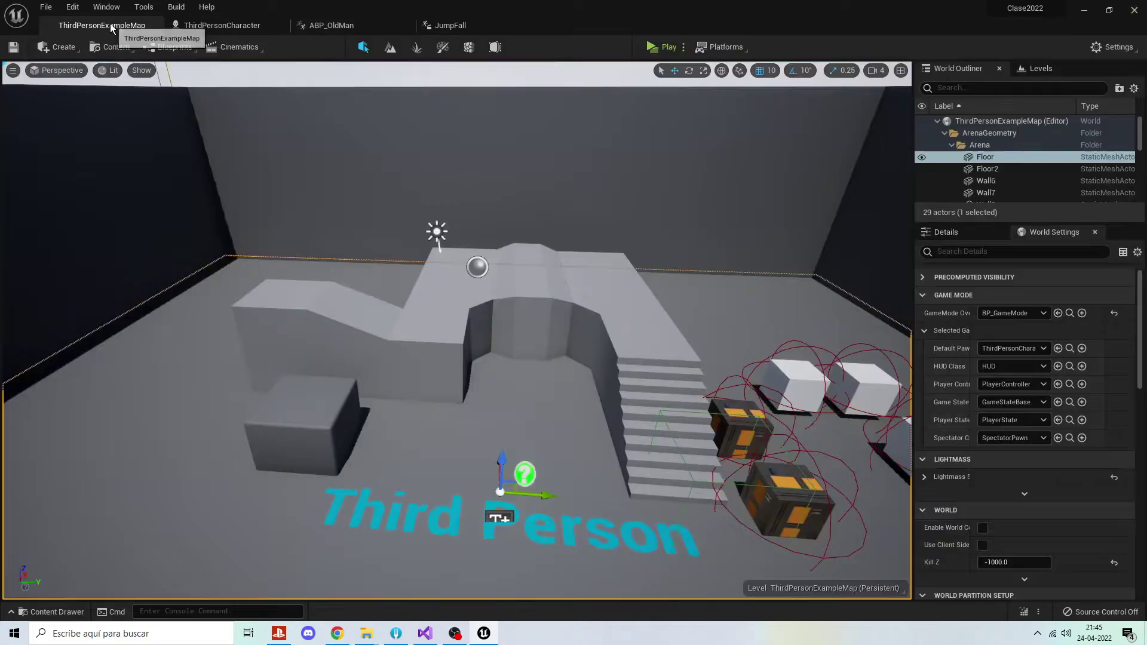
click(660, 49)
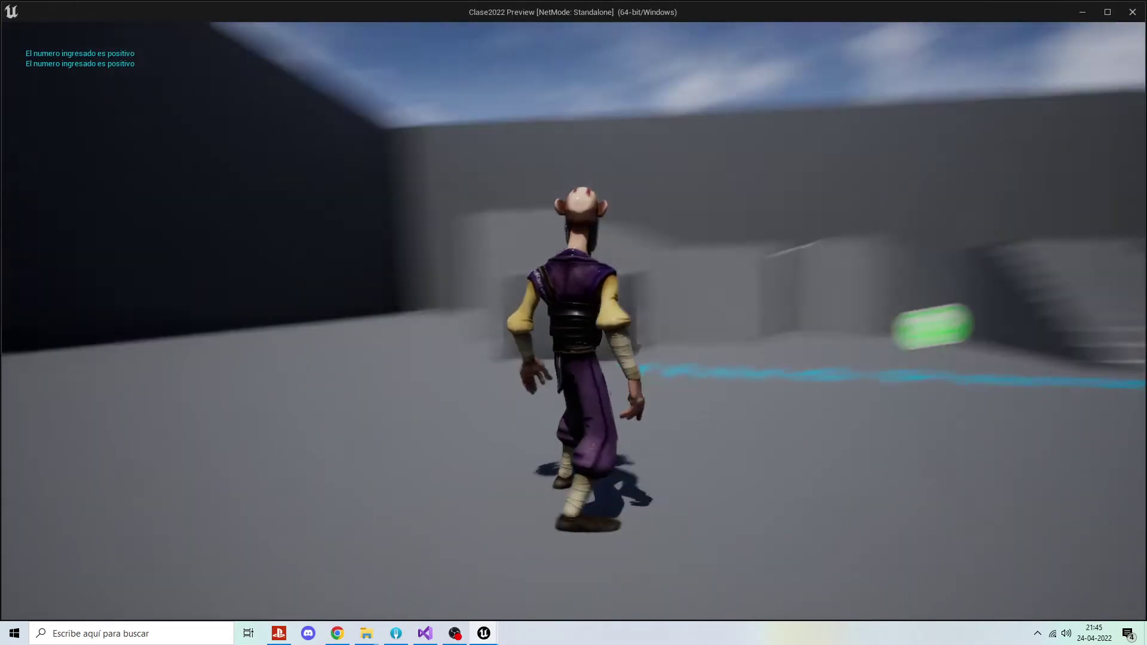
key(w)
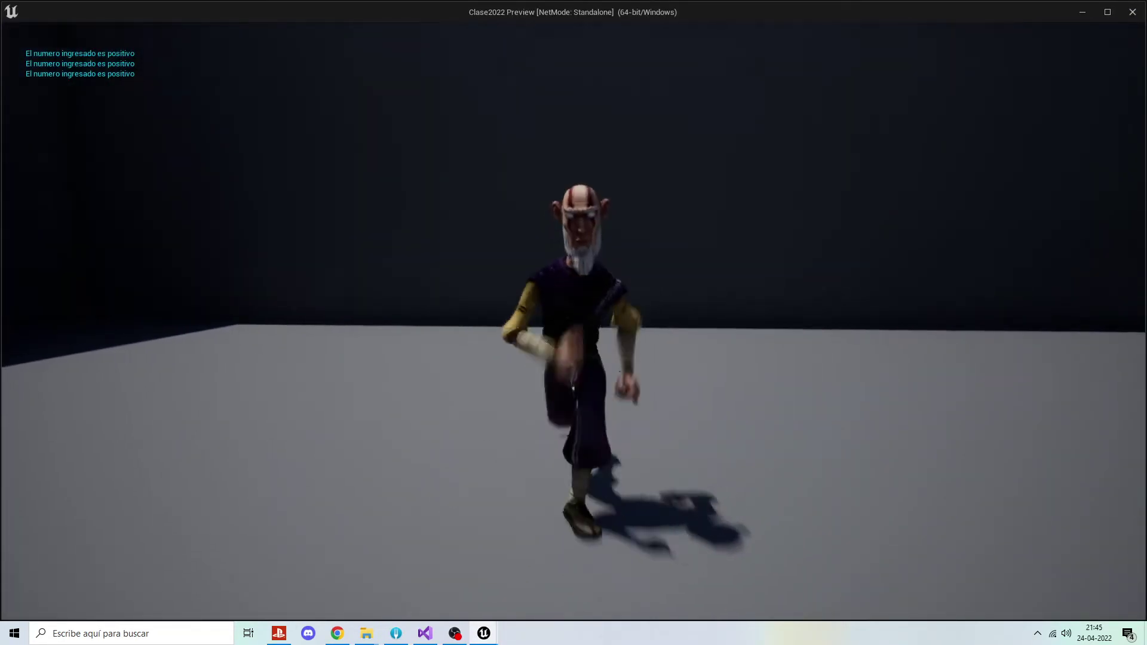
key(space)
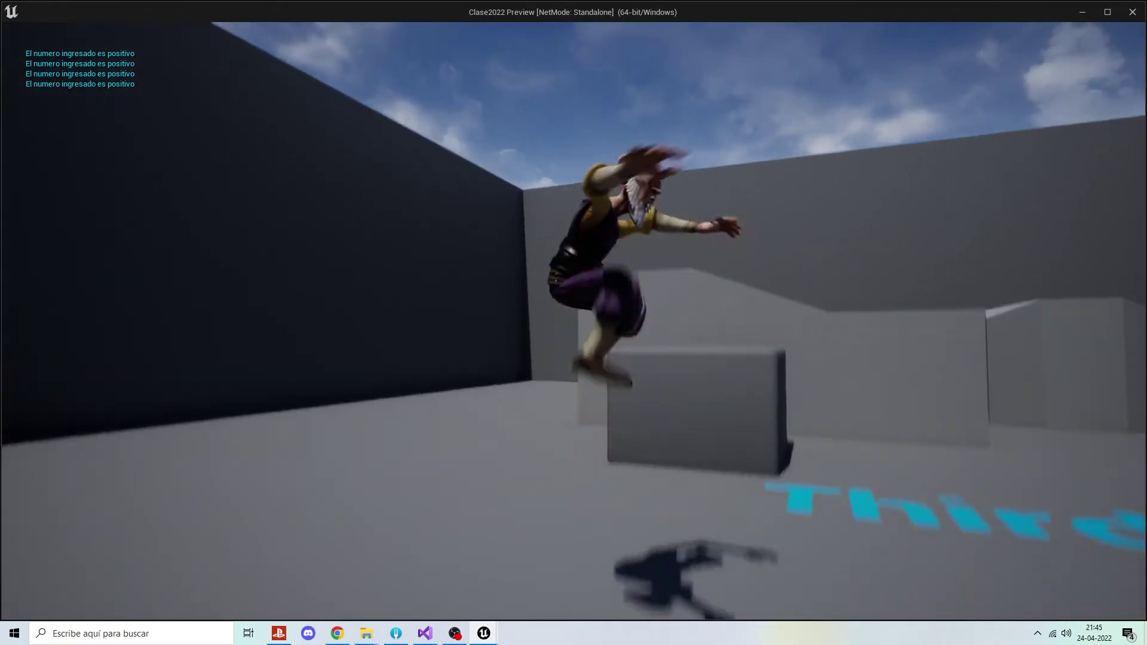
key(space)
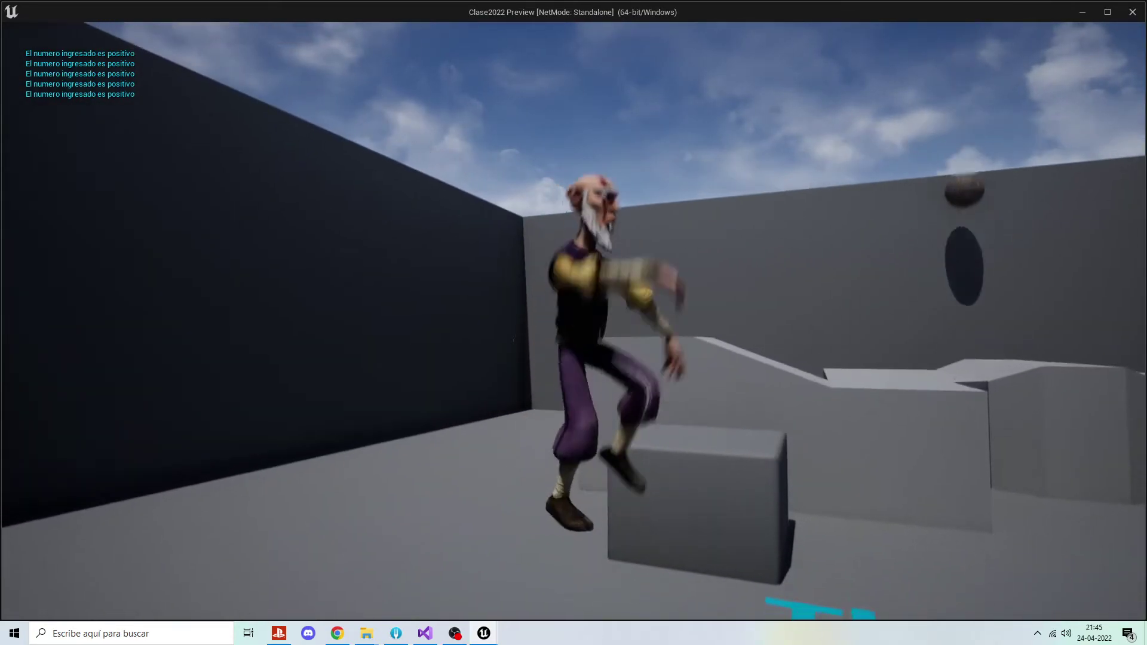
key(space)
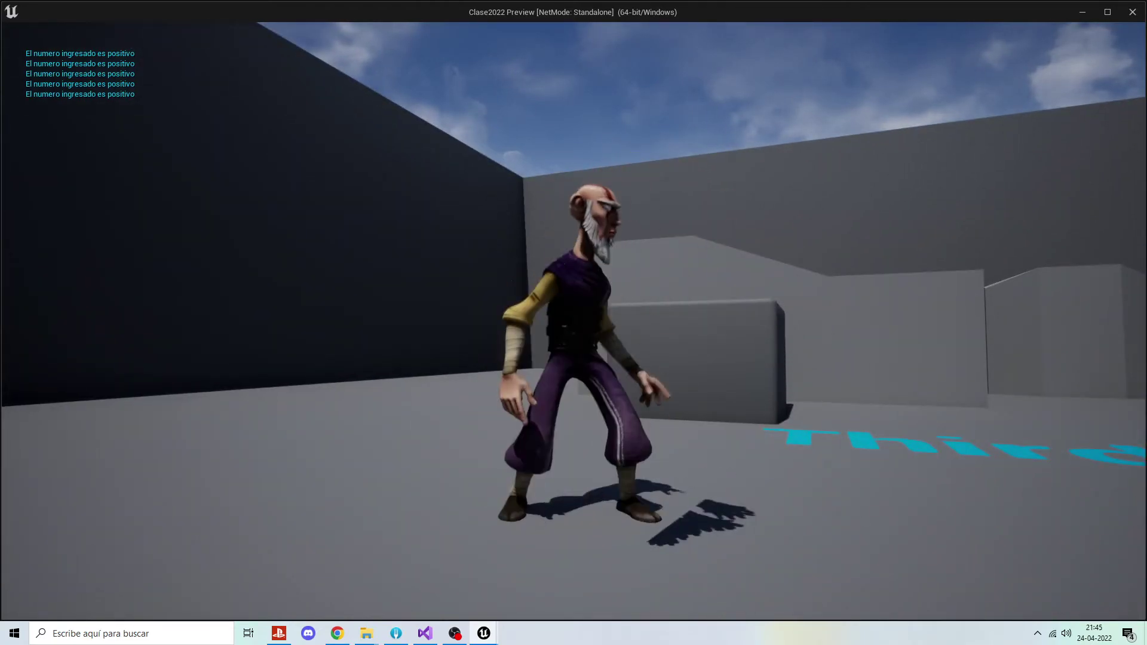
key(w)
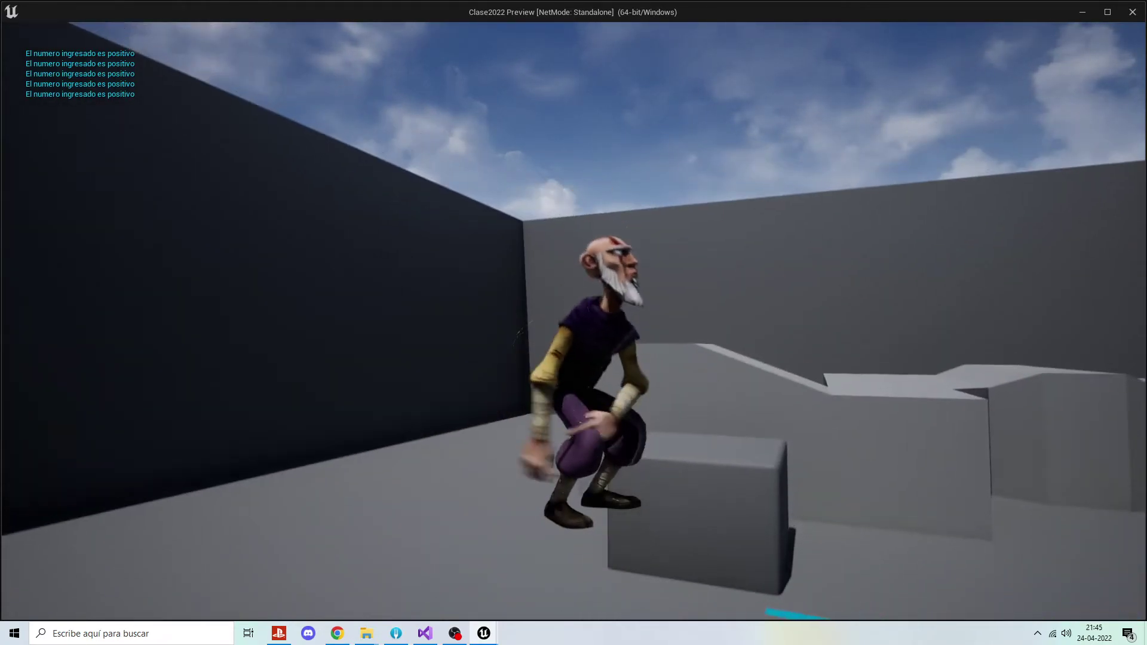
key(space)
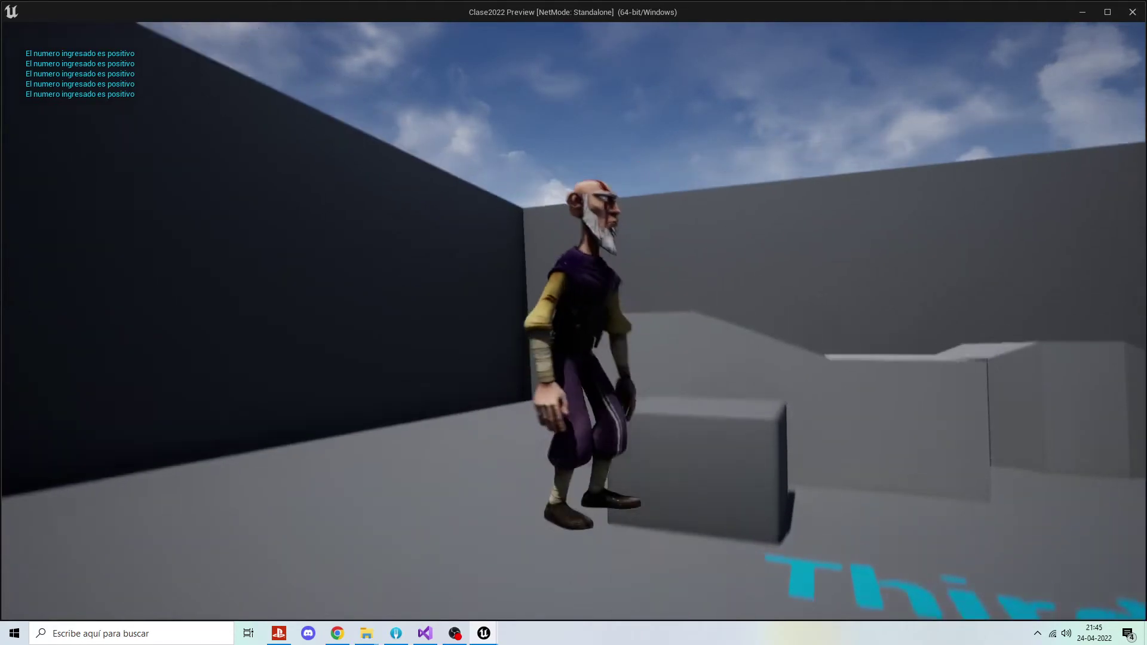
key(space)
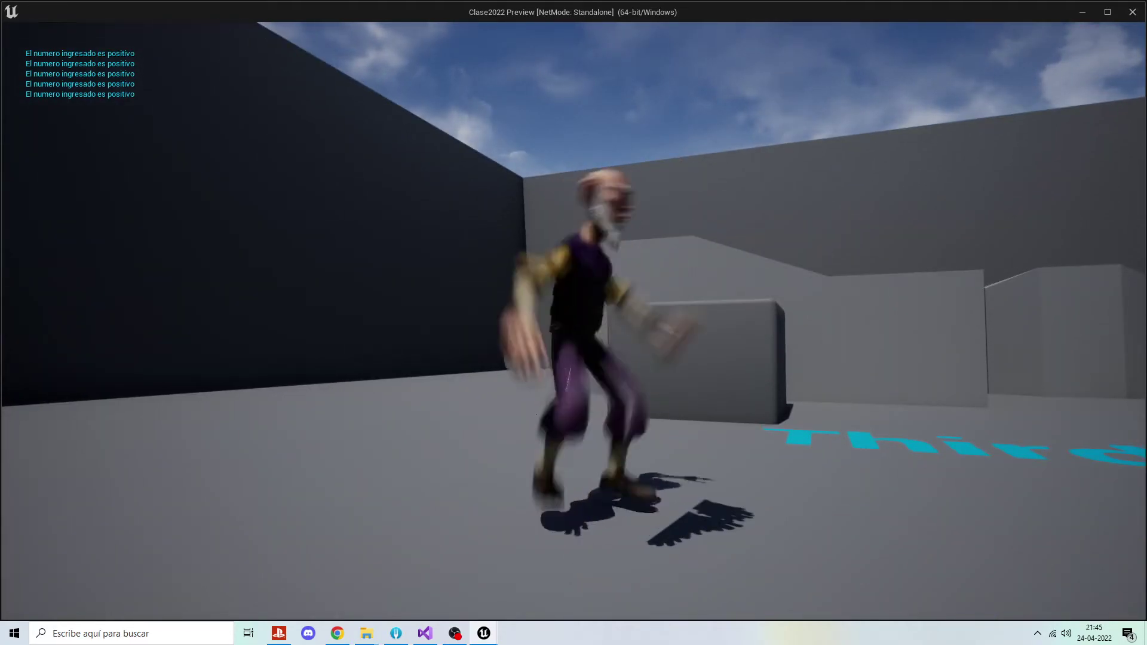
Run the character in all directions, jump onto the box, and end the session.
key(a)
key(s)
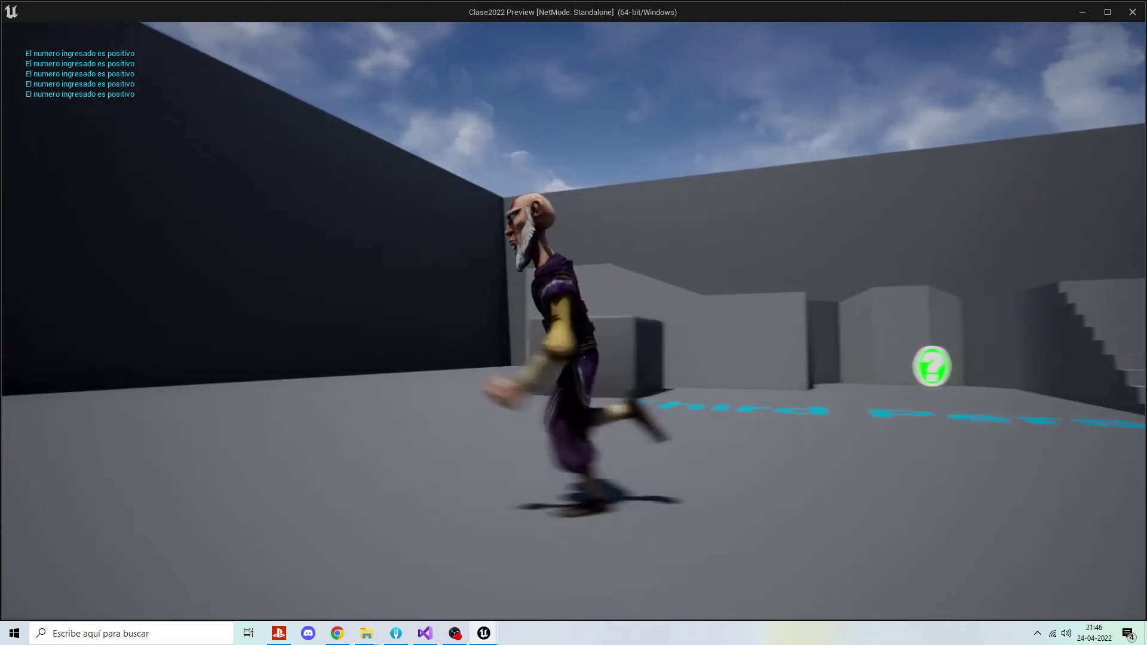
key(w)
key(s)
key(s)
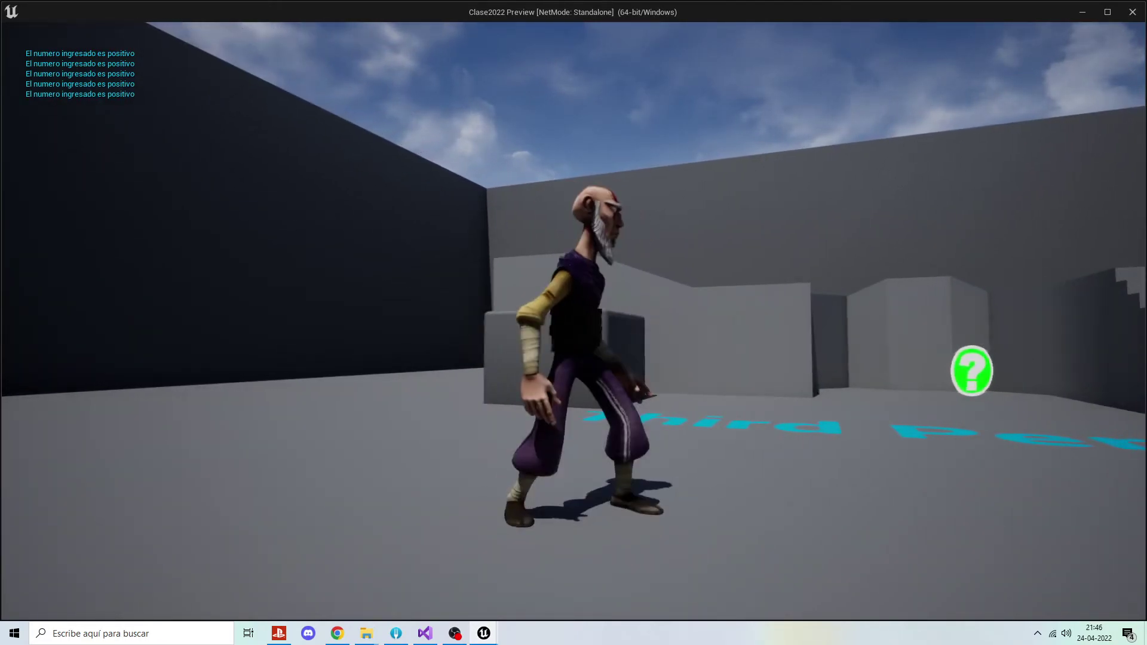
key(d)
key(w)
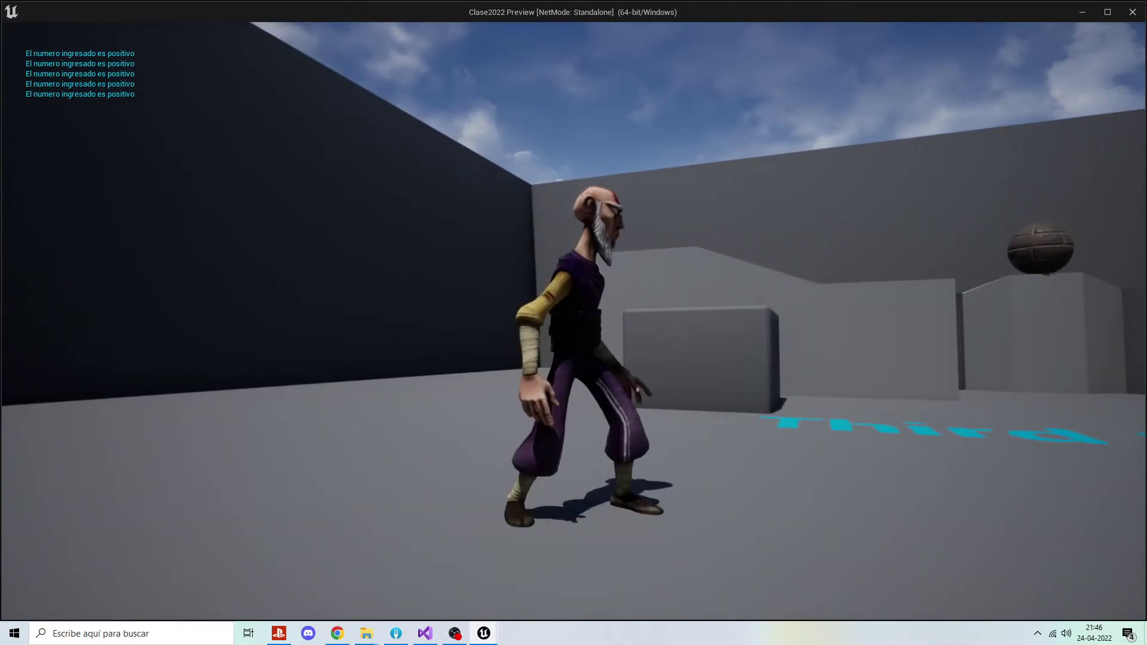
key(s)
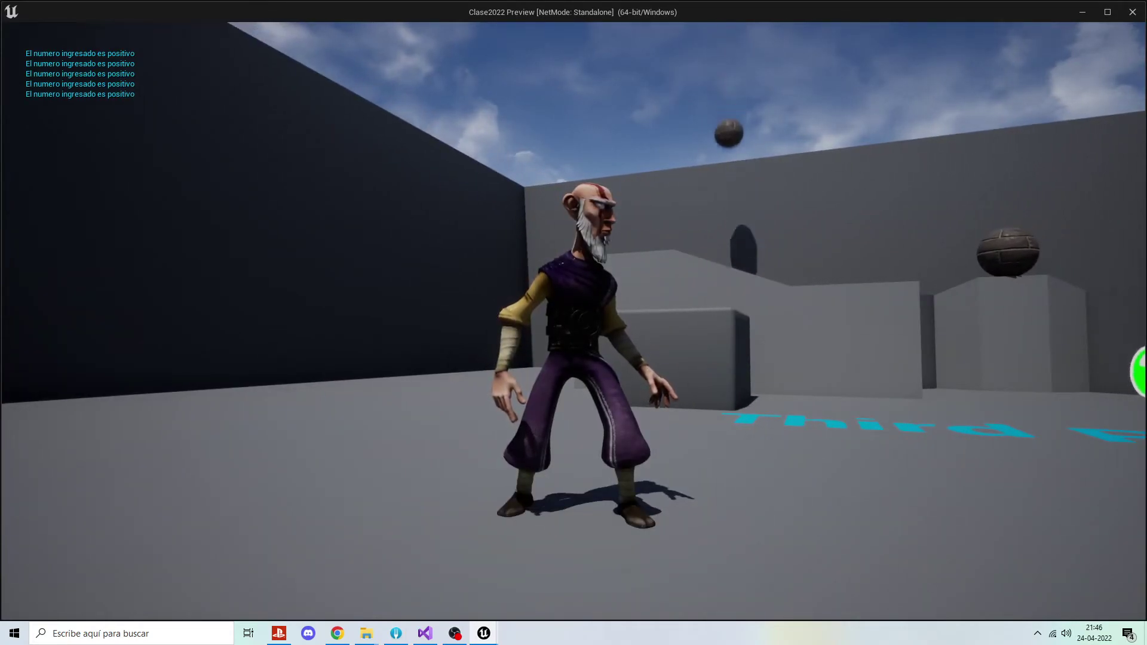
key(d)
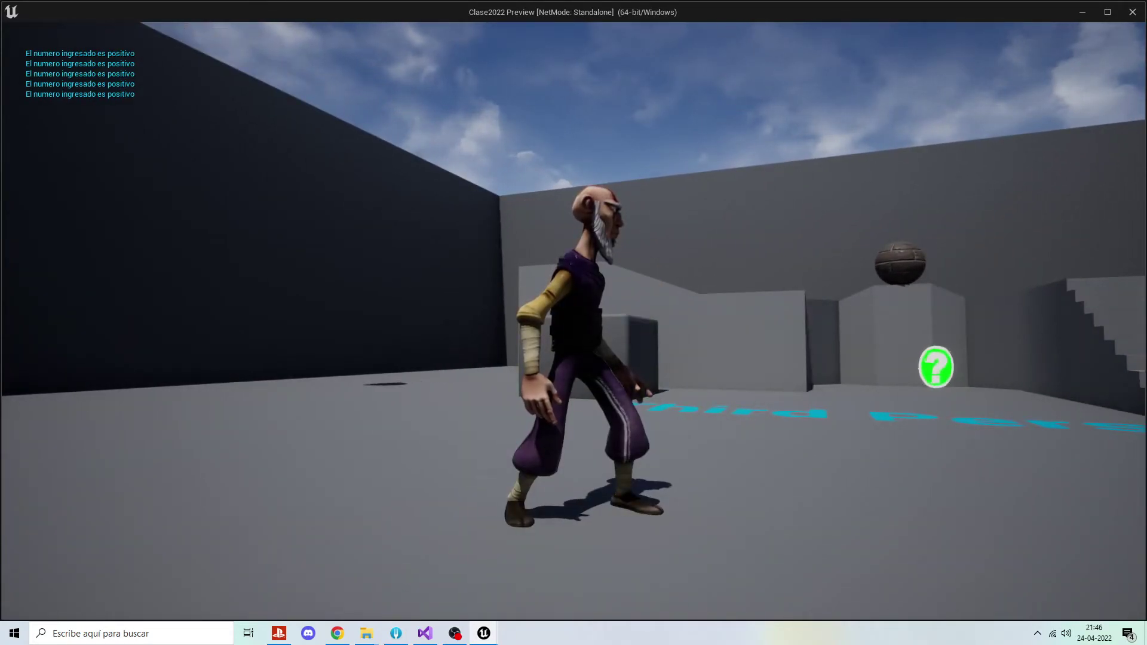
key(space)
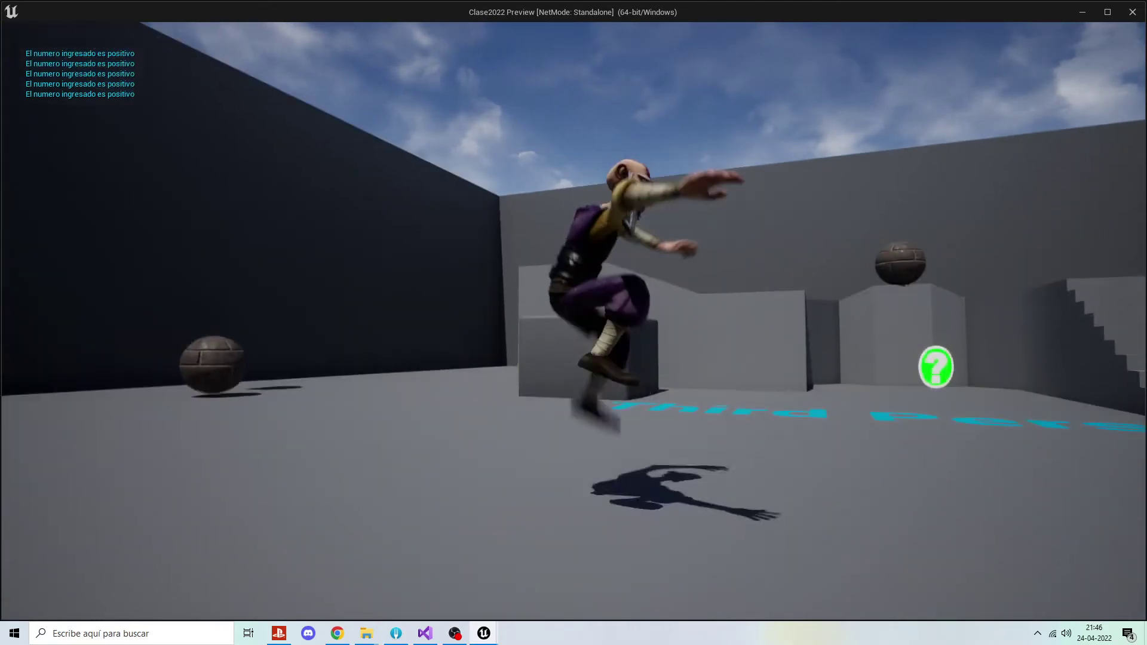
key(Escape)
Open JumpIni and remove the crouch frames before the playhead, leaving 10 frames.
click(197, 23)
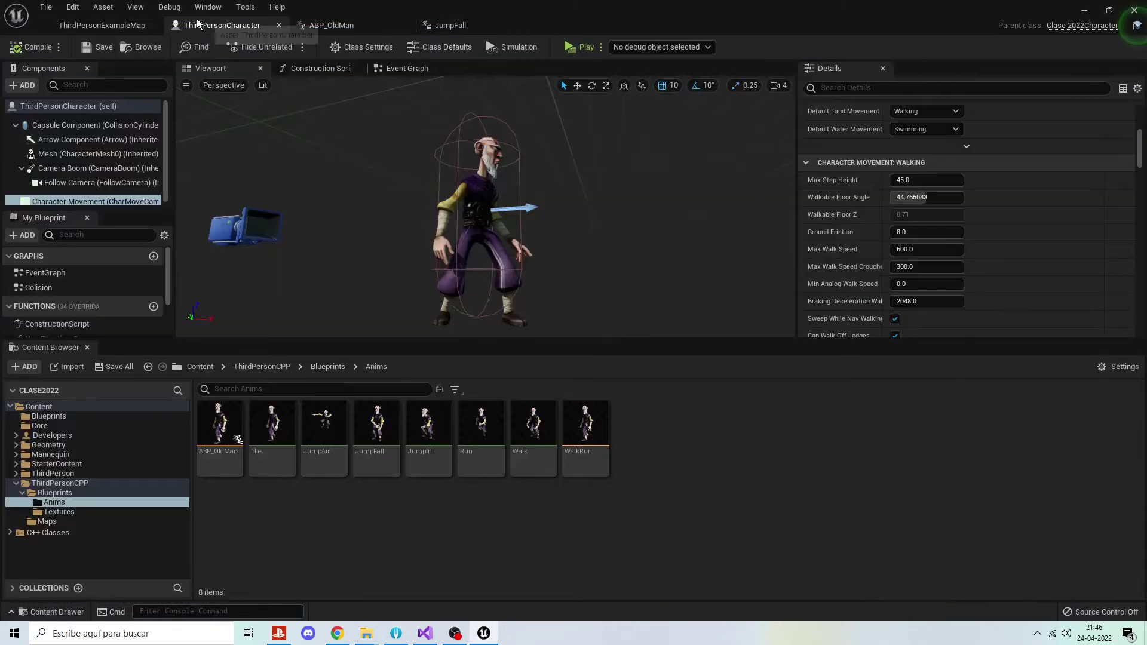
click(334, 25)
click(239, 25)
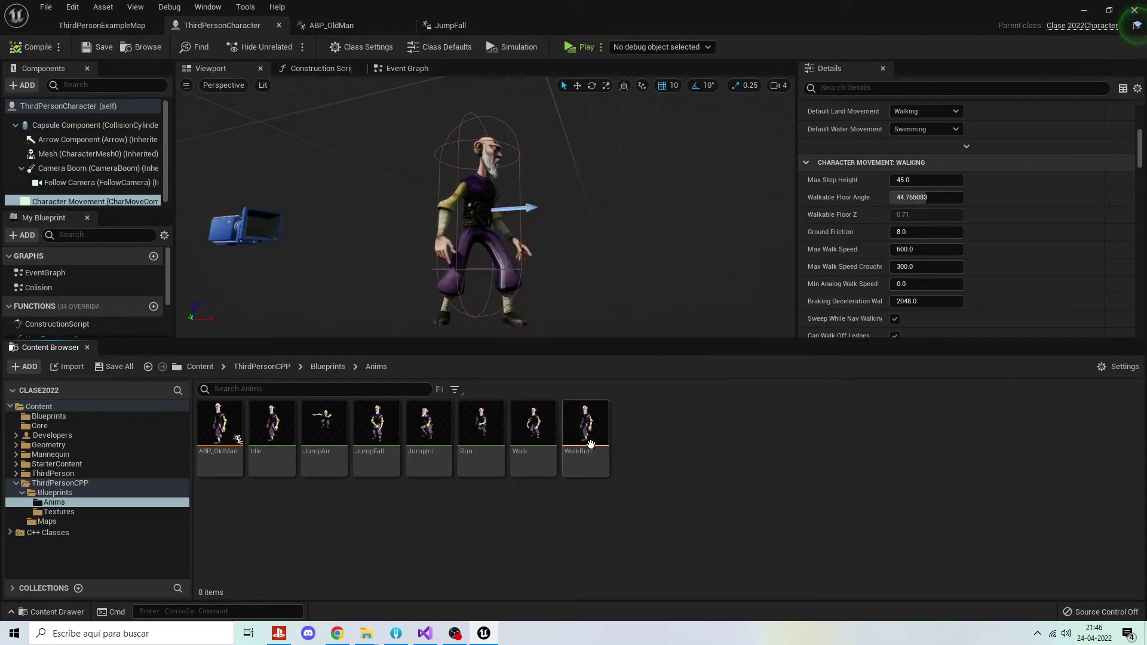
double_click(428, 432)
mouse_move(371, 475)
mouse_down()
mouse_move(629, 486)
mouse_move(540, 486)
mouse_move(717, 514)
mouse_move(766, 480)
mouse_move(737, 484)
mouse_up()
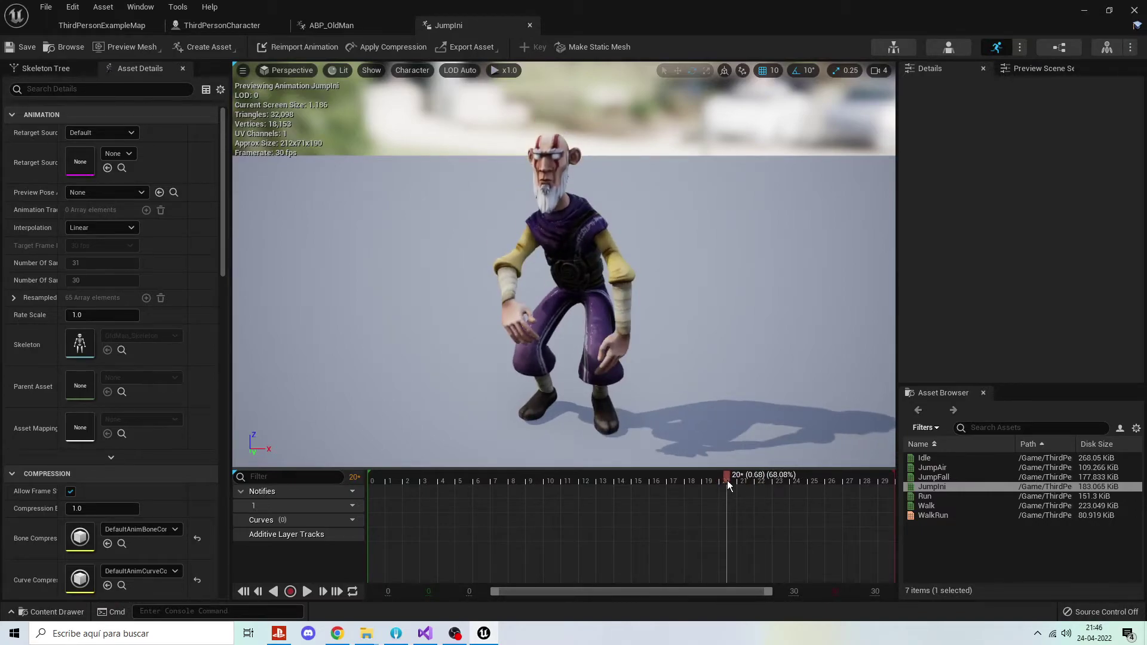
right_click(735, 475)
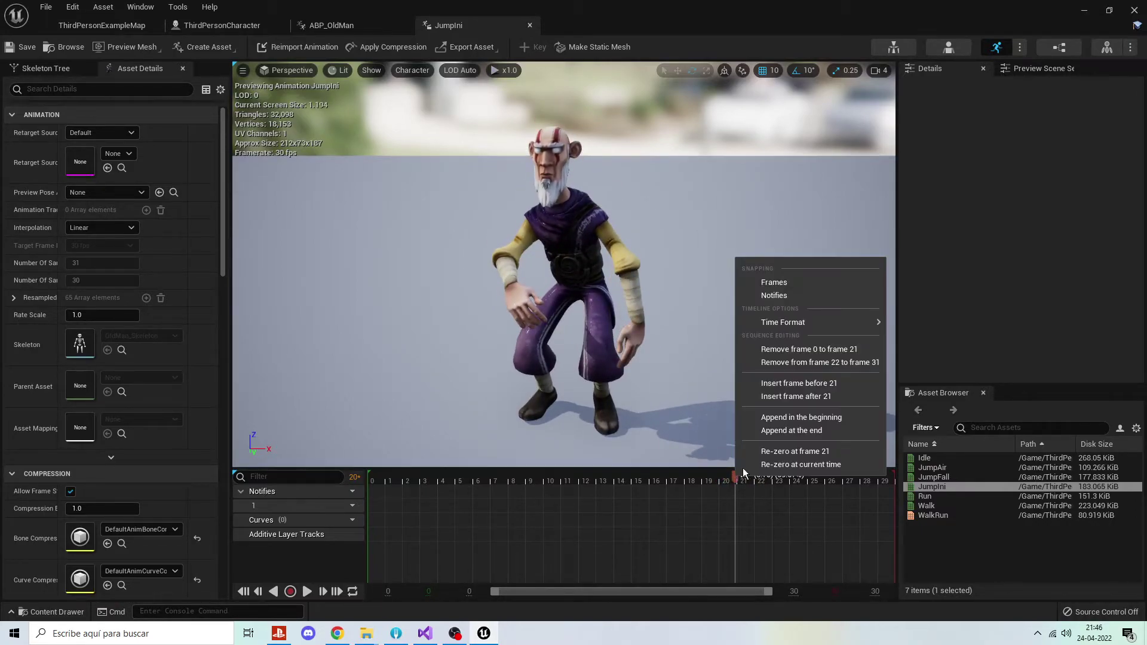
click(809, 353)
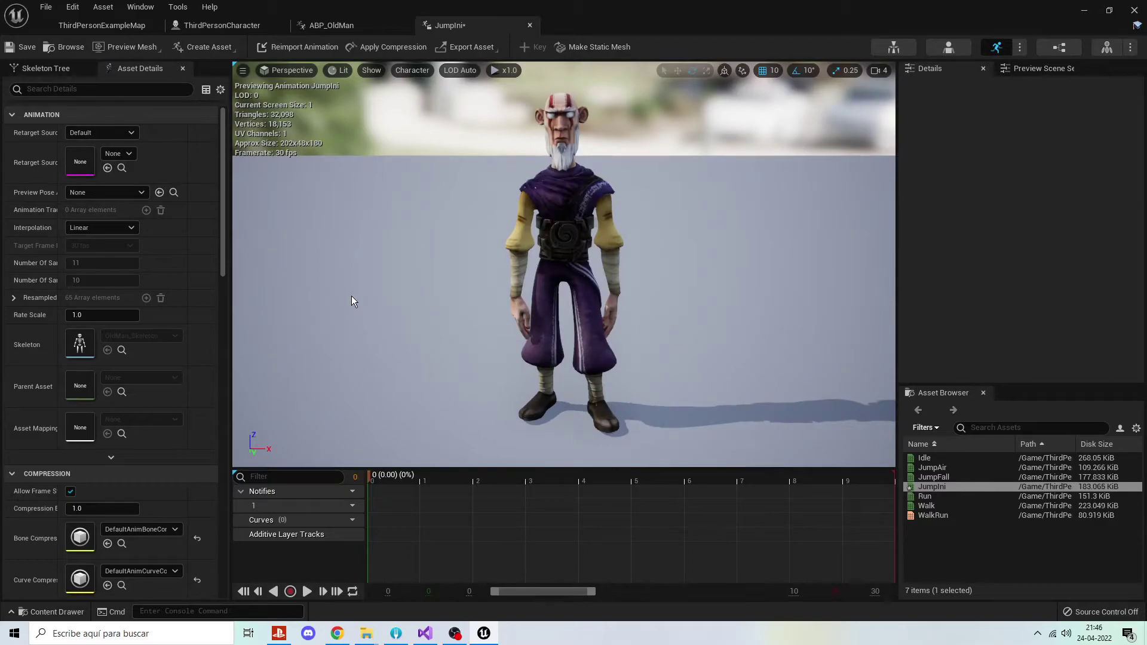
Play the level standalone with Alt+P, jump three times to check the landing, then stop.
click(111, 26)
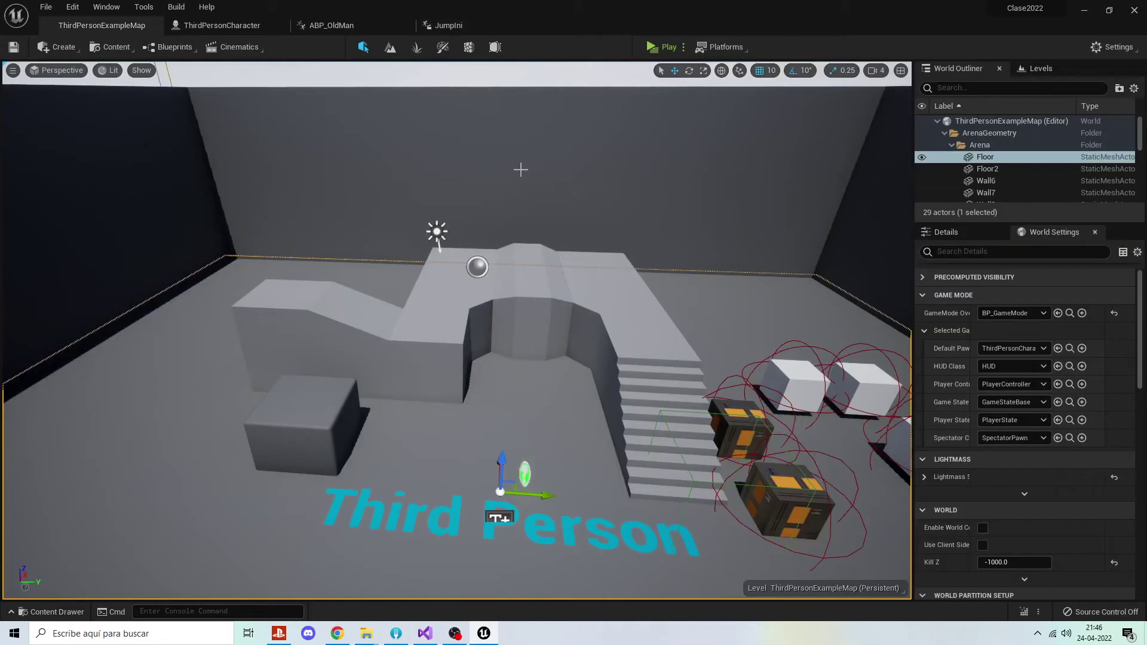
key(alt+p)
key(space)
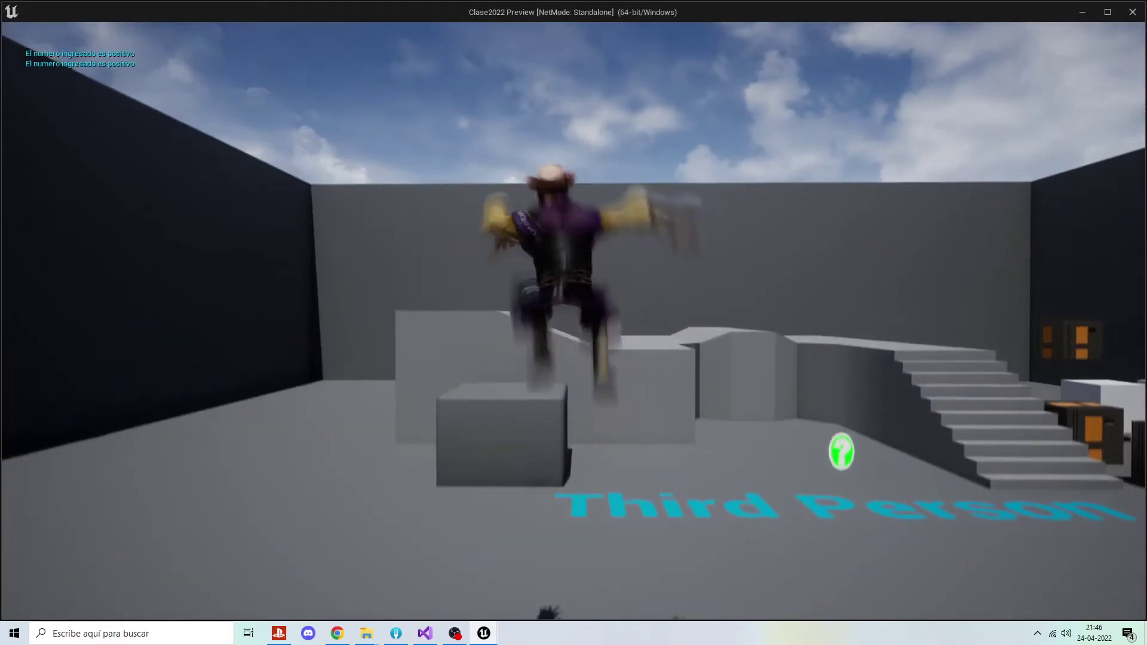
key(space)
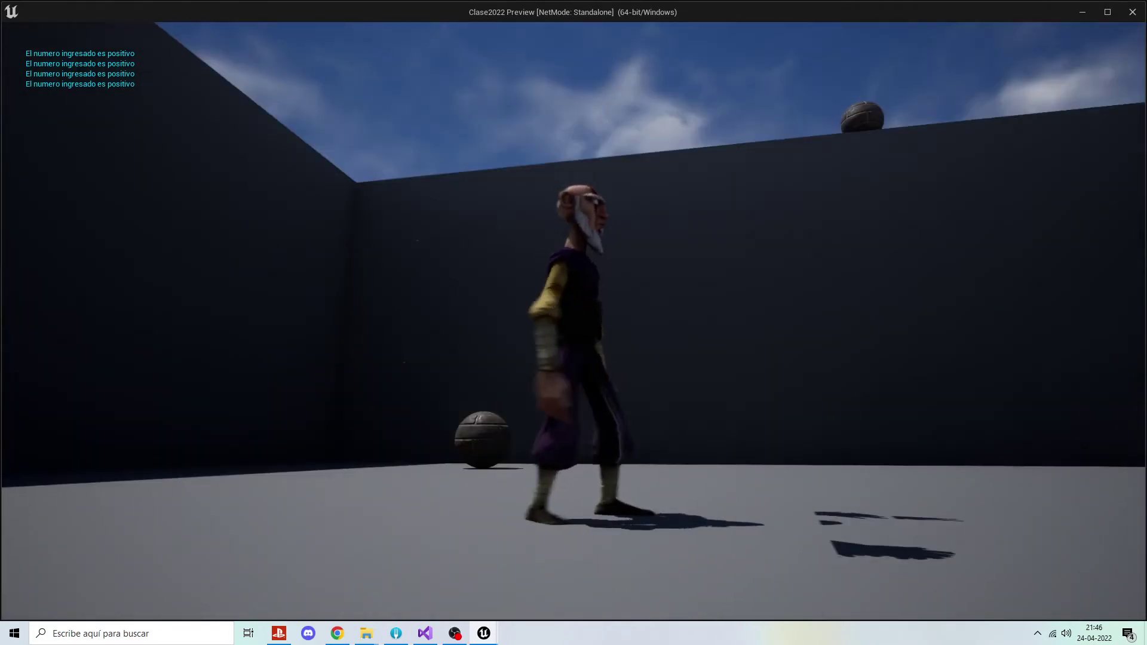
key(space)
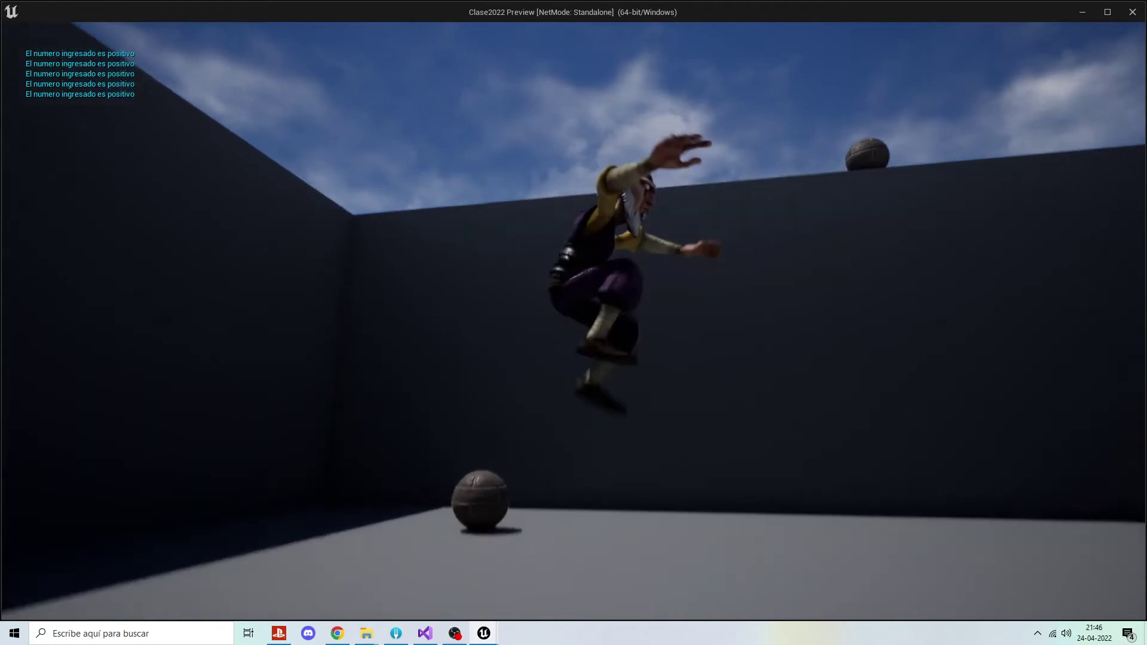
key(Escape)
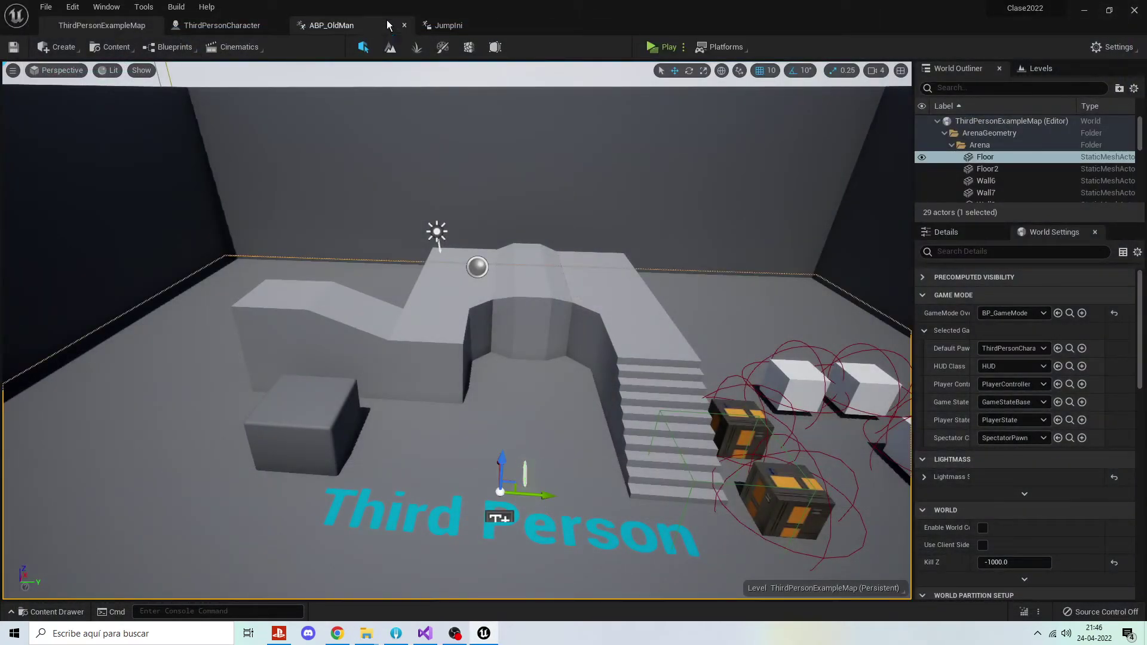
Untick Loop Animation on the JumpAir state's Play node in ABP_OldMan.
click(349, 25)
click(448, 25)
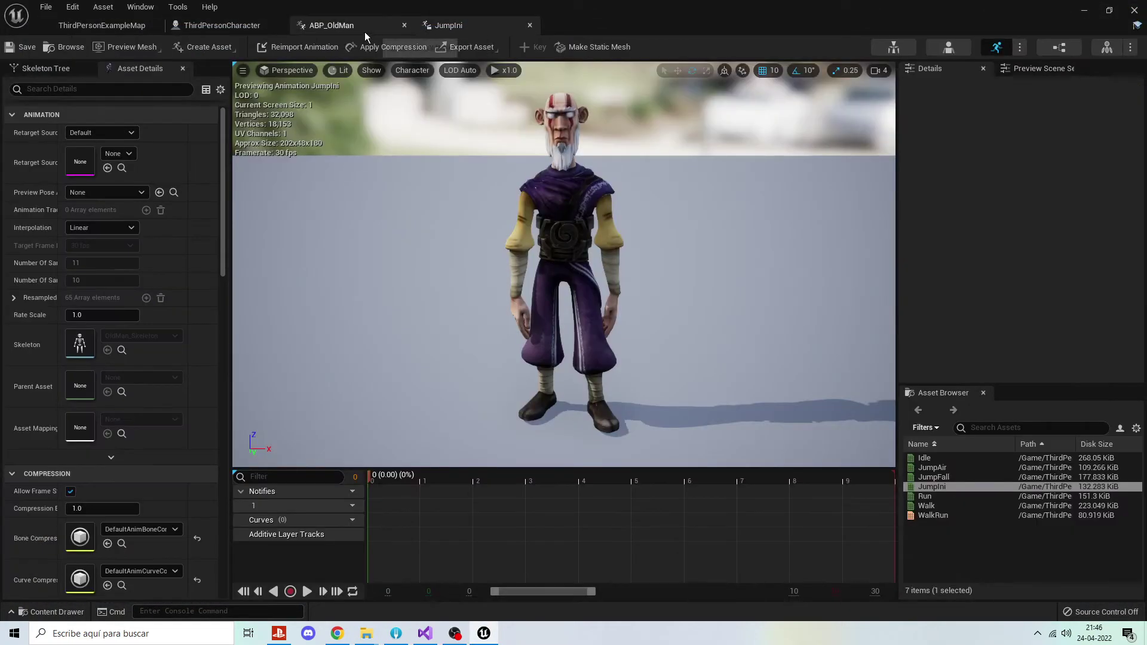
click(365, 31)
right_drag(477, 220, 229, 218)
click(593, 289)
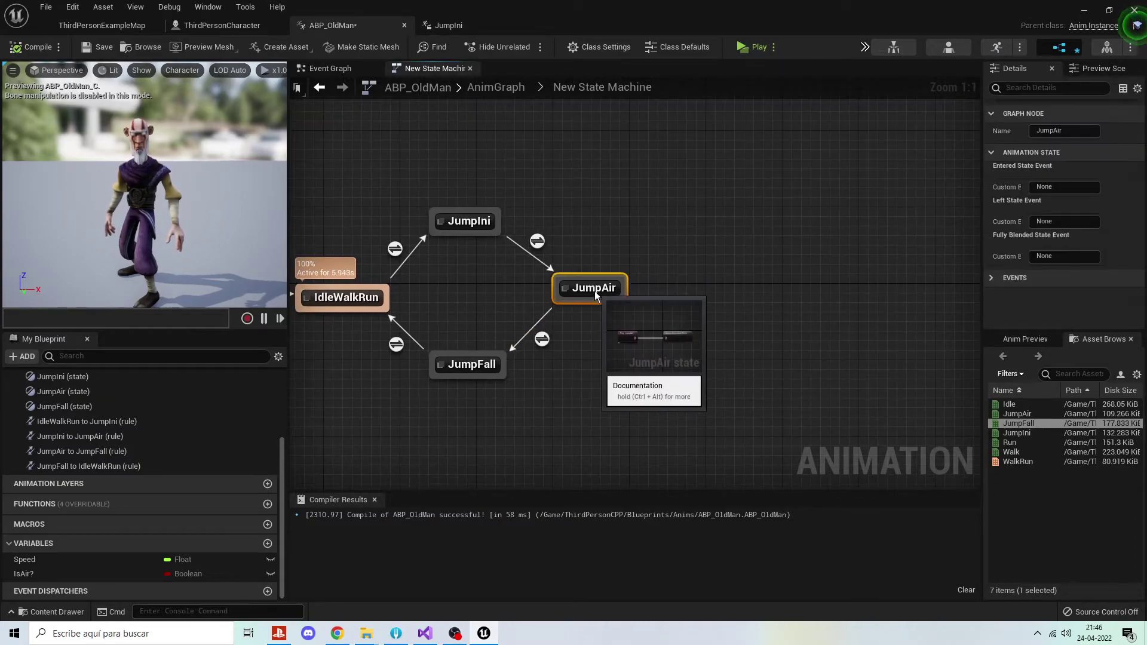
double_click(594, 291)
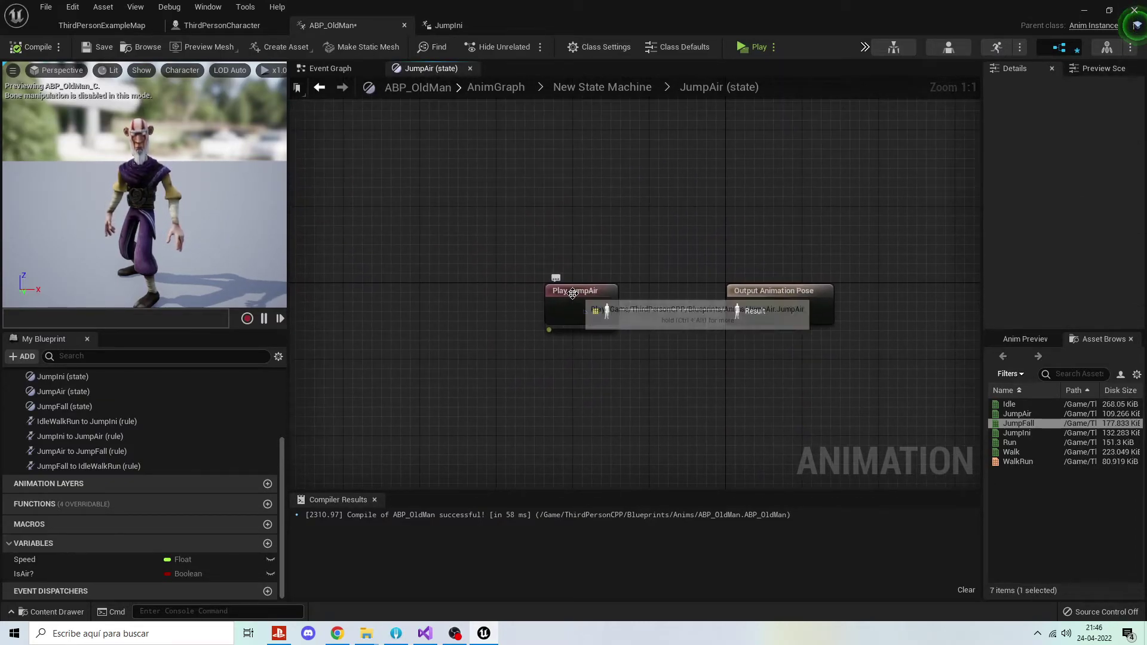
click(573, 293)
drag(607, 311, 736, 310)
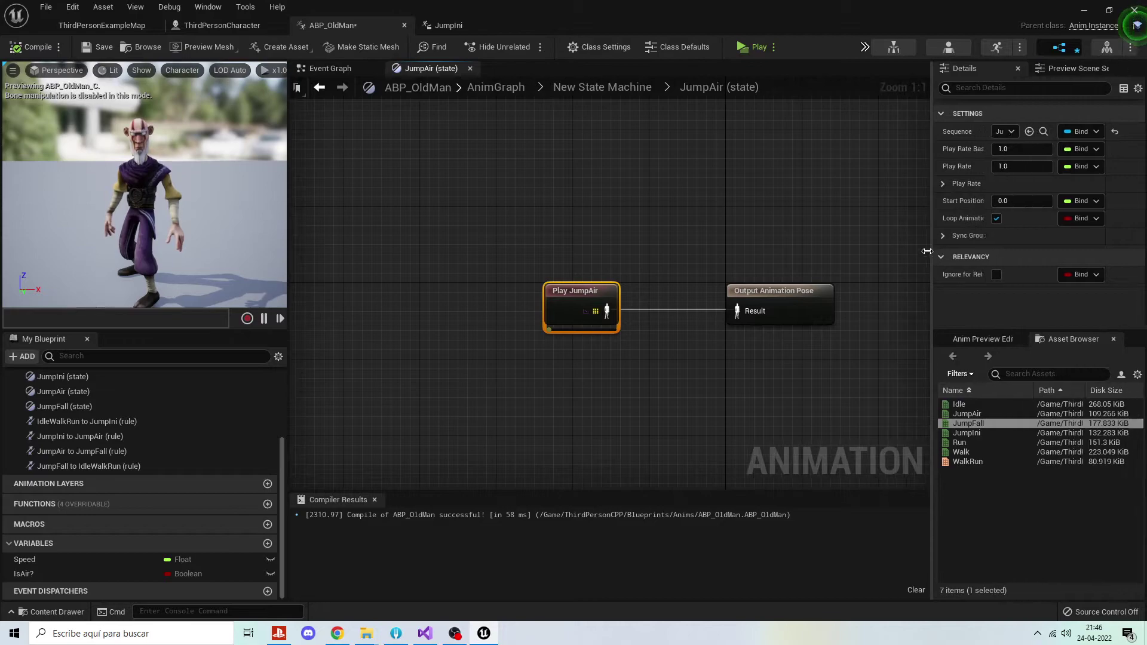
drag(982, 241, 846, 242)
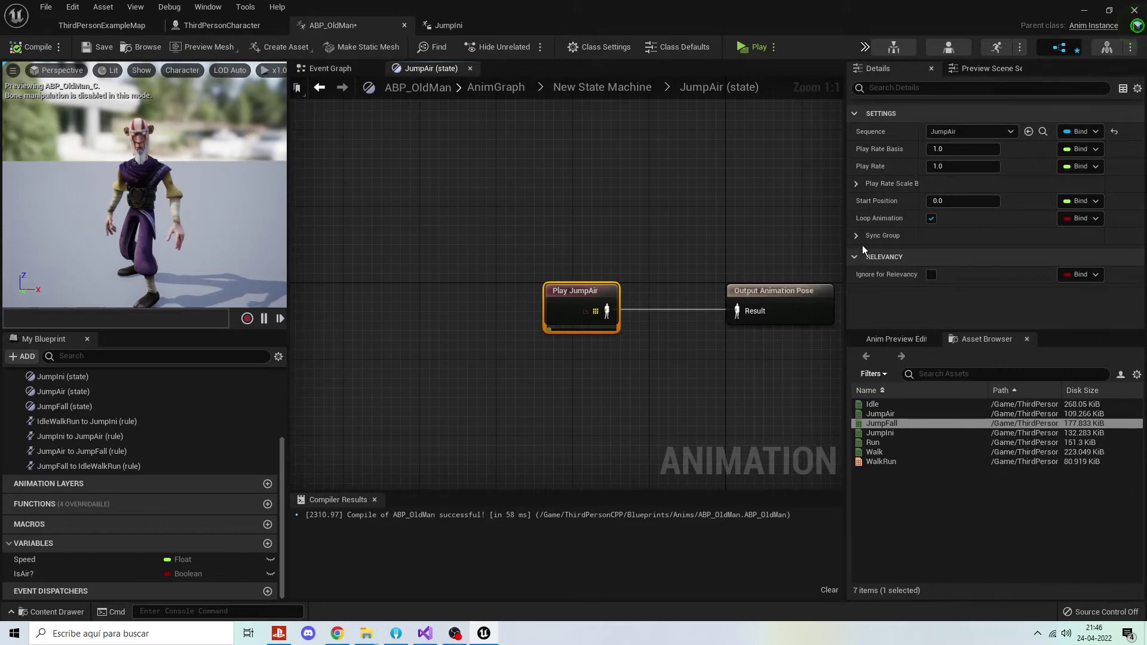
click(931, 220)
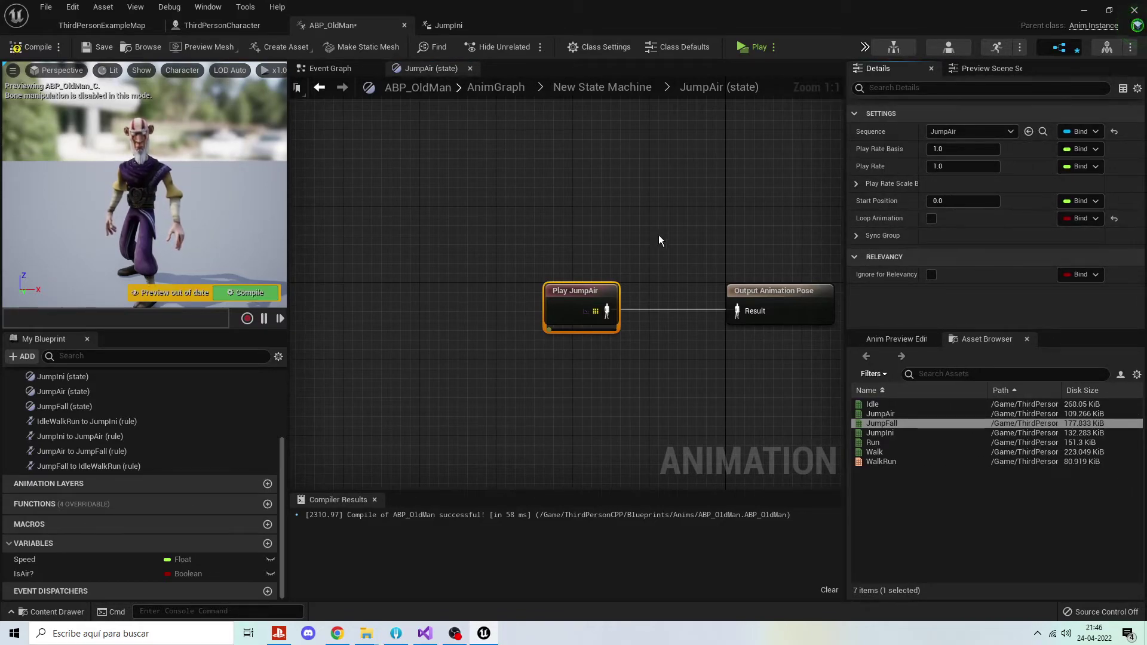
Untick Loop Animation for JumpIni, then open JumpFall's state and select its Play node.
click(641, 94)
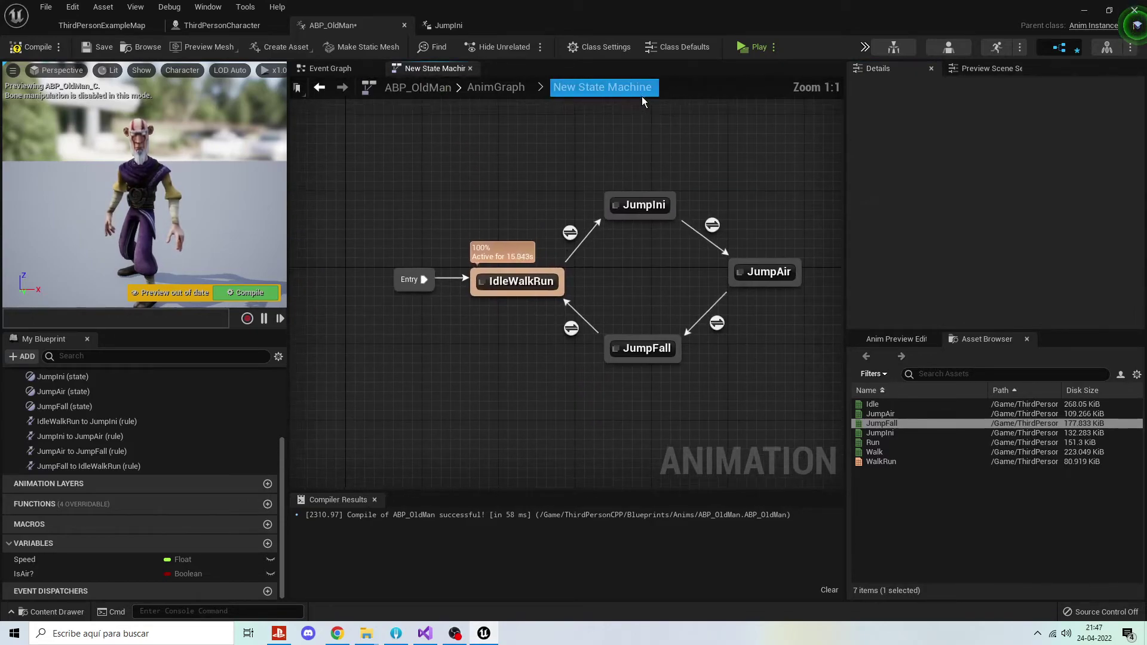
double_click(659, 229)
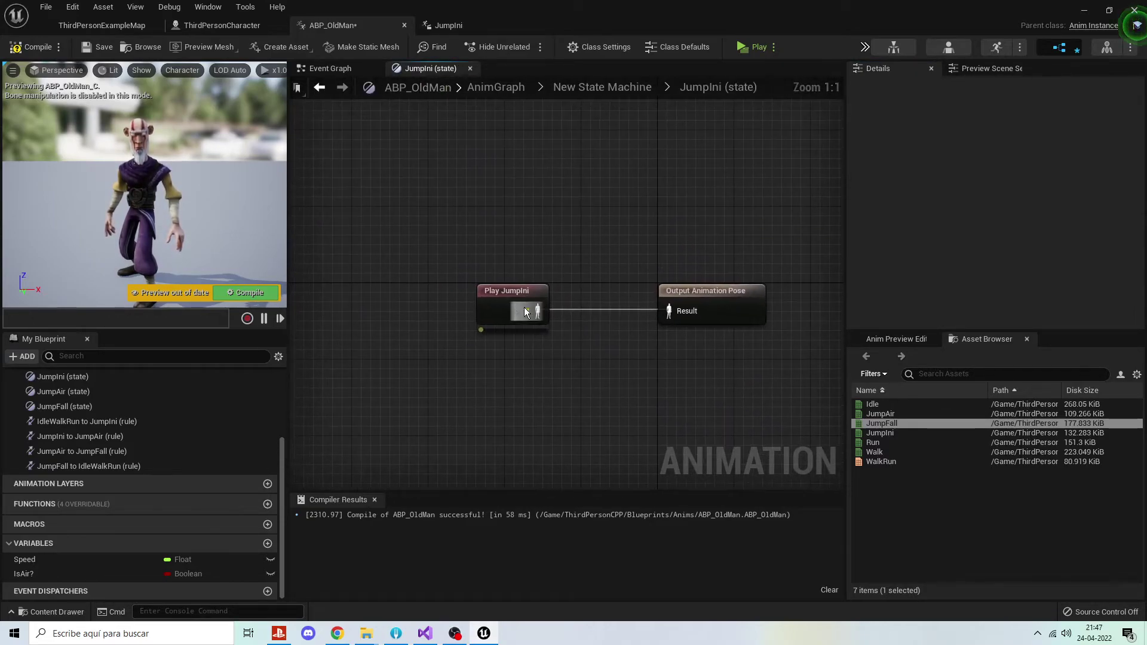
click(515, 306)
click(931, 219)
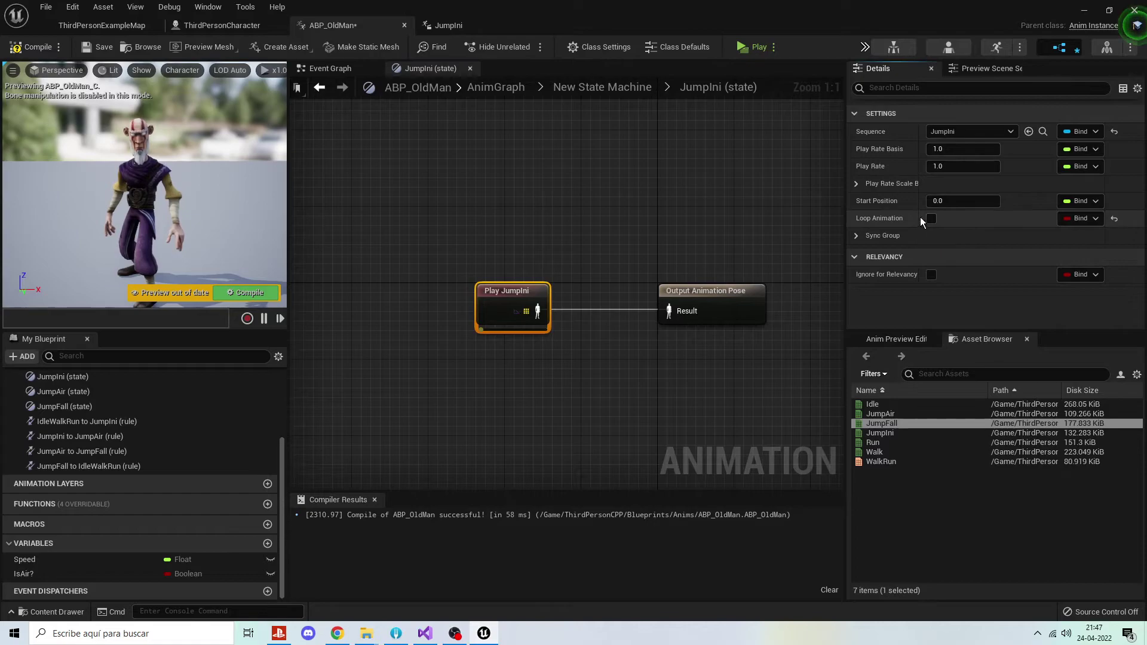
click(620, 95)
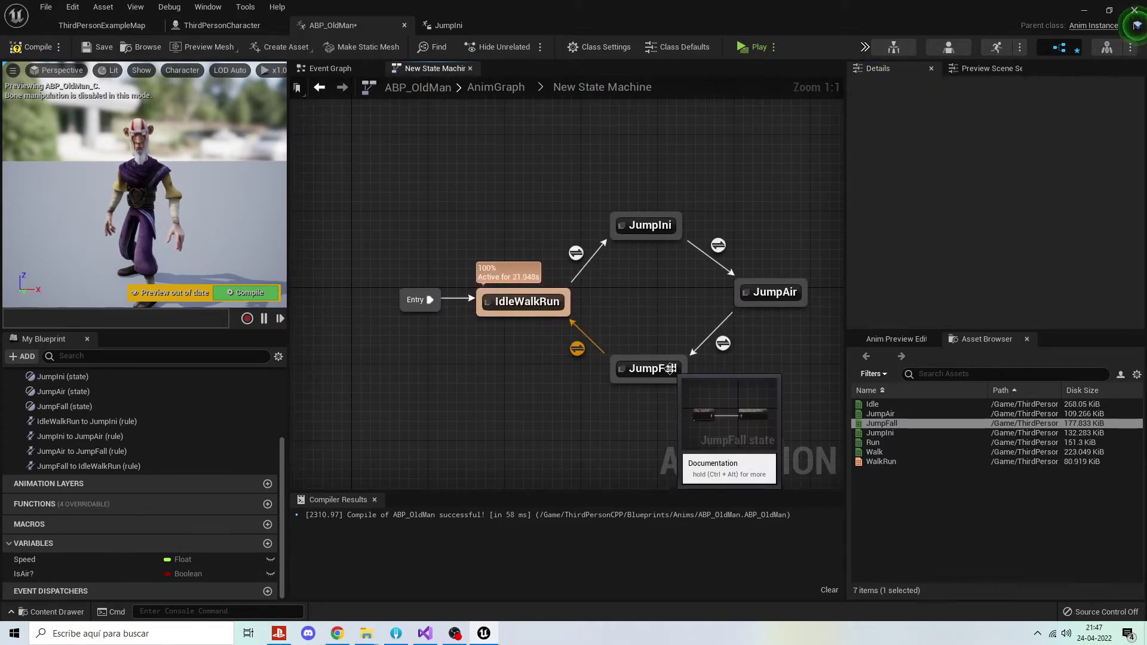
click(672, 367)
double_click(654, 370)
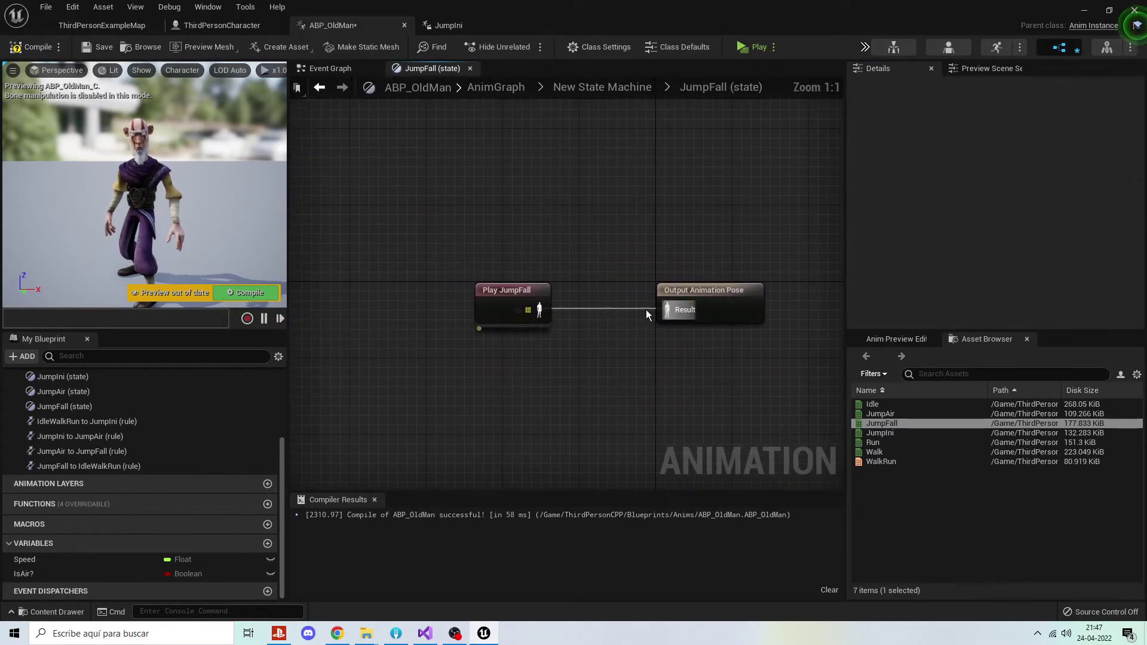
click(508, 302)
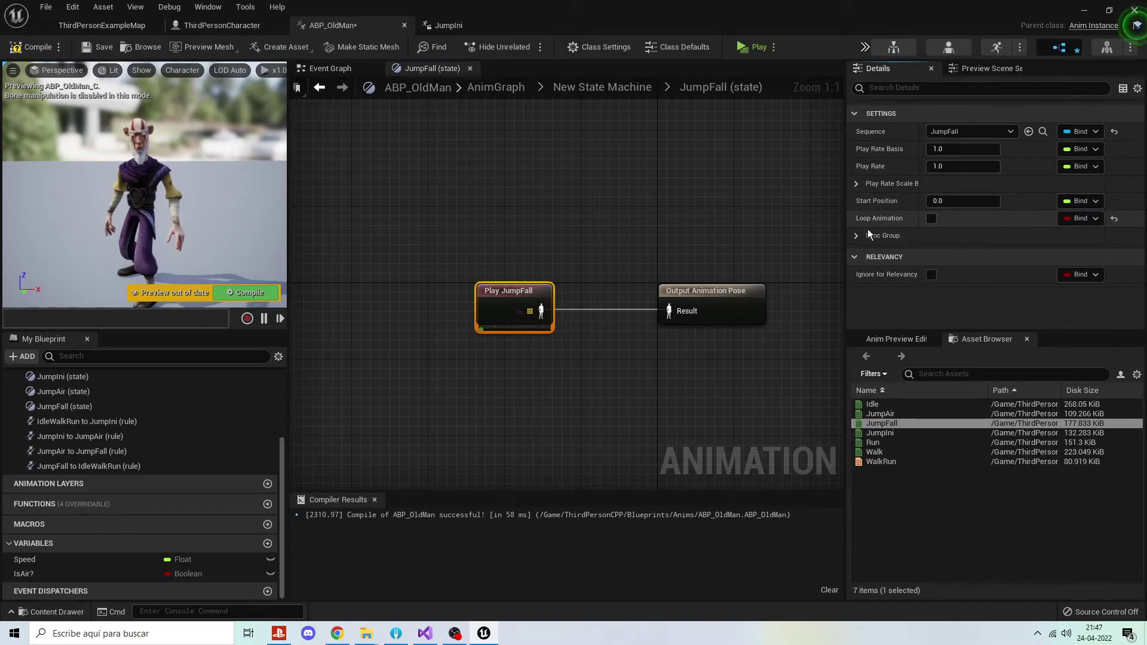
Play the level standalone, jumping repeatedly while walking, then return to ABP_OldMan's JumpFall state.
click(145, 29)
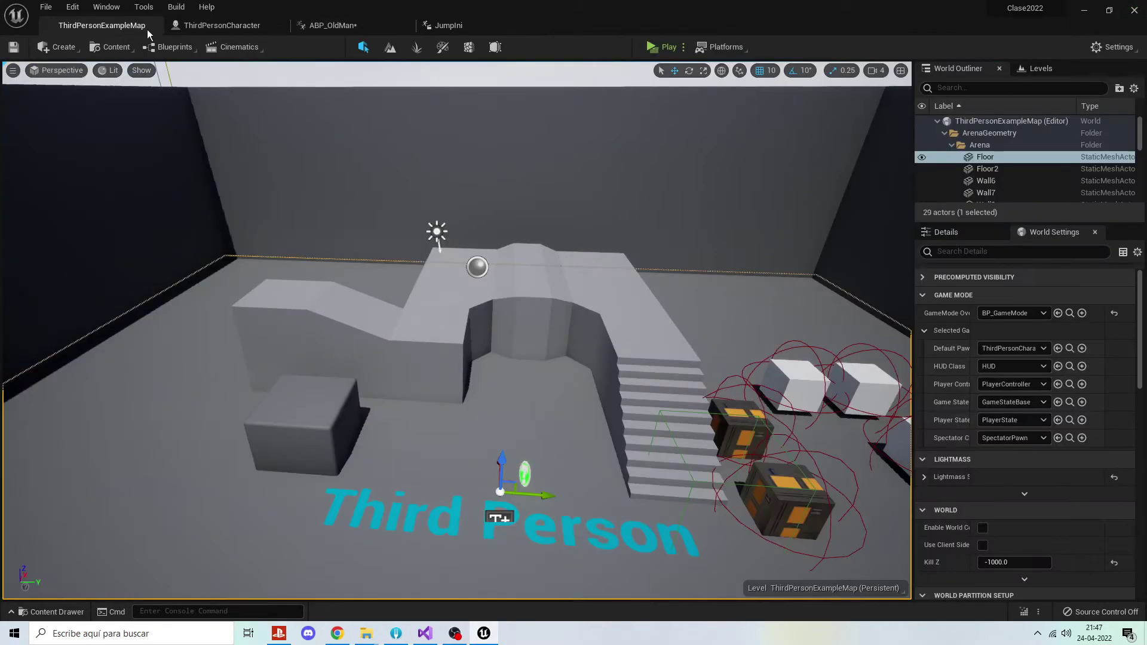
click(651, 47)
key(space)
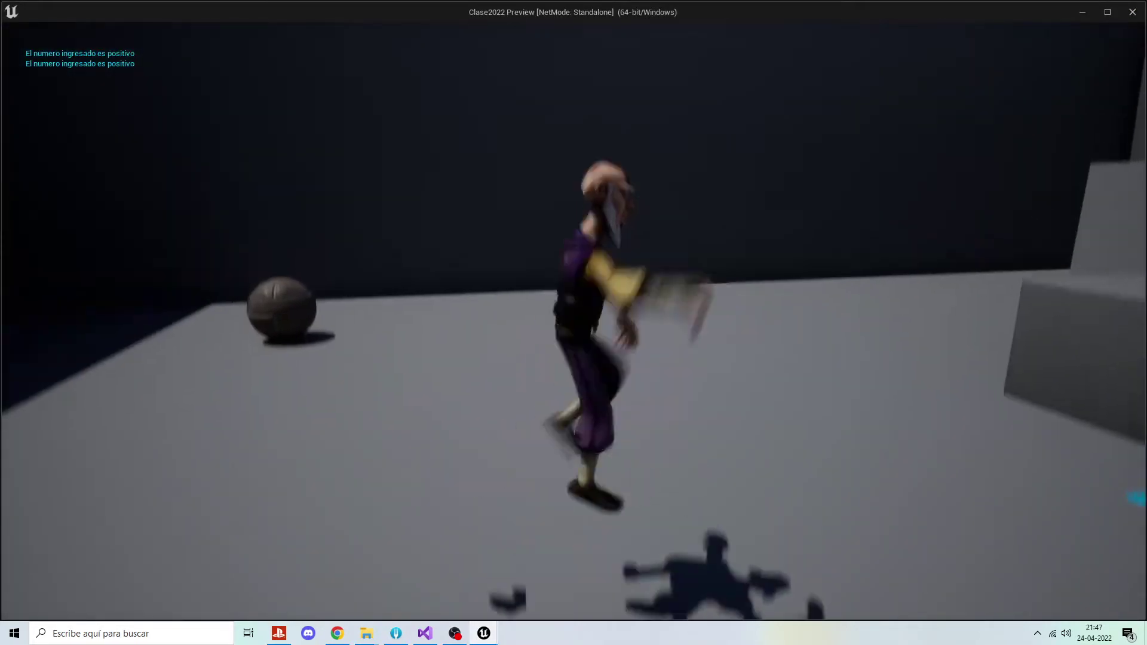
key(s)
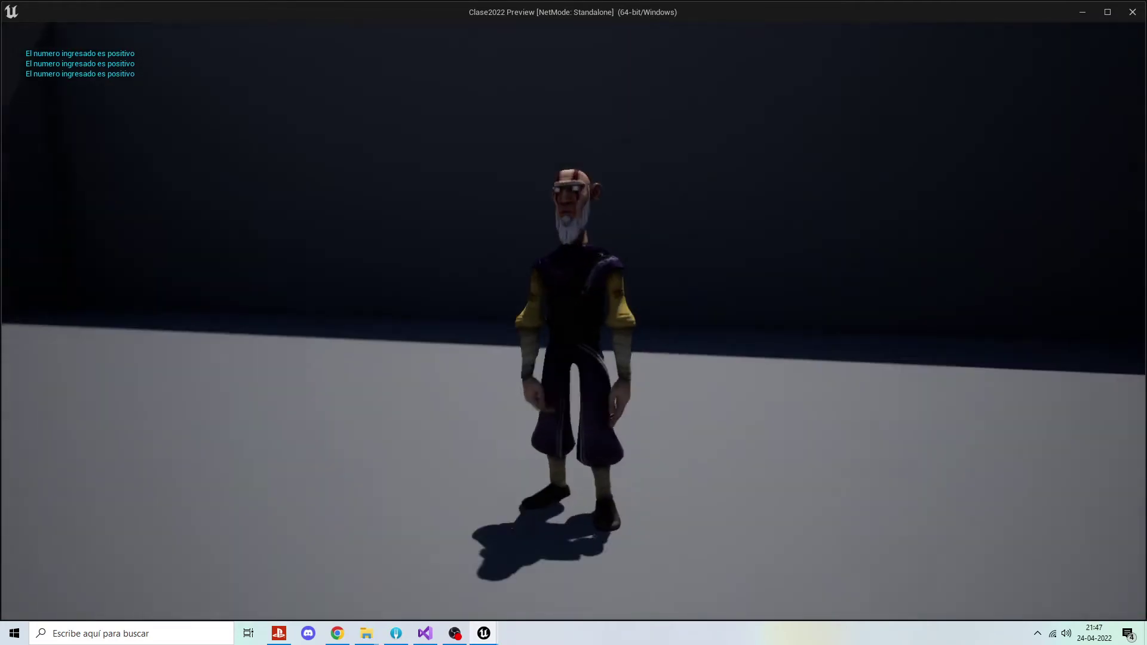
key(space)
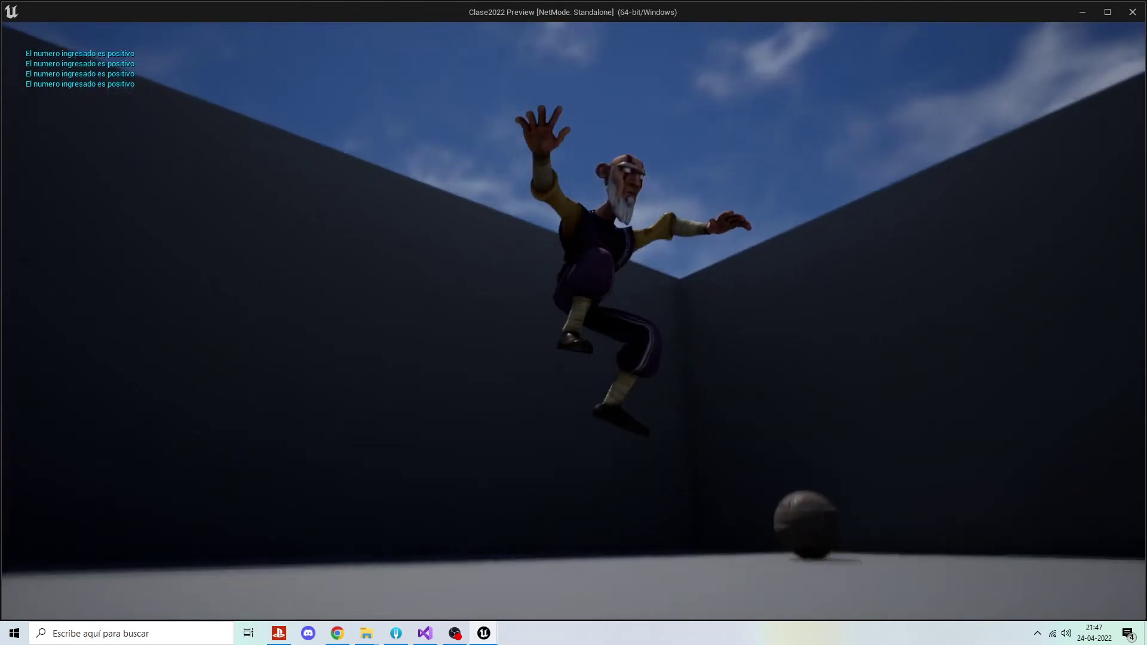
key(space)
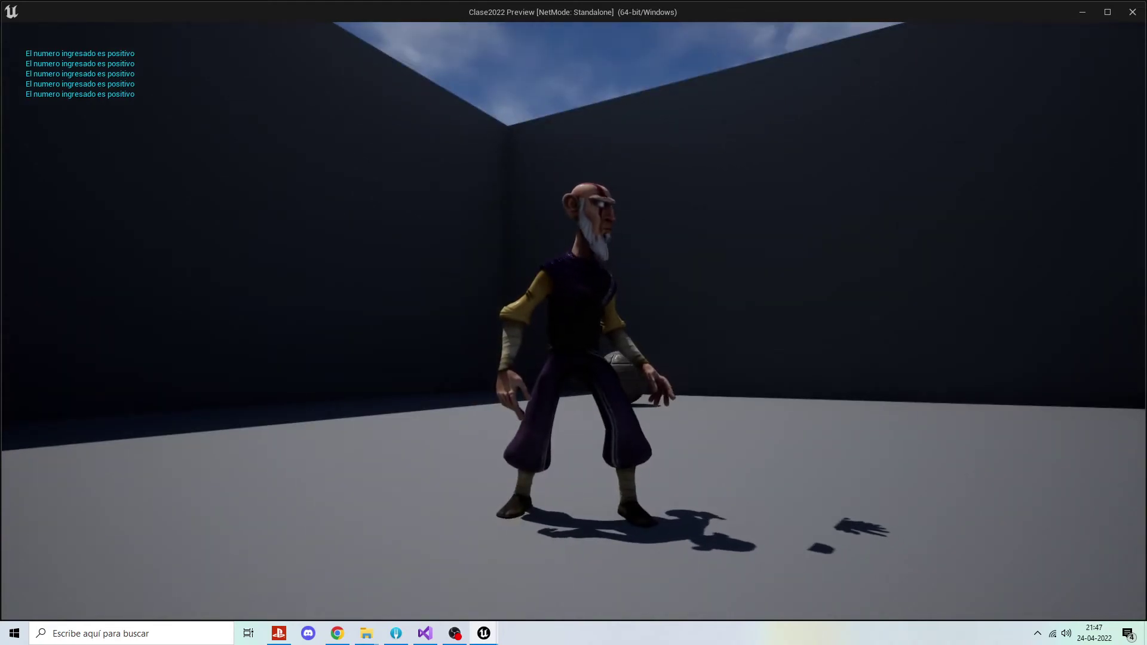
key(space)
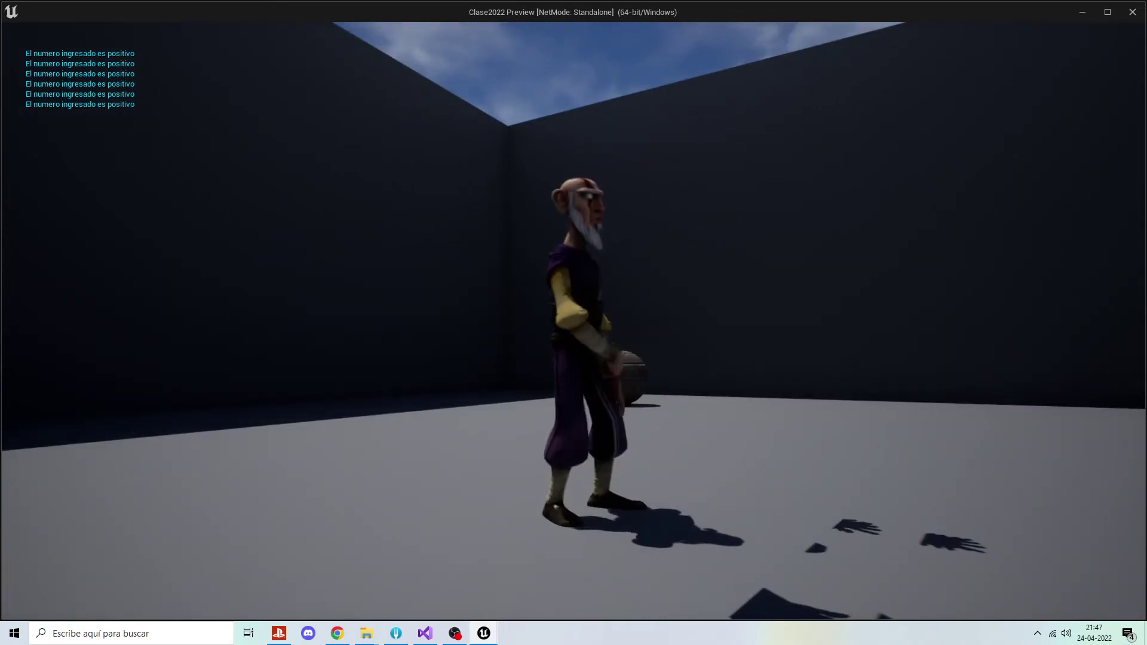
key(d)
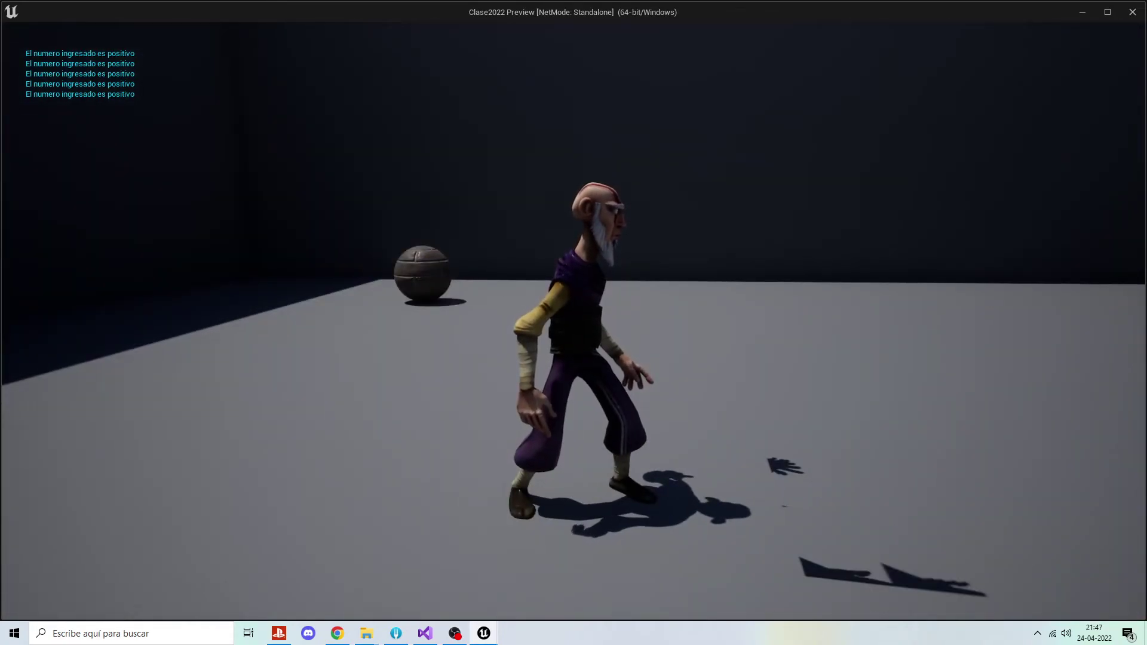
key(space)
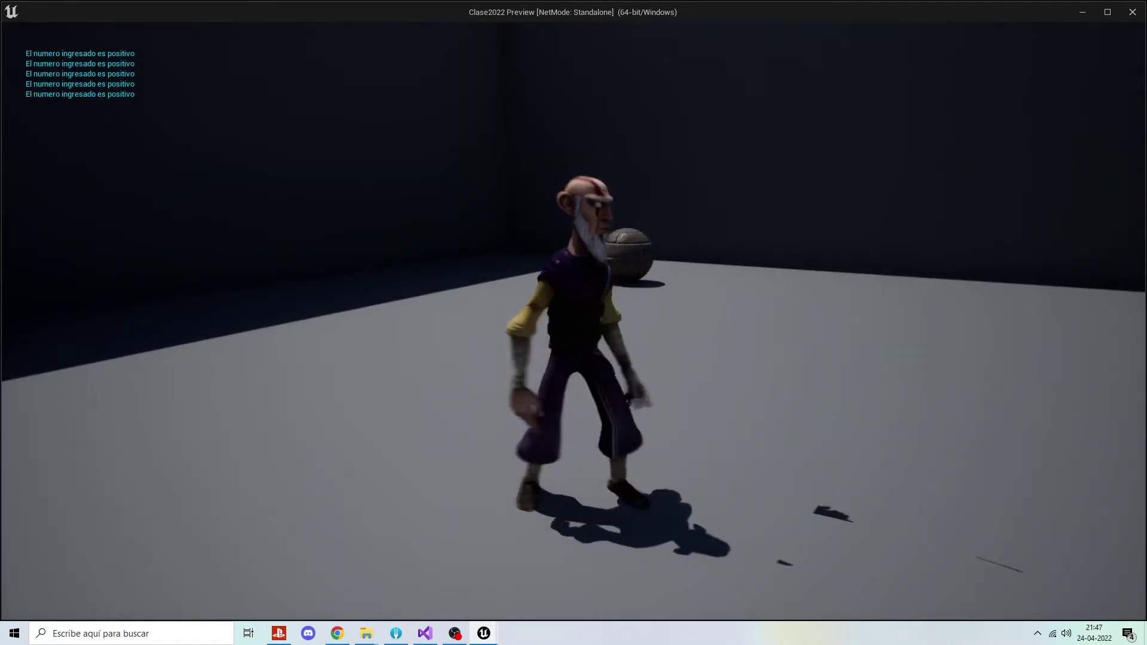
key(space)
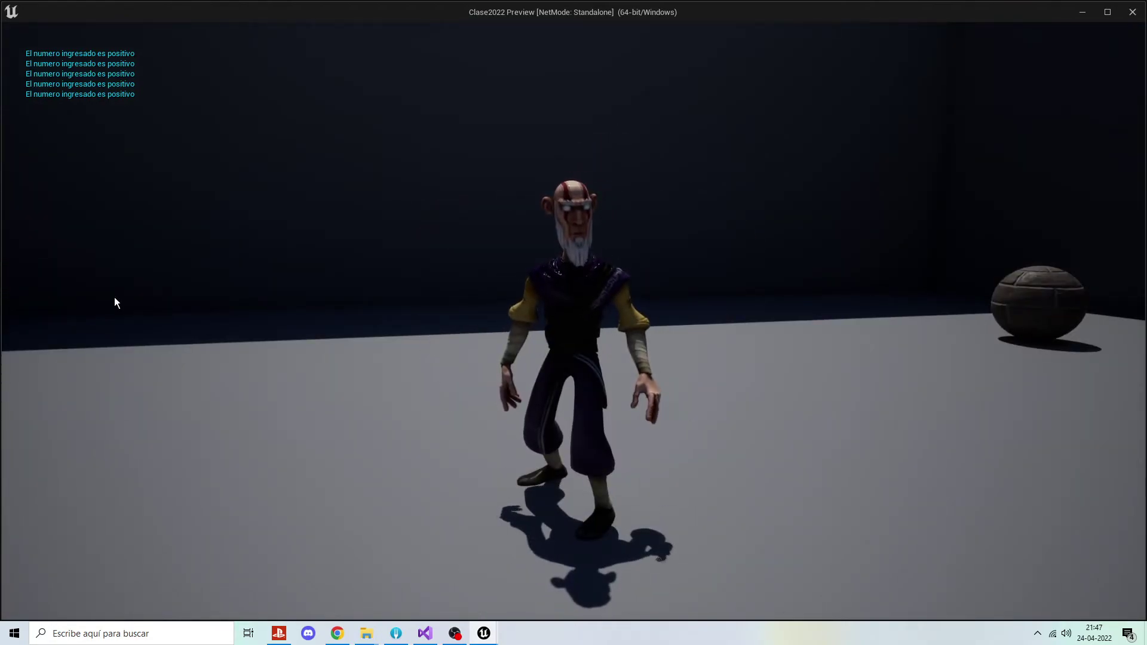
key(Escape)
click(345, 27)
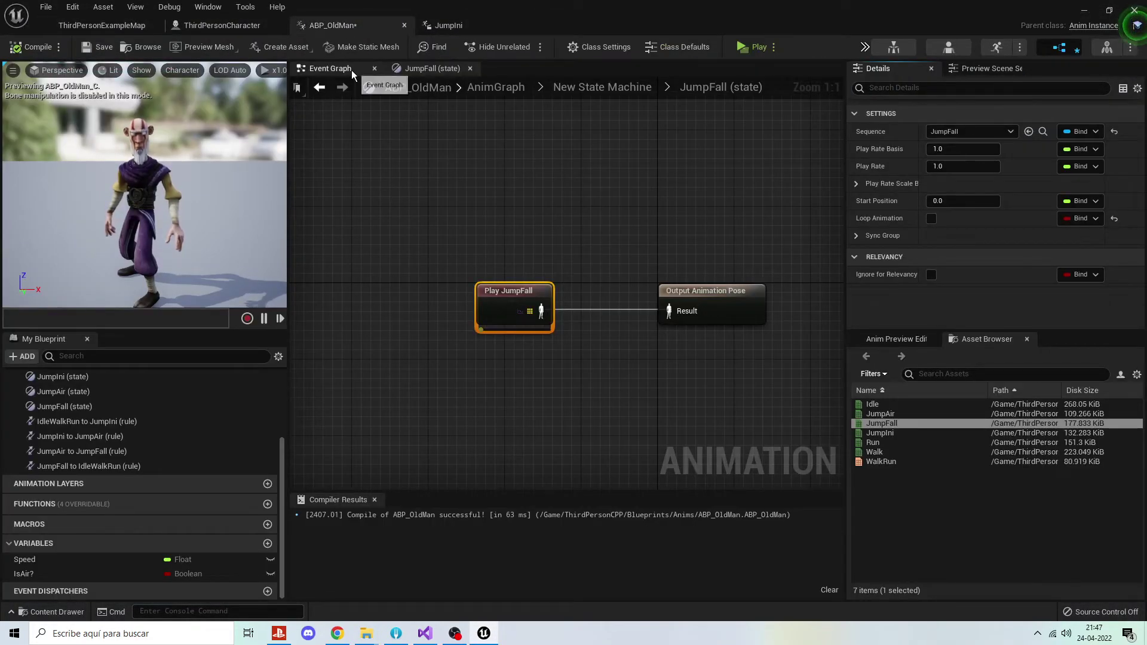
Open the JumpFall animation from the ThirdPersonCharacter blueprint.
click(228, 29)
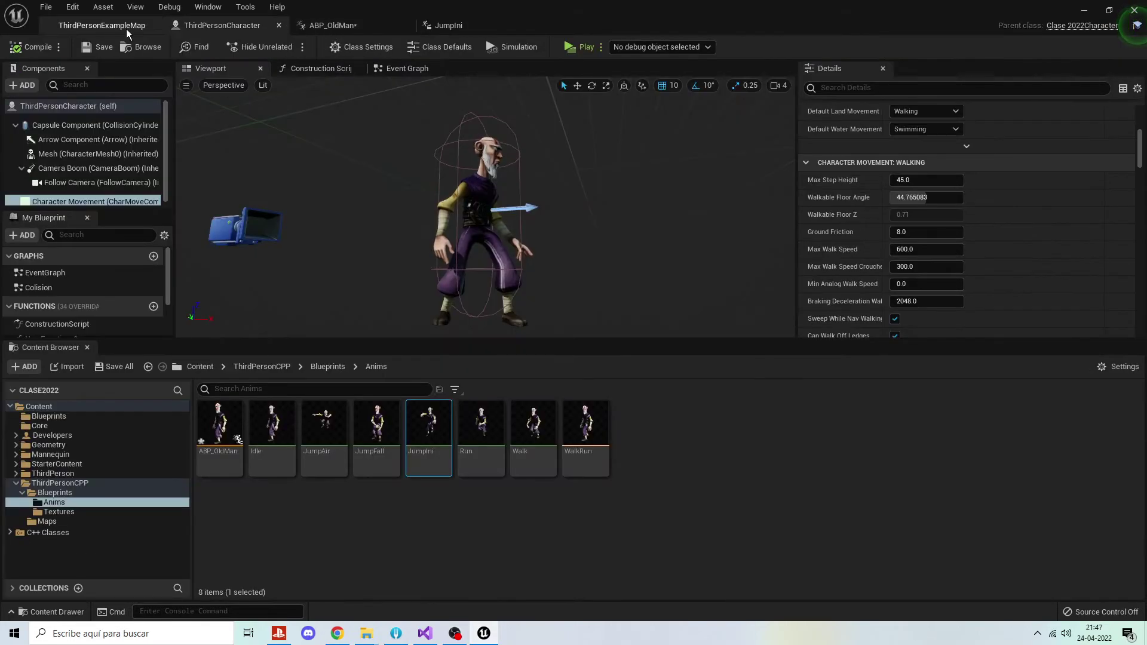
click(126, 27)
click(230, 26)
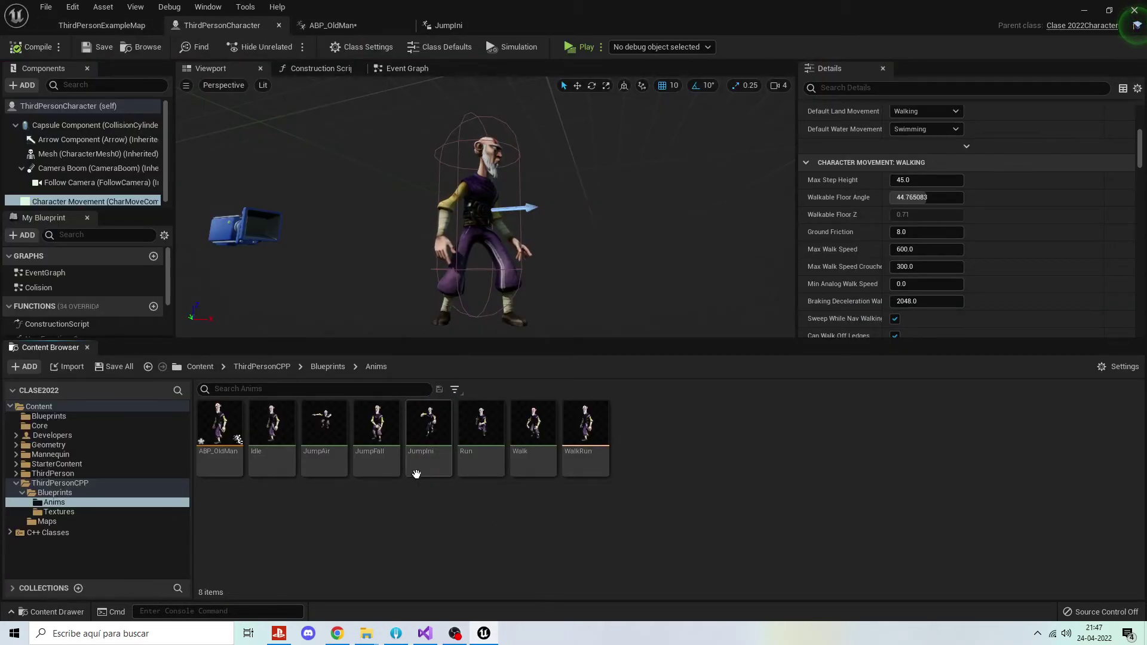
double_click(376, 430)
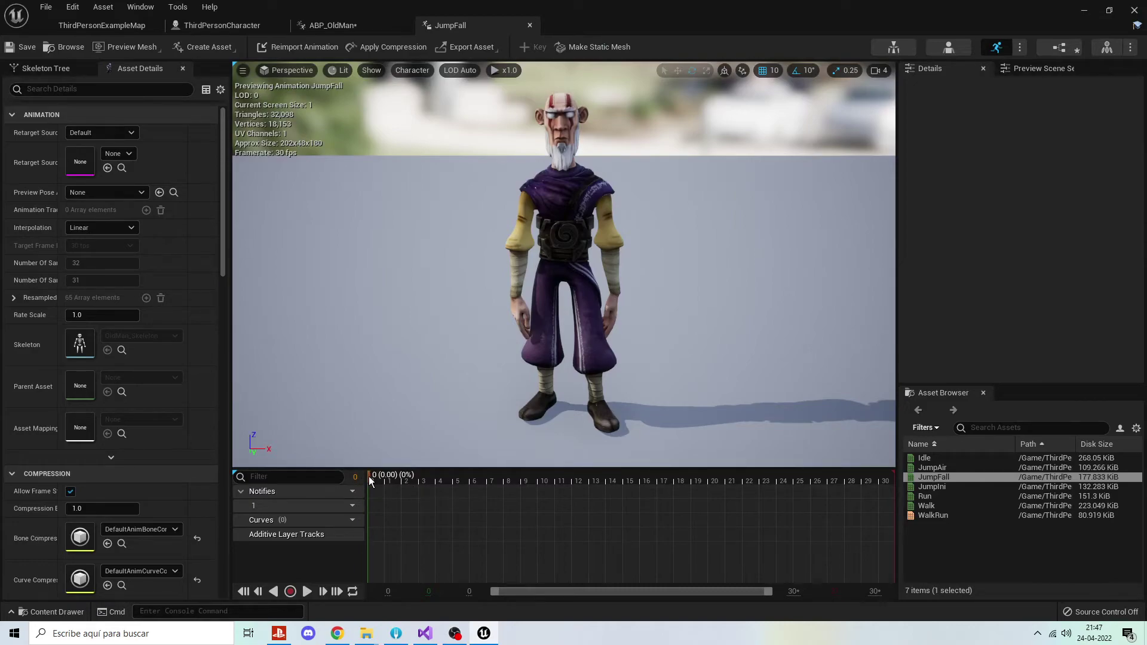
Trim JumpFall's frames 0–12, leaving 20 samples, save it, and return to ThirdPersonExampleMap.
mouse_move(369, 477)
mouse_down()
mouse_move(754, 485)
mouse_move(458, 492)
mouse_move(471, 490)
mouse_up()
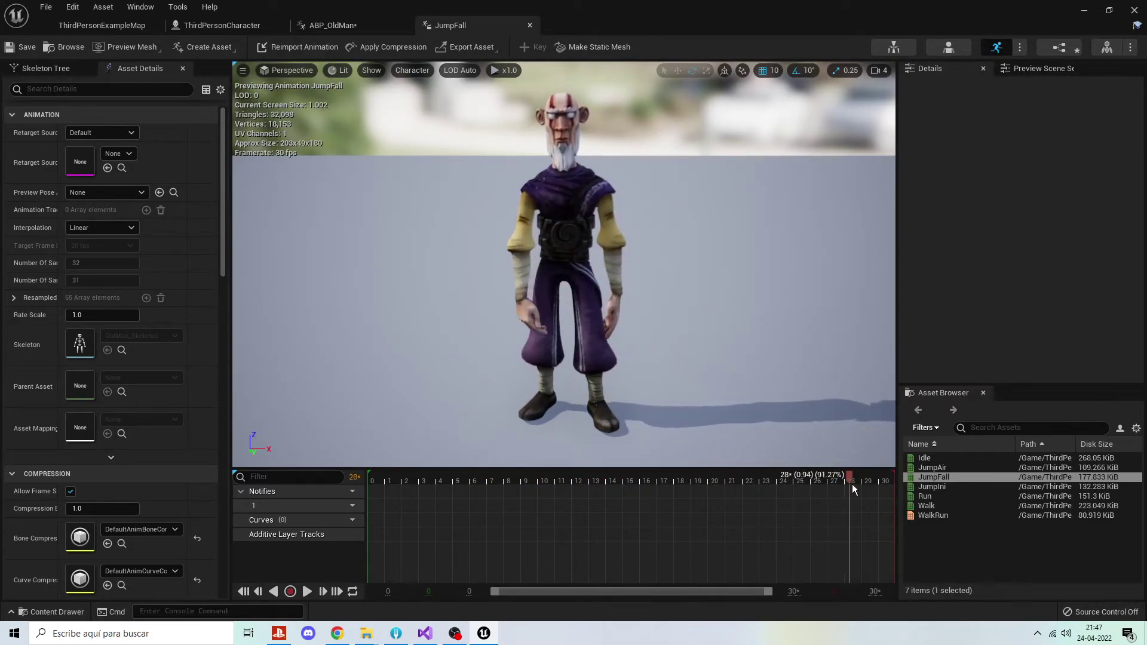
drag(489, 487, 474, 483)
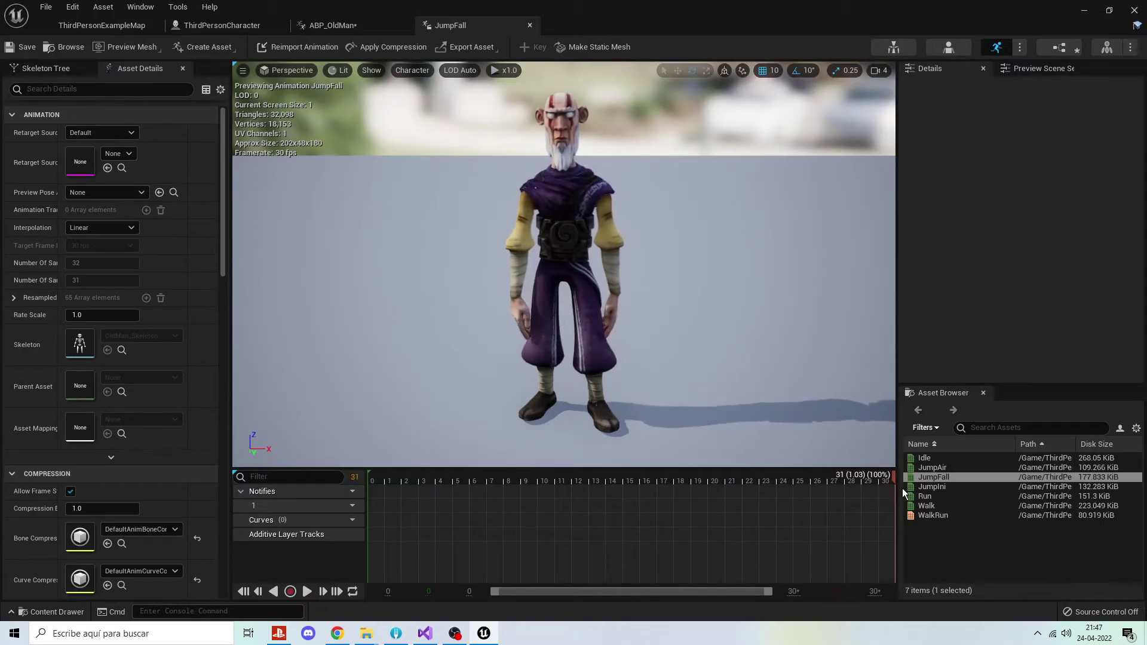
click(771, 487)
mouse_move(558, 480)
mouse_down()
mouse_move(463, 477)
mouse_move(508, 479)
mouse_up()
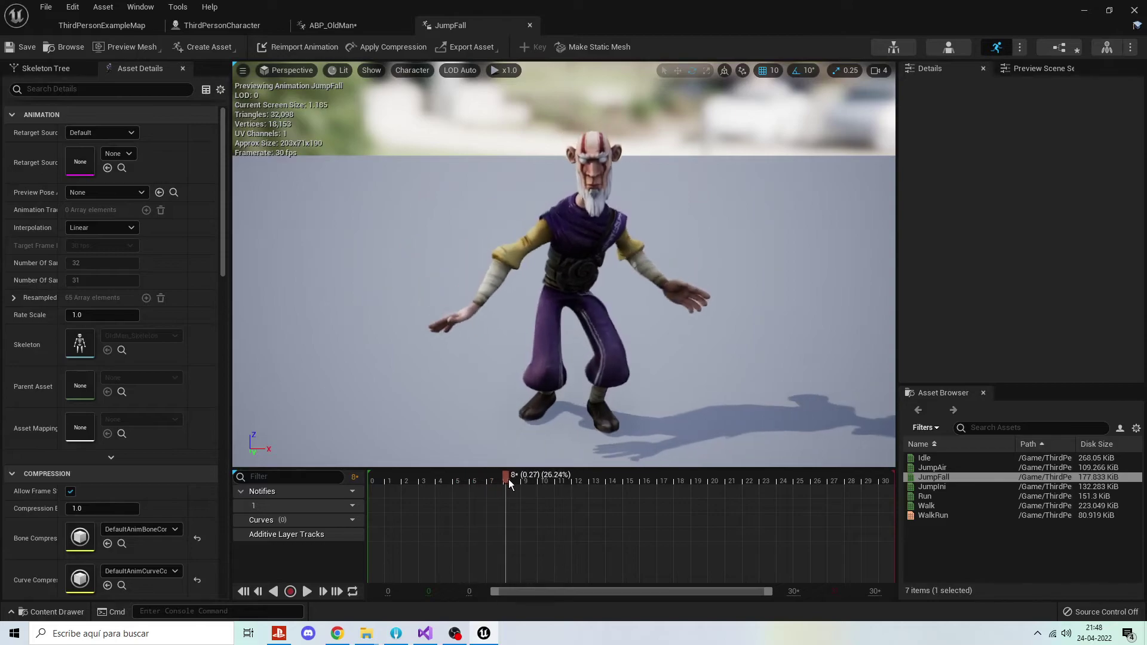
drag(587, 478, 607, 484)
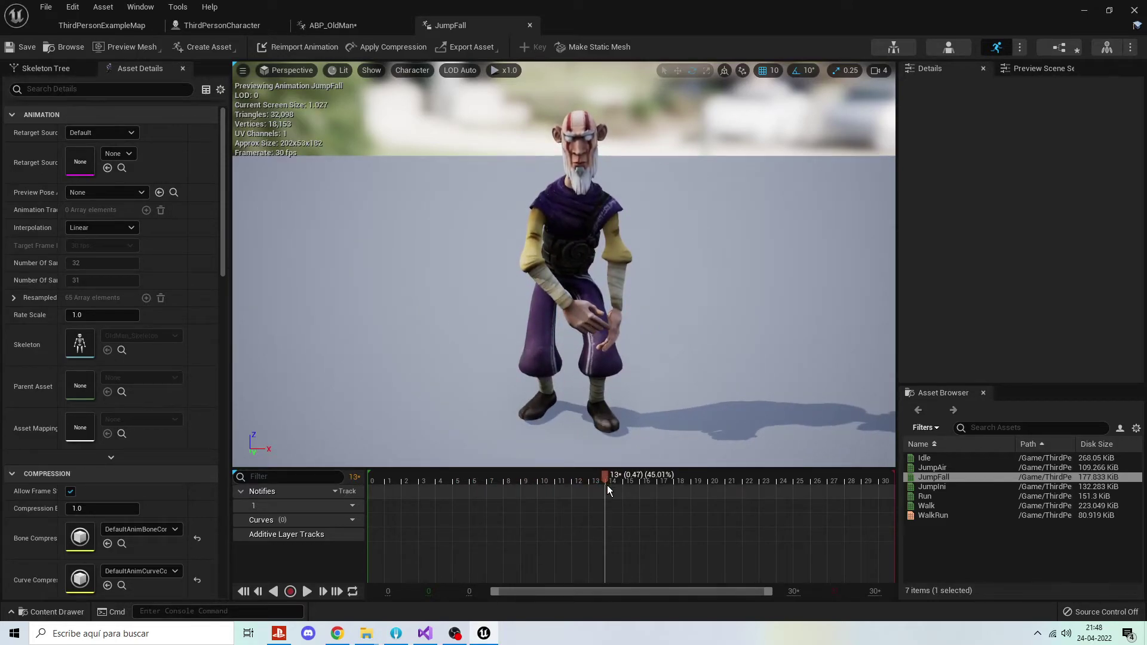
right_click(607, 485)
key(Escape)
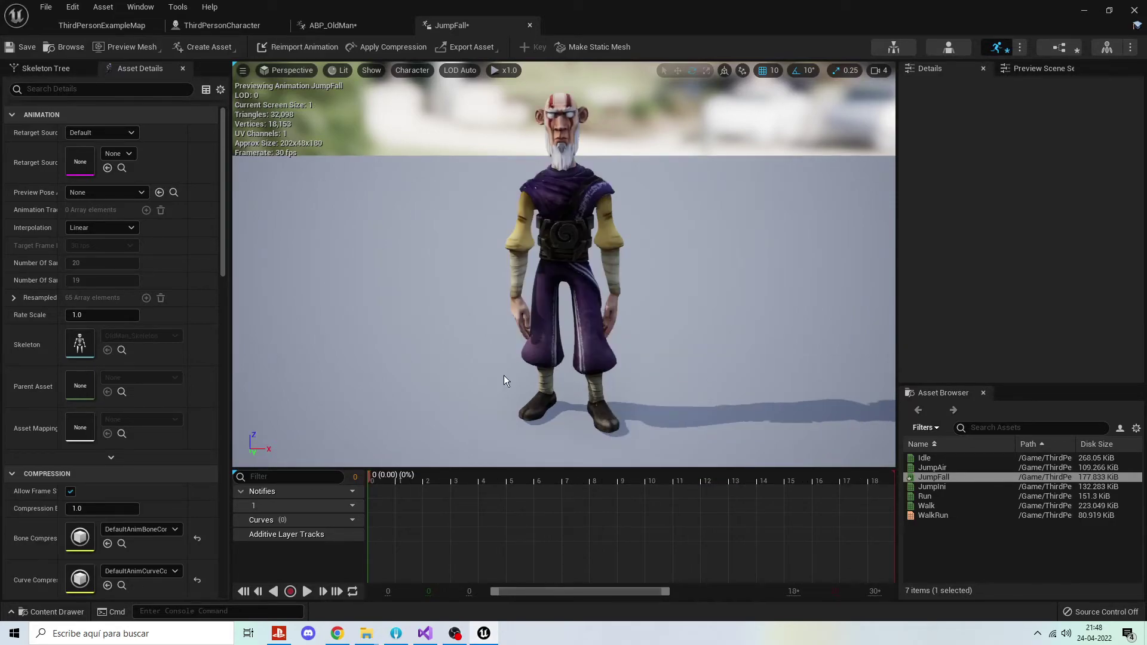
click(25, 49)
click(118, 26)
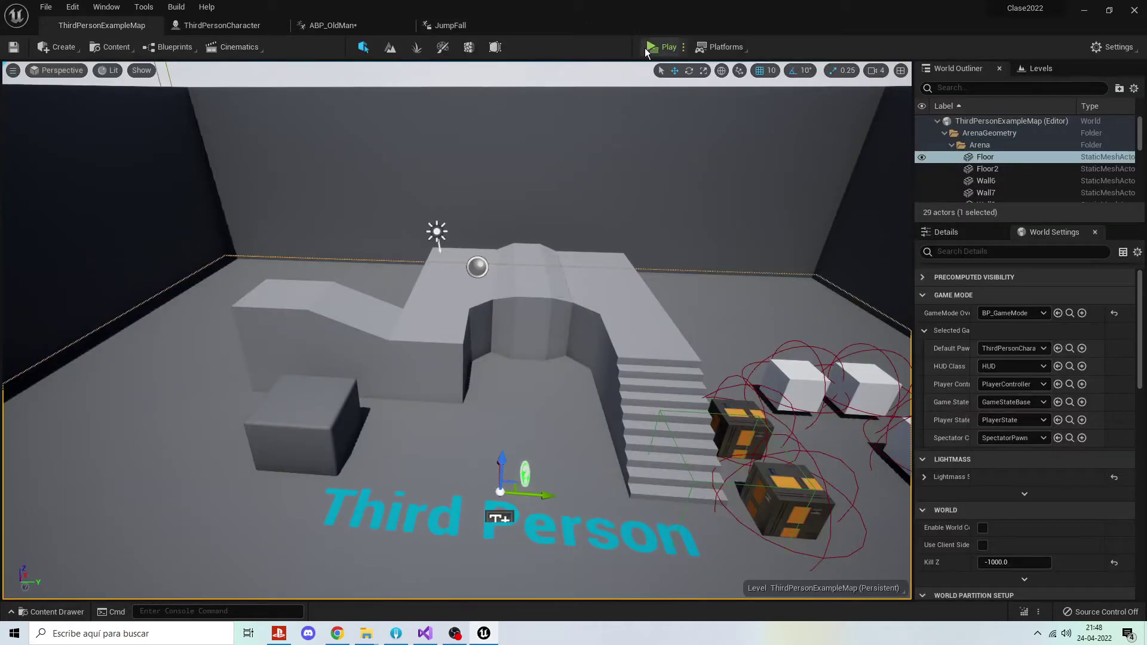
Play standalone, jumping twice while walking toward the camera, then return to the JumpFall animation.
key(space)
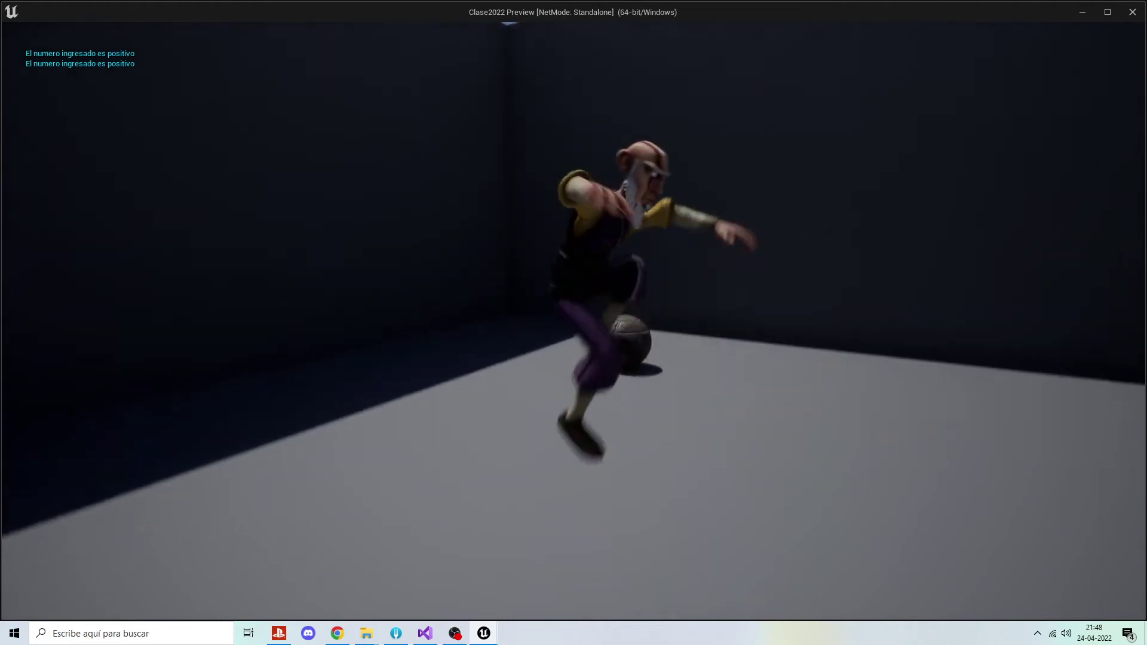
key(s)
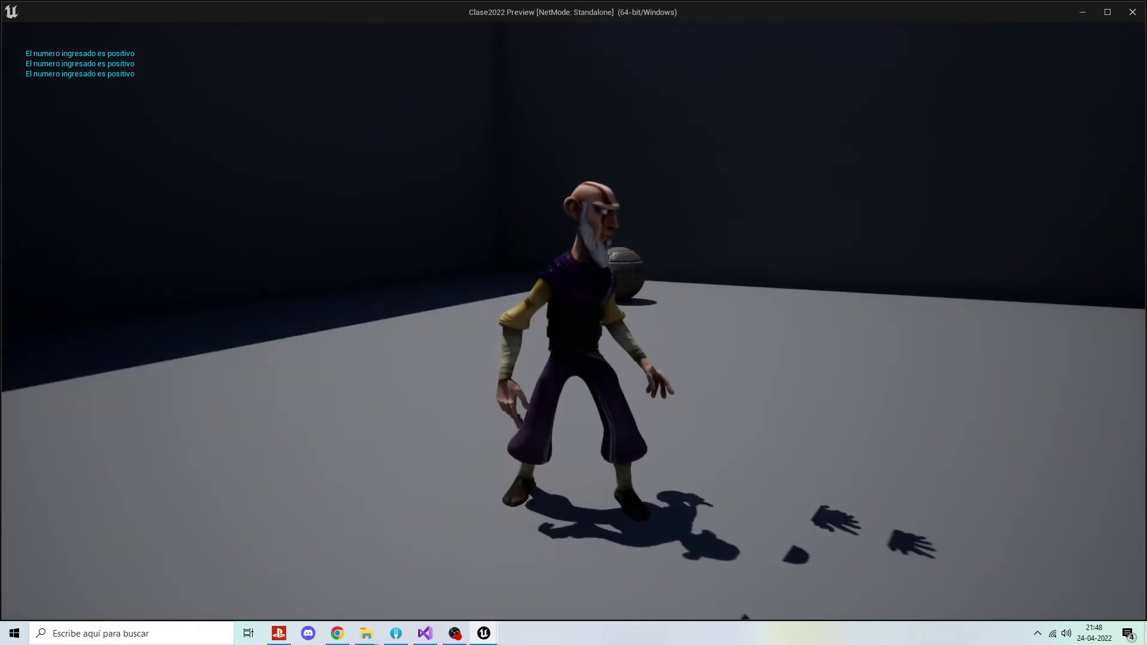
key(space)
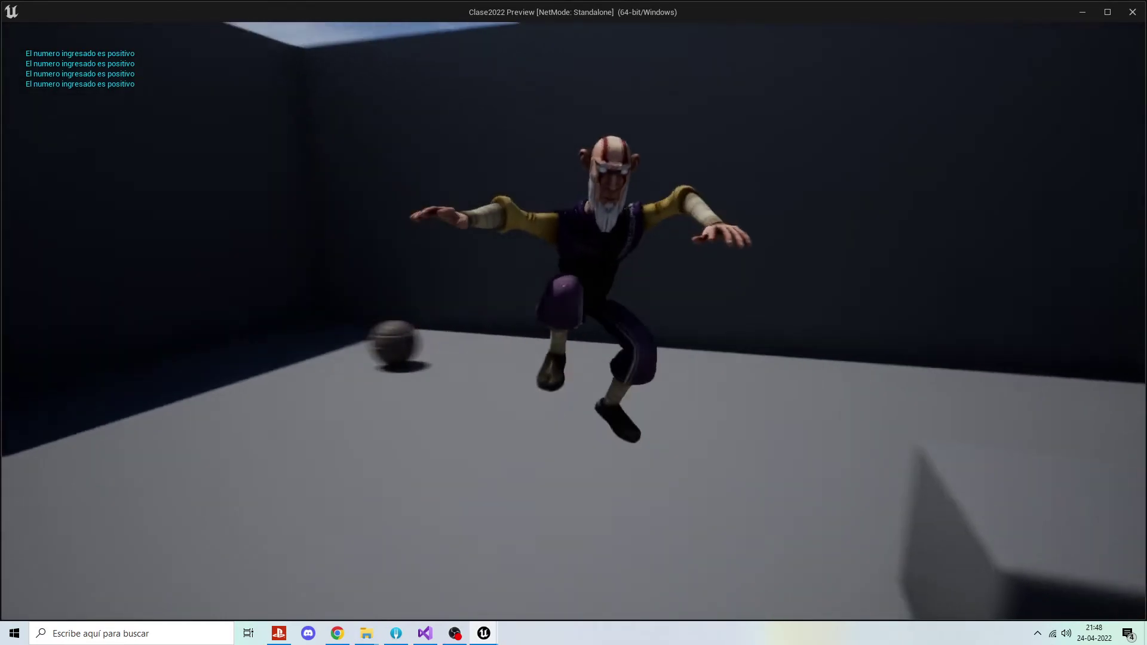
key(s)
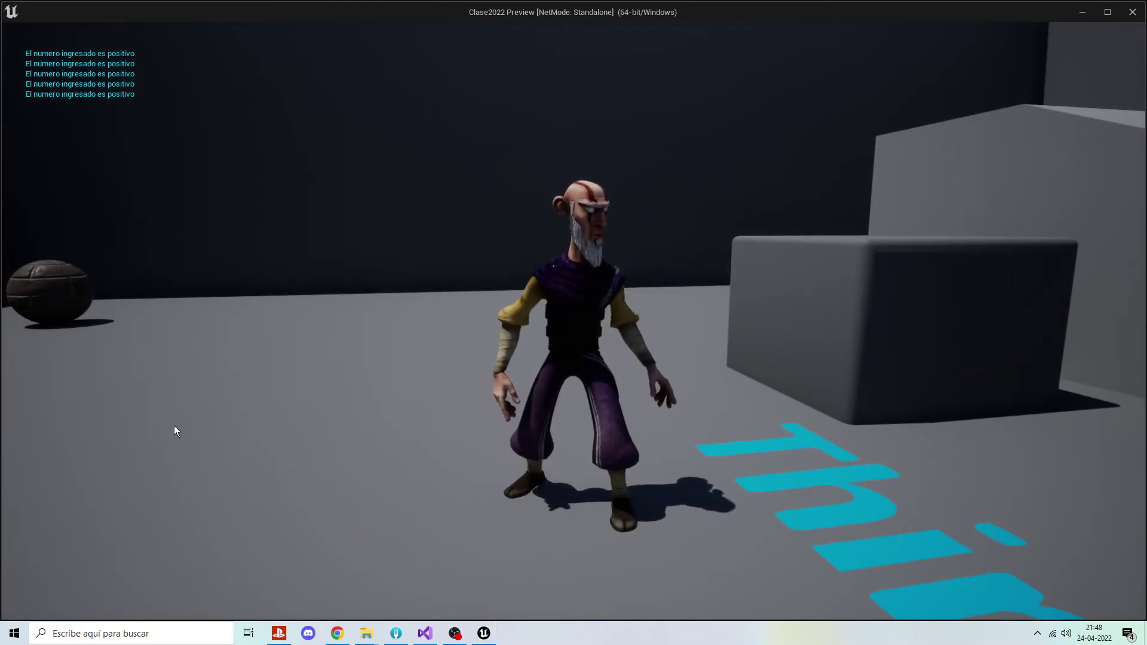
key(Escape)
click(465, 27)
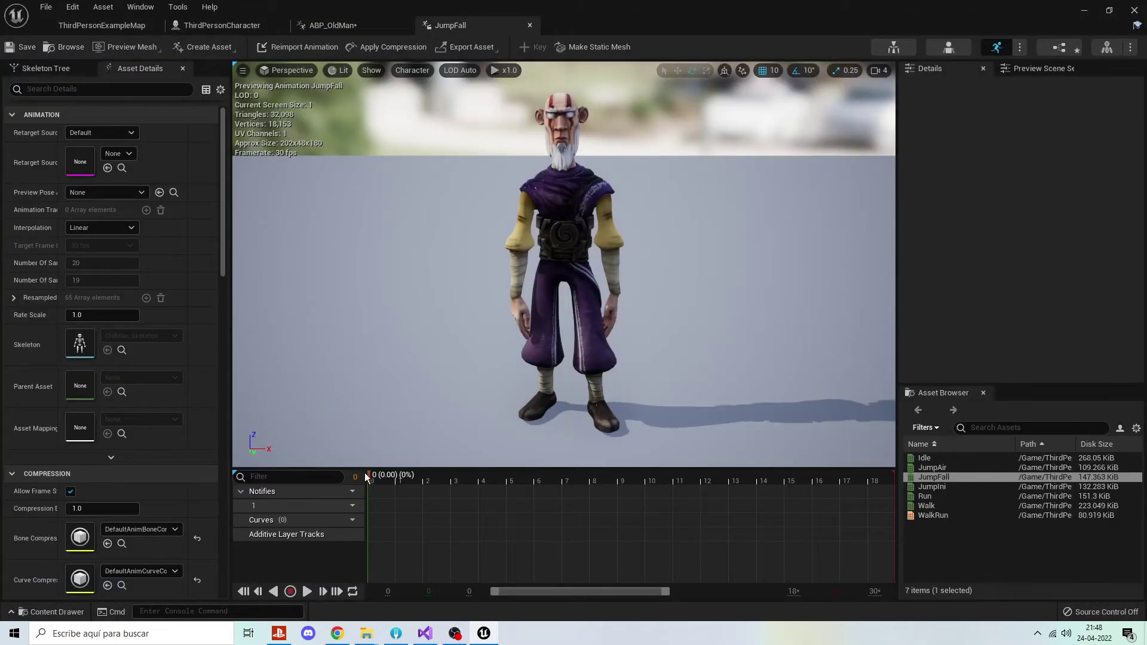
Cut frames 11 to 20 from JumpFall, leaving 12 samples, save, and return to ThirdPersonExampleMap.
mouse_move(368, 476)
mouse_down()
mouse_move(748, 478)
mouse_move(365, 482)
mouse_move(620, 486)
mouse_up()
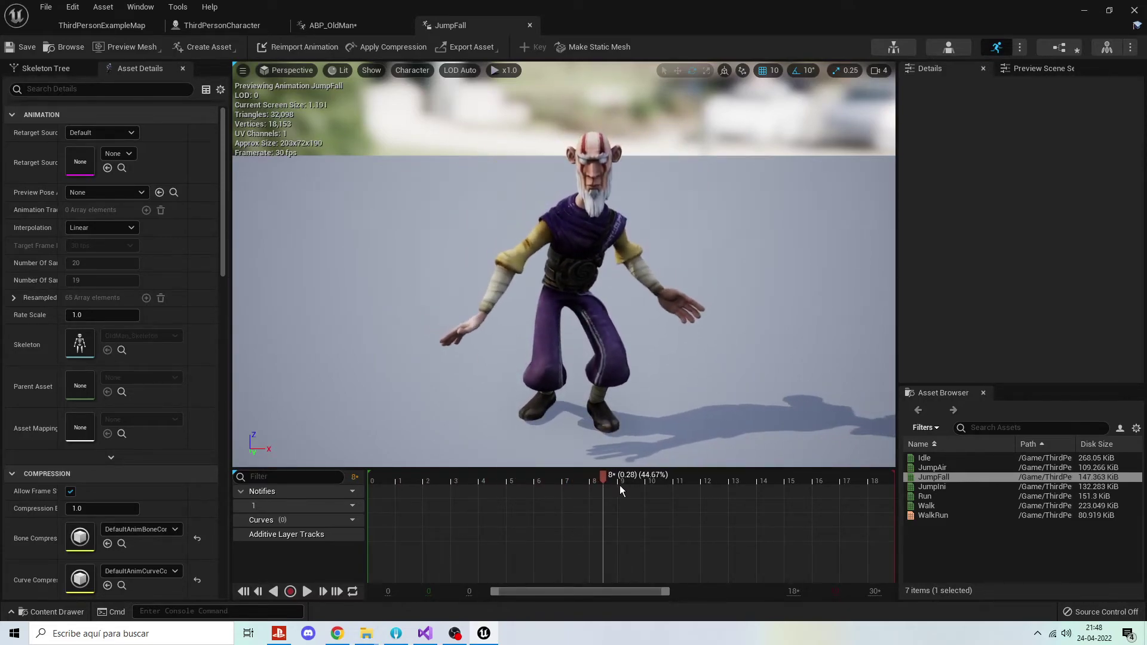
drag(745, 484, 687, 486)
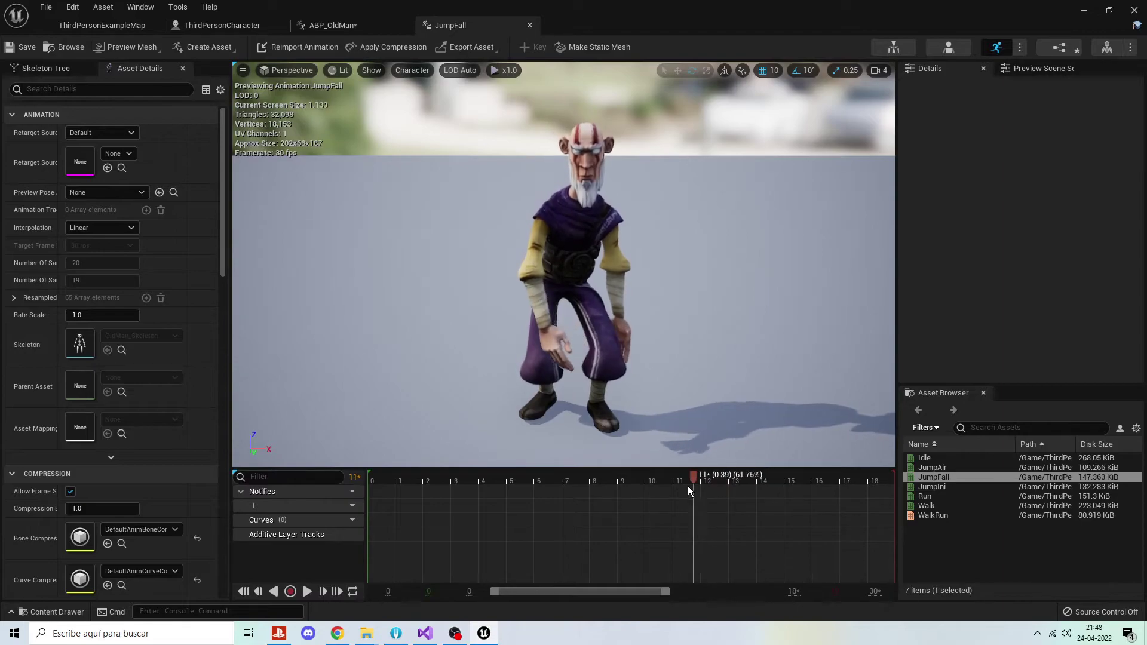
right_click(644, 482)
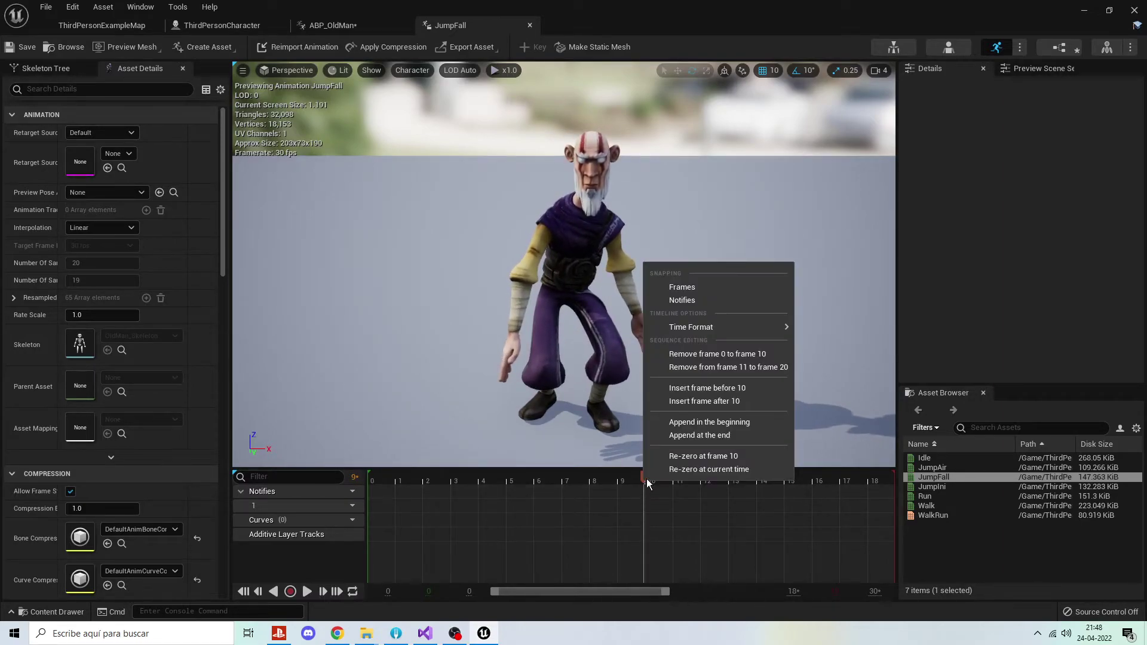
click(738, 367)
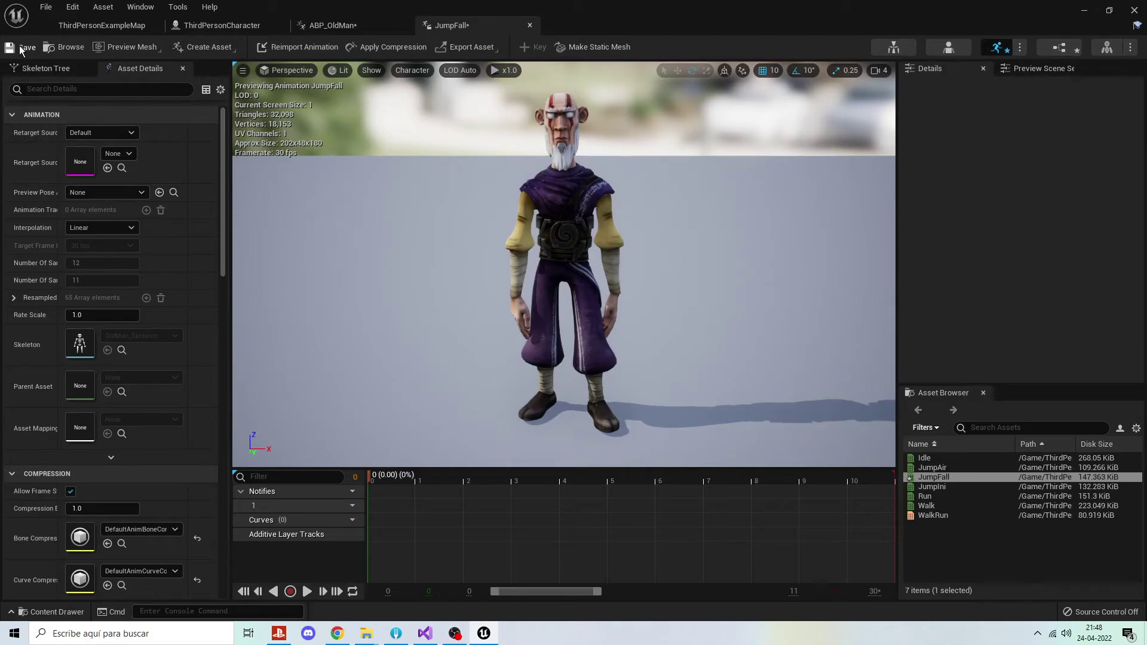
click(67, 46)
click(102, 32)
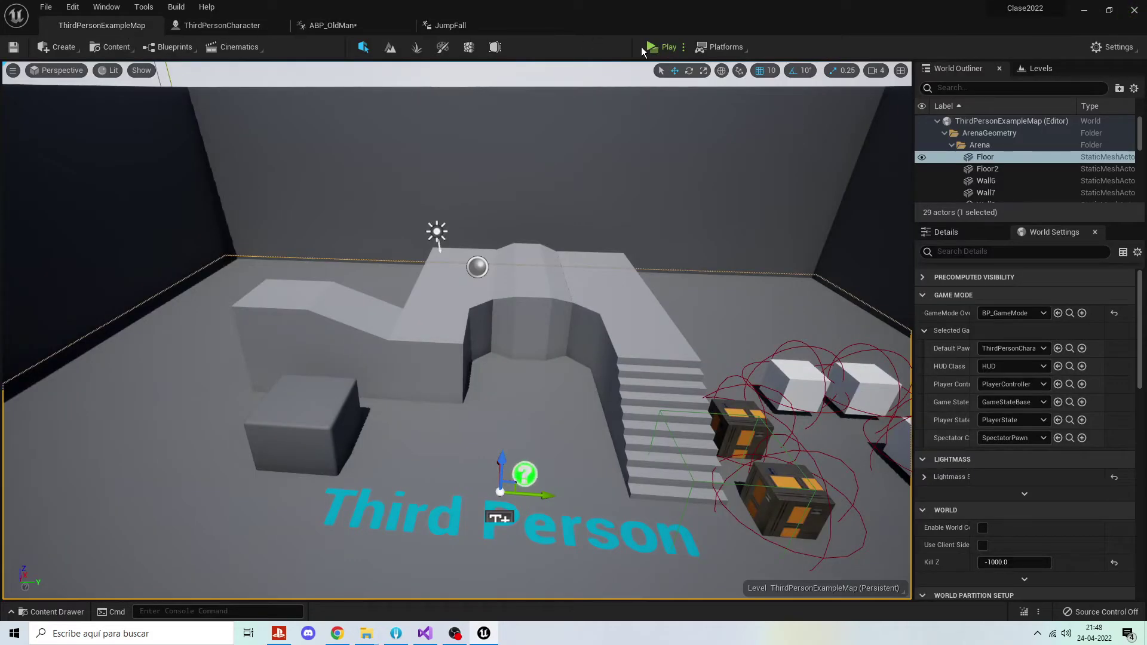
click(663, 49)
key(space)
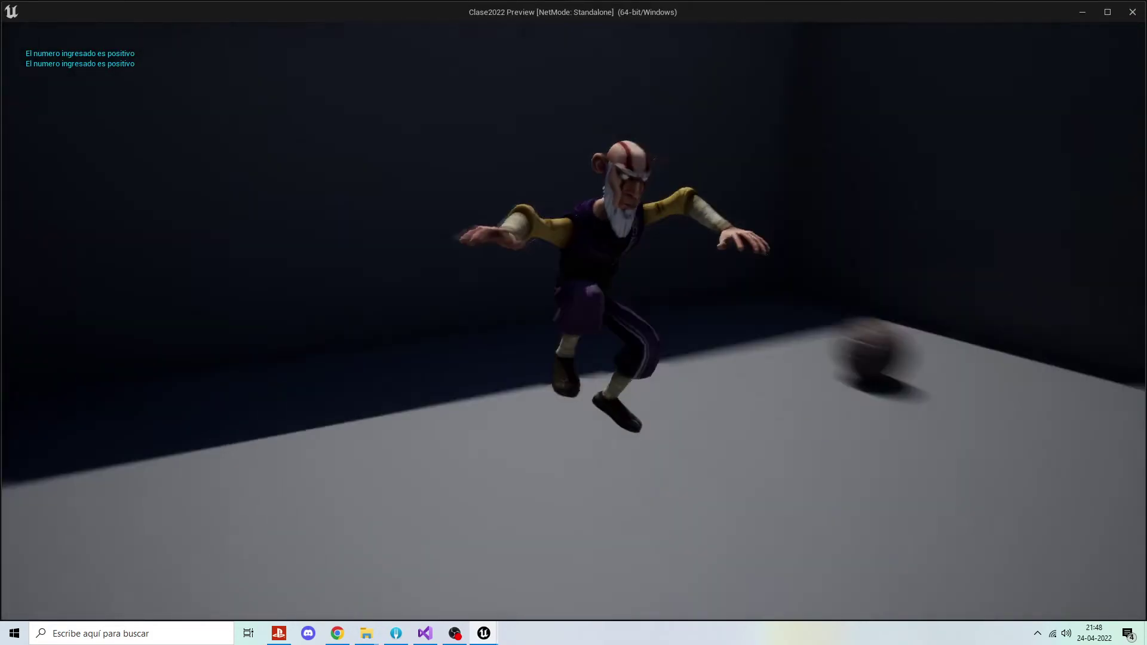
key(space)
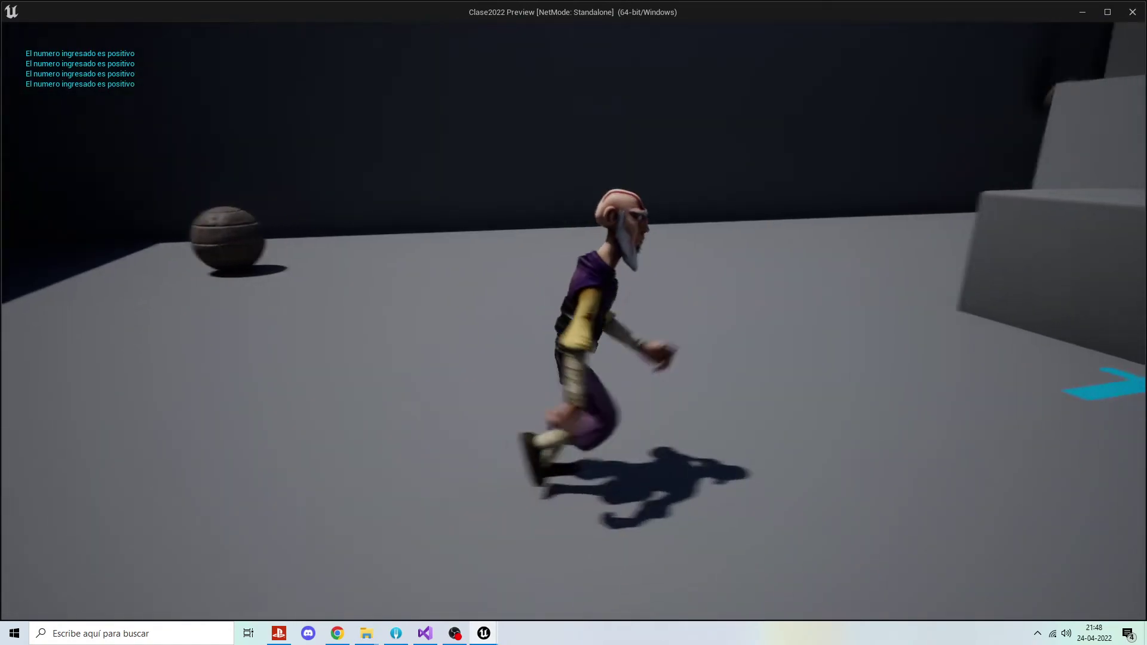
key(space)
key(space)
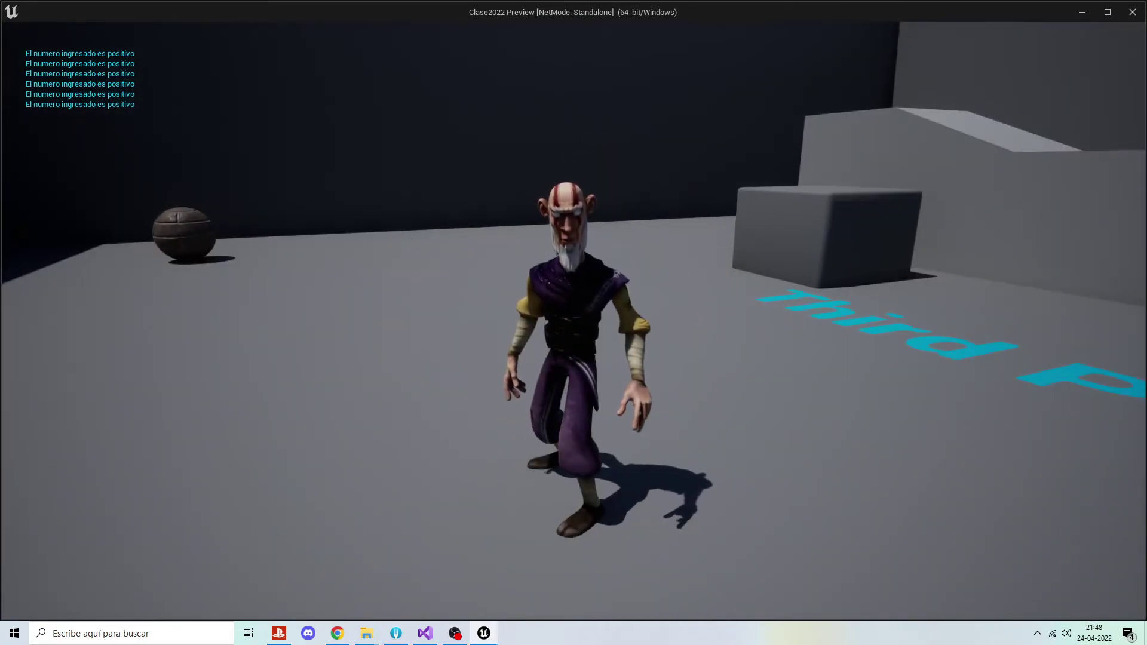
key(space)
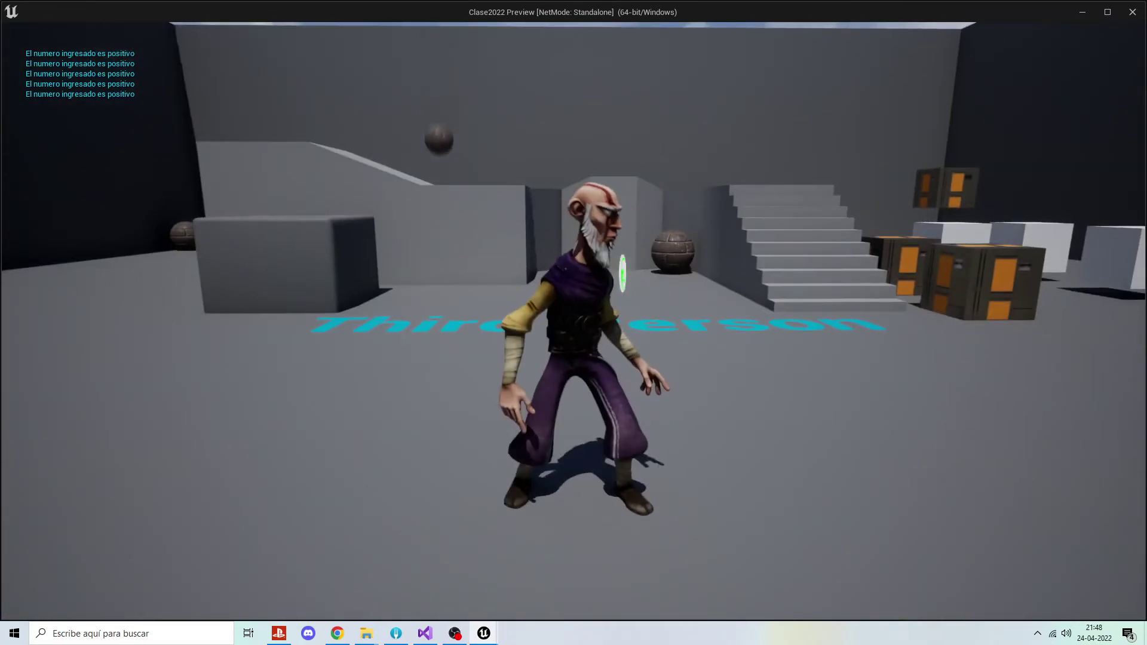
key(a)
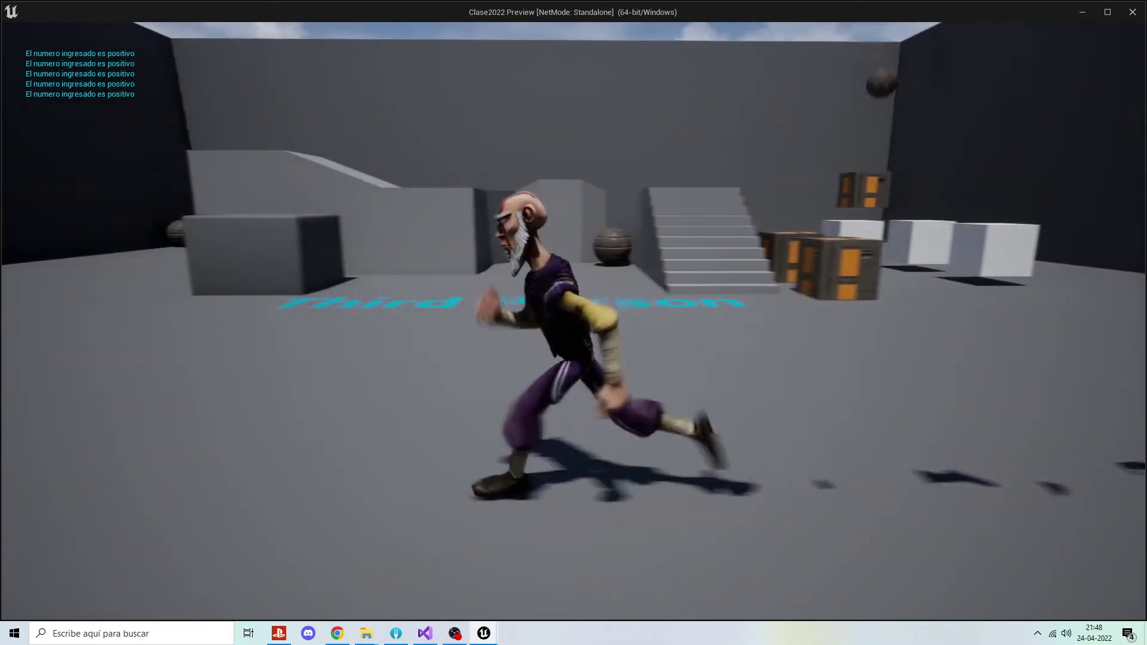
key(w)
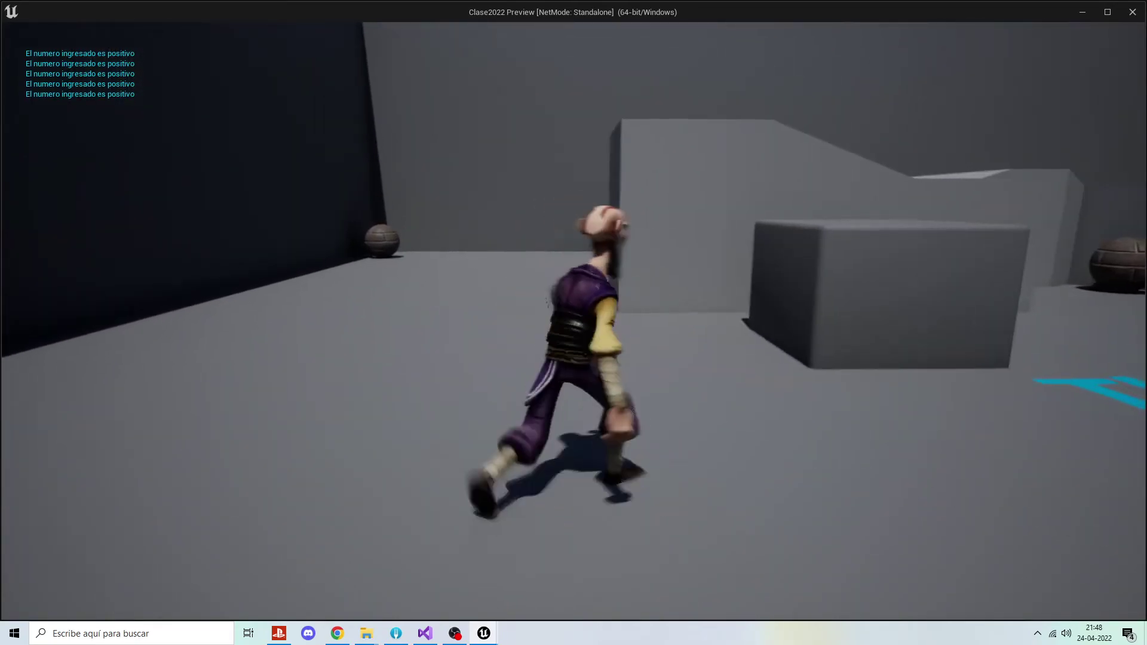
key(d)
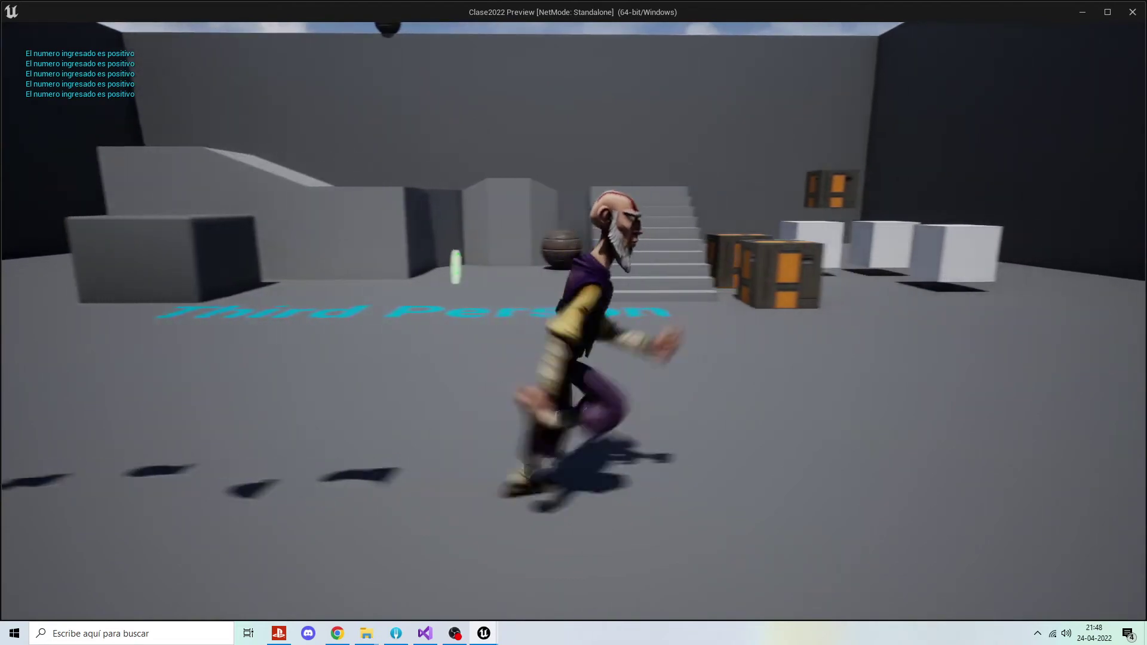
key(s)
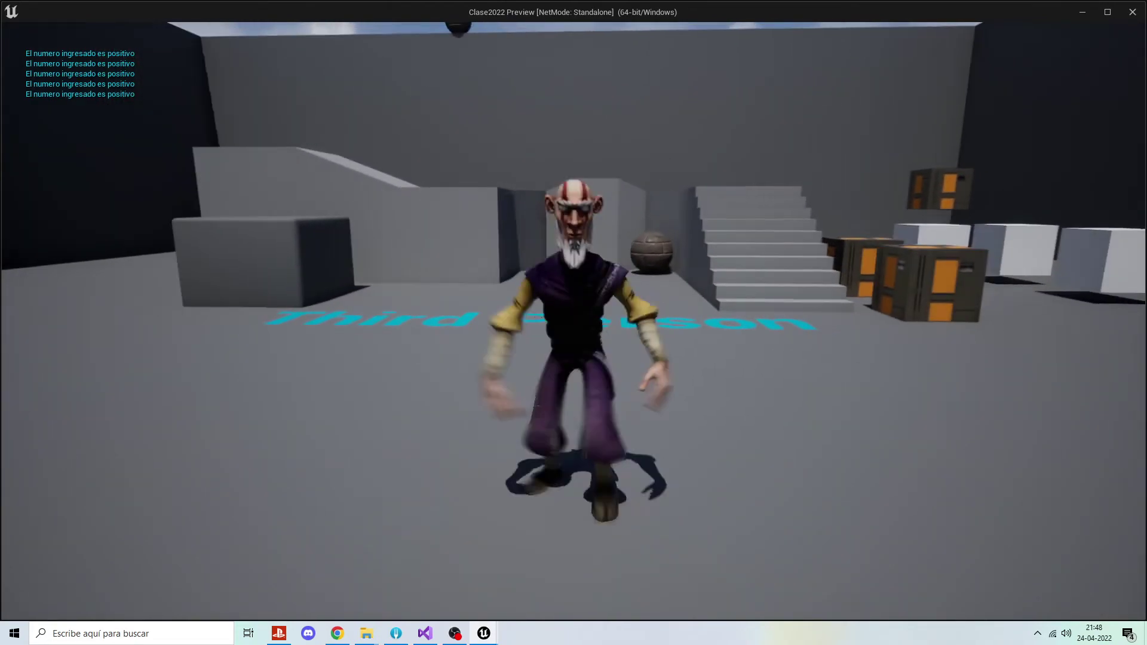
key(space)
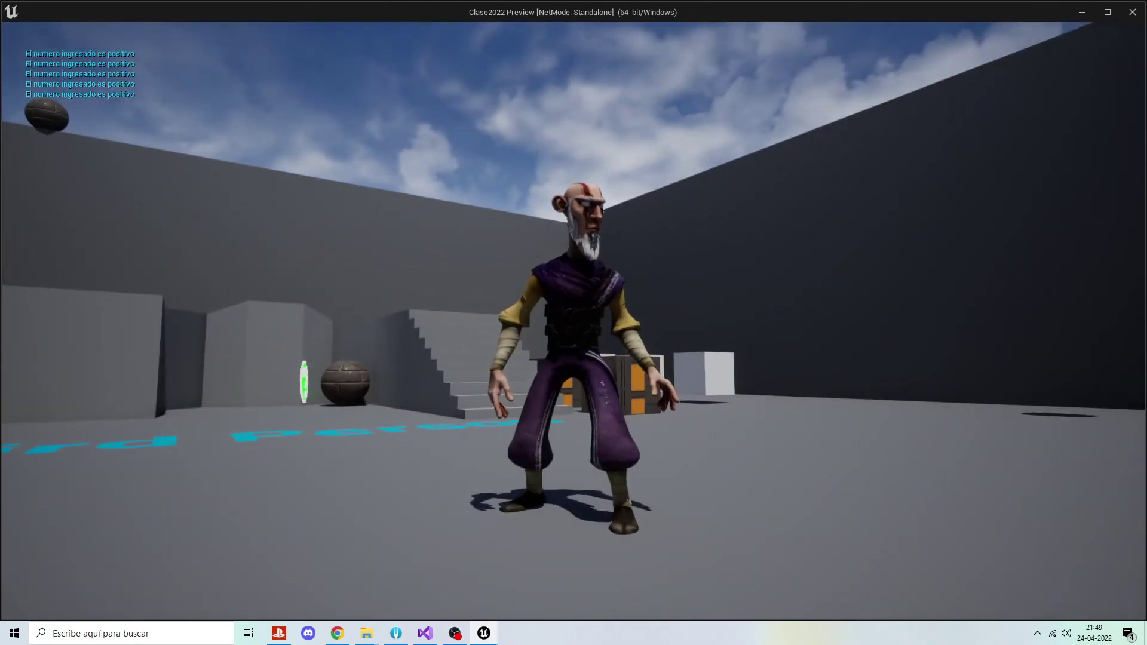
key(space)
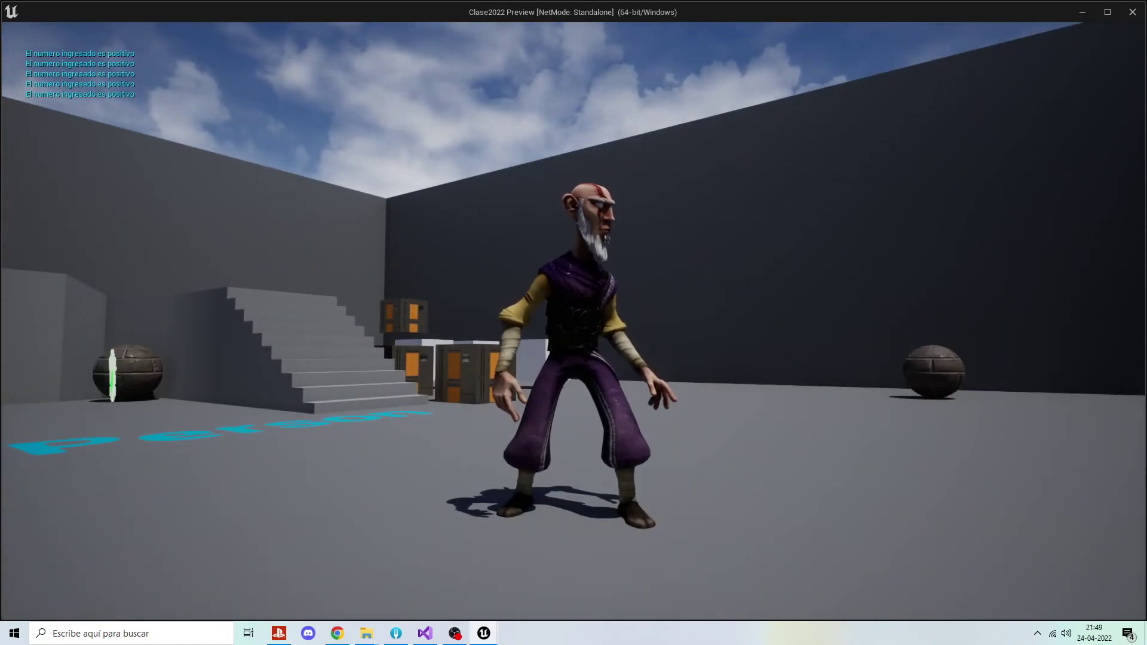
key(space)
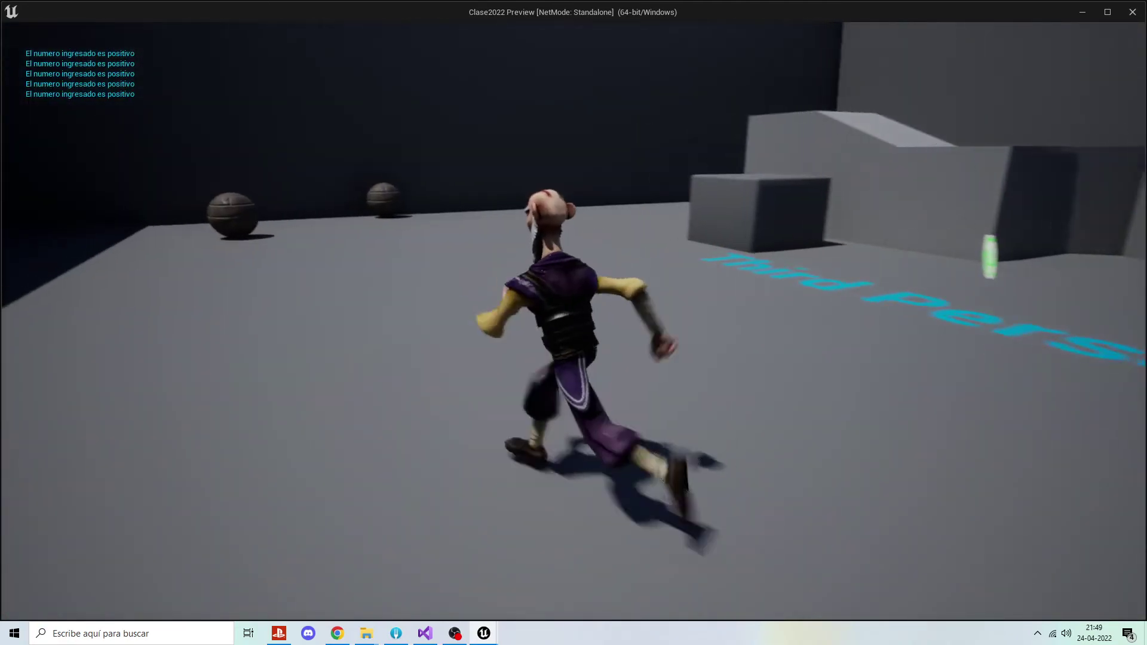
key(space)
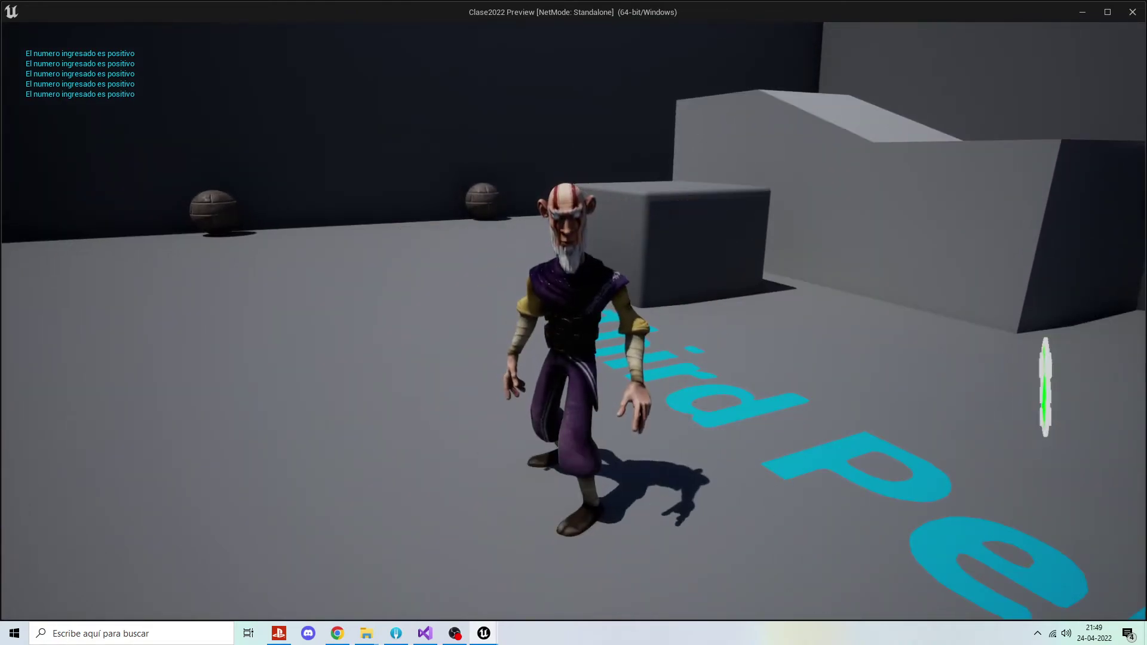
key(space)
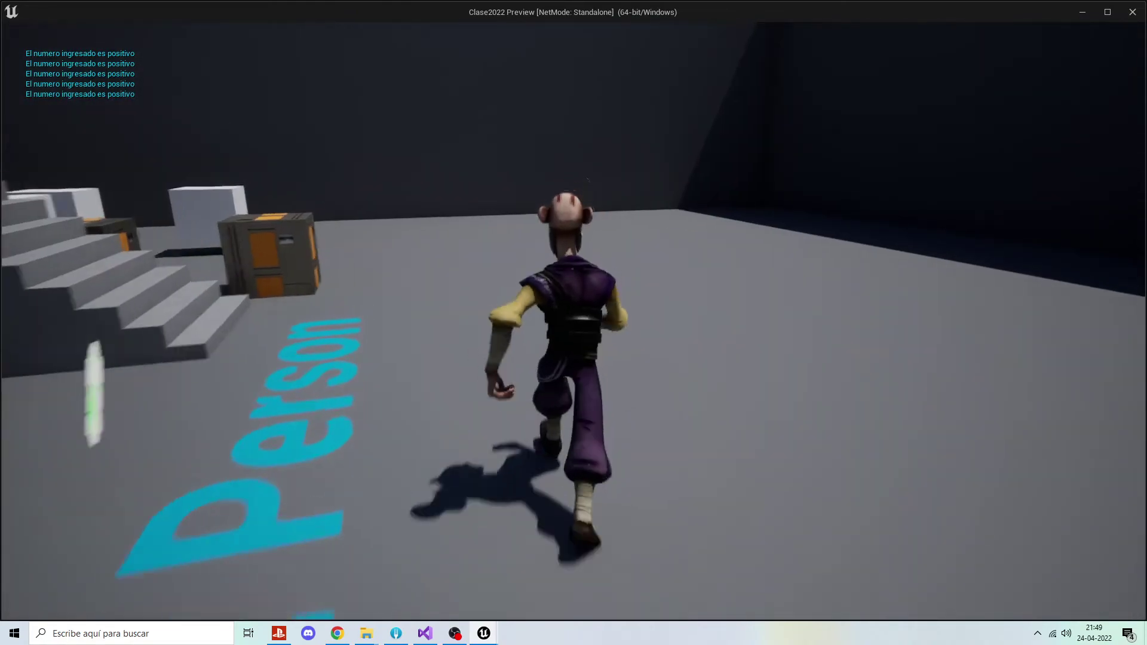
key(space)
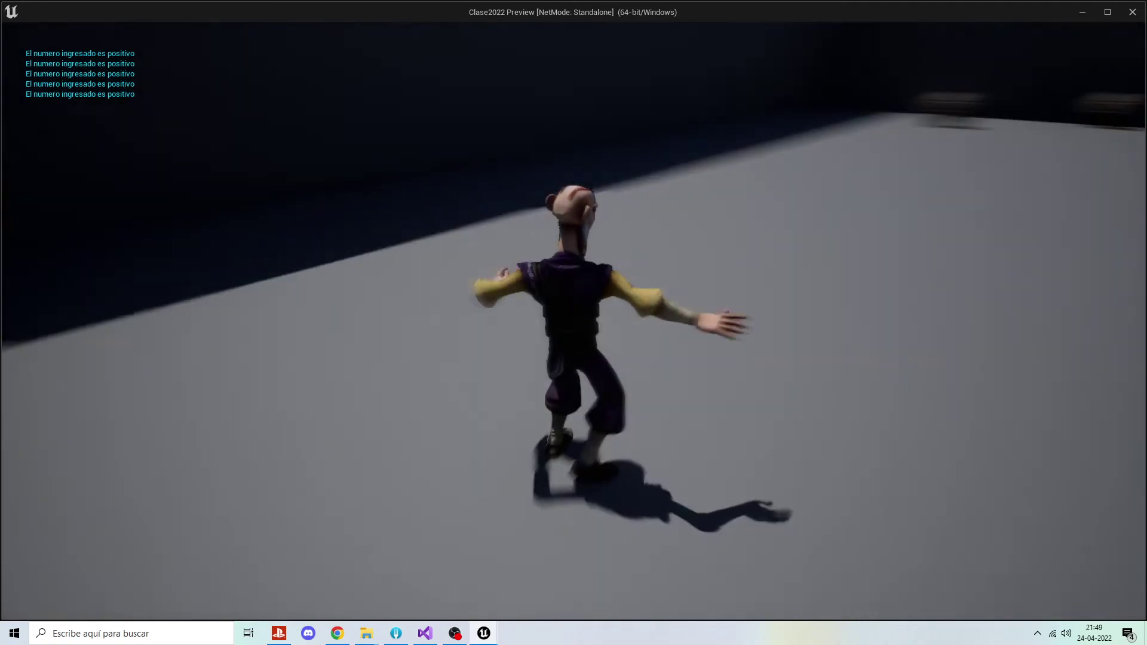
key(space)
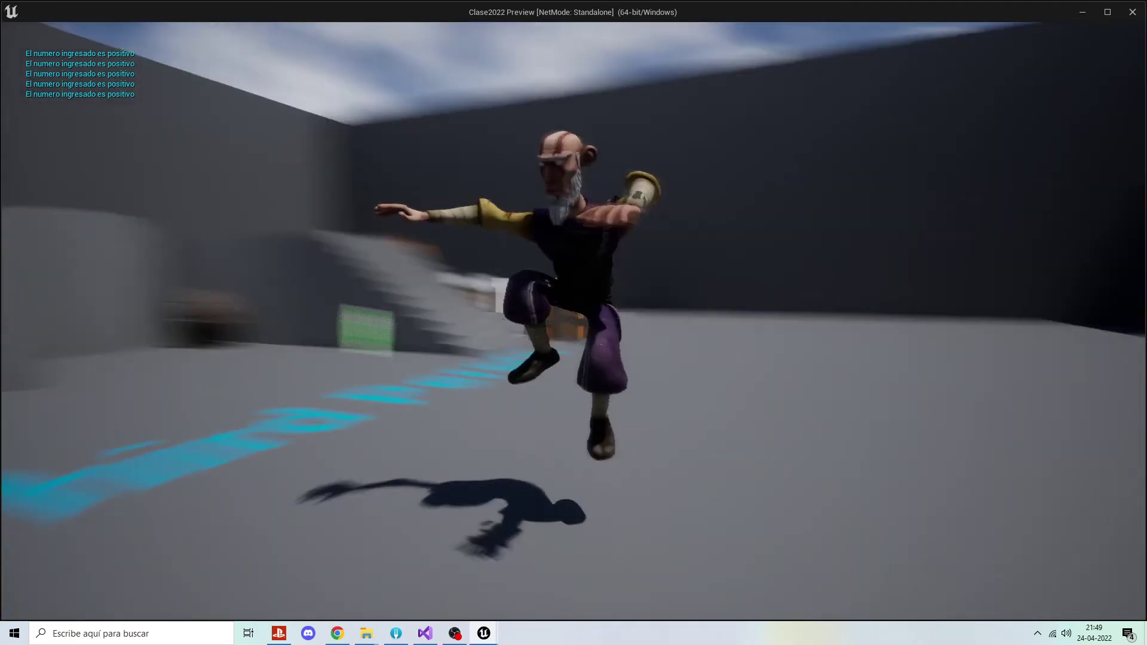
key(space)
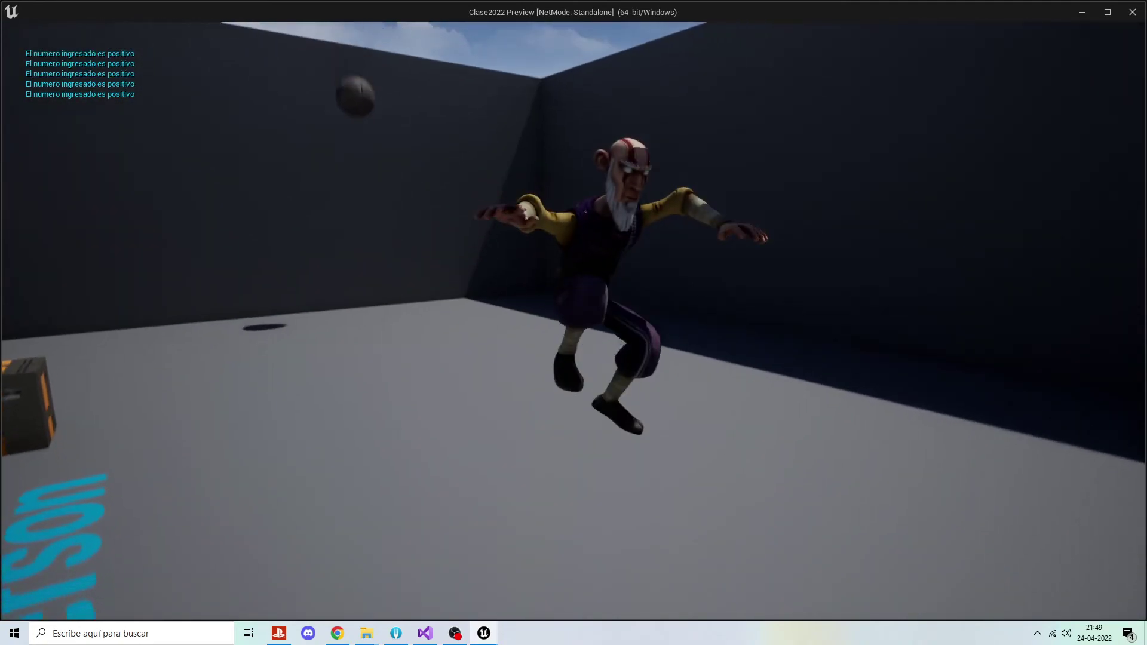
key(w)
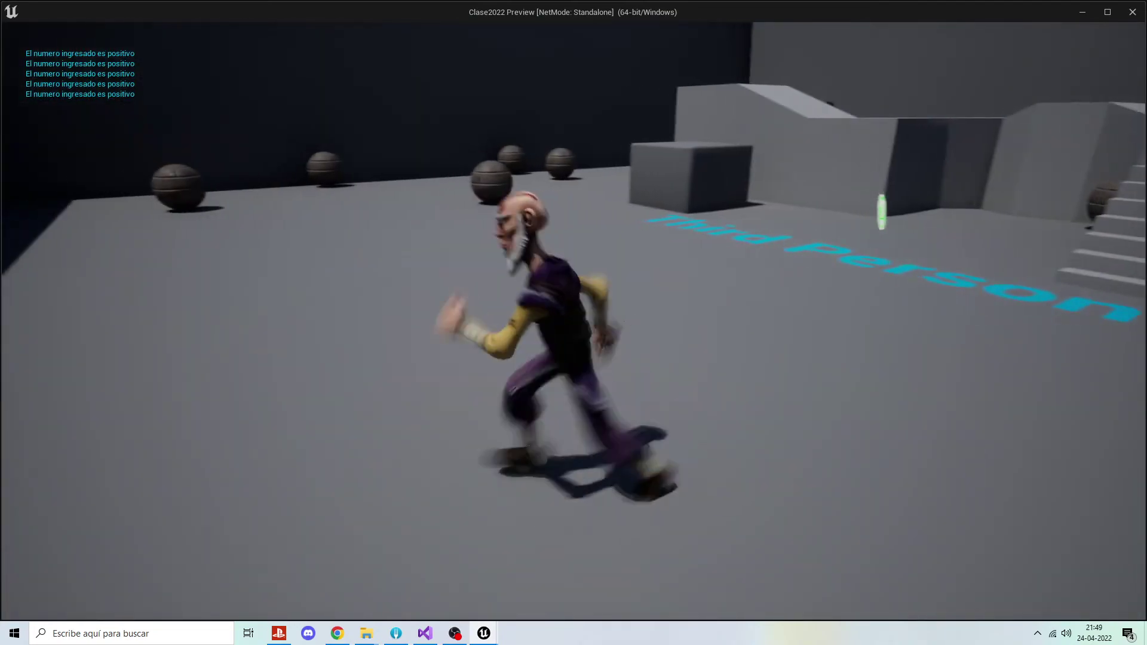
key(Escape)
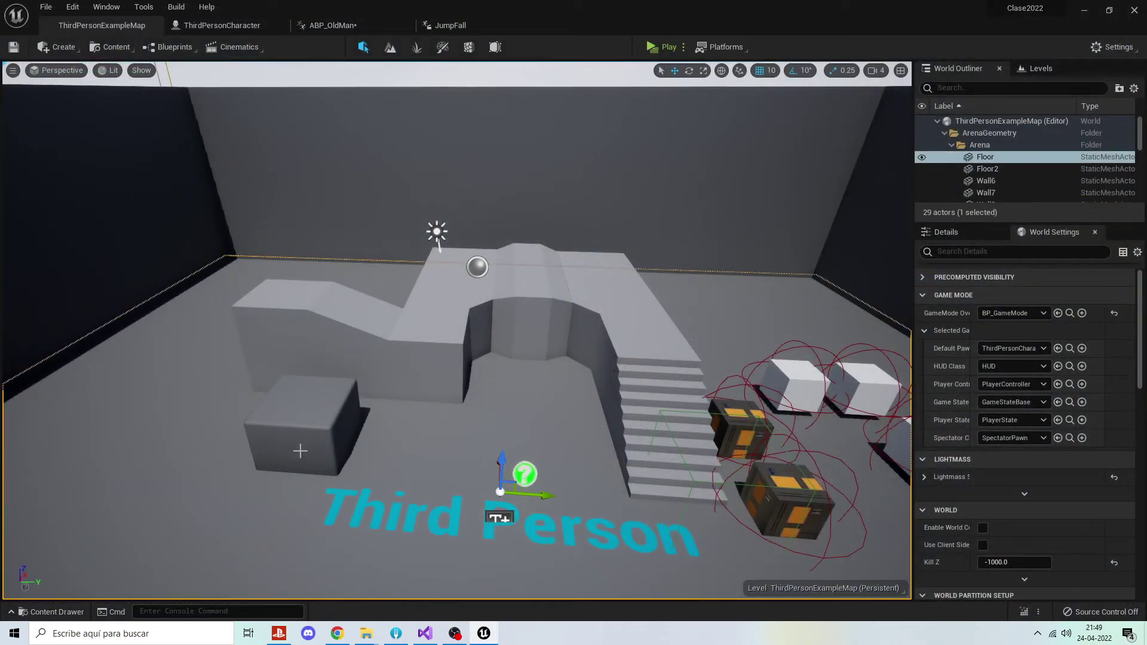
Search Mixamo for 'punch', fixing the 'punsh' typo, and preview Combo Punch.
click(338, 634)
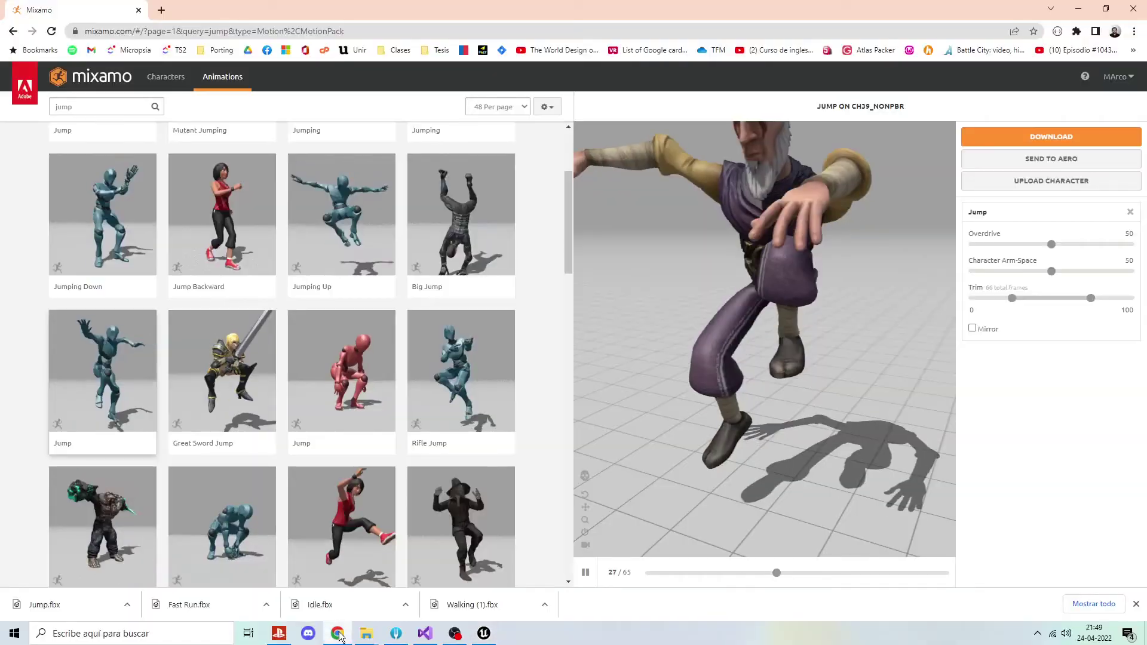
double_click(87, 107)
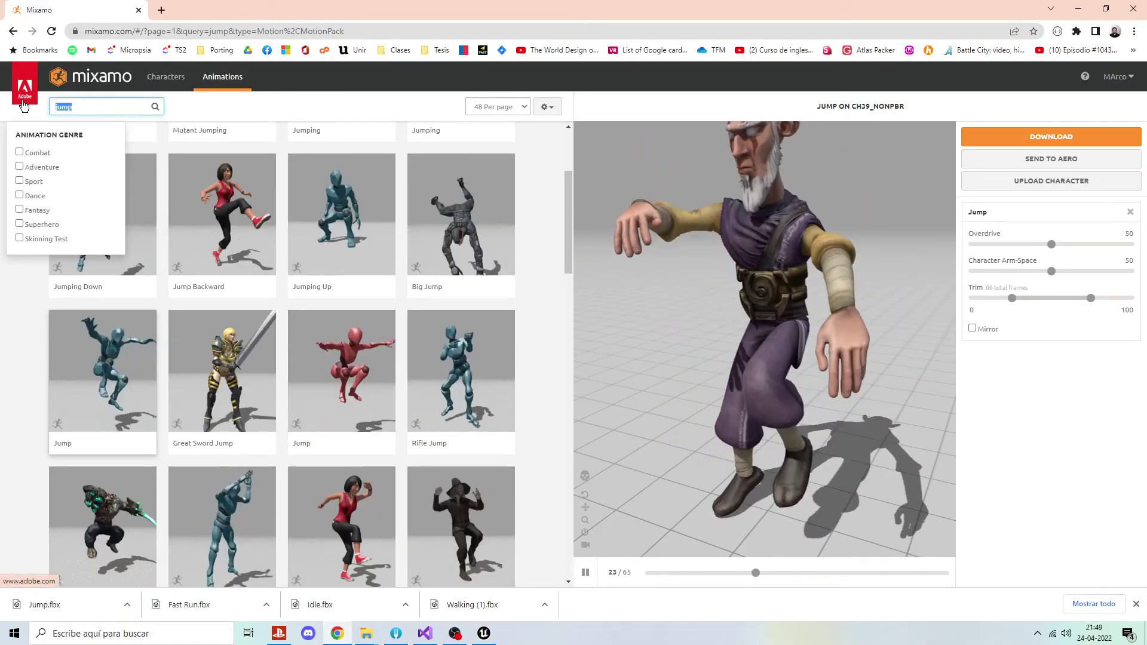
text(punsh)
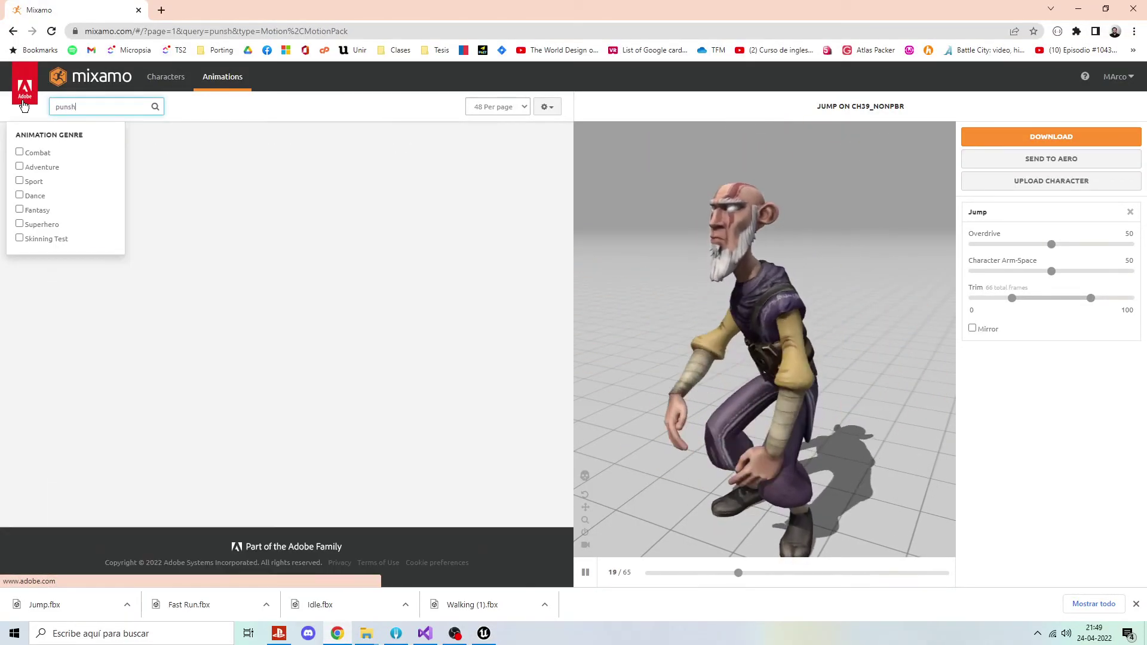
click(68, 107)
key(BackSpace)
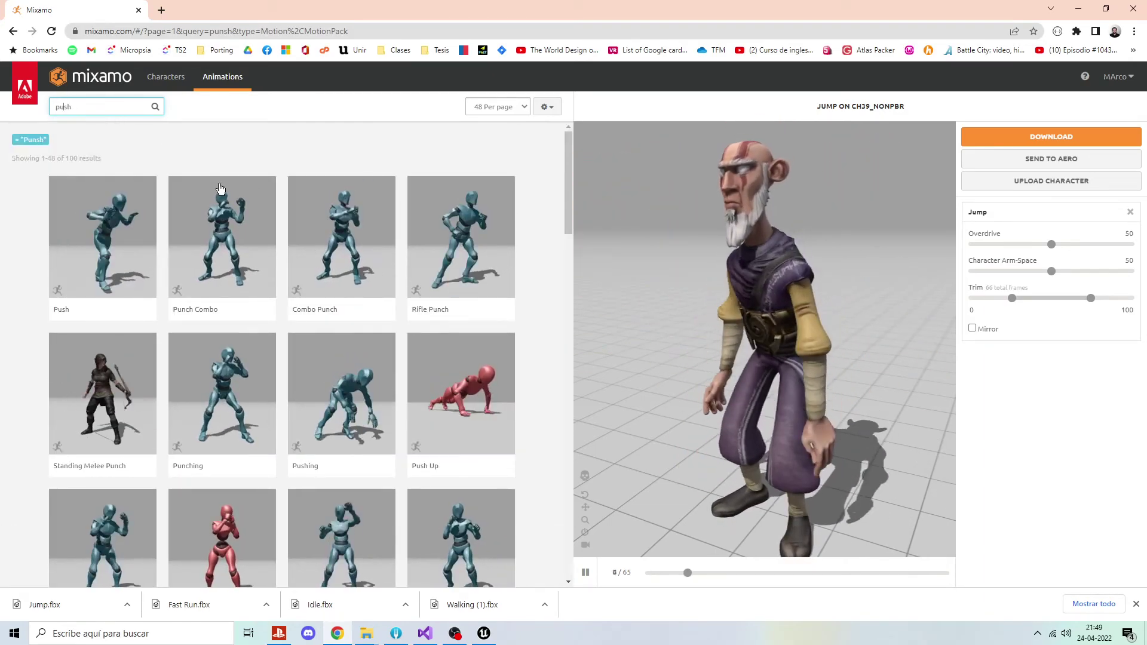
drag(72, 106, 62, 103)
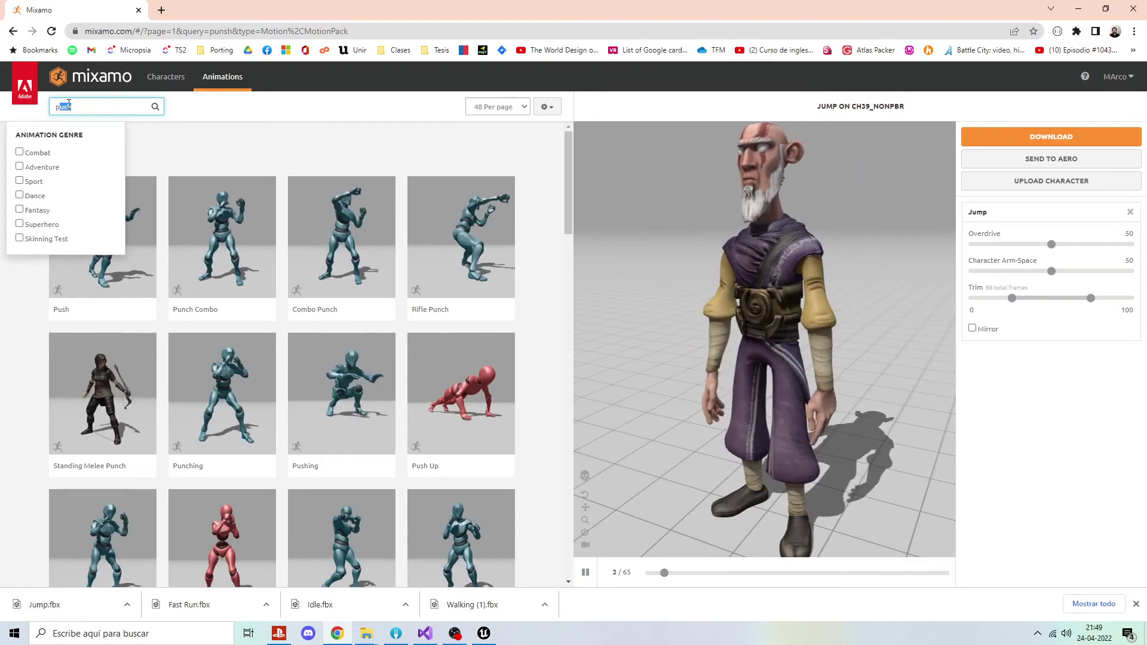
text(unch)
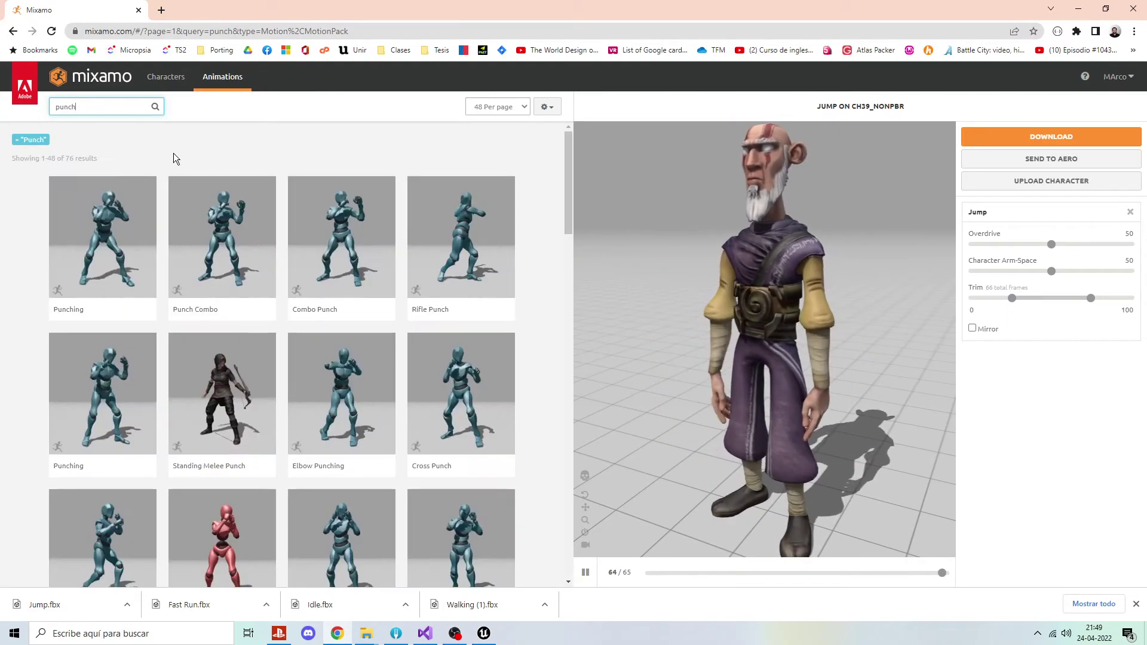
click(338, 242)
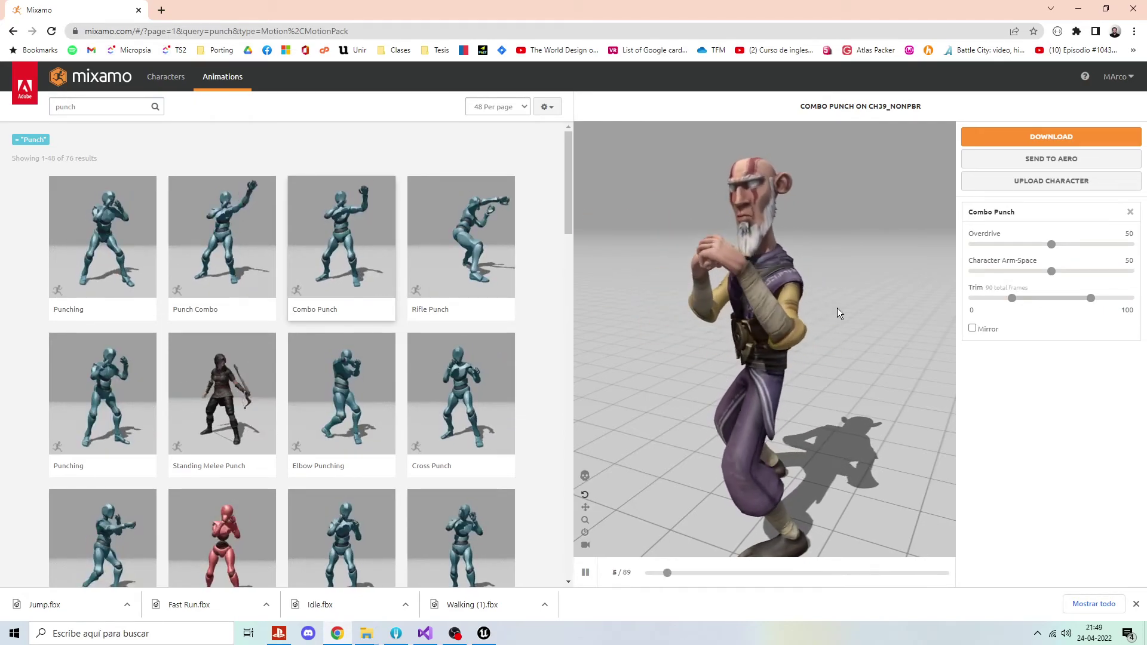
Download Combo Punch as FBX and show the download in the Descargas folder.
click(1053, 139)
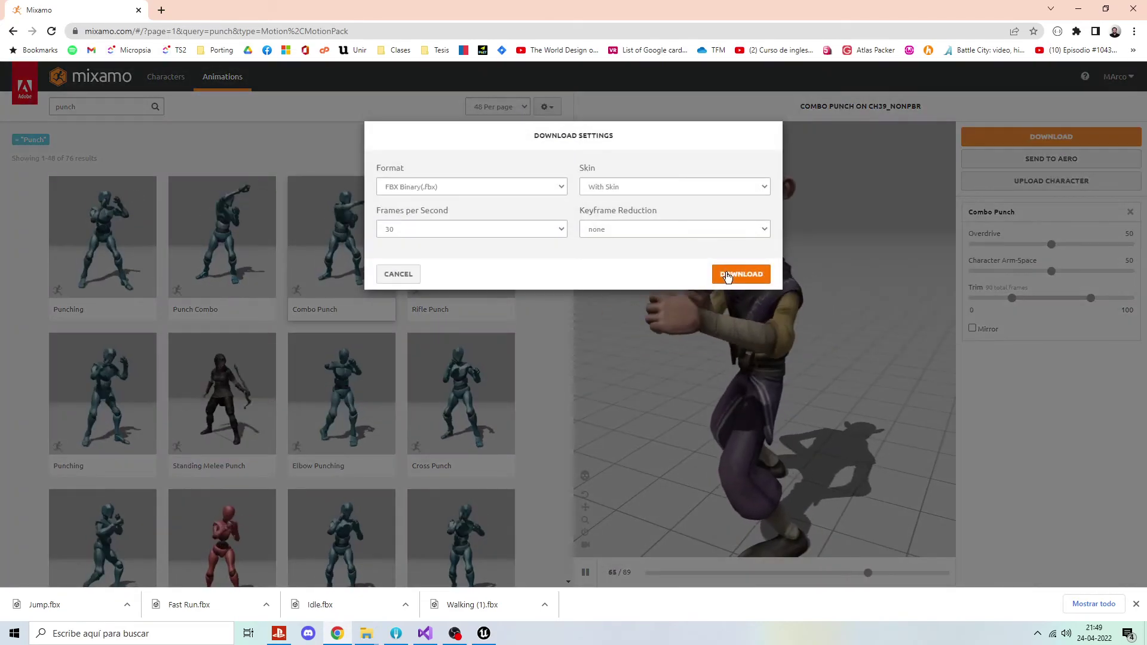
click(752, 275)
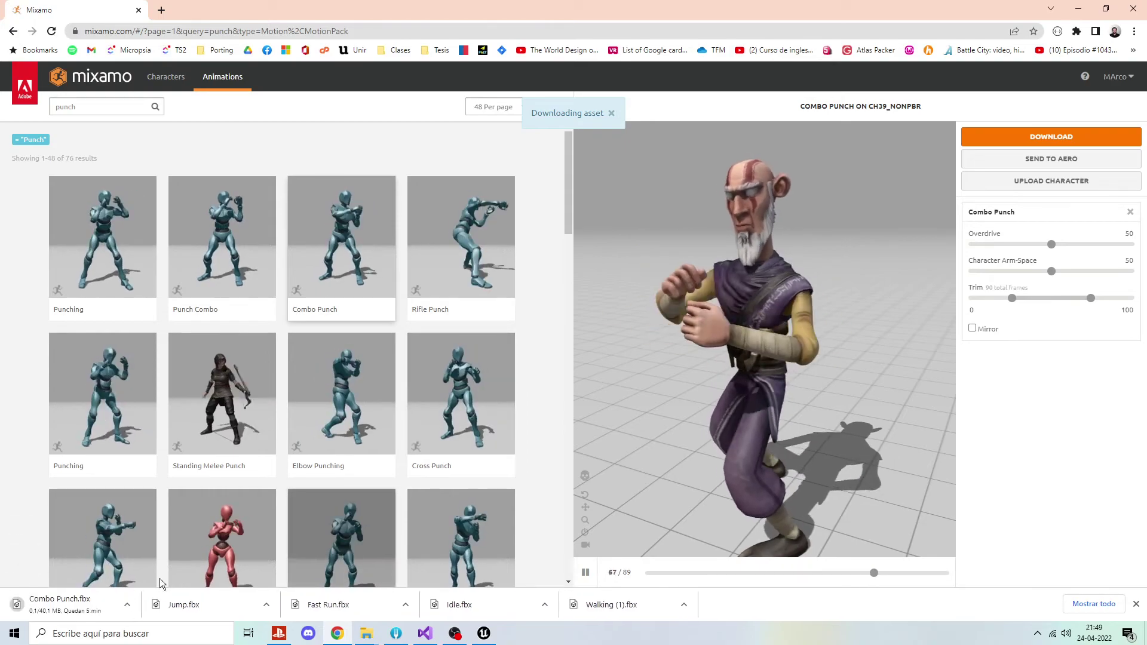
right_click(77, 606)
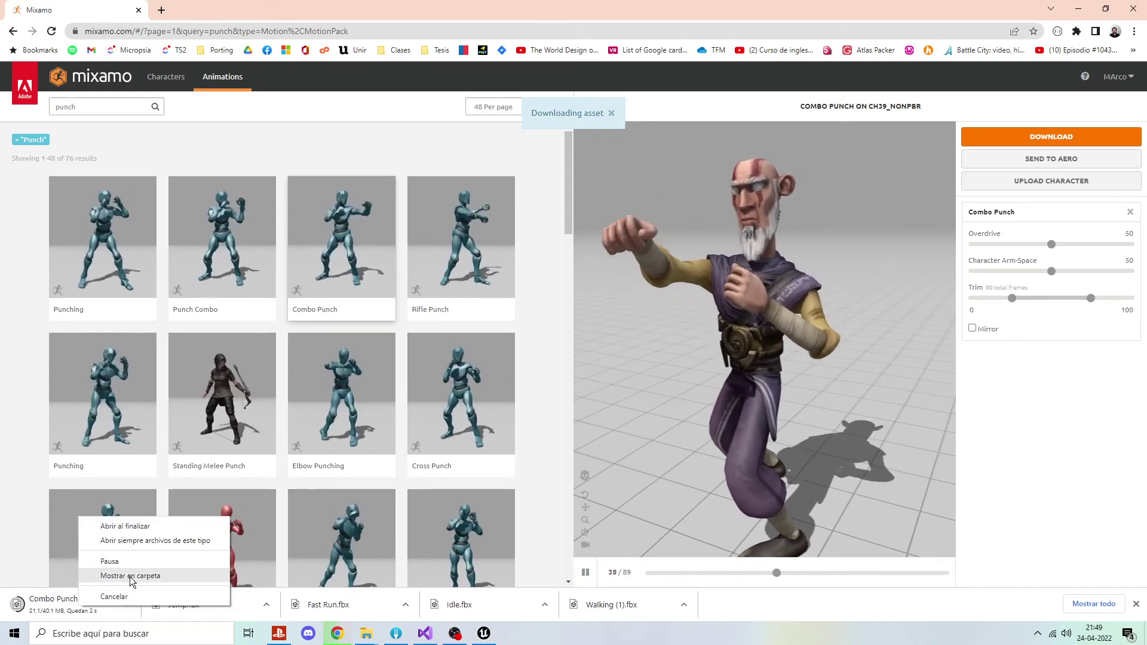
click(130, 576)
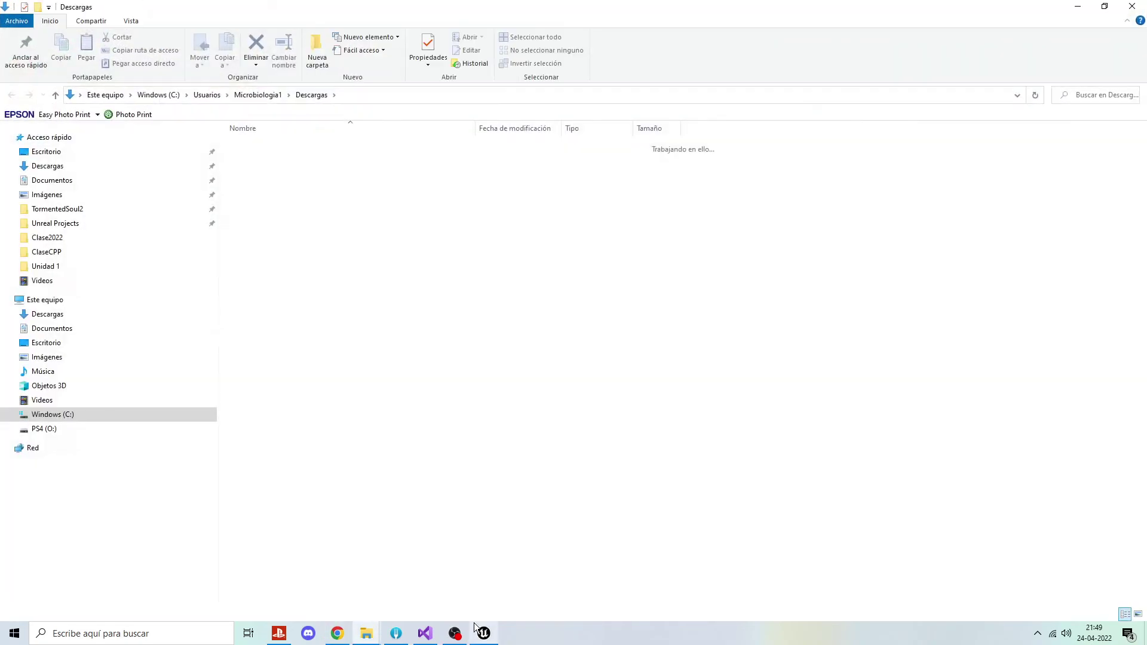
Move Combo Punch.fbx from Descargas into OldMan, then drag it onto Unreal's Anims folder.
click(488, 637)
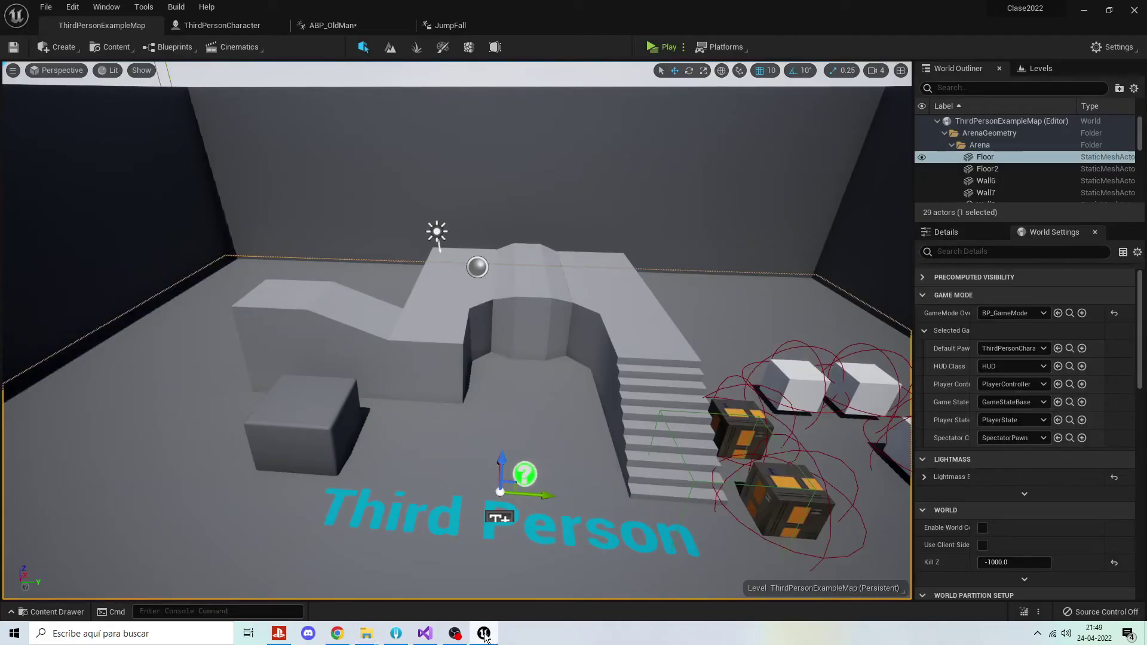
click(48, 612)
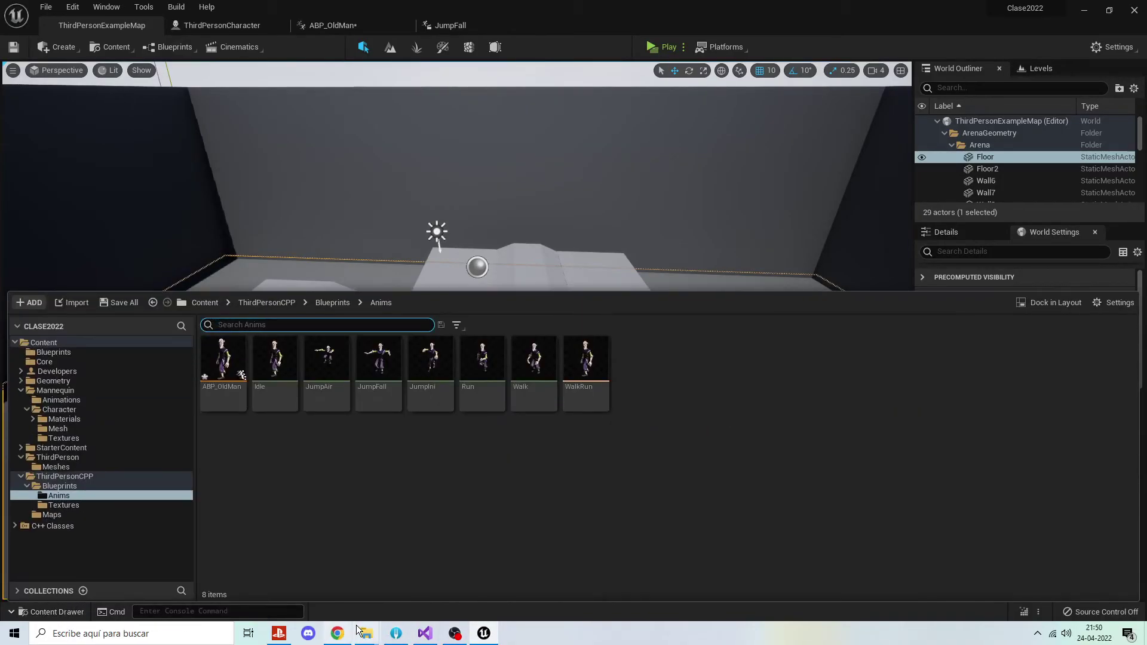
mouse_move(366, 634)
click(281, 585)
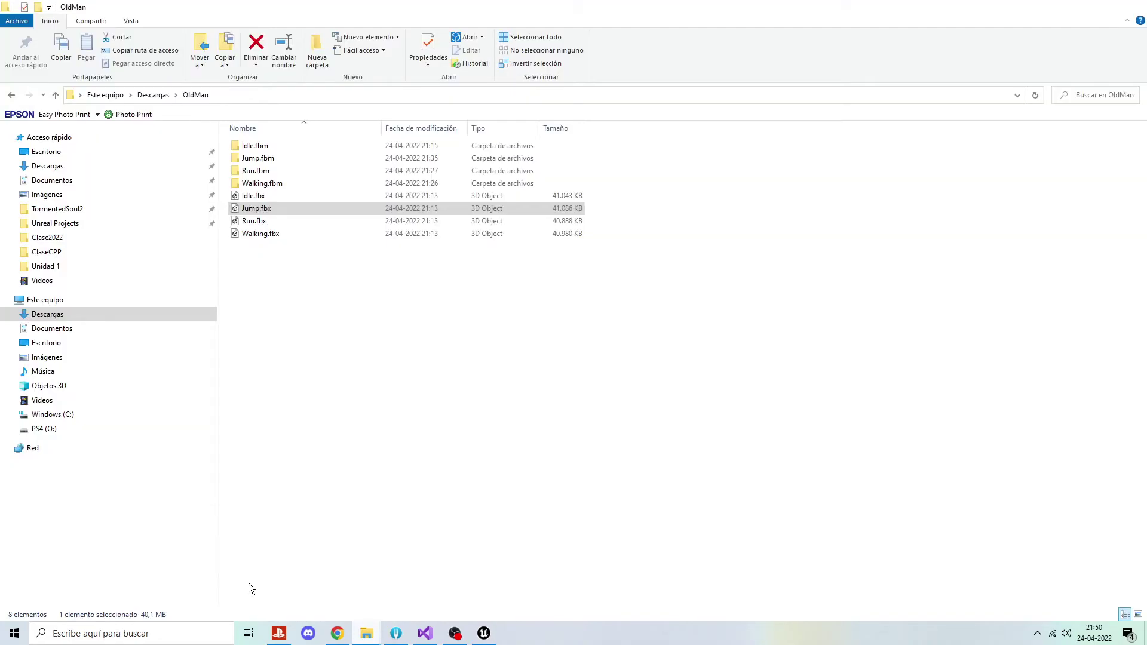
click(154, 96)
drag(334, 189, 335, 191)
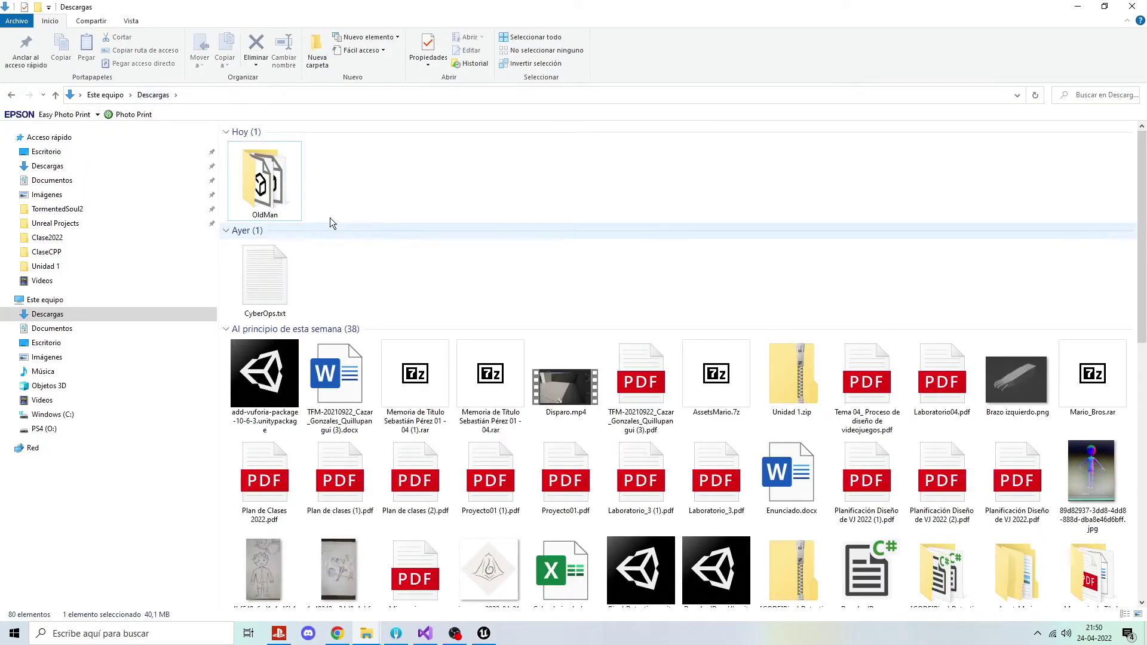
double_click(271, 192)
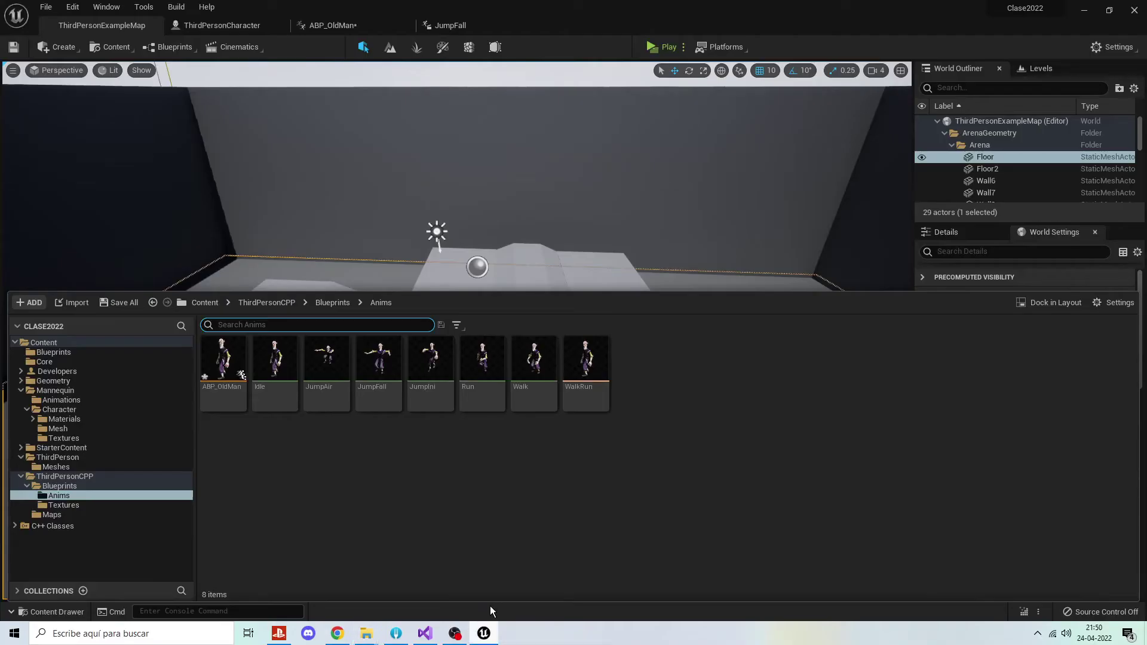
drag(489, 639, 539, 510)
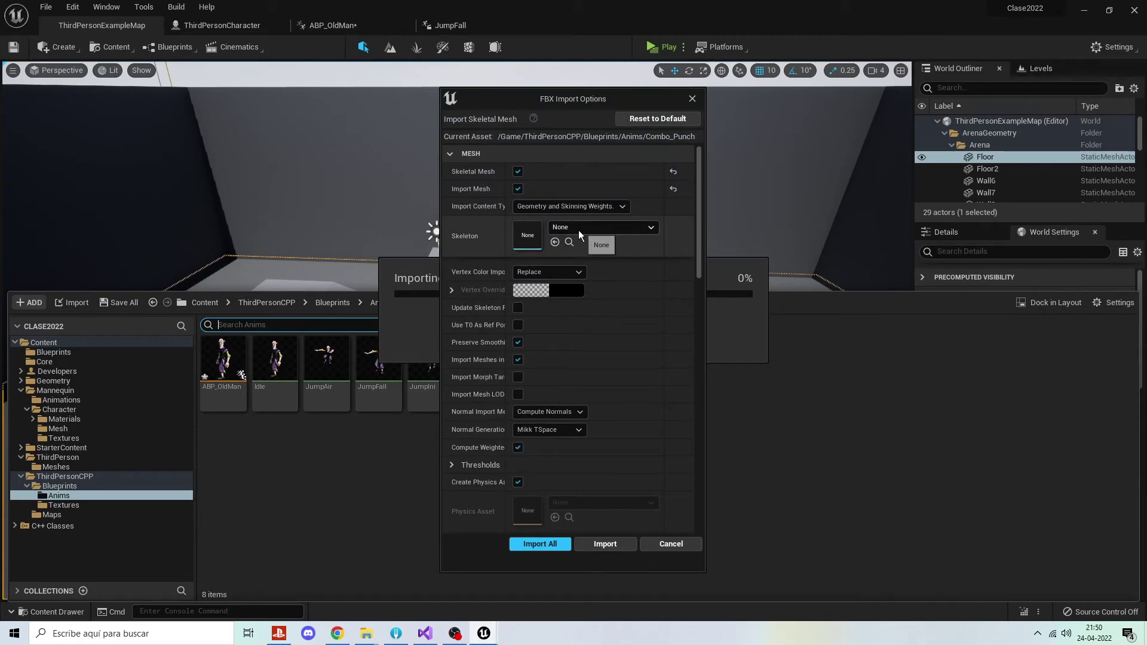
Import Combo Punch with OldMan_Skeleton as the skeleton, using Import All.
click(578, 229)
click(592, 326)
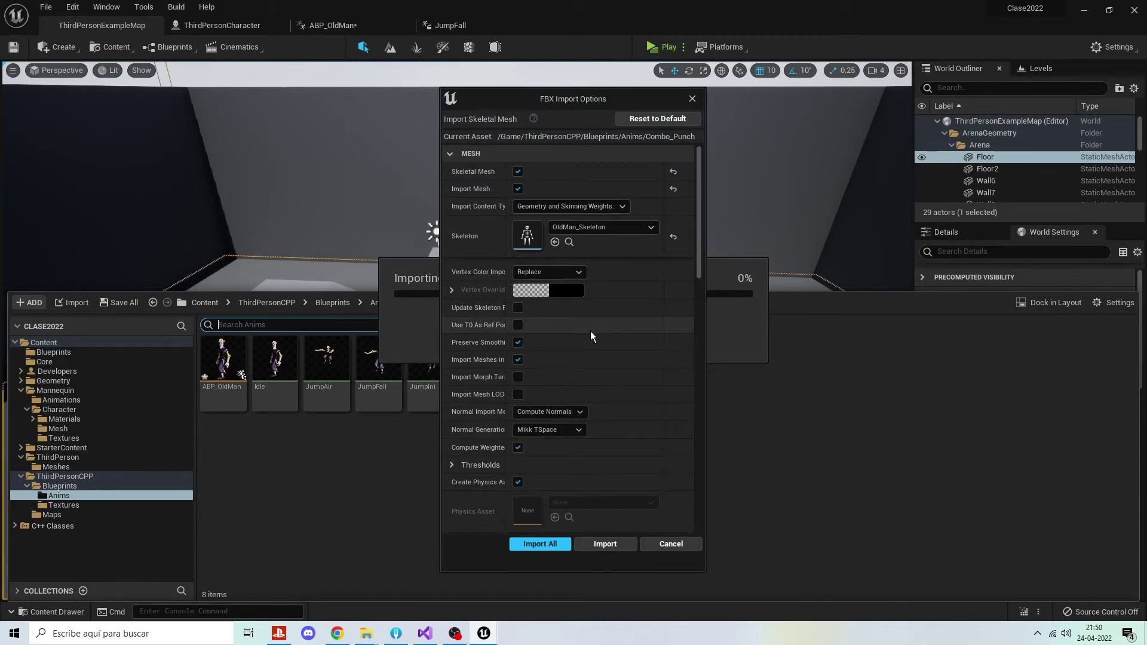
click(540, 545)
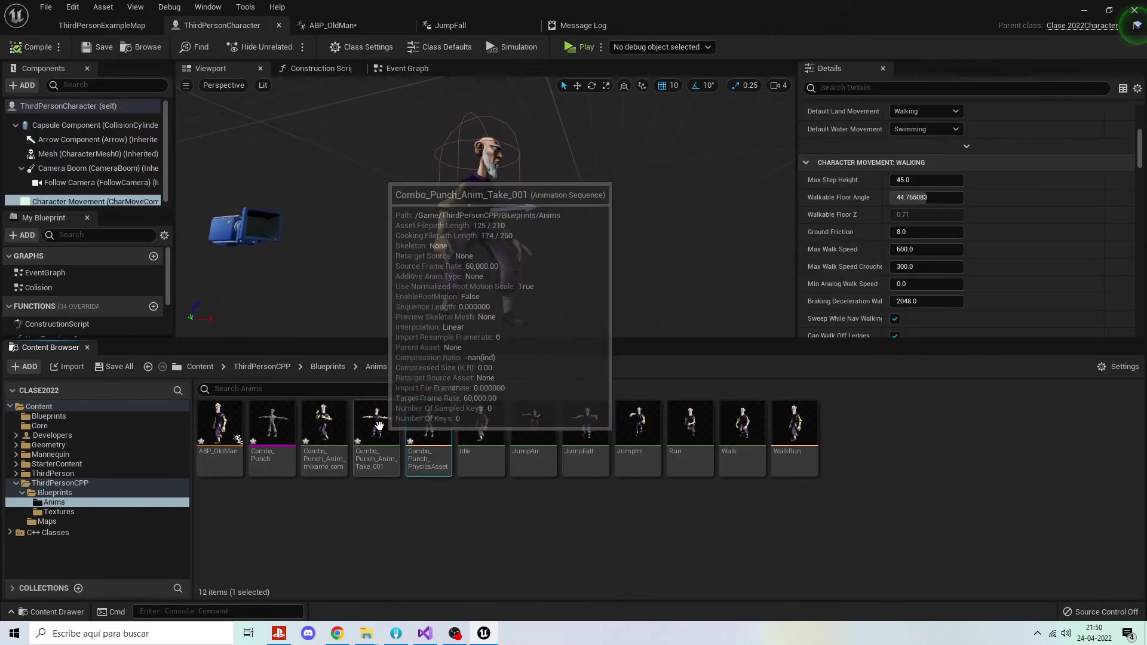
Force-delete the extra Combo_Punch mesh, physics asset and Take_001 animation.
shift+click(376, 428)
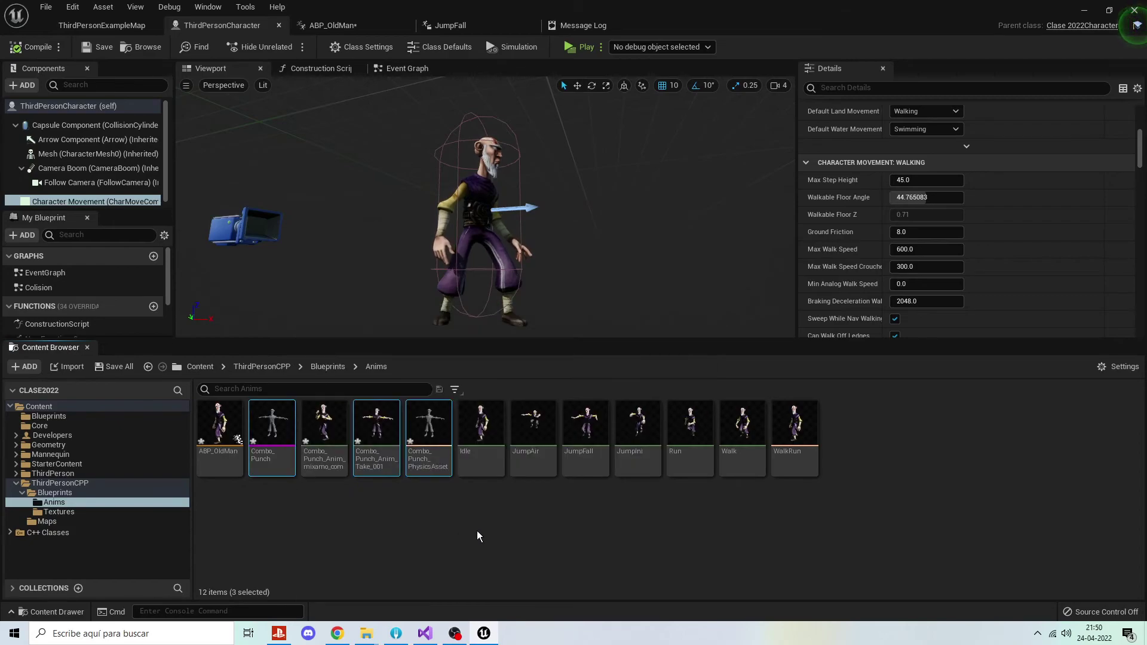
key(Delete)
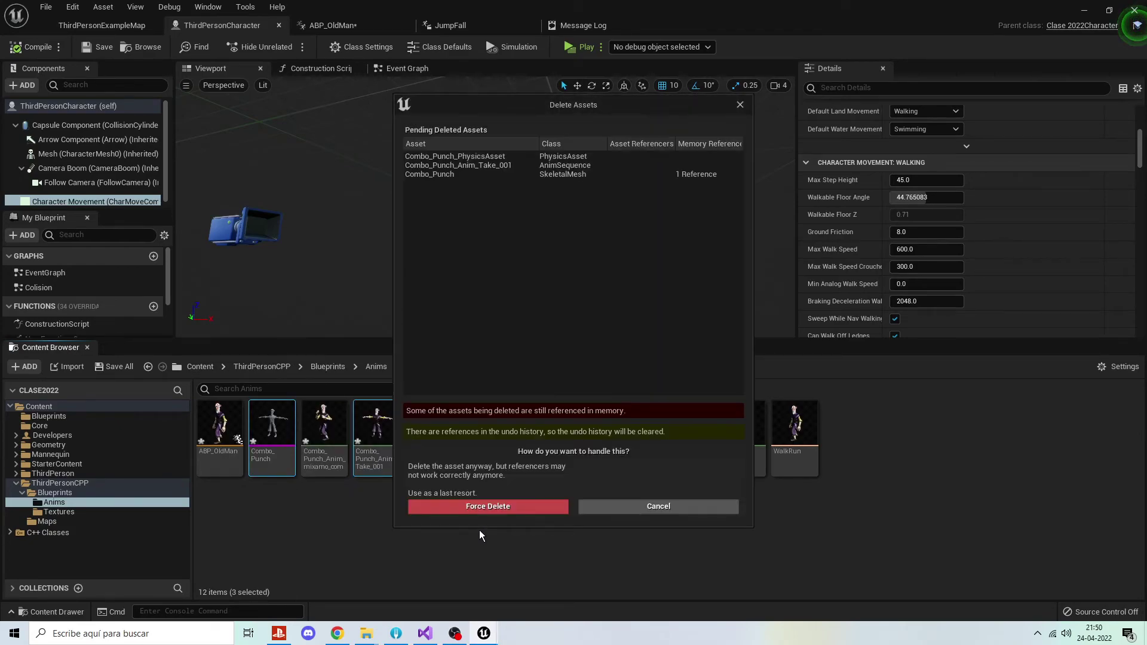
click(548, 507)
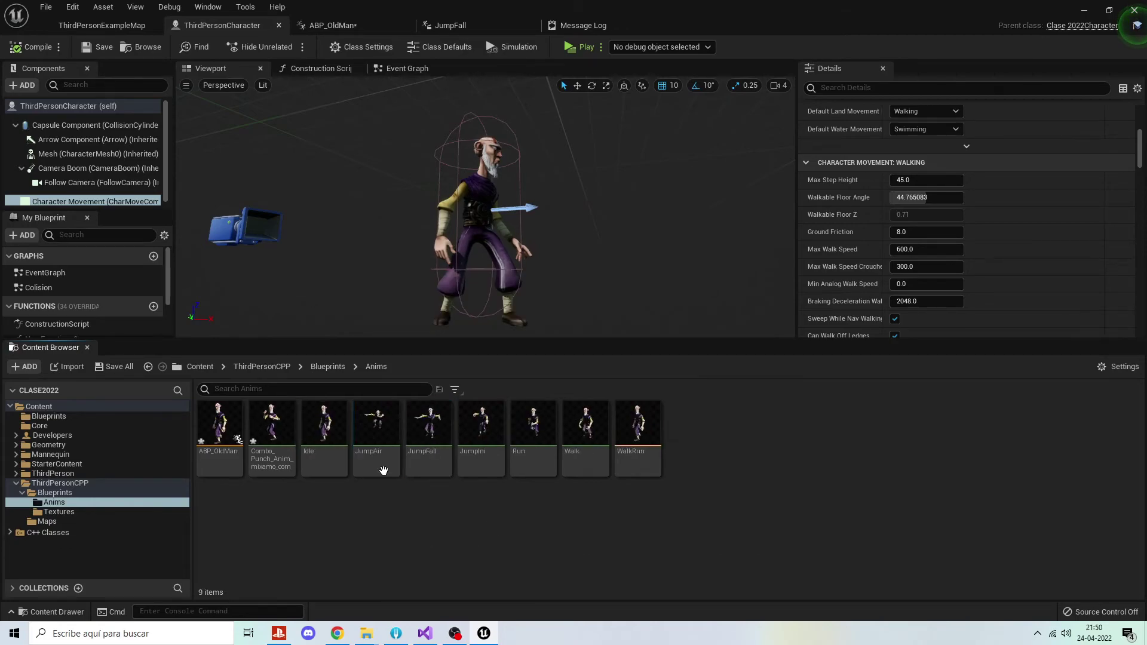
Rename Combo_Punch_Anim_mixamo_com to Combo and play its preview in the animation editor.
click(272, 425)
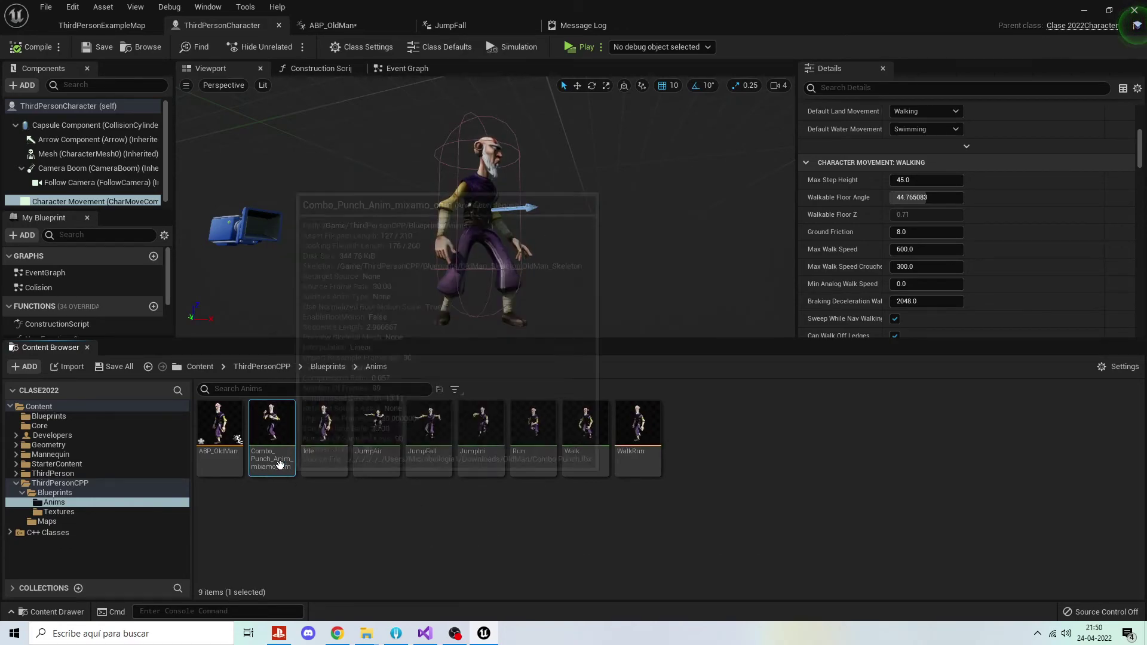
text(Combo)
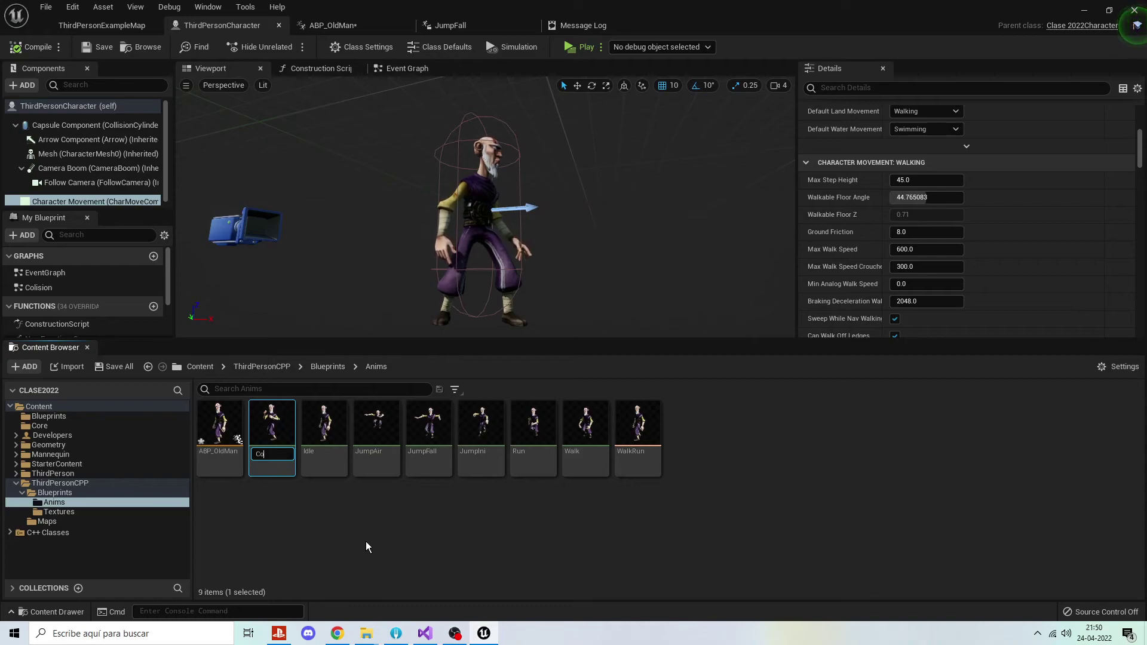
key(Return)
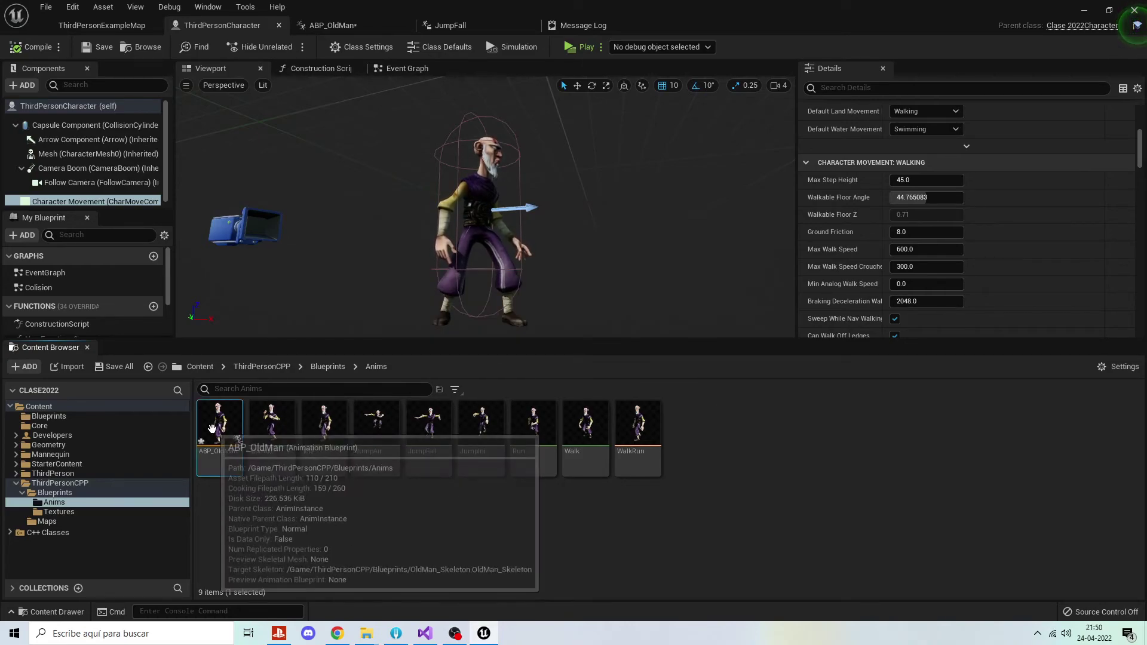
click(219, 424)
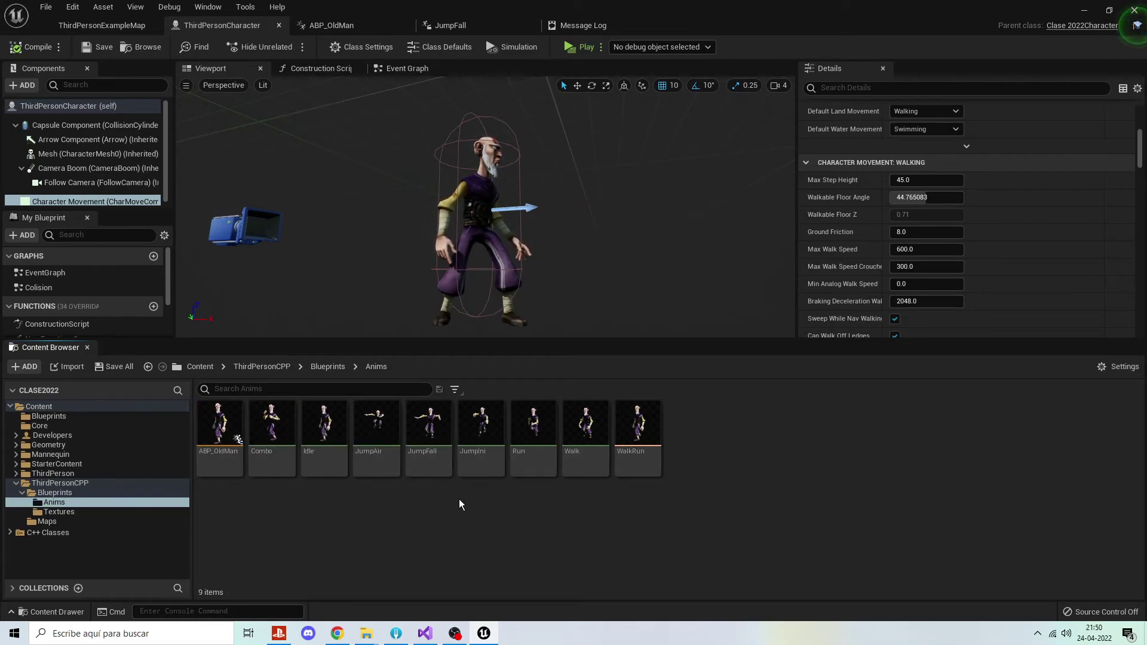
double_click(272, 424)
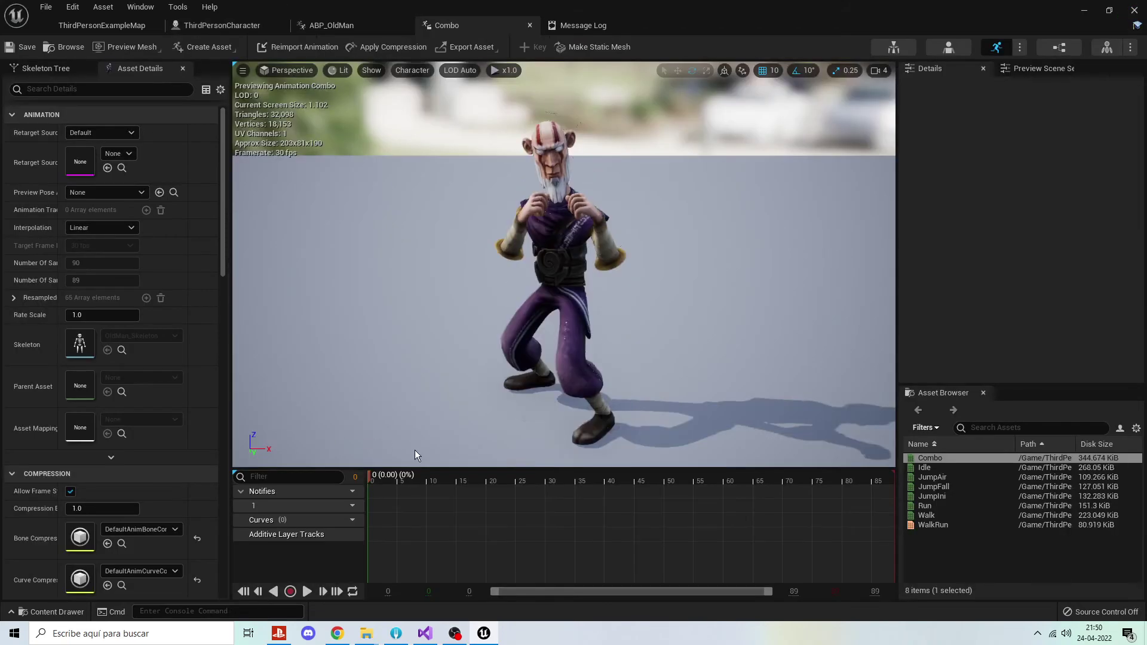
click(306, 592)
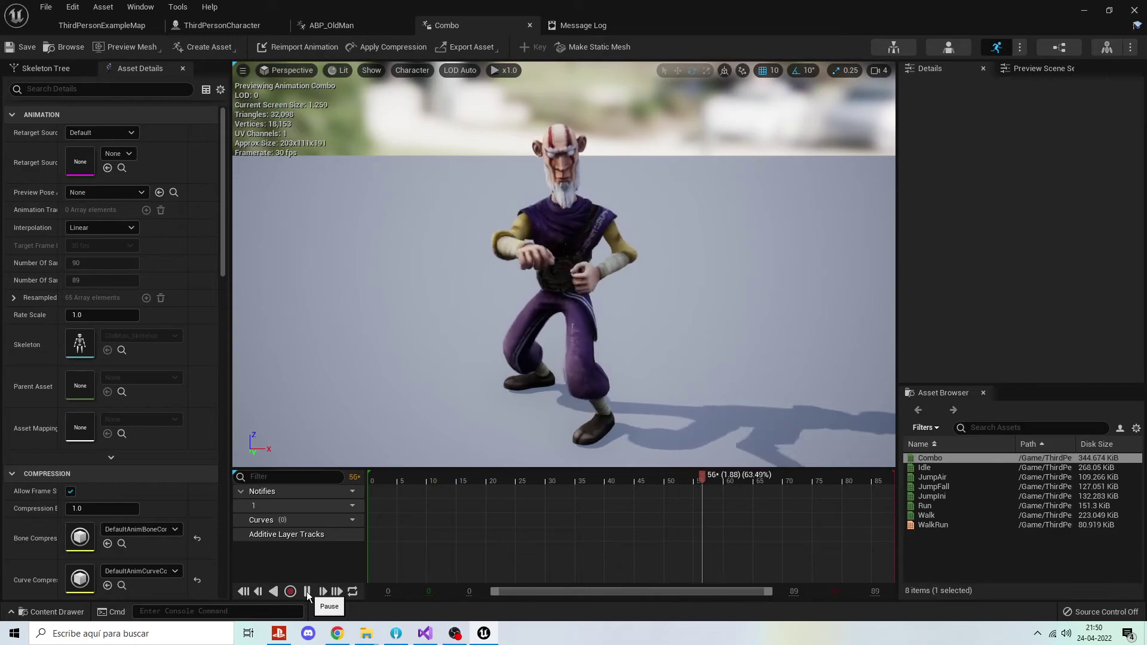
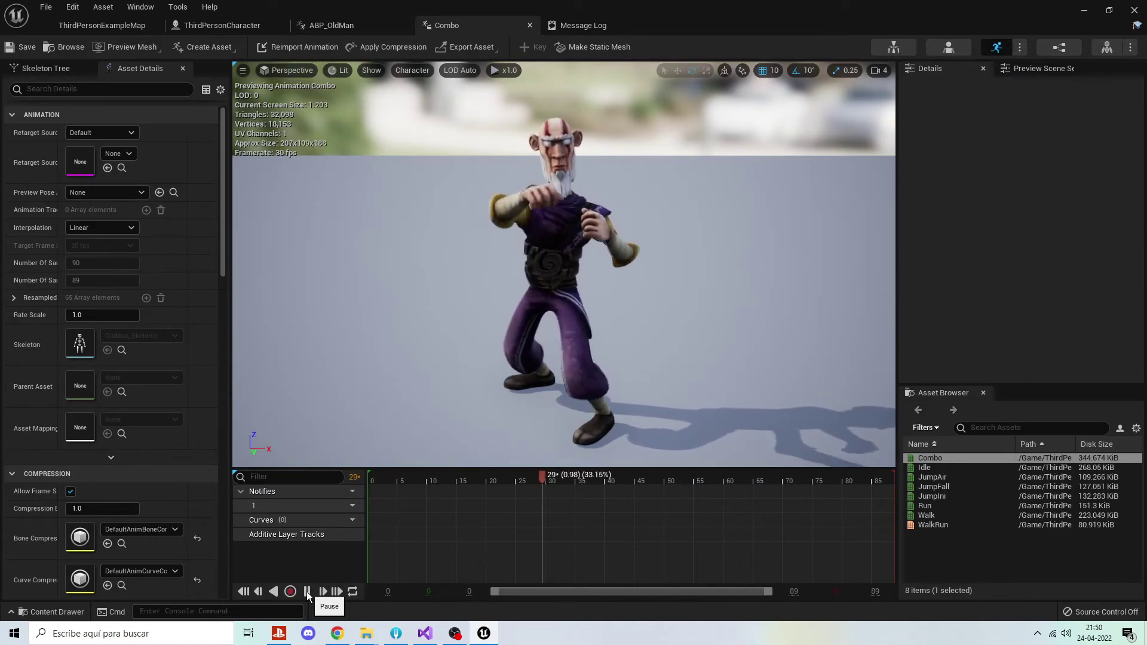
Pause the Combo animation preview and switch to the ThirdPersonCharacter blueprint.
click(307, 591)
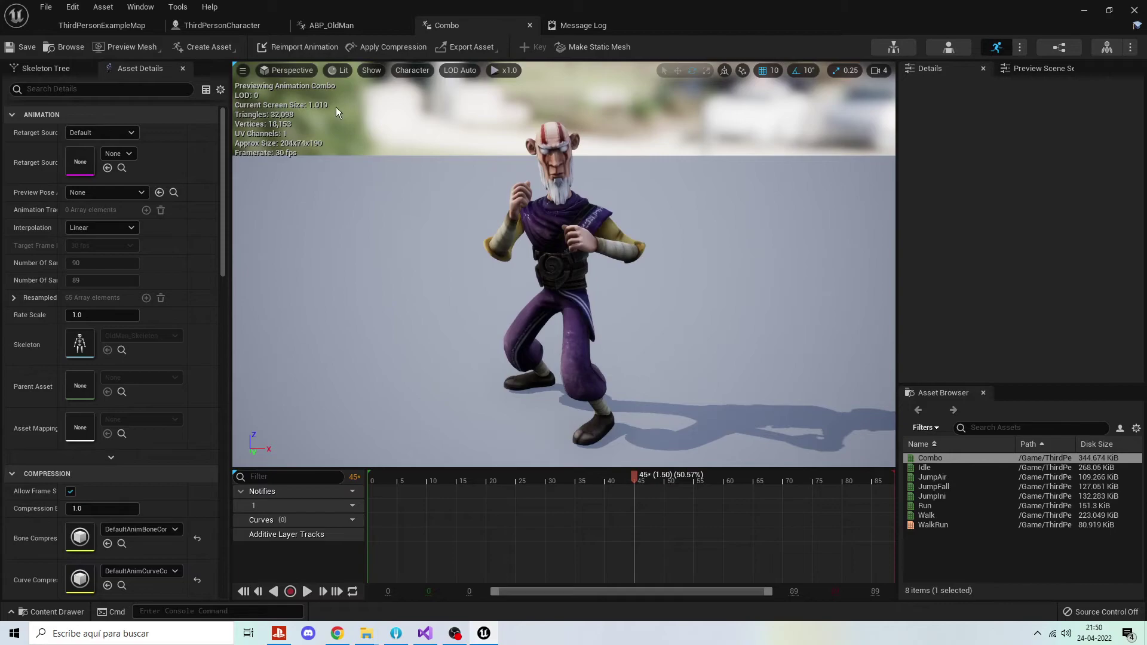
click(198, 27)
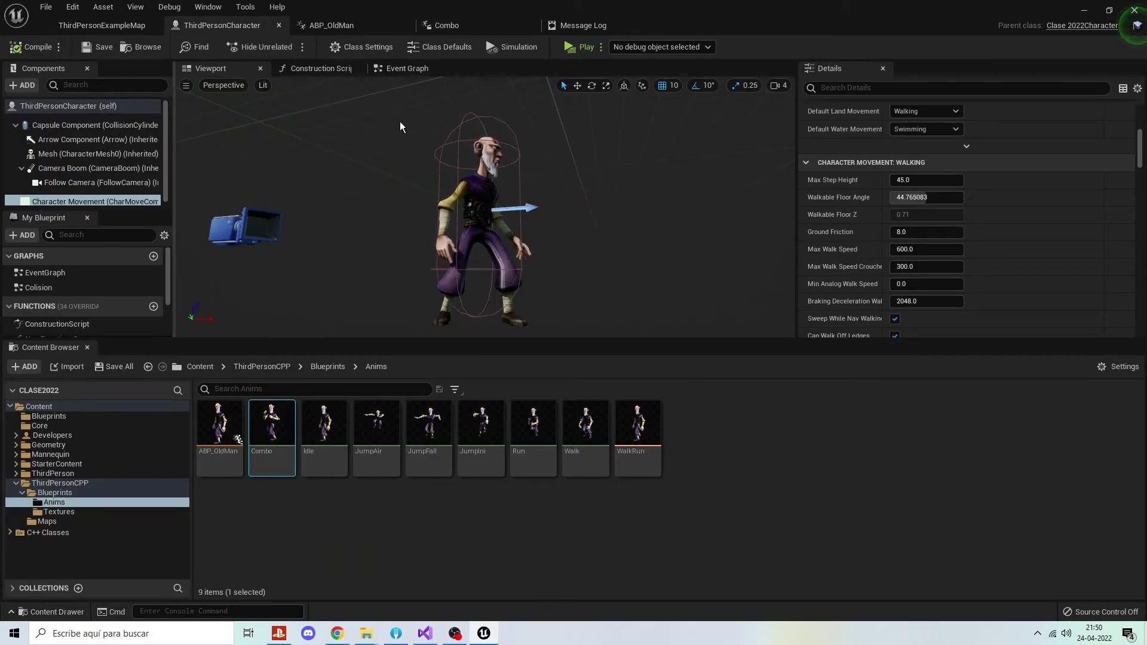
Add a Left Mouse Button input event to the character's Event Graph.
click(404, 69)
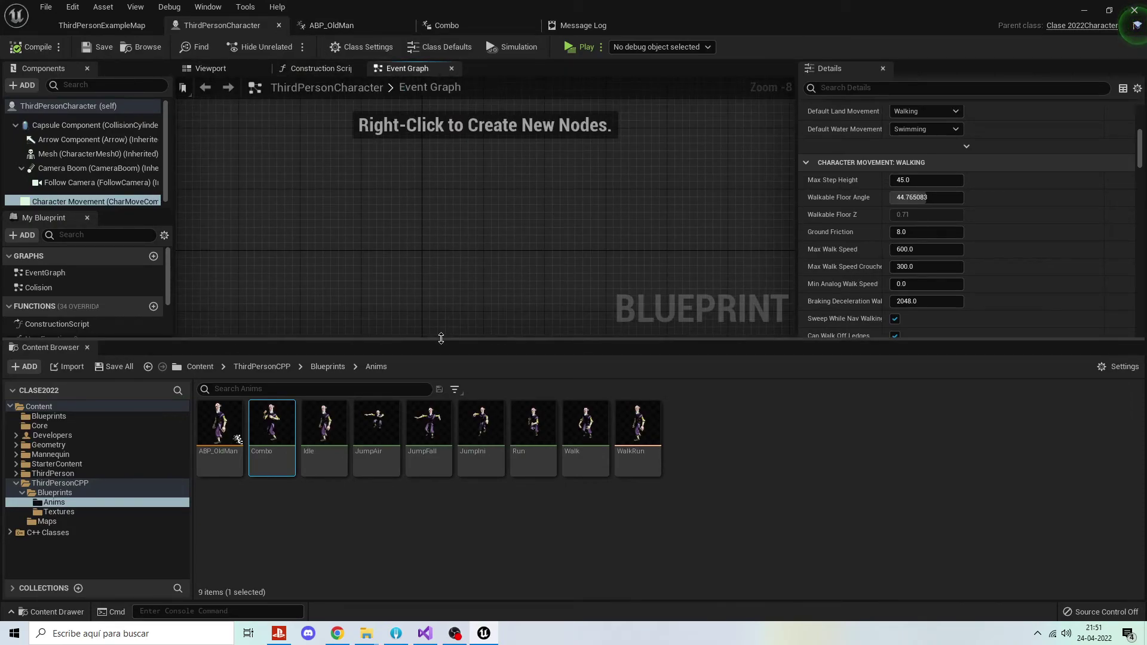
drag(441, 339, 471, 473)
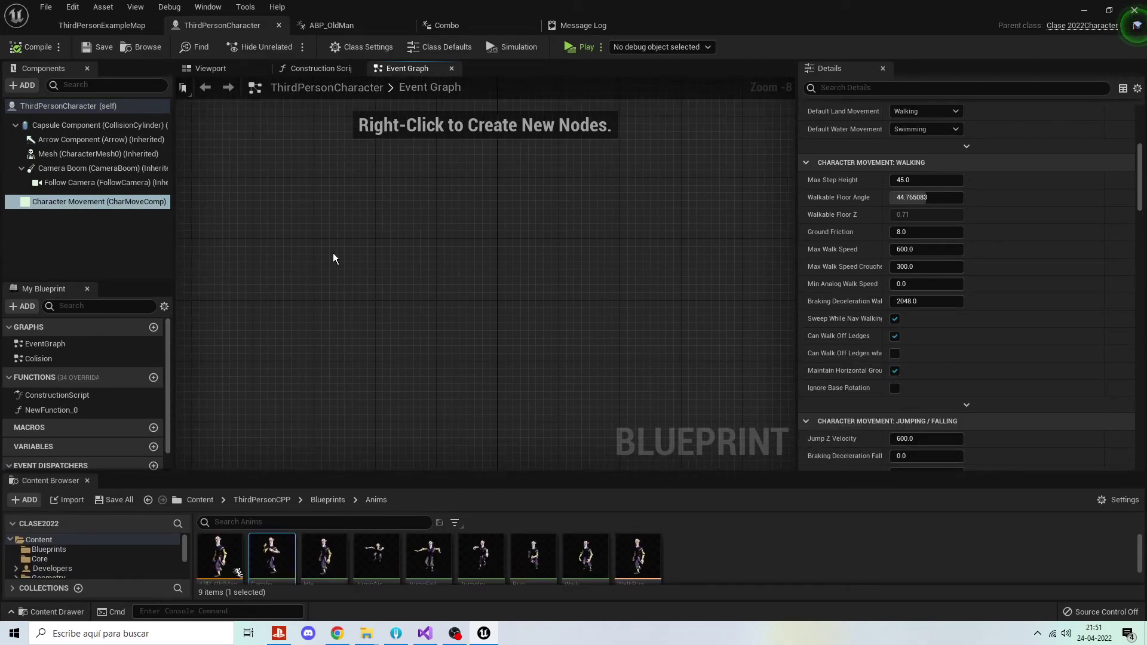
right_click(334, 258)
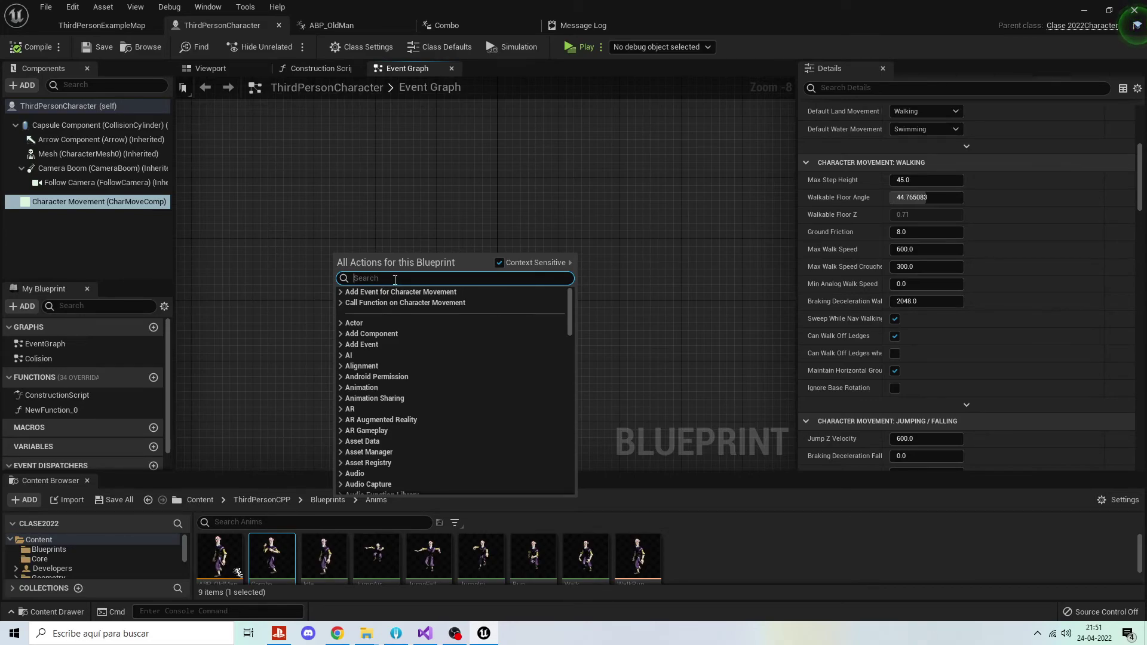
text(mouse )
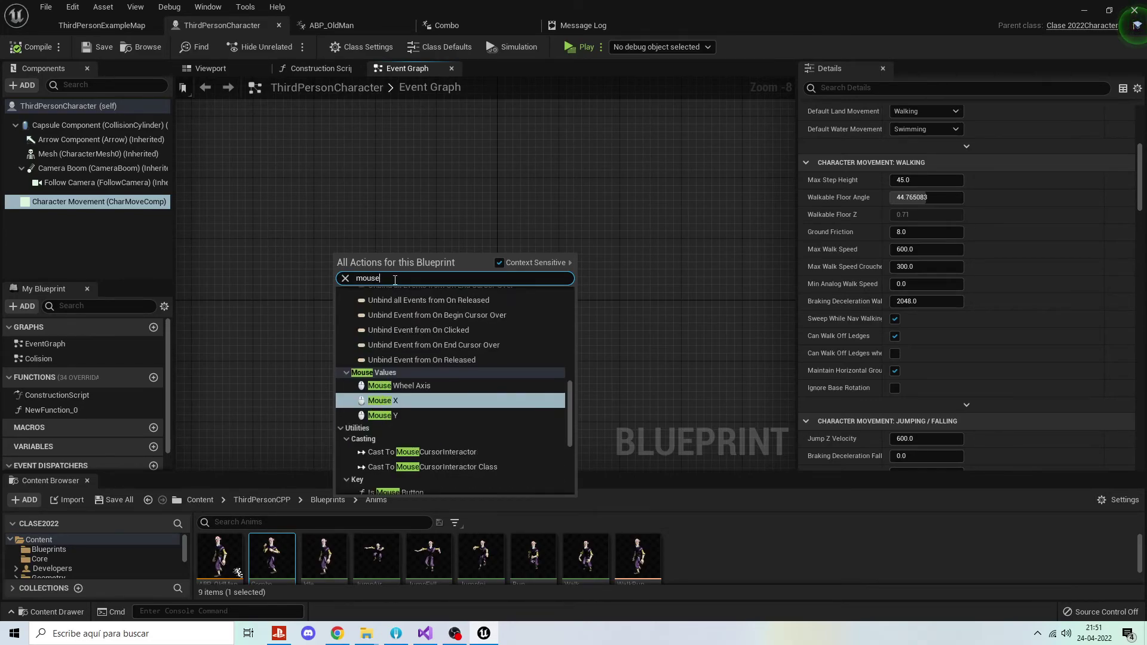
text(r)
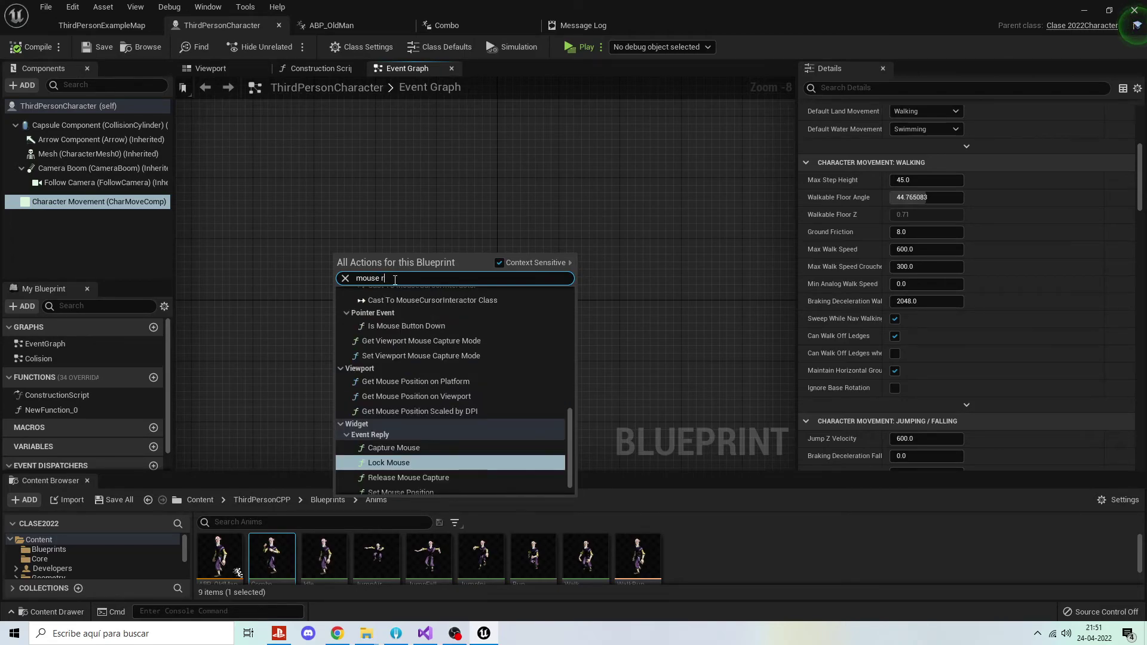
key(BackSpace)
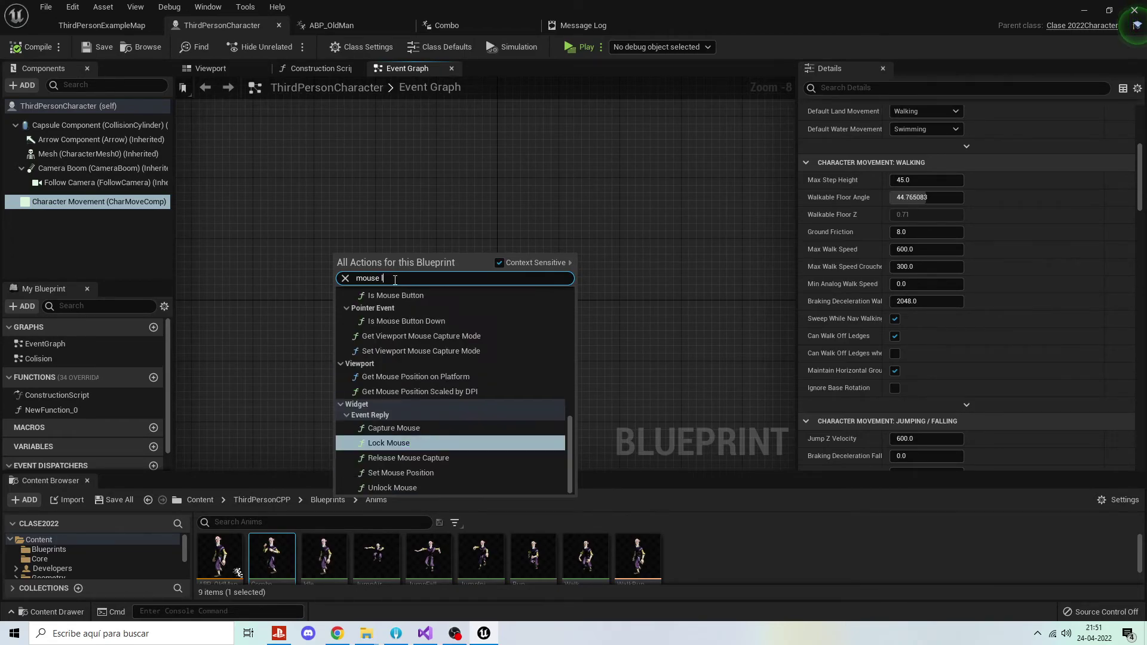
text(left)
click(397, 316)
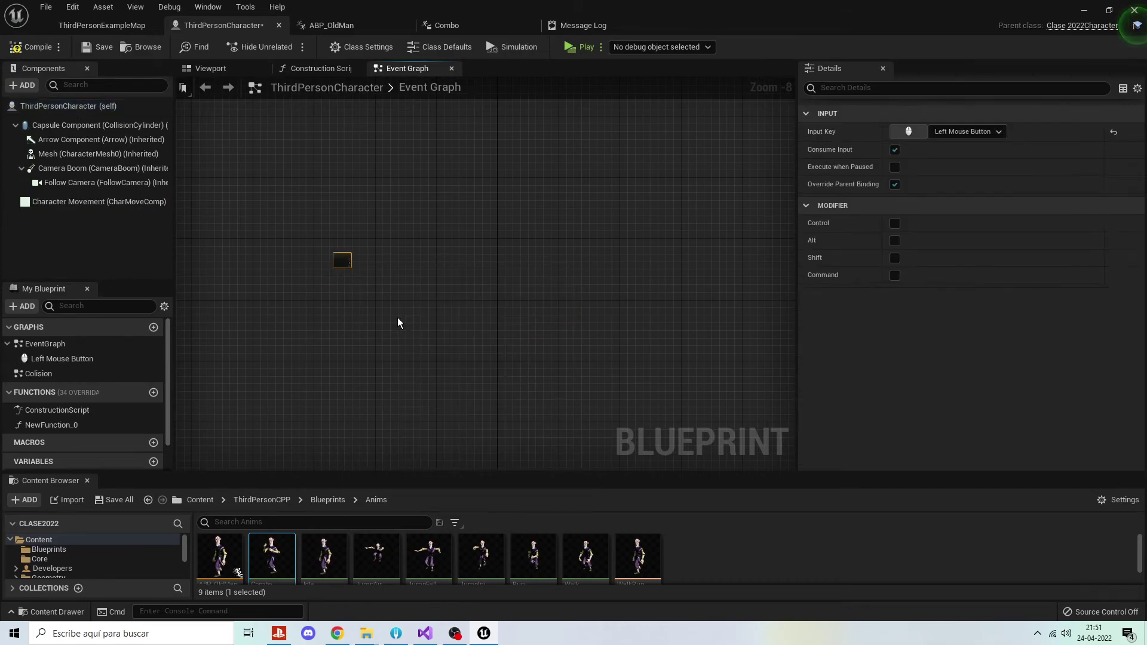
Compile the ThirdPersonCharacter blueprint and add a new Boolean variable.
scroll(353, 252, up, 4)
scroll(353, 251, up, 4)
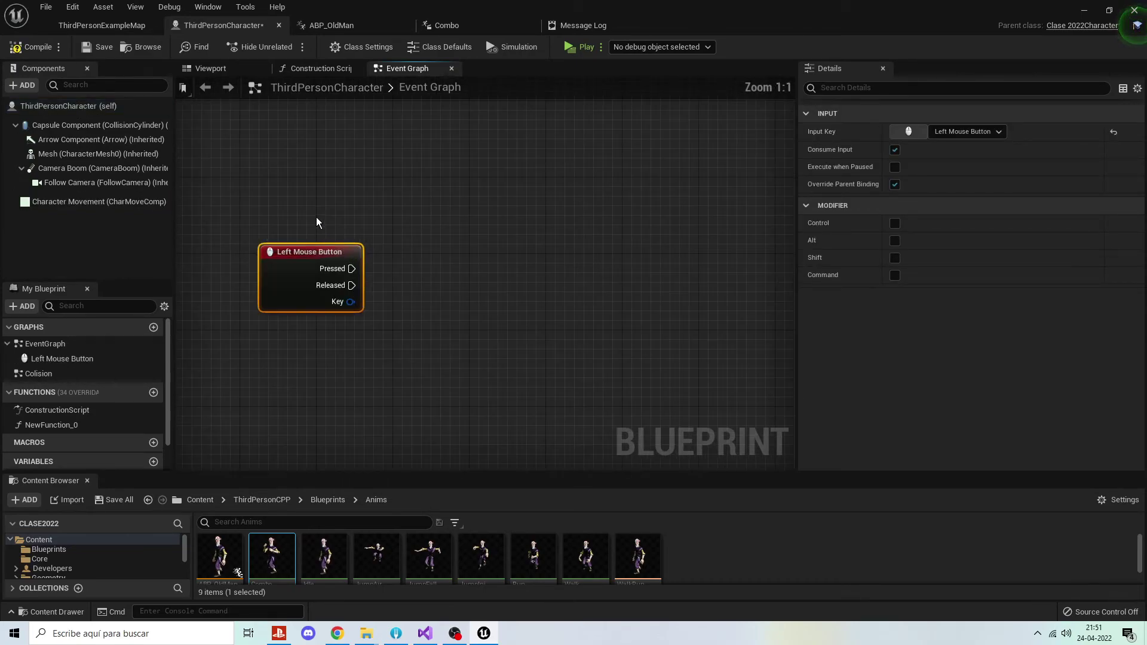
click(37, 51)
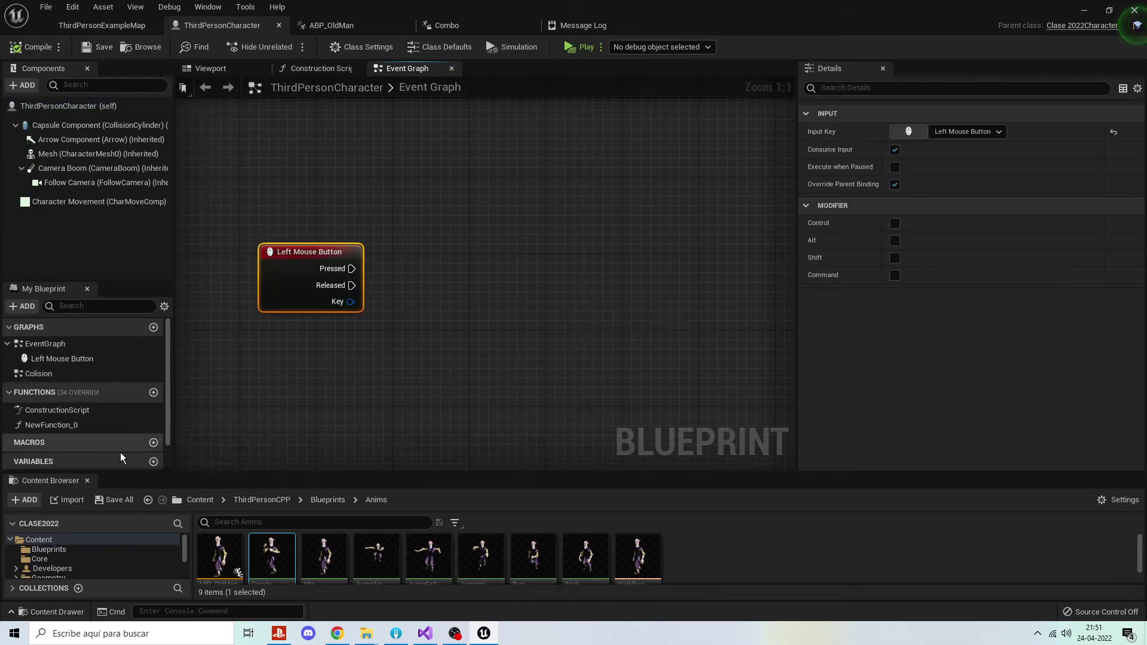
scroll(102, 443, down, 1)
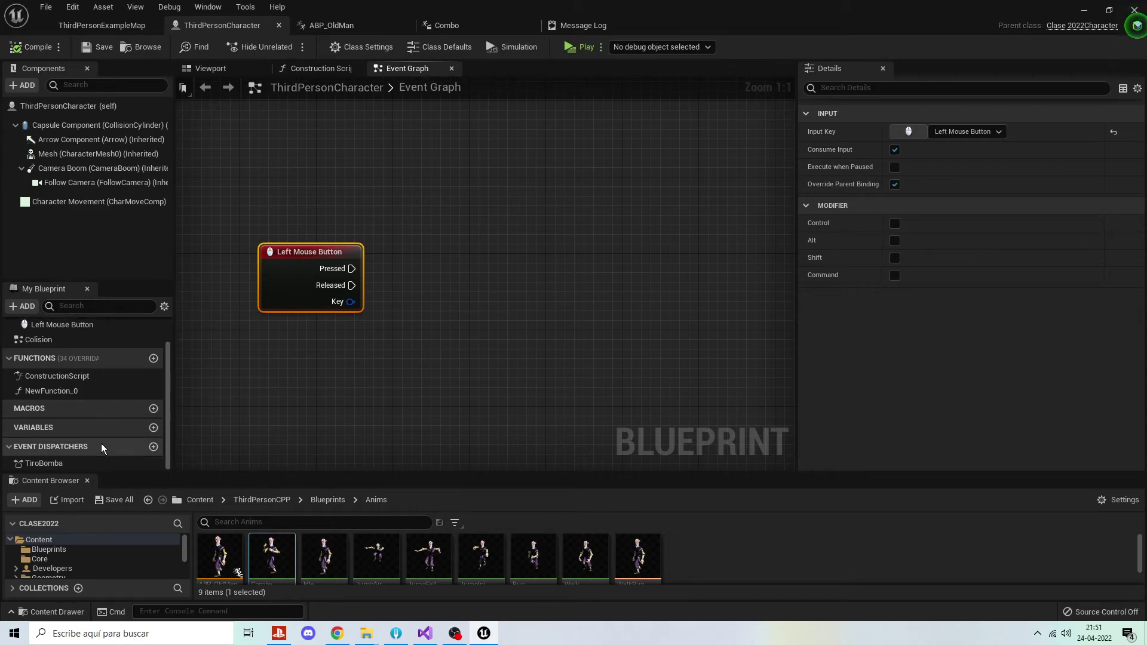
click(152, 426)
text(Puchin)
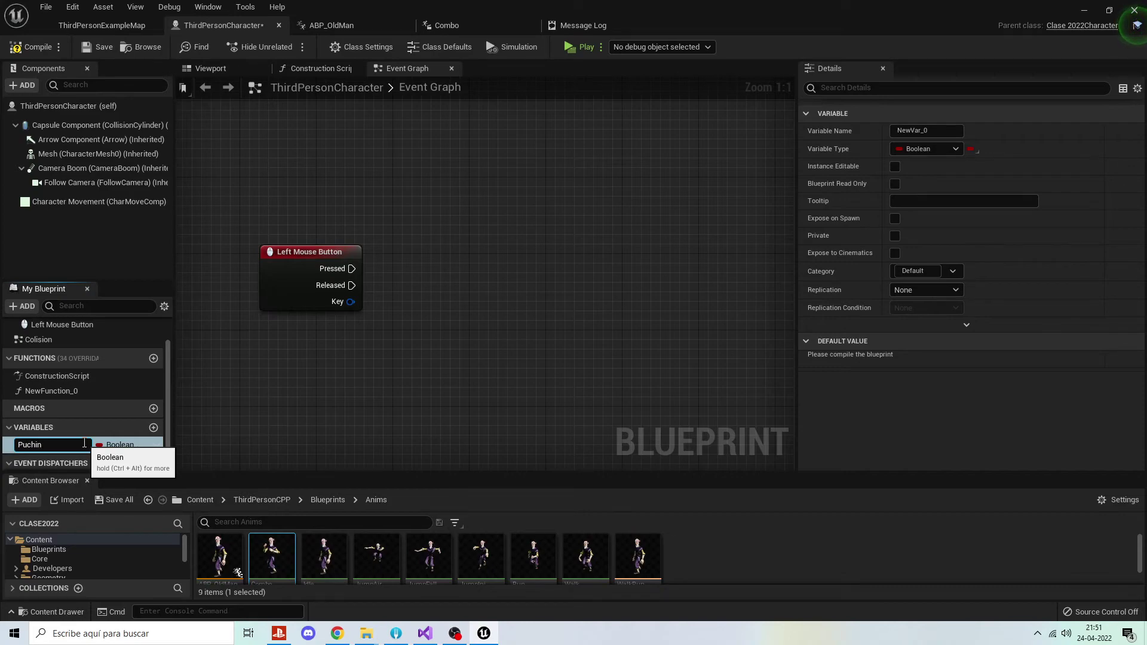
Name the Boolean Puching and have Left Mouse Button Pressed run a setter for it.
text(g)
key(Return)
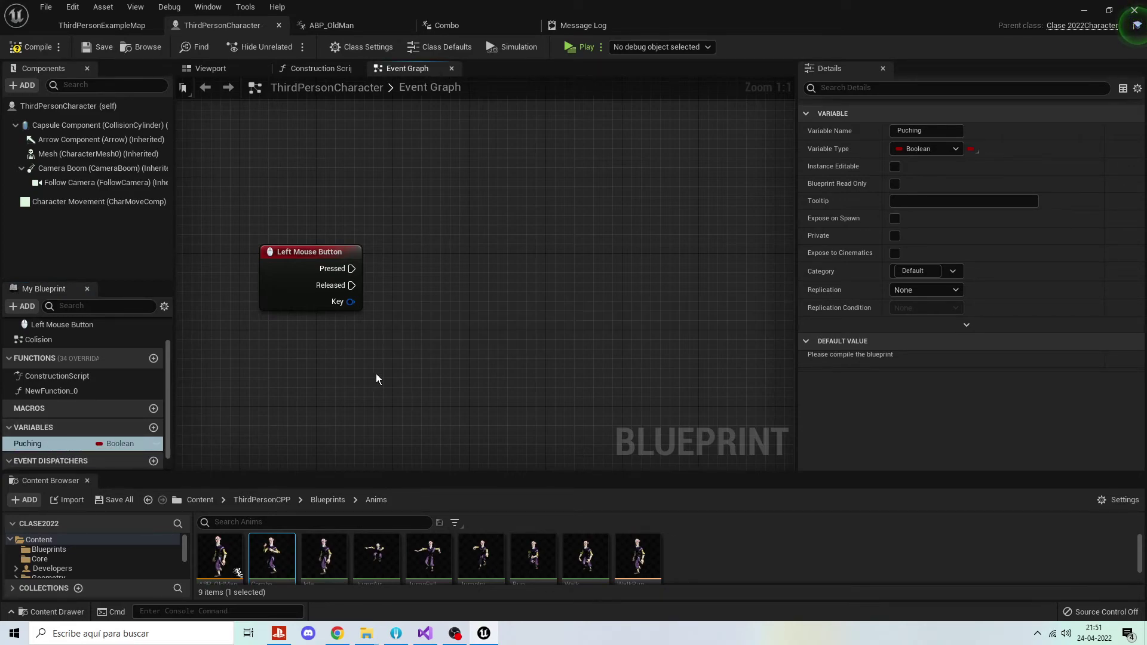
drag(41, 443, 478, 250)
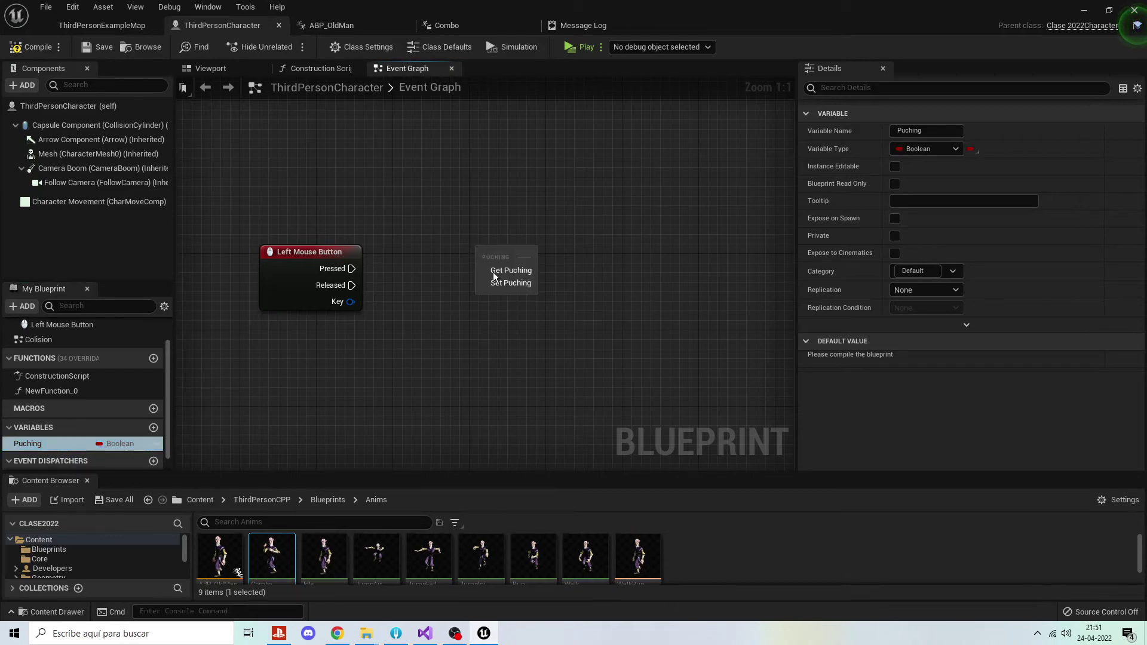
click(517, 283)
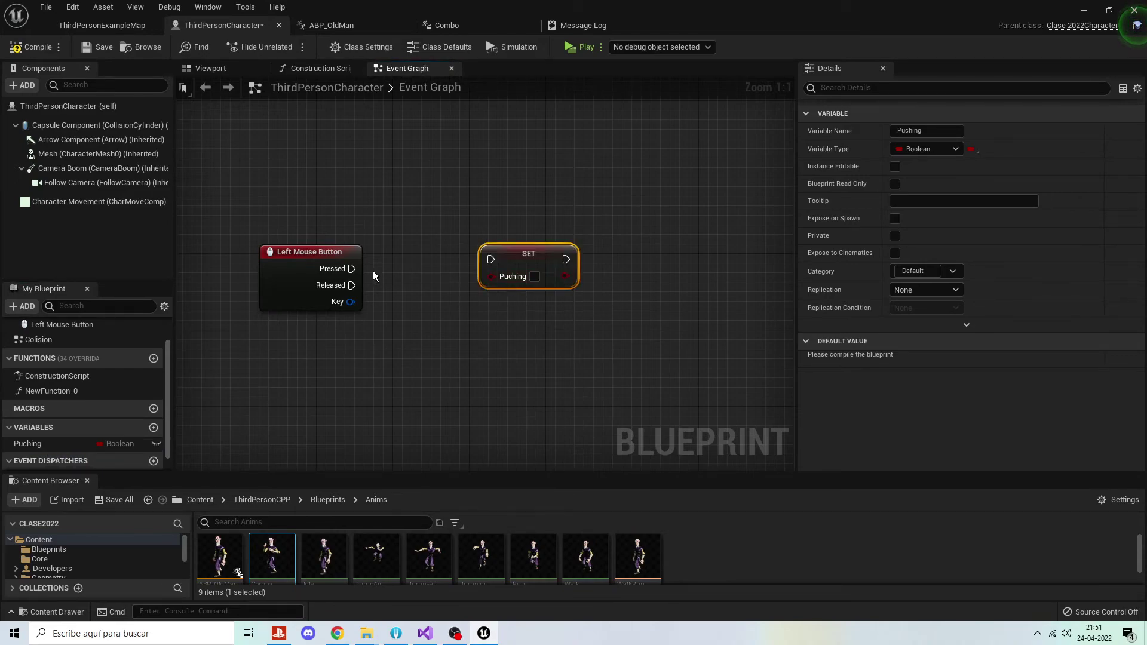
drag(351, 269, 496, 264)
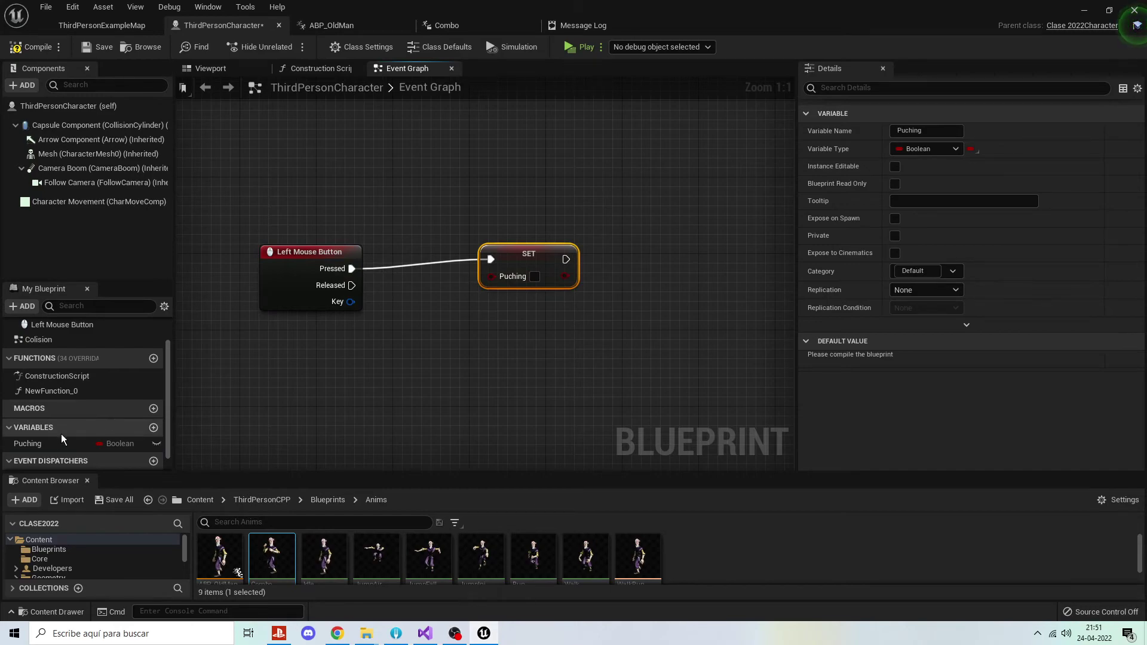
Add a second Puching setter driven by Released, then compile.
drag(61, 434, 217, 394)
drag(500, 313, 495, 334)
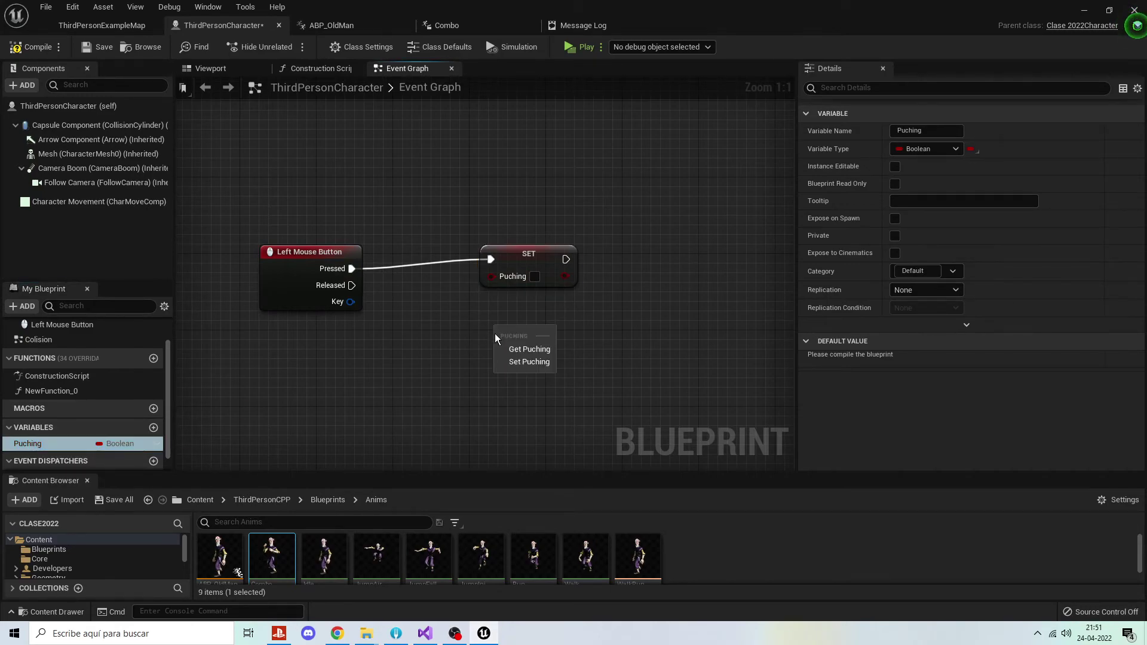
click(526, 362)
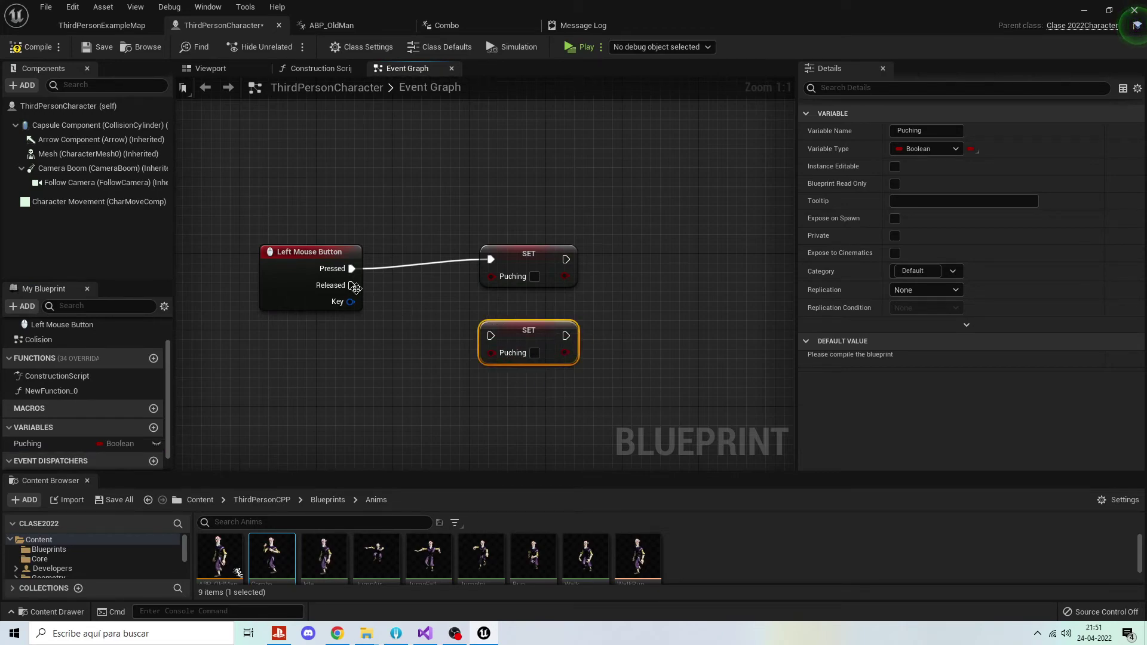
drag(352, 286, 491, 336)
click(33, 47)
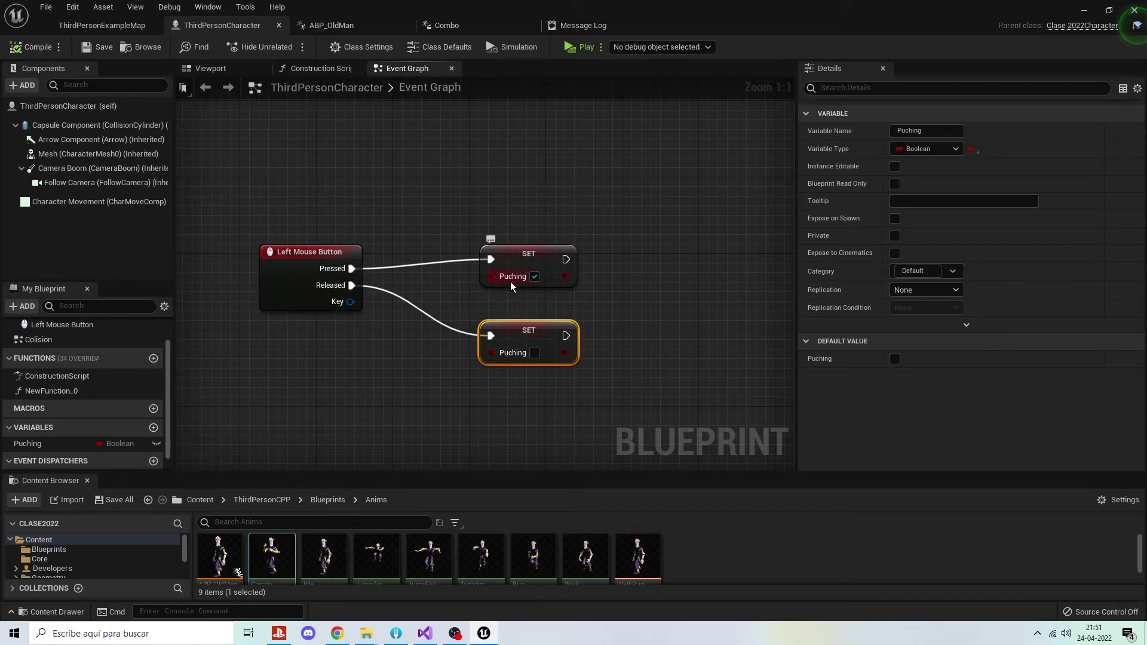
Correct the variable's name from Puching to Punching.
click(27, 443)
click(25, 443)
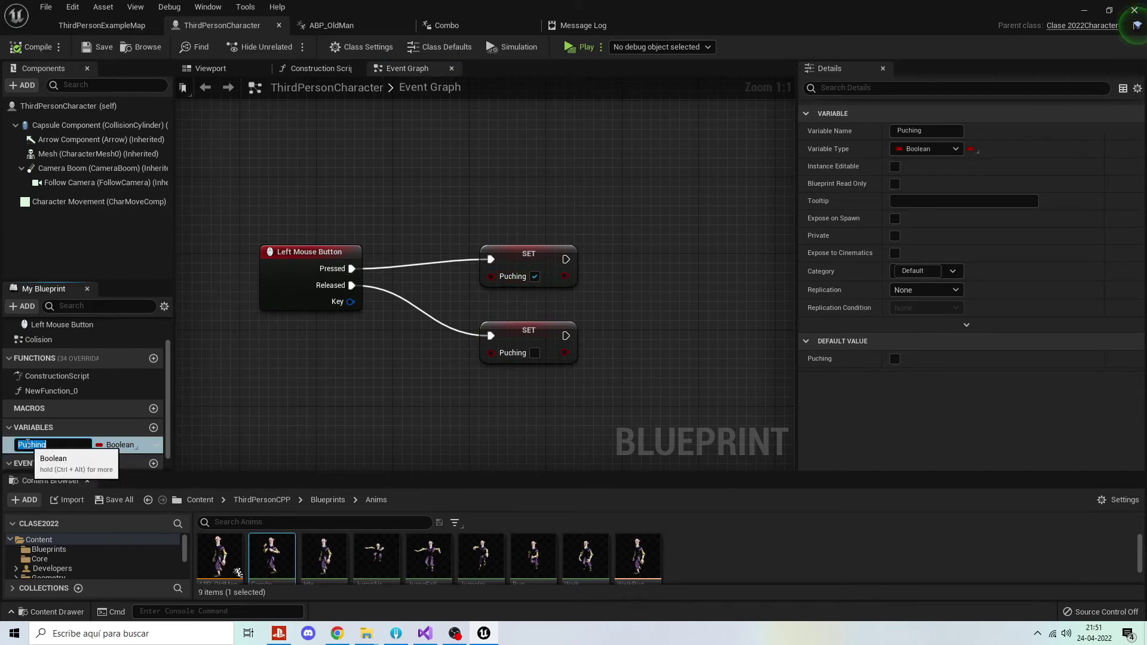
click(84, 444)
text(n)
key(Return)
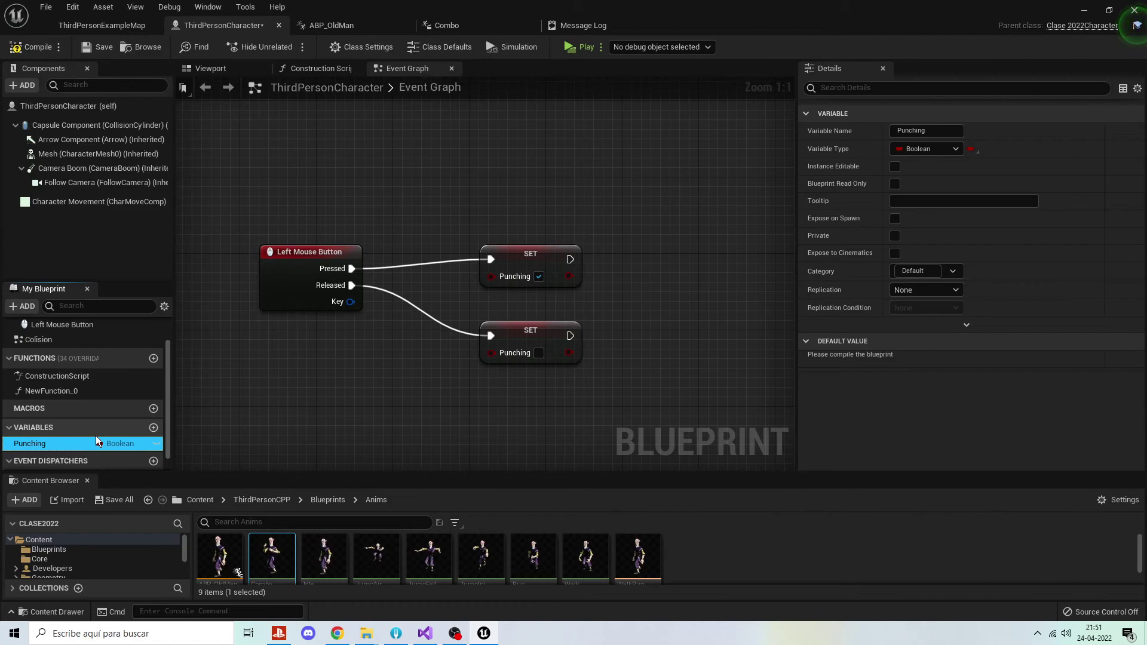
click(411, 326)
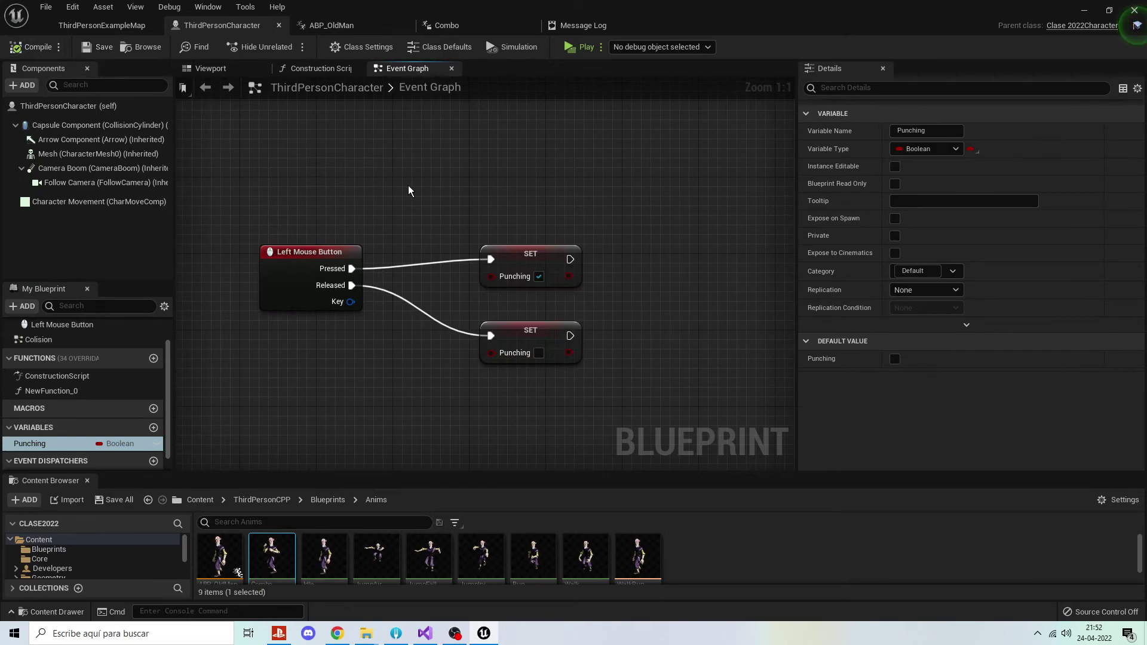
Open ABP_OldMan and go up to its New State Machine graph.
click(349, 27)
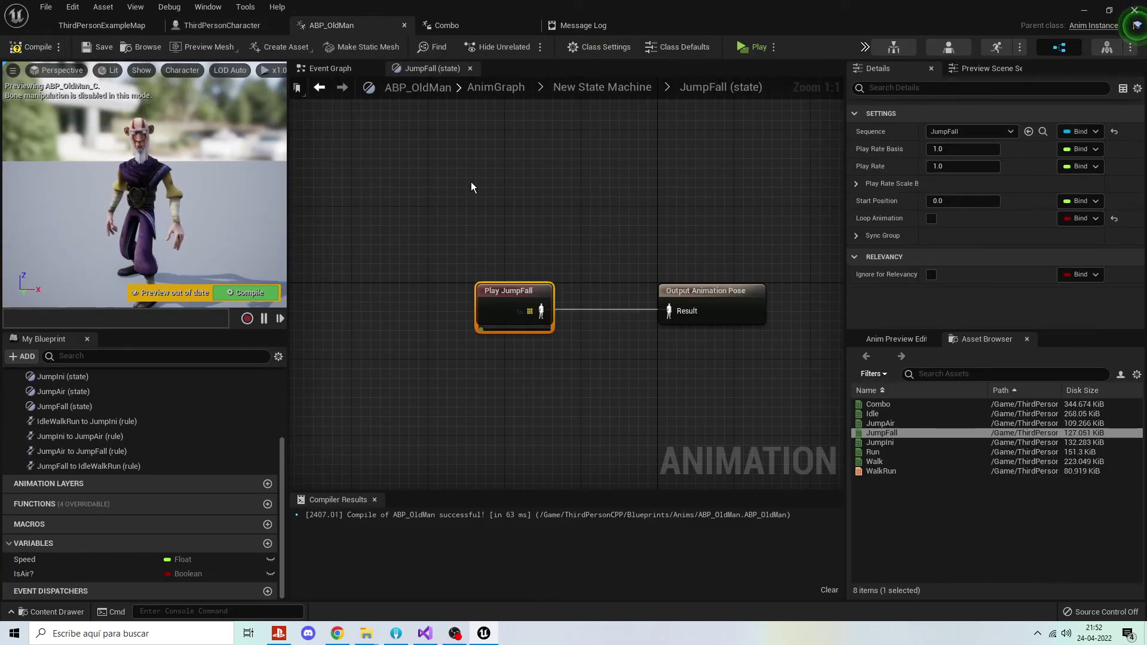
scroll(615, 230, down, 1)
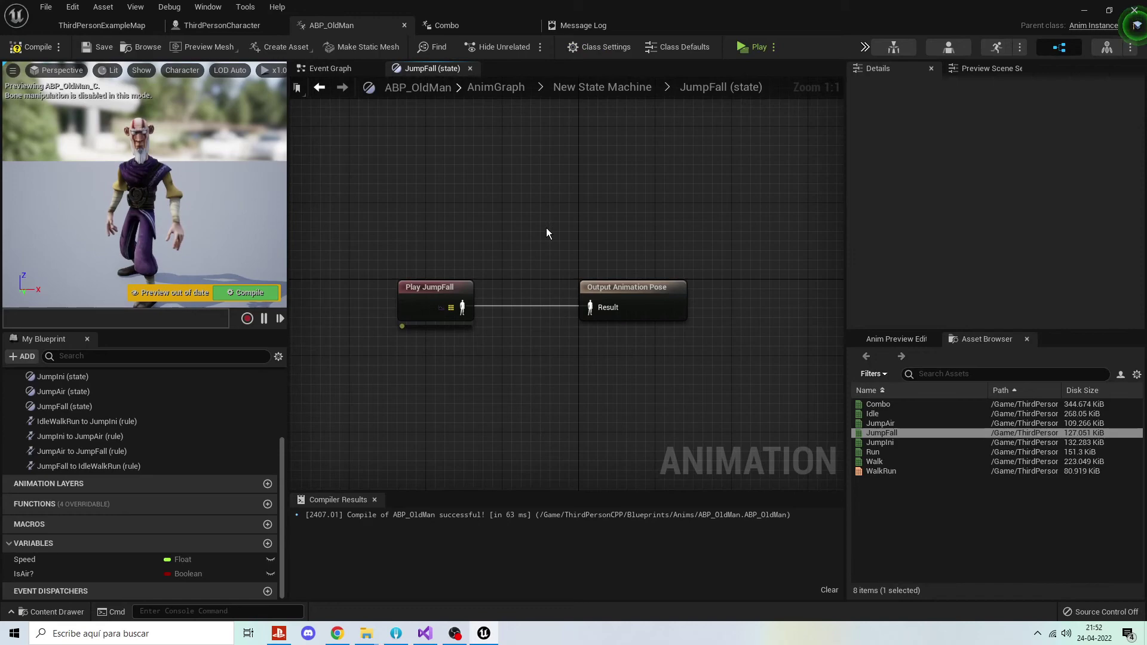
scroll(546, 228, down, 1)
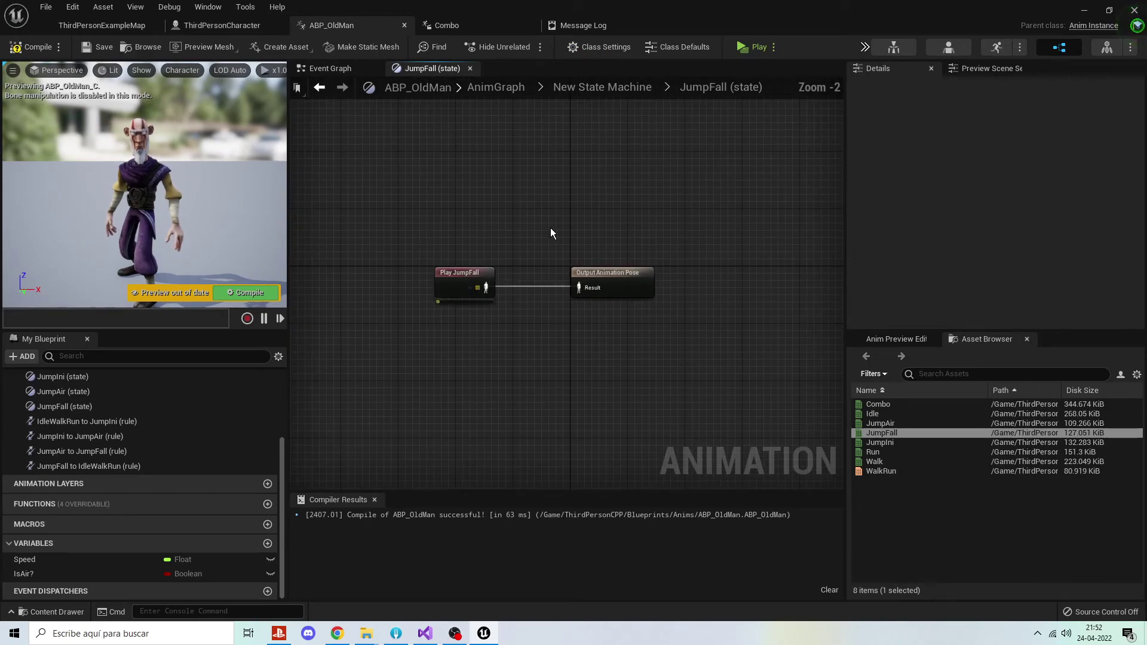
click(629, 92)
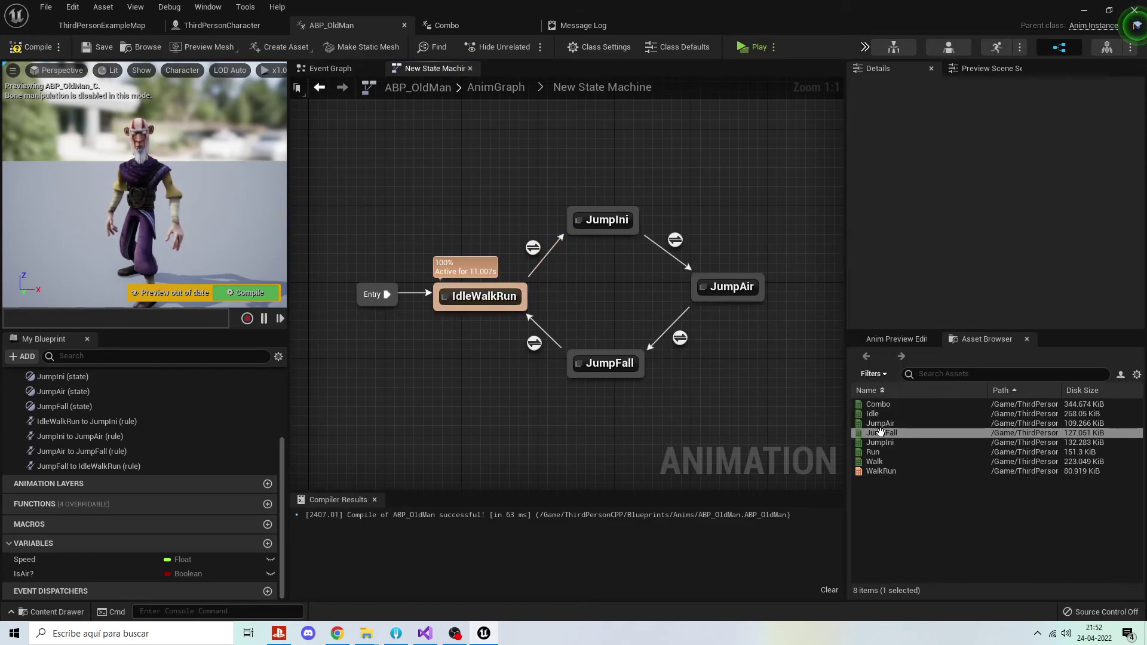
Add a Combo state from the Combo animation, link IdleWalkRun to it, and add a Boolean.
mouse_move(889, 403)
drag(889, 402, 463, 182)
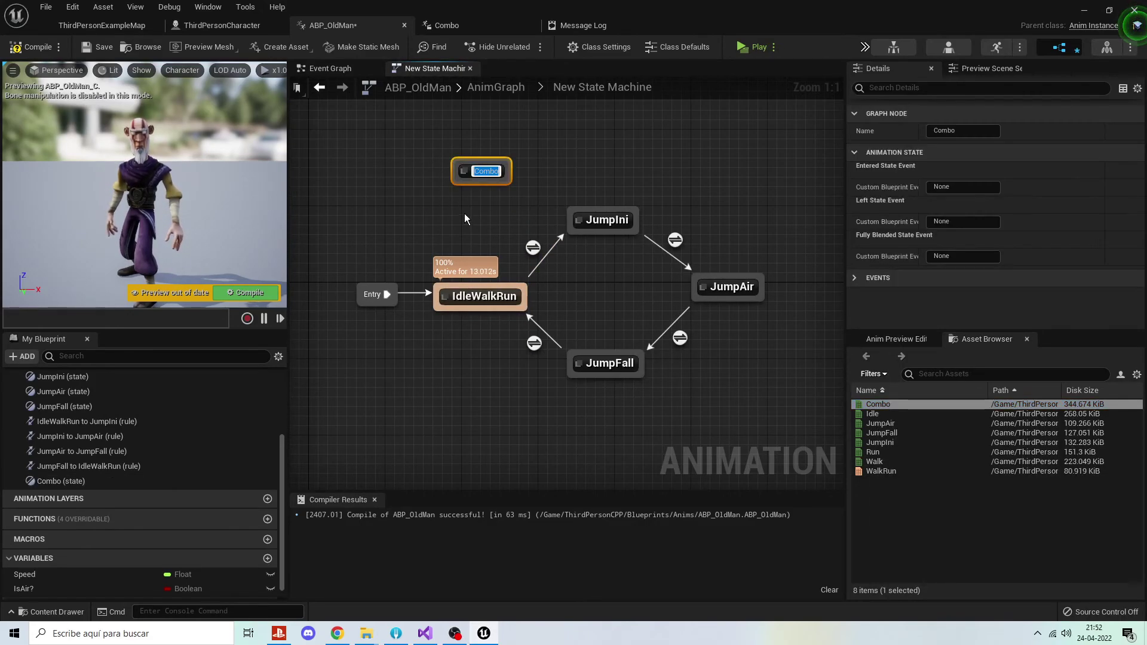
drag(482, 290, 485, 228)
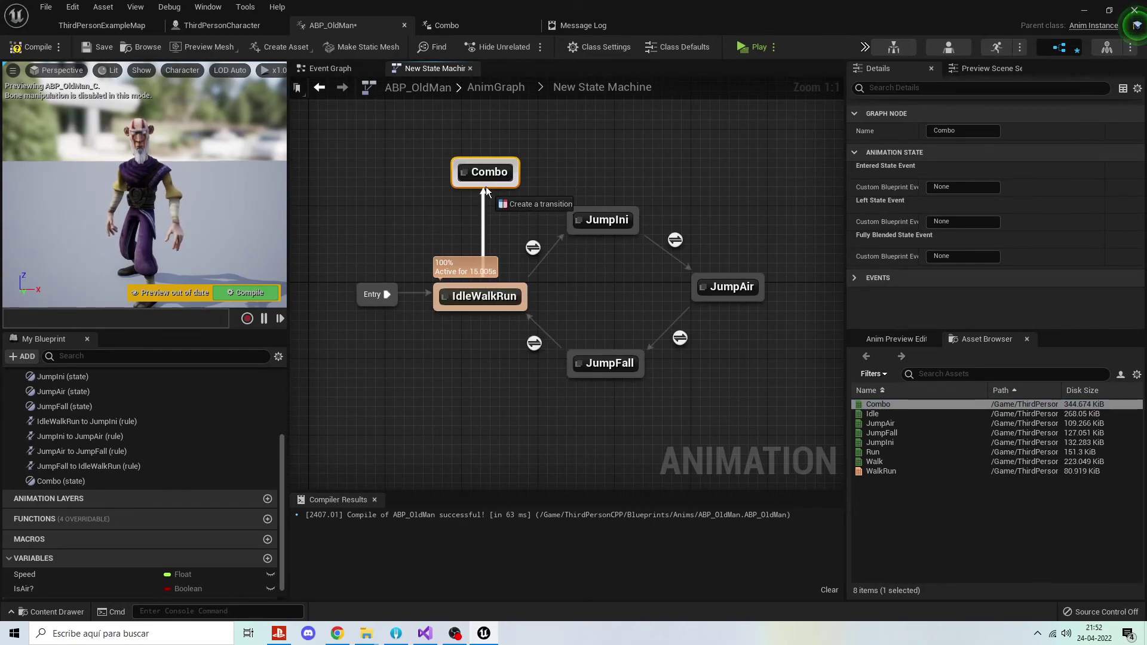
drag(486, 187, 486, 184)
scroll(135, 576, down, 1)
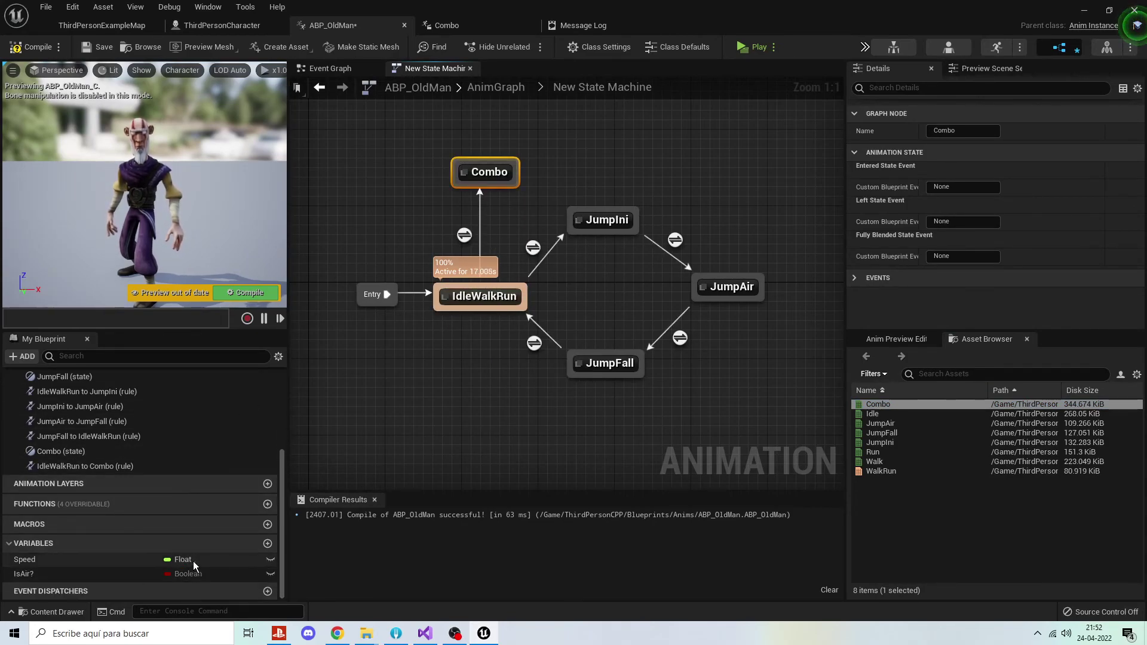
click(264, 542)
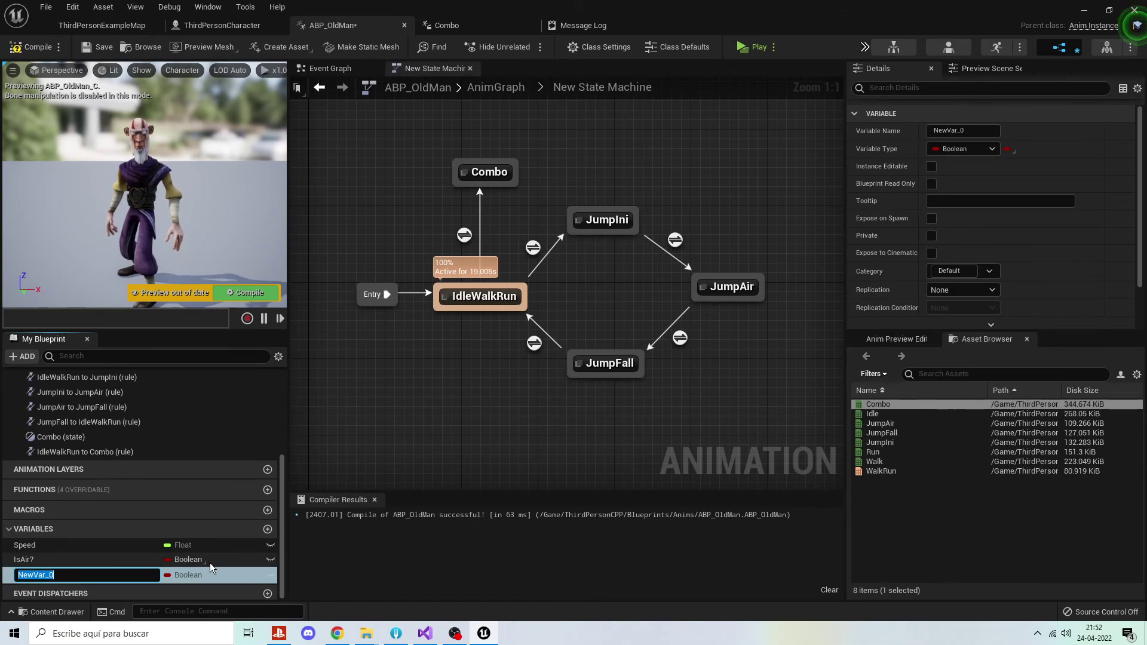
Name the new Boolean Punching? and compile ABP_OldMan.
text(Punching?)
key(Return)
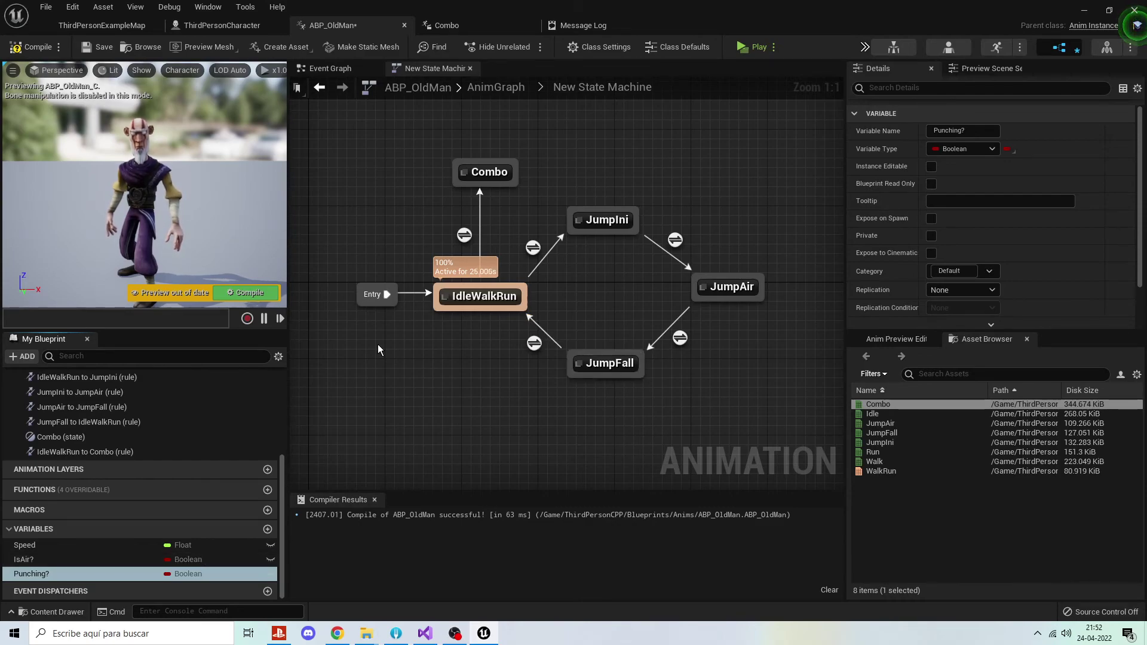
click(51, 51)
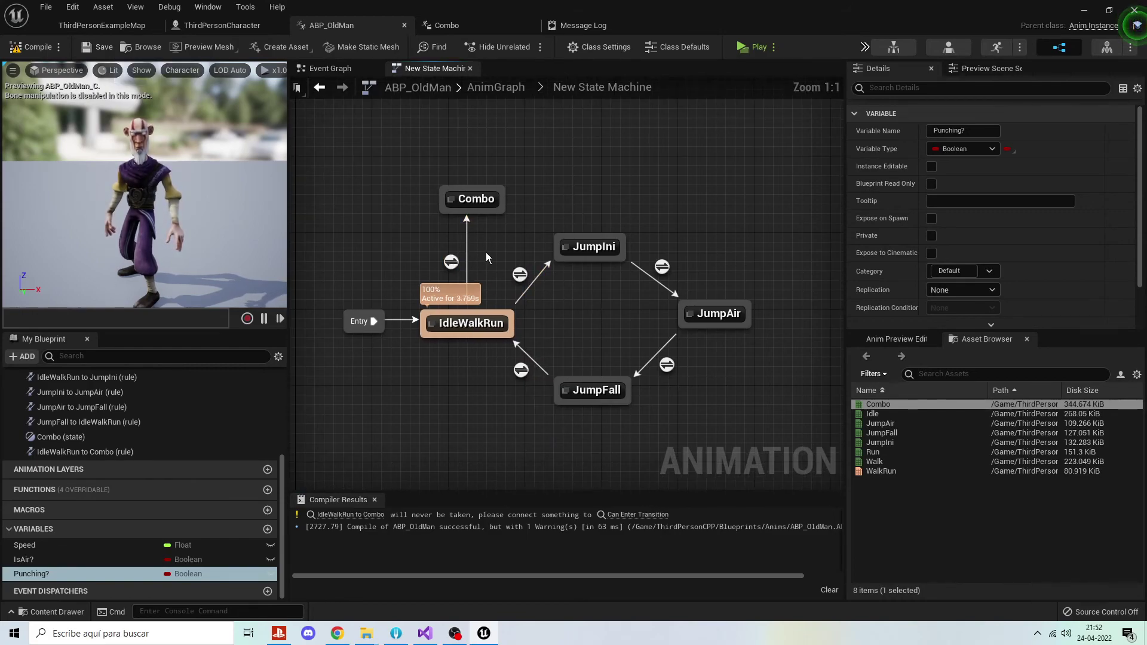
Make Punching? the IdleWalkRun-to-Combo transition rule, then compile and save.
double_click(465, 235)
drag(36, 574, 577, 307)
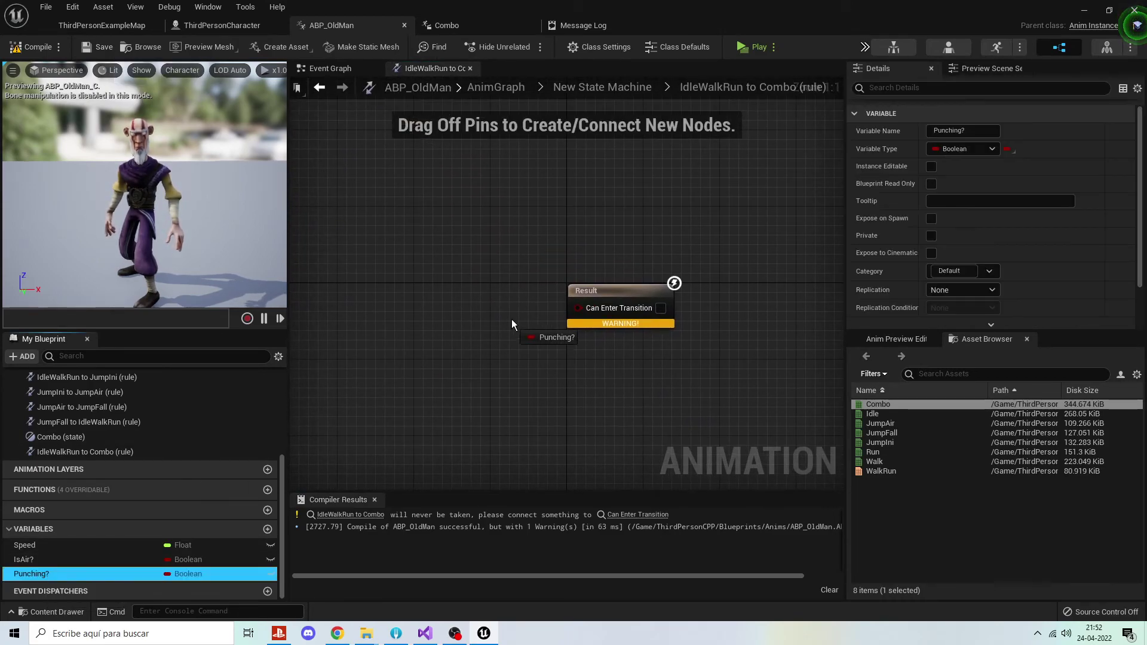
click(494, 334)
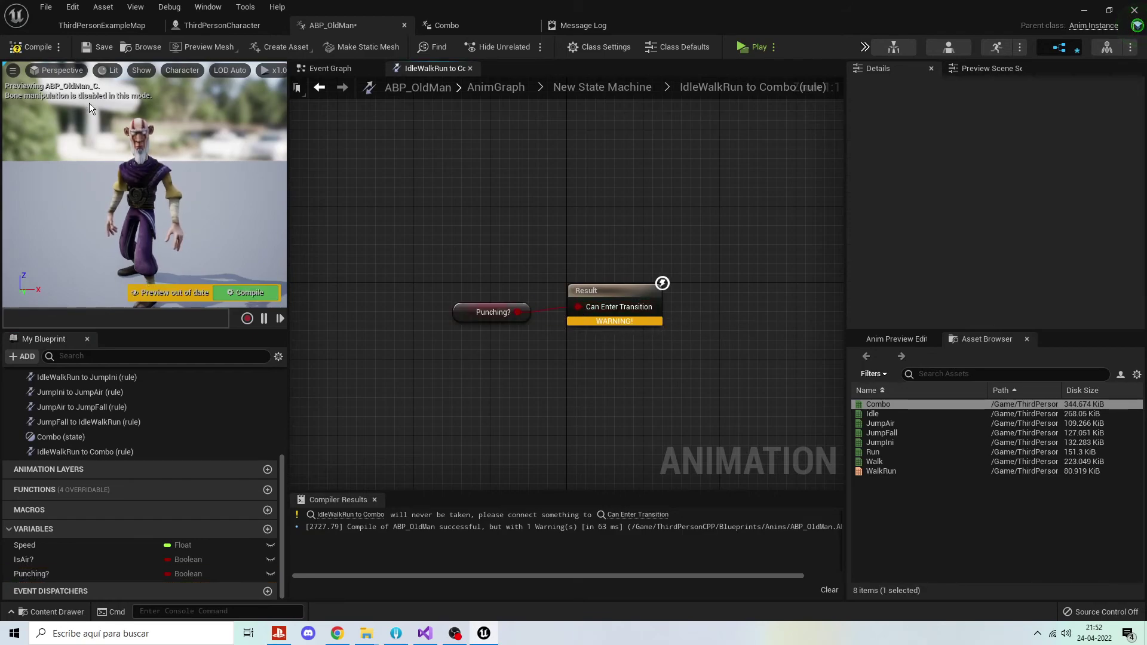
click(38, 47)
click(97, 46)
Add a transition from Combo back to IdleWalkRun and open its rule.
click(625, 91)
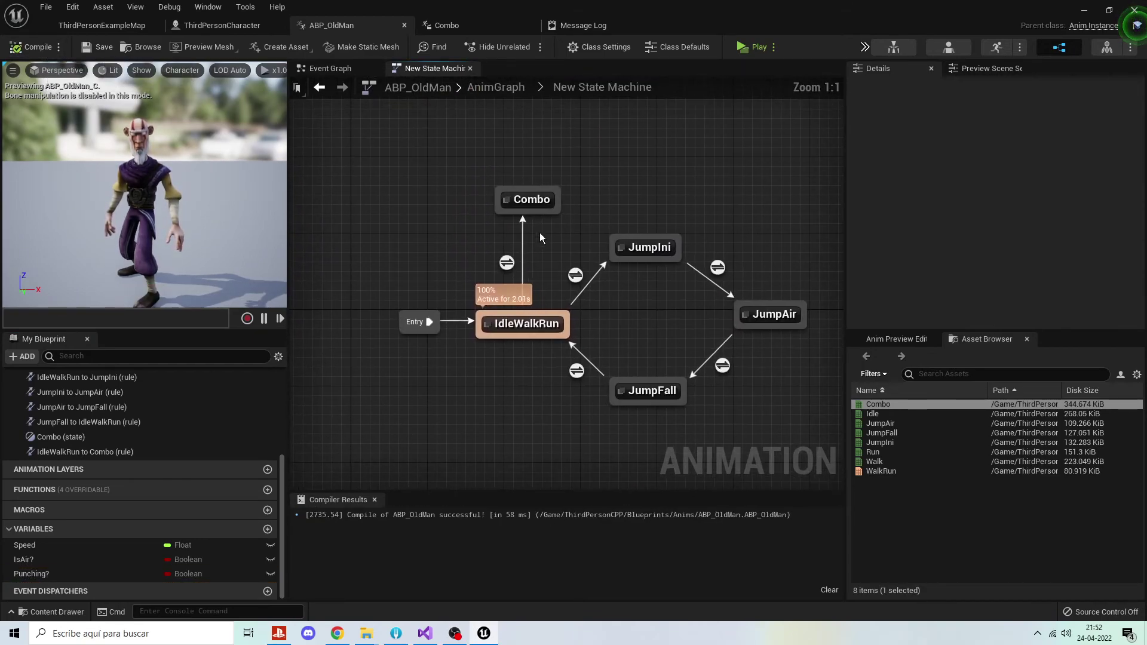
mouse_move(536, 215)
mouse_down()
mouse_move(533, 325)
mouse_move(536, 313)
mouse_up()
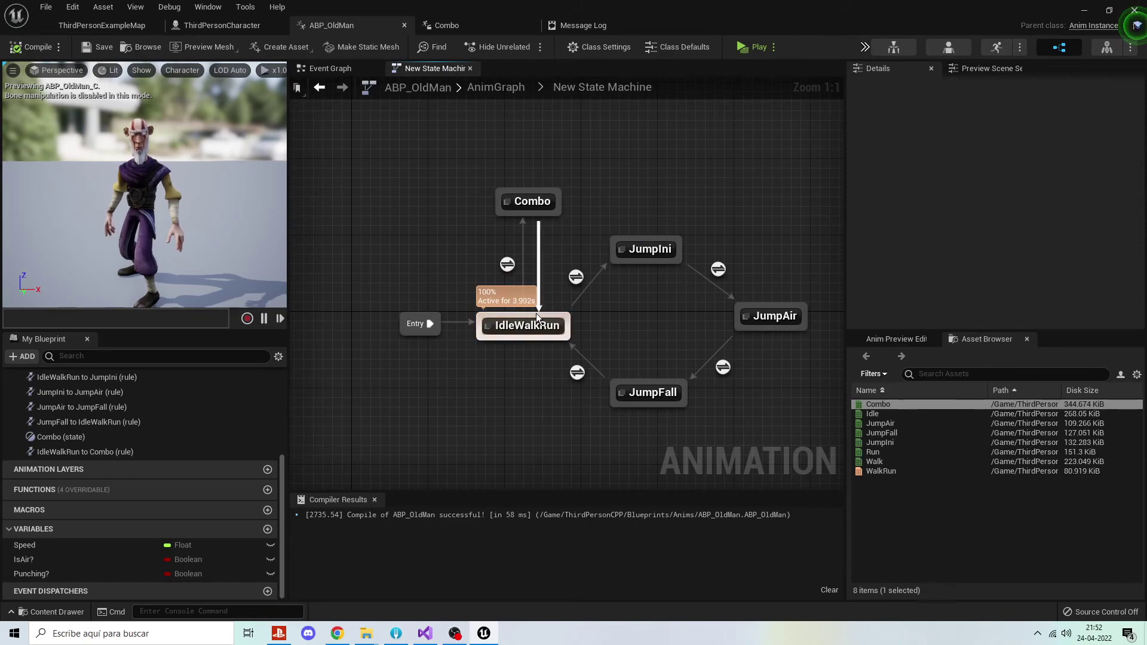
double_click(545, 267)
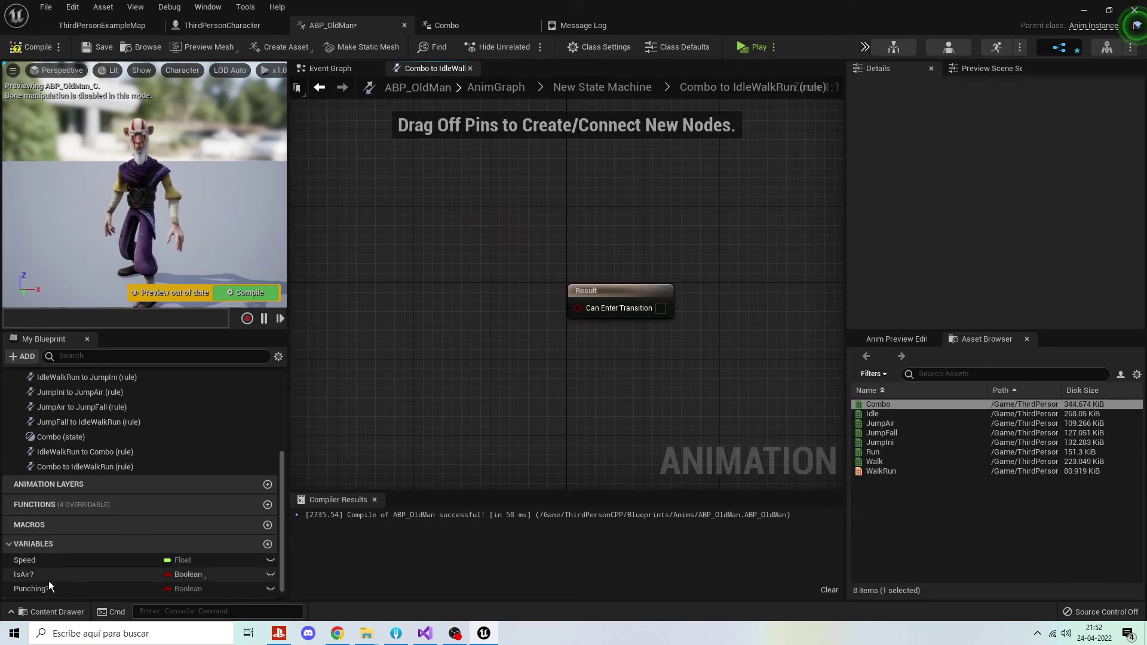
Set the Combo-to-IdleWalkRun rule to NOT Punching? and recompile.
drag(36, 589, 358, 382)
click(399, 387)
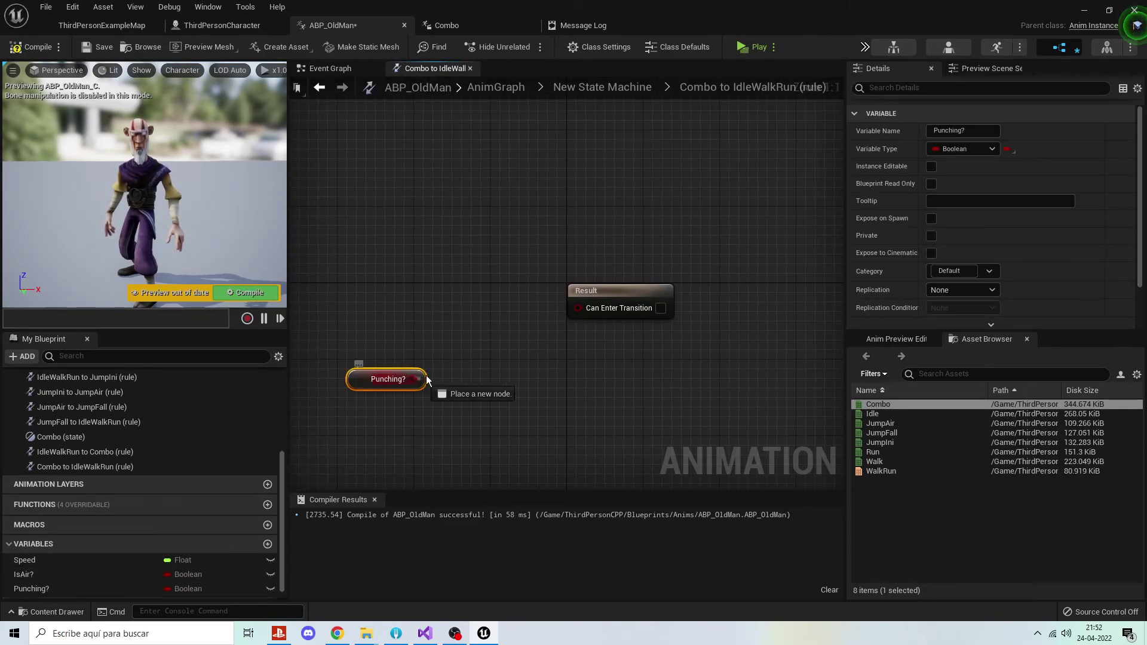
drag(419, 379, 489, 365)
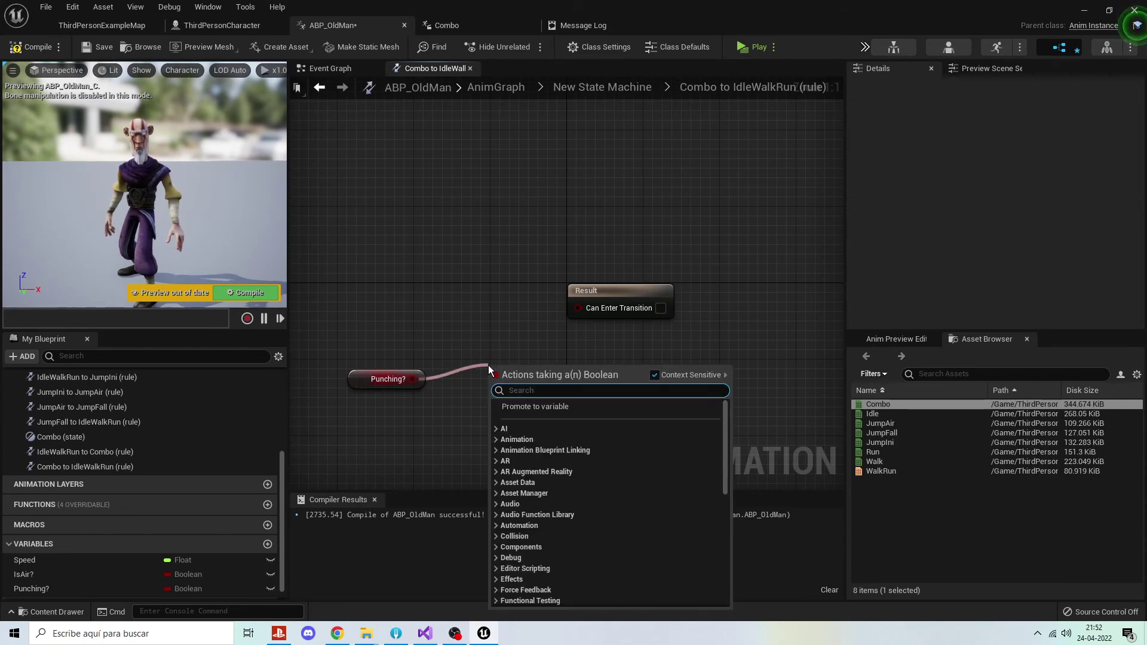
text(not)
key(Return)
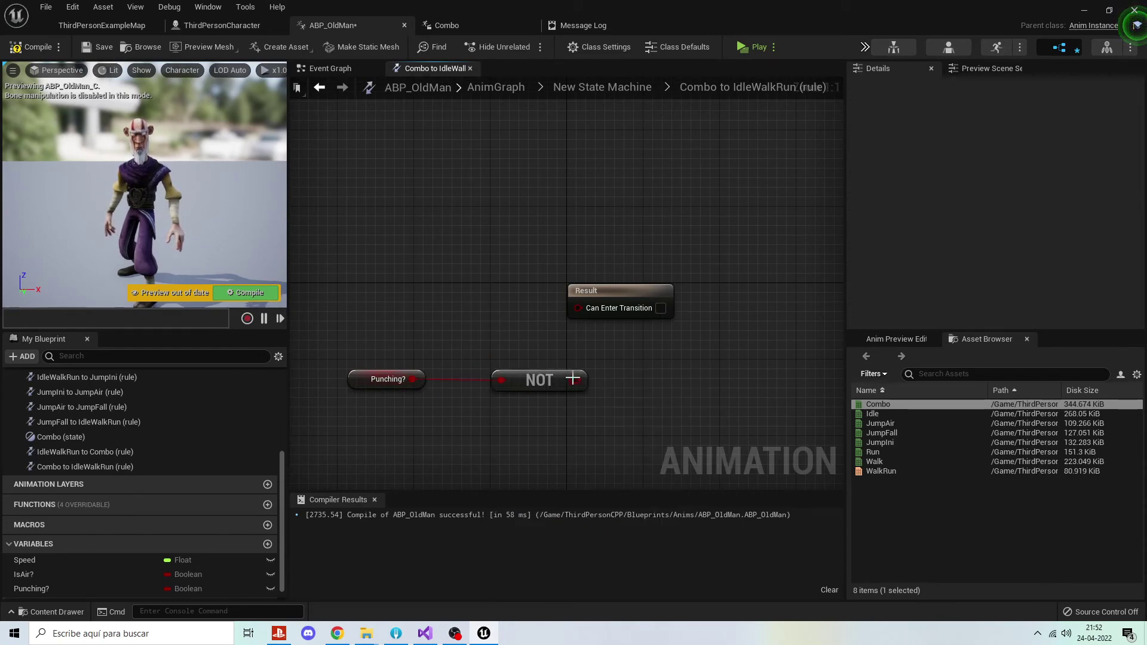
drag(576, 380, 577, 307)
click(31, 49)
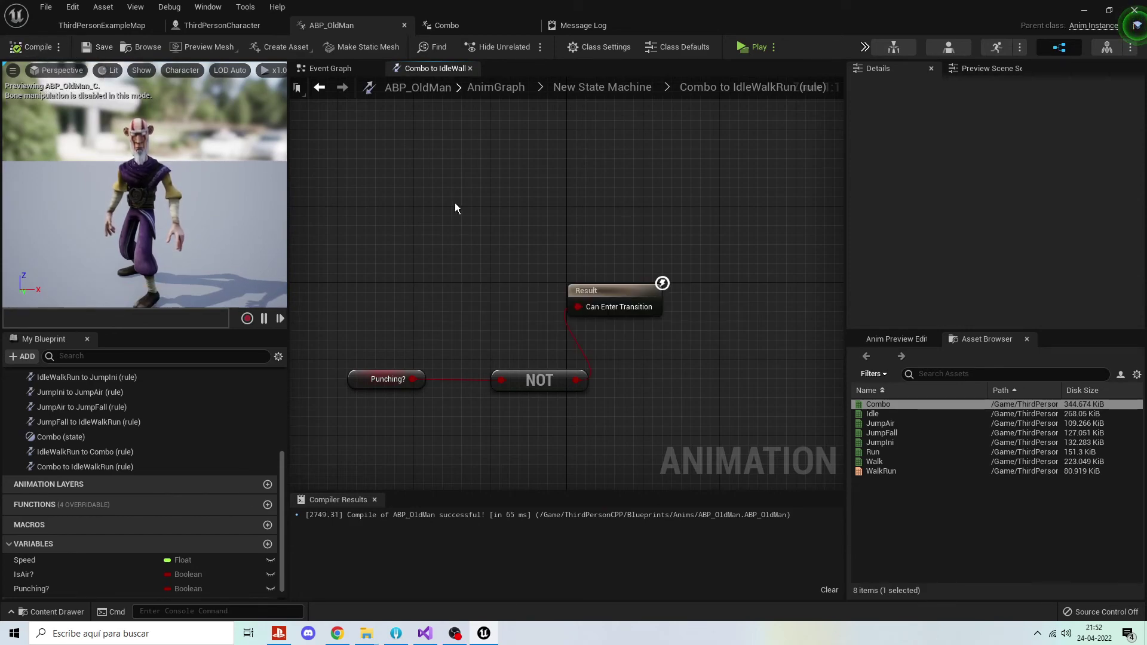
click(603, 87)
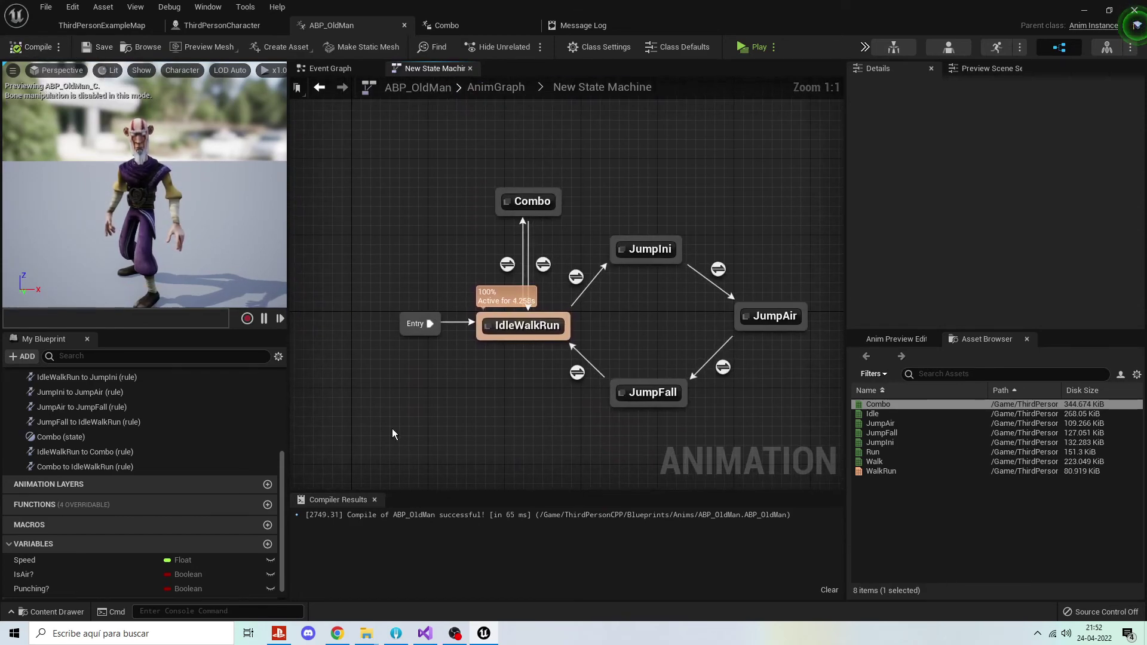
In the animation Event Graph, add a Get Punching node from the ThirdPersonCharacter cast.
click(32, 588)
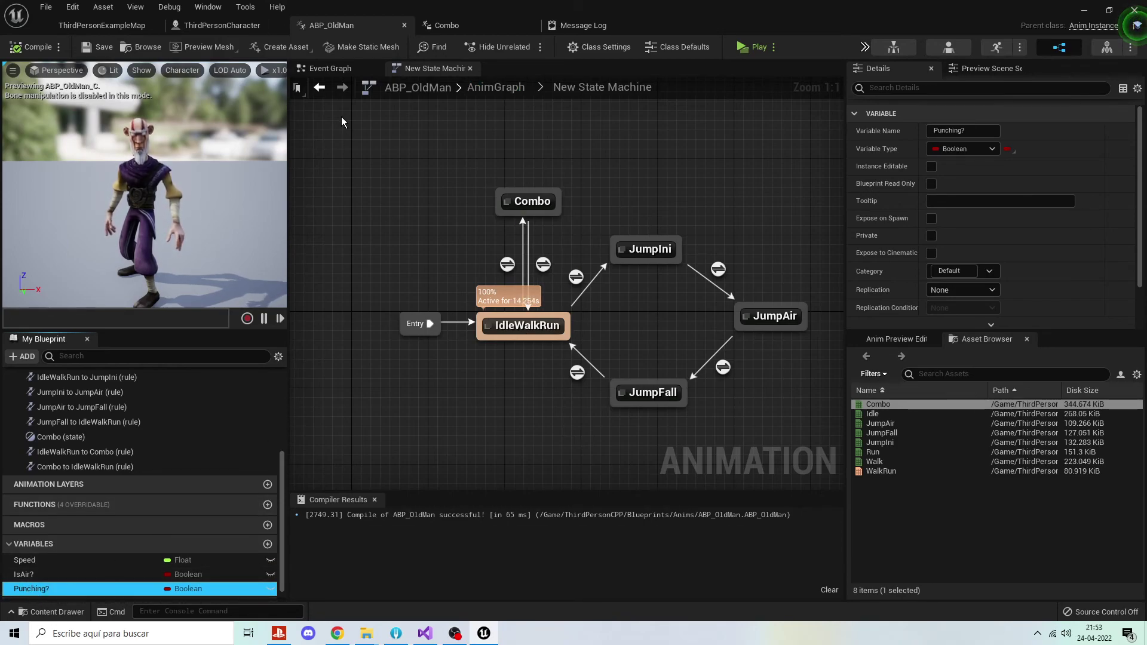
click(331, 68)
right_drag(627, 321, 842, 347)
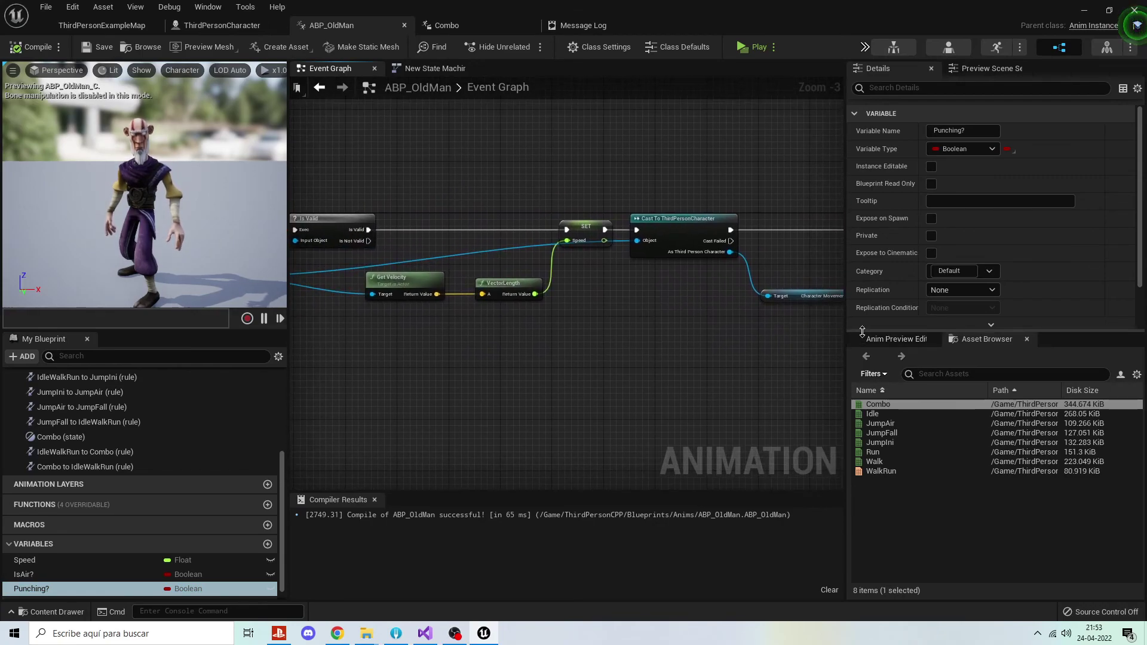
drag(847, 356, 959, 355)
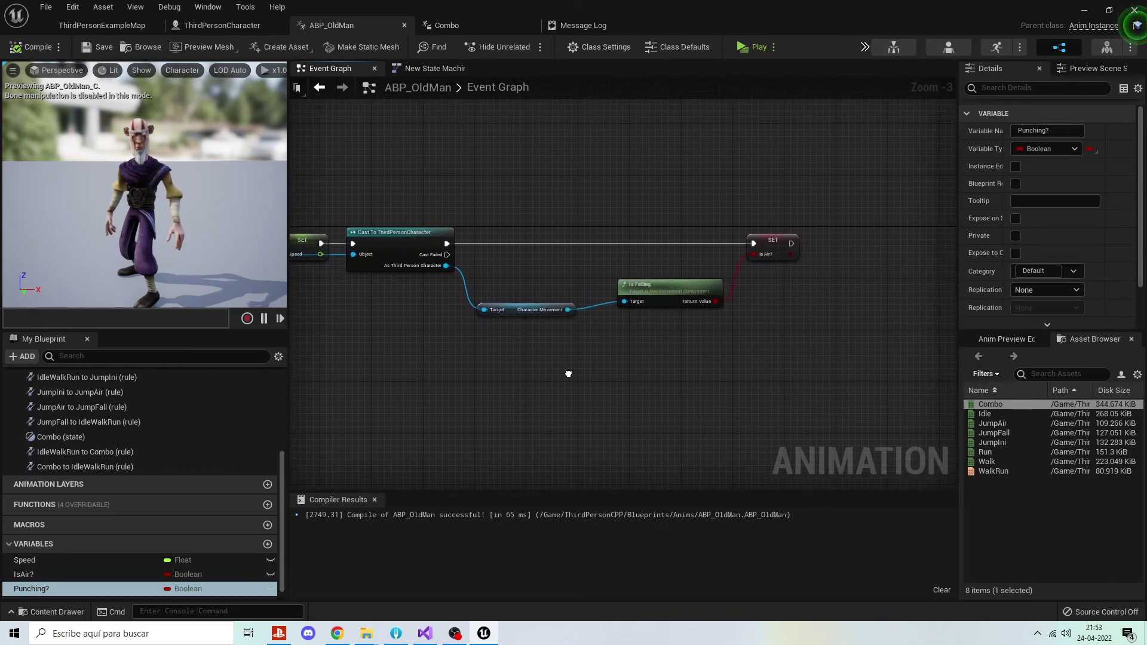
mouse_move(956, 323)
right_down()
mouse_move(540, 350)
mouse_move(791, 375)
right_up()
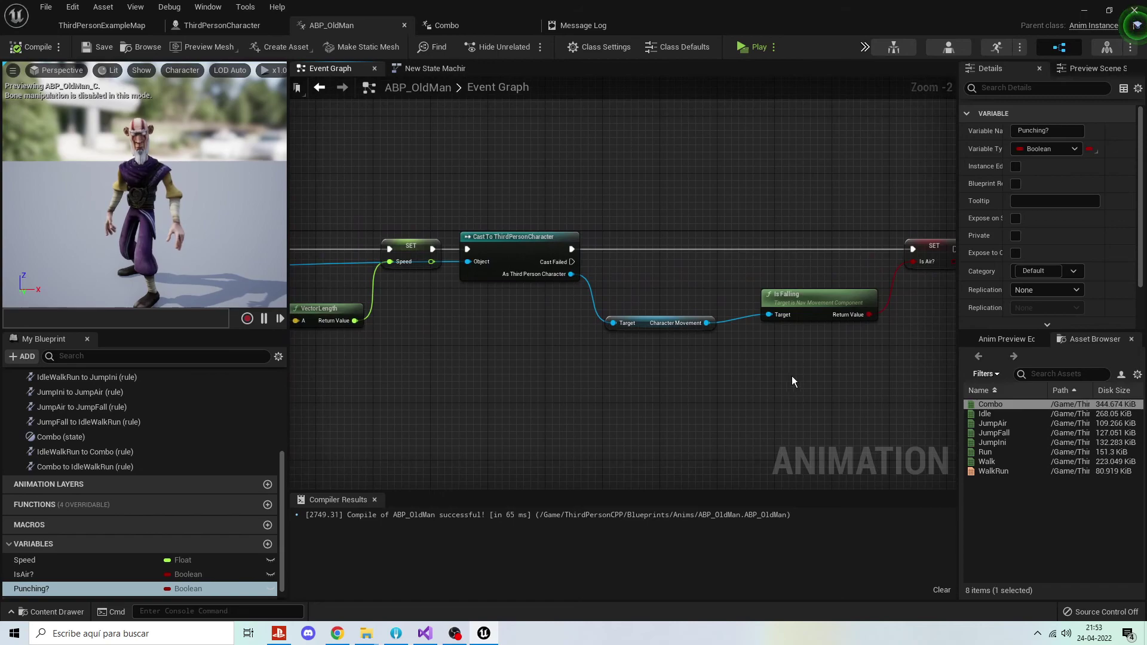
scroll(791, 375, up, 3)
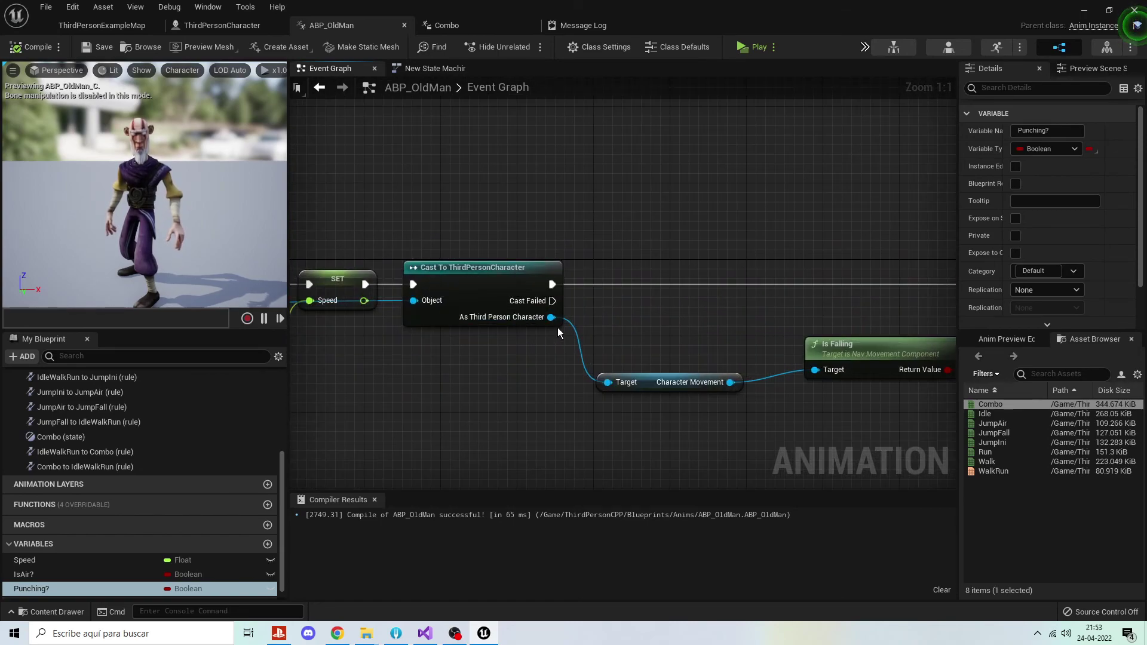
drag(552, 317, 607, 389)
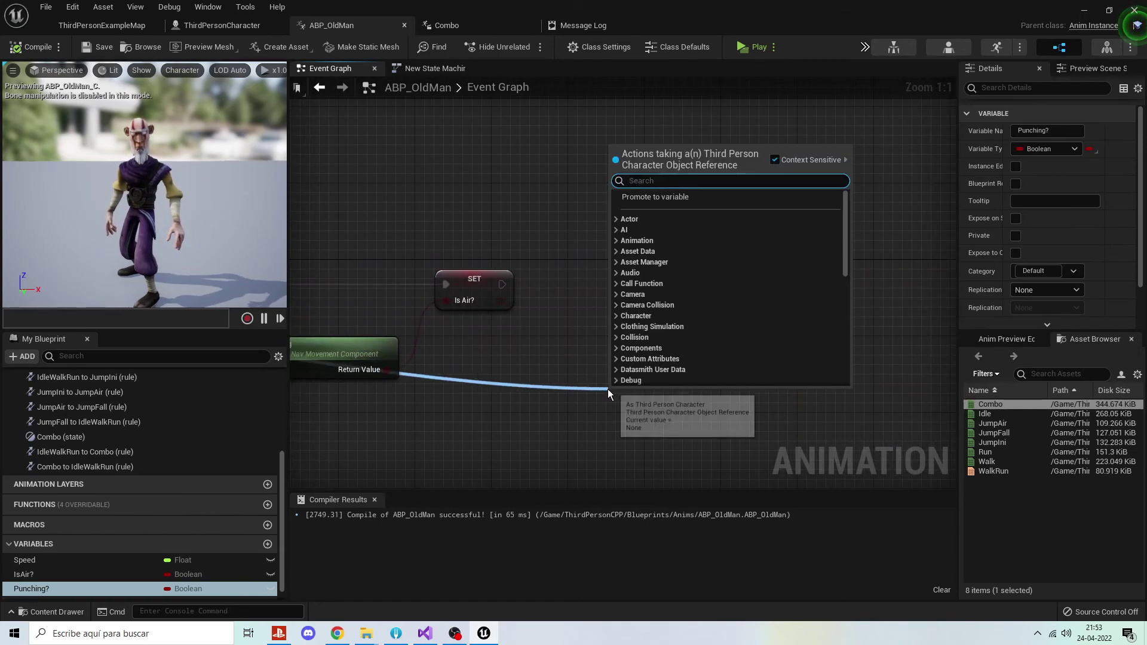
text(punch)
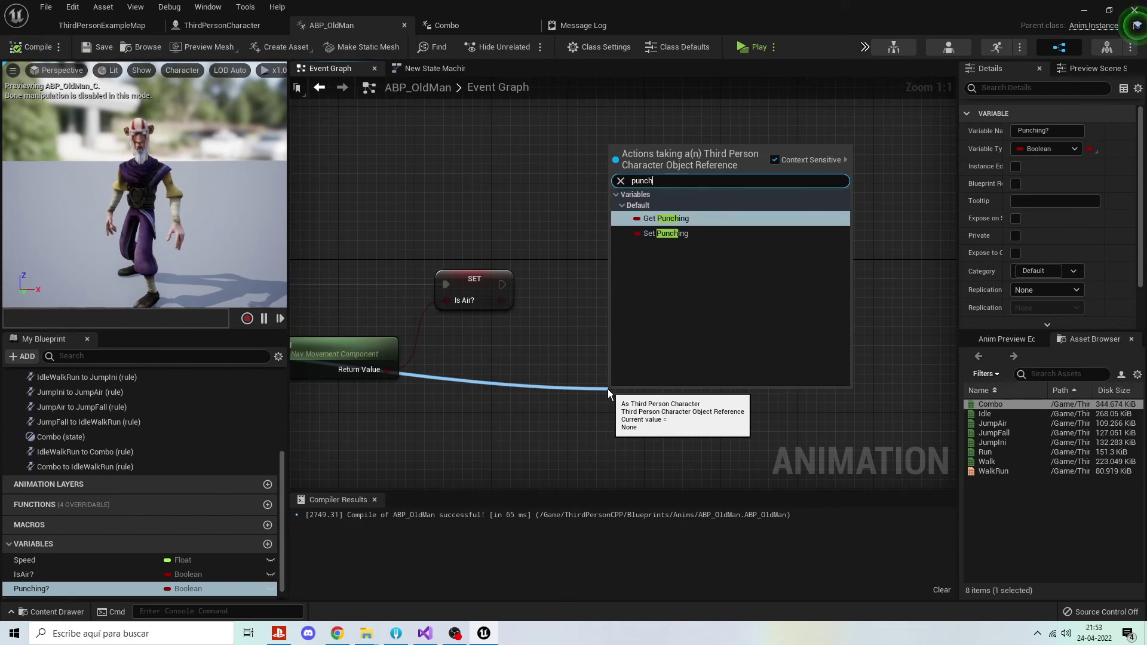
key(Return)
drag(657, 399, 565, 390)
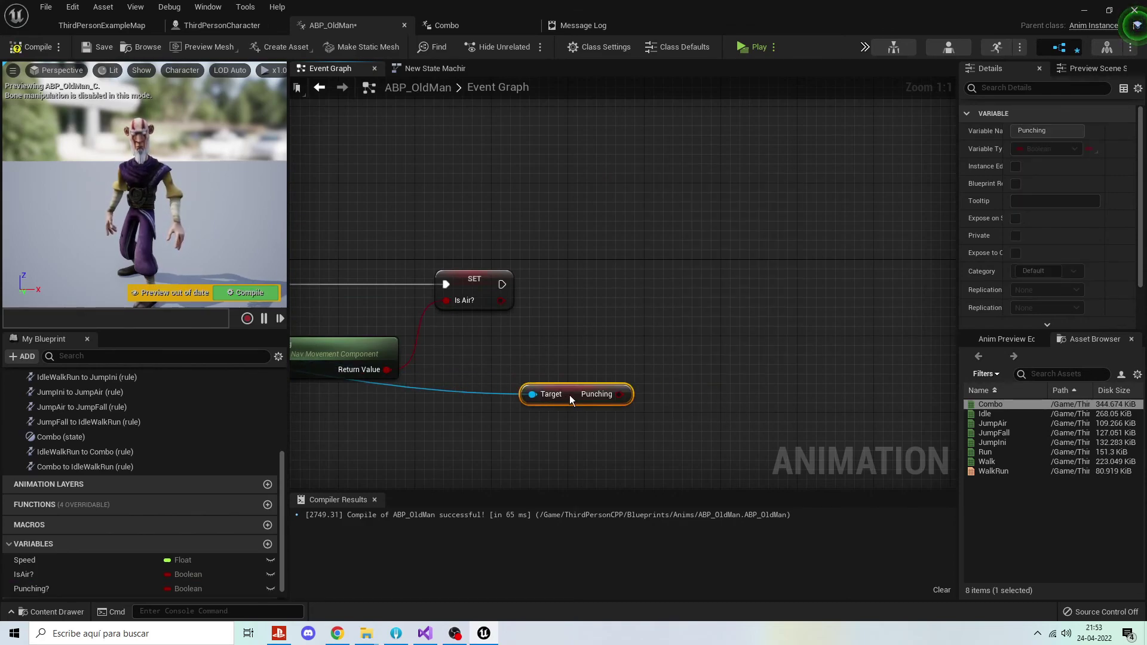
Set Punching? from the character's Punching right after SET Is Air?, and compile.
mouse_move(45, 588)
mouse_down()
mouse_move(714, 289)
mouse_move(696, 287)
mouse_up()
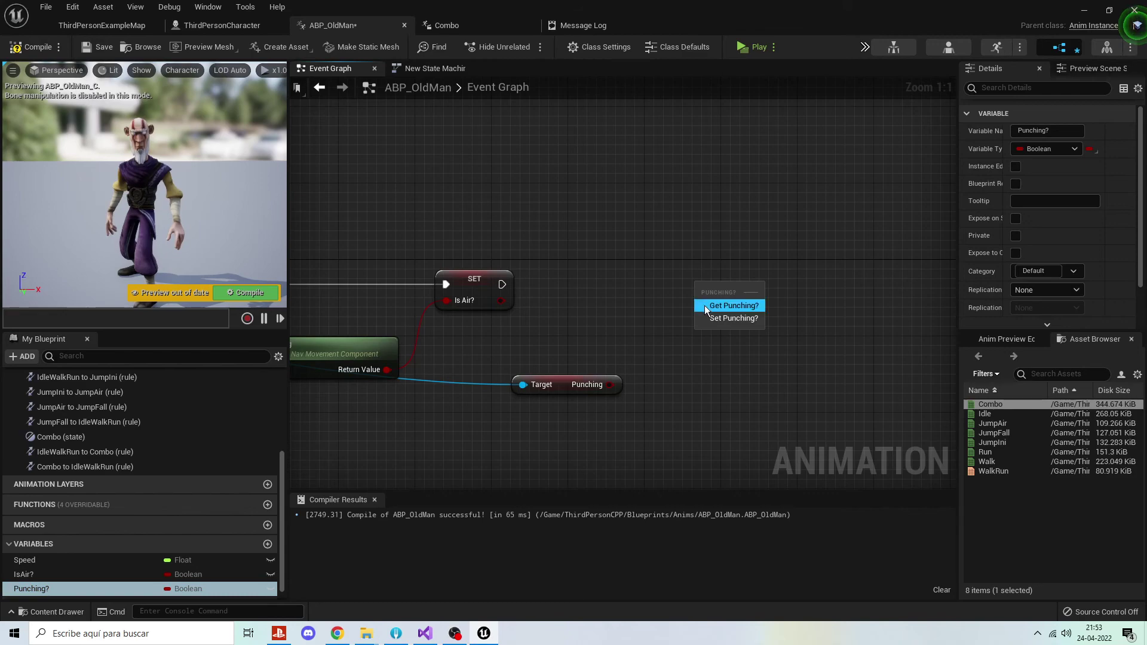
click(717, 313)
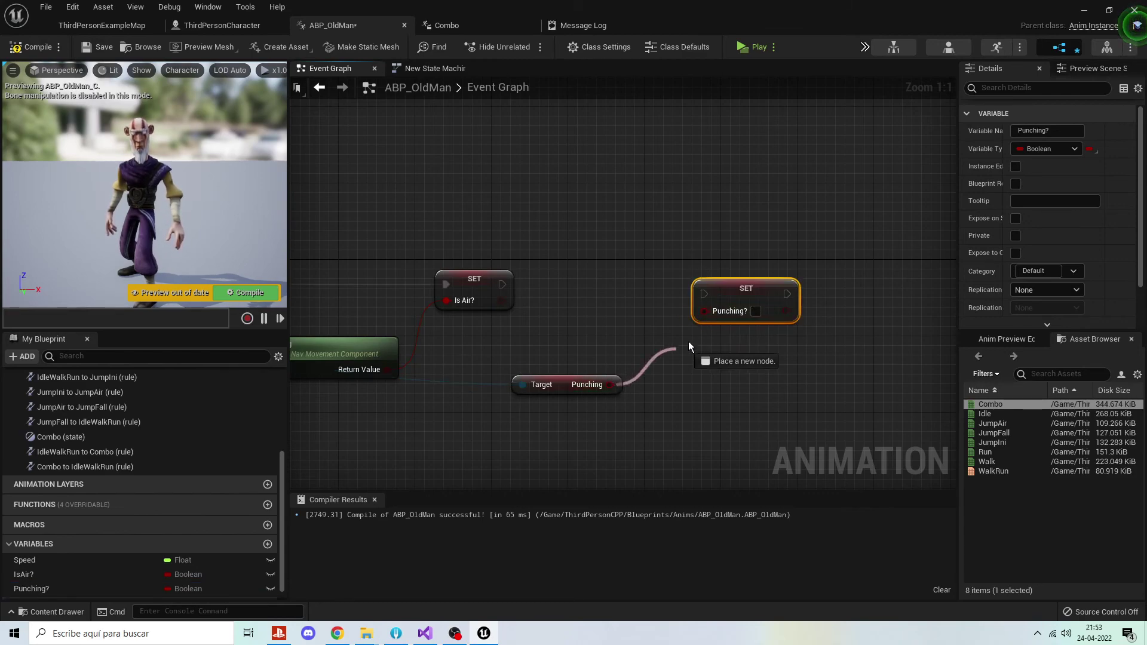
drag(611, 386, 710, 312)
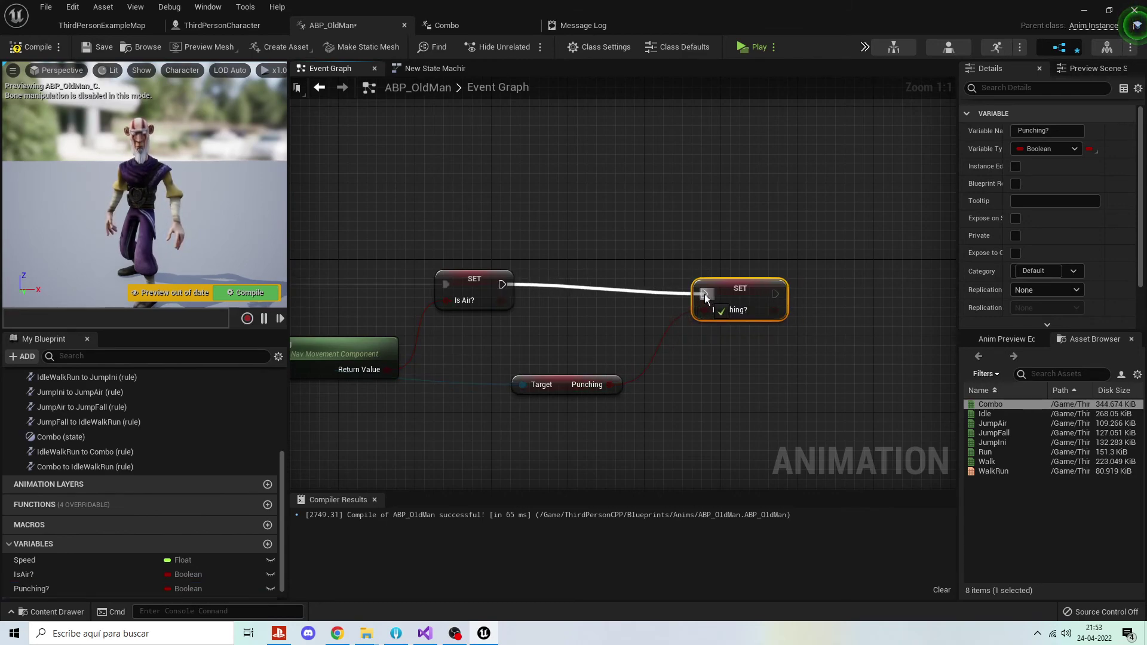
drag(504, 285, 704, 294)
click(26, 48)
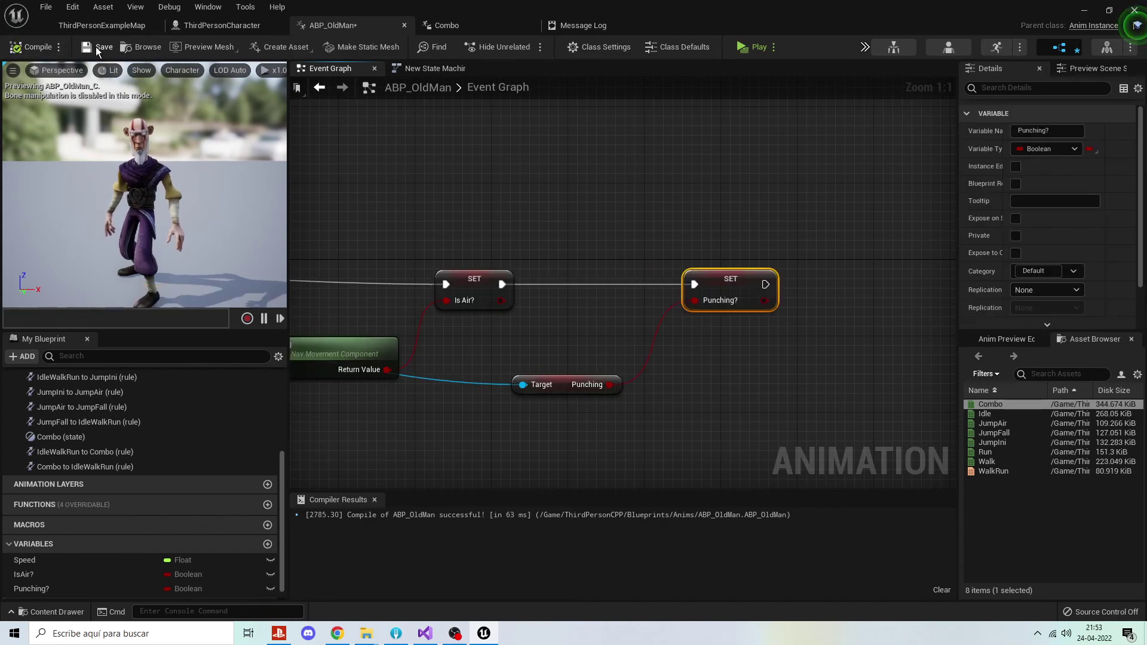
click(101, 27)
Start the game preview and press F repeatedly so the old man throws combo punches.
click(651, 47)
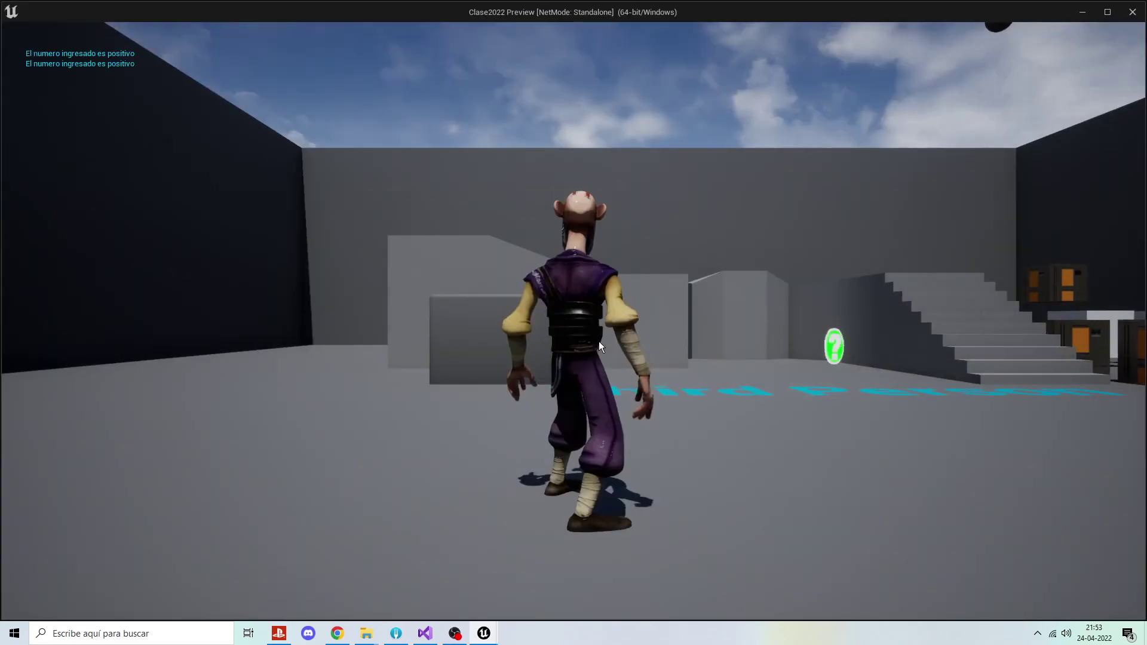
key(f)
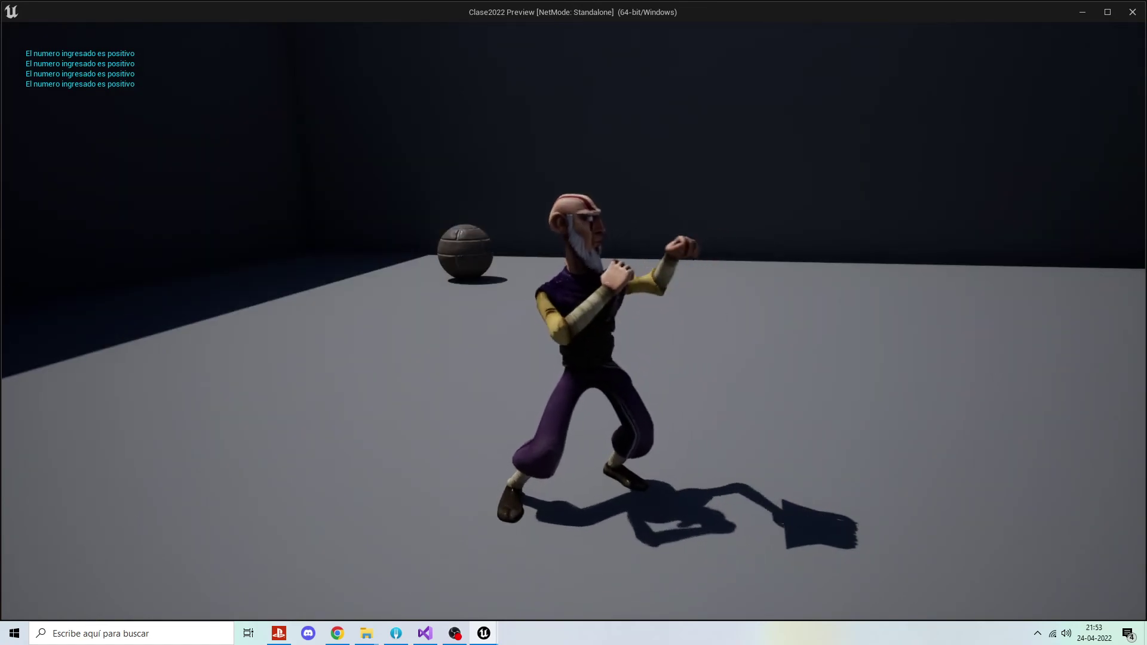
key(f)
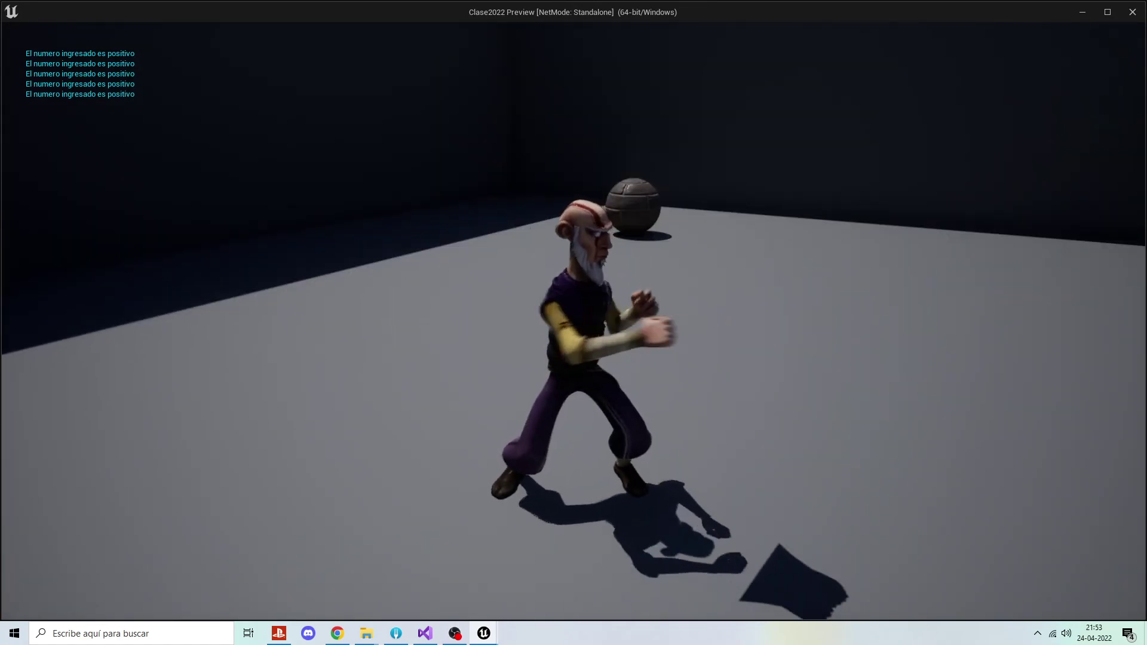
key(f)
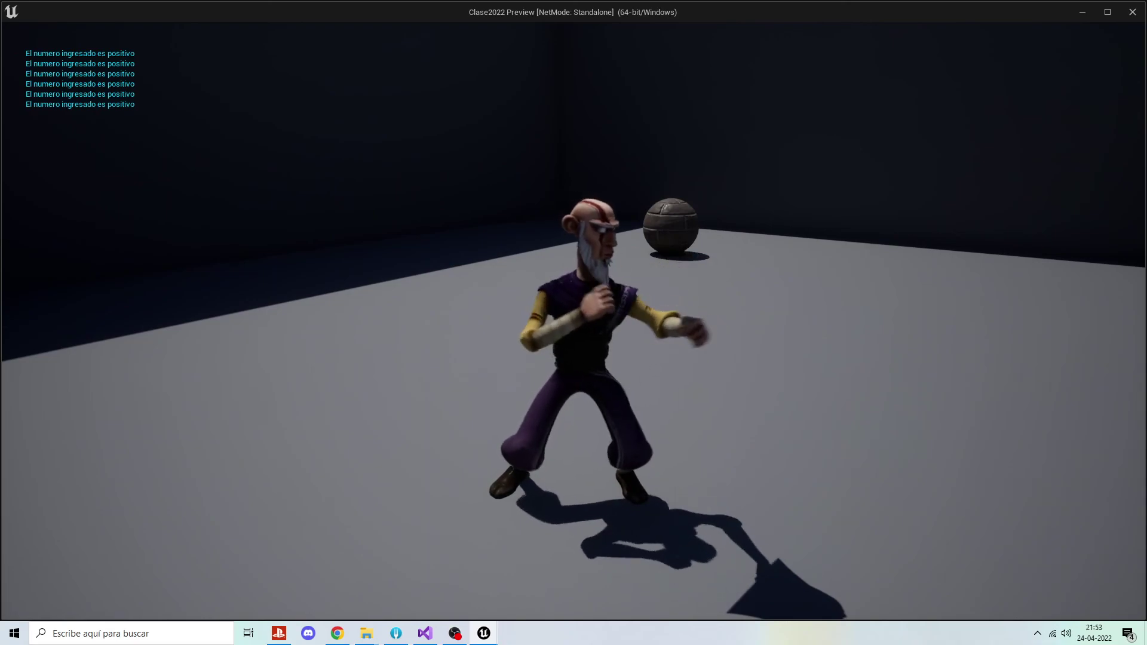
key(f)
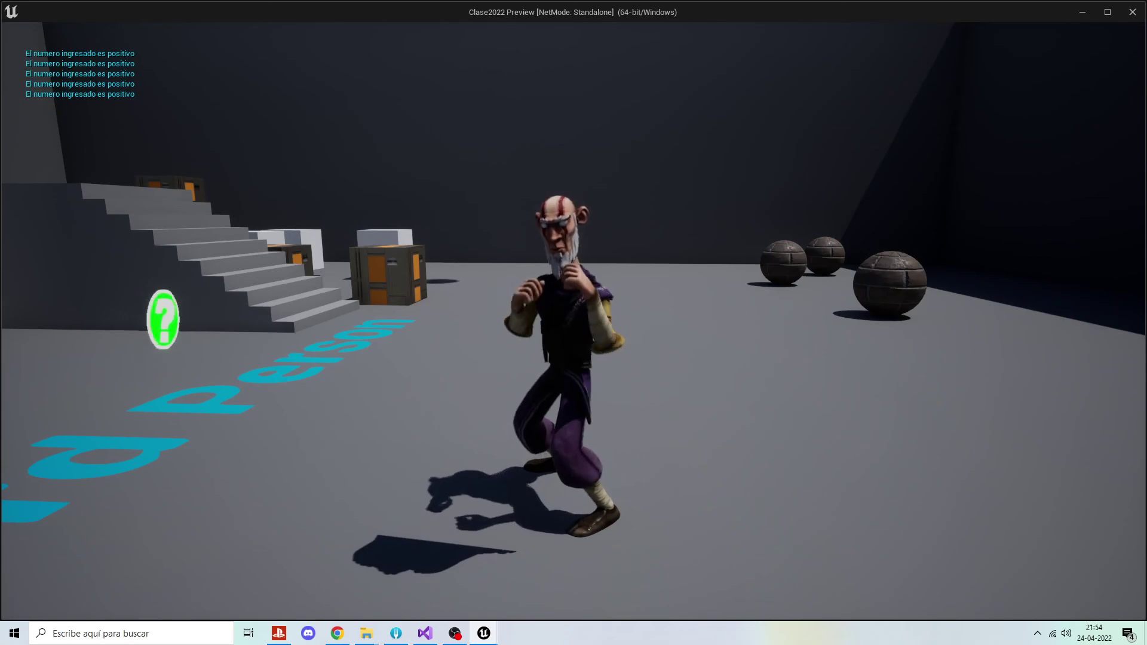
mouse_move(574, 322)
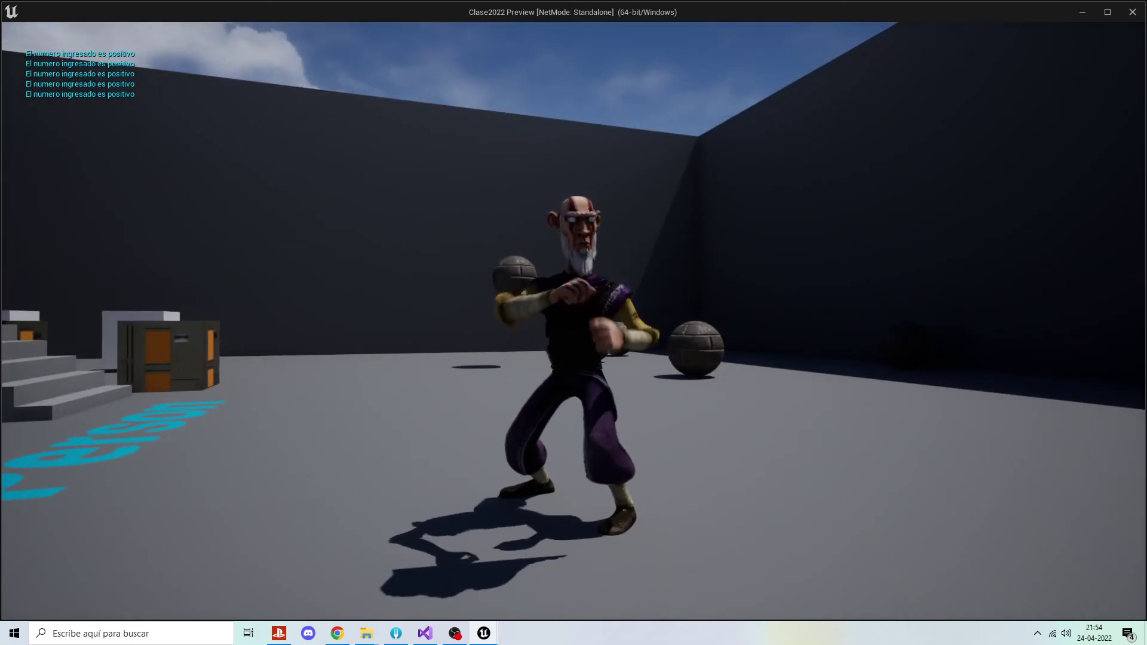